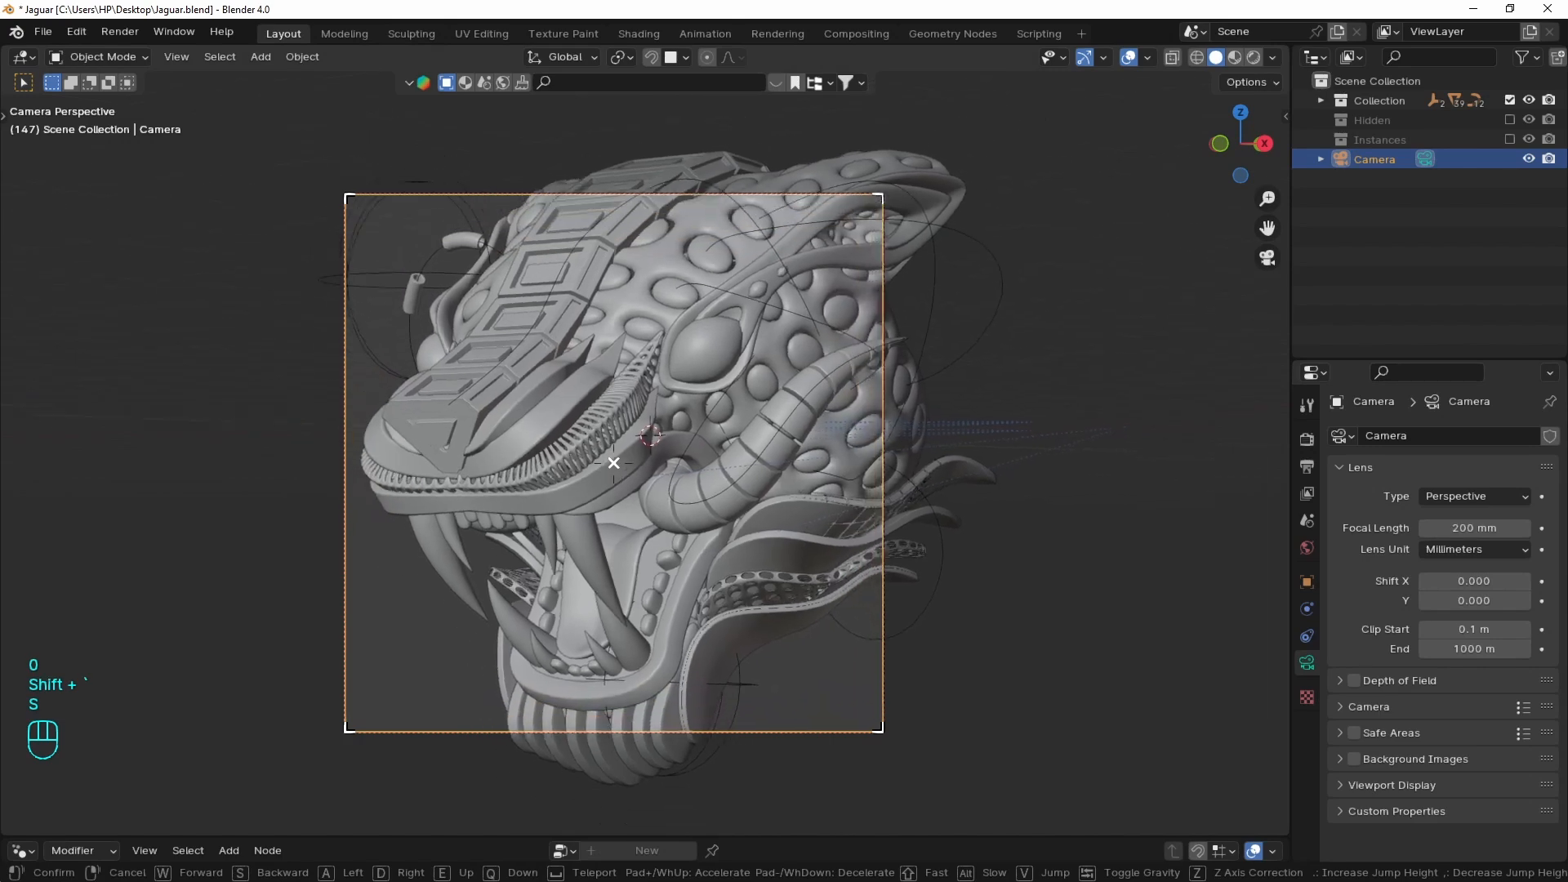
Walk the camera back until the whole jaguar head fits inside the camera frame
key(w)
key(w)
key(w)
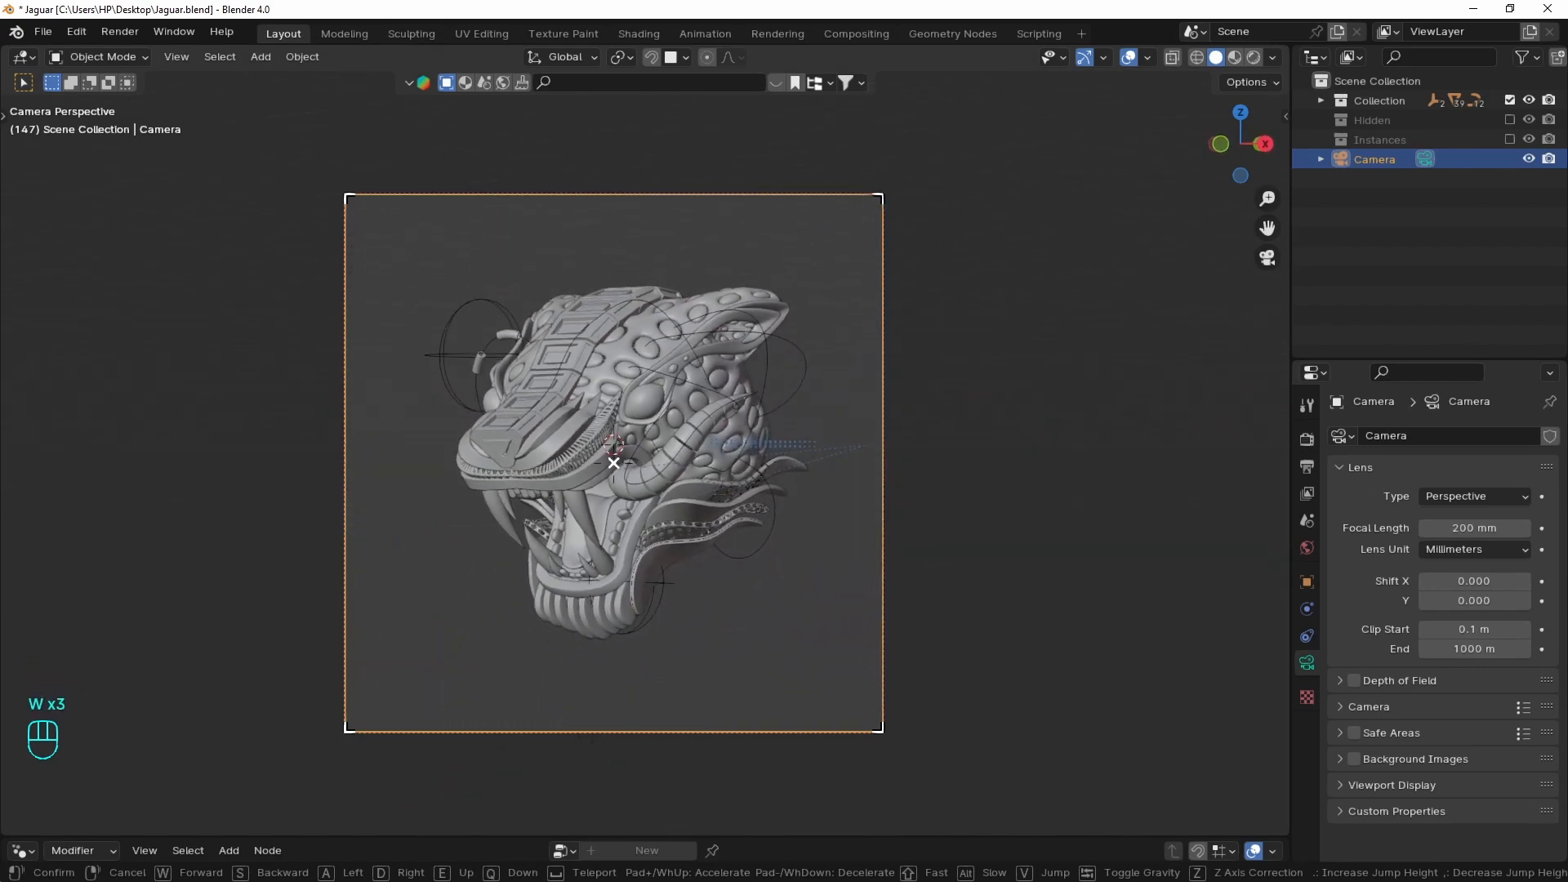
click(763, 471)
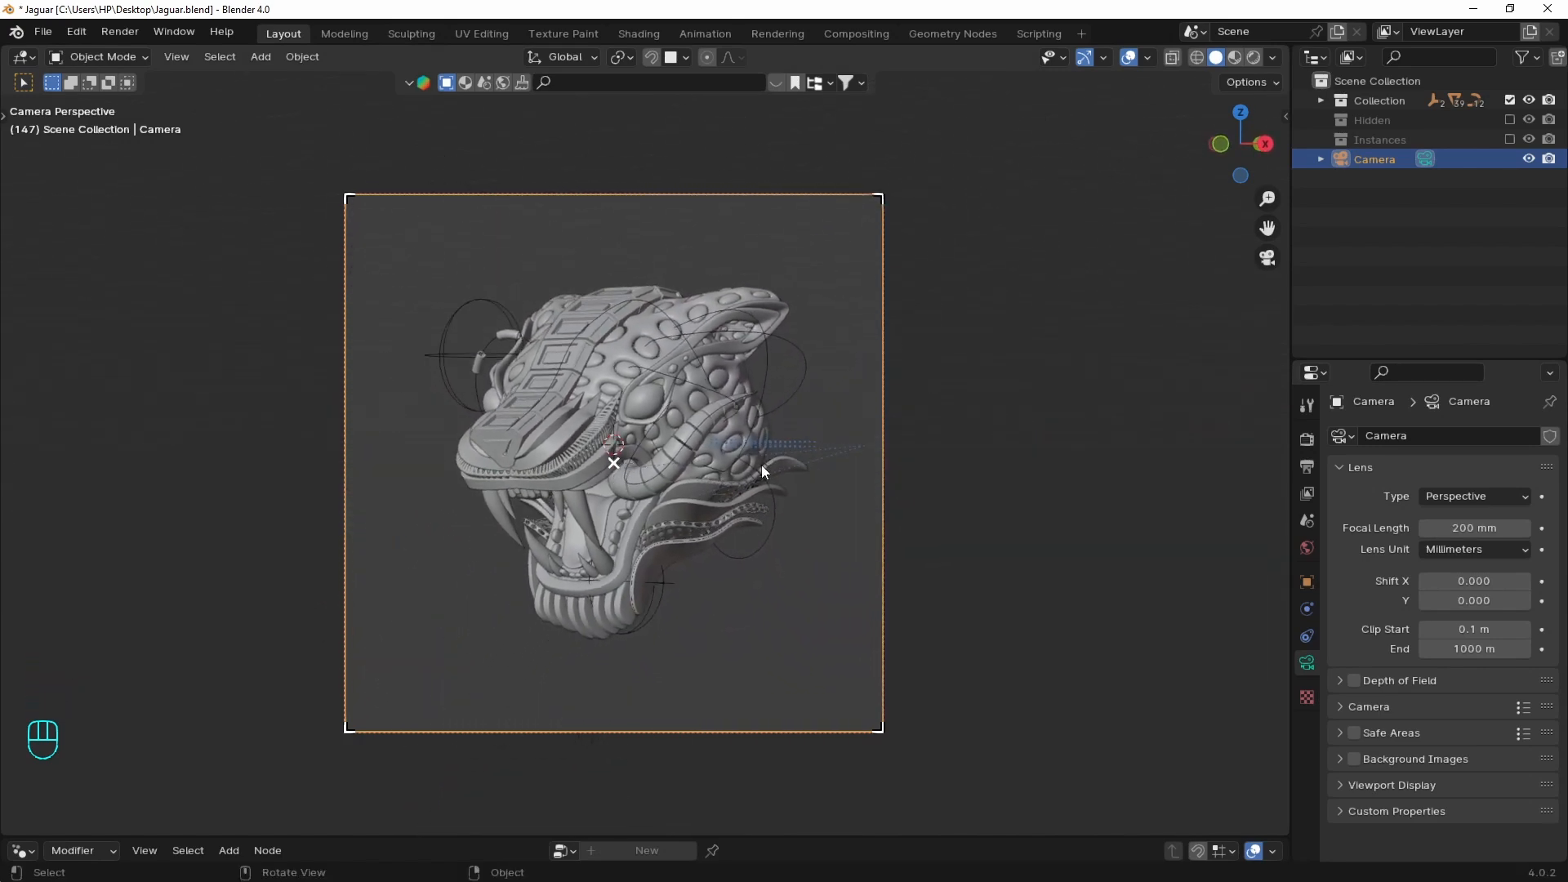
Set the camera's viewport passepartout to 1.000
click(1353, 785)
scroll(1353, 789, down, 2)
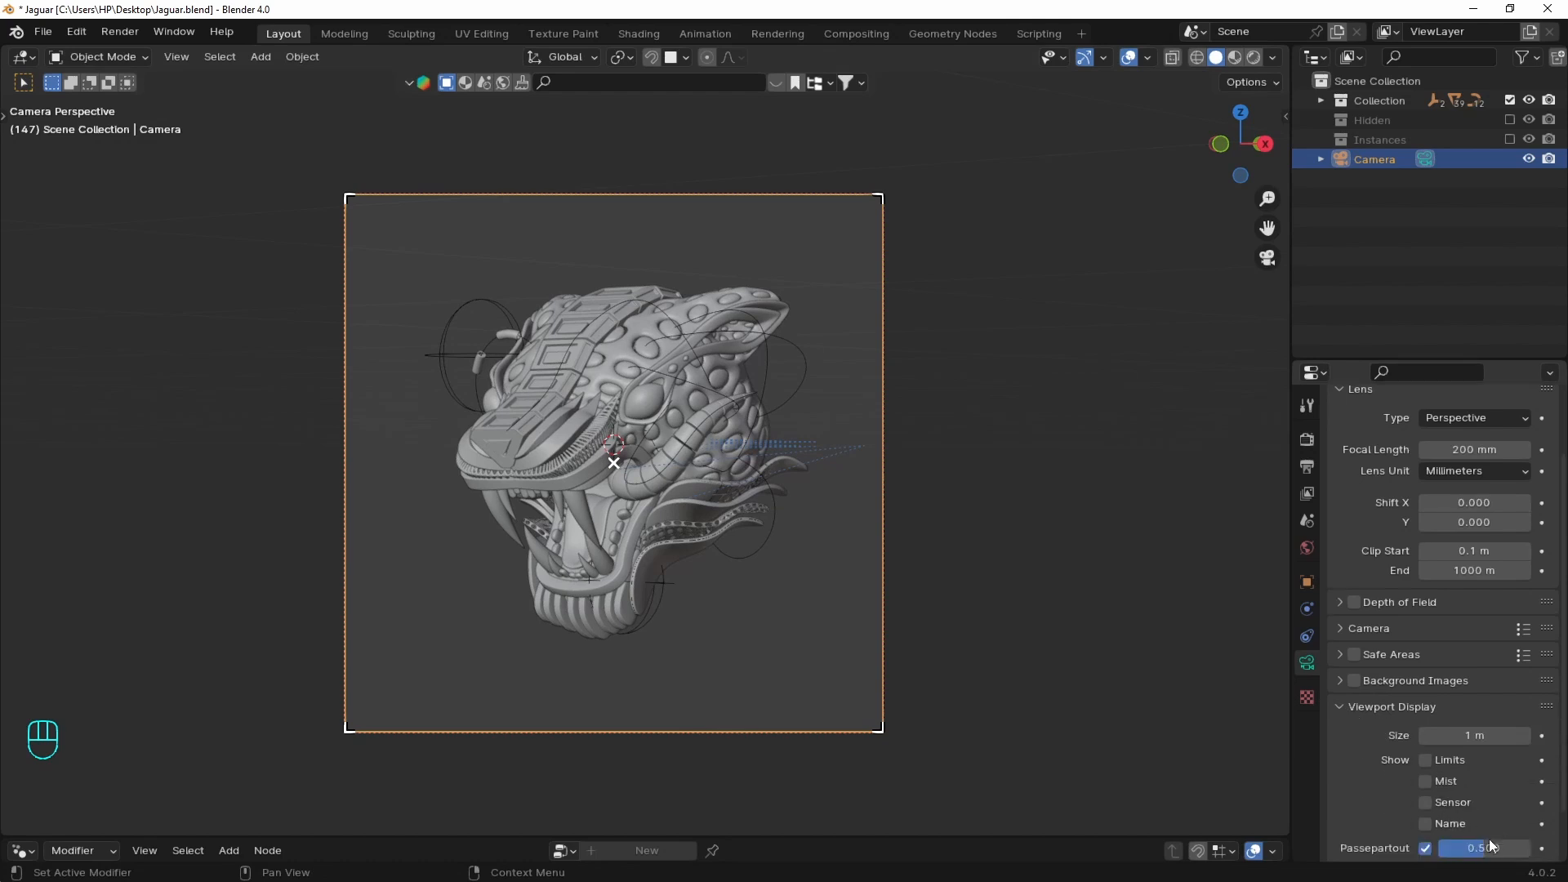
drag(1488, 848, 1535, 848)
Split the 3D viewport vertically and show the camera view in the new narrow viewport
middle_drag(1056, 596, 783, 498)
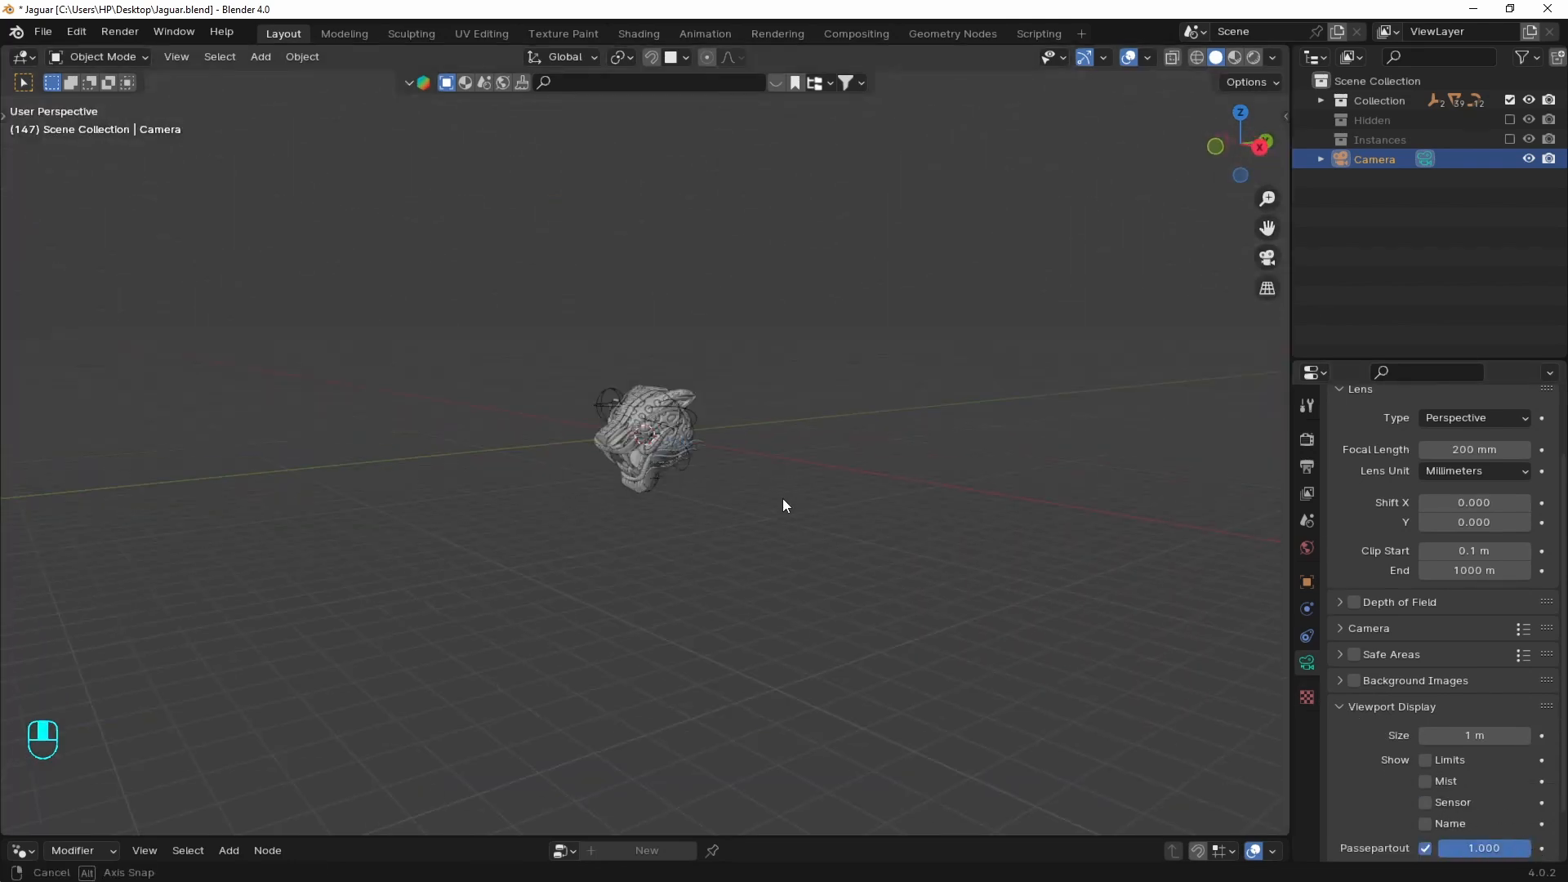
drag(3, 52, 405, 93)
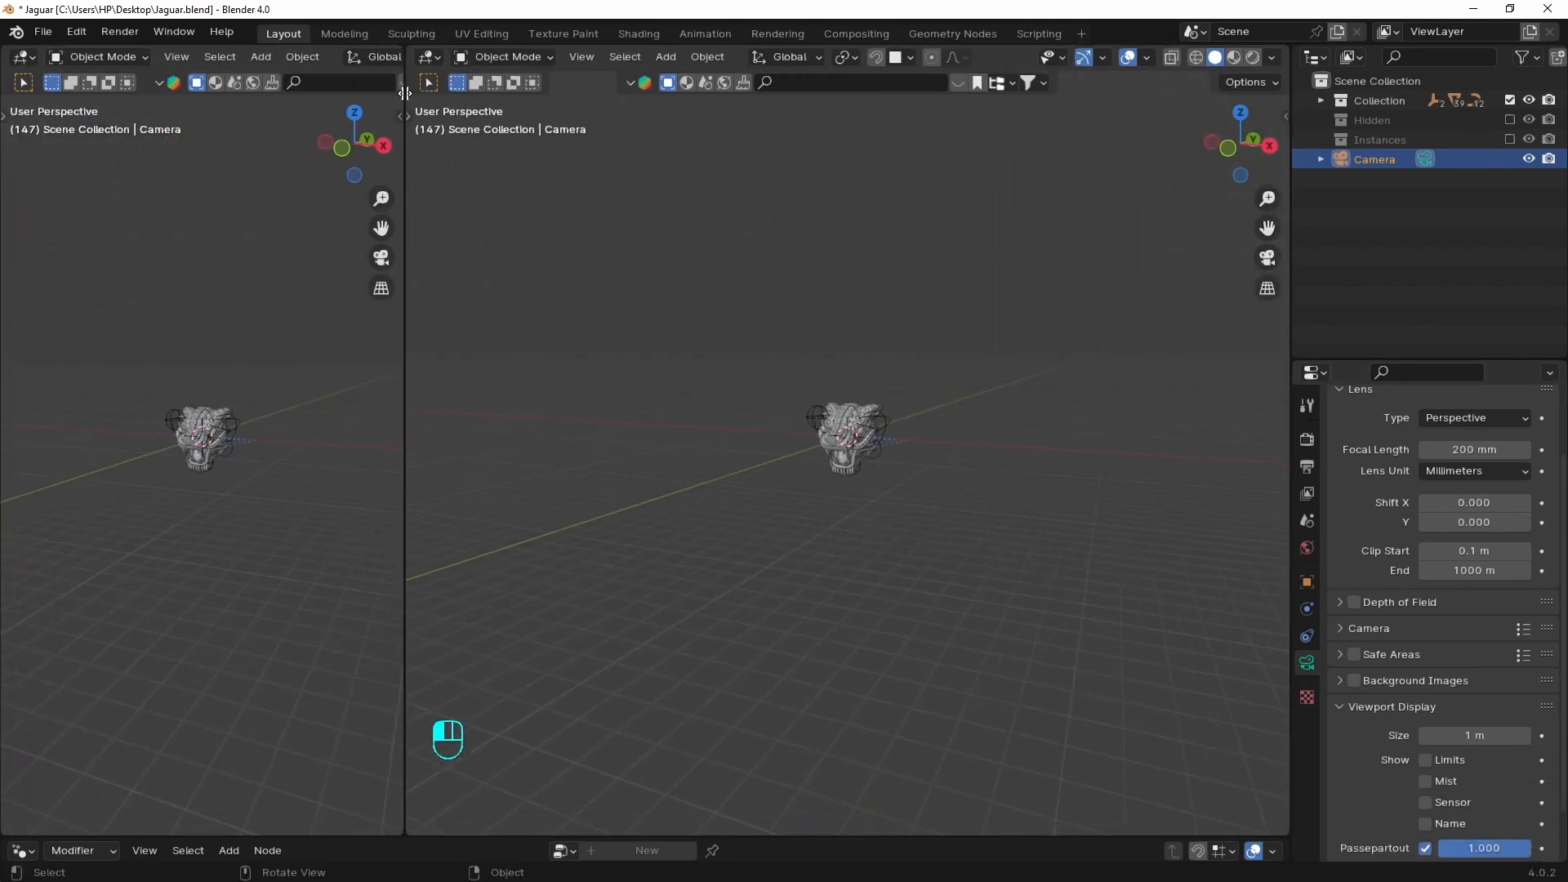
key(KP_0)
shift+middle_drag(226, 556, 247, 417)
Enlarge the node editor area below the viewports and change it to the Shader Editor
drag(476, 838, 478, 526)
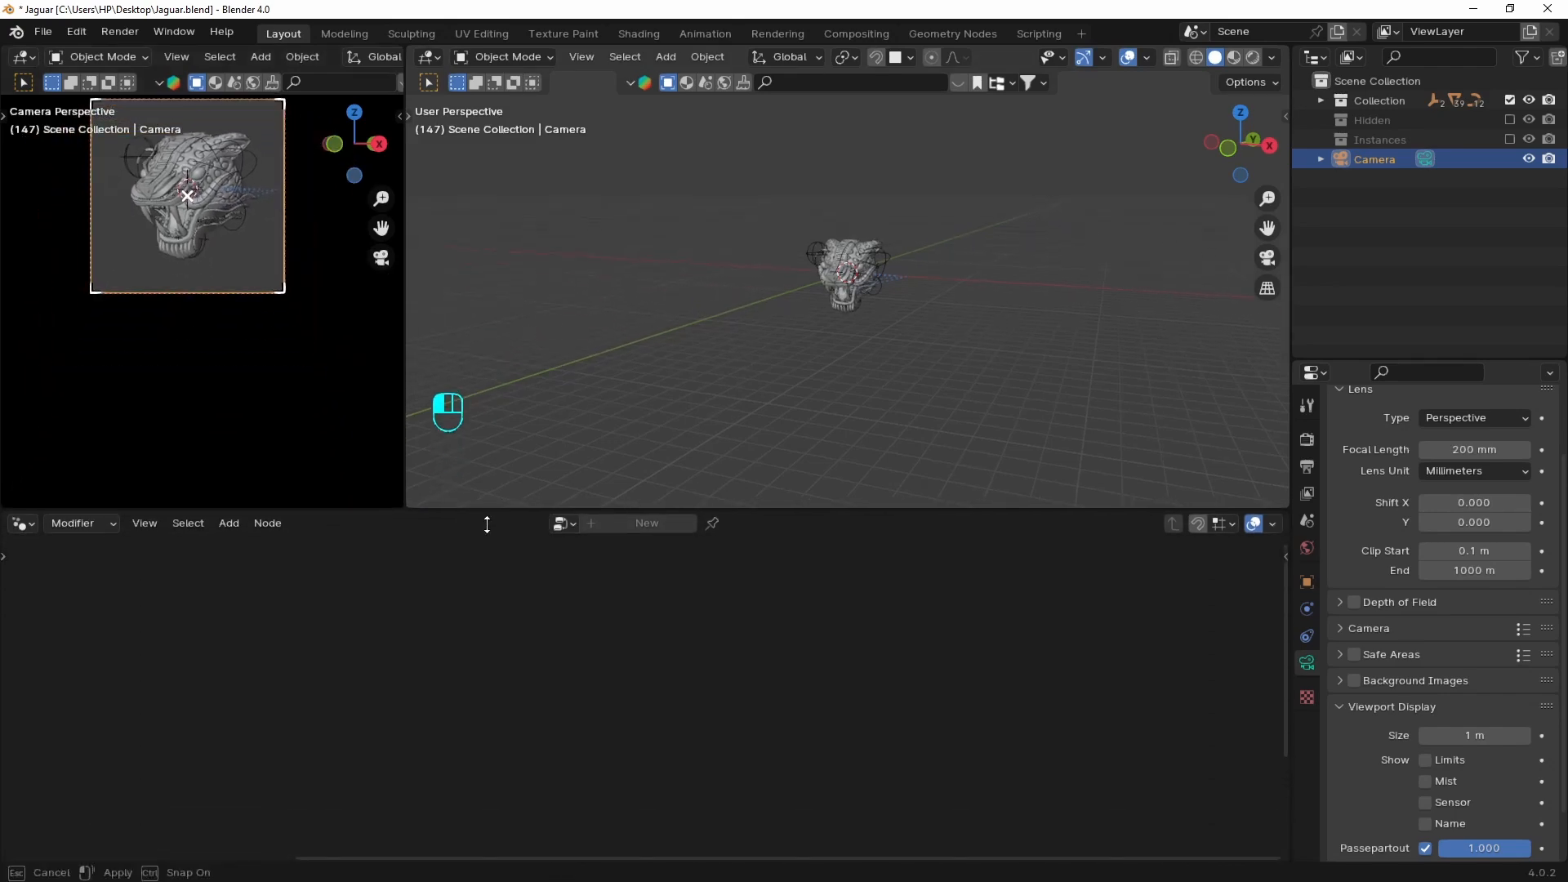
click(22, 540)
click(67, 718)
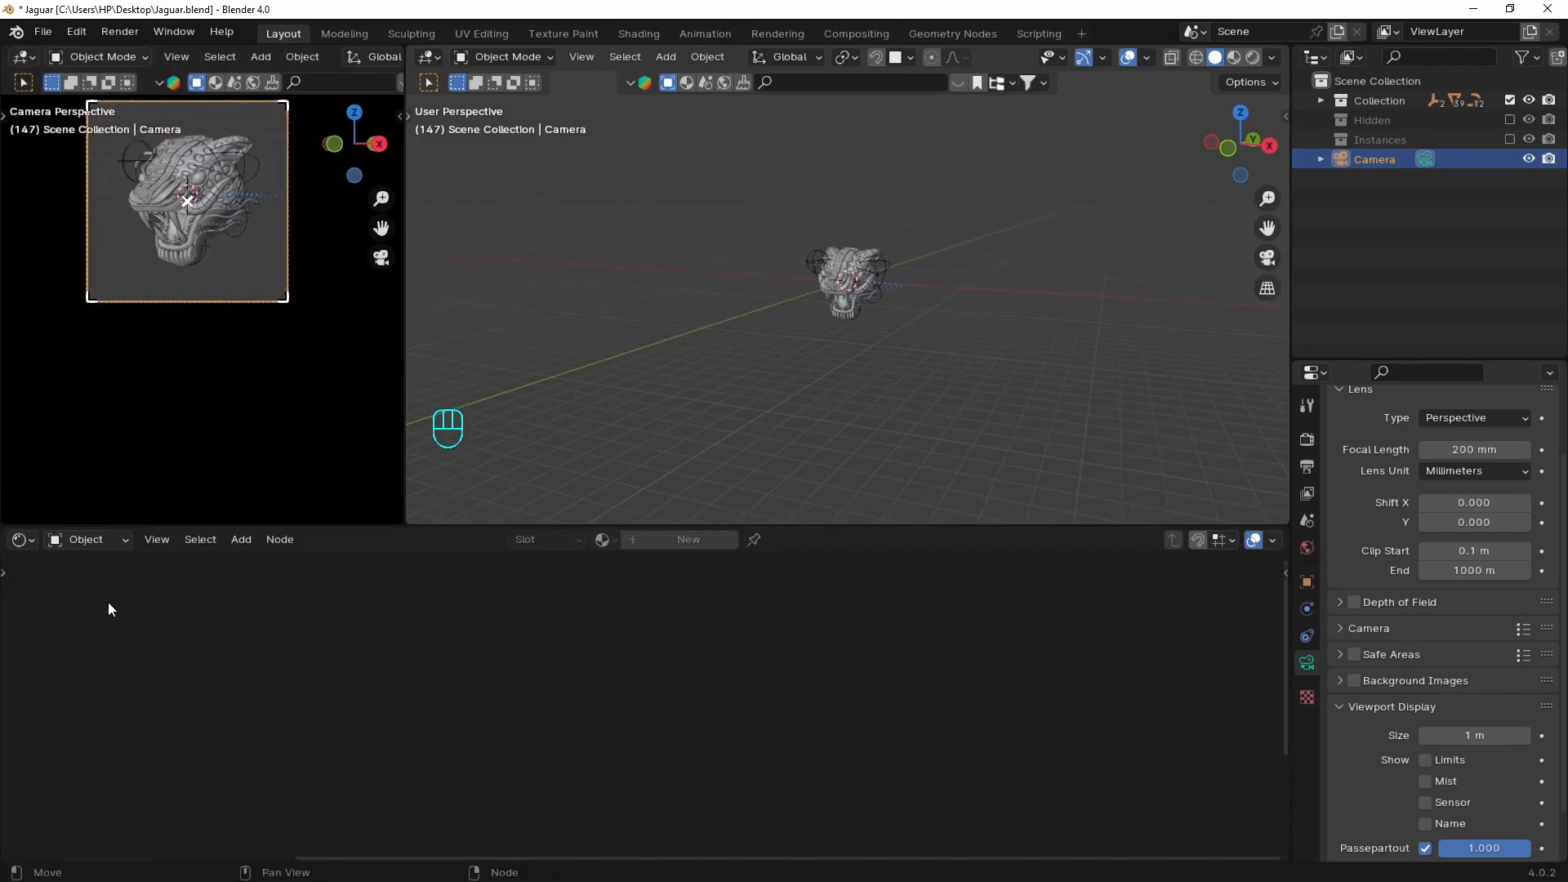
Hide the gizmos and overlays in the camera viewport and switch it to Material Preview shading
scroll(179, 126, up, 4)
scroll(359, 54, down, 10)
click(198, 57)
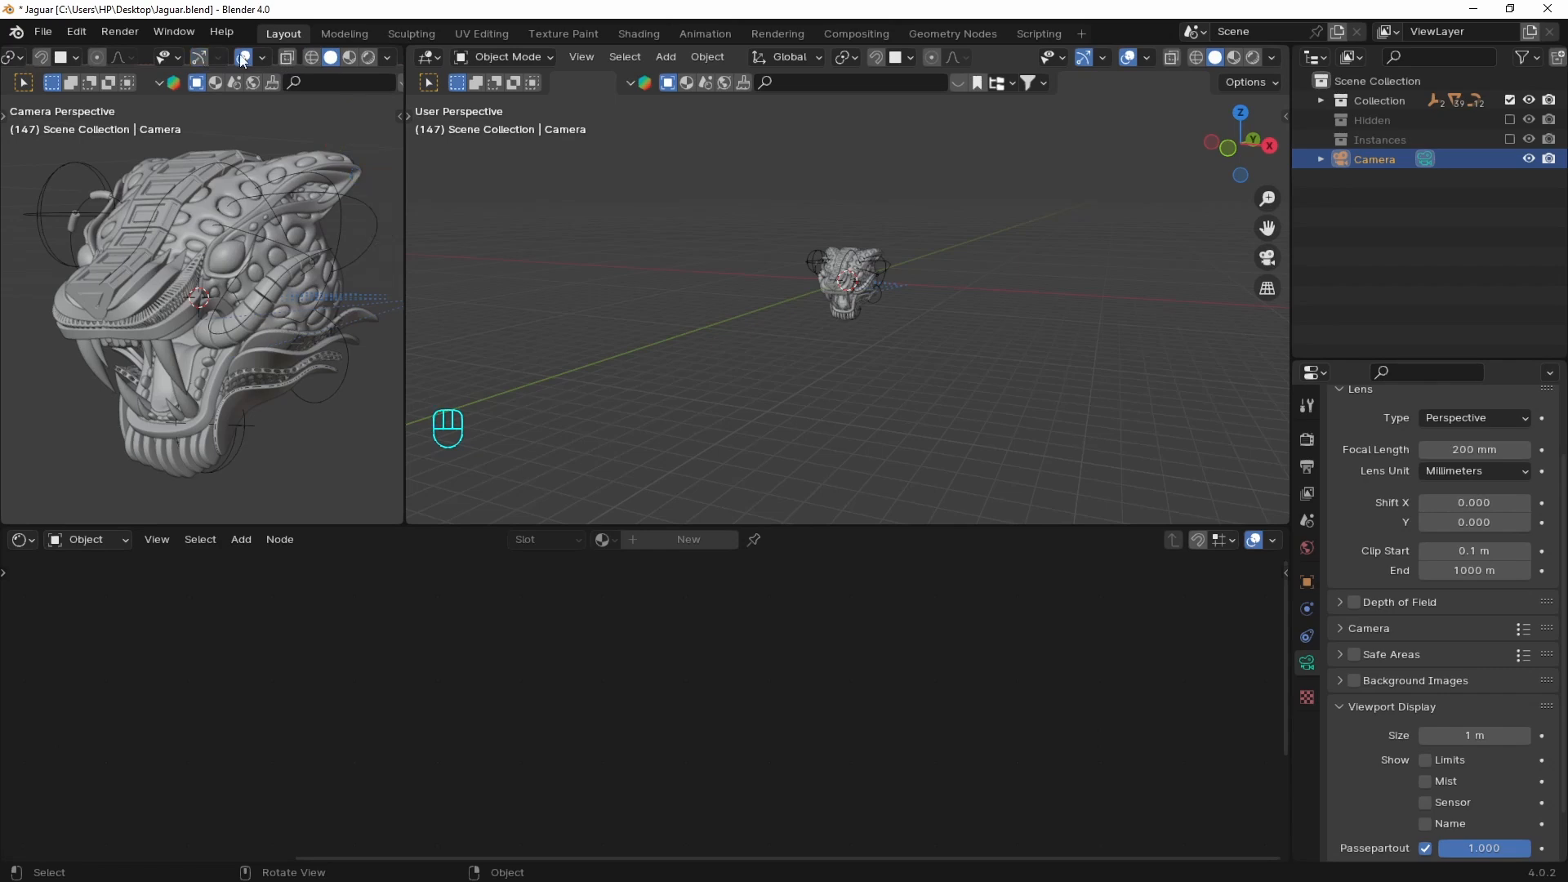
click(243, 57)
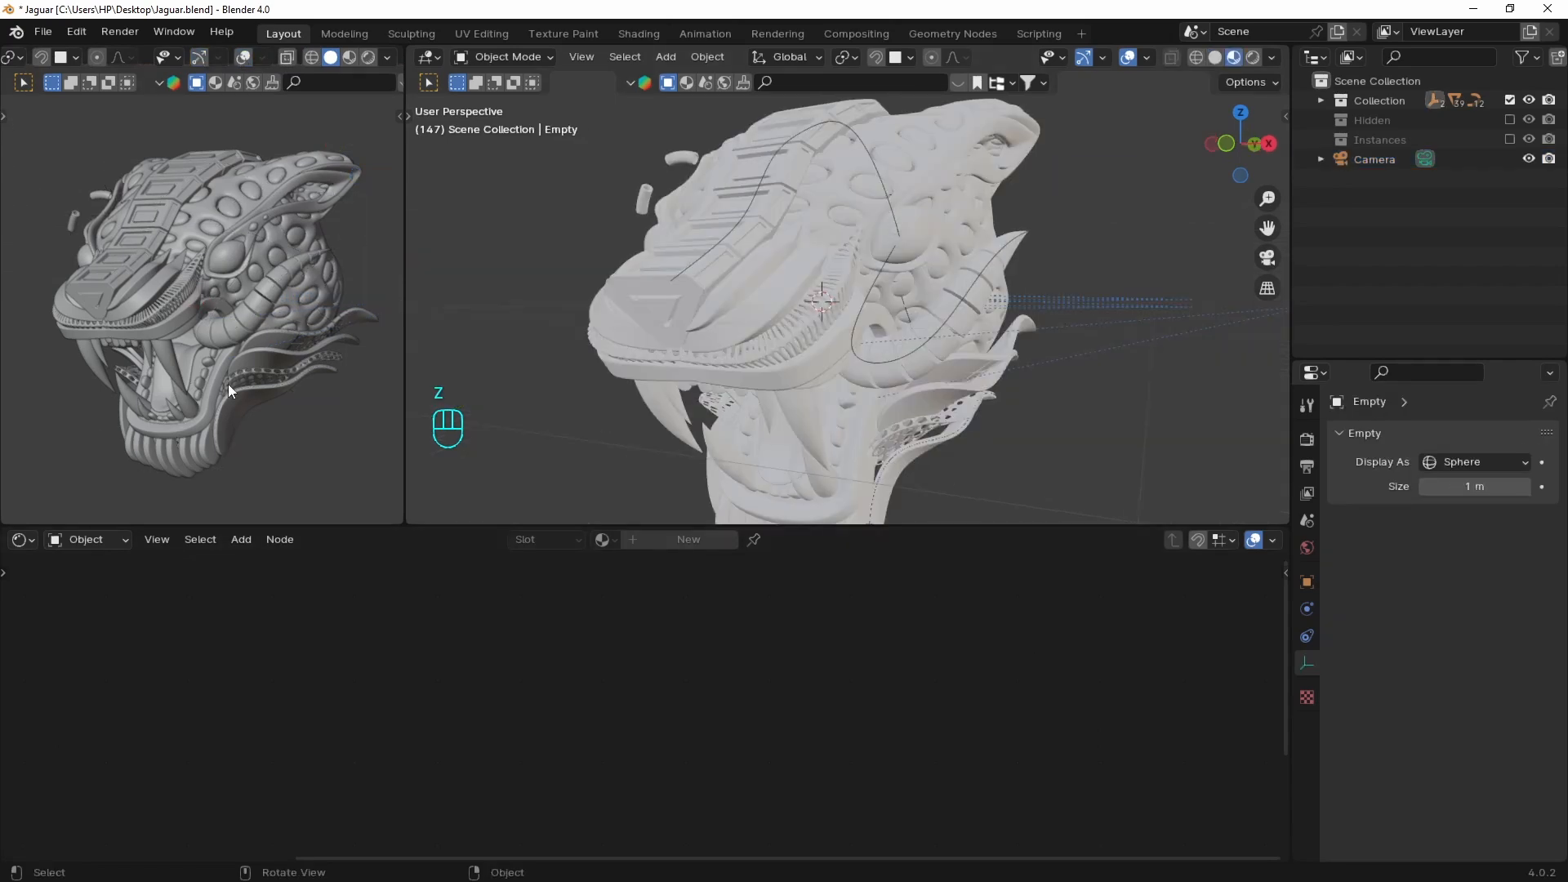
key(z)
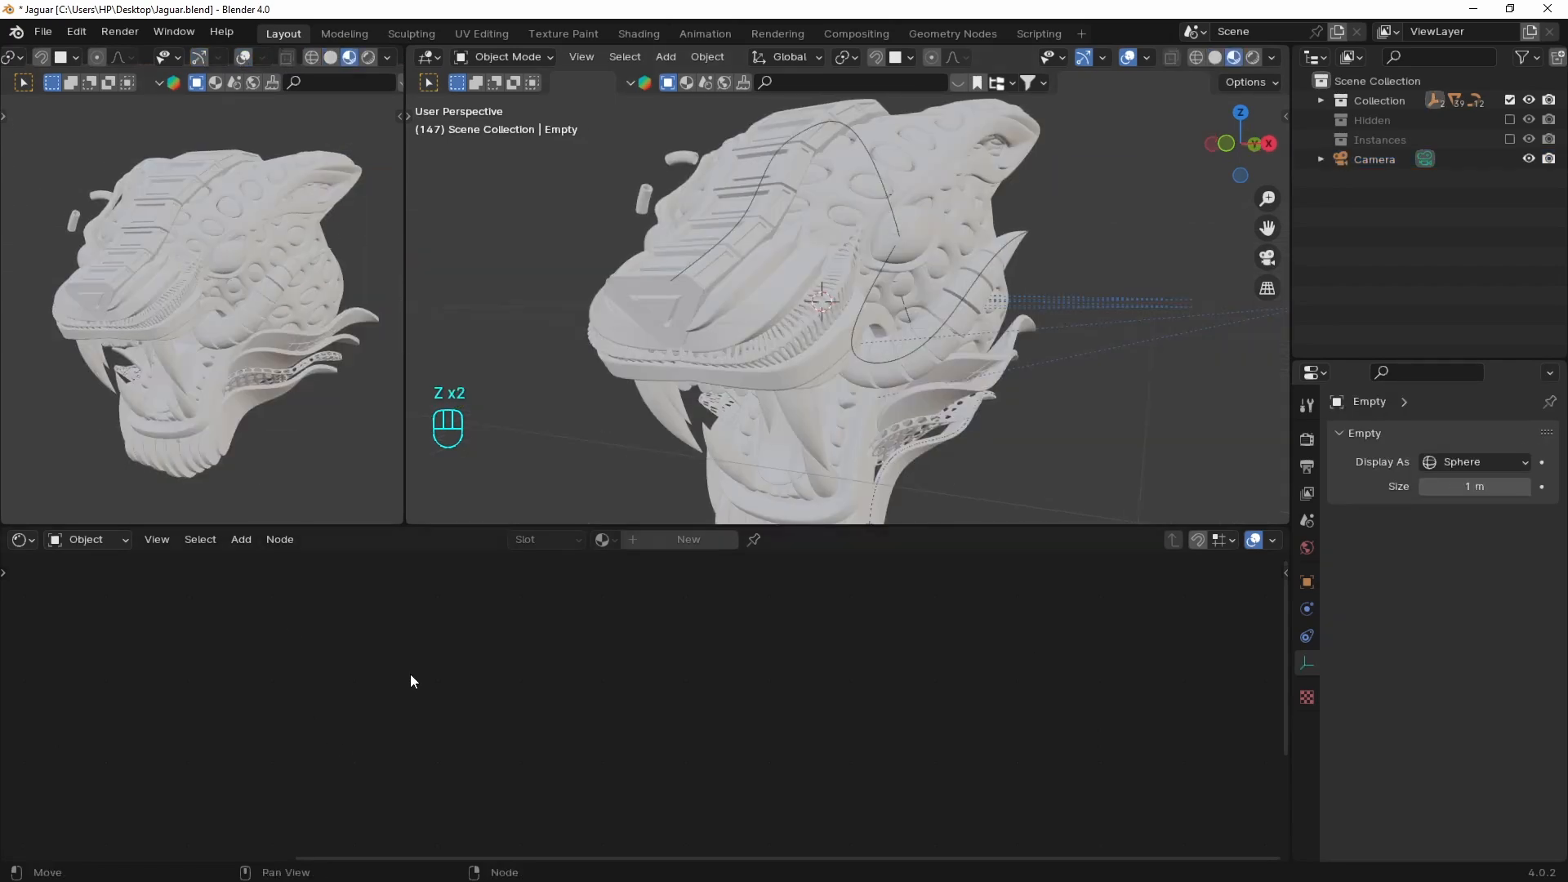
Select the jaguar's main head mesh and create a new material for it in the Shader Editor
click(845, 177)
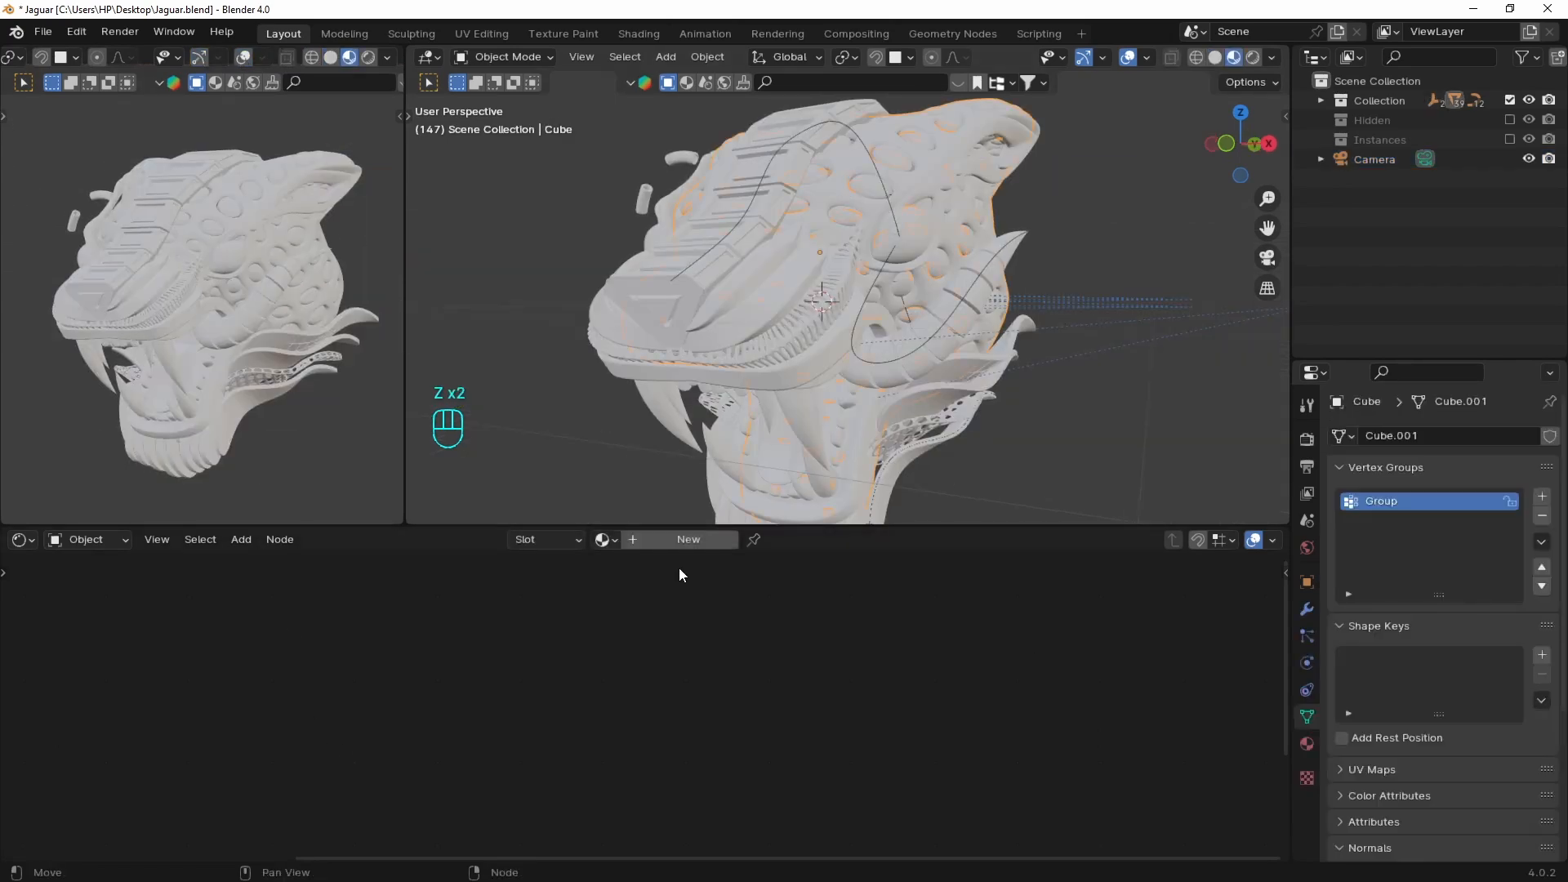
click(665, 541)
key(Home)
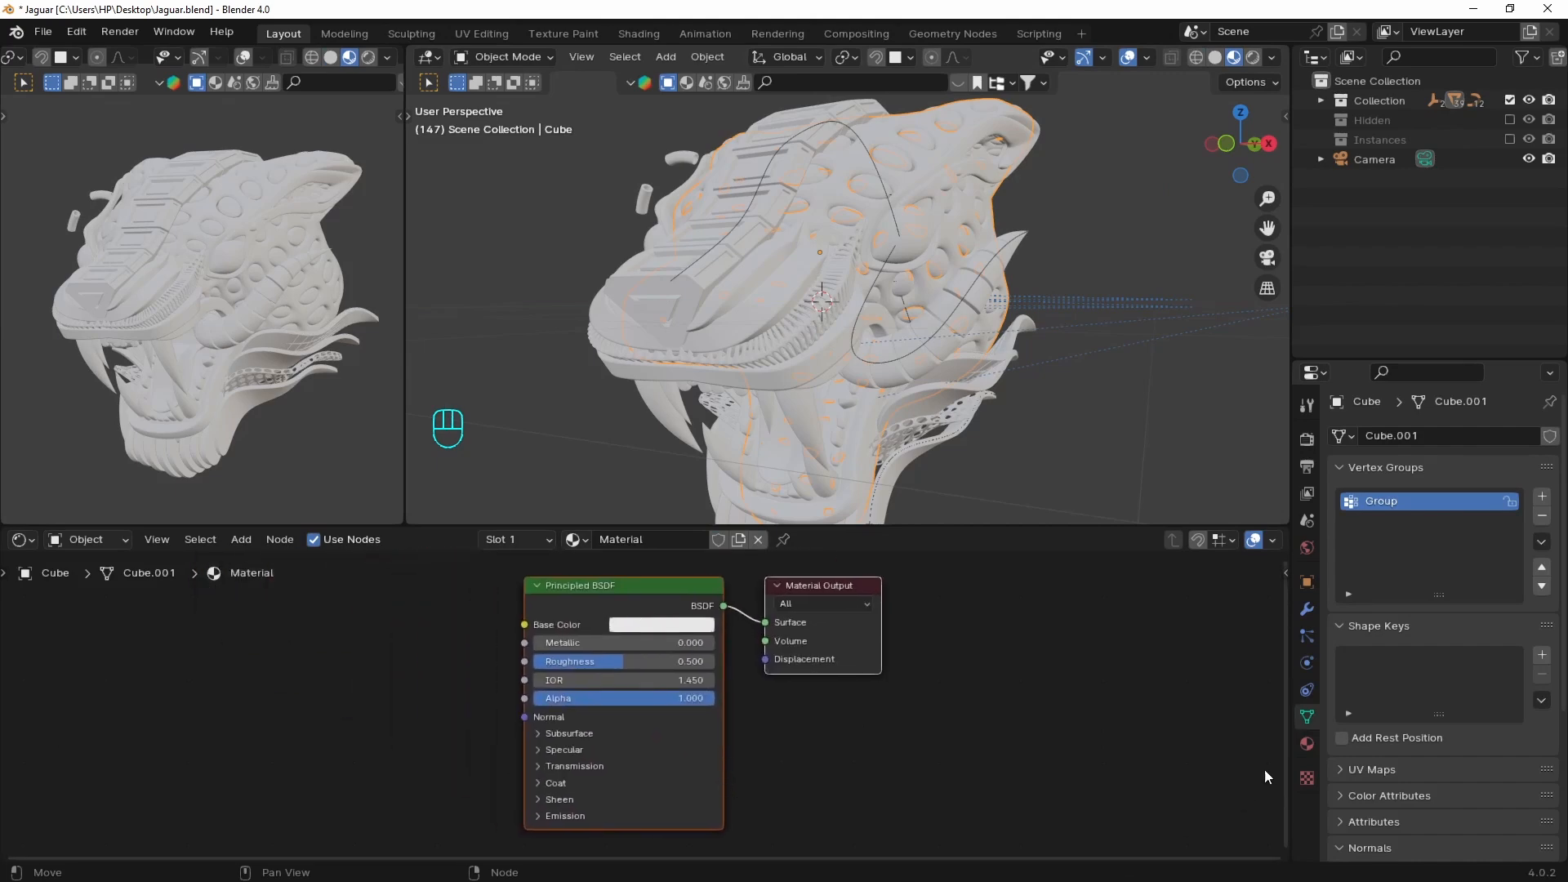
Remove the head mesh's material slot and create a new material from its material properties
click(1307, 743)
scroll(1388, 636, down, 2)
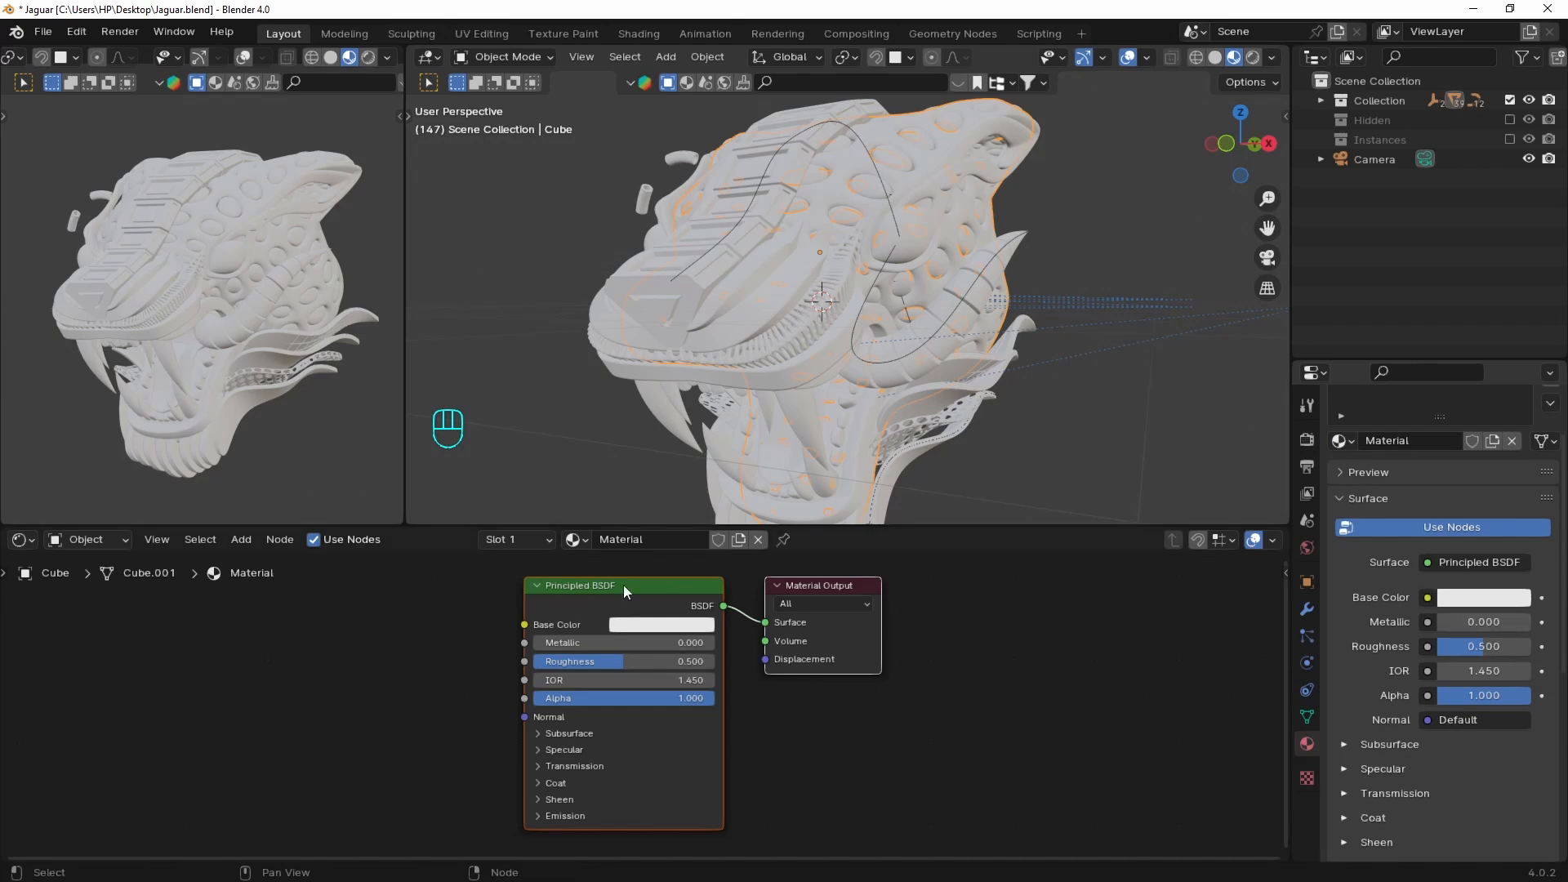
scroll(1532, 471, up, 2)
click(1550, 455)
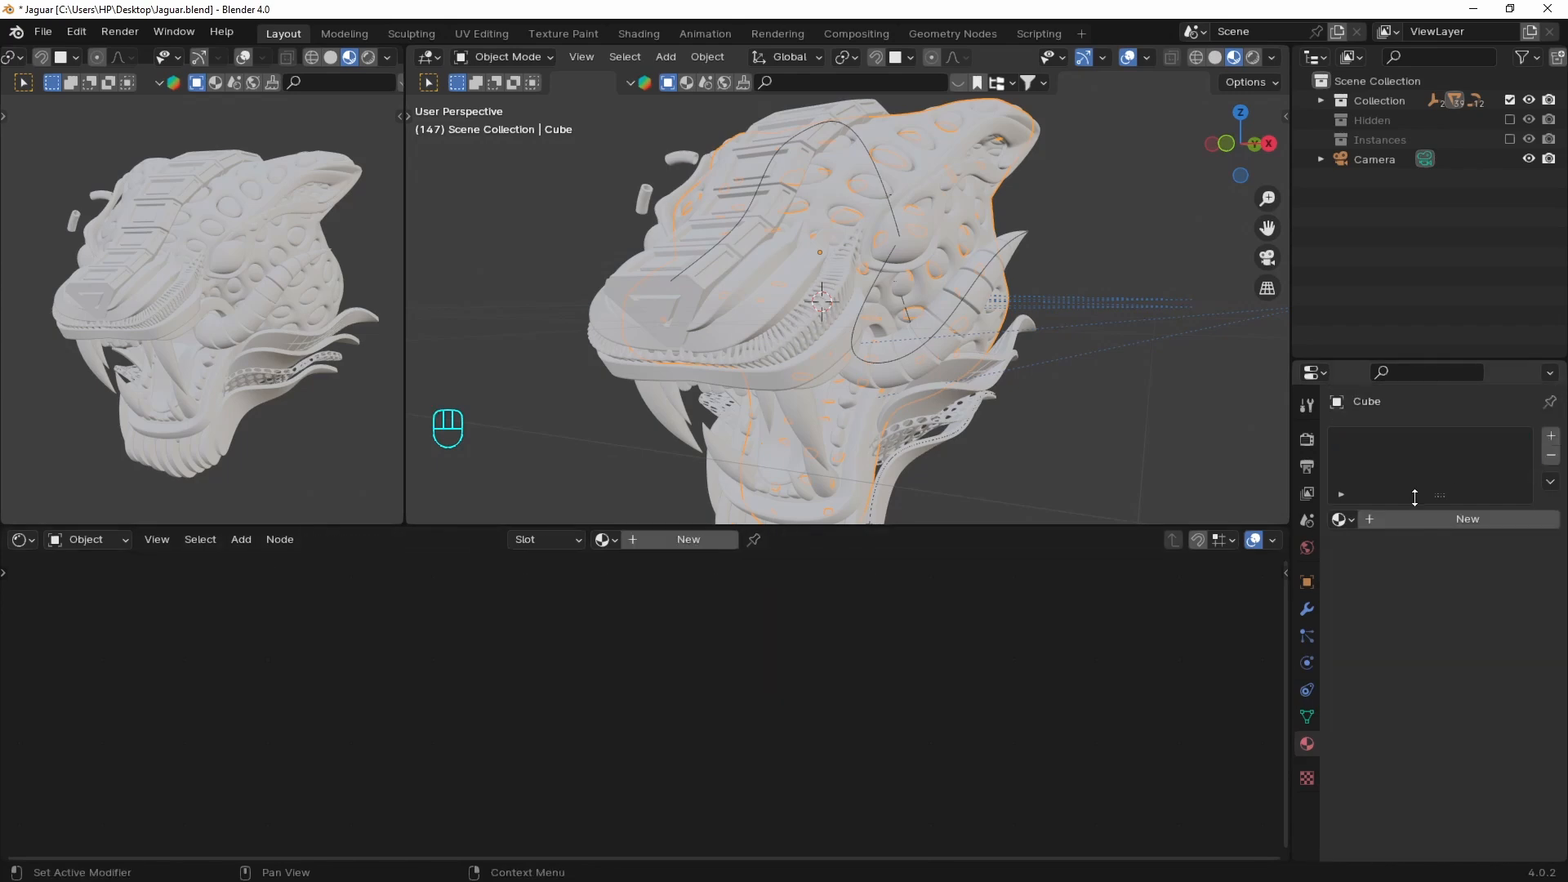
click(1416, 523)
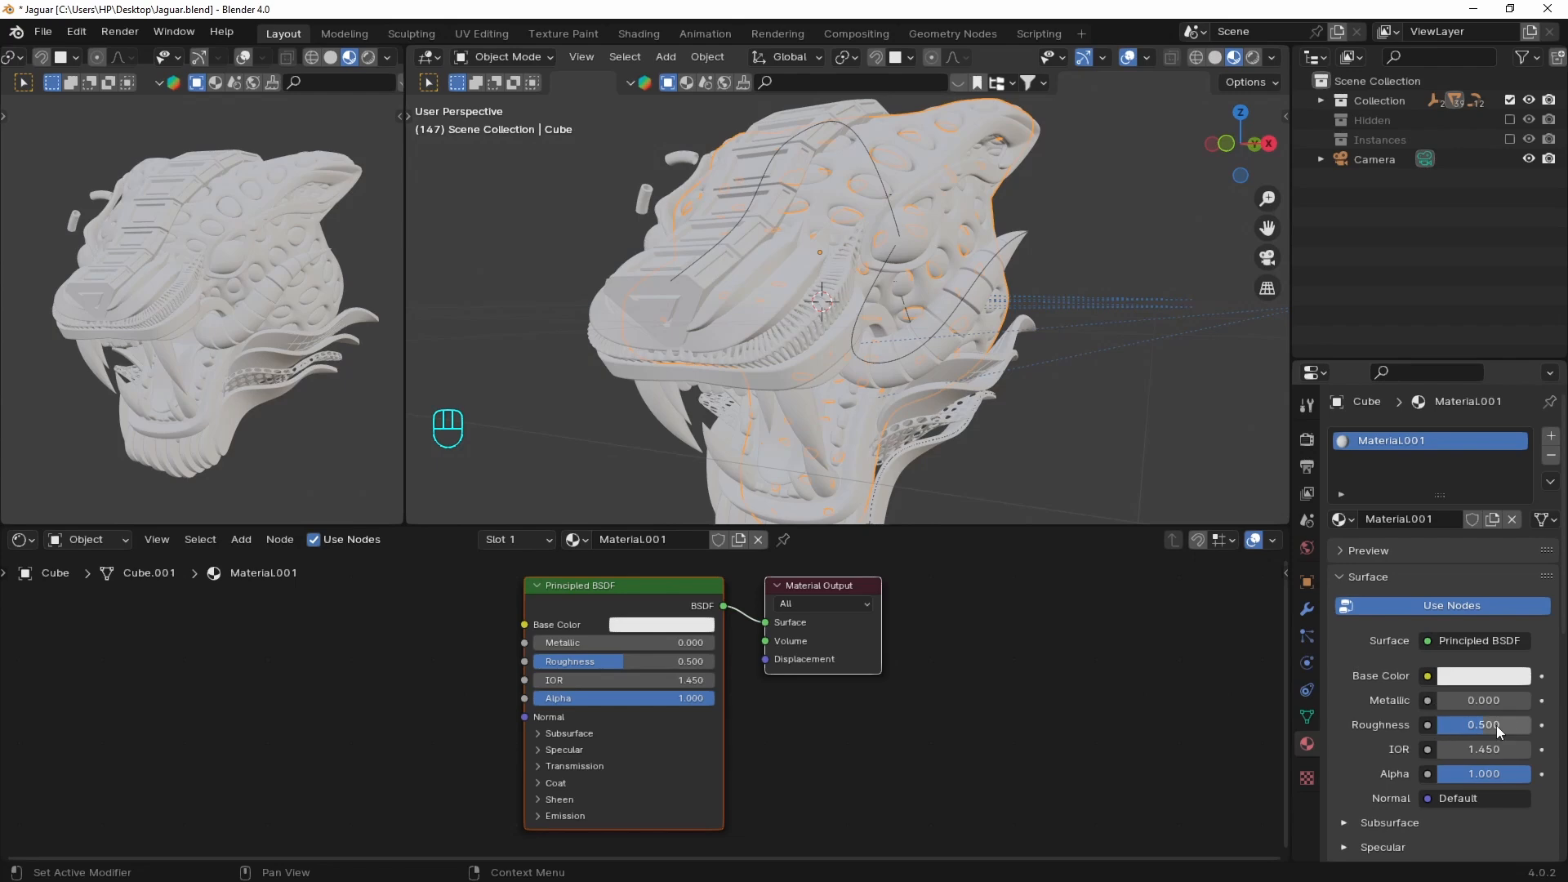
Set the head material's Base Color to a bright saturated green
scroll(1496, 725, down, 1)
scroll(920, 272, up, 6)
shift+middle_drag(975, 241, 944, 316)
click(674, 623)
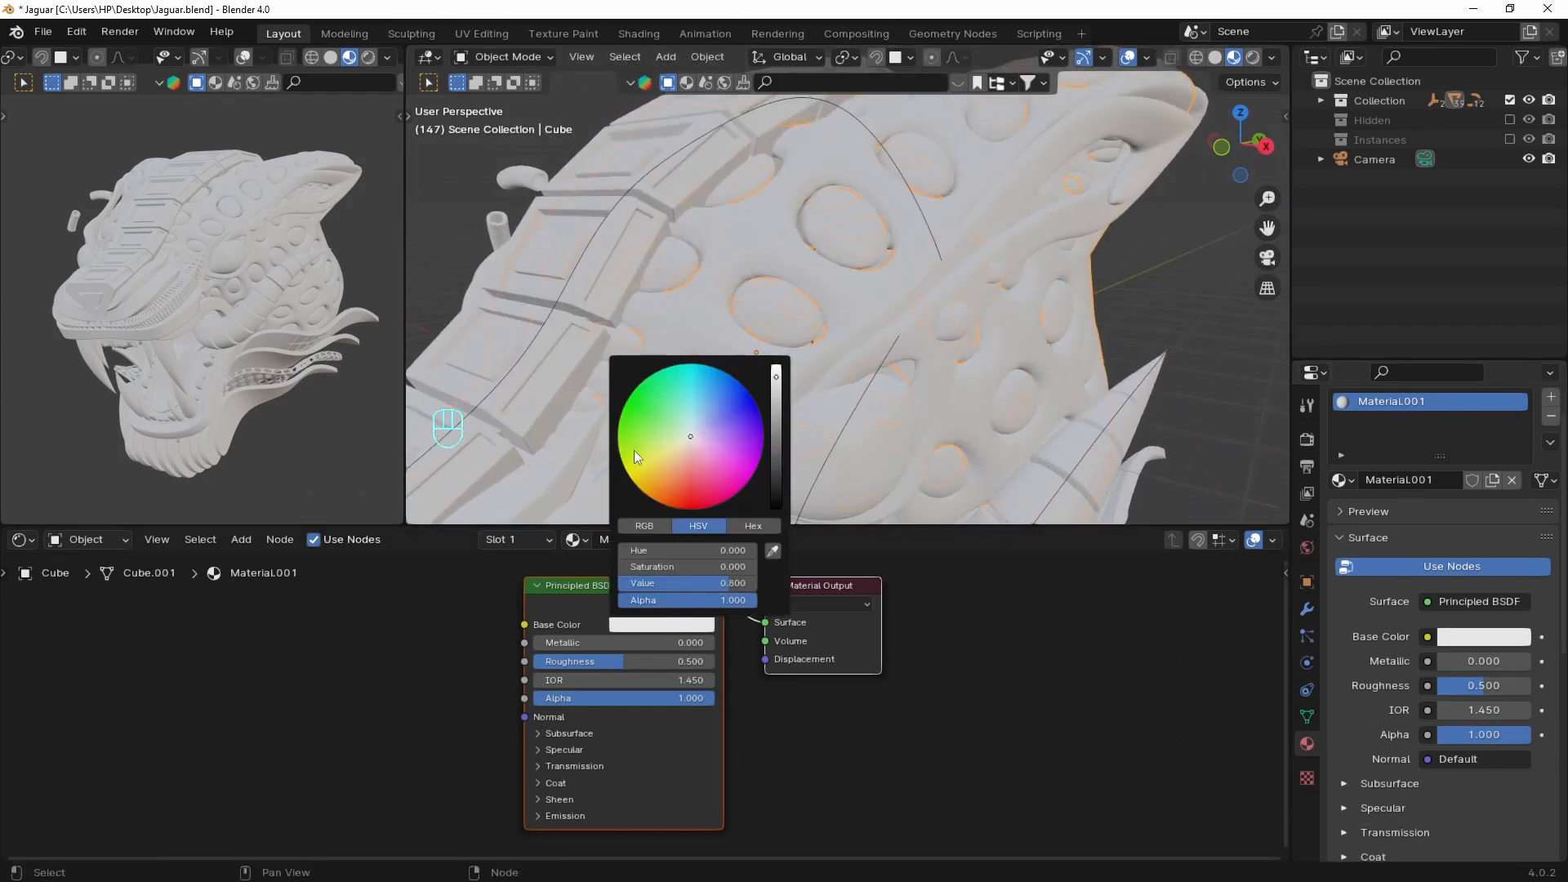
drag(634, 450, 621, 439)
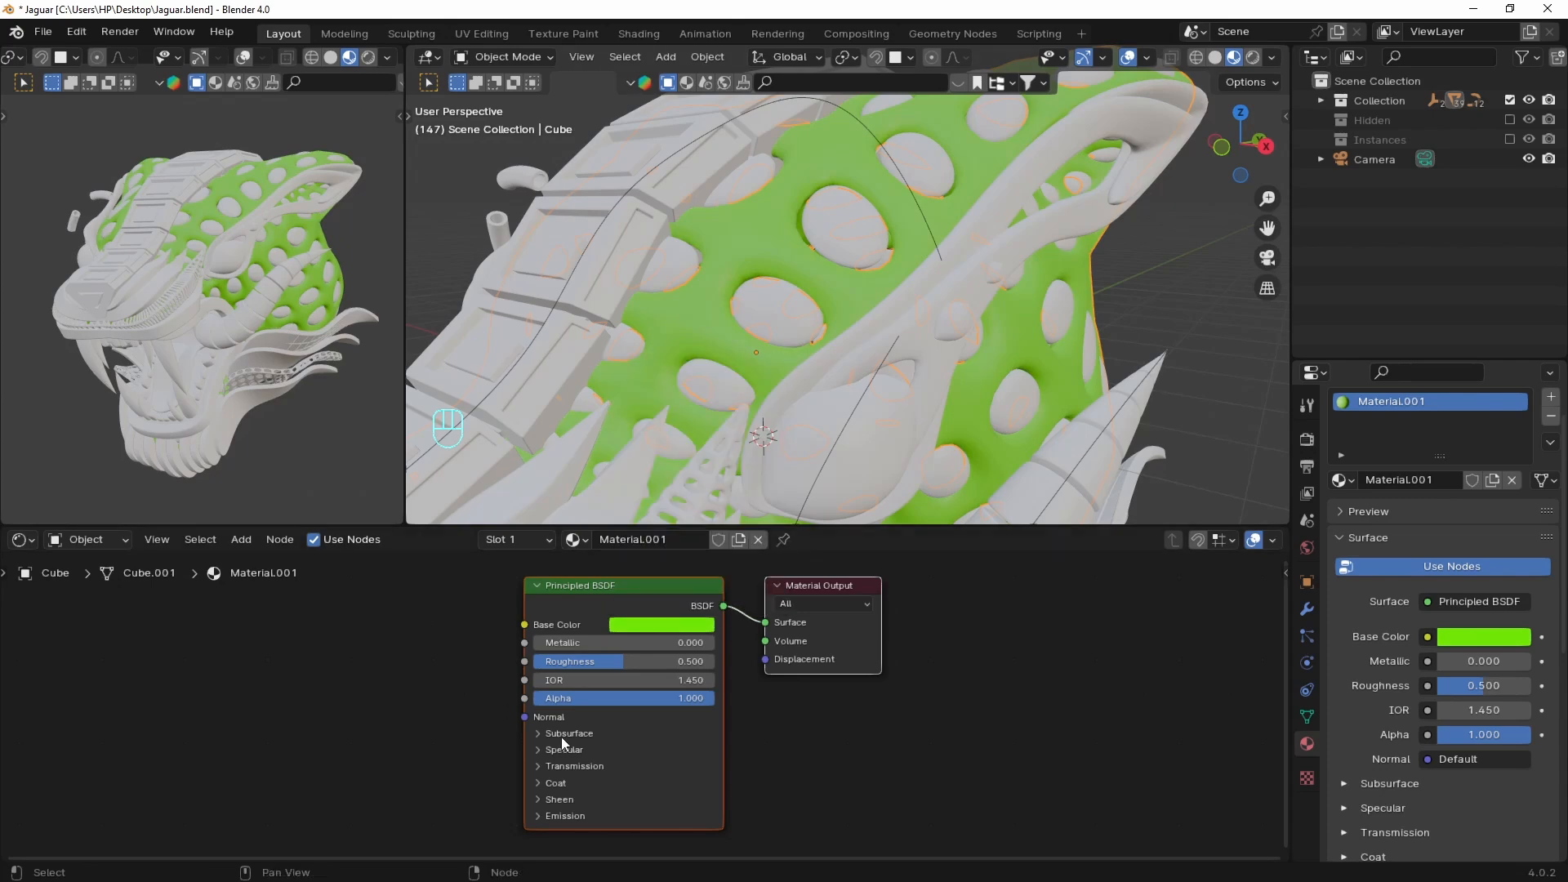
Add a Noise Texture node ahead of the Principled BSDF and attach Texture Coordinate and Mapping nodes to it
middle_drag(484, 706, 599, 710)
scroll(596, 707, down, 1)
drag(751, 669, 693, 668)
key(ctrl+z)
key(shift+a)
mouse_move(376, 643)
click(395, 611)
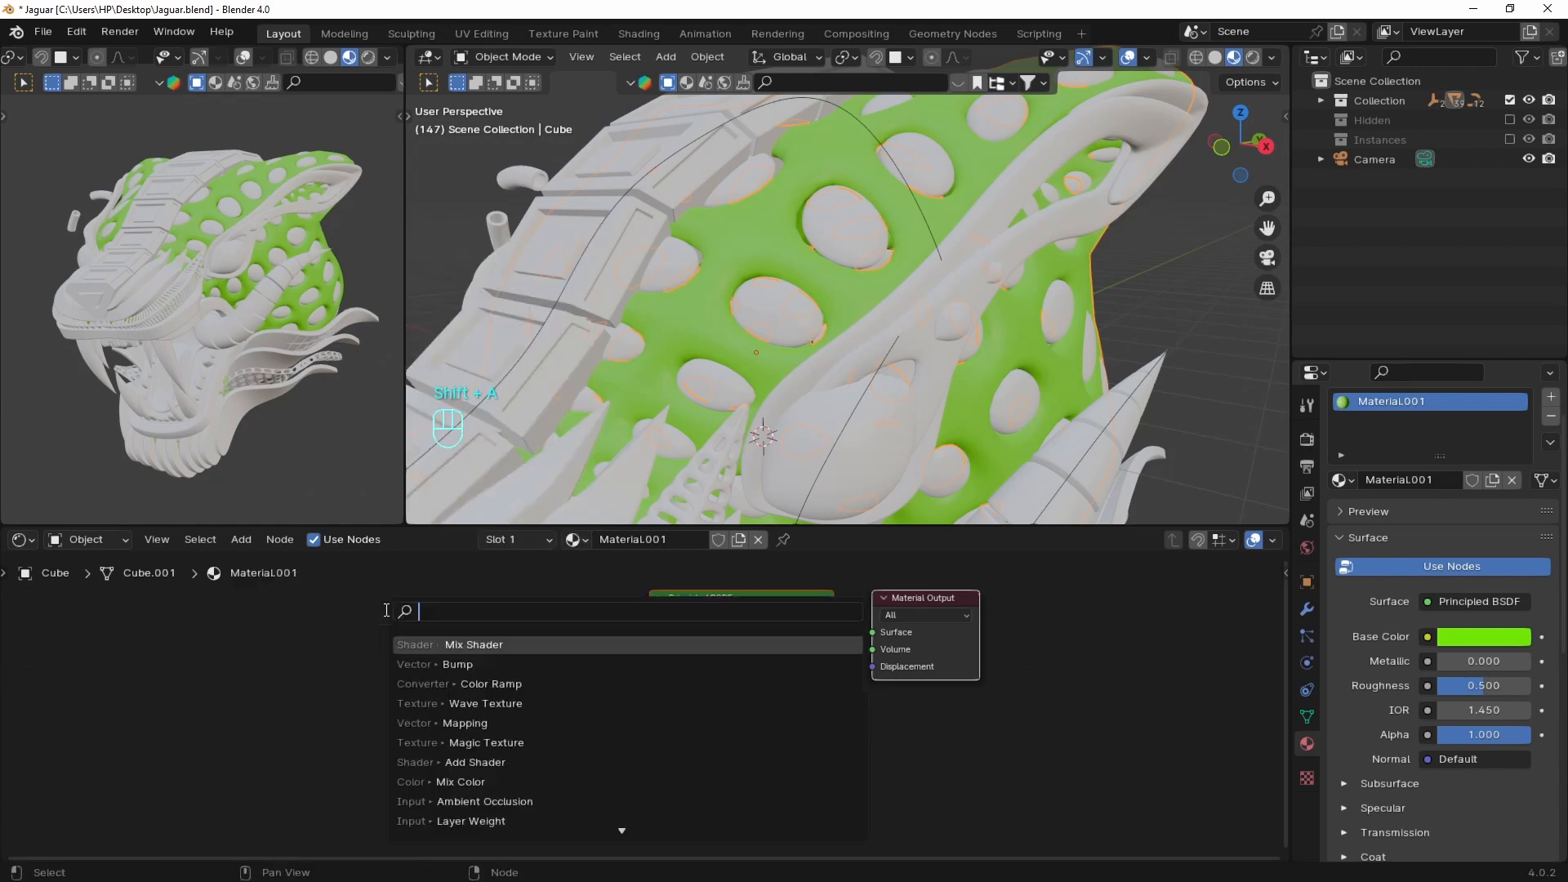
text(noise)
click(515, 645)
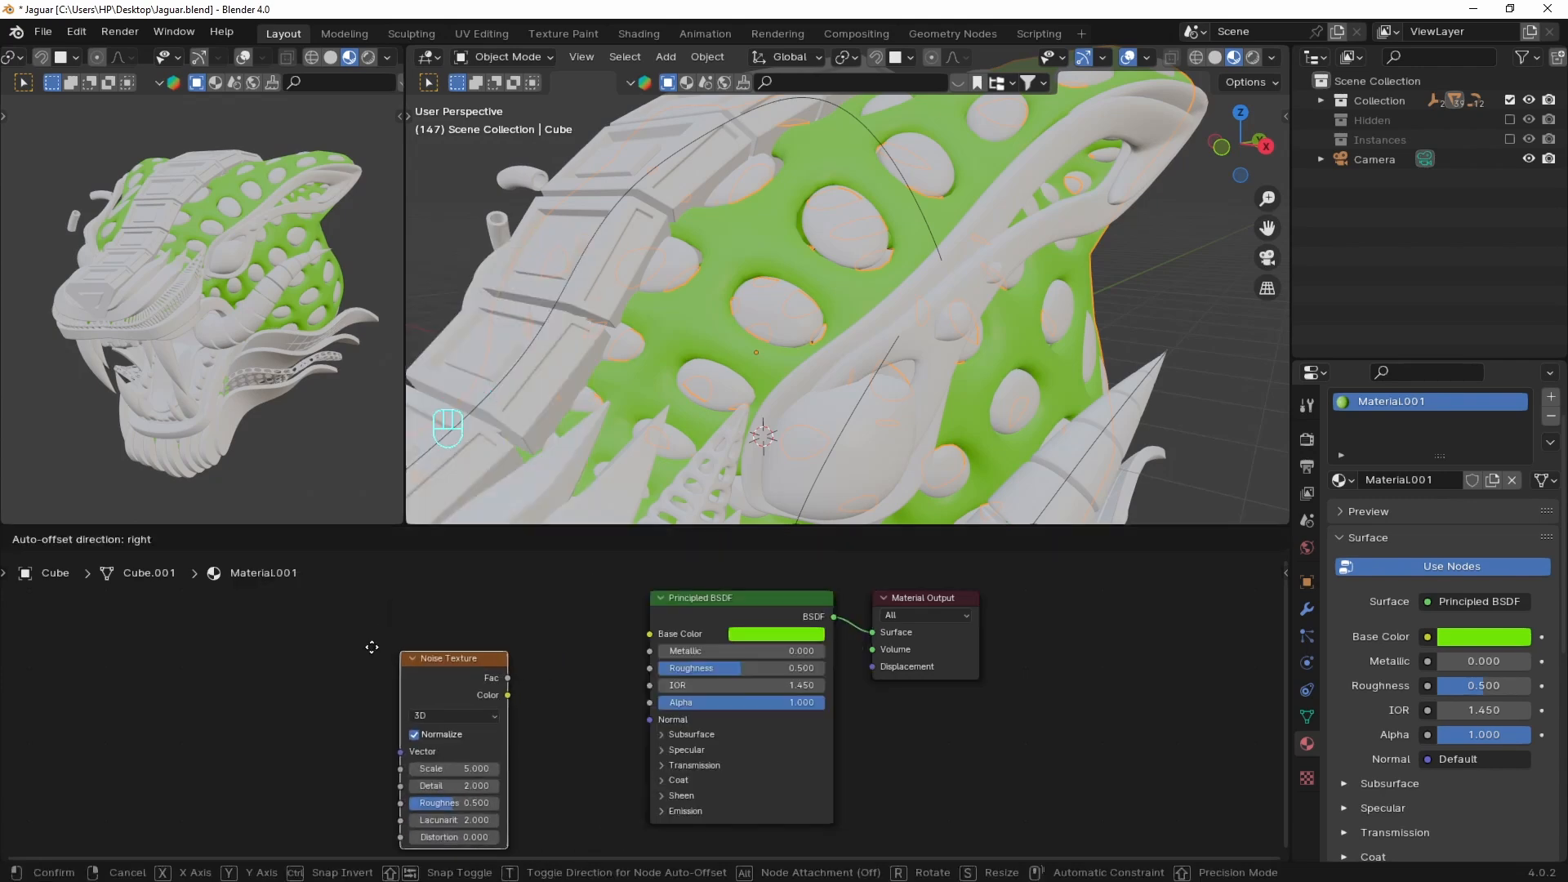
click(338, 630)
key(ctrl+t)
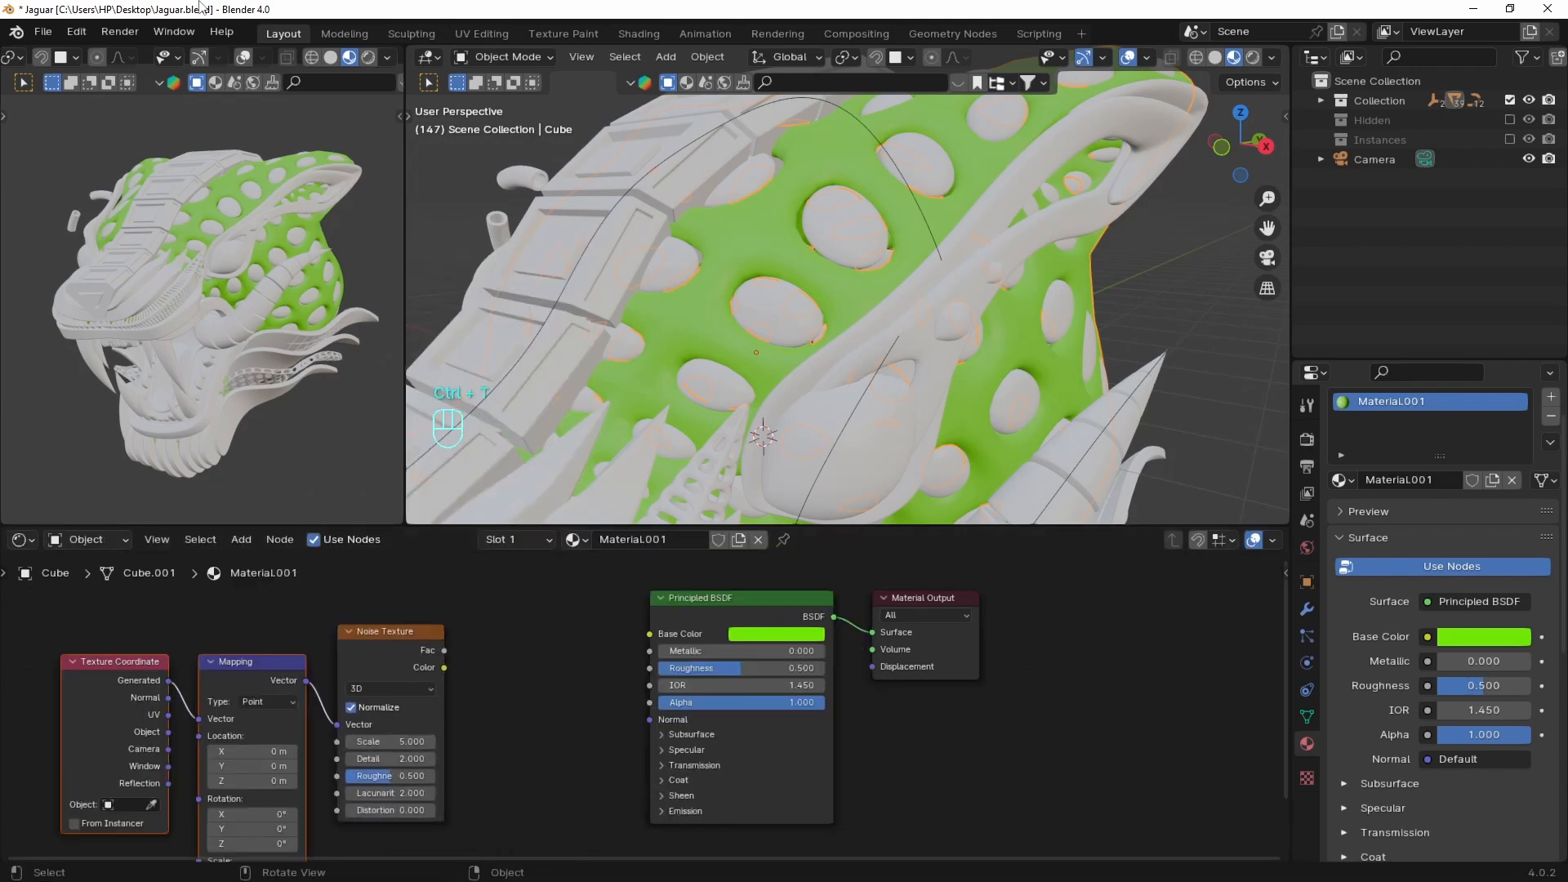
Check in the add-on preferences whether Node Wrangler is enabled, filtering the list by "node"
click(77, 32)
click(143, 278)
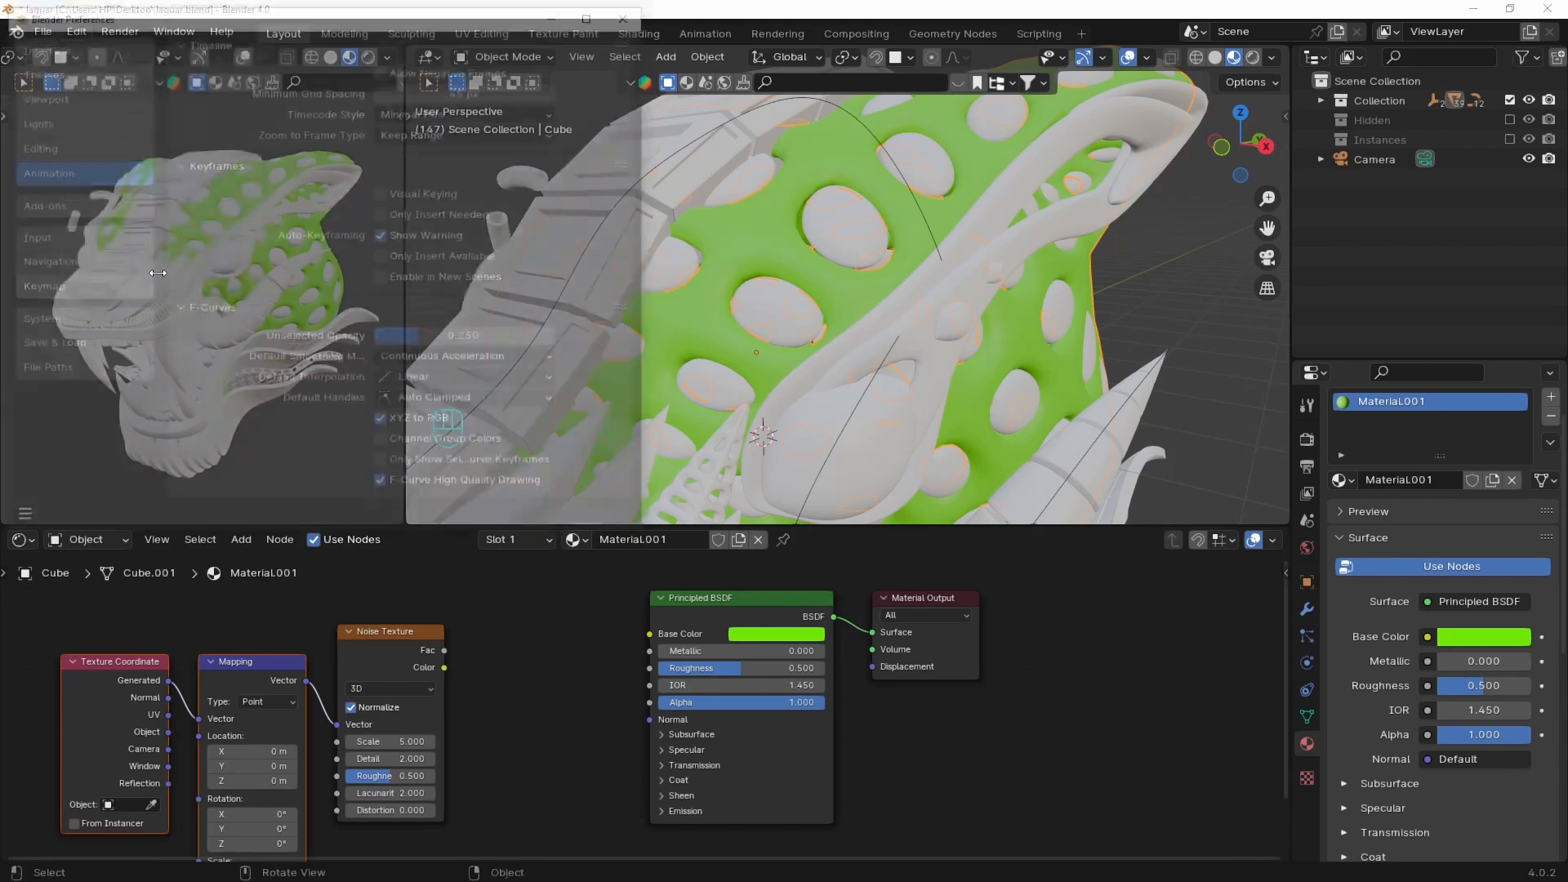
click(46, 206)
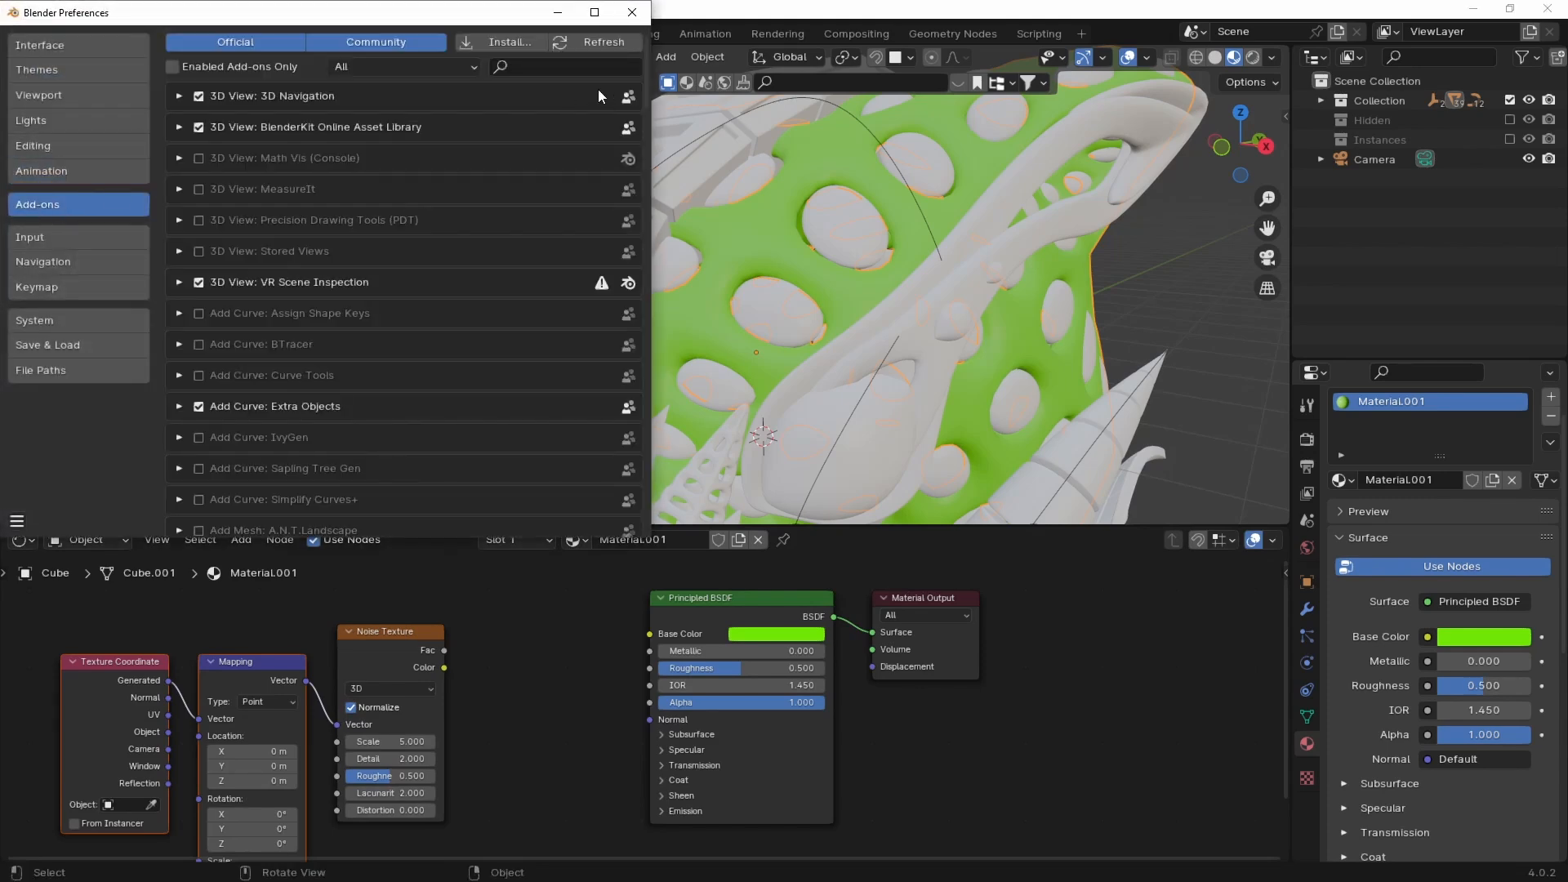
text(node)
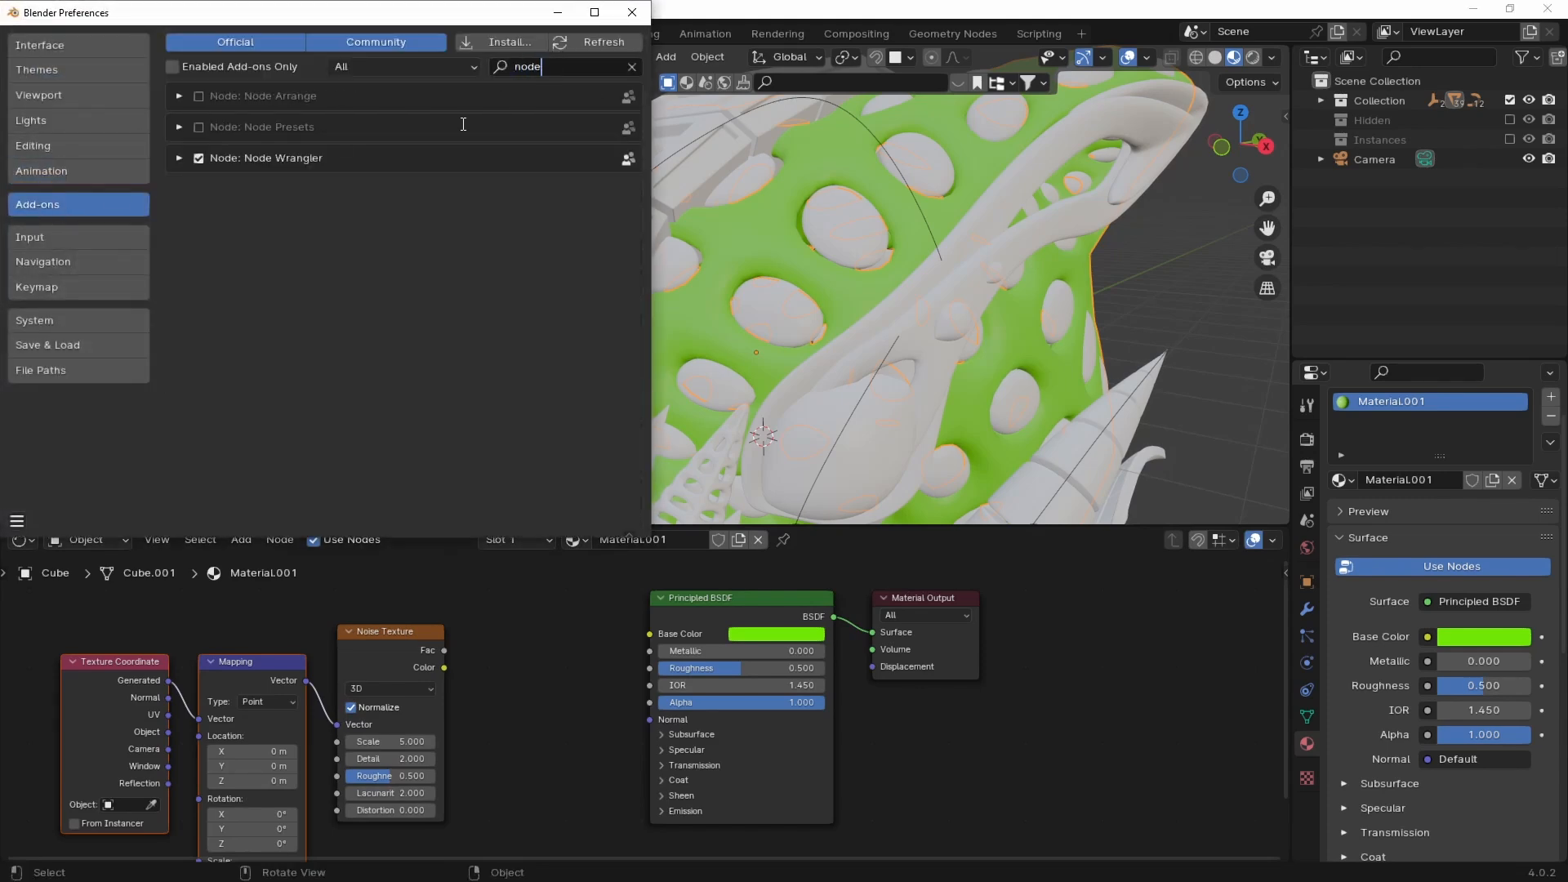
click(631, 11)
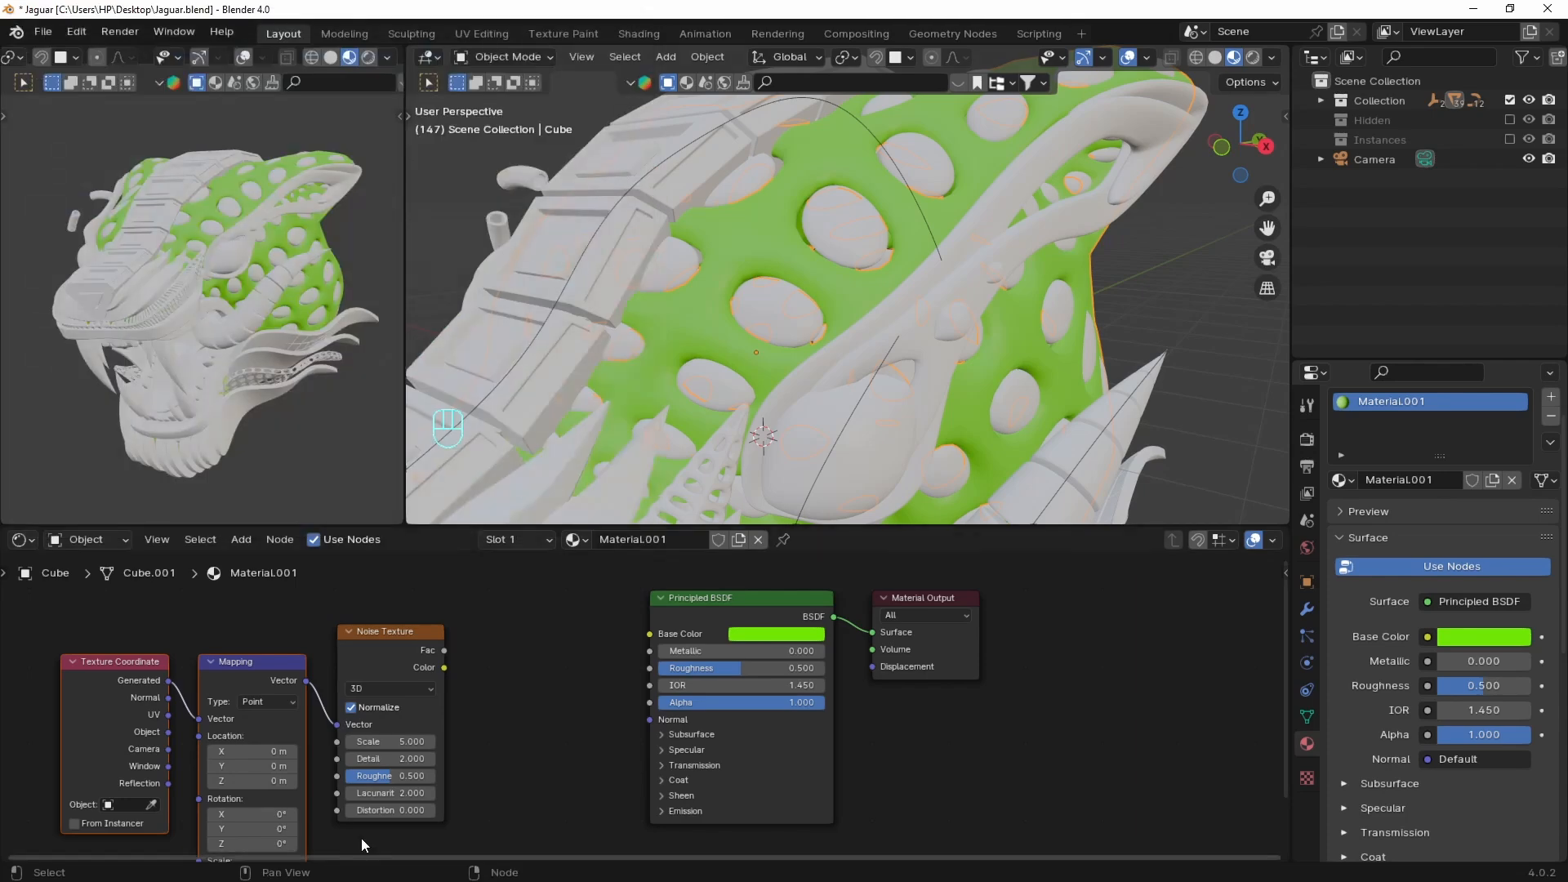
Feed Object coordinates into the Mapping node and connect the Noise Texture's Fac to the Principled BSDF's Roughness
drag(168, 732, 199, 719)
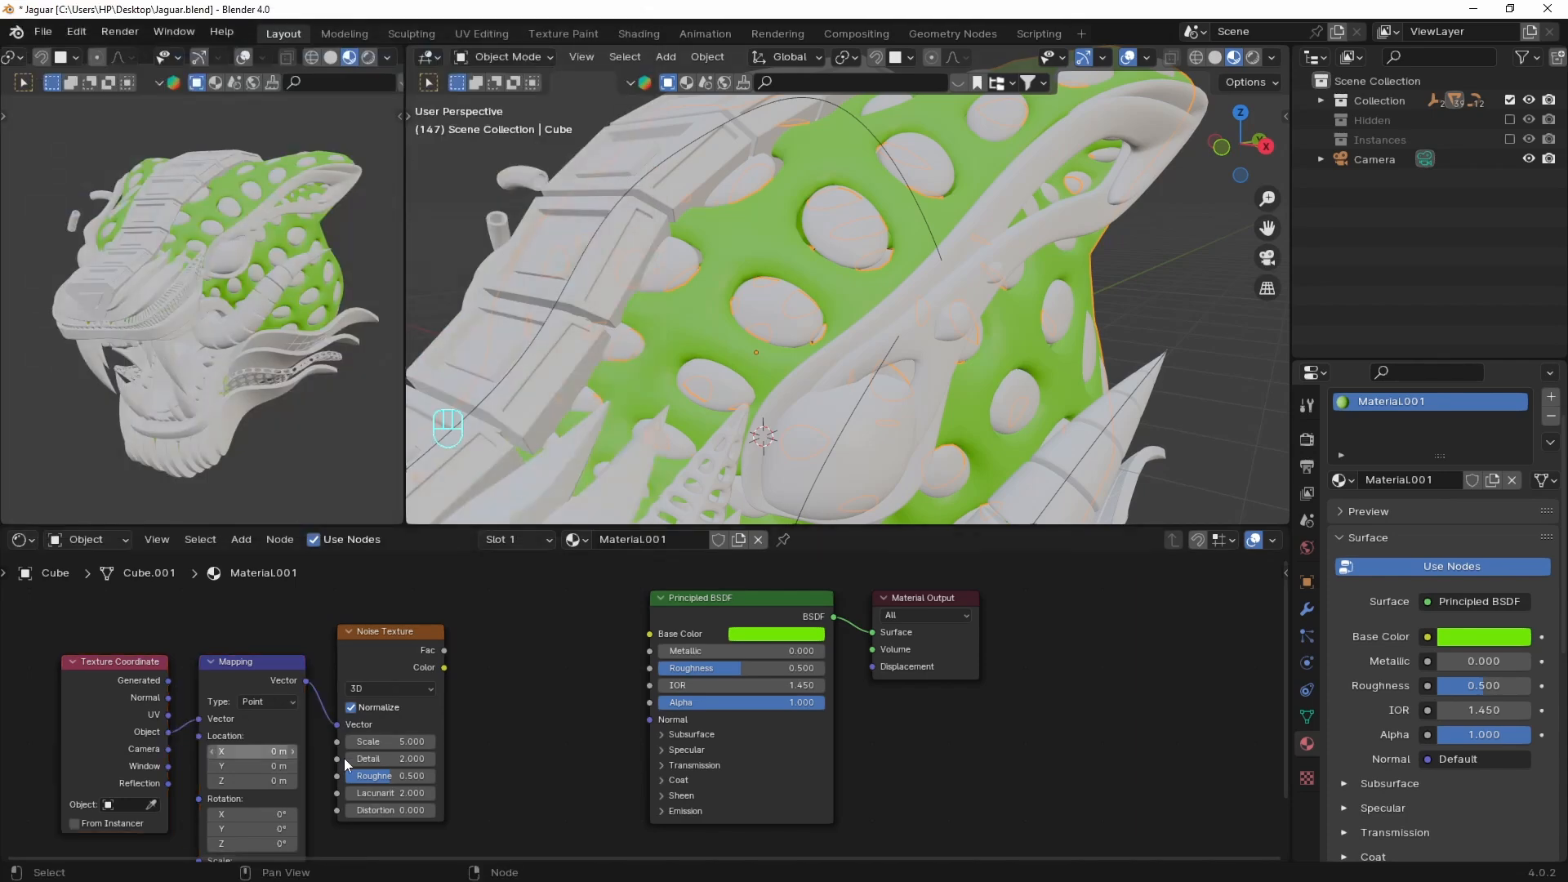
drag(445, 650, 631, 663)
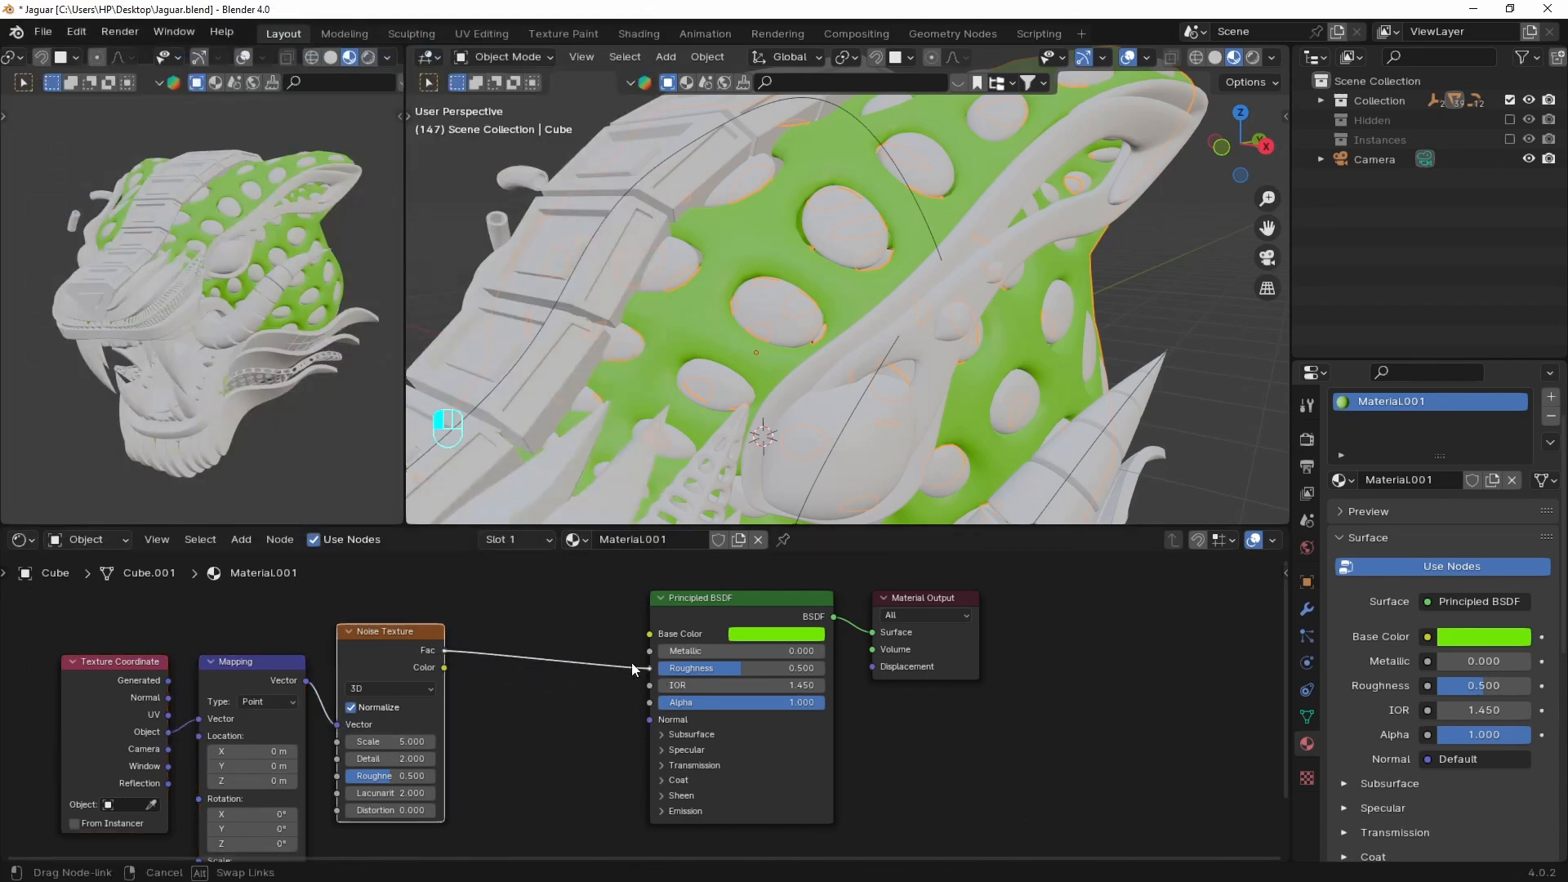
Insert a Color Ramp node between the Noise Texture and the Roughness input
key(shift+a)
text(colo)
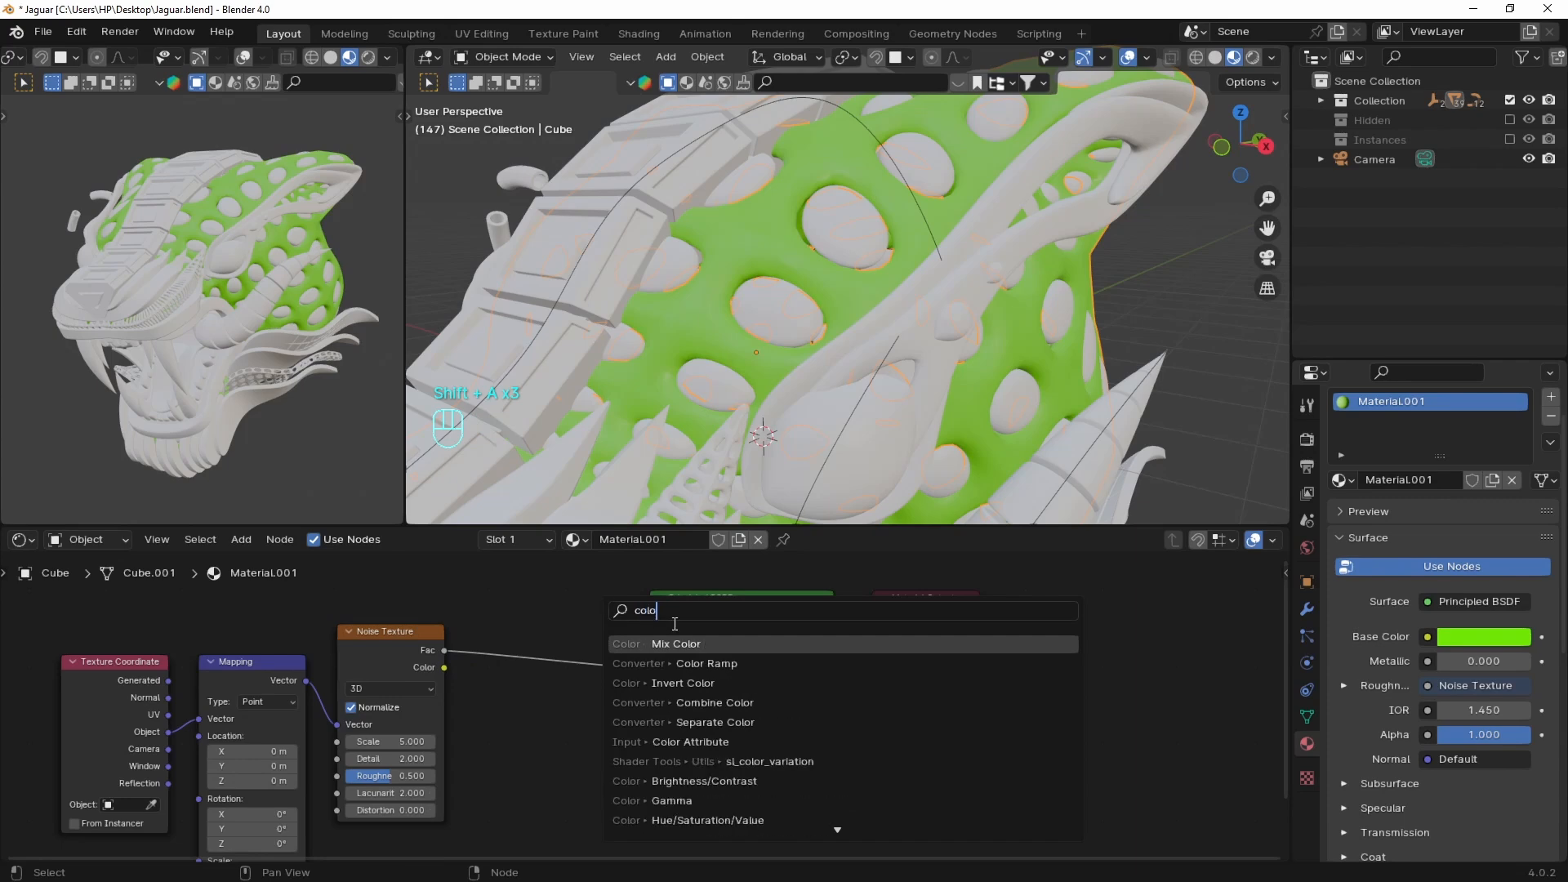
click(675, 663)
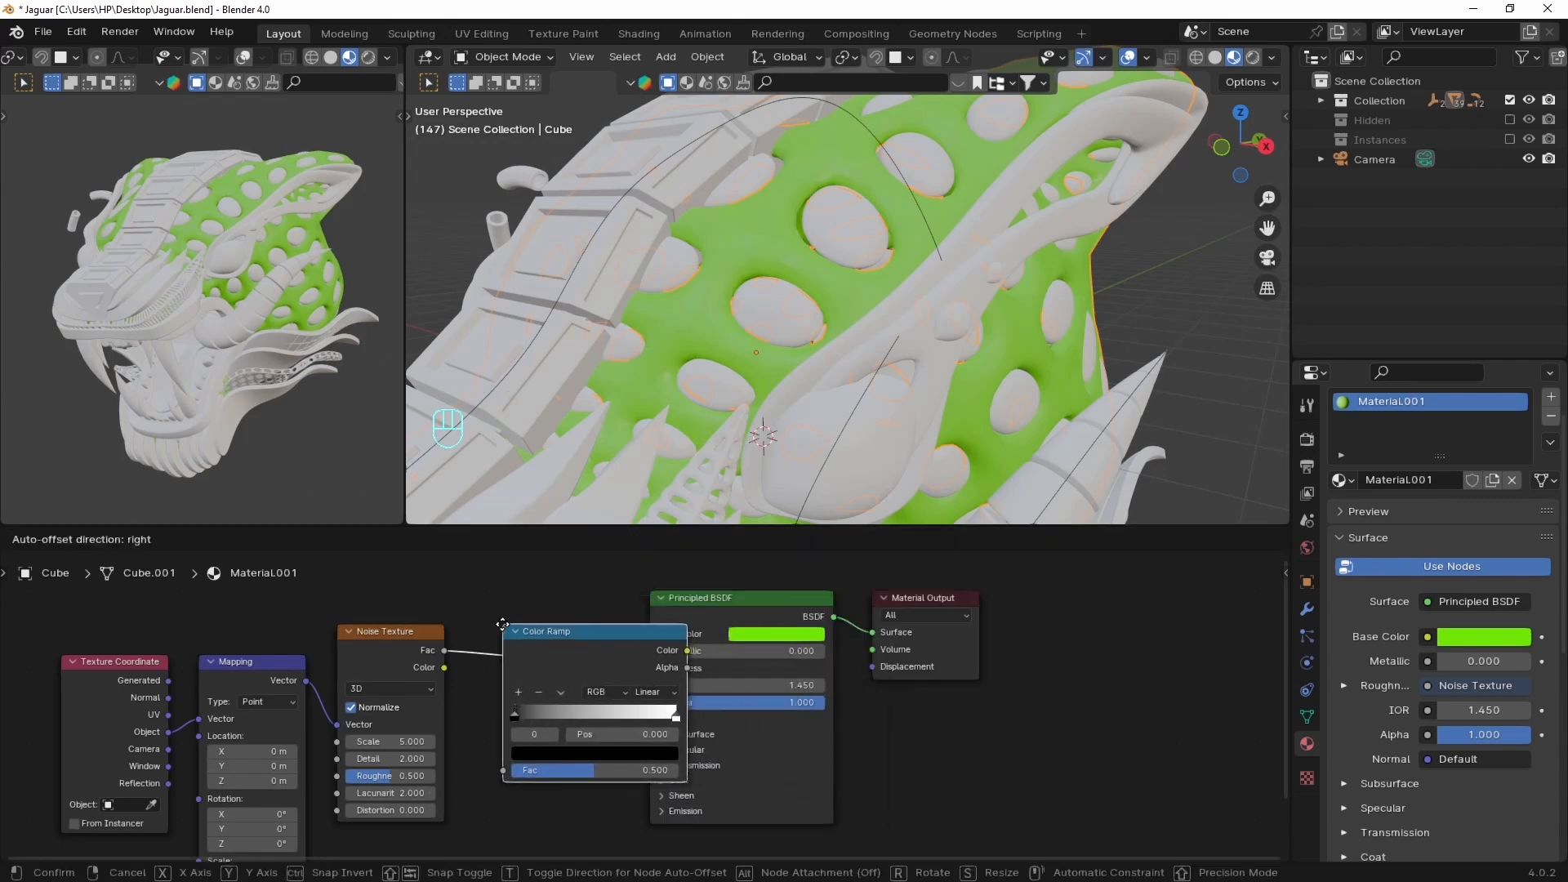
click(503, 624)
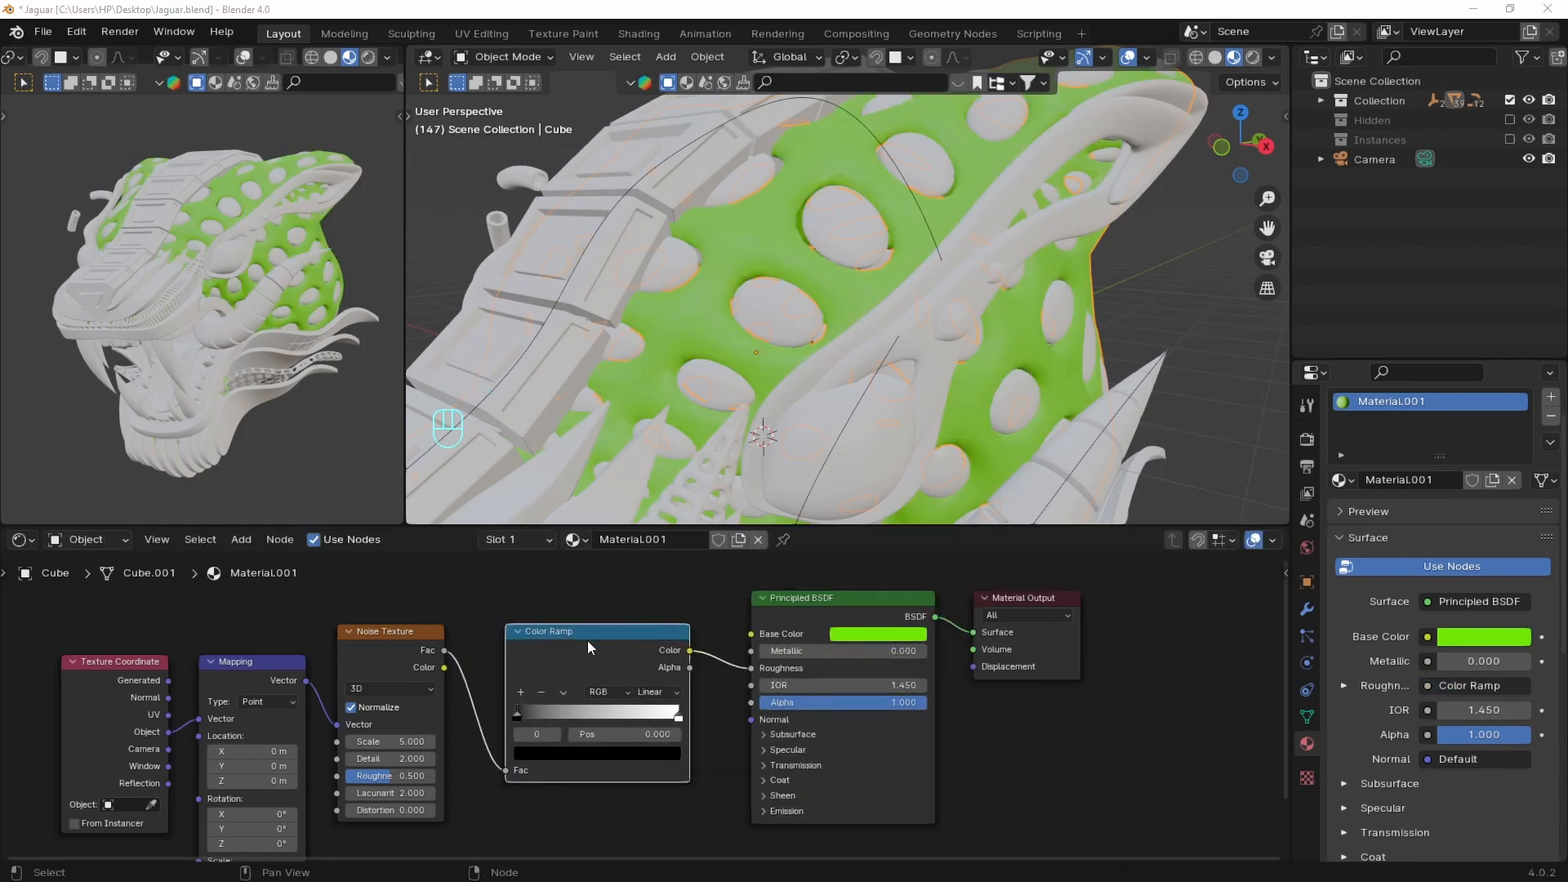
Move the Color Ramp's black stop to 0.406 and white stop to 0.508, previewing the ramp's output on the mesh
drag(516, 713, 577, 722)
drag(678, 719, 614, 721)
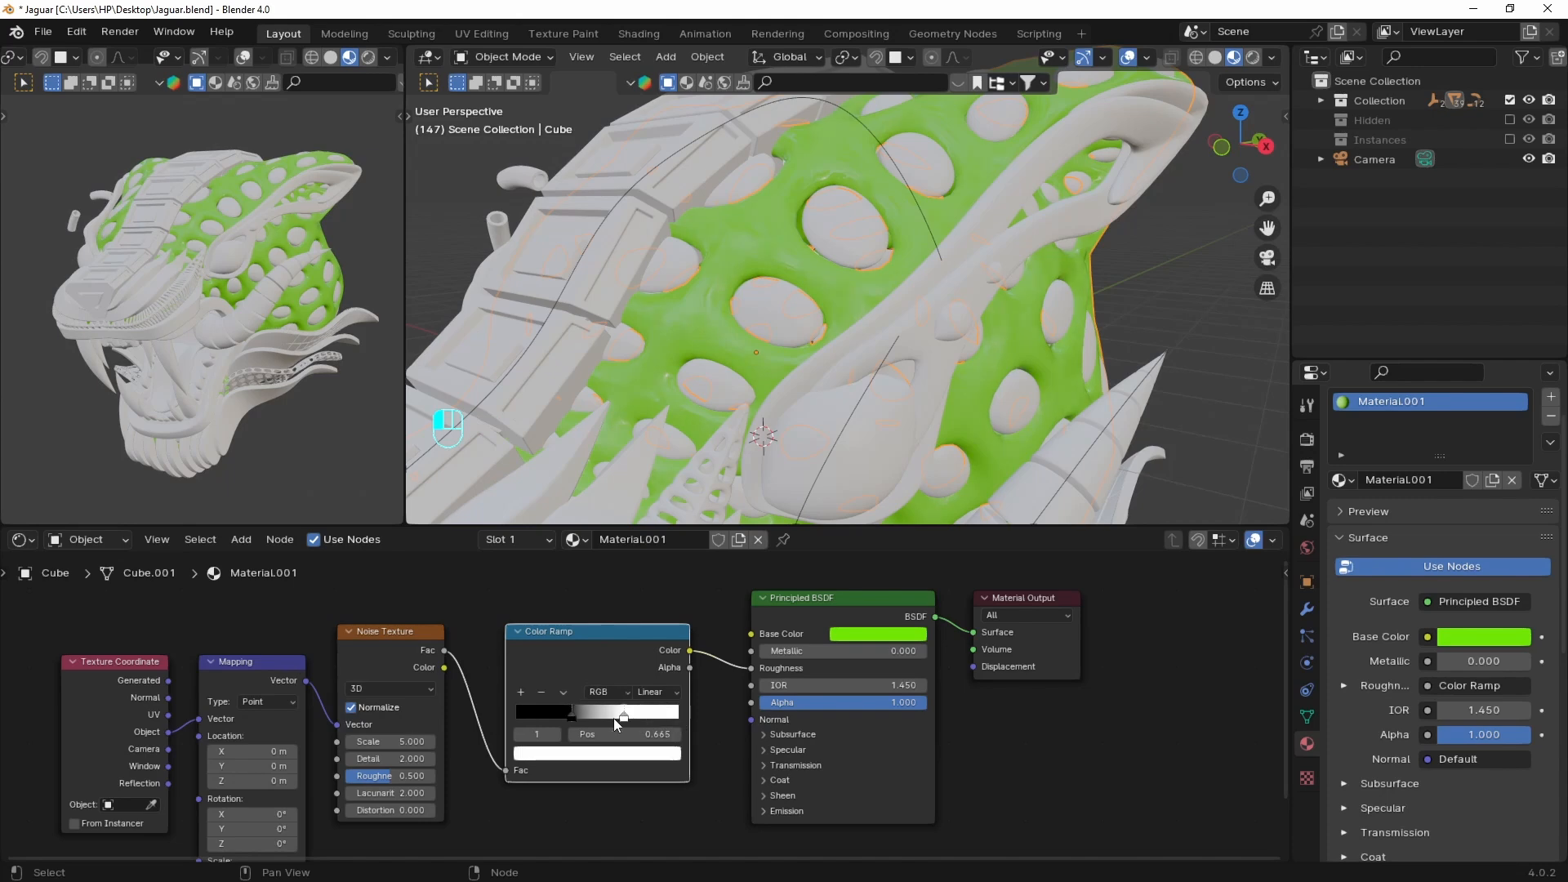
ctrl+shift+click(648, 634)
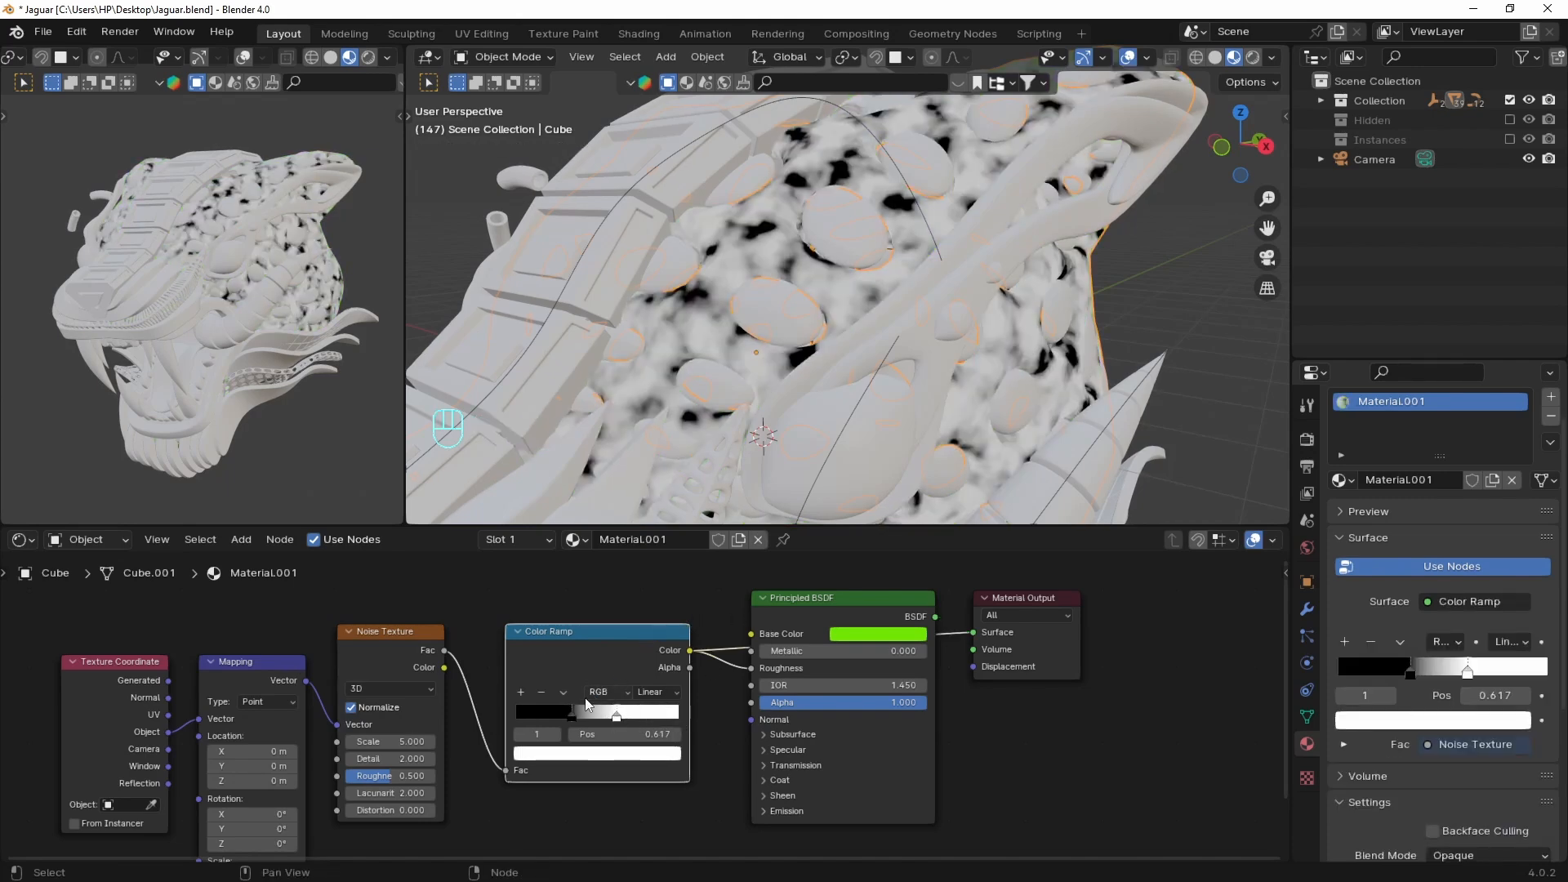
drag(574, 714, 602, 724)
Darken the Color Ramp's white stop and lighten its black stop to two similar mid-greys
click(582, 761)
scroll(597, 617, down, 5)
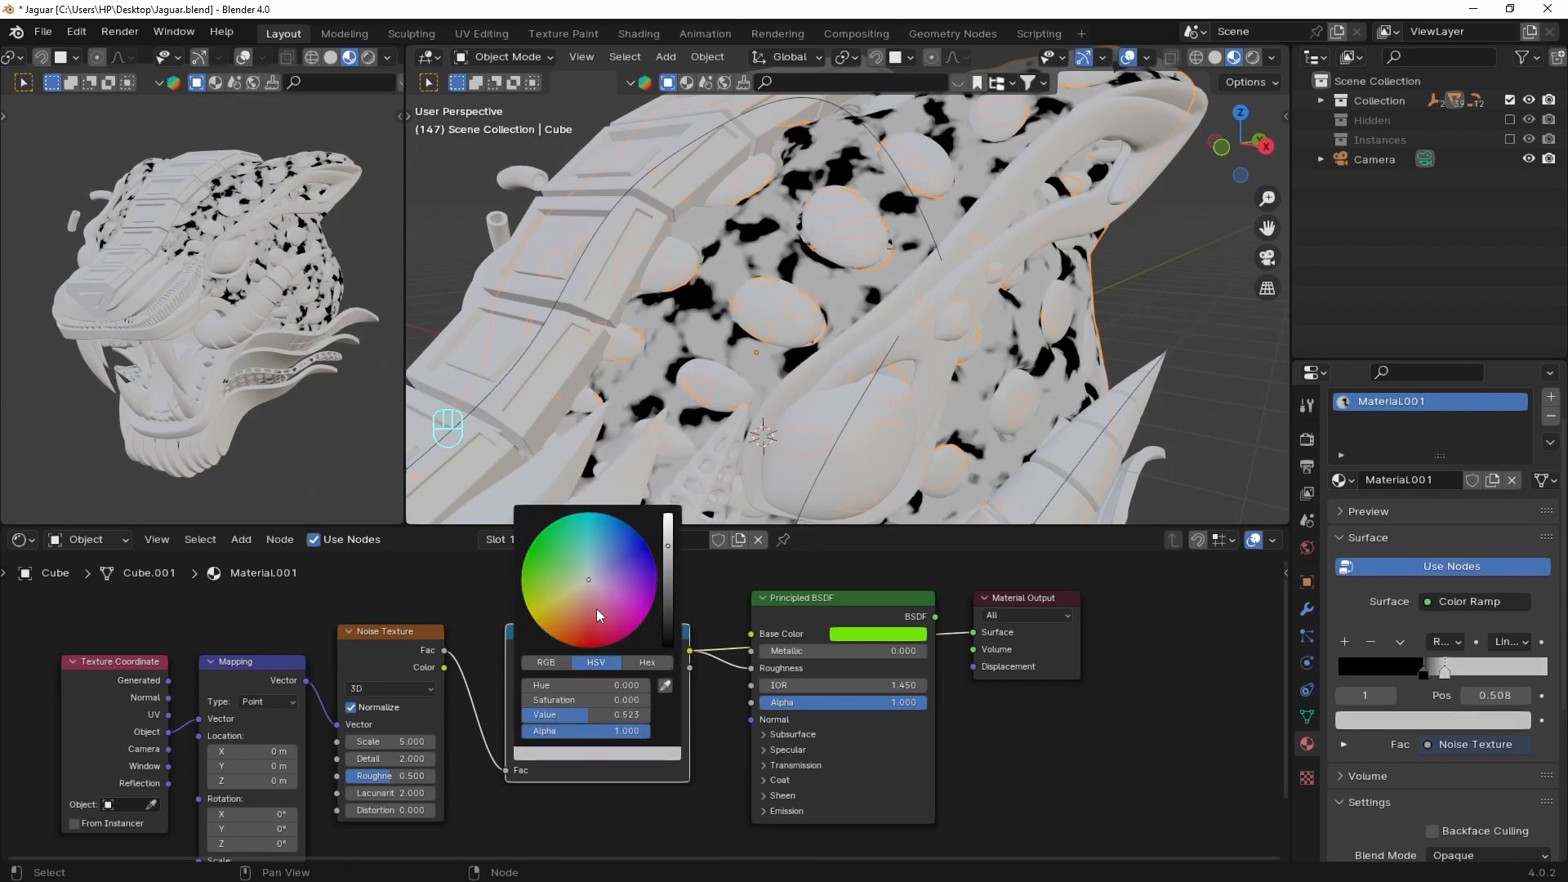
click(581, 715)
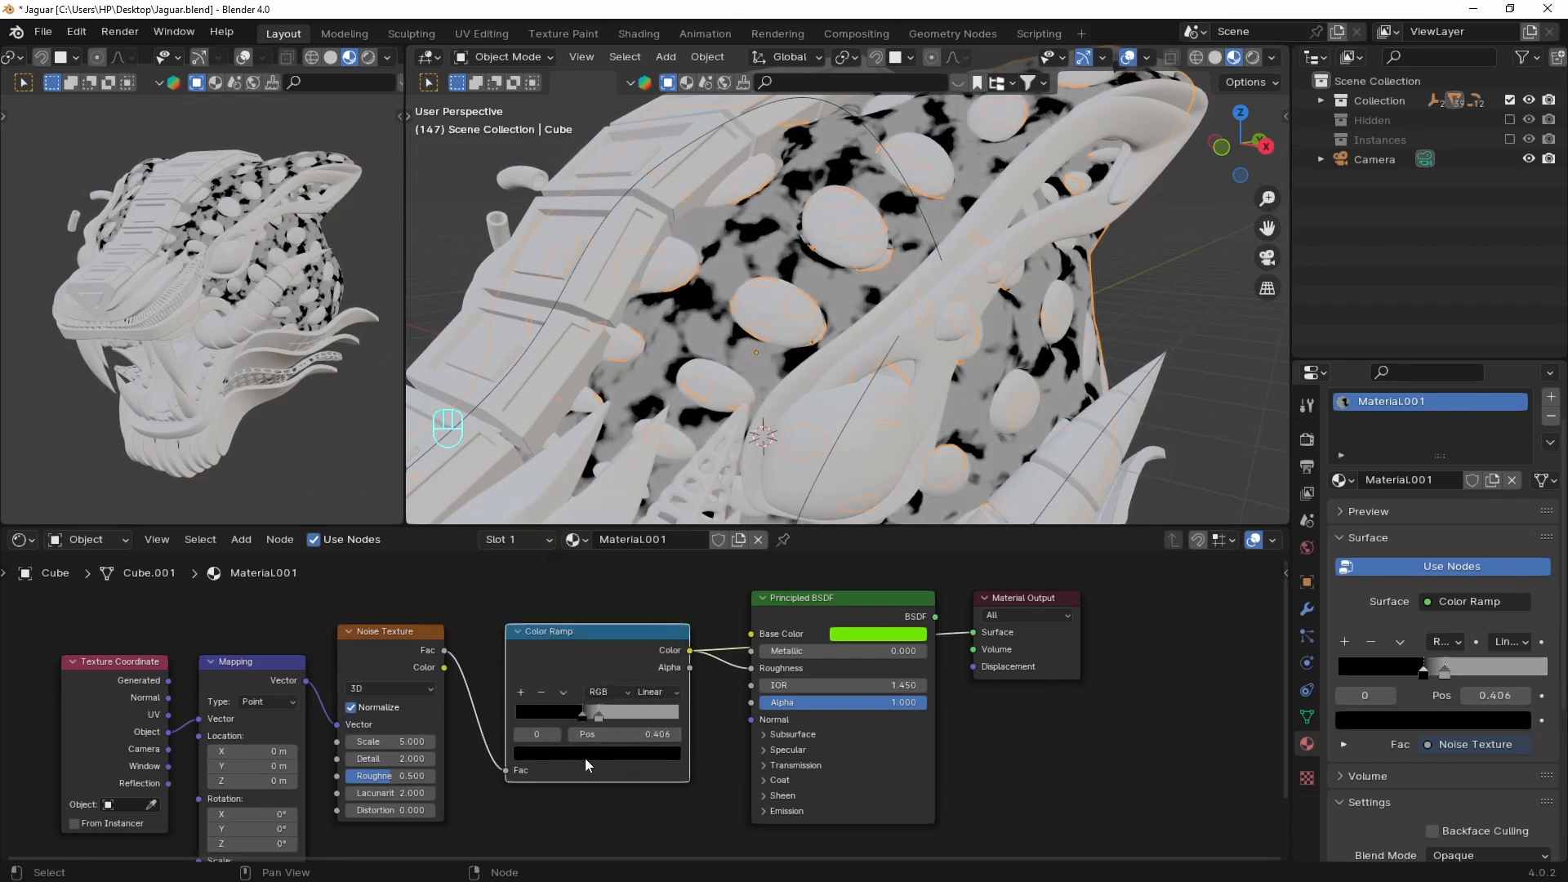
click(596, 752)
scroll(604, 576, up, 2)
scroll(602, 577, up, 1)
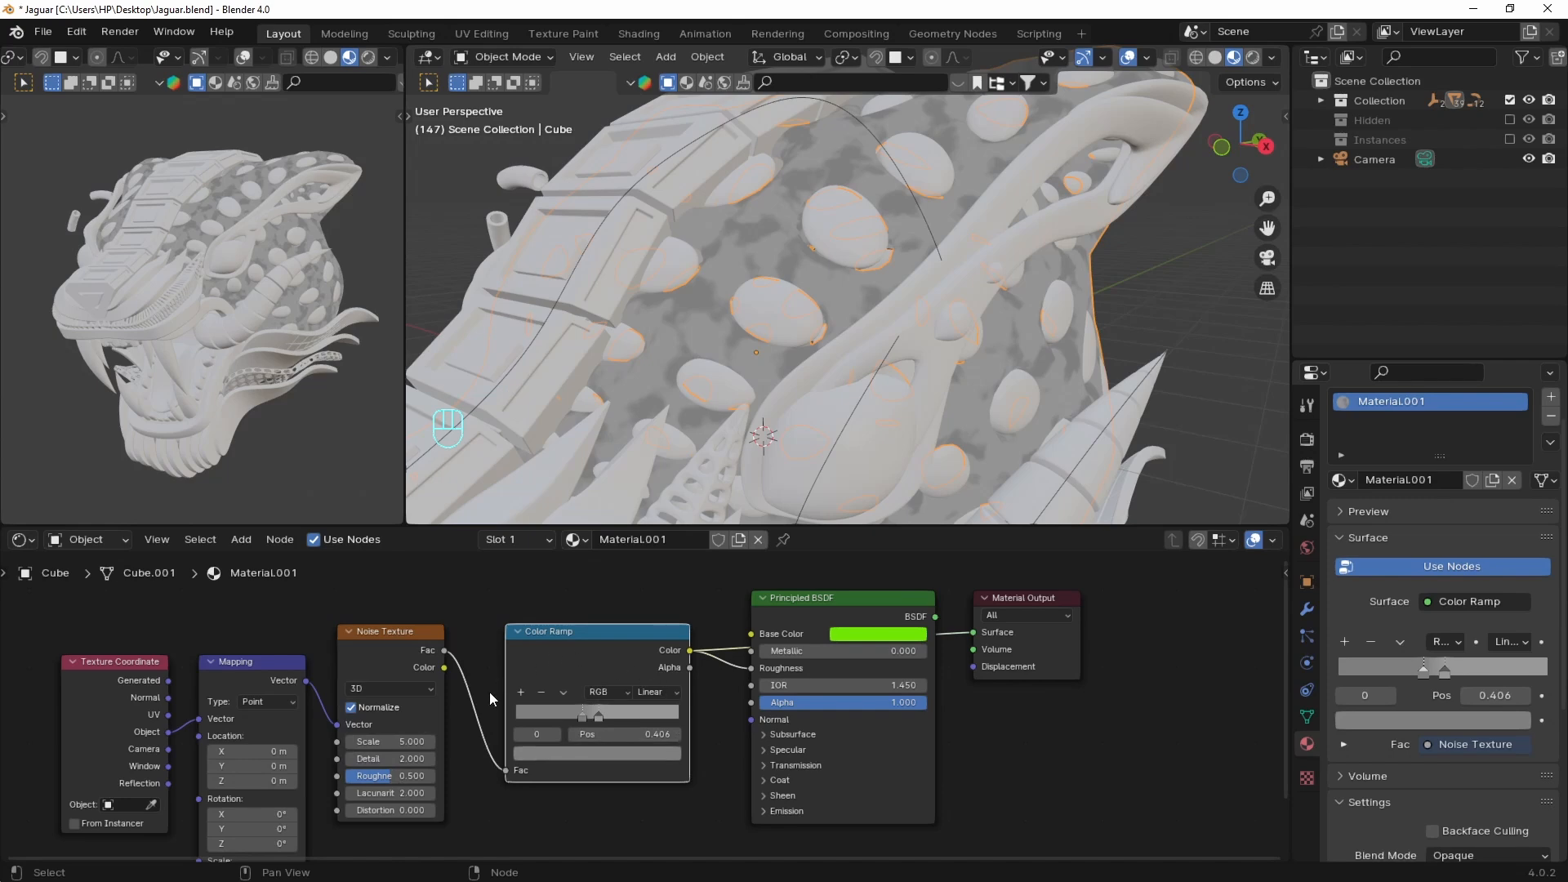
Set the Noise Texture's Detail to 15 and Roughness to 0.734
drag(367, 759, 432, 776)
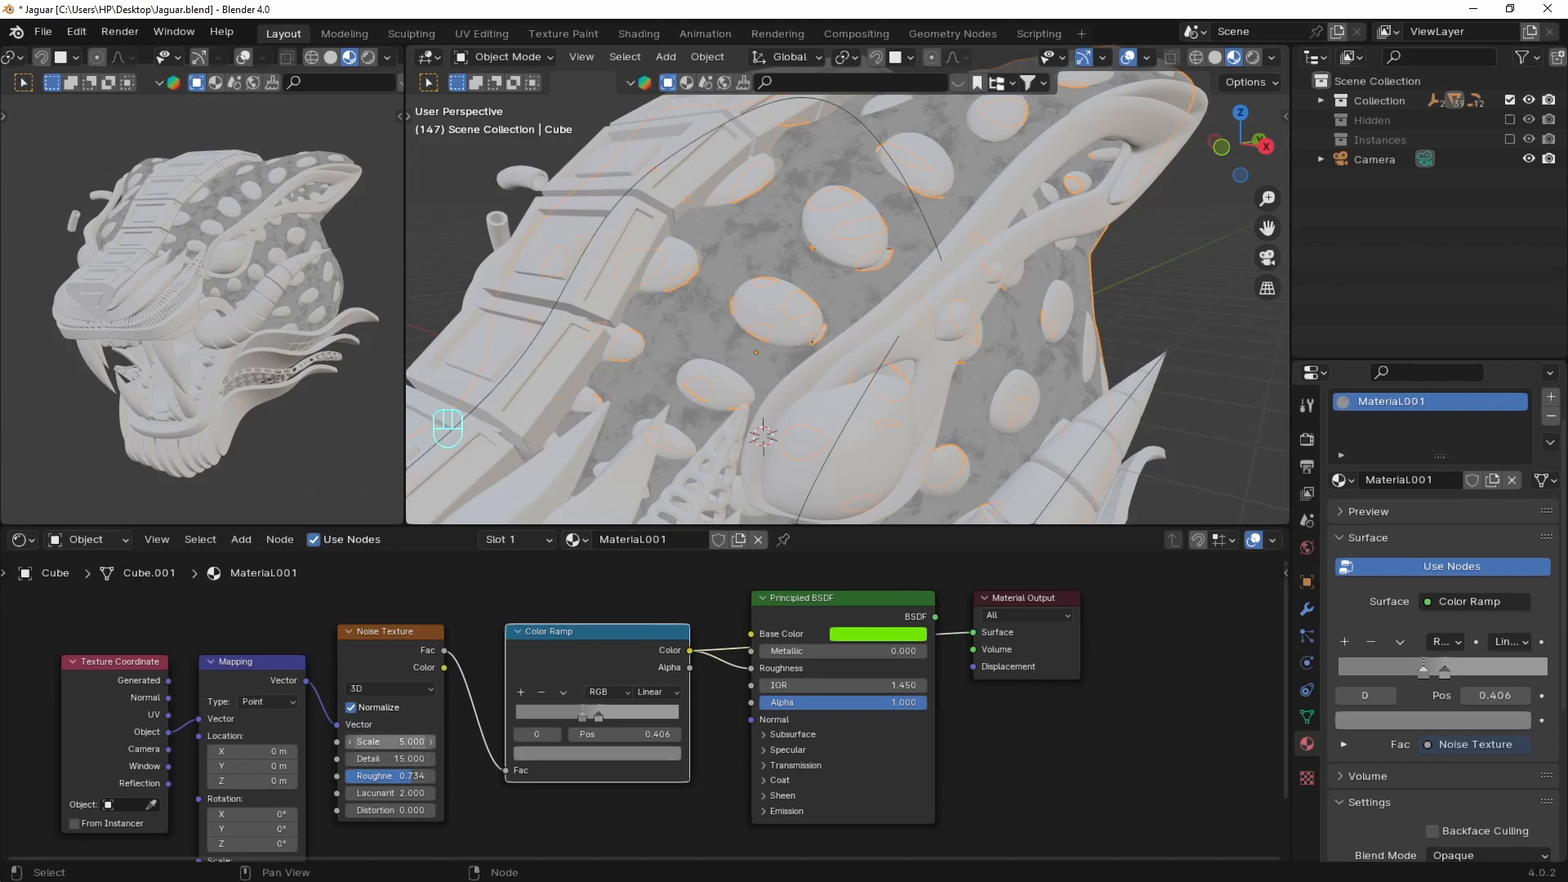
Set the Noise Texture's Scale to 3.6 and Roughness to 0.610, and reconnect the Principled BSDF to the material output
drag(390, 741, 360, 742)
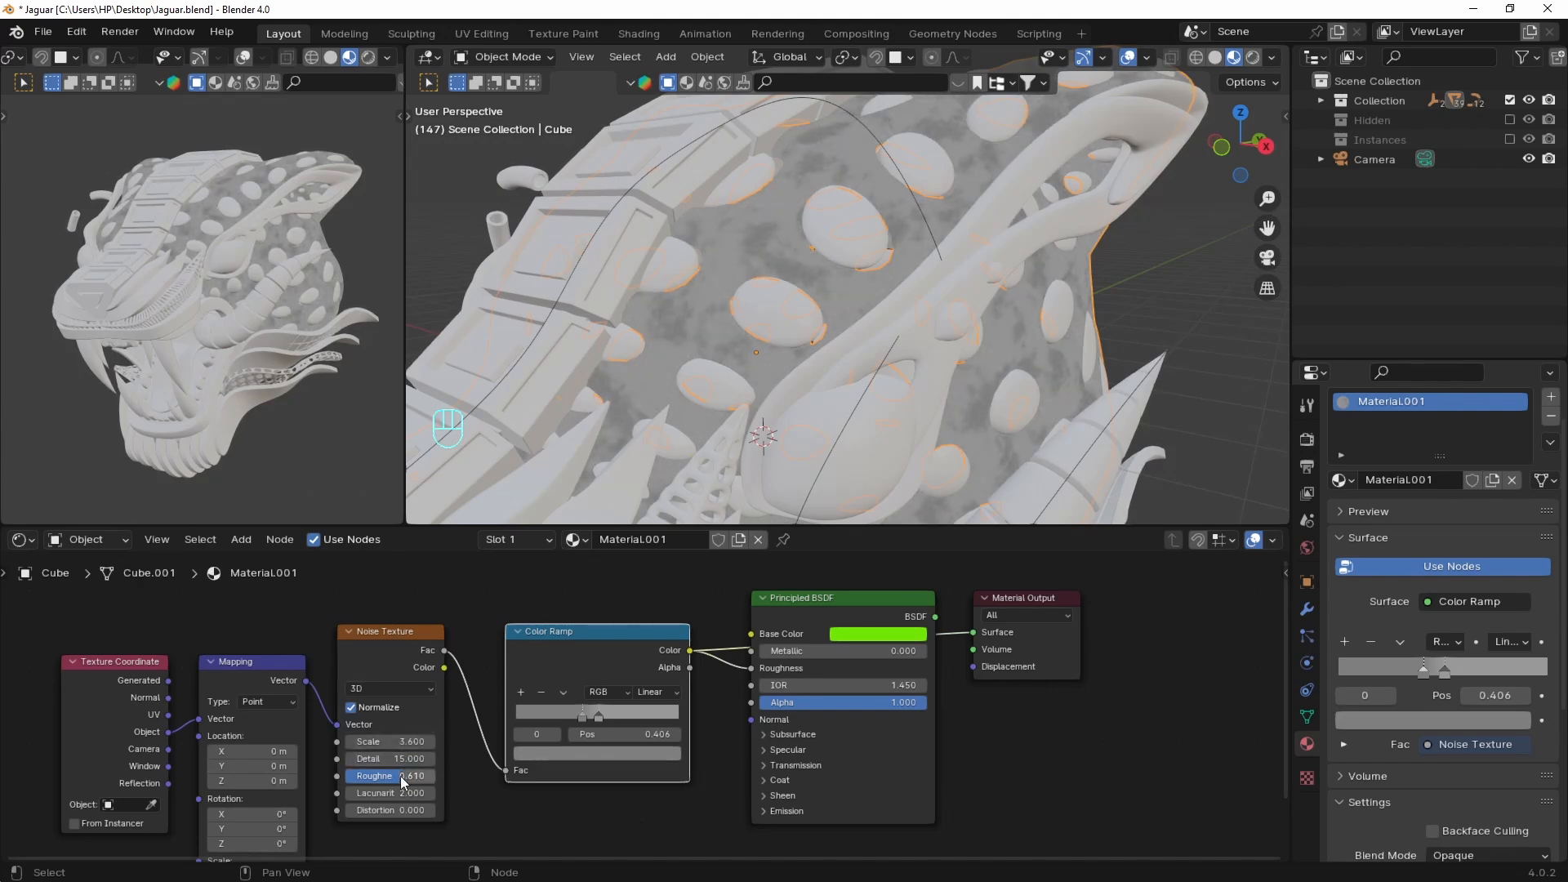
scroll(775, 666, down, 1)
drag(893, 630, 925, 642)
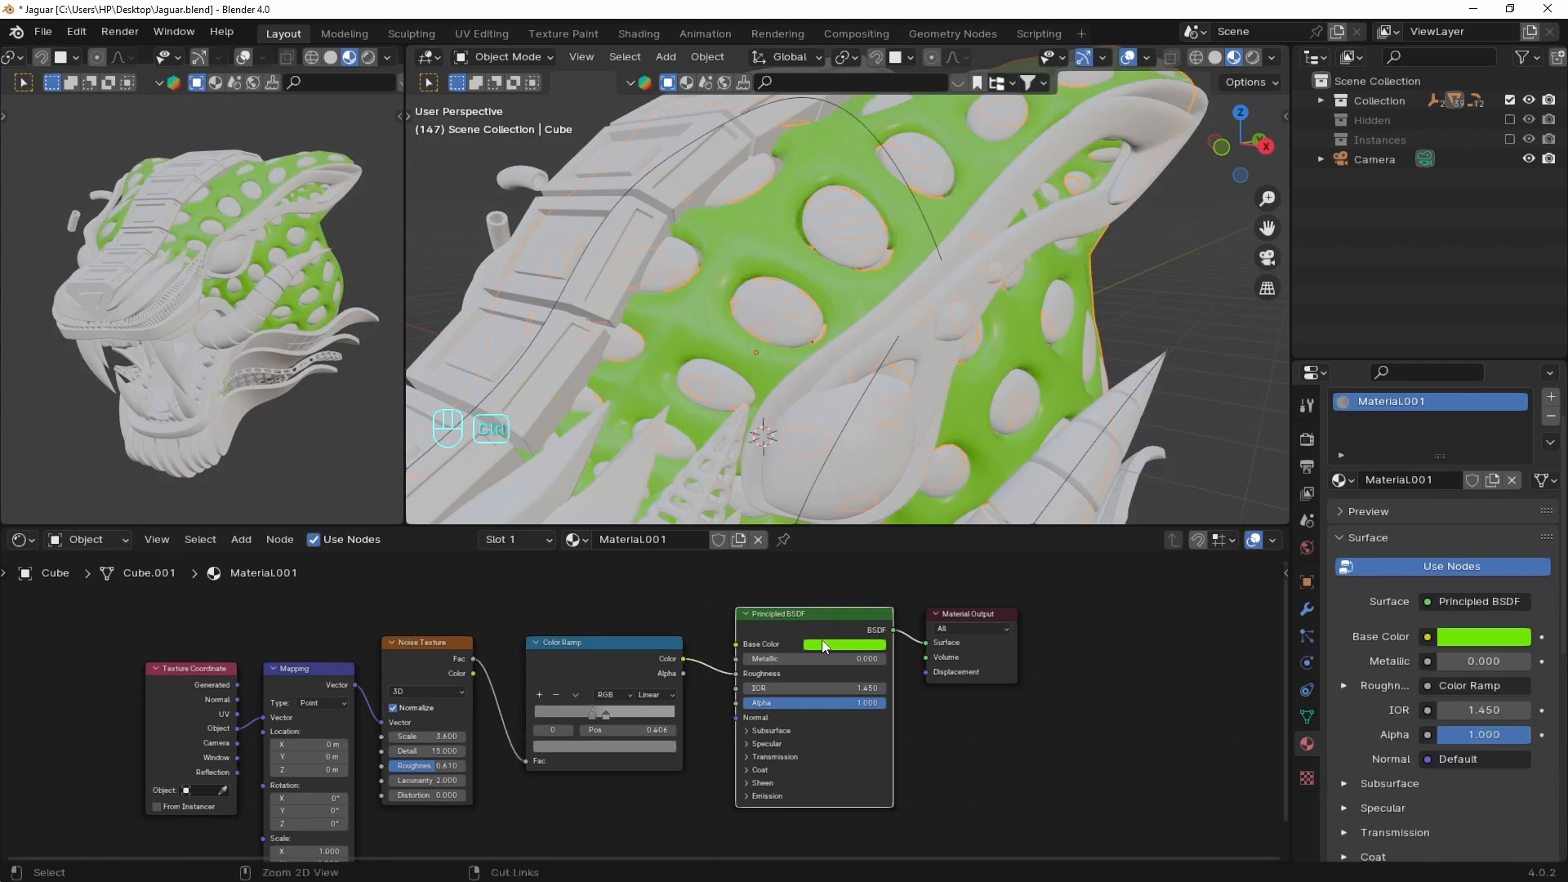
Move the Principled BSDF and Material Output aside, and add a Bump node linked to the shader's Normal input
middle_drag(819, 771, 822, 677)
drag(1170, 762, 885, 577)
key(g)
click(989, 673)
key(shift+a)
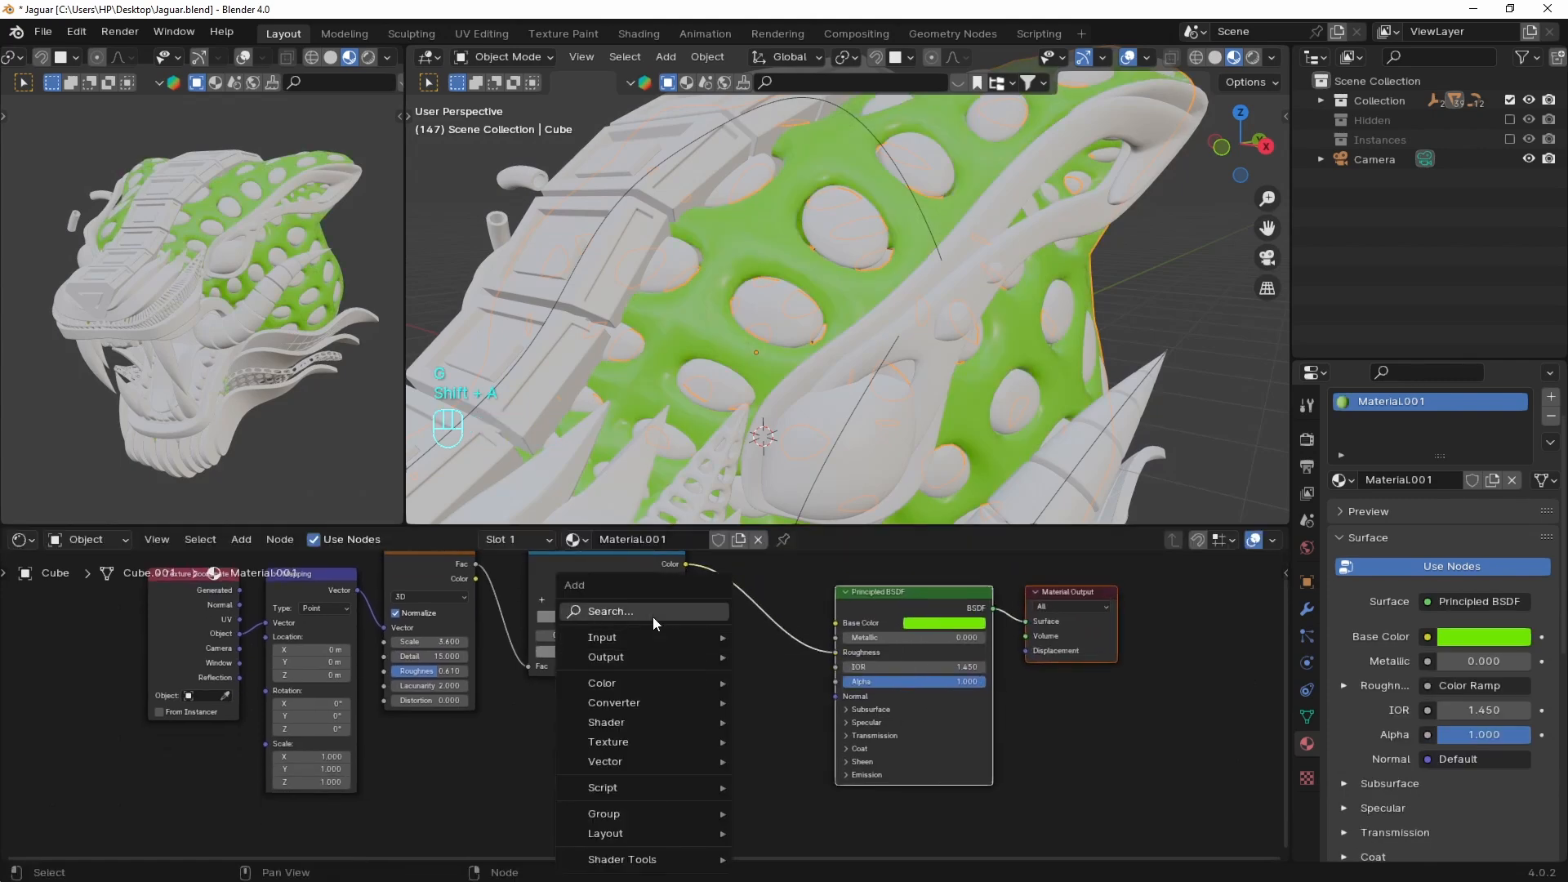
text(bum)
click(752, 653)
click(706, 712)
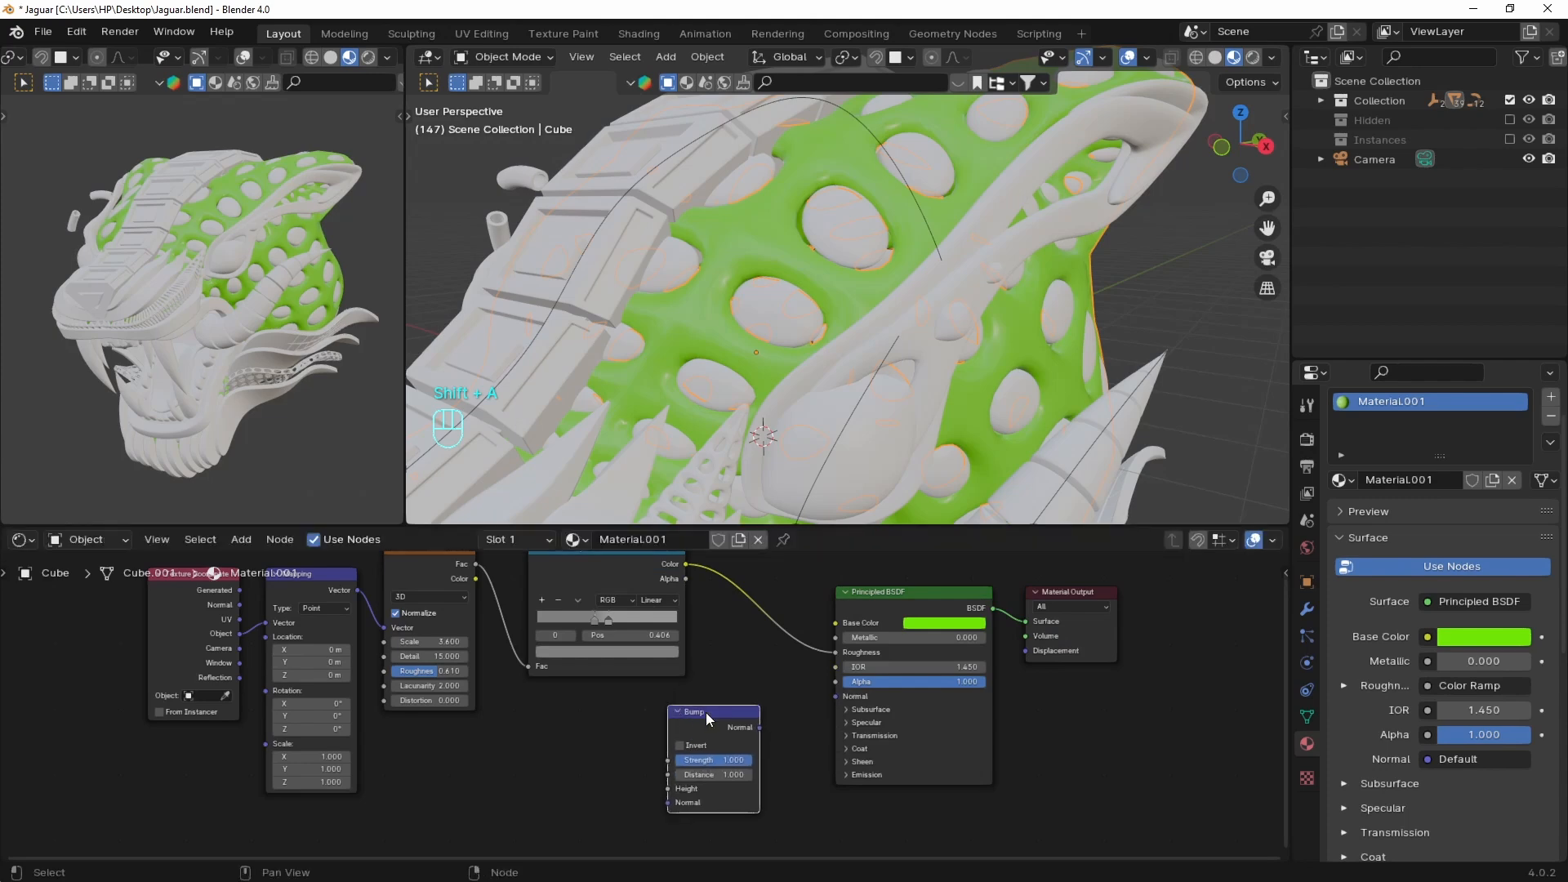
drag(761, 727, 834, 697)
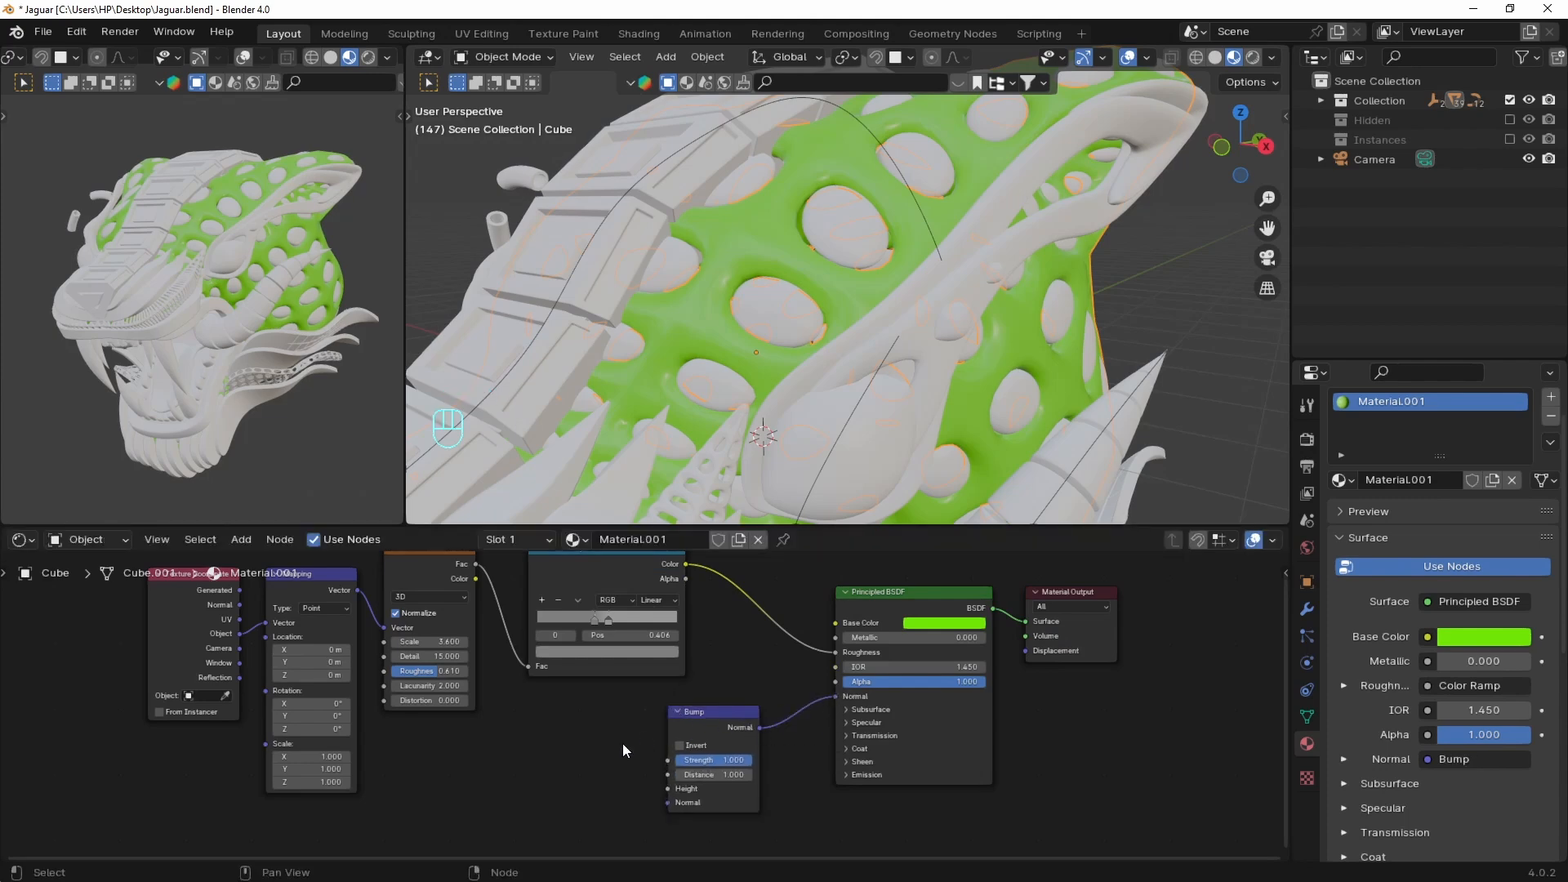
Add a Voronoi Texture node in the empty space before the Bump node
middle_drag(622, 743, 588, 650)
key(shift+a)
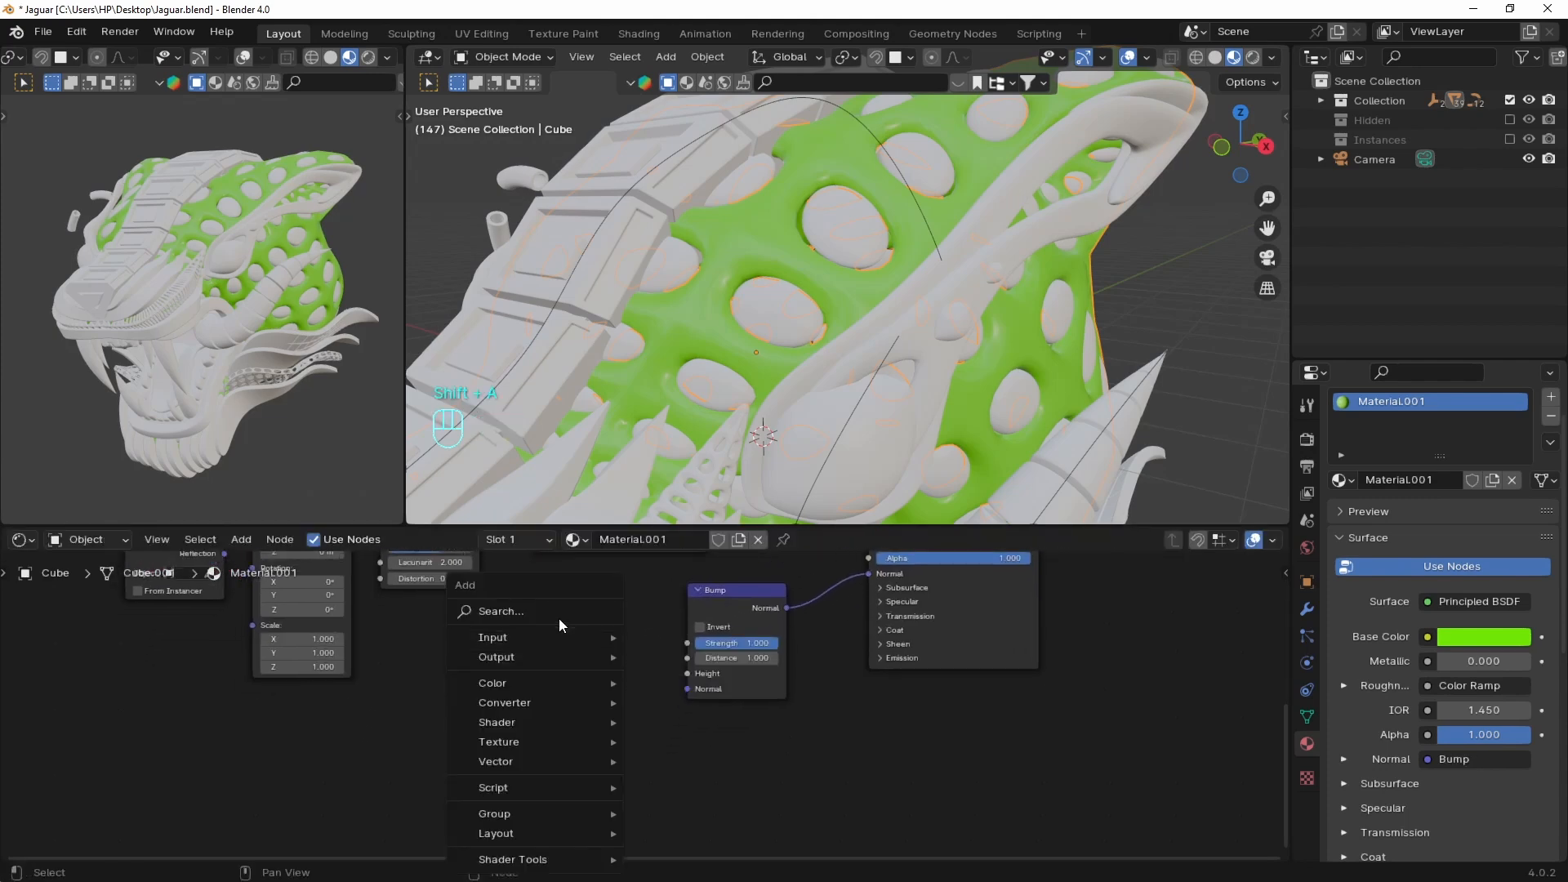
click(551, 611)
text(vor)
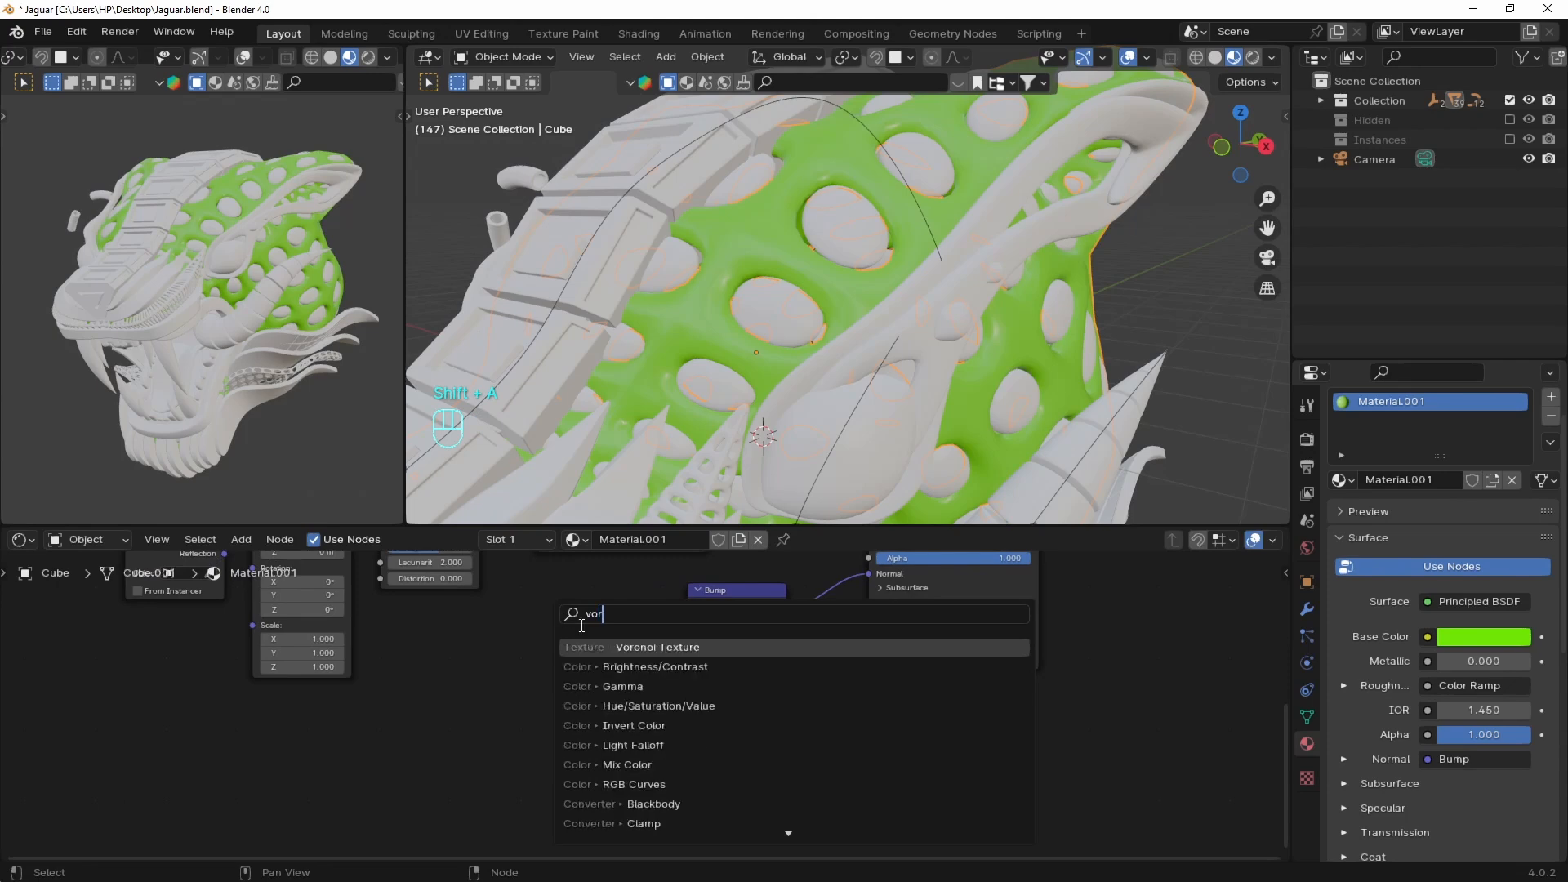
click(650, 646)
click(496, 639)
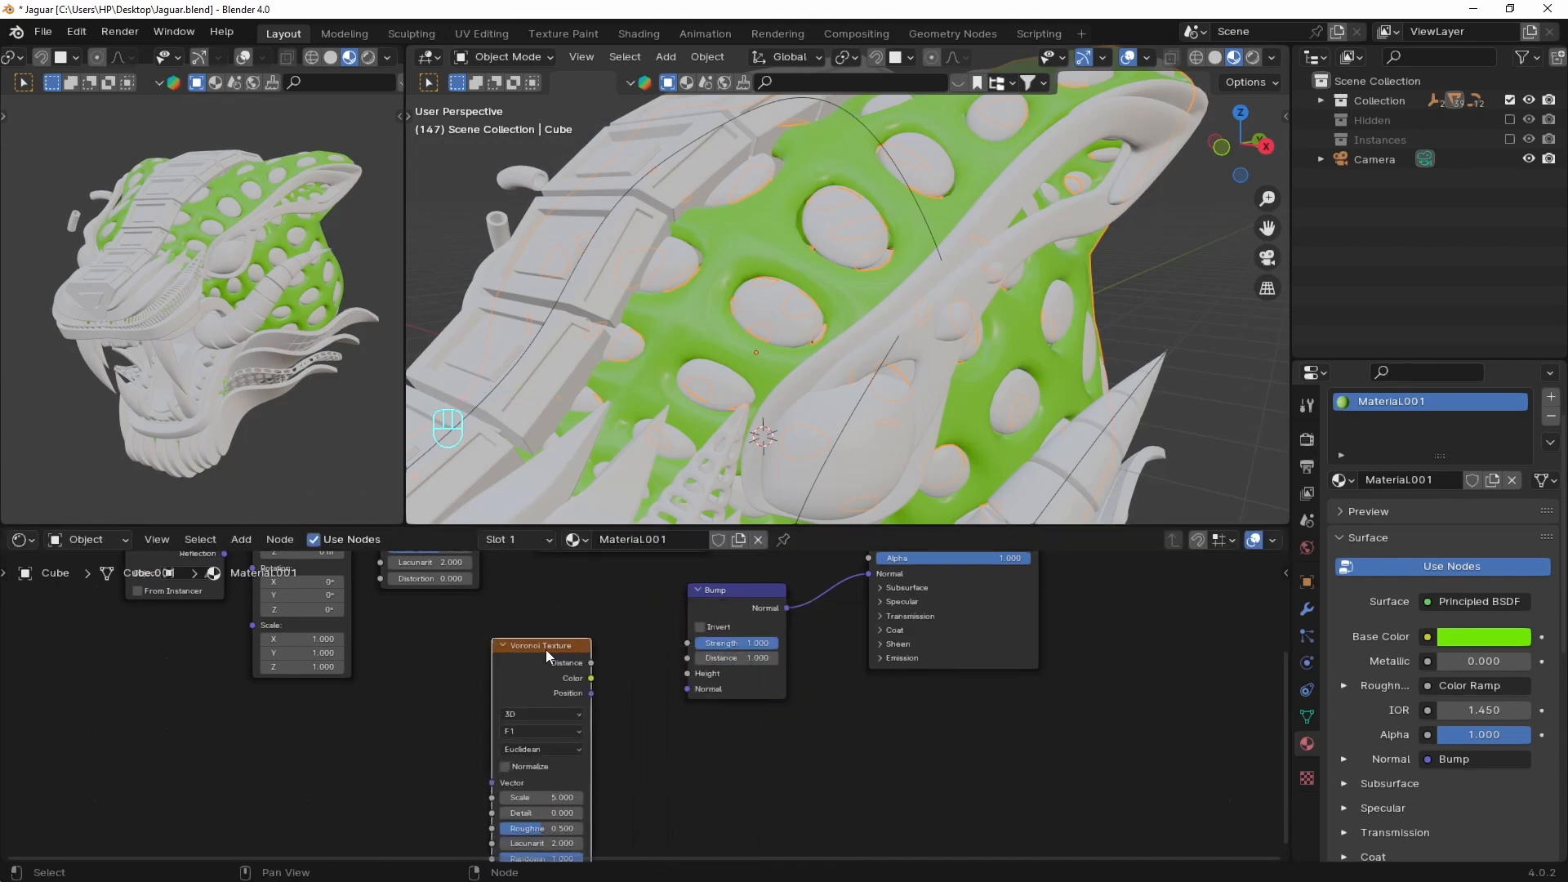
Give the Voronoi Texture Mapping and Texture Coordinate nodes using Object coordinates, and link its Distance to the Bump's Height
key(ctrl+t)
drag(184, 665, 581, 787)
key(g)
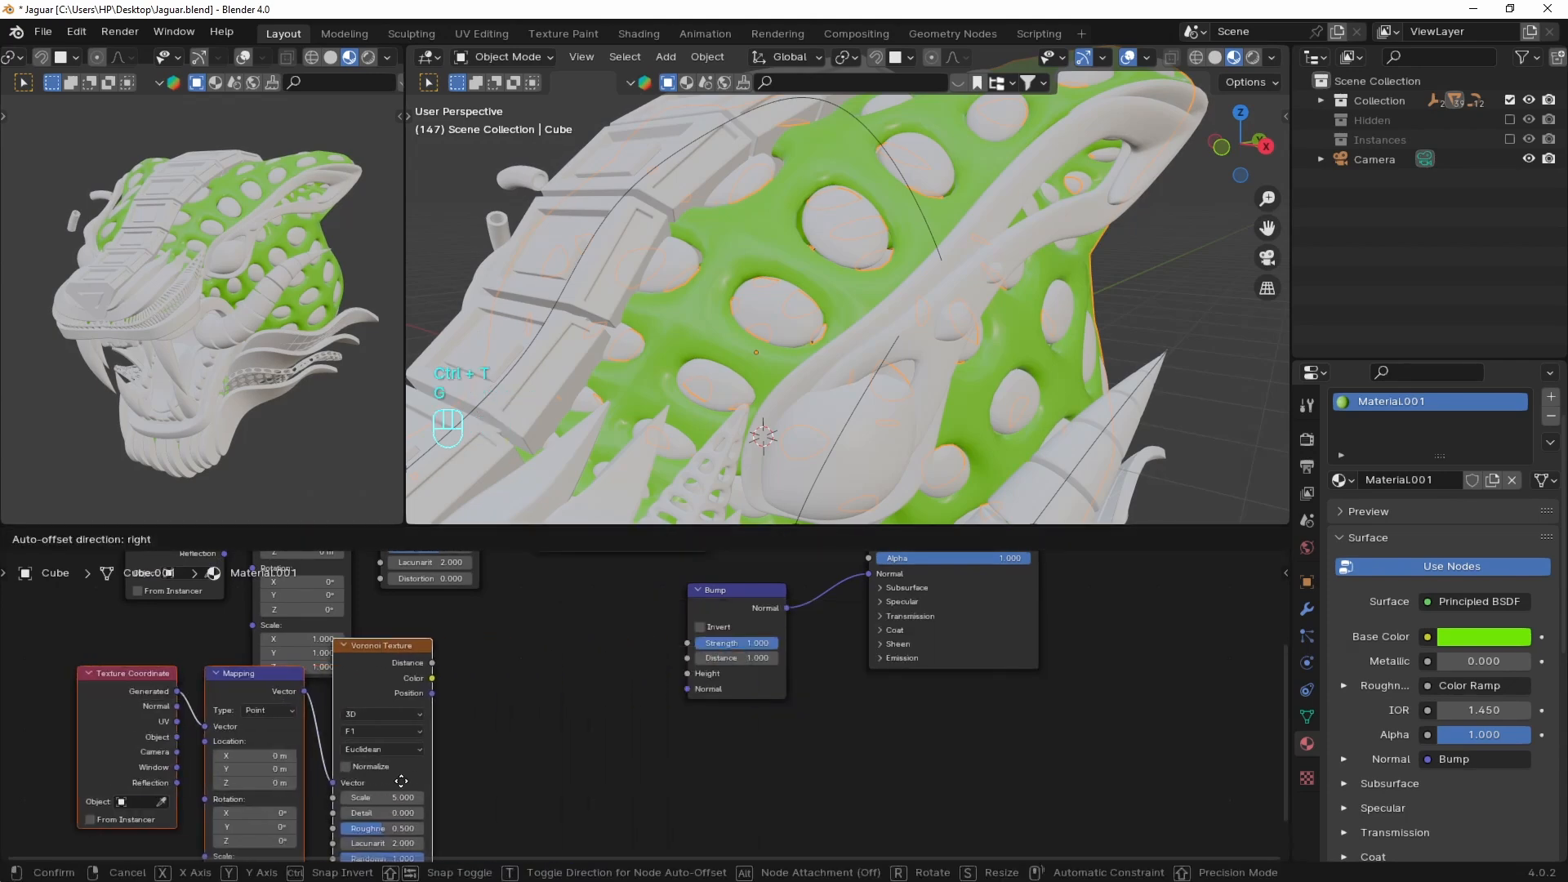
click(438, 809)
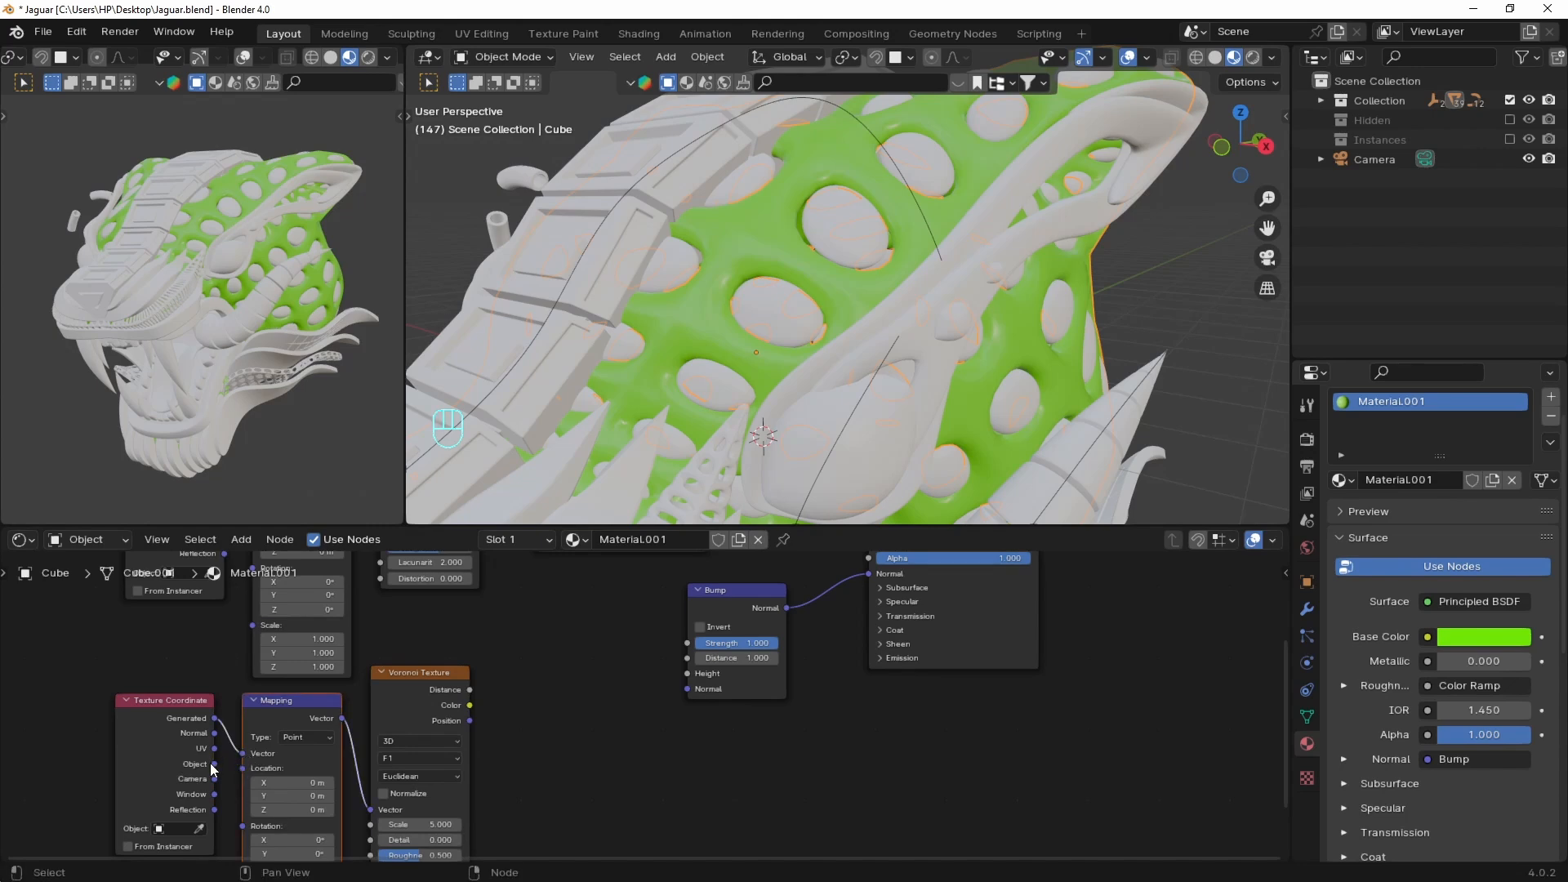
drag(213, 765, 246, 759)
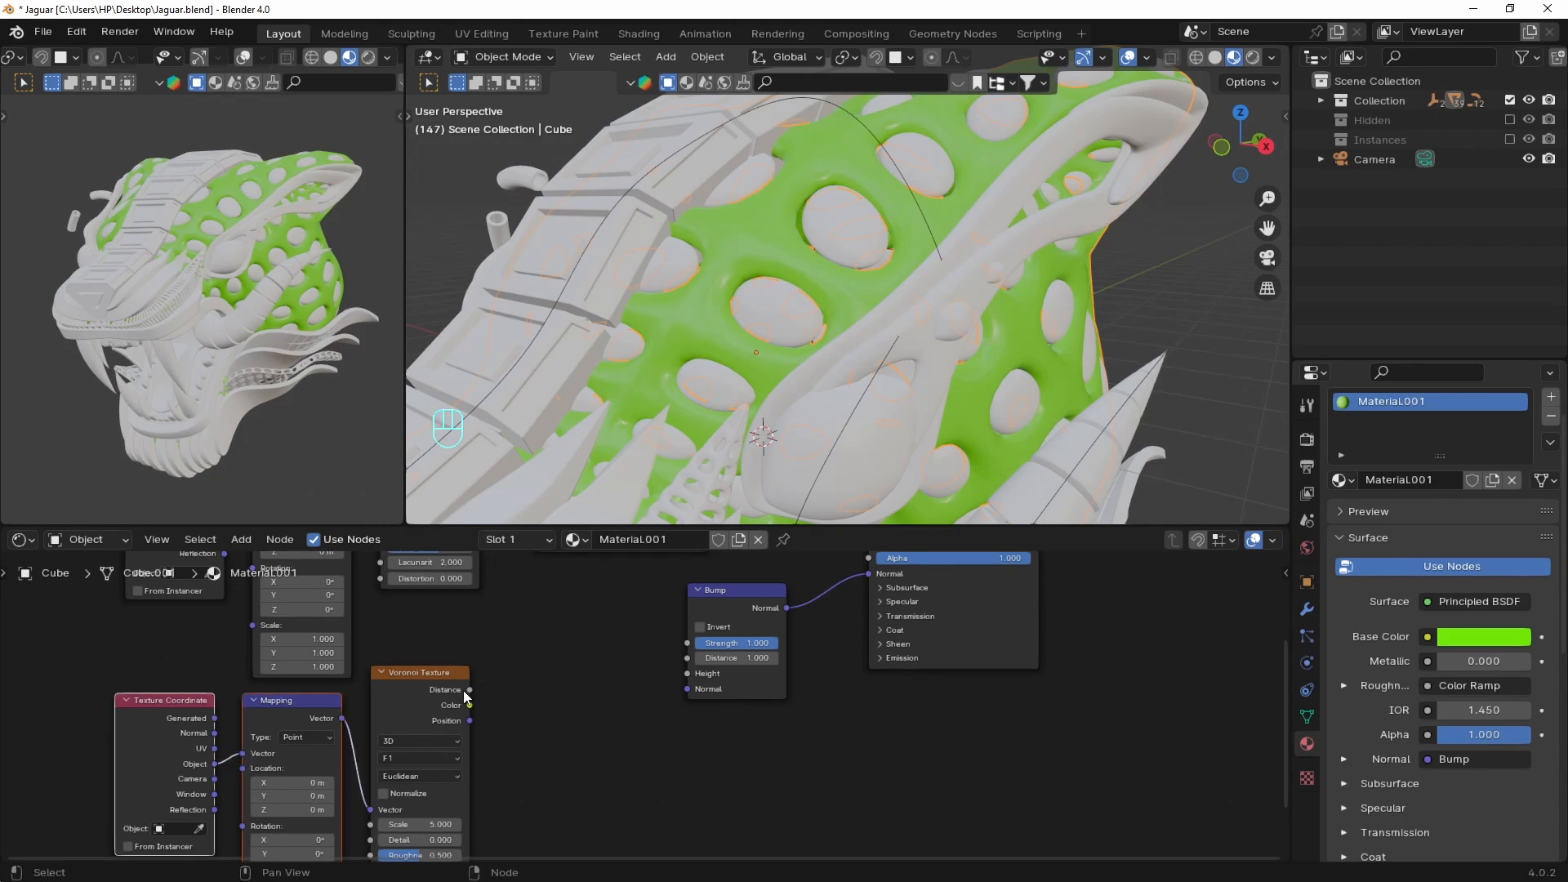
drag(467, 692, 693, 676)
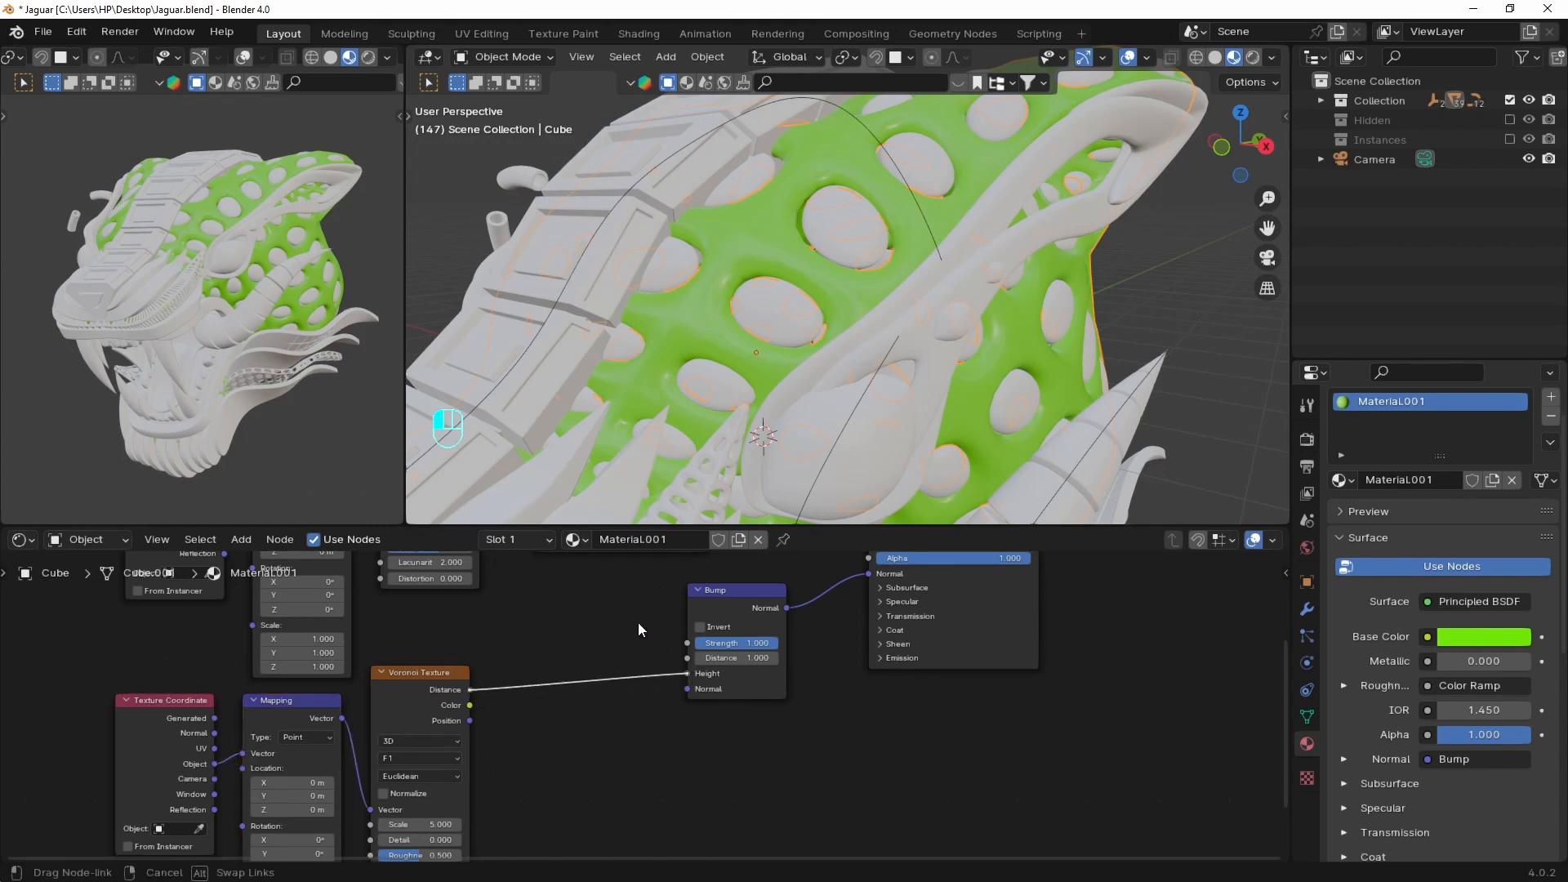
Insert a Color Ramp between the Voronoi Distance and Bump Height, and move its white stop to 0.184
key(shift+a)
text(co)
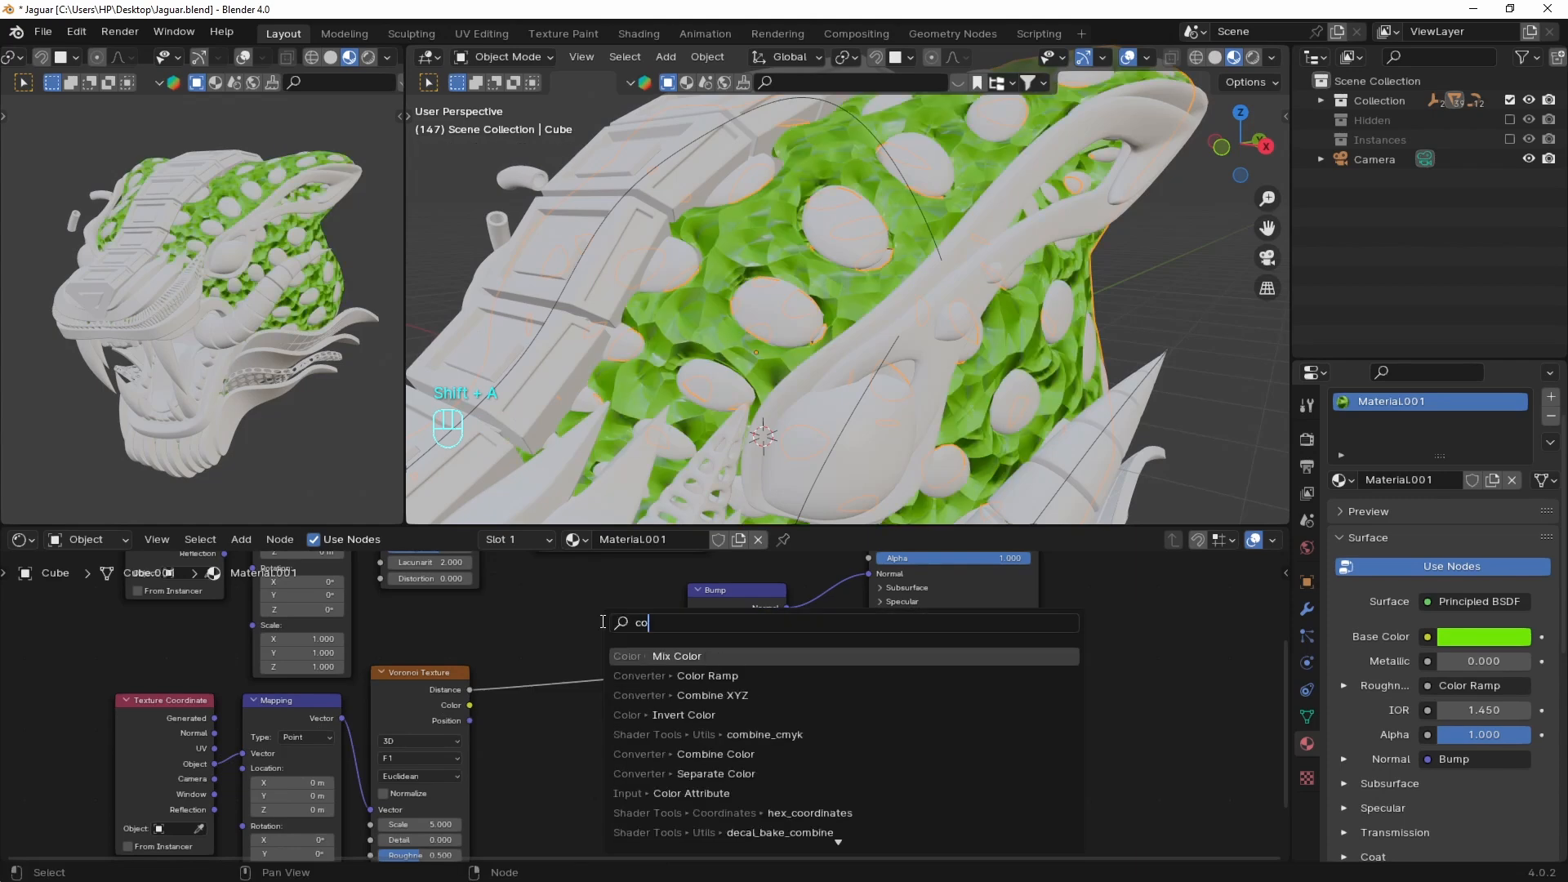
text(lo)
click(684, 673)
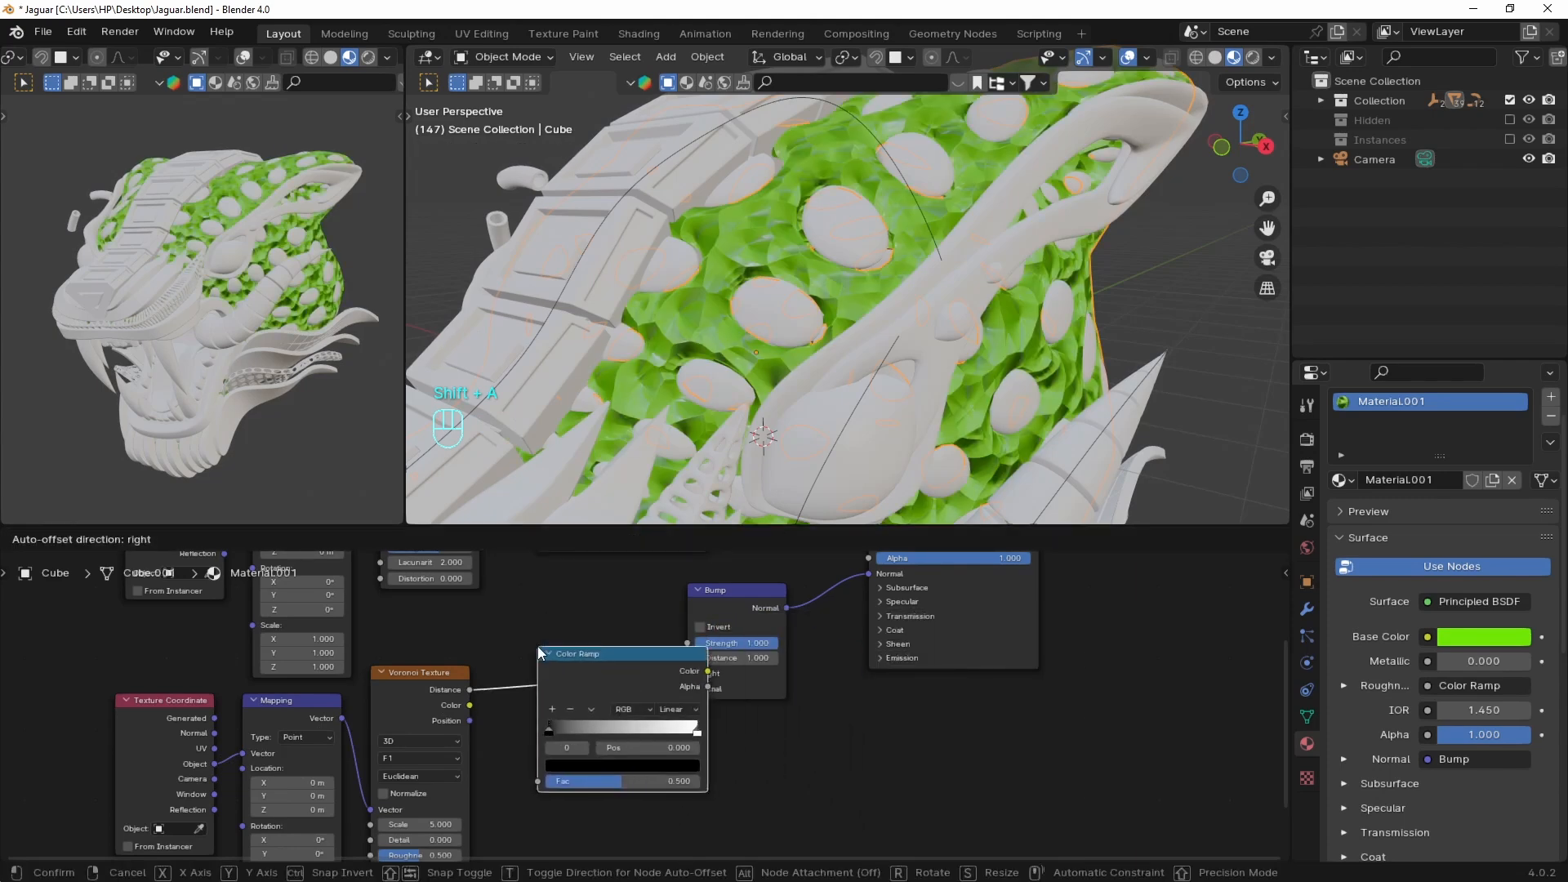
click(539, 651)
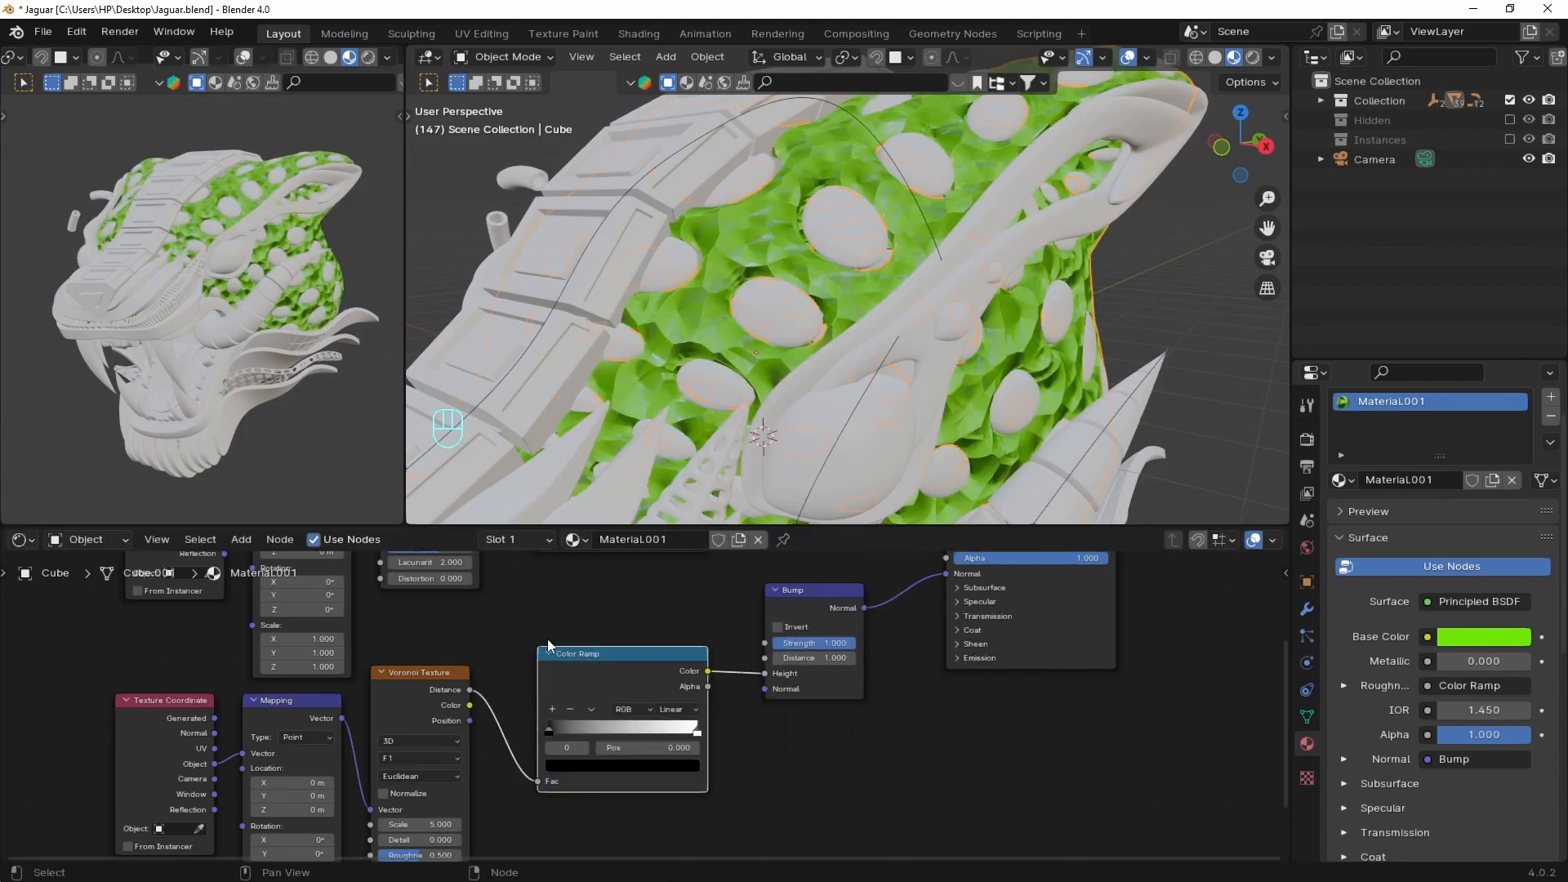
drag(708, 729, 534, 735)
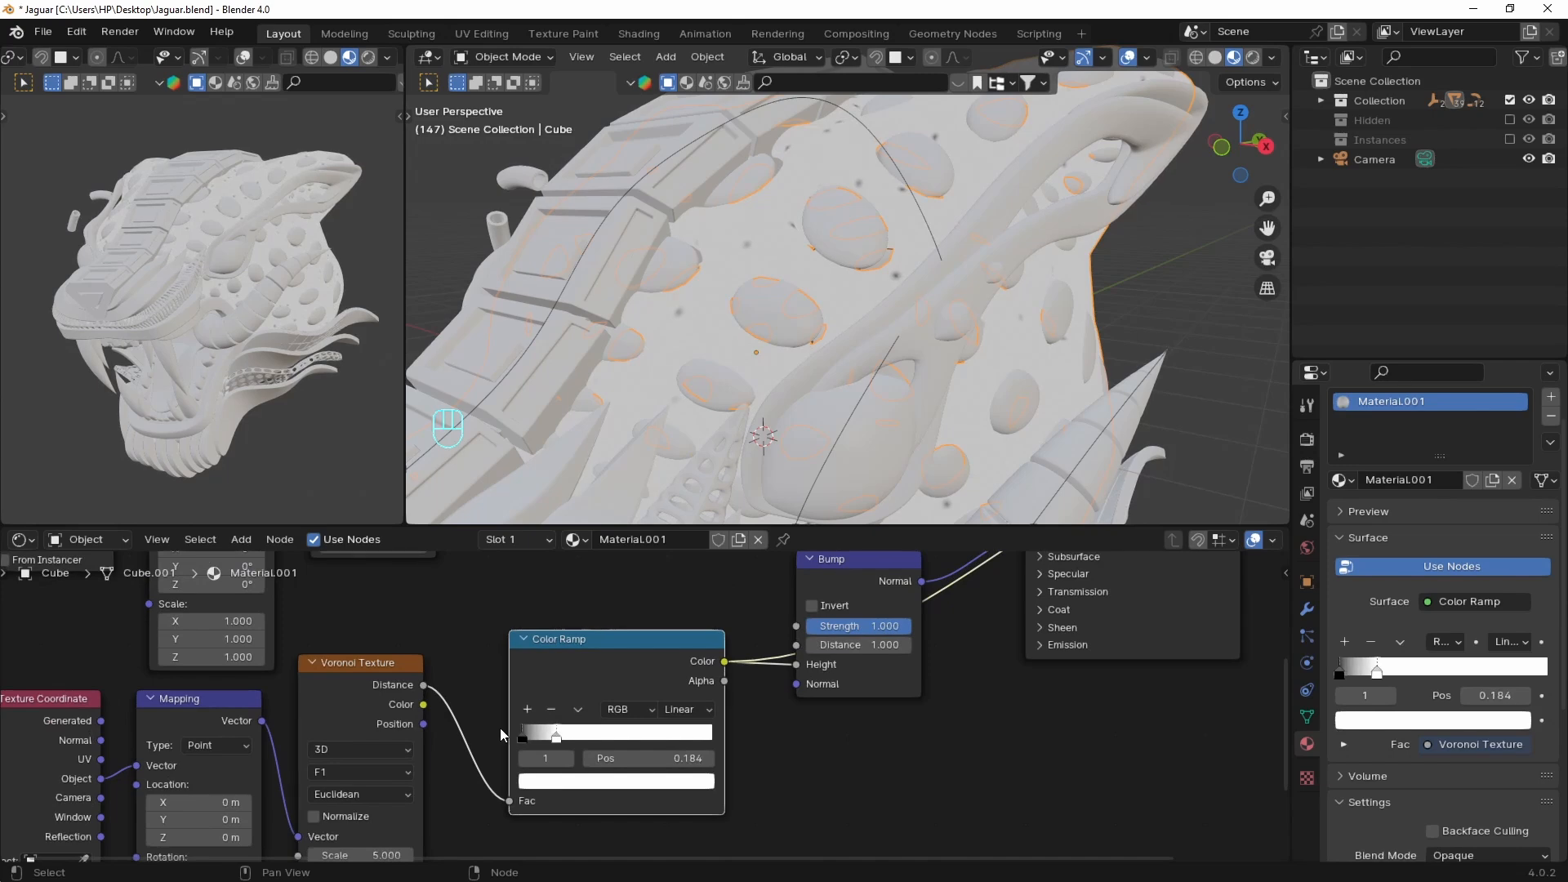
Set the Voronoi Texture's Scale to 20.3 and lower its Randomness so the dots form a more regular pattern
middle_drag(424, 785, 430, 713)
drag(367, 782, 409, 782)
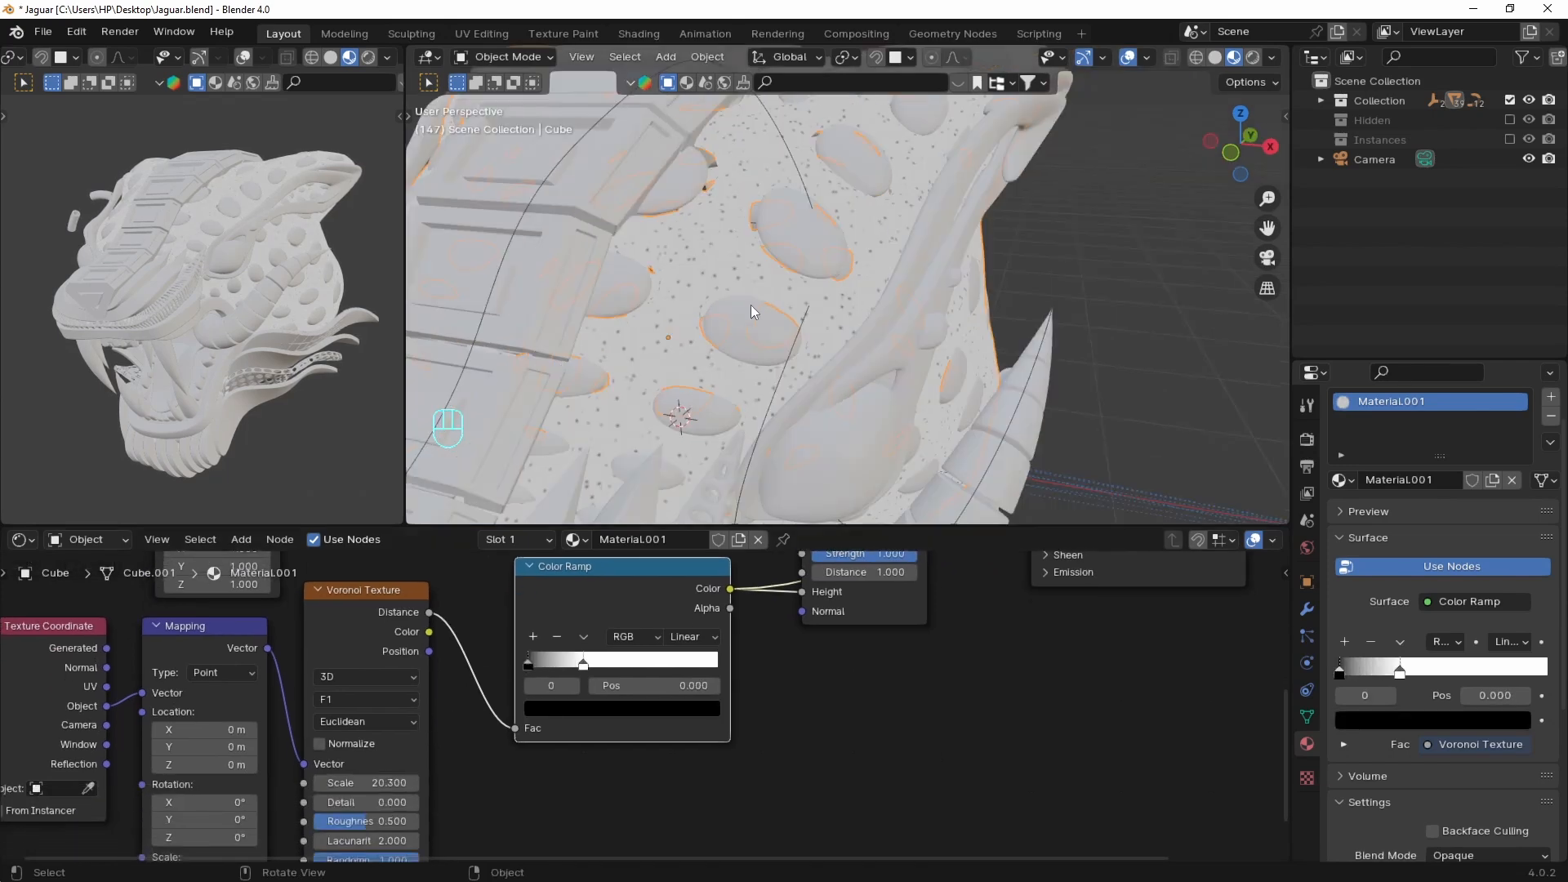
middle_drag(504, 739, 499, 682)
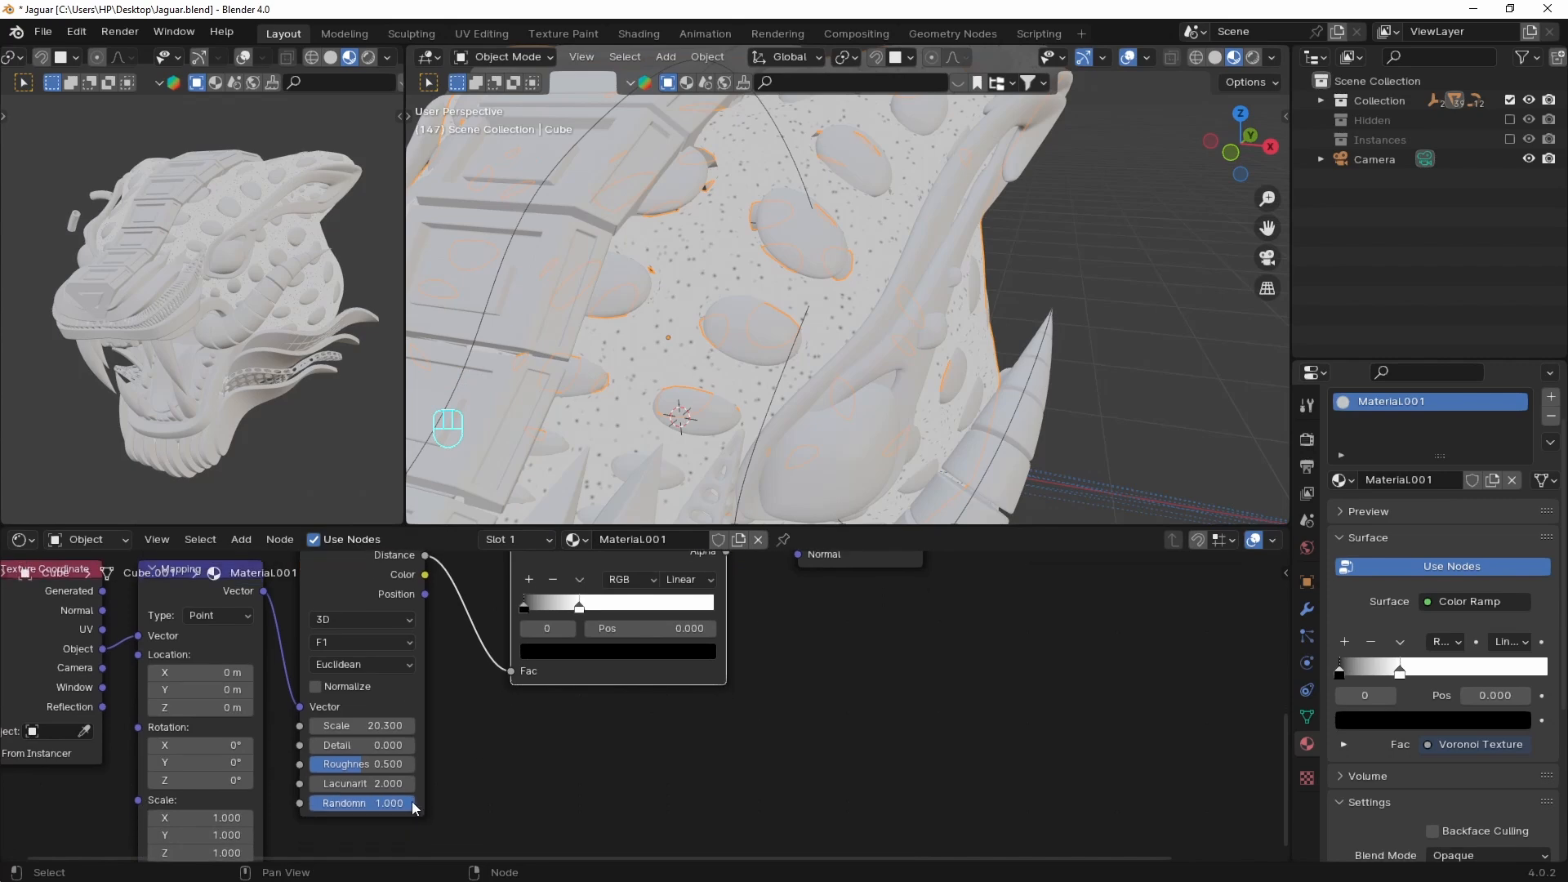
drag(410, 803, 304, 804)
middle_drag(948, 256, 895, 325)
middle_drag(681, 670, 623, 735)
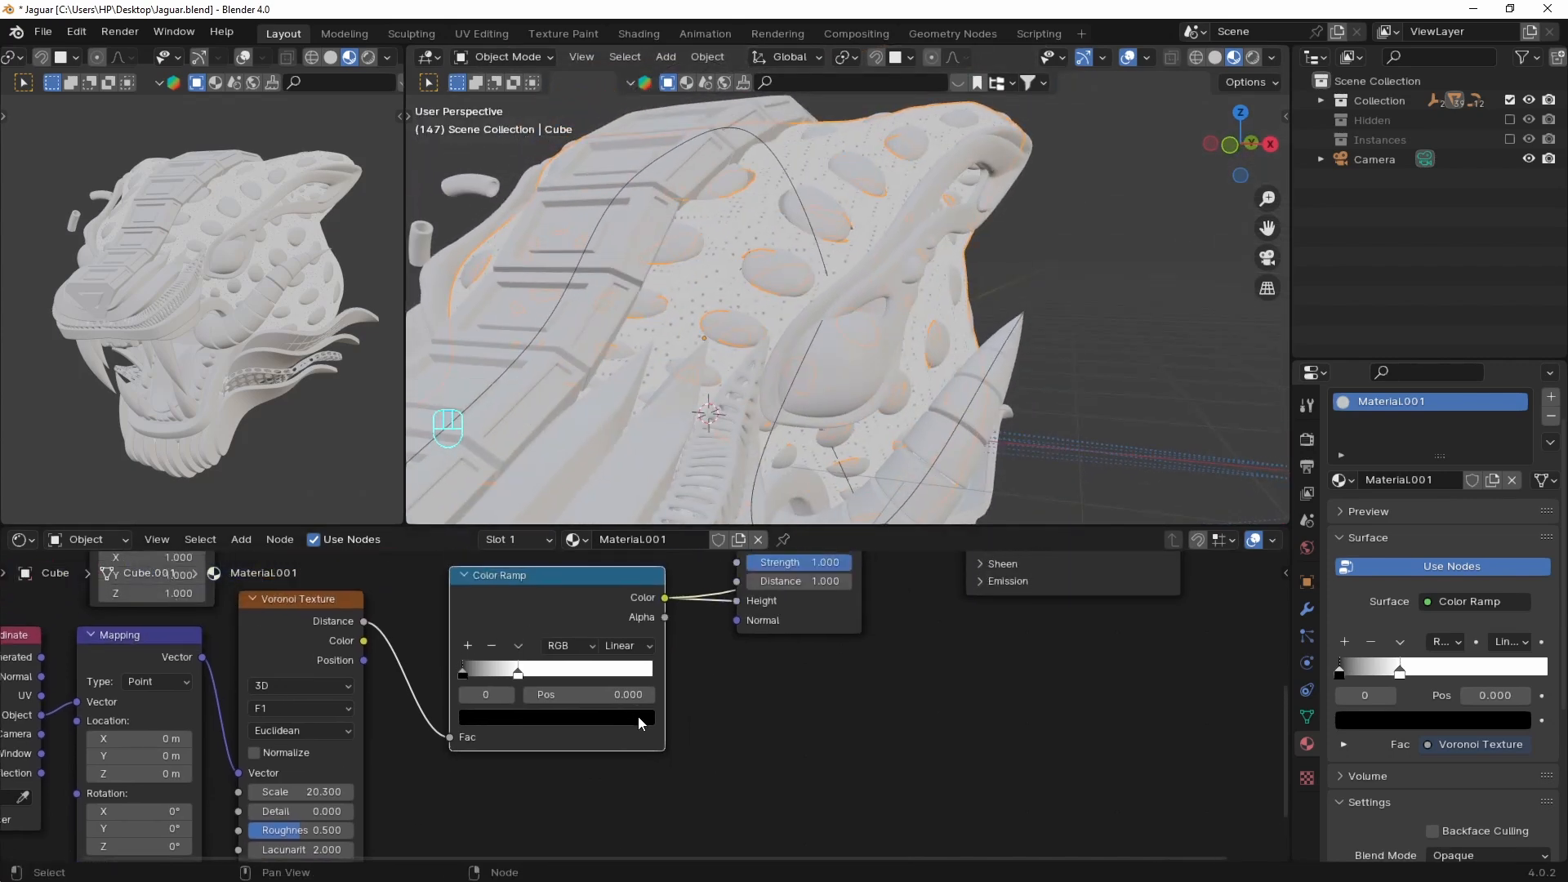
Switch the material output back to the Principled BSDF and inspect the dotted bump on the green mesh
middle_drag(905, 657, 824, 755)
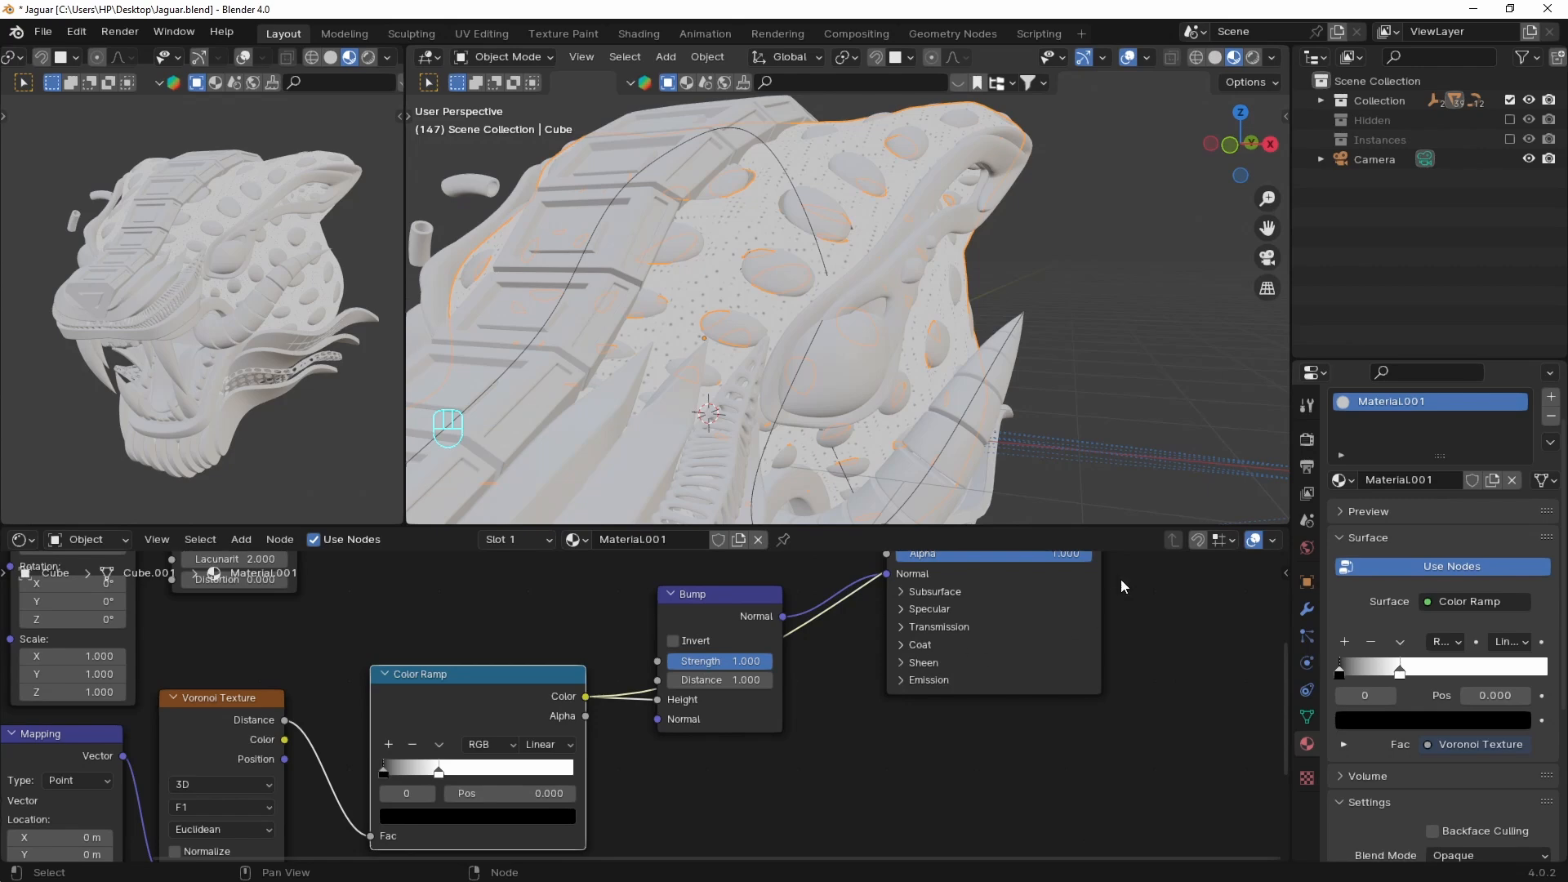
middle_drag(1120, 580, 1021, 743)
scroll(1021, 719, down, 1)
ctrl+shift+click(934, 615)
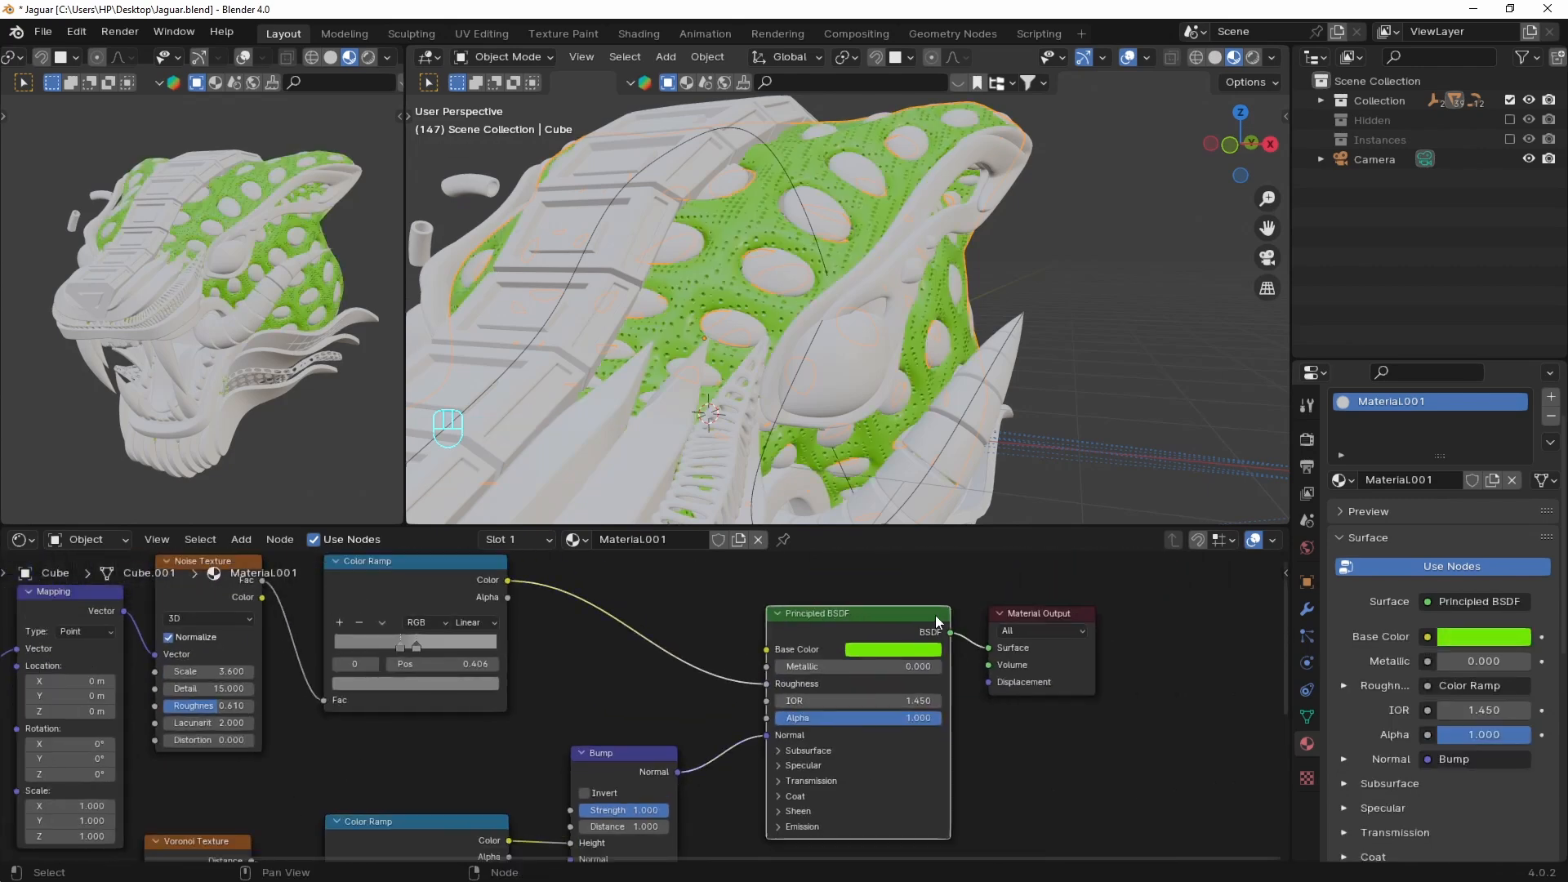
middle_drag(935, 257, 892, 357)
scroll(892, 359, up, 3)
middle_drag(618, 772, 658, 699)
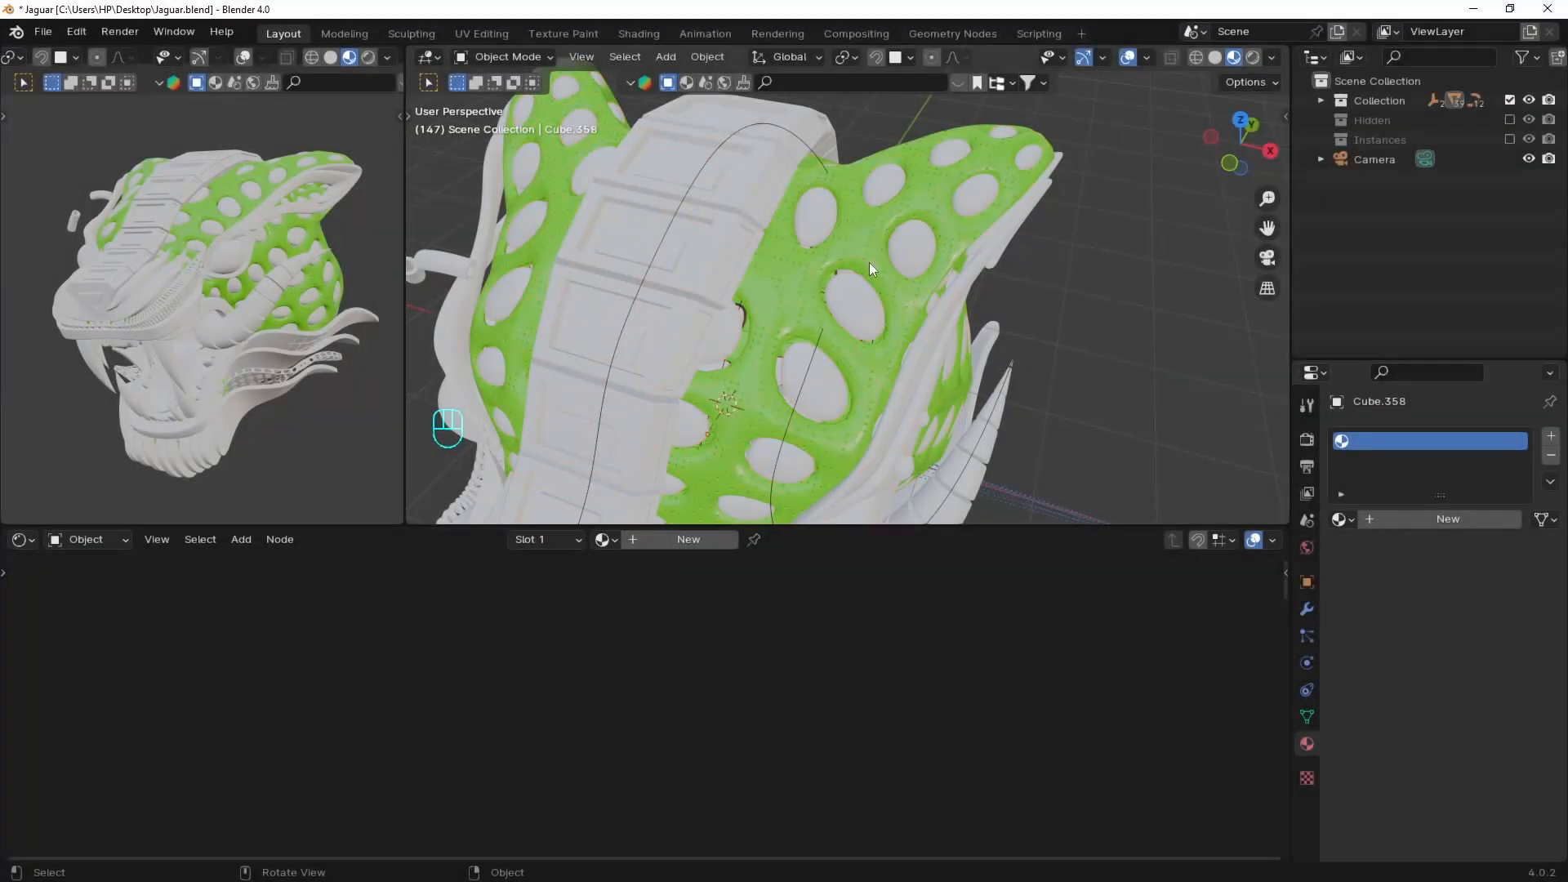
Create a new material on the scattered oval spots object with a fully saturated magenta base color, hue 0.899
click(868, 262)
click(713, 541)
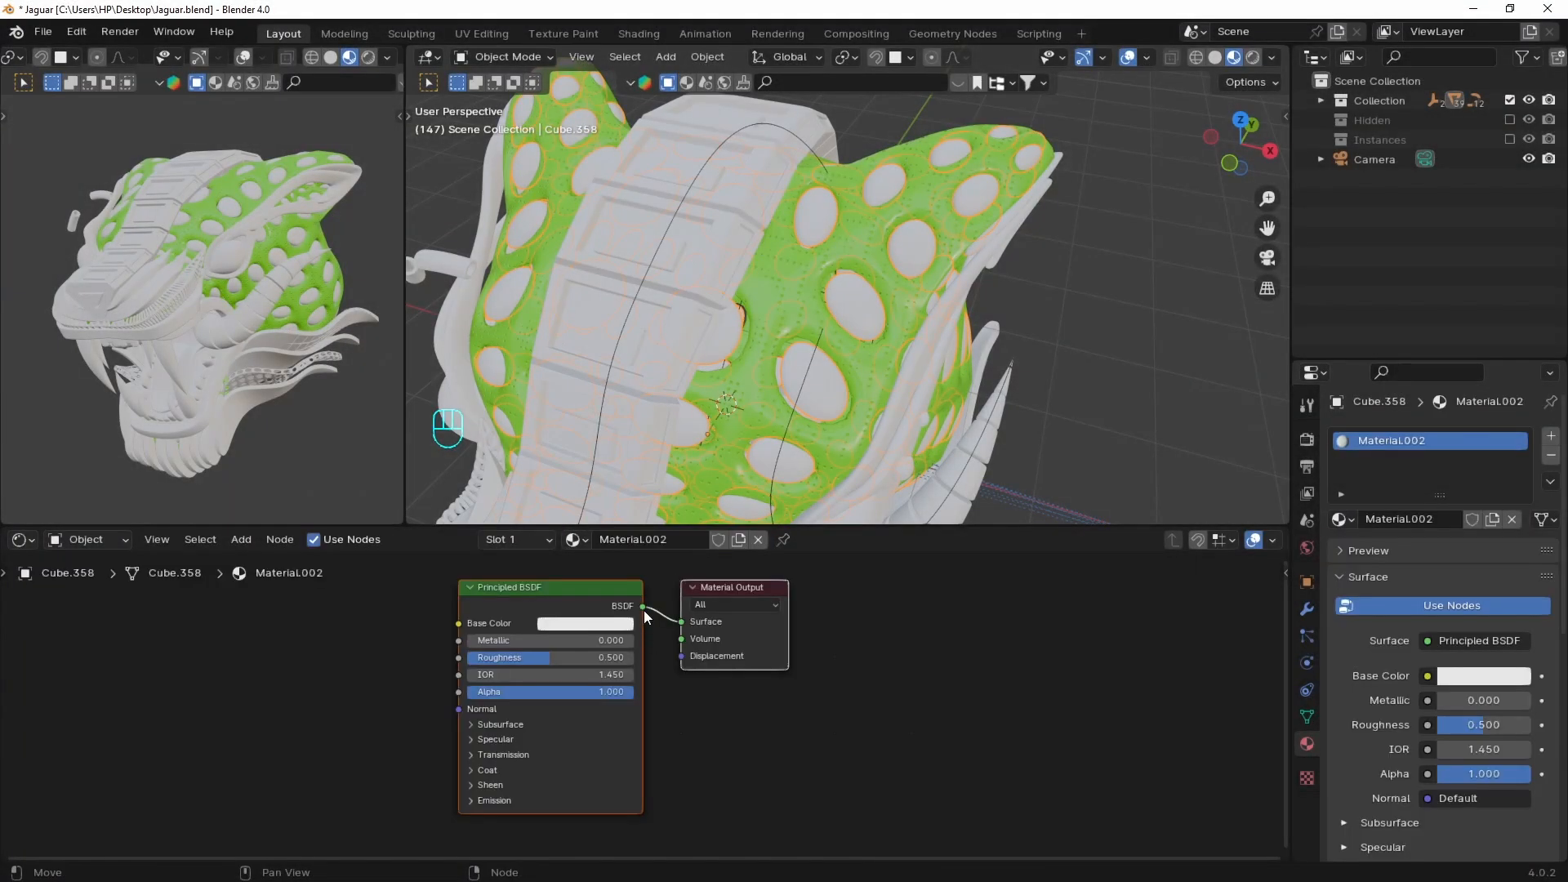
click(589, 625)
drag(608, 464, 667, 488)
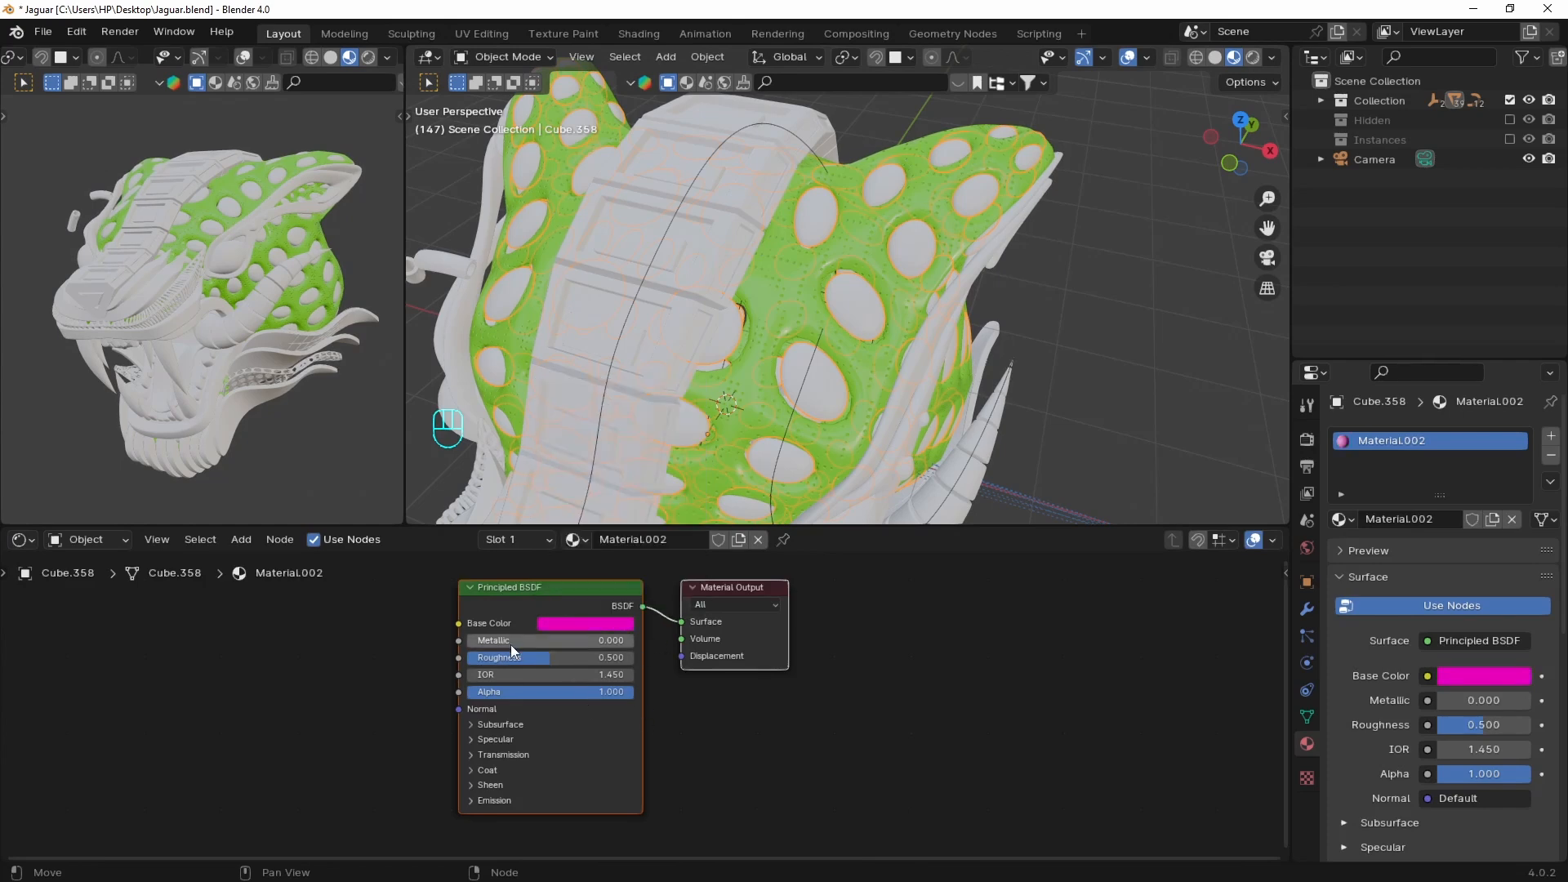
click(637, 538)
key(Return)
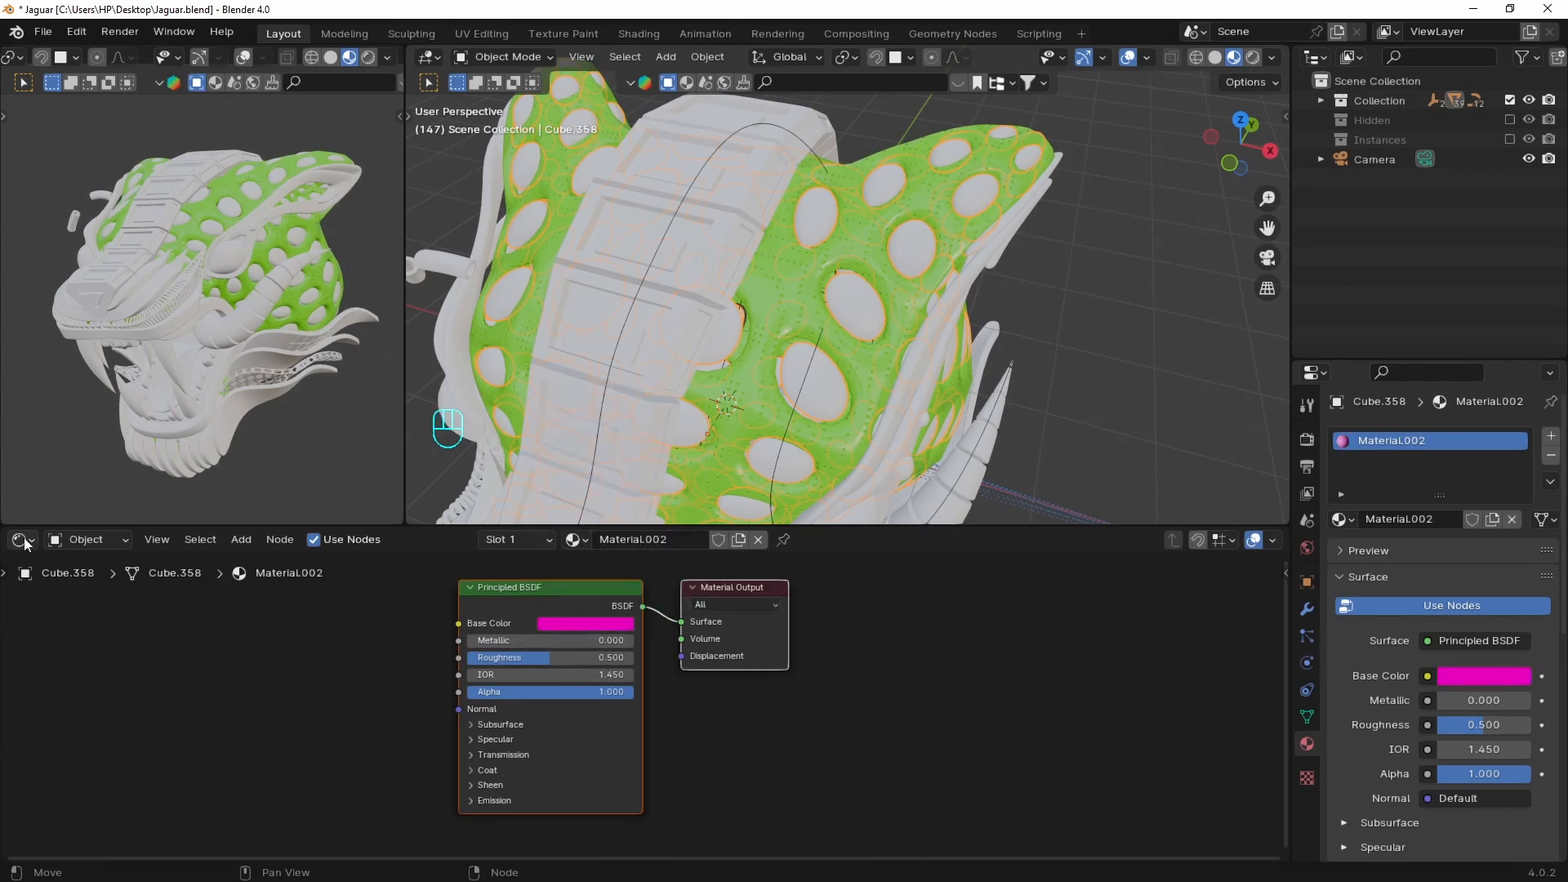
In the spots' geometry nodes, insert a Set Material node between Scale Instances and Group Output
click(21, 539)
click(77, 685)
middle_drag(580, 685, 474, 654)
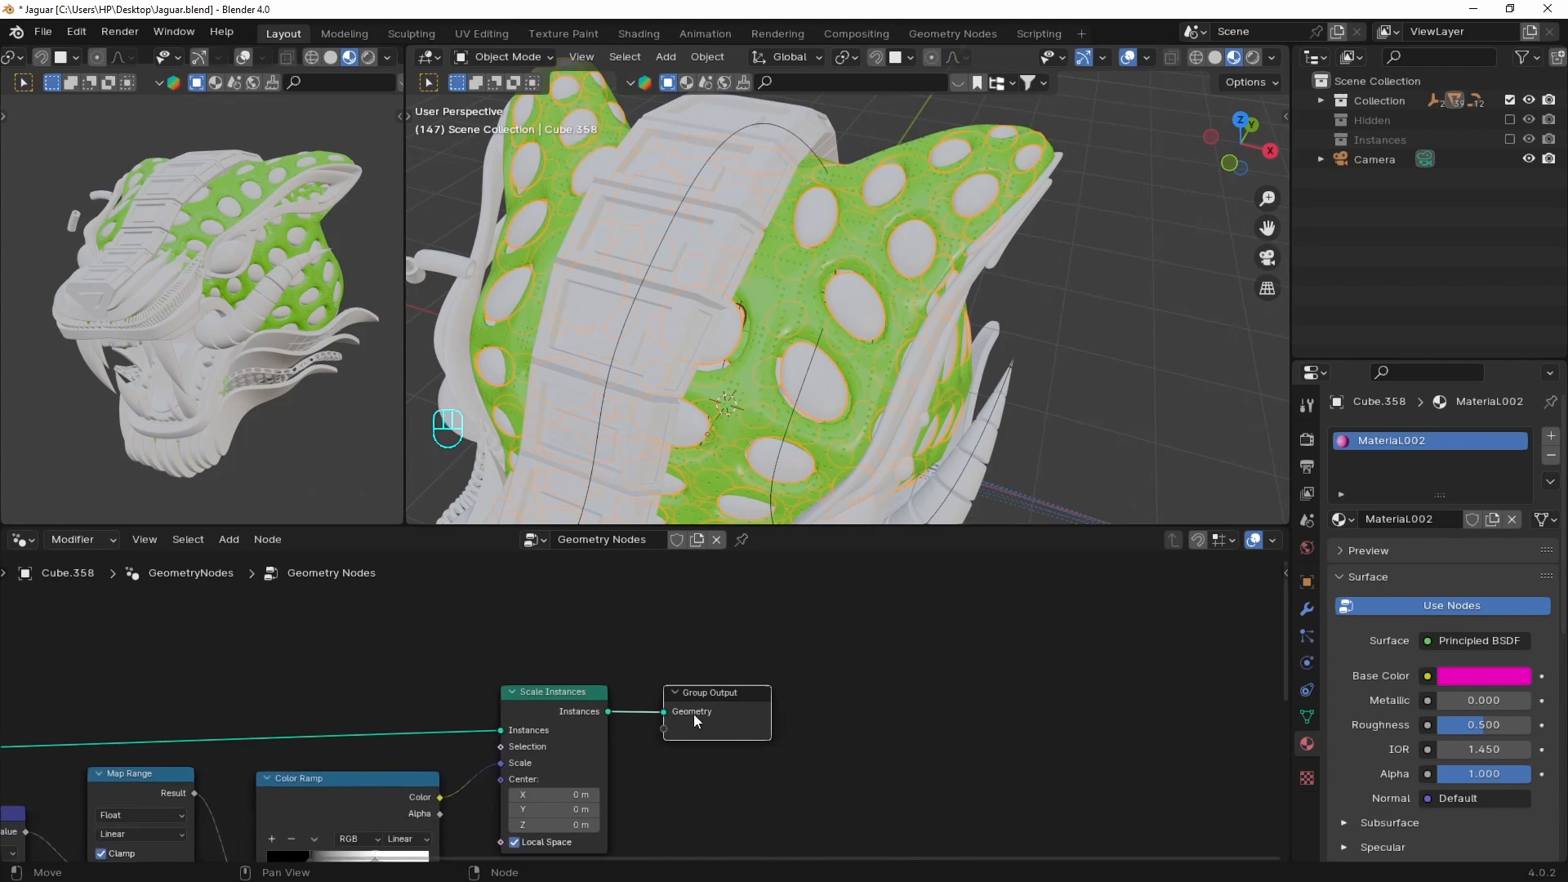
key(shift+a)
text(set mat)
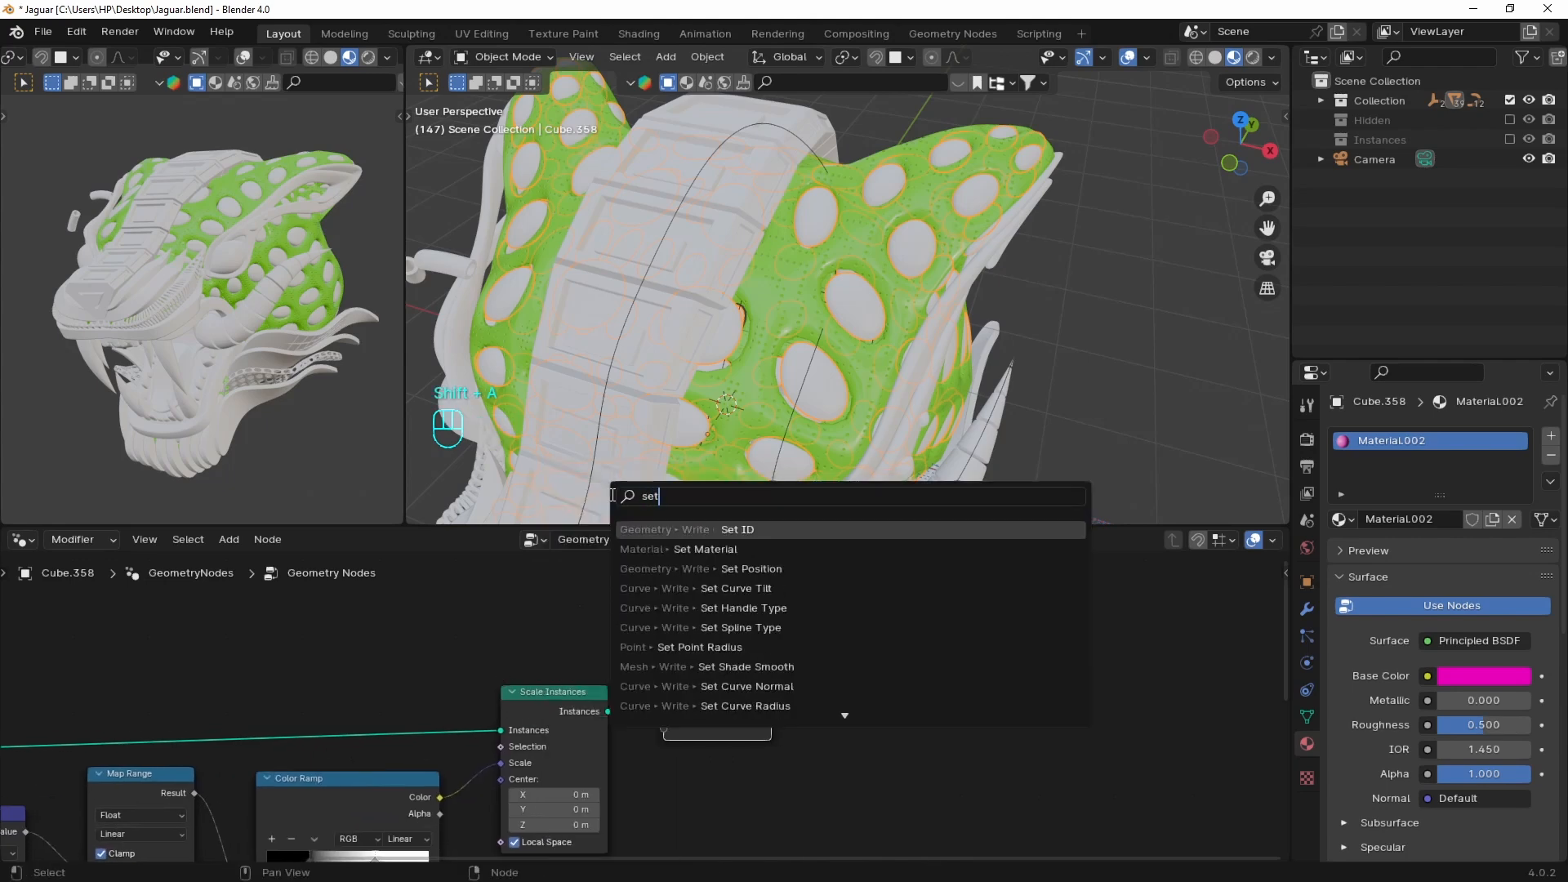
key(Return)
click(543, 730)
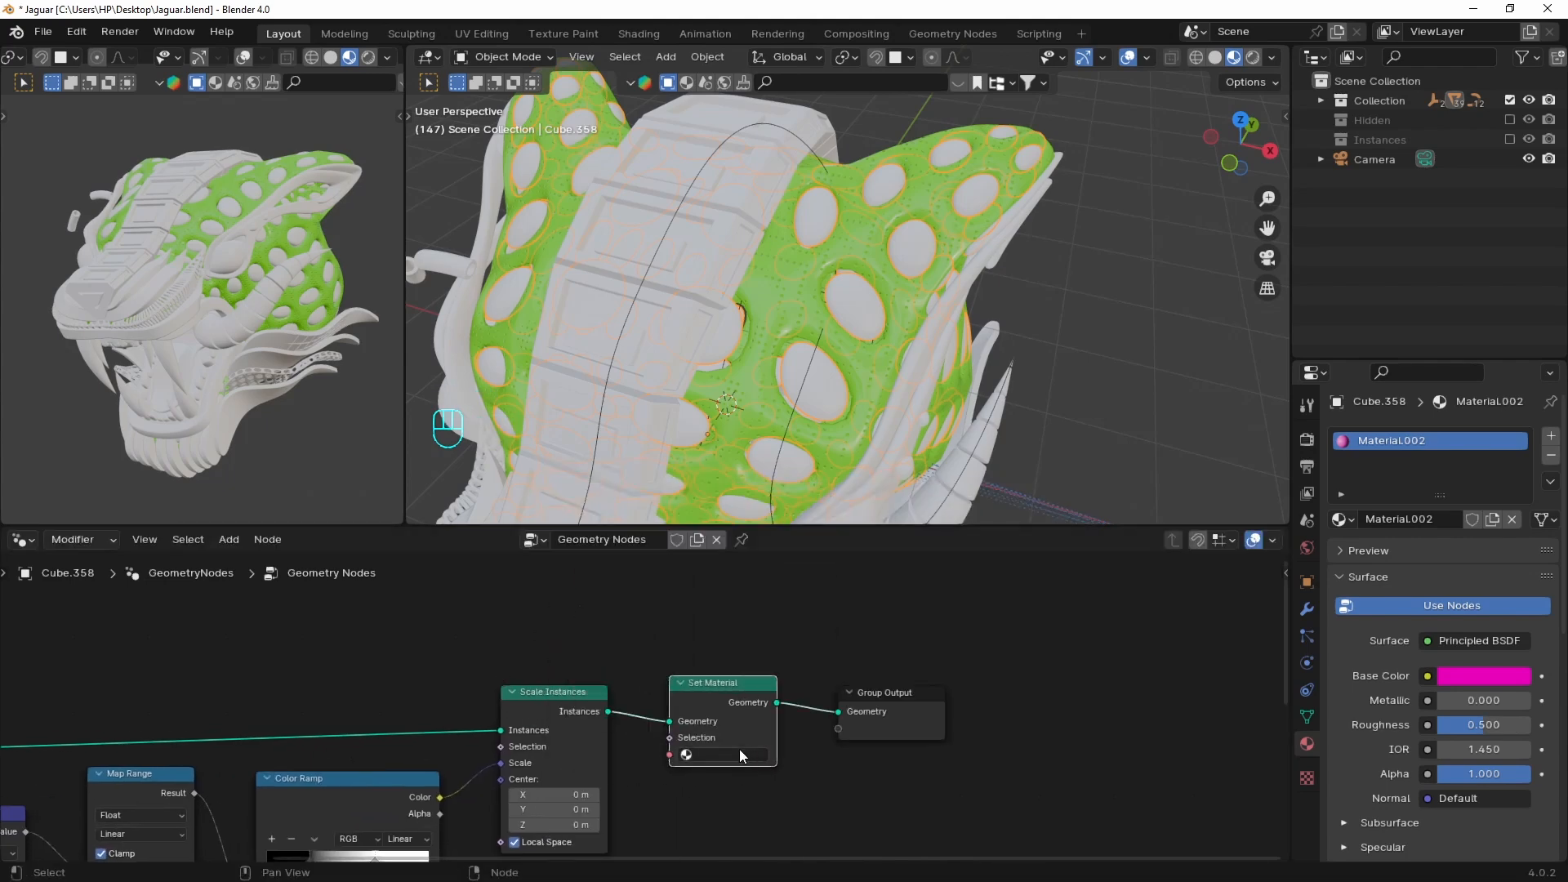
Assign Material.002 in the Set Material node and check the colored spots on the head
click(739, 752)
text(Material.002)
key(Return)
middle_drag(999, 374, 904, 326)
Return to the shader nodes, set the spot material's Roughness to 0.117 and shift its base color to purple
click(22, 540)
click(81, 719)
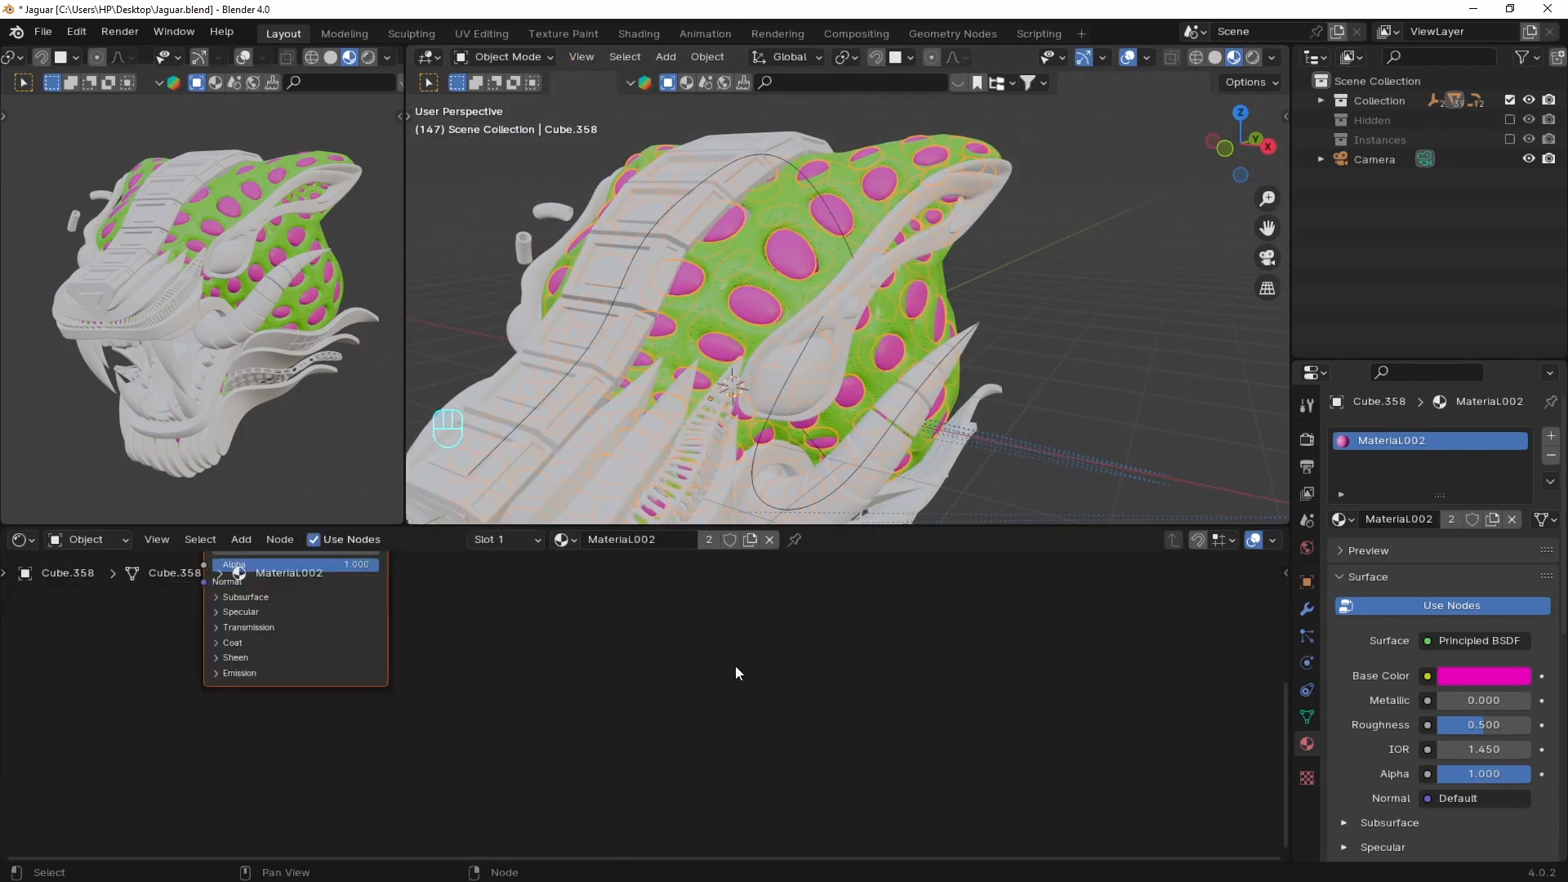
middle_drag(482, 607, 665, 701)
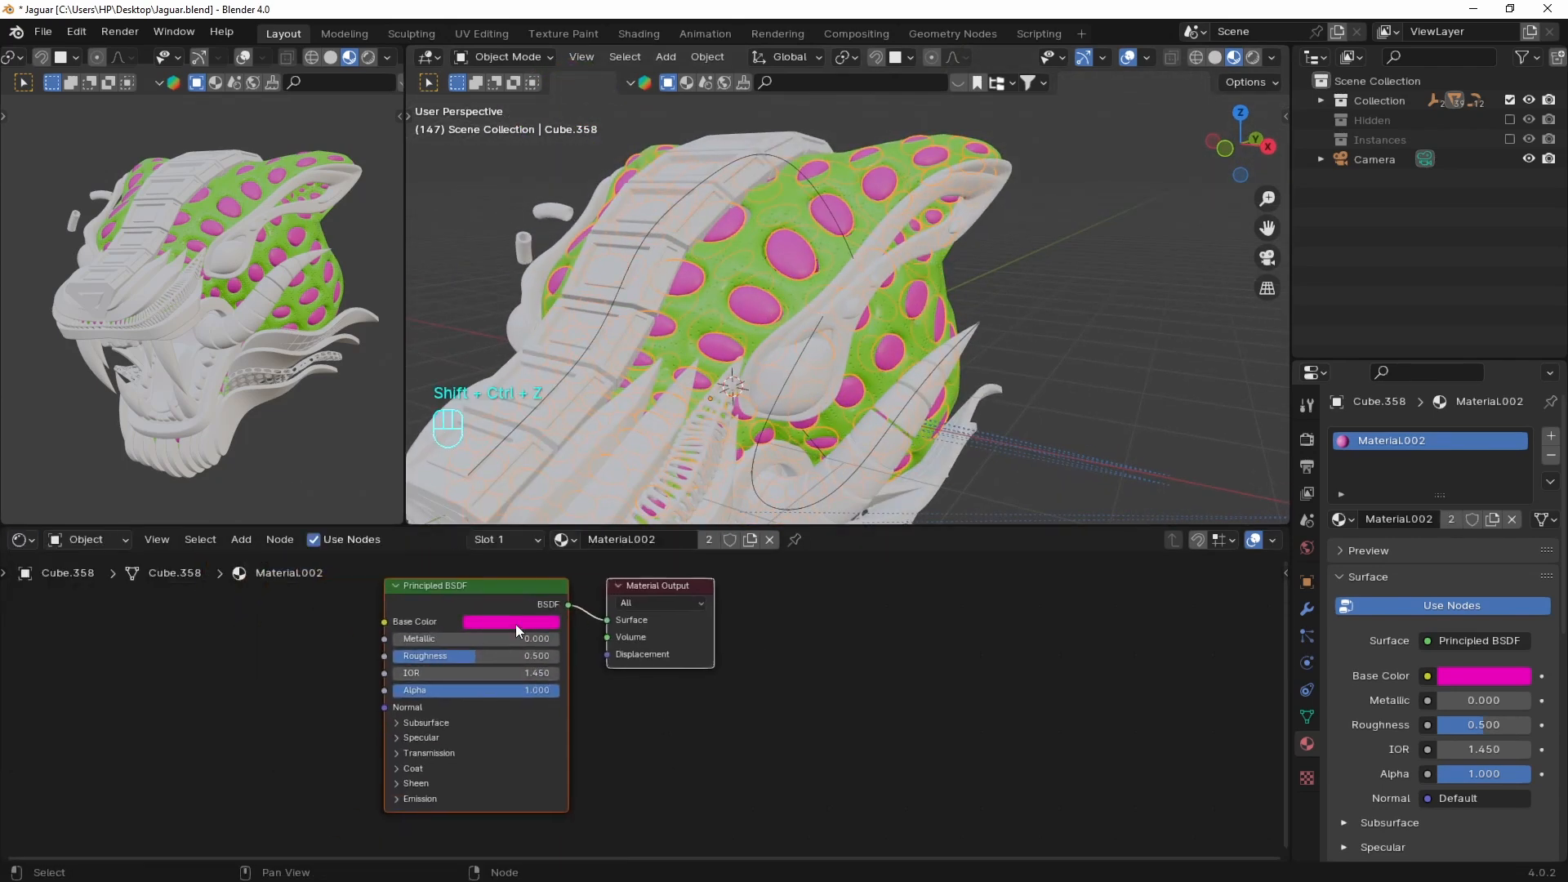
drag(533, 657, 481, 658)
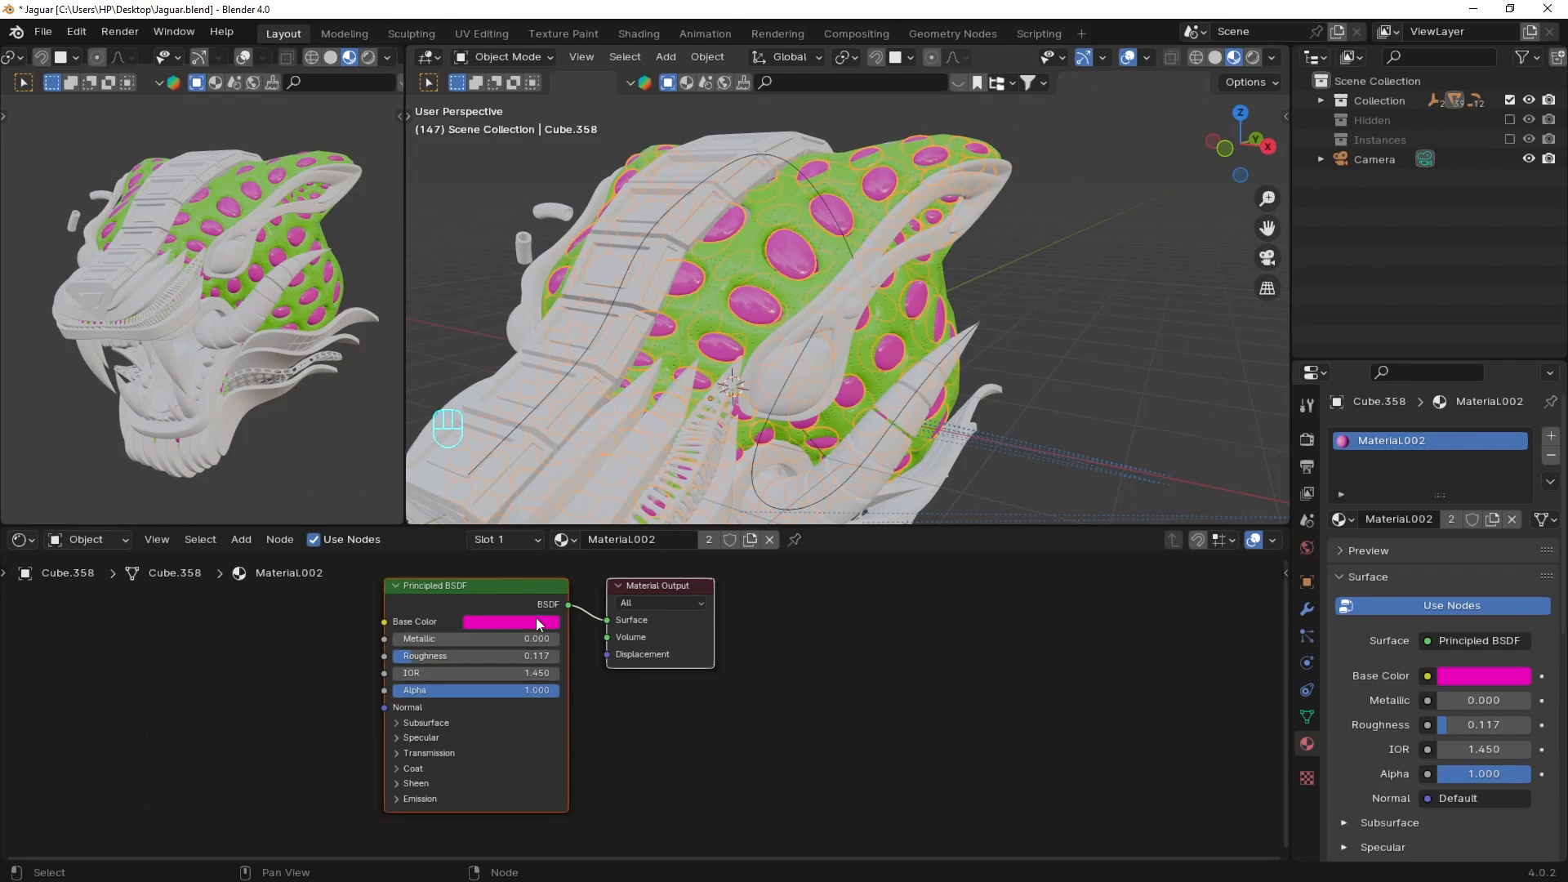
click(516, 621)
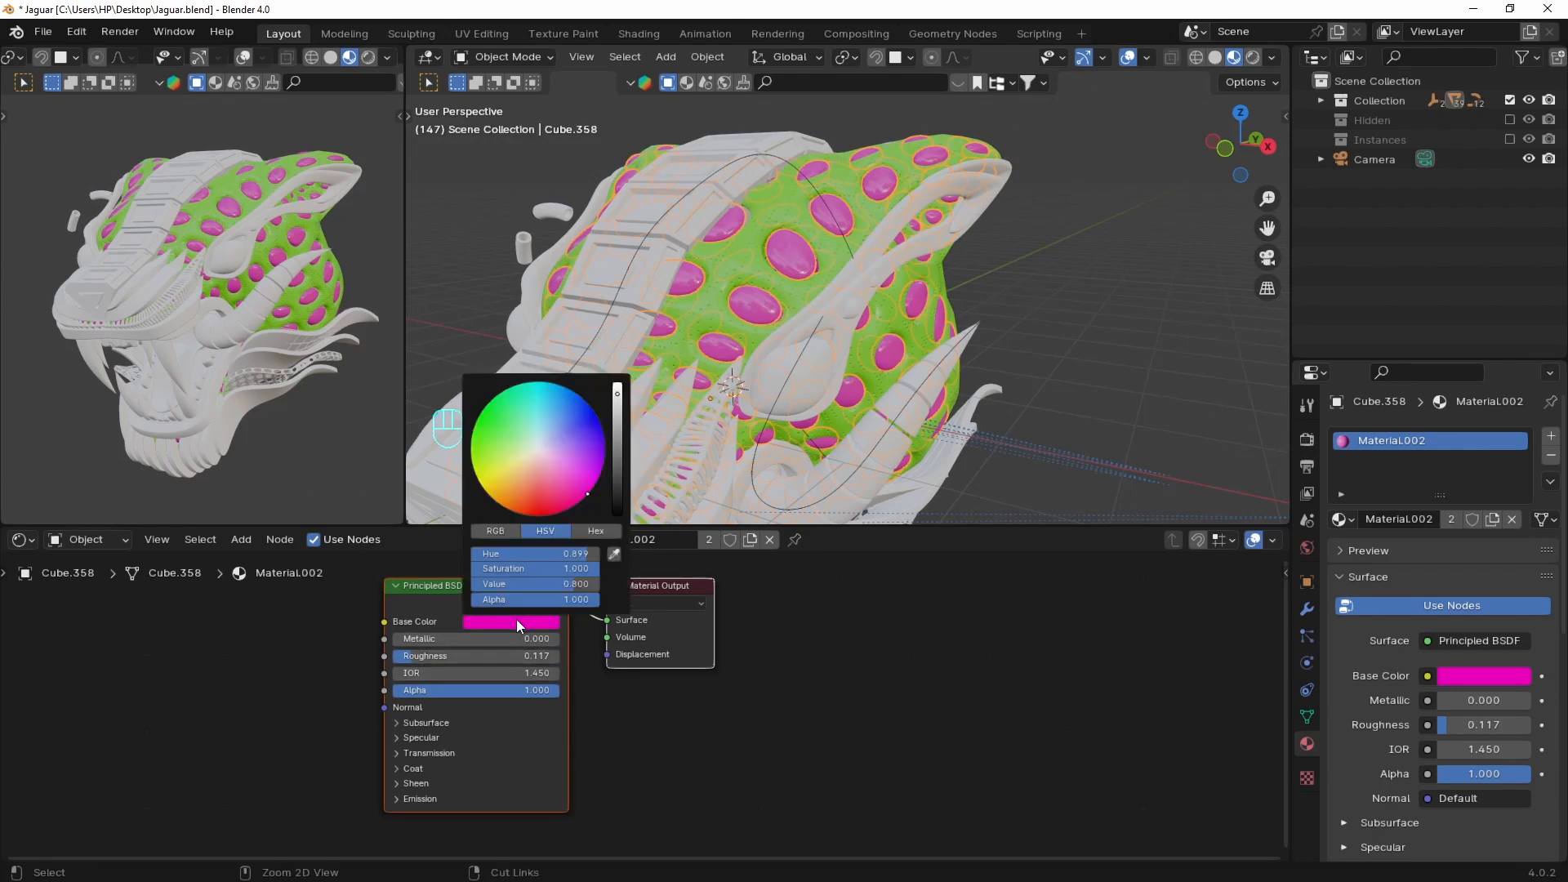
click(578, 484)
Set the spot material's Subsurface Weight to 1 and its second Radius value to 1
click(403, 724)
scroll(558, 692, down, 1)
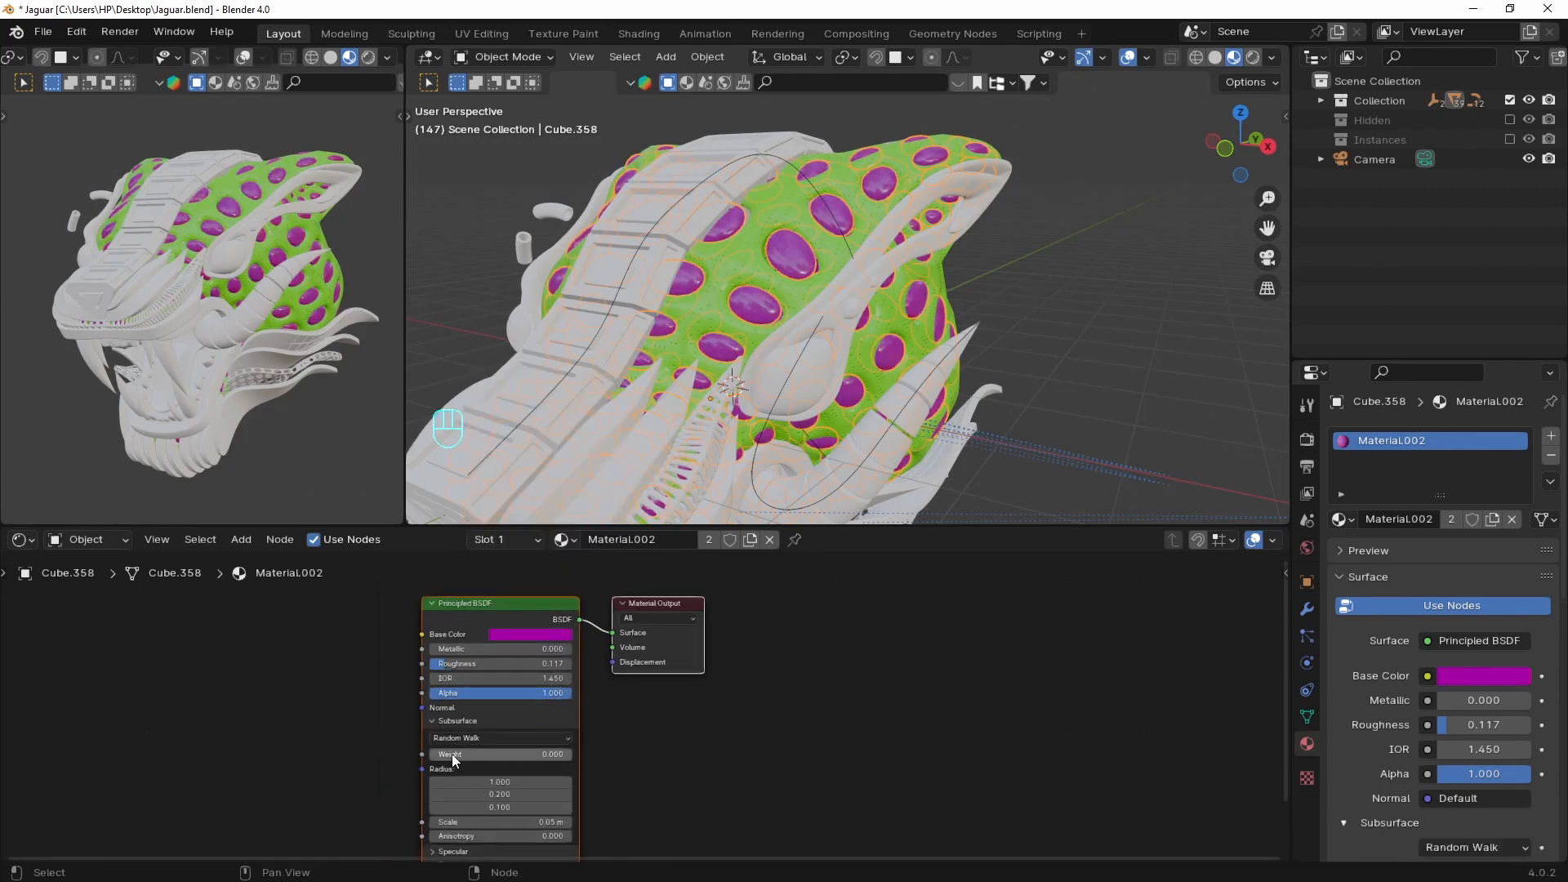
drag(453, 758, 592, 757)
middle_drag(513, 797, 592, 701)
scroll(592, 701, up, 2)
click(592, 700)
text(1)
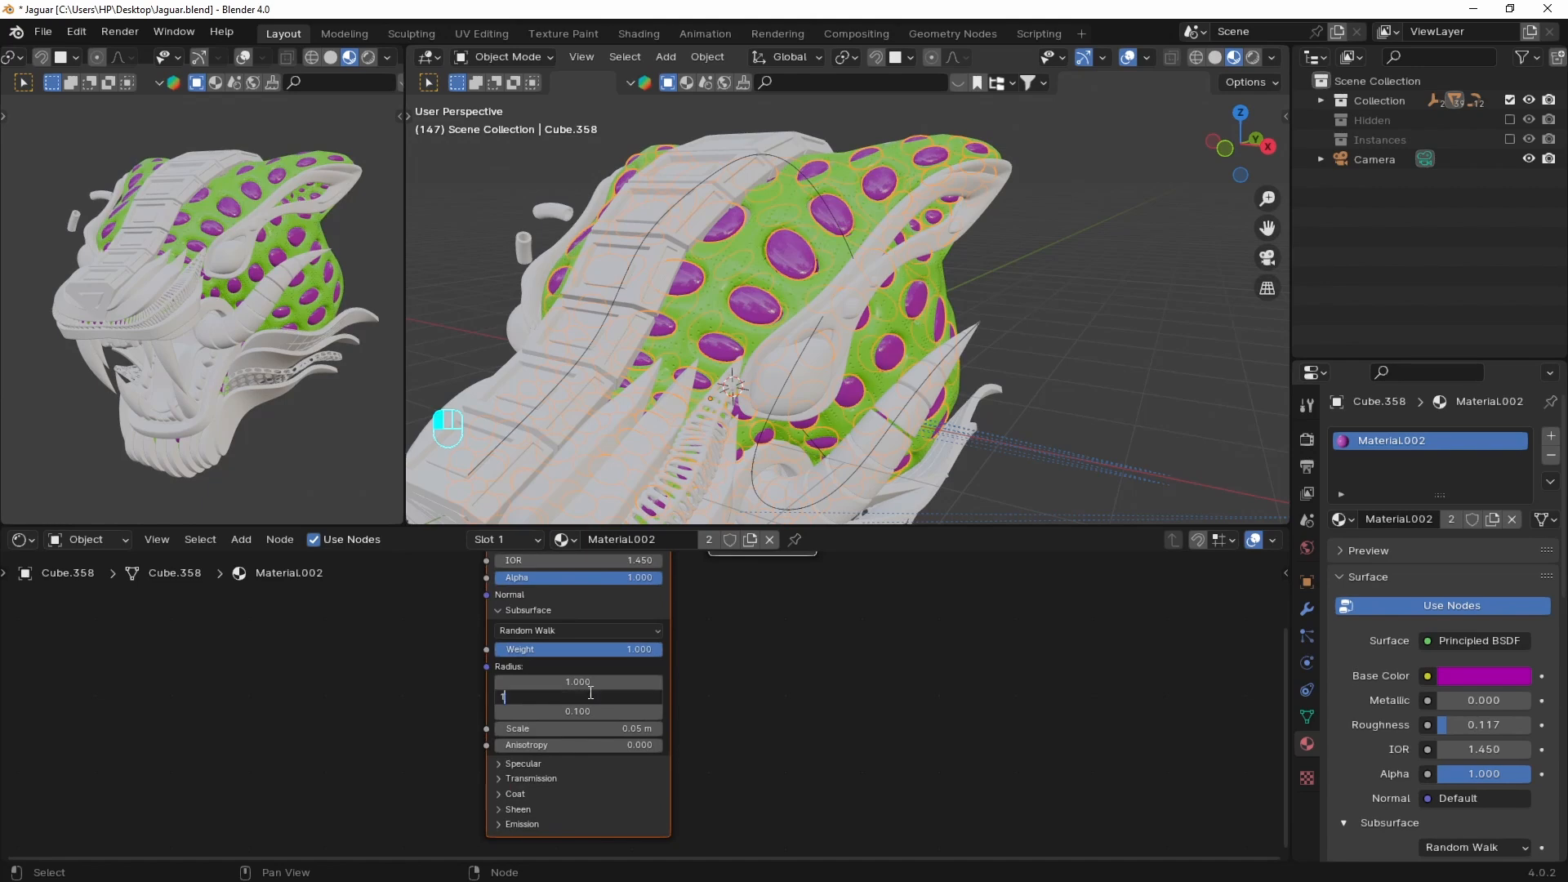
key(Return)
Apply Shade Smooth to the selected object carrying the purple spots
scroll(810, 361, up, 5)
shift+middle_drag(788, 325, 851, 271)
right_click(892, 290)
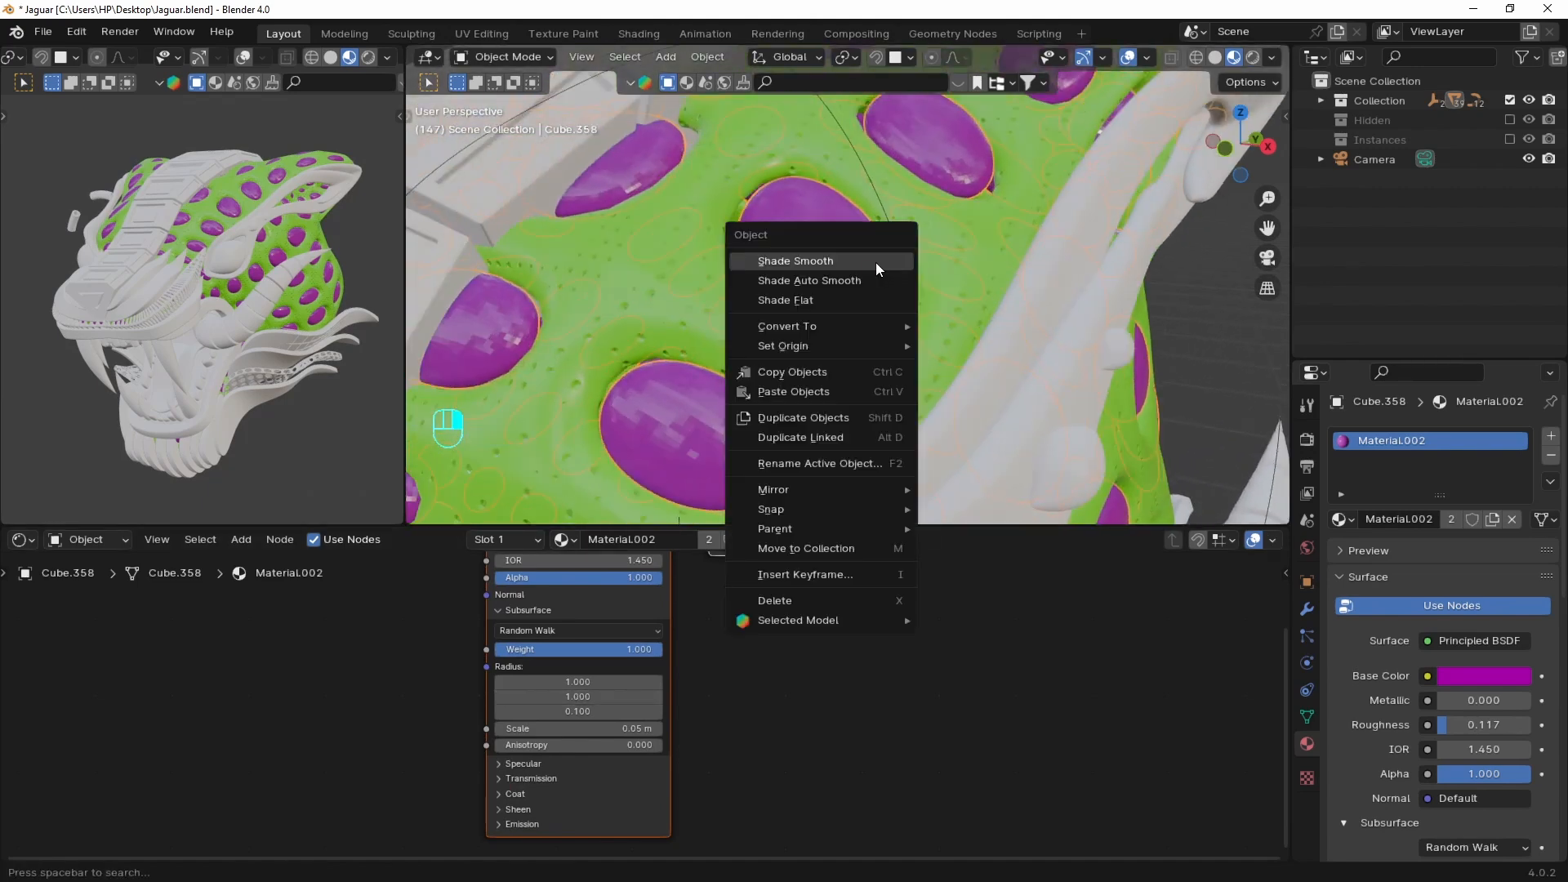
click(866, 263)
right_click(865, 265)
click(856, 284)
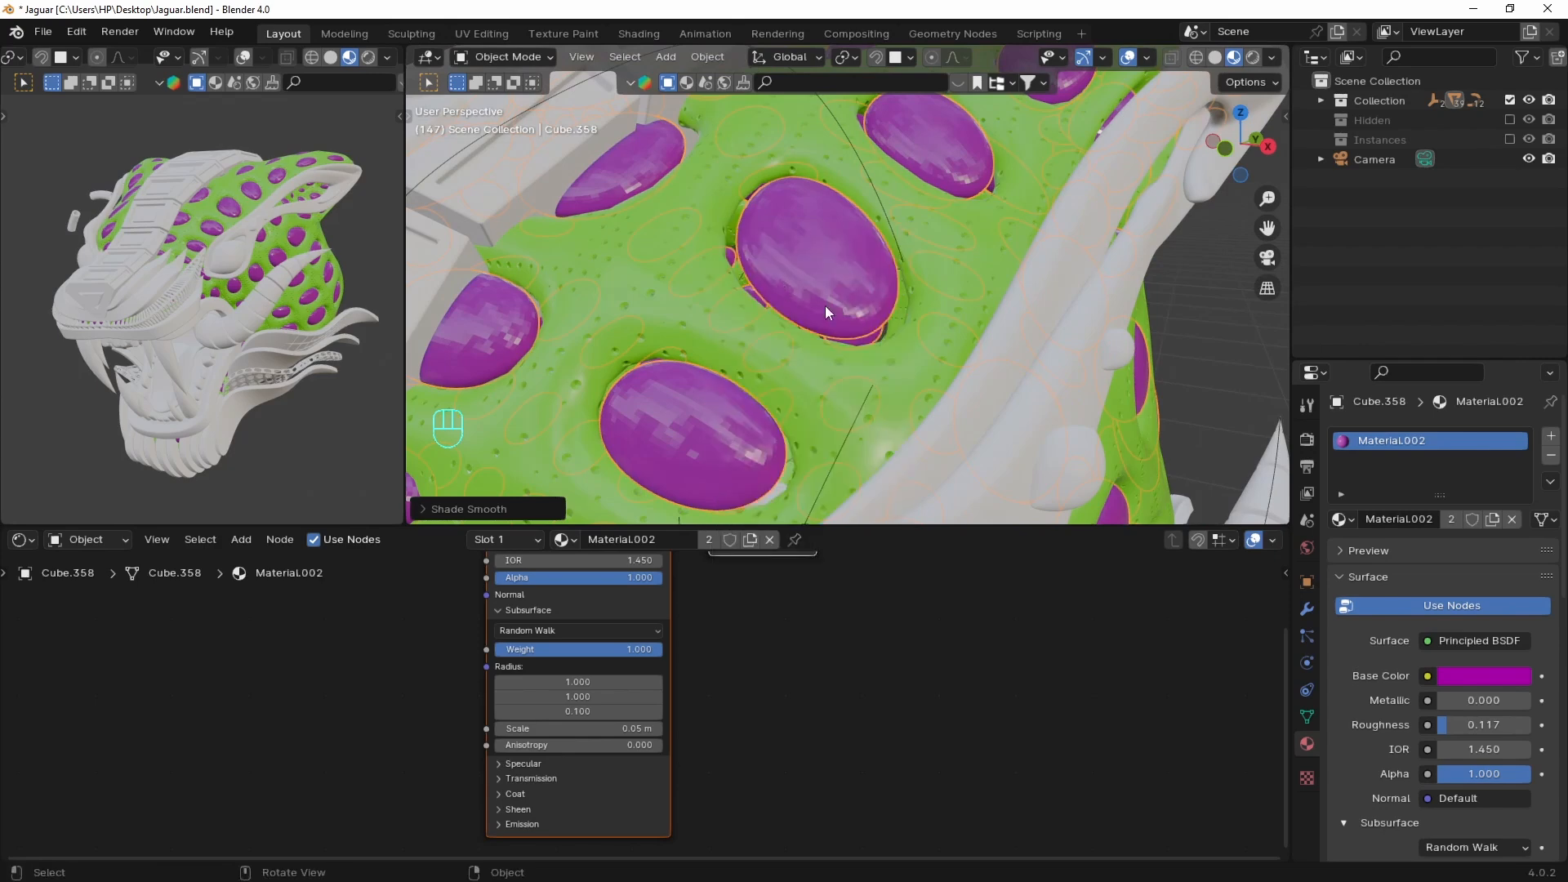
In the spots' geometry nodes, insert a Set Shade Smooth node between Set Material and Group Output
click(21, 540)
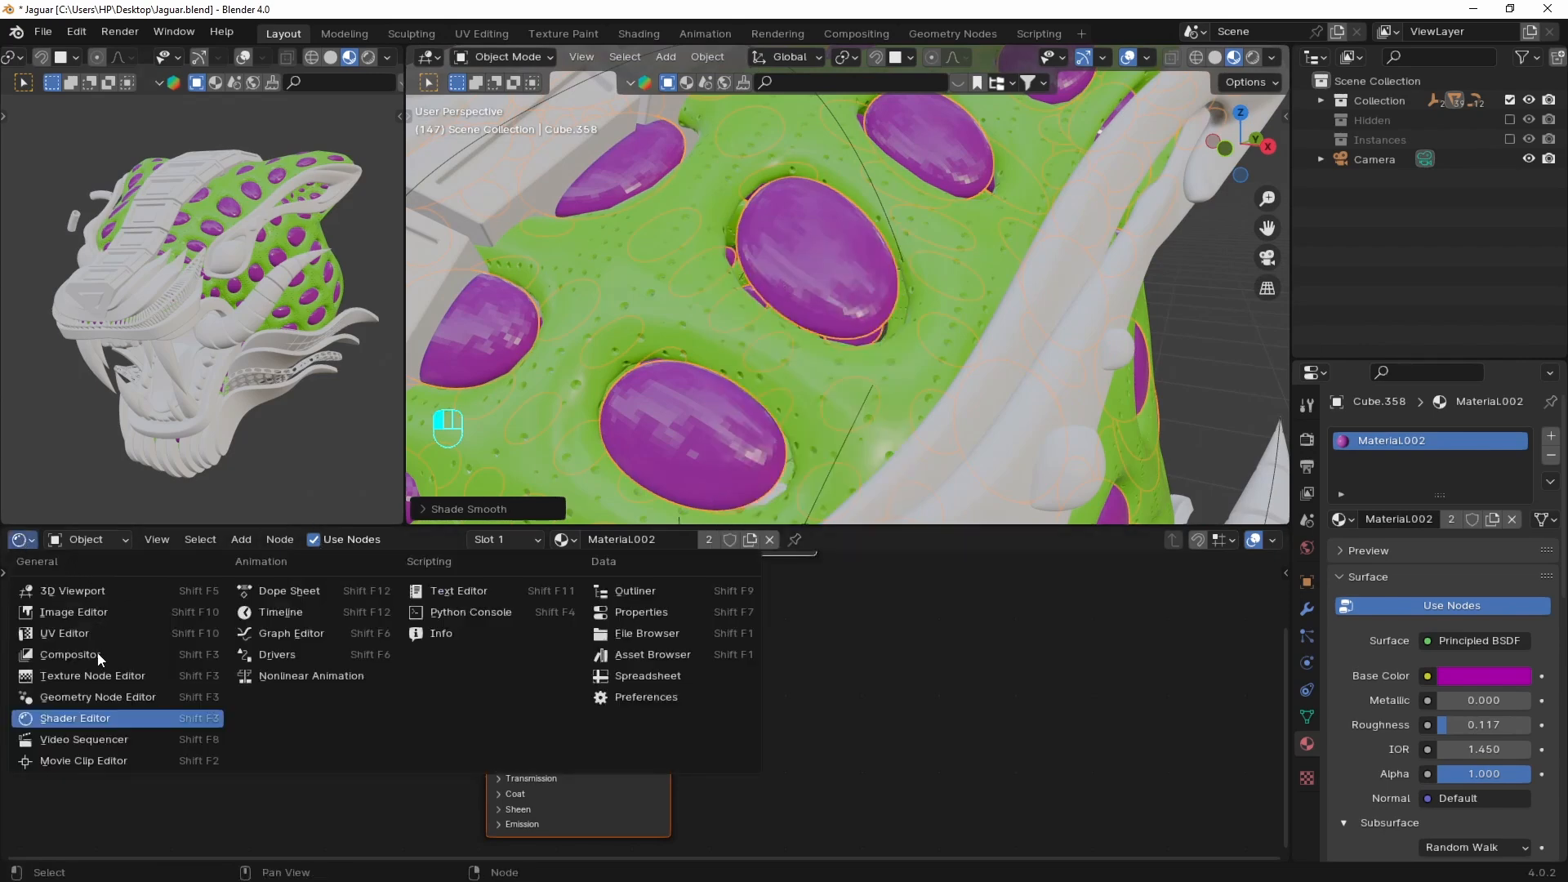
click(98, 697)
middle_drag(1156, 648, 919, 648)
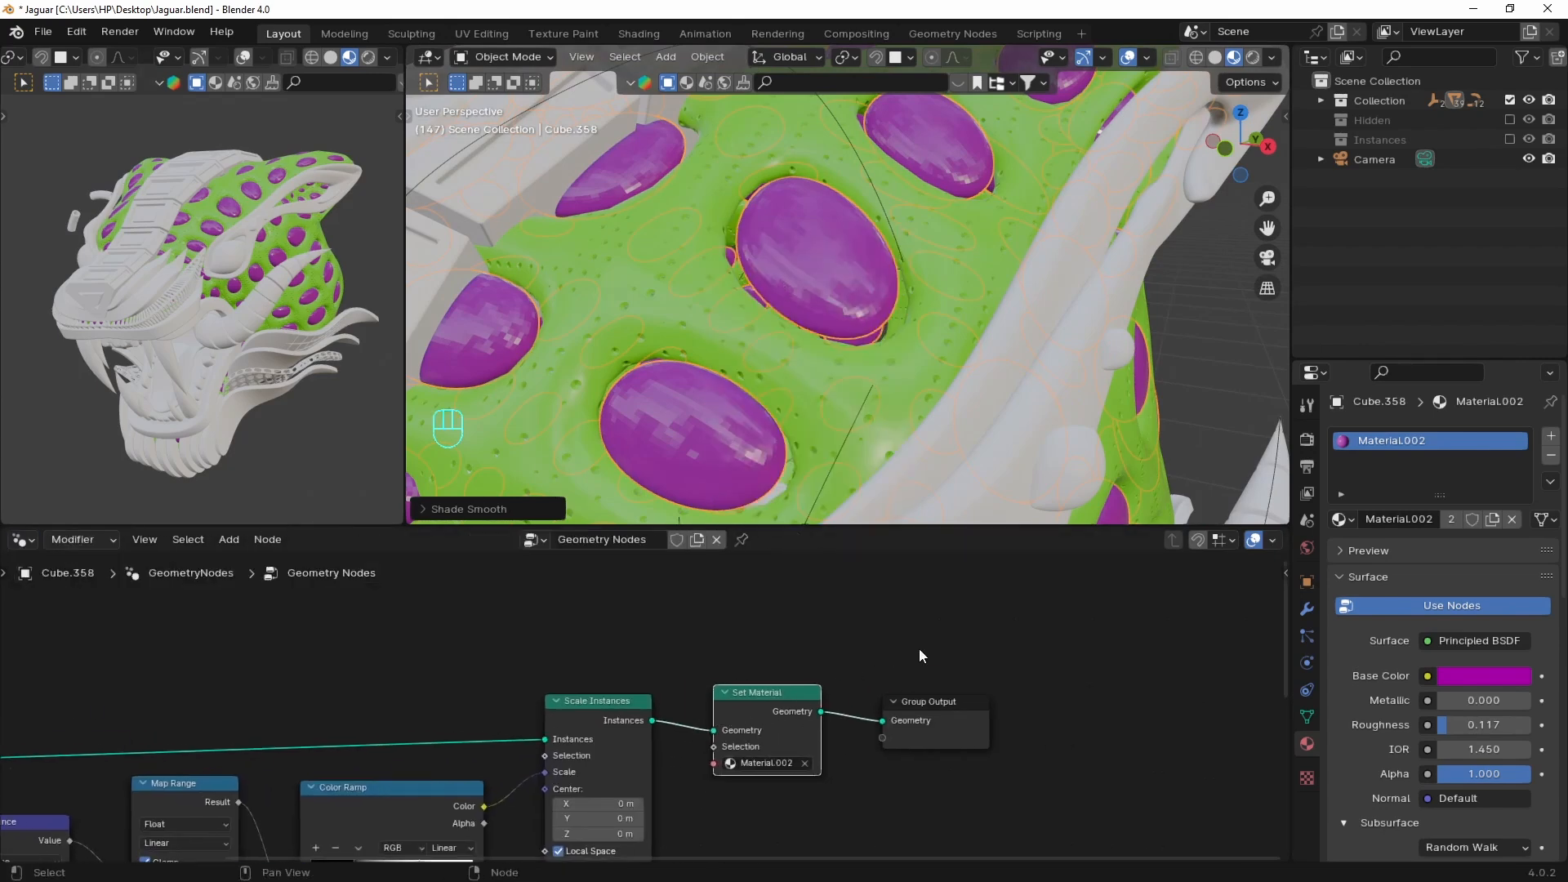
key(shift+a)
key(shift+a)
text(set )
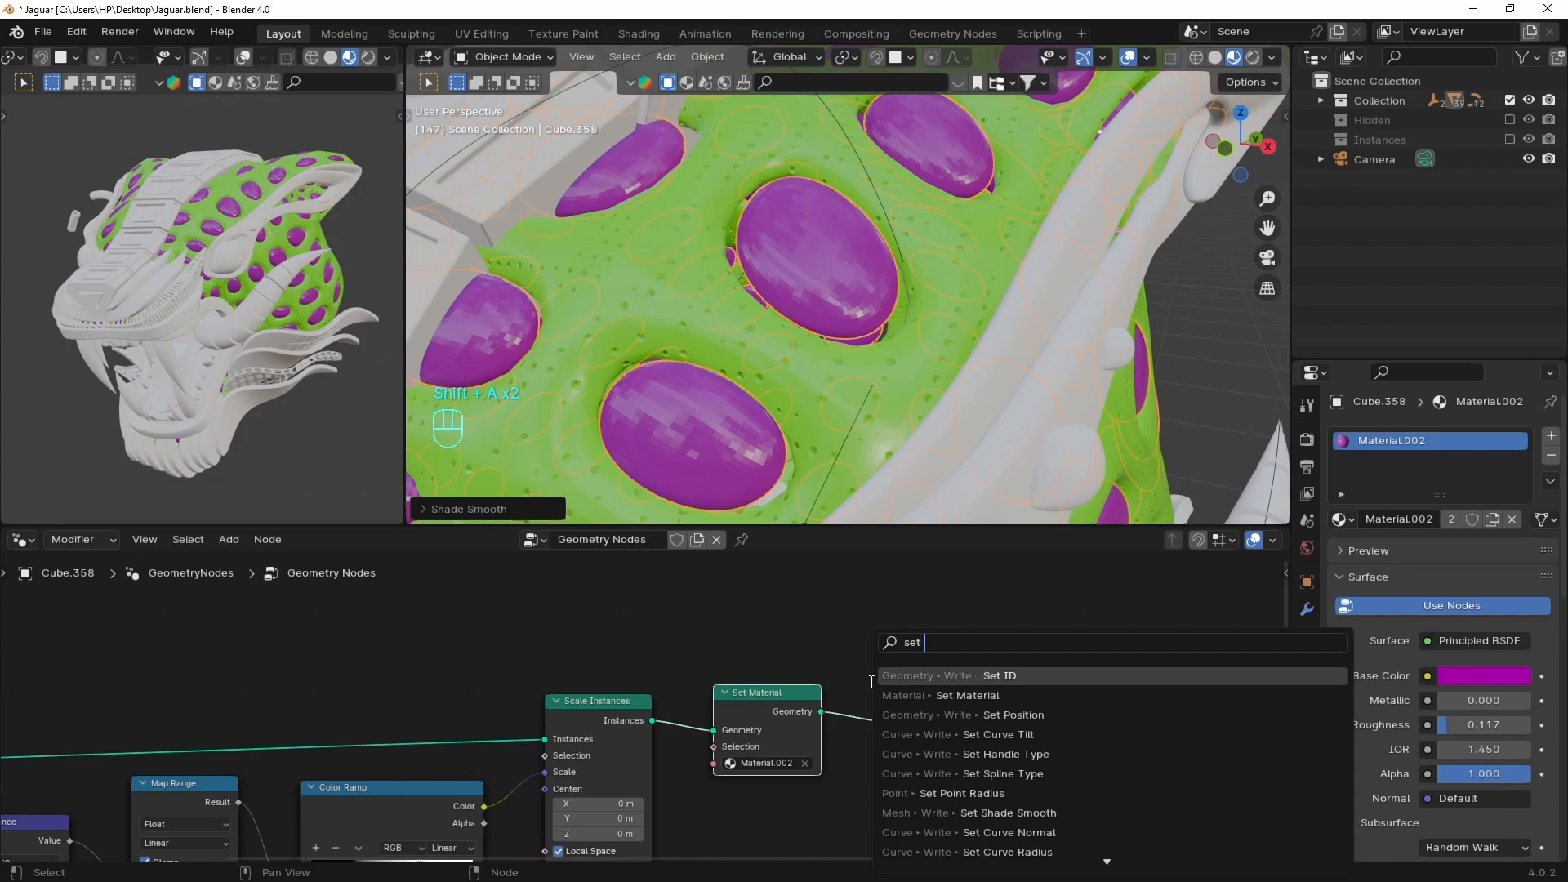
text(sha)
key(Return)
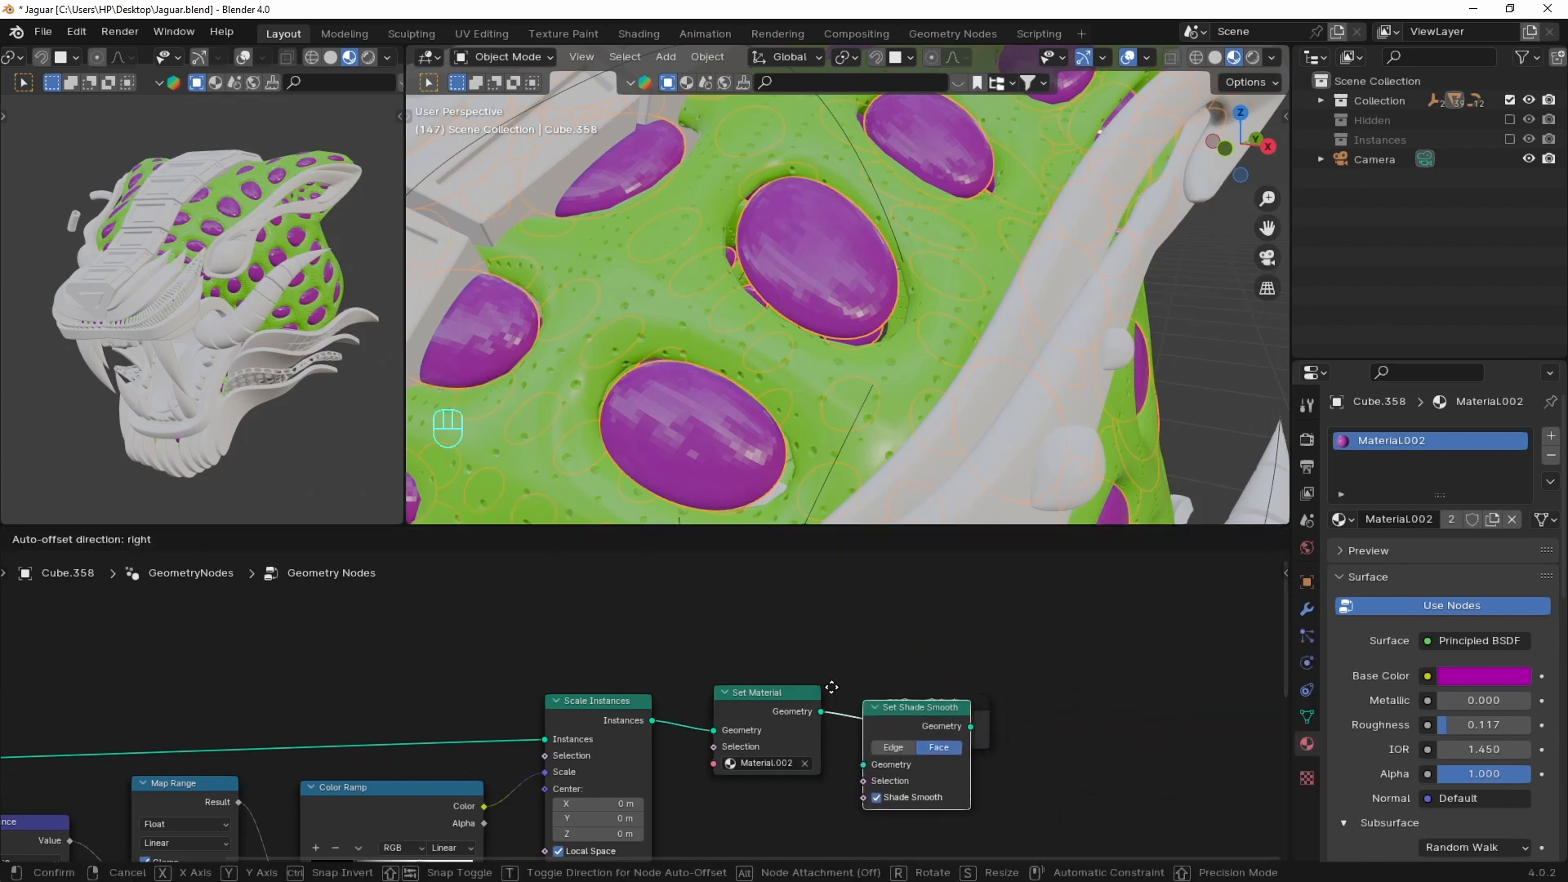
click(831, 686)
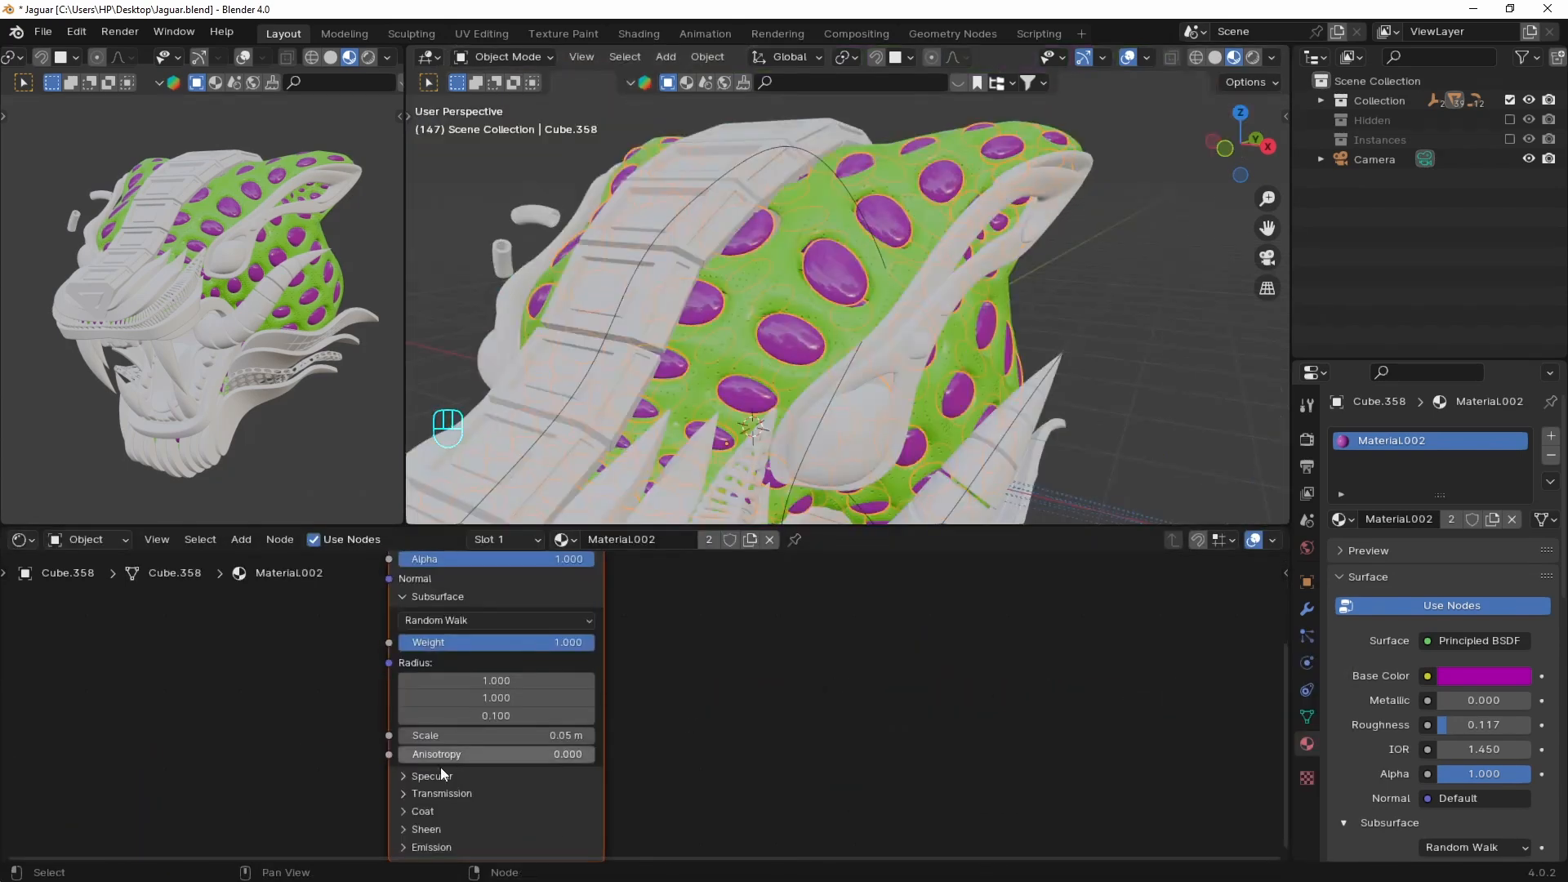
Return to the shader nodes and set the spot material's Coat Weight to 1
scroll(441, 764, down, 2)
click(441, 763)
scroll(454, 792, down, 2)
drag(454, 746, 699, 738)
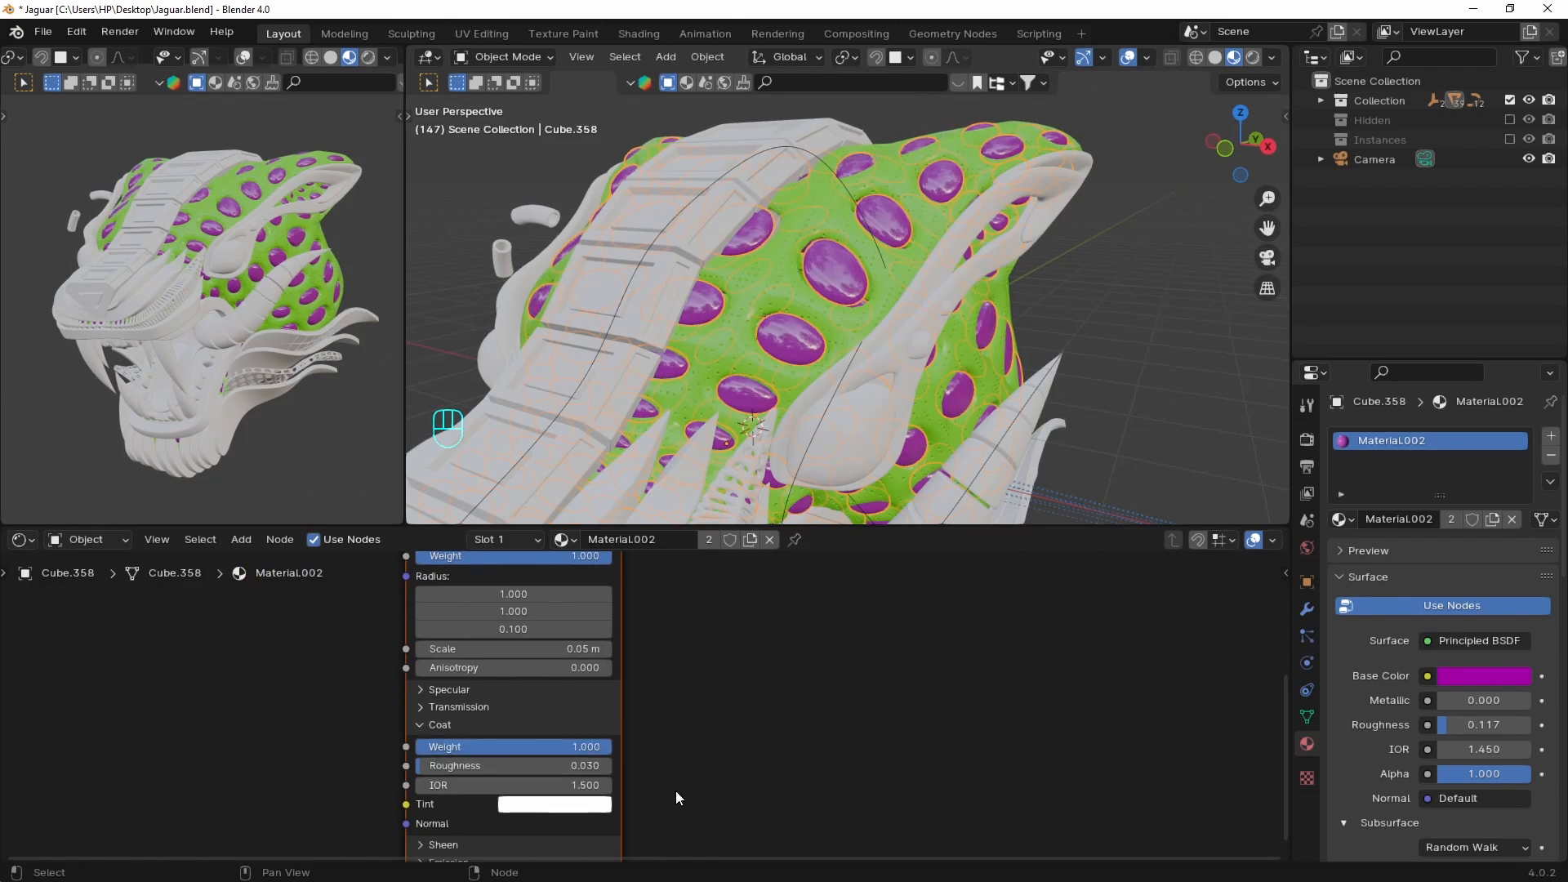
Set the spot material's Sheen Weight to 1
middle_drag(675, 790, 704, 654)
click(449, 709)
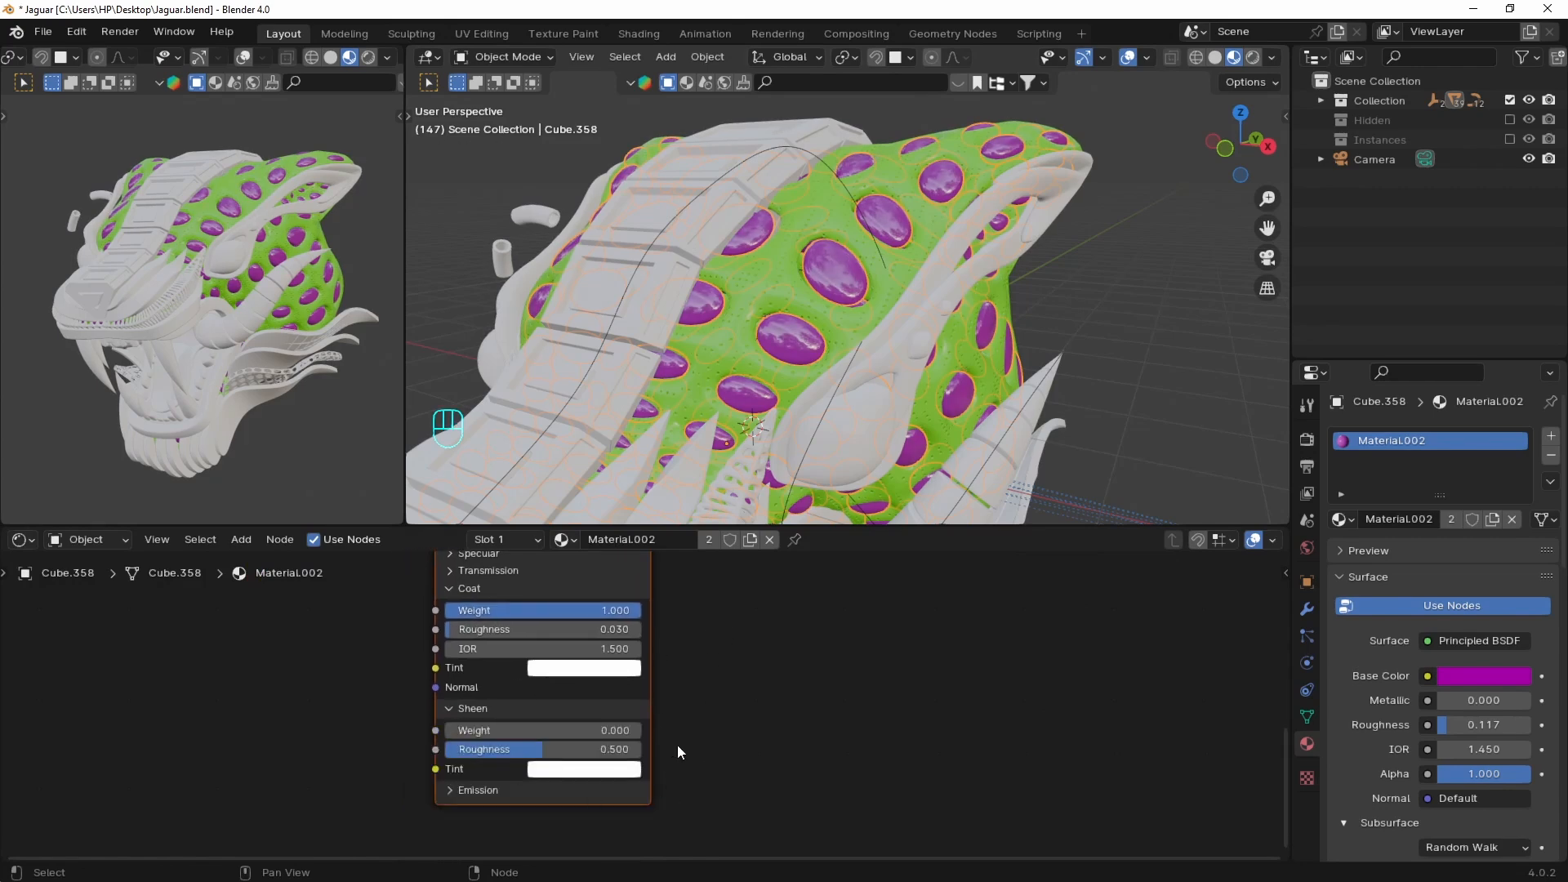
drag(490, 730, 645, 732)
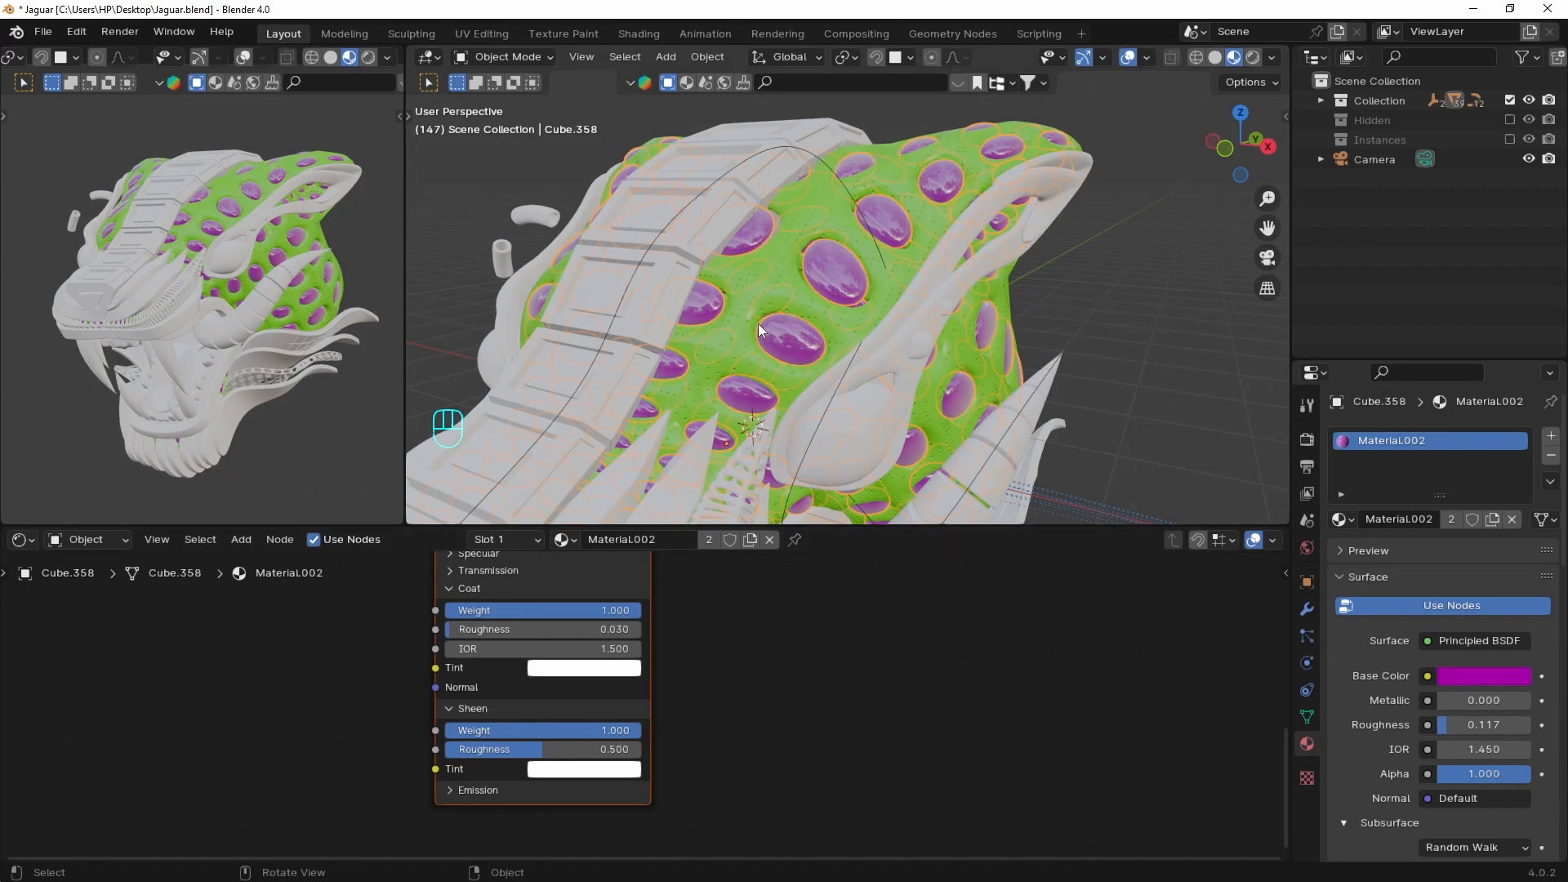
Set the spot material's Sheen Tint to a fully saturated orange-red with hue 0.011 and save the file
click(576, 768)
mouse_move(643, 635)
mouse_down()
mouse_move(563, 627)
mouse_move(537, 565)
mouse_move(662, 503)
mouse_move(693, 556)
mouse_move(669, 624)
mouse_move(592, 641)
mouse_up()
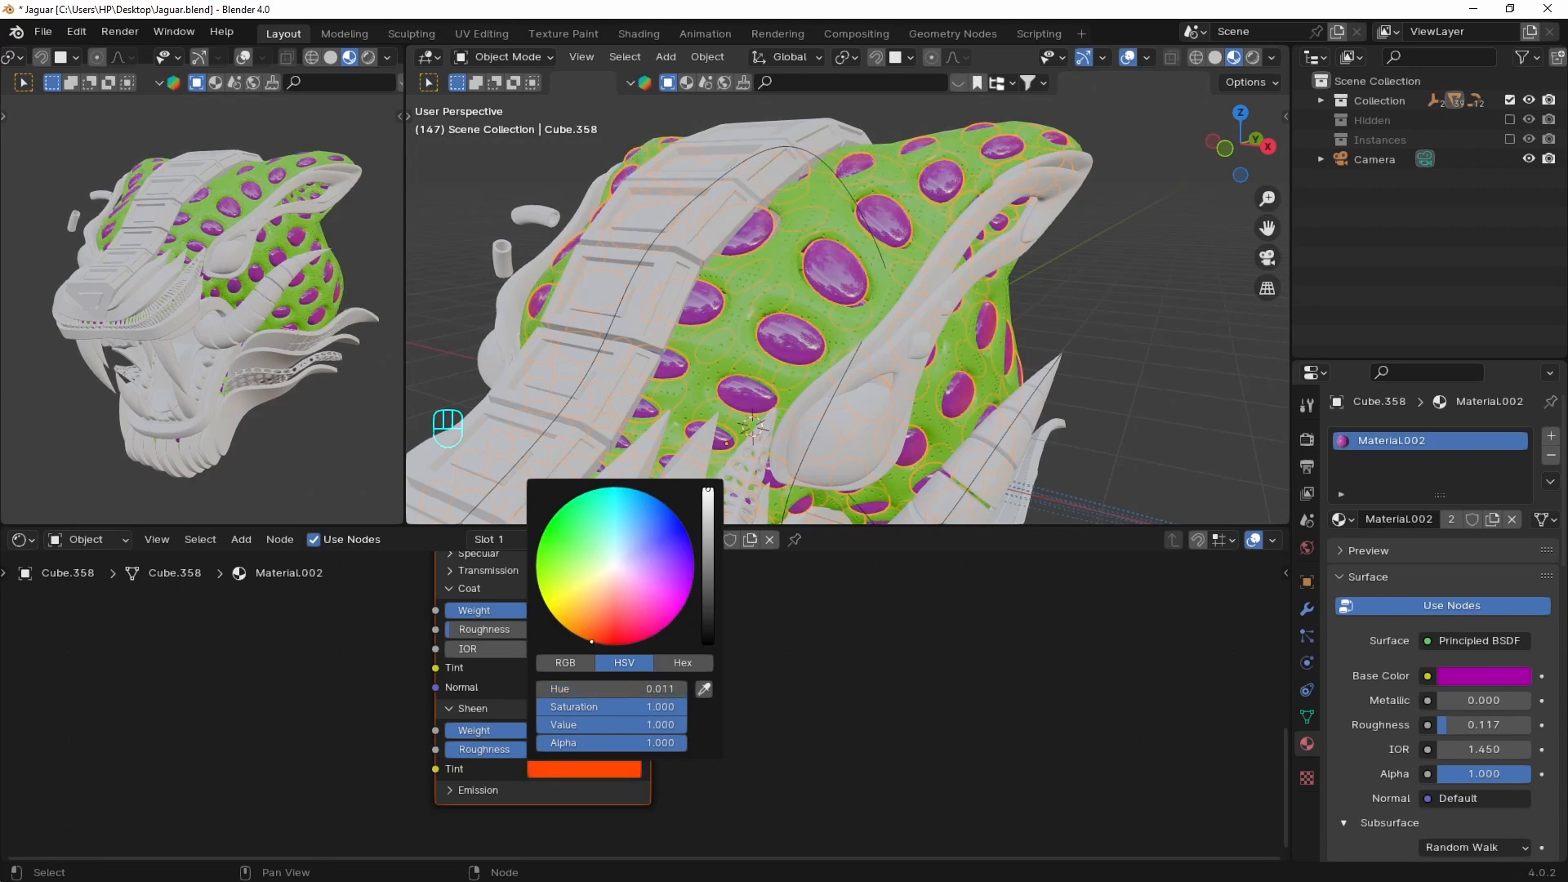
drag(520, 750, 606, 751)
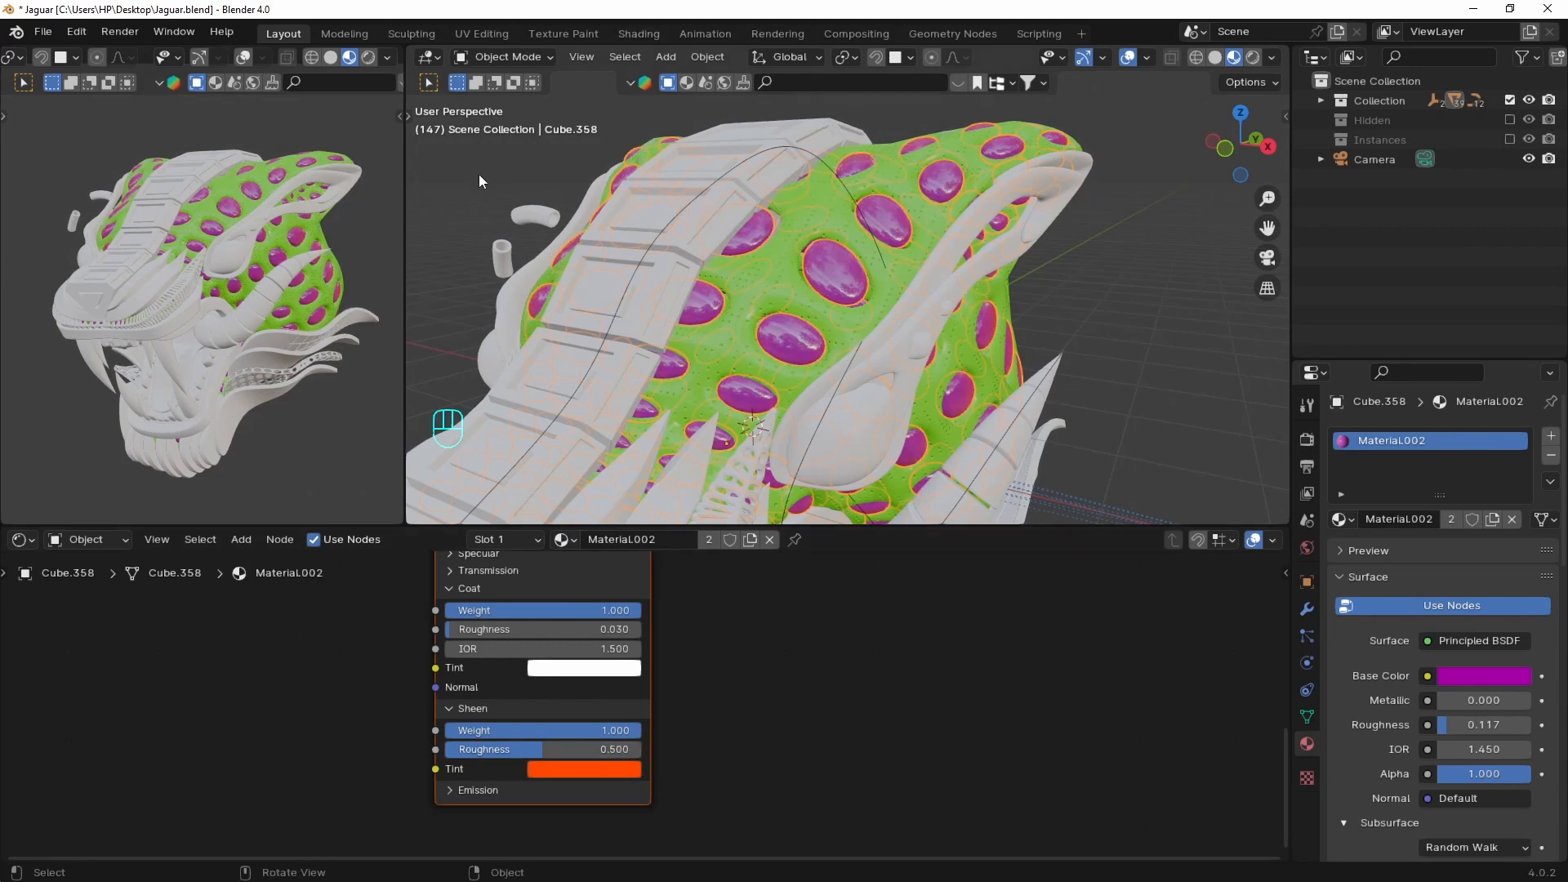
key(ctrl+s)
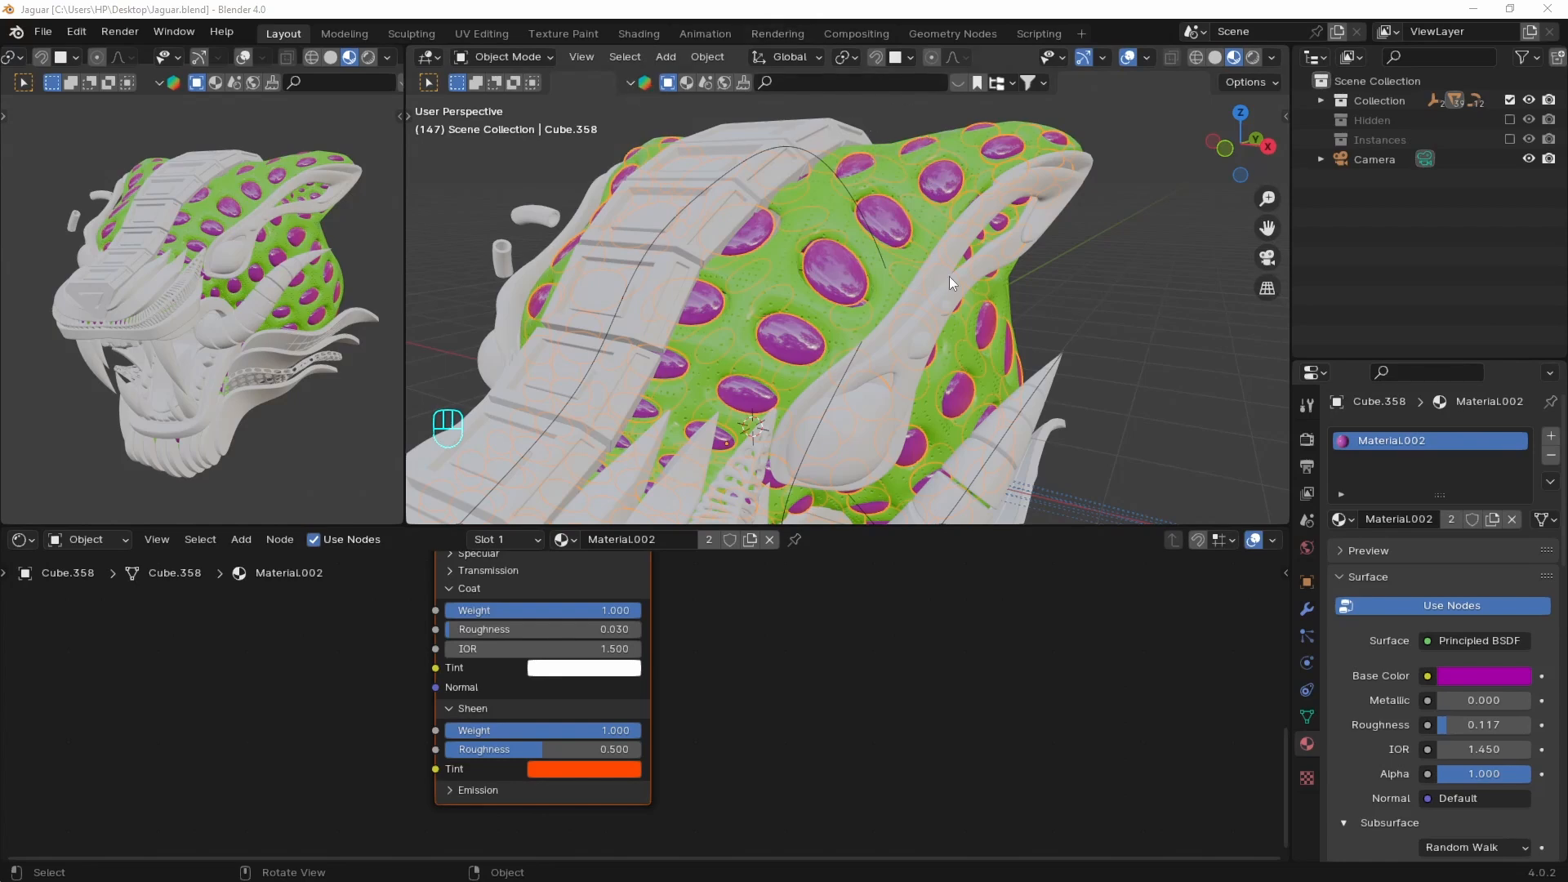
Clear the selection and inspect the glossy purple spots on the head from another angle
click(1044, 258)
scroll(1043, 258, down, 2)
middle_drag(1044, 258, 929, 212)
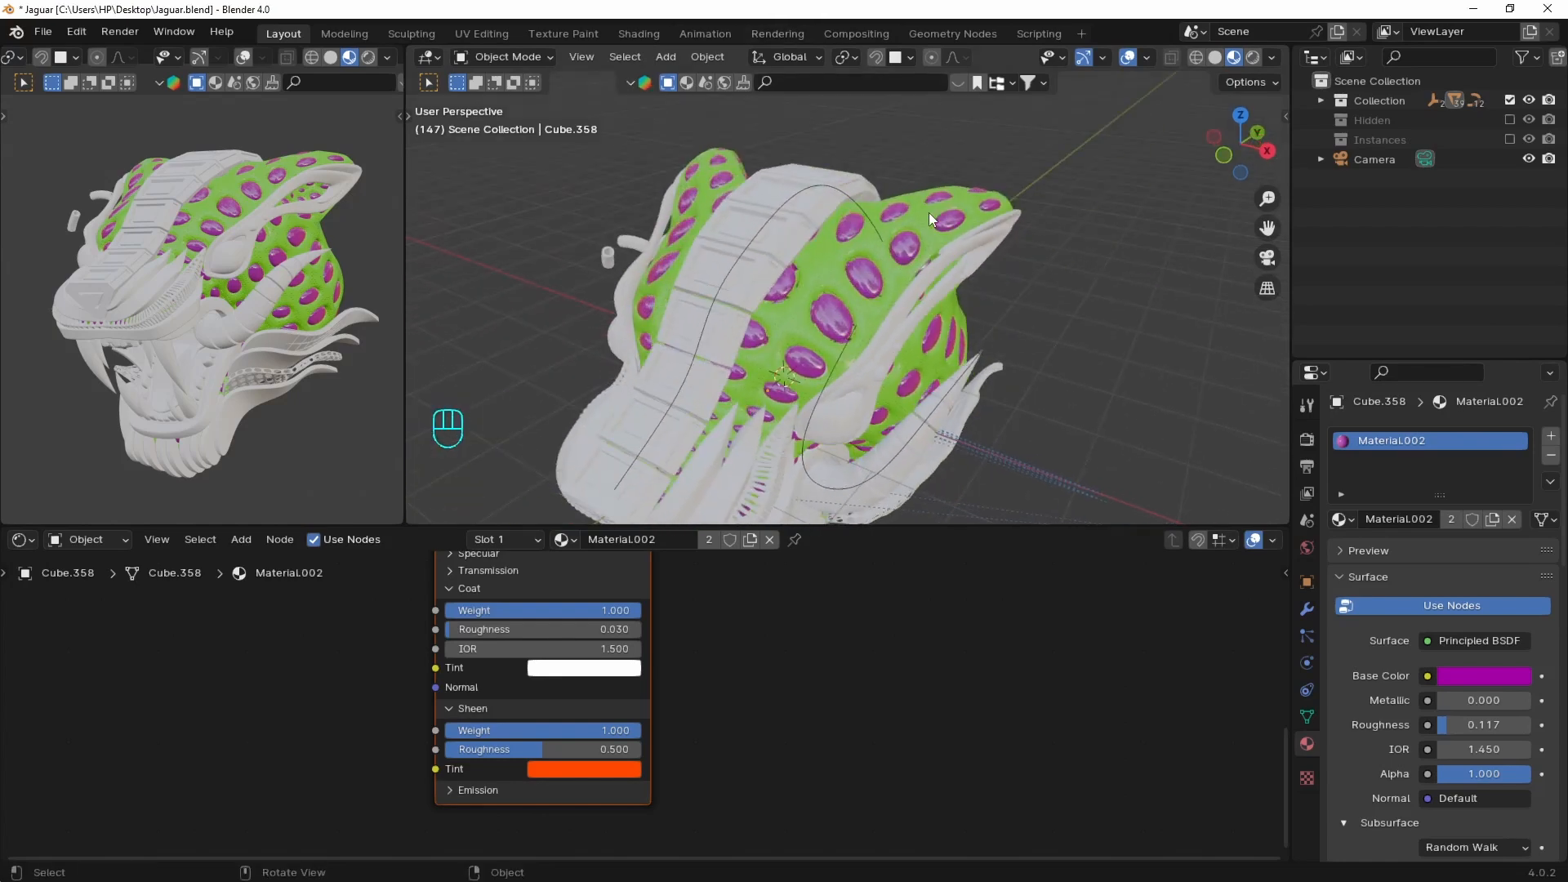
click(629, 80)
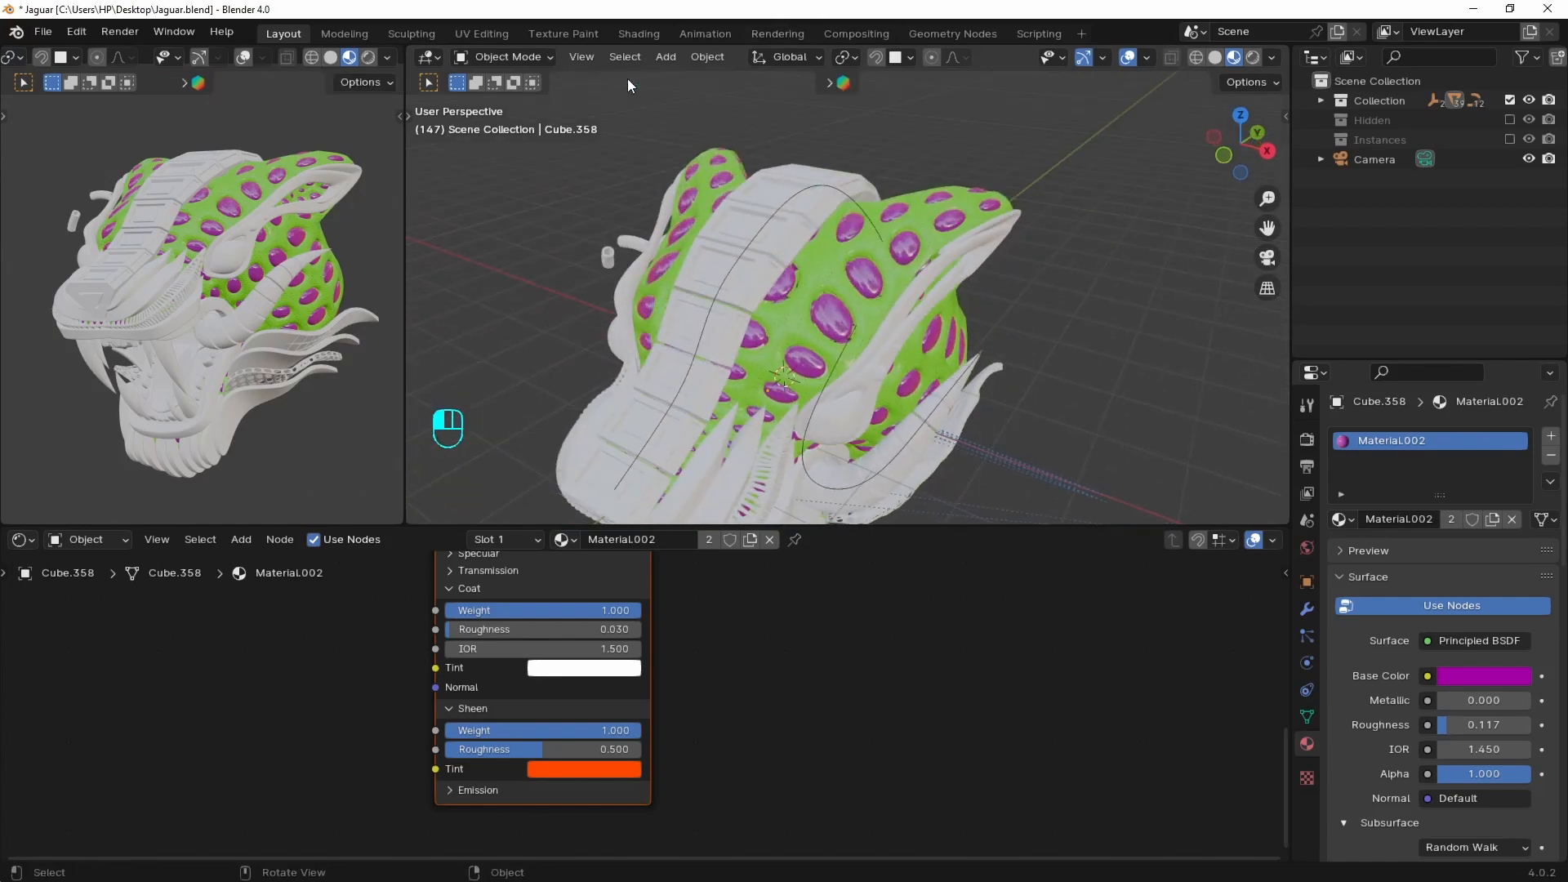
click(826, 81)
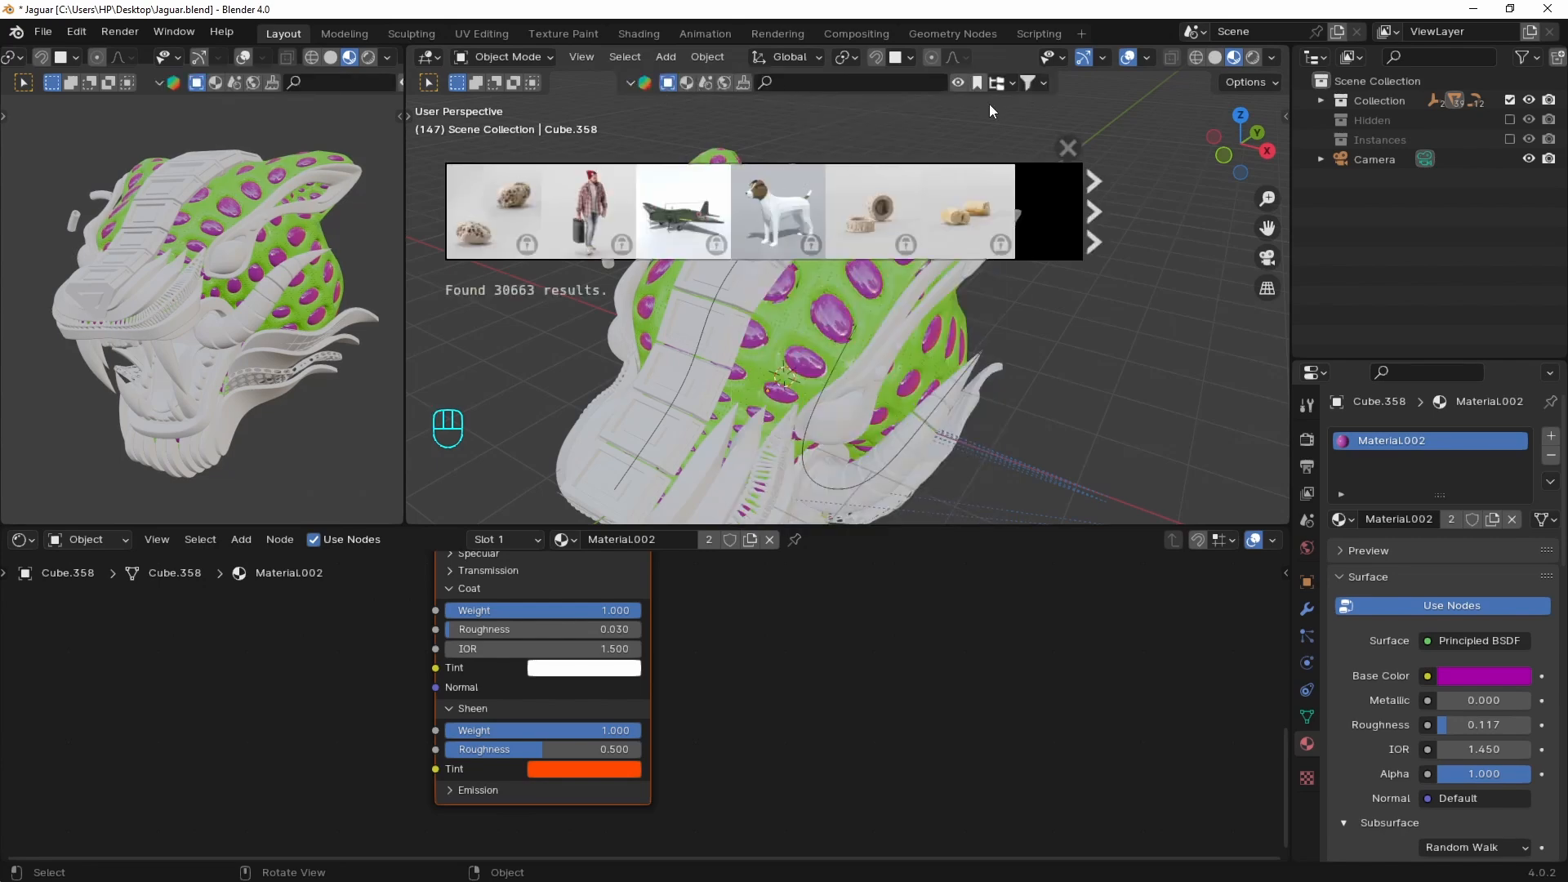
click(1068, 148)
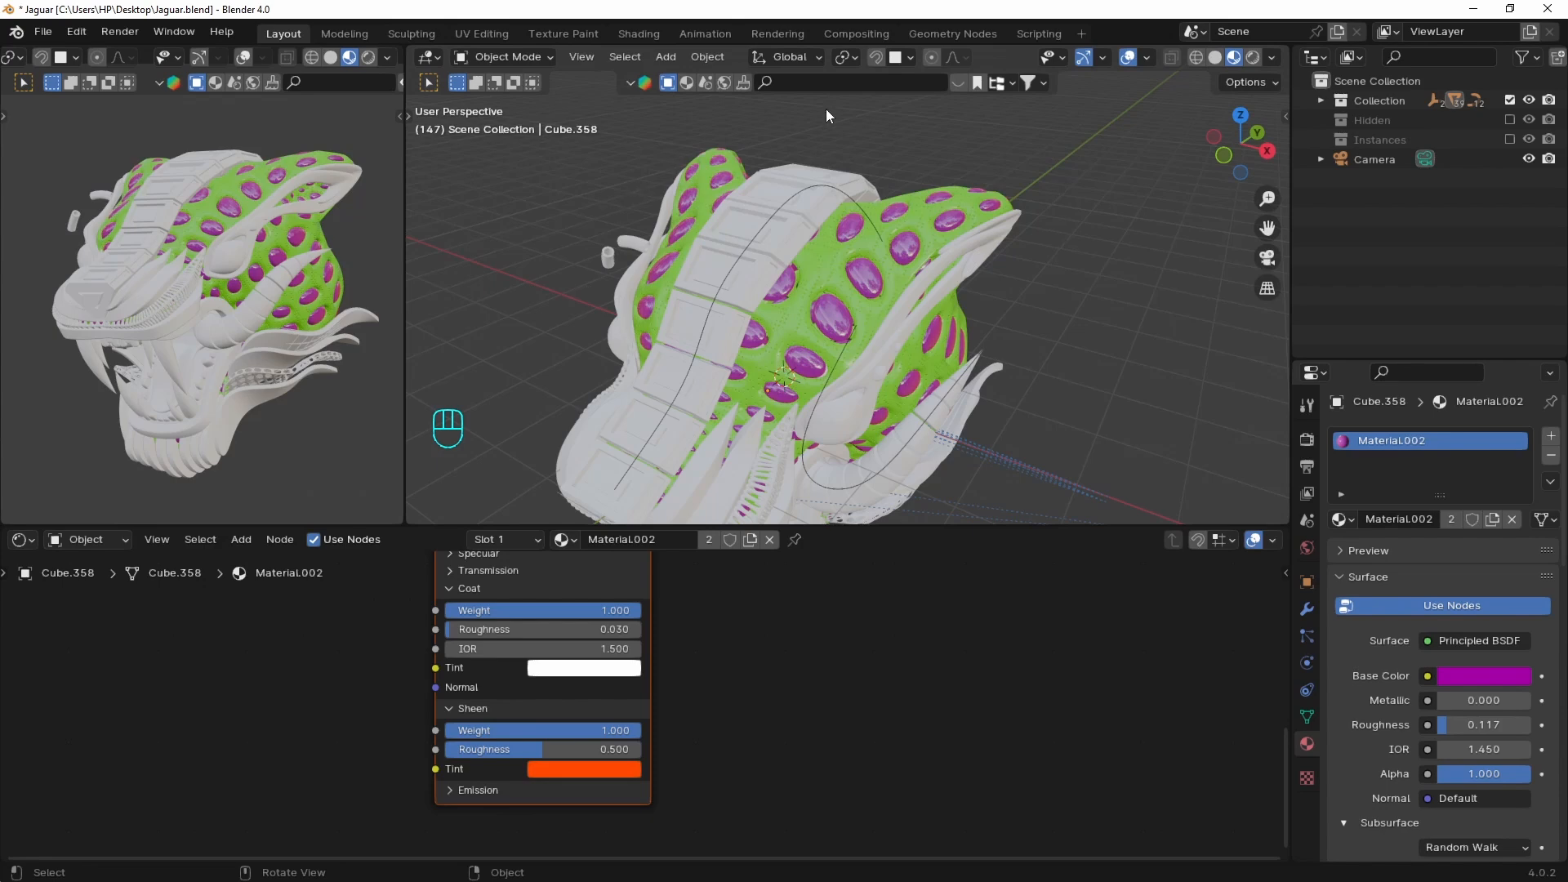
Show the material assets in the online asset library and filter them to Procedural textures with the Royalty Free license
click(961, 81)
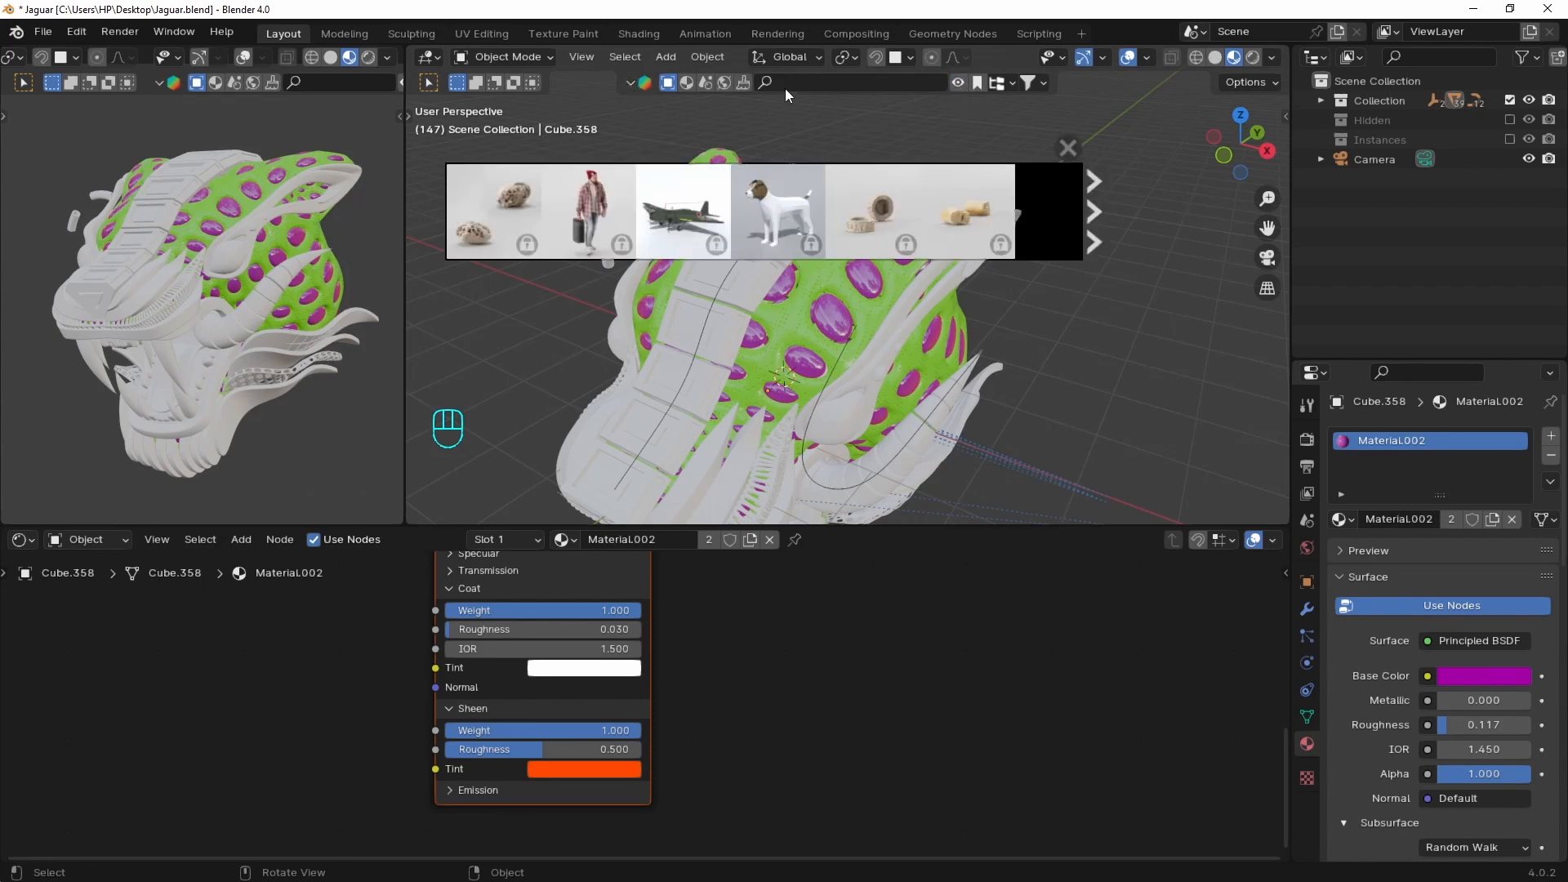
click(687, 83)
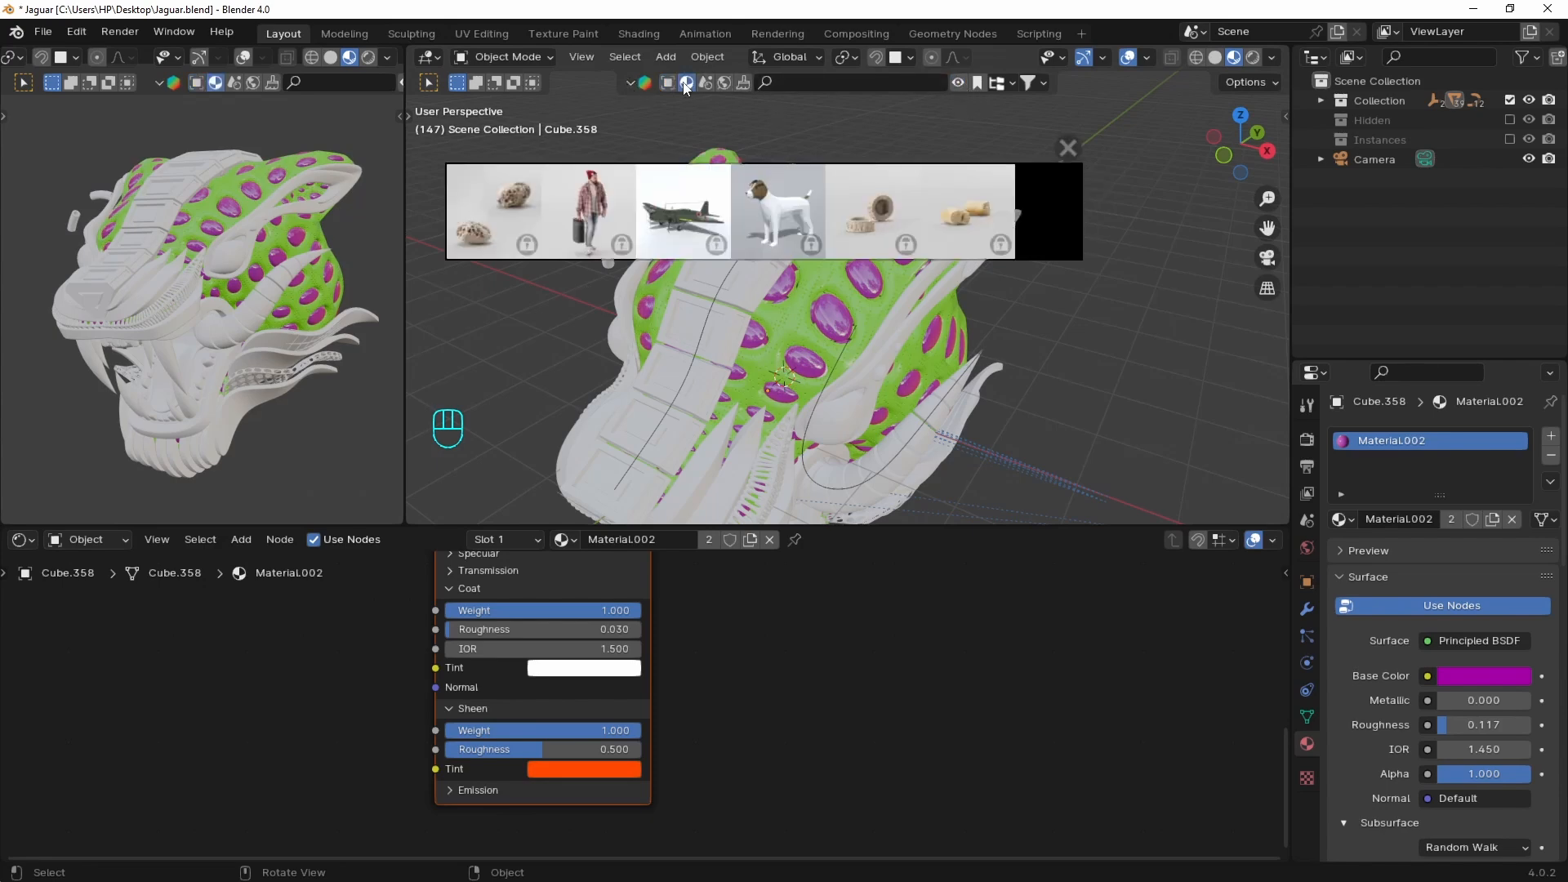
click(1044, 84)
click(971, 199)
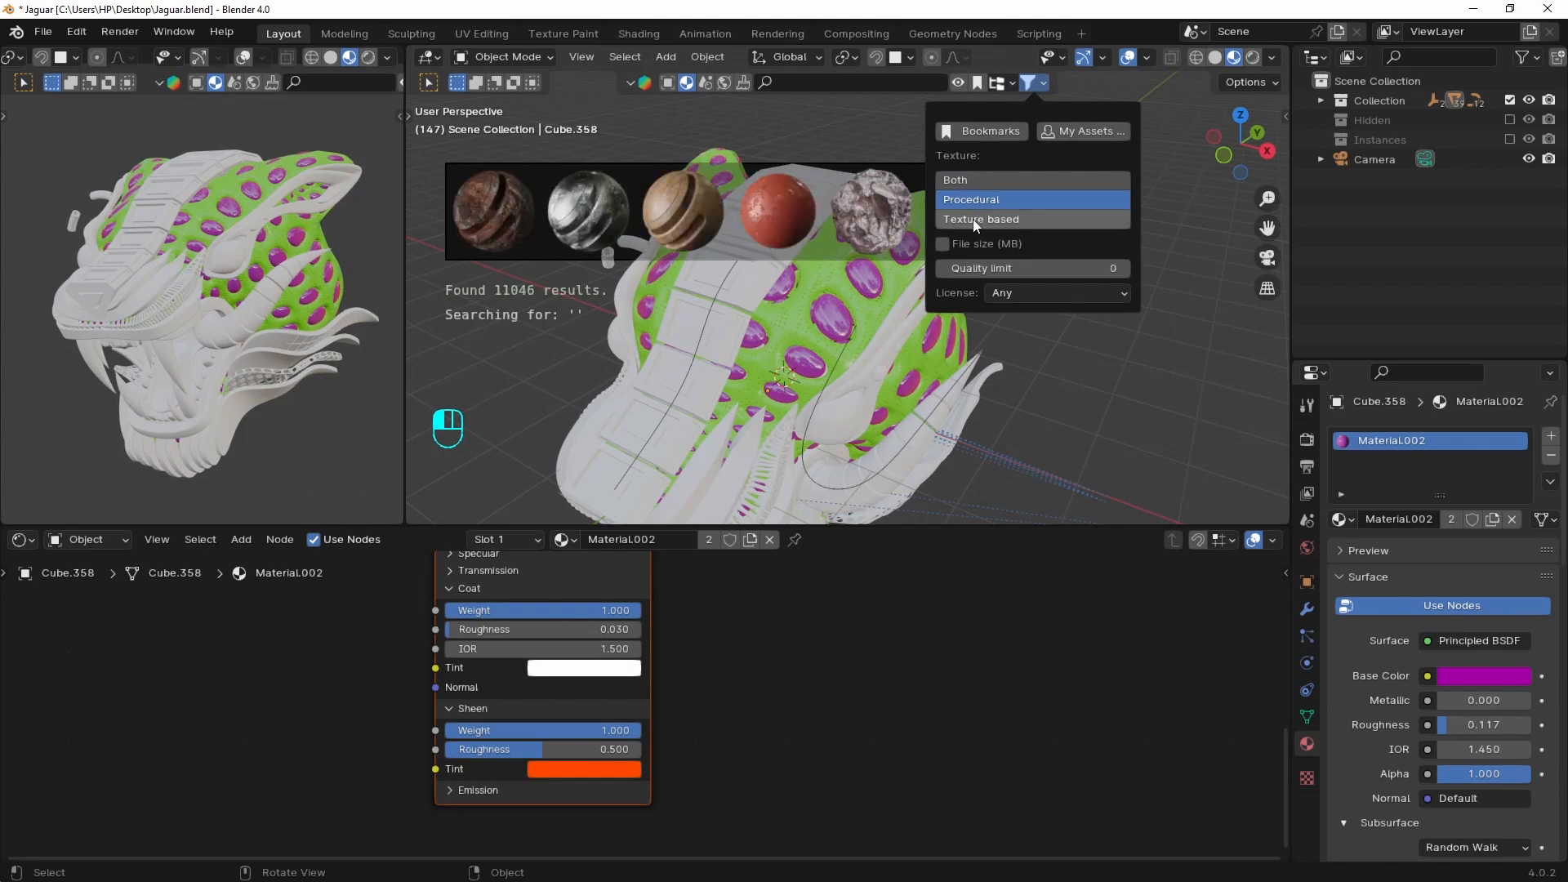
click(1047, 291)
click(1054, 321)
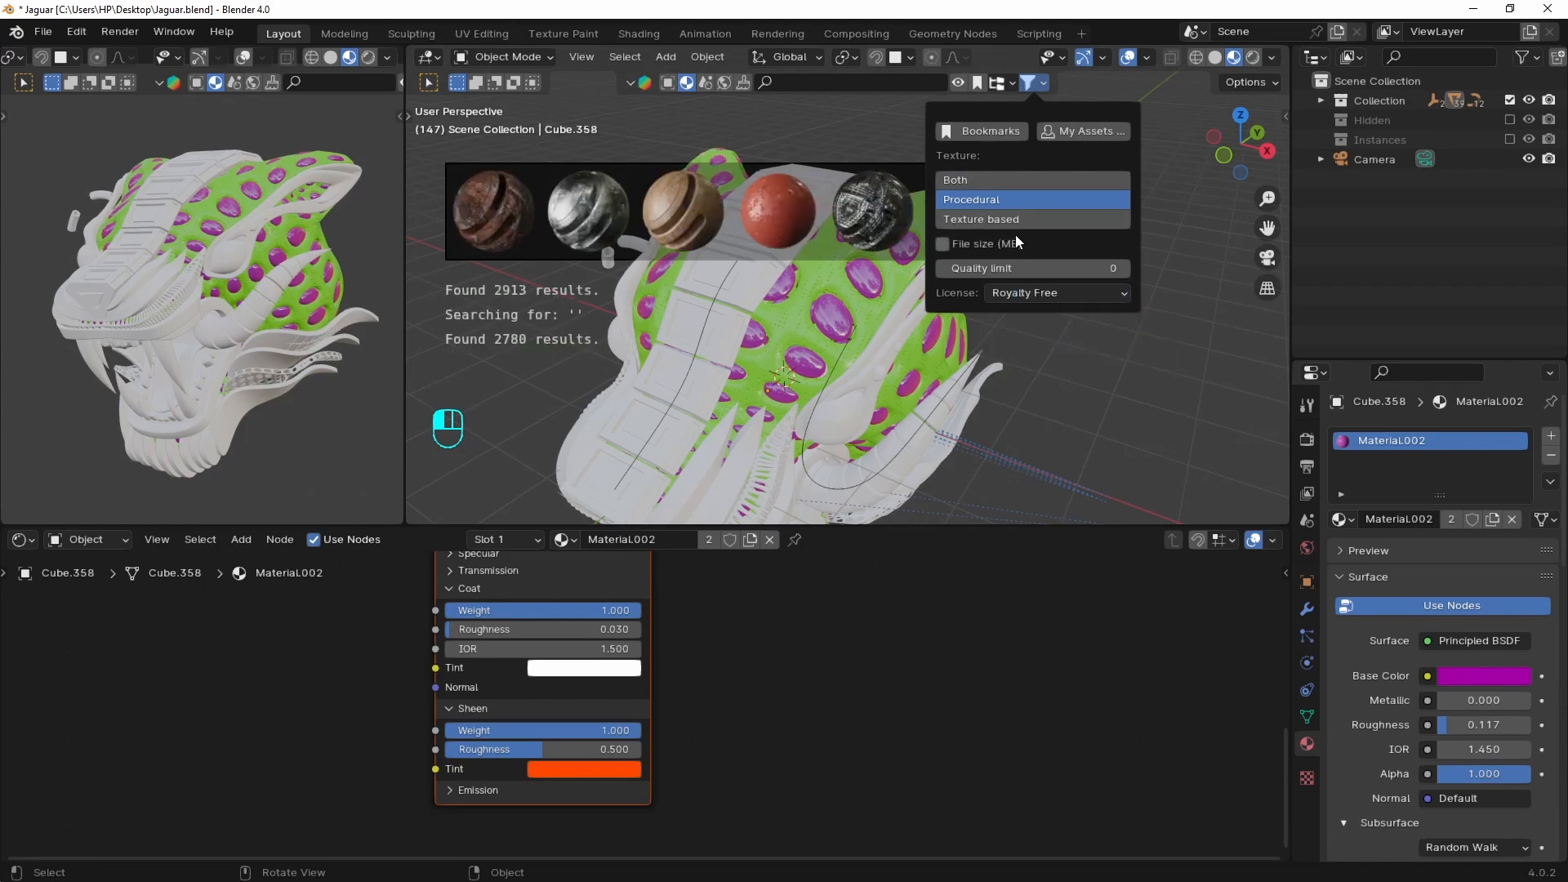
Search the material library for "metal edge" and page through the results
click(875, 82)
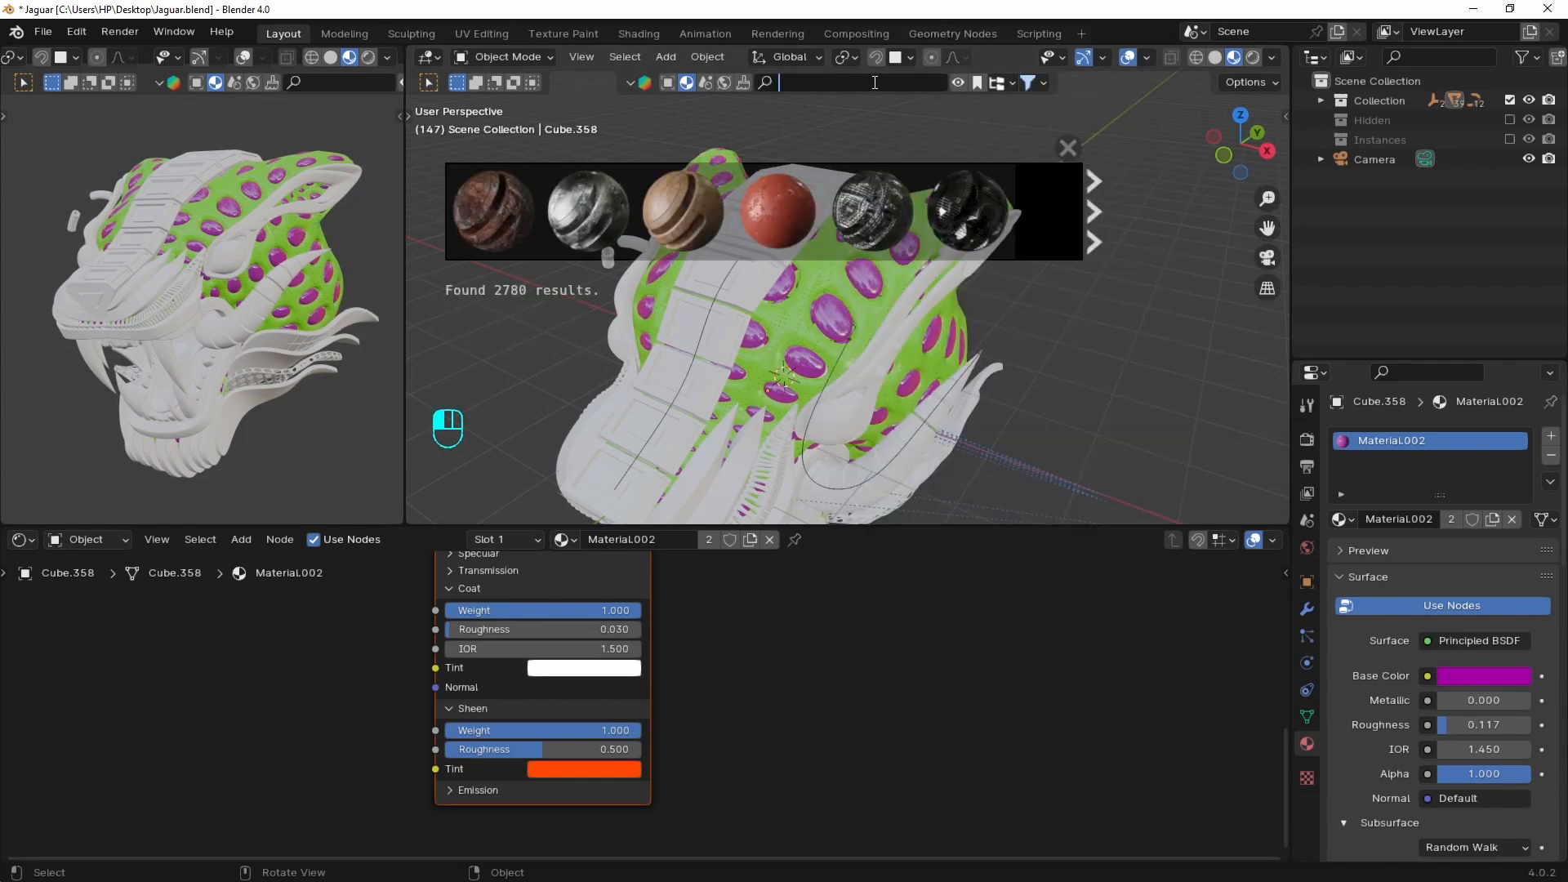
text(metal edge)
key(Return)
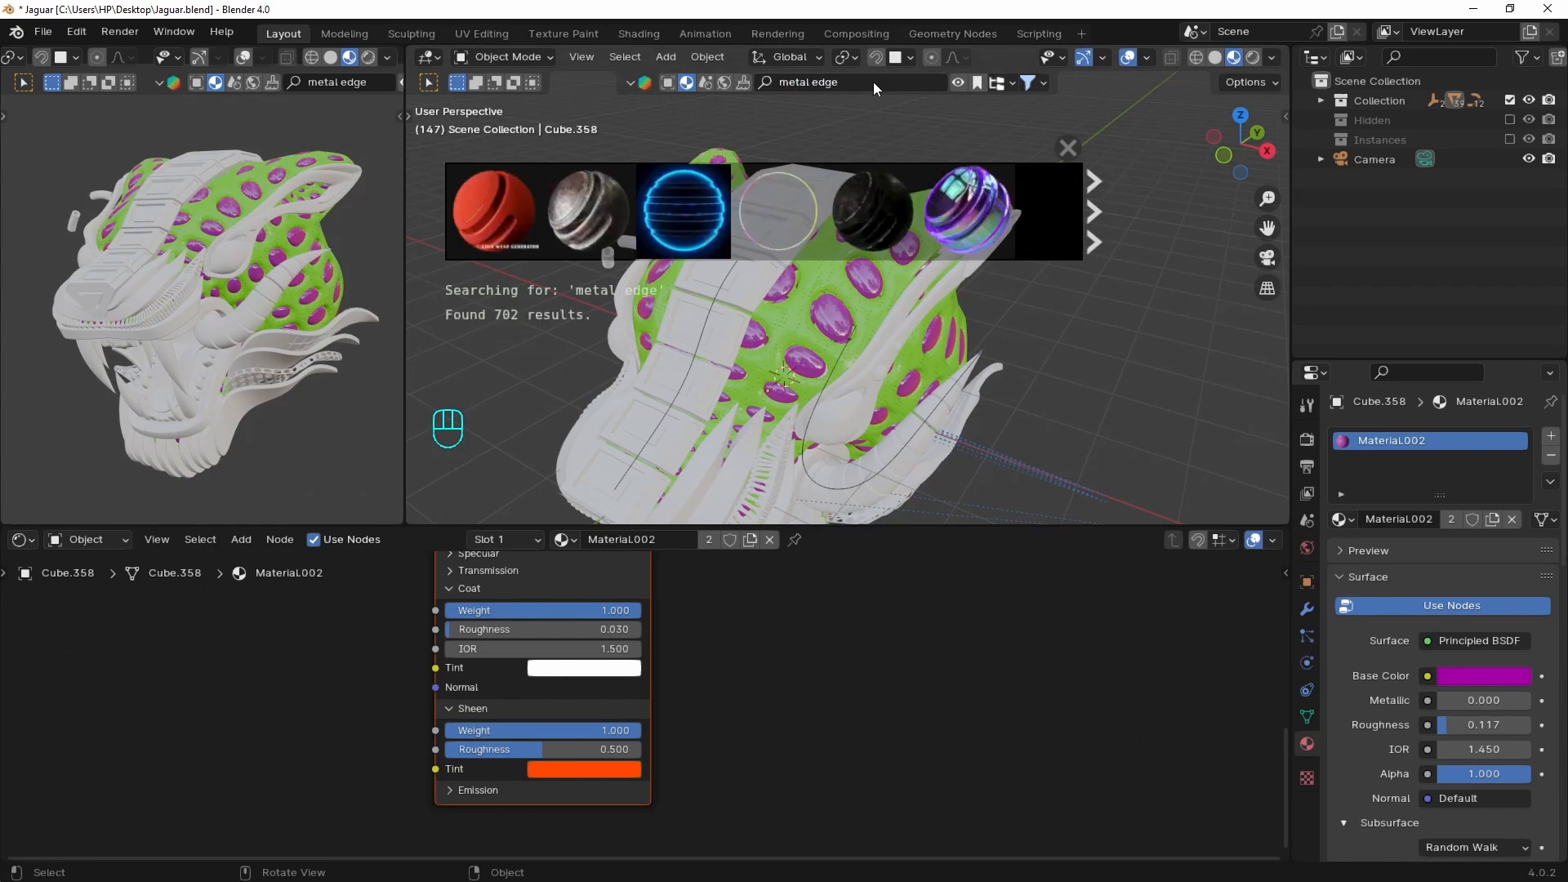
click(1094, 206)
click(1092, 209)
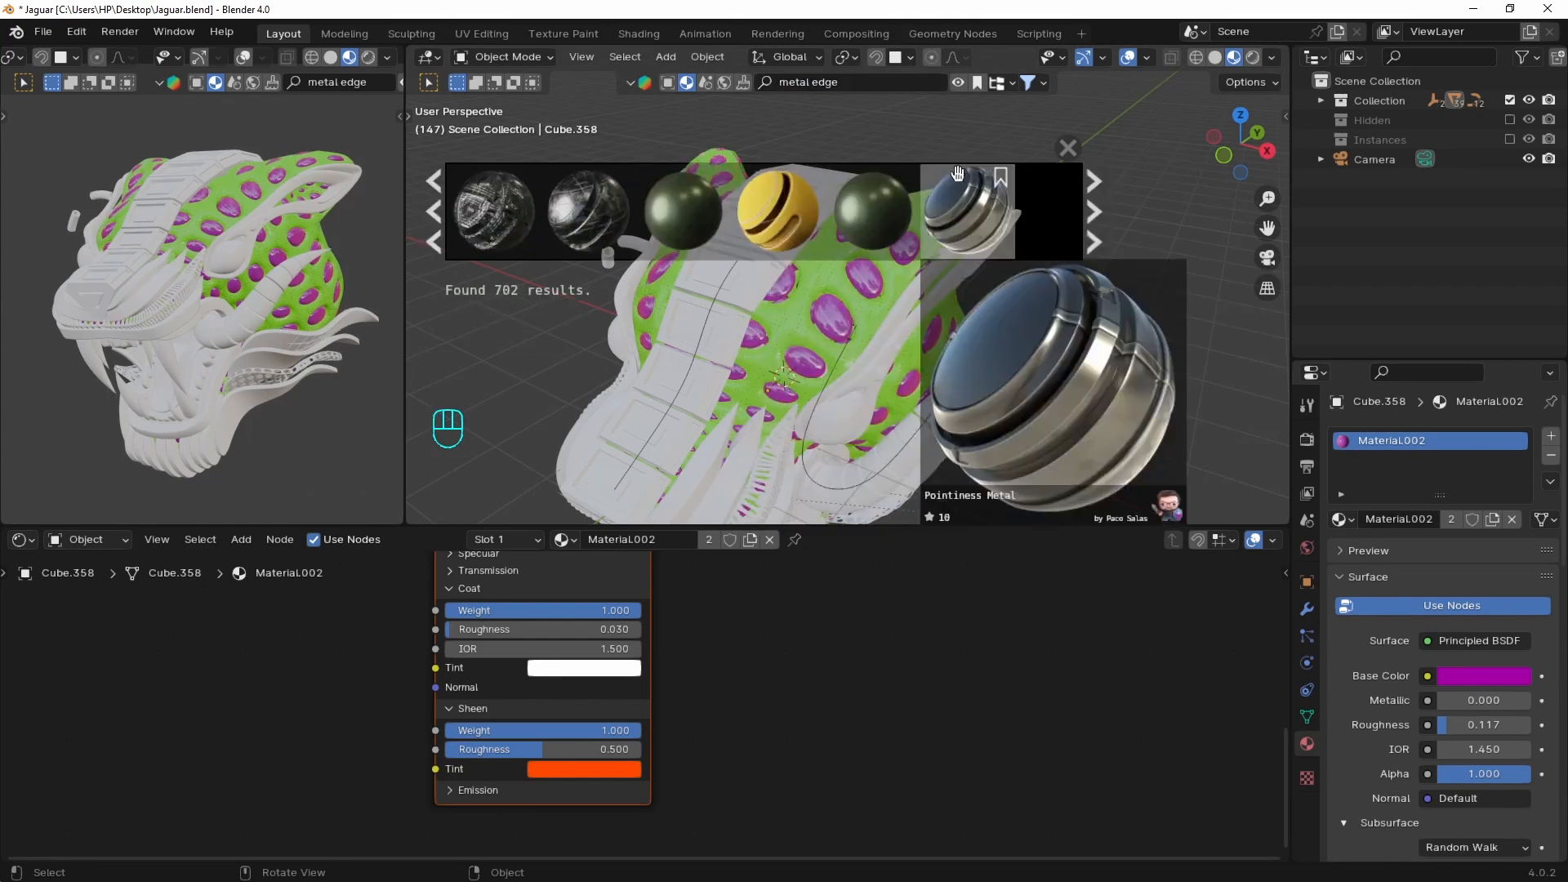
Apply the Curvature metal material from the library to the segmented armor strip along the top of the head
mouse_move(804, 241)
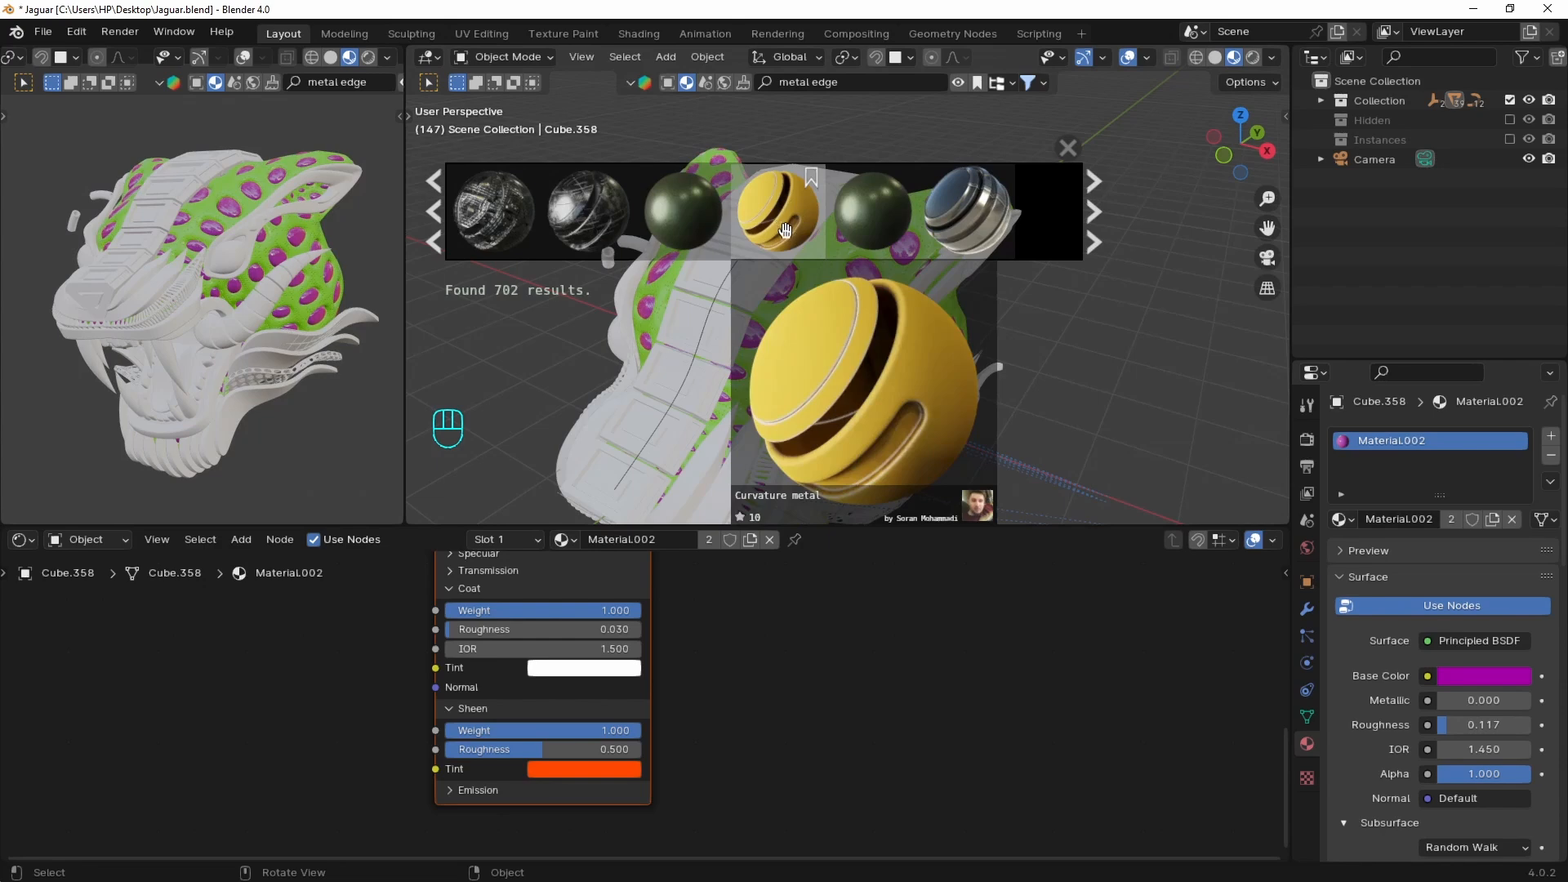
right_click(771, 219)
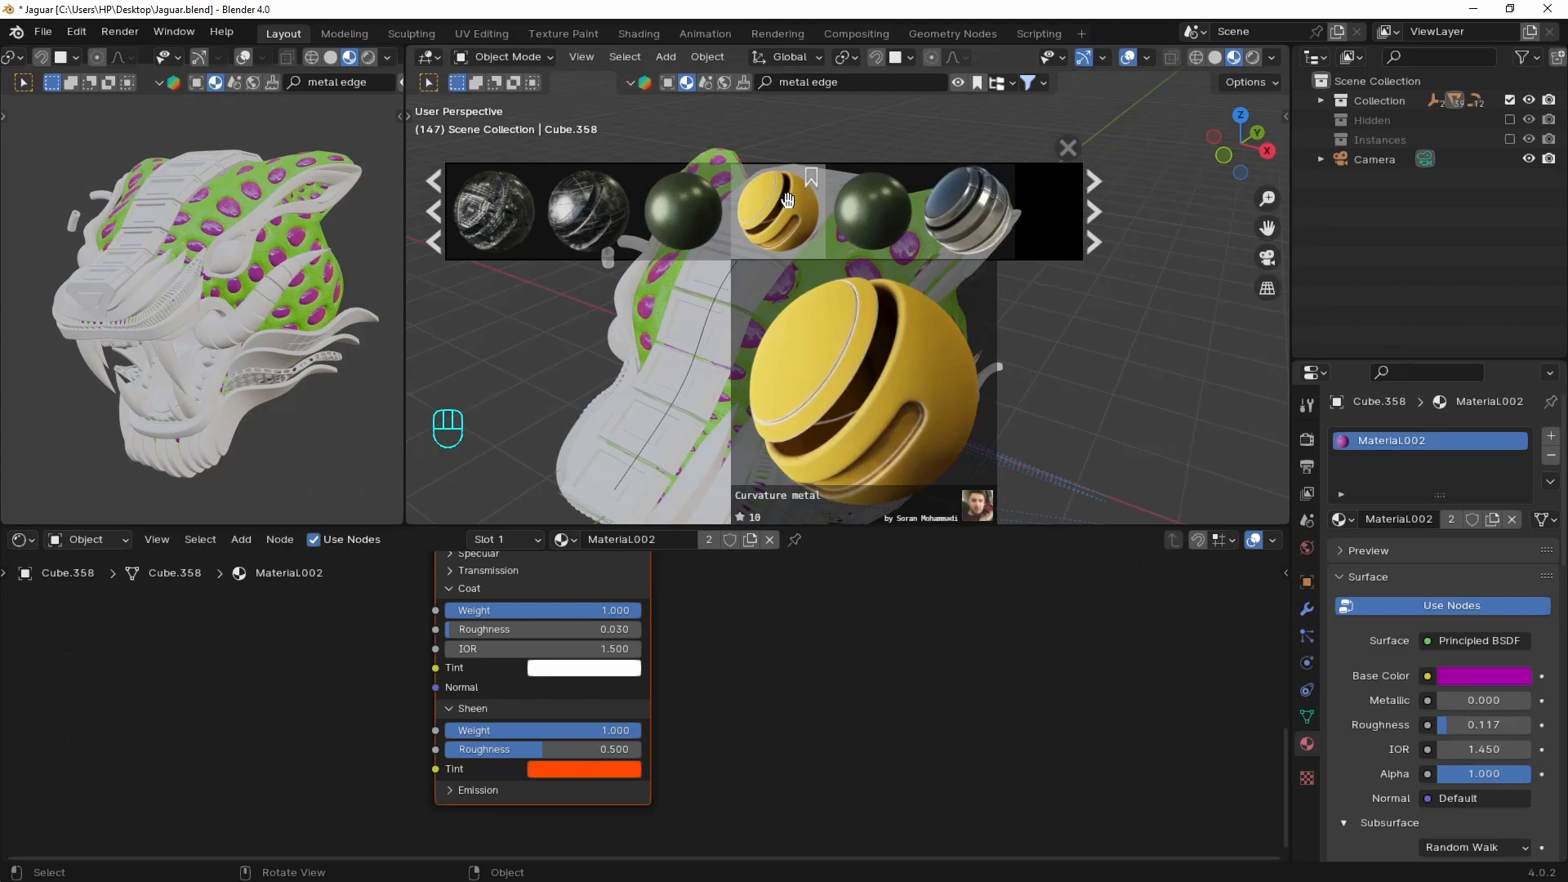
click(783, 195)
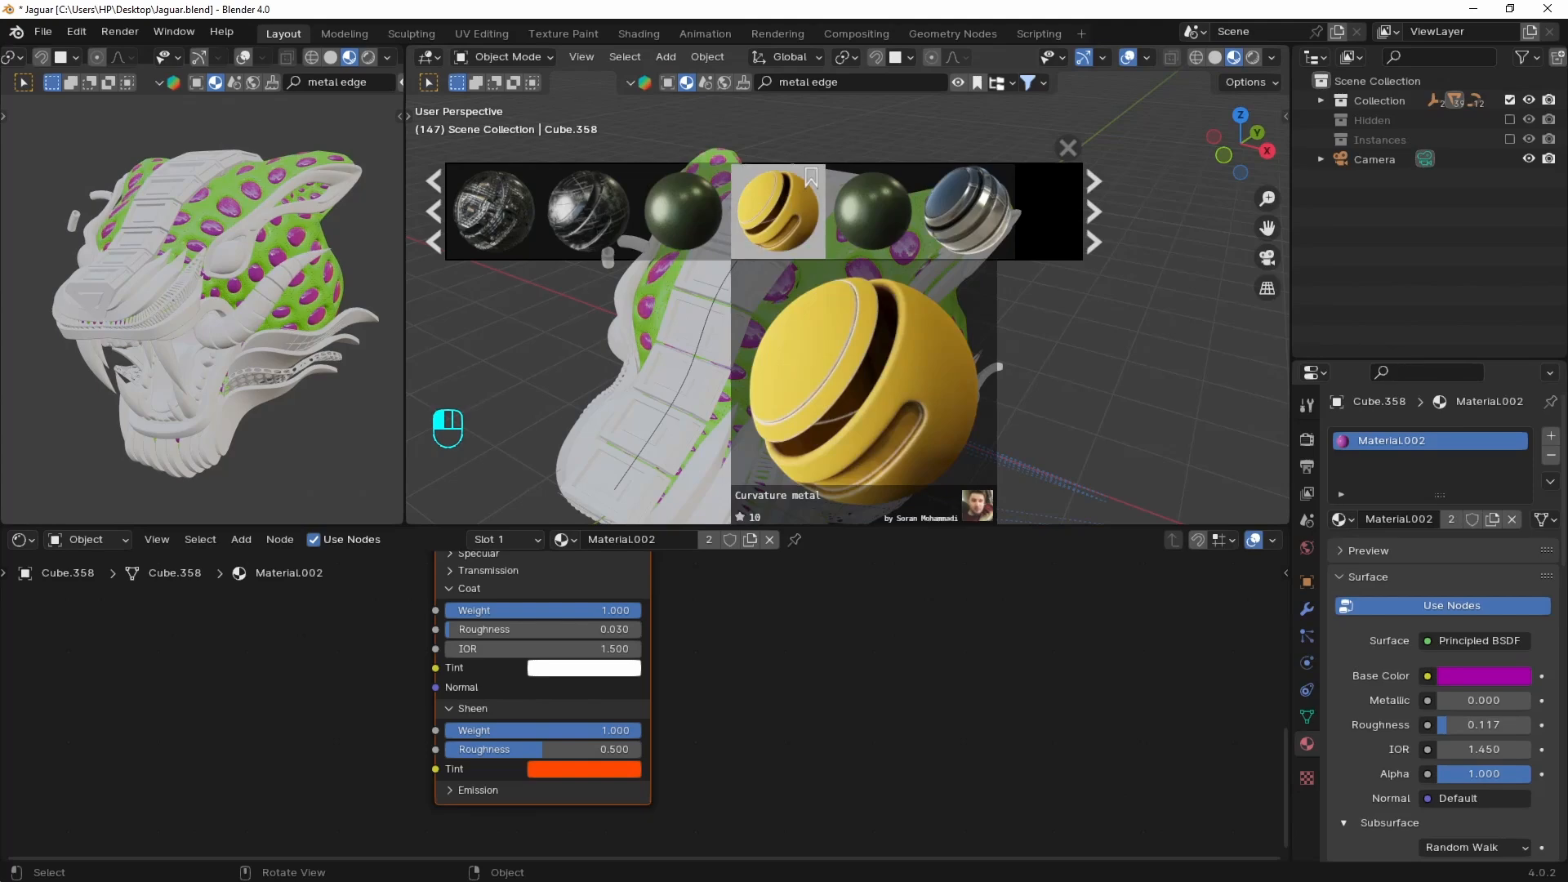
drag(783, 195, 761, 278)
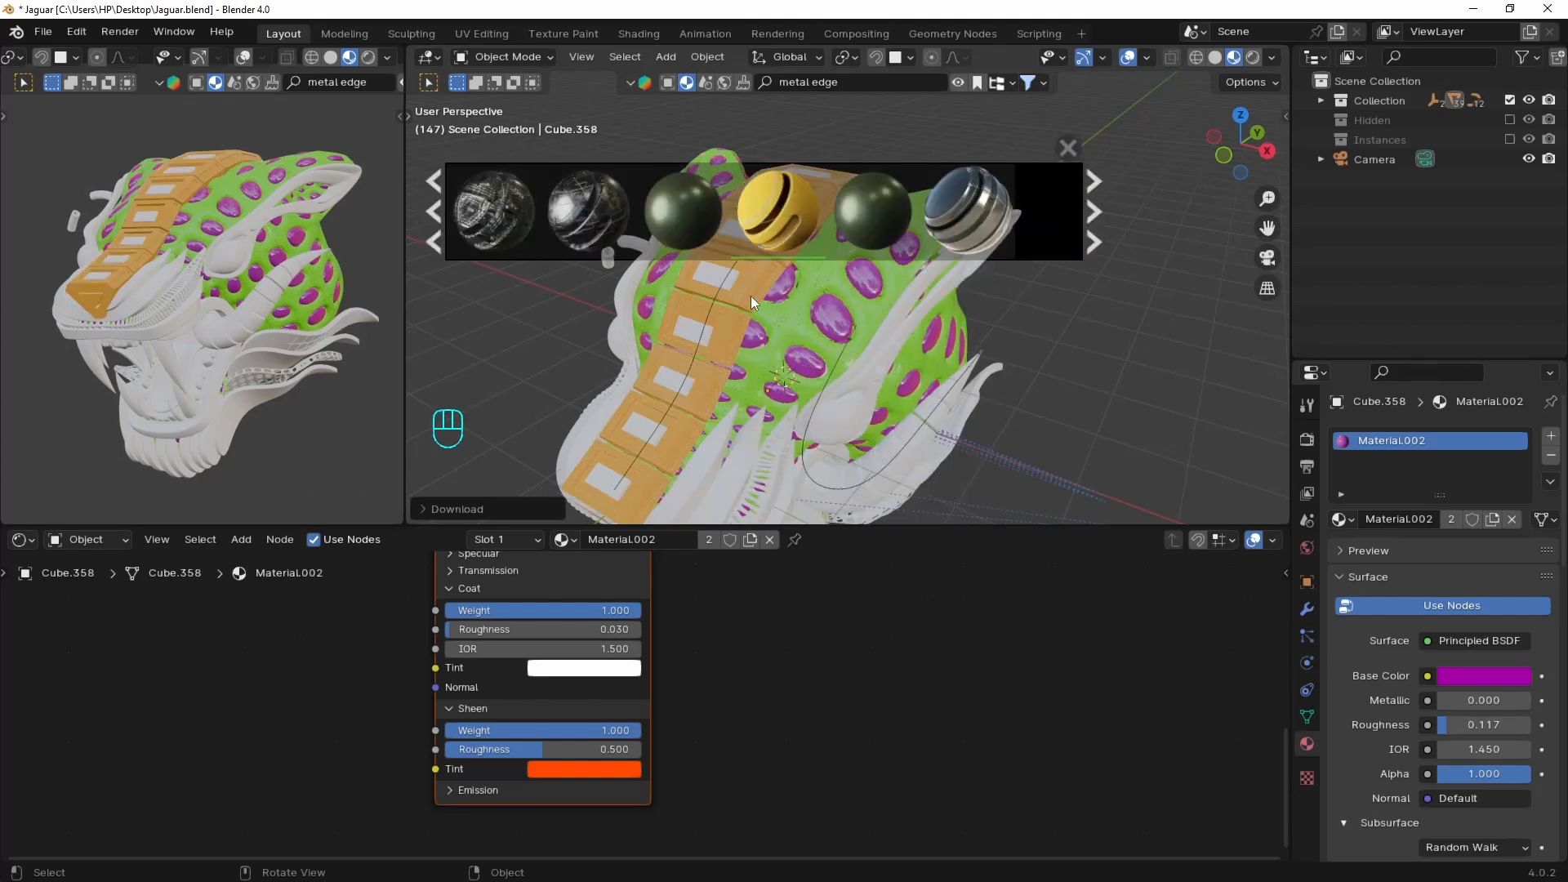
Delete the unconnected texture node above the Principled BSDF in the armor strip's material
middle_drag(756, 294, 859, 234)
scroll(803, 732, down, 4)
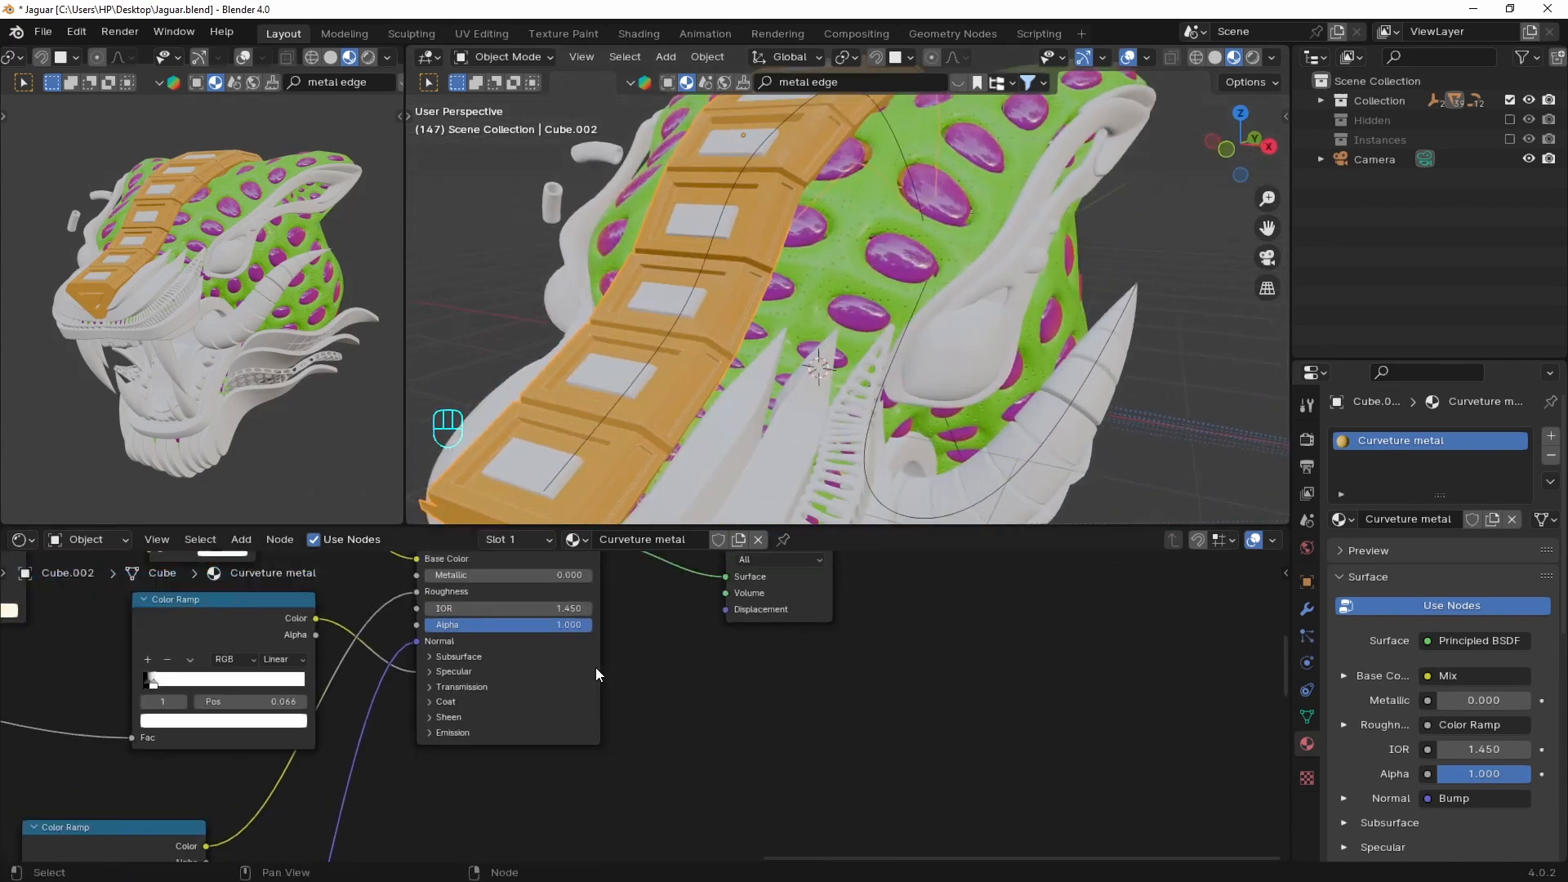
scroll(722, 733, down, 4)
middle_drag(675, 662, 807, 651)
click(804, 565)
middle_drag(819, 588, 766, 640)
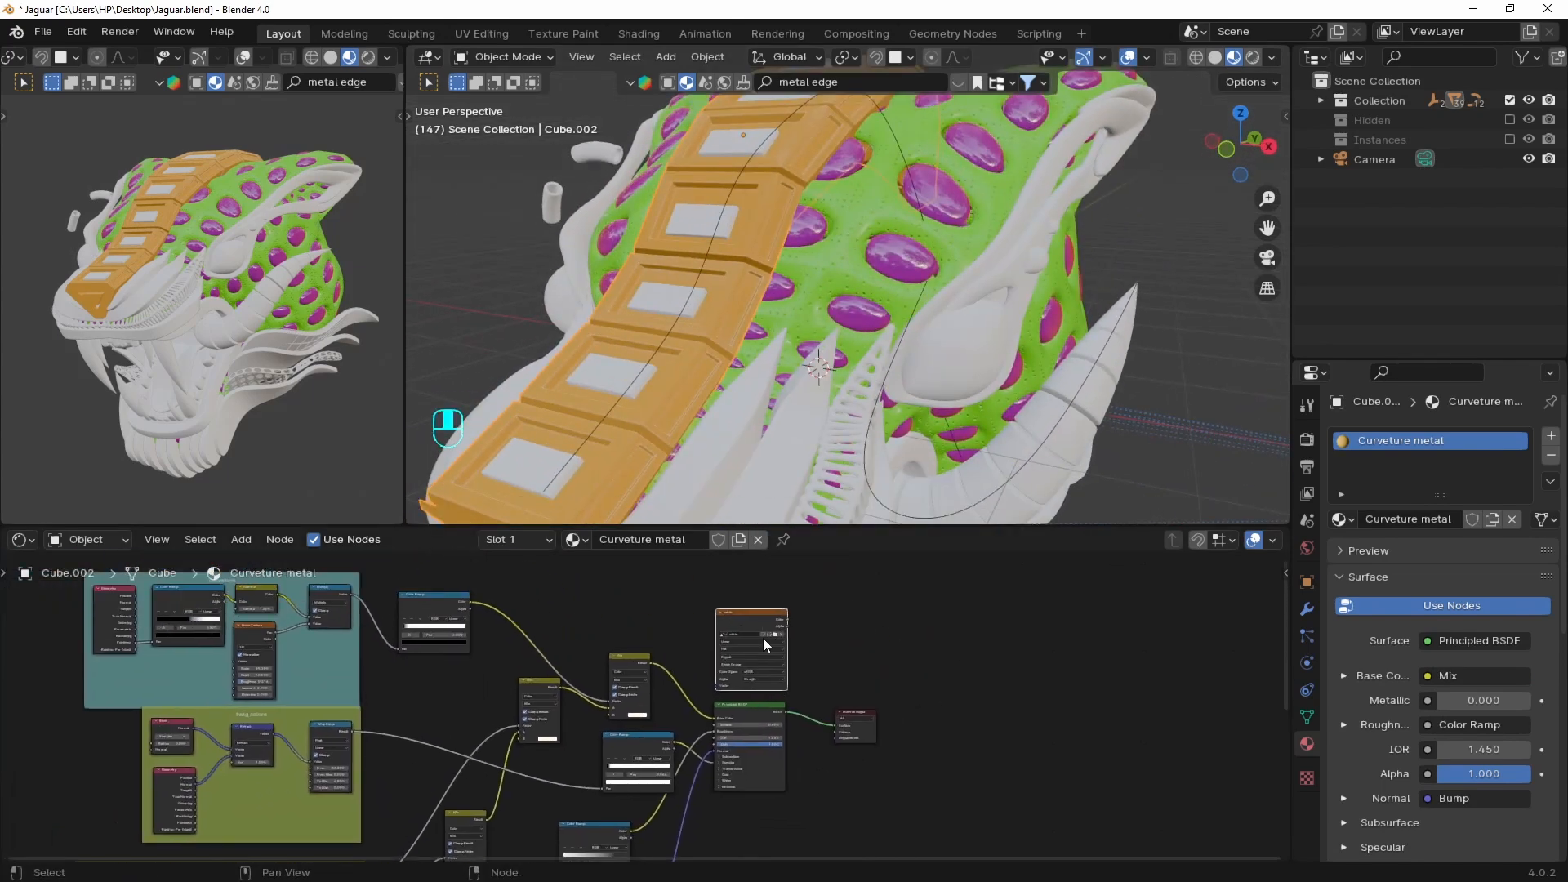
scroll(767, 640, up, 9)
drag(1057, 603, 844, 636)
middle_drag(915, 614, 836, 668)
key(x)
Enlarge the node editing area and examine the metal material's curvature, edge and ambient node groups and the Mix and Color Ramp nodes they feed
scroll(652, 714, down, 7)
scroll(735, 645, down, 3)
middle_drag(654, 717, 722, 624)
scroll(723, 624, up, 3)
scroll(727, 627, up, 5)
scroll(736, 657, down, 9)
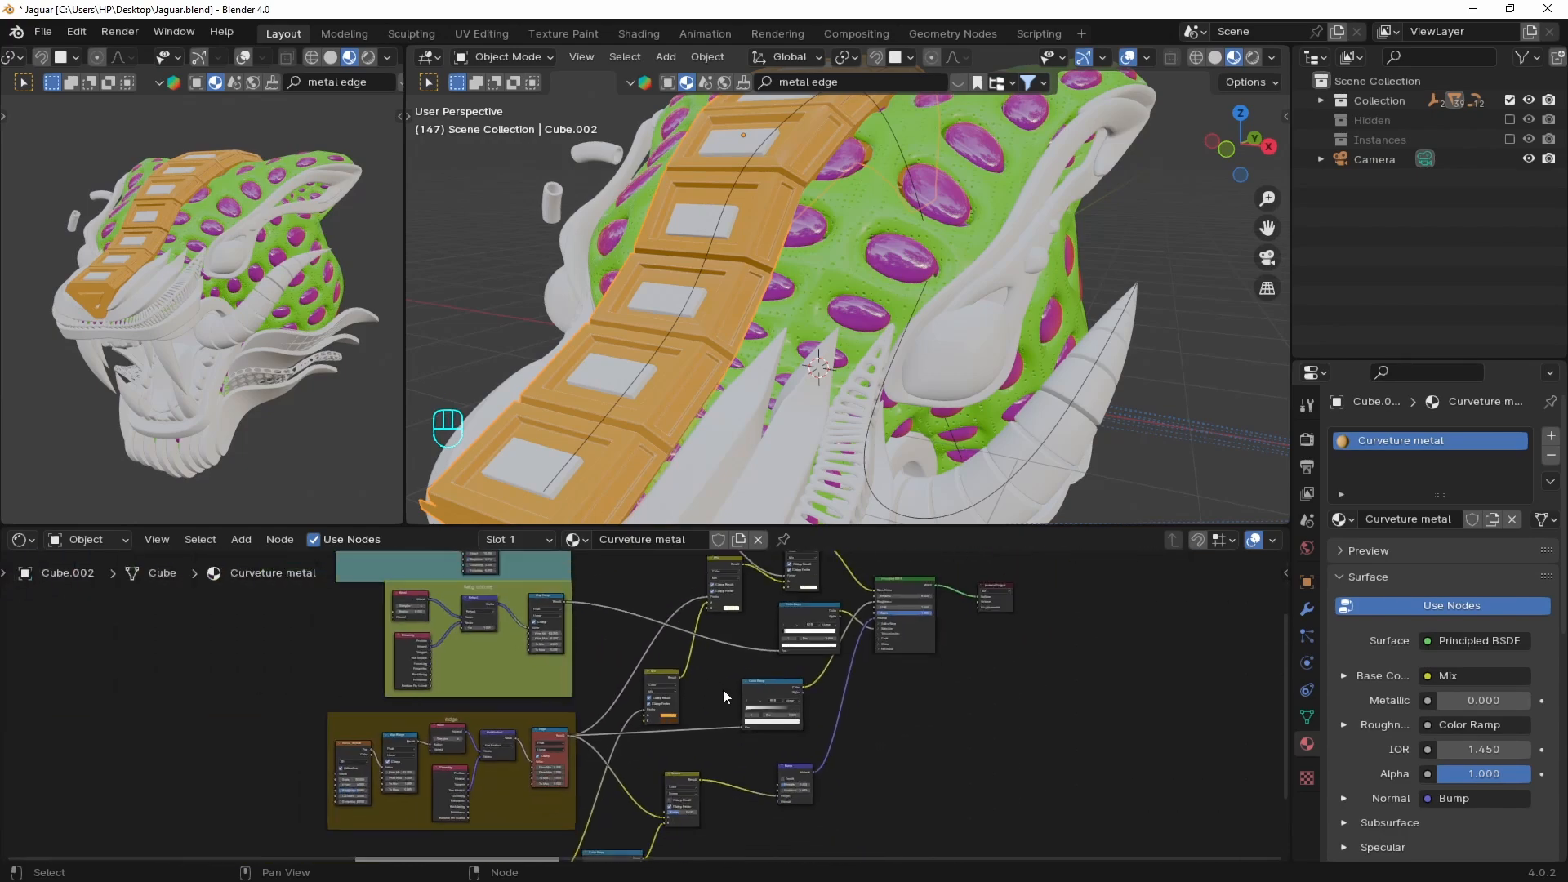
drag(772, 527, 772, 237)
scroll(844, 612, up, 4)
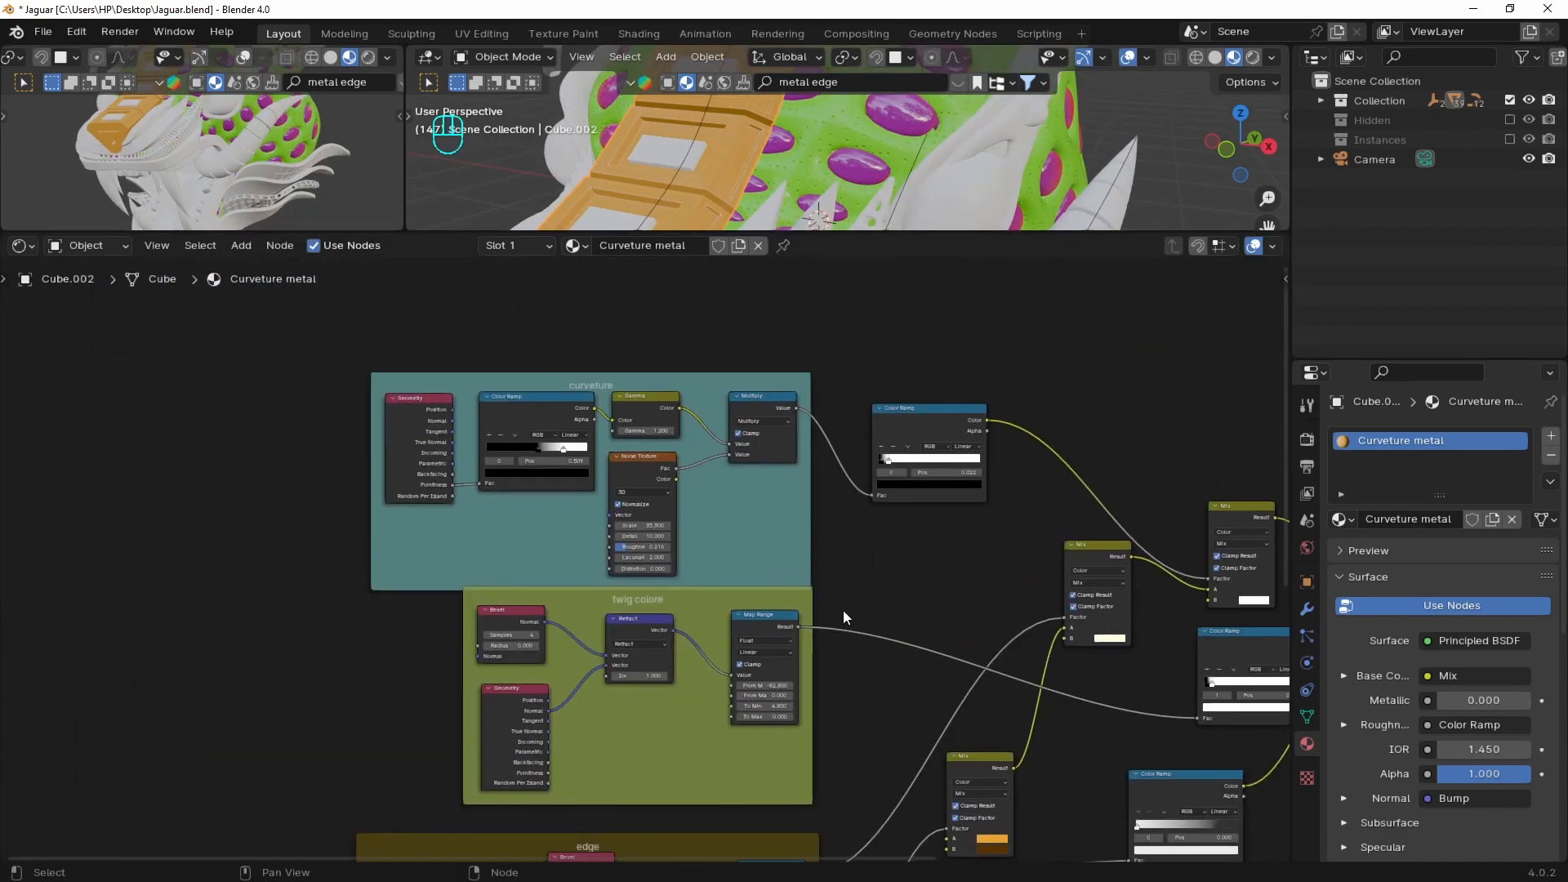
middle_drag(809, 589, 659, 445)
scroll(502, 499, down, 2)
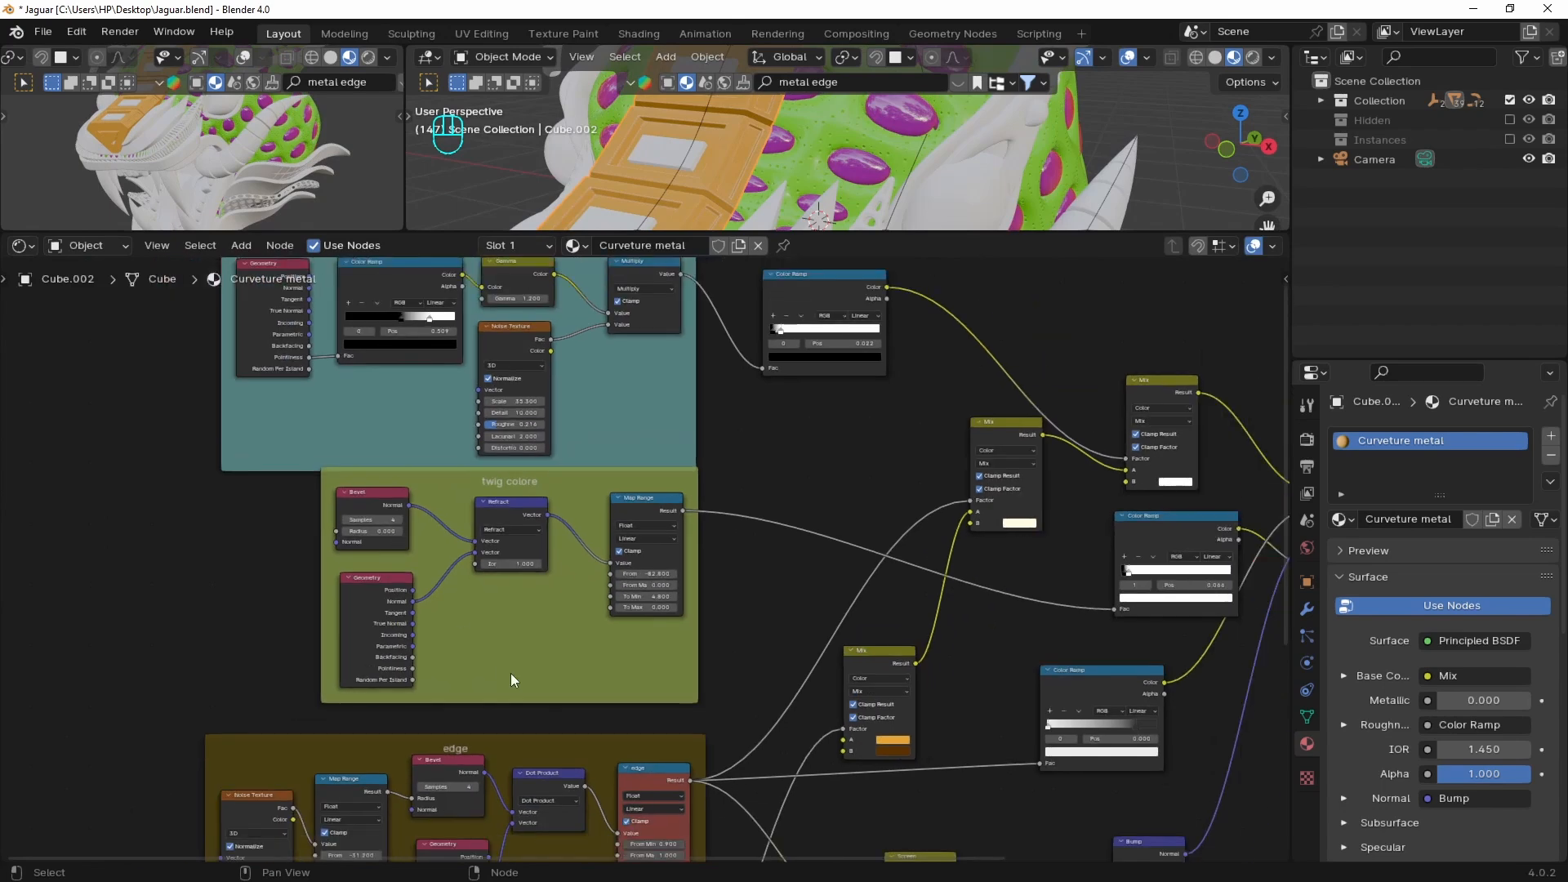
middle_drag(511, 678, 405, 423)
scroll(458, 561, down, 2)
scroll(458, 563, up, 1)
middle_drag(389, 836, 374, 738)
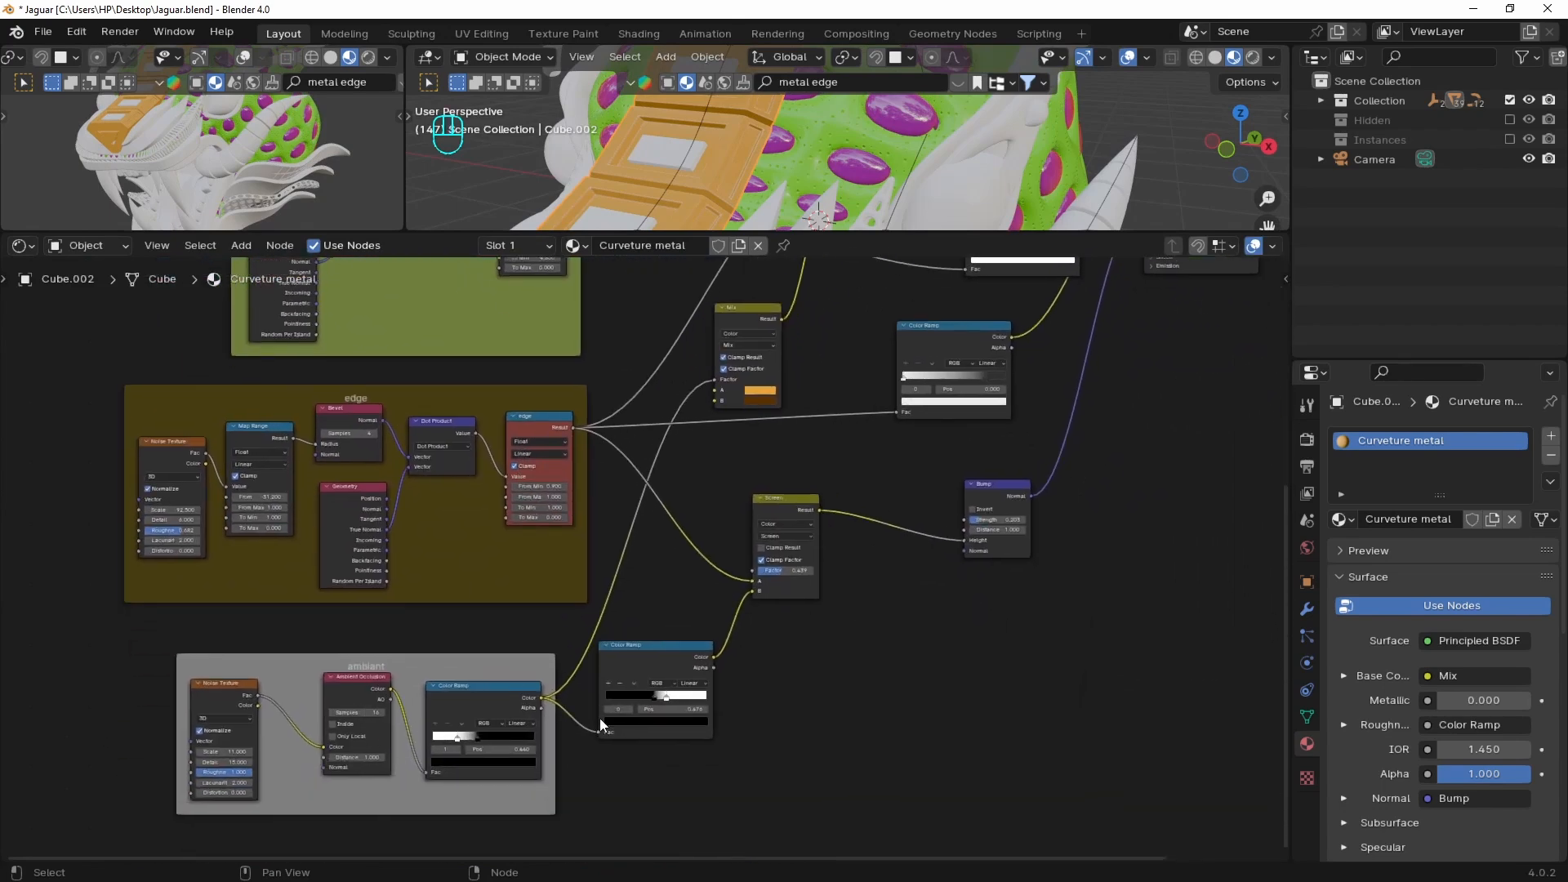
middle_drag(987, 334, 846, 524)
scroll(645, 594, up, 2)
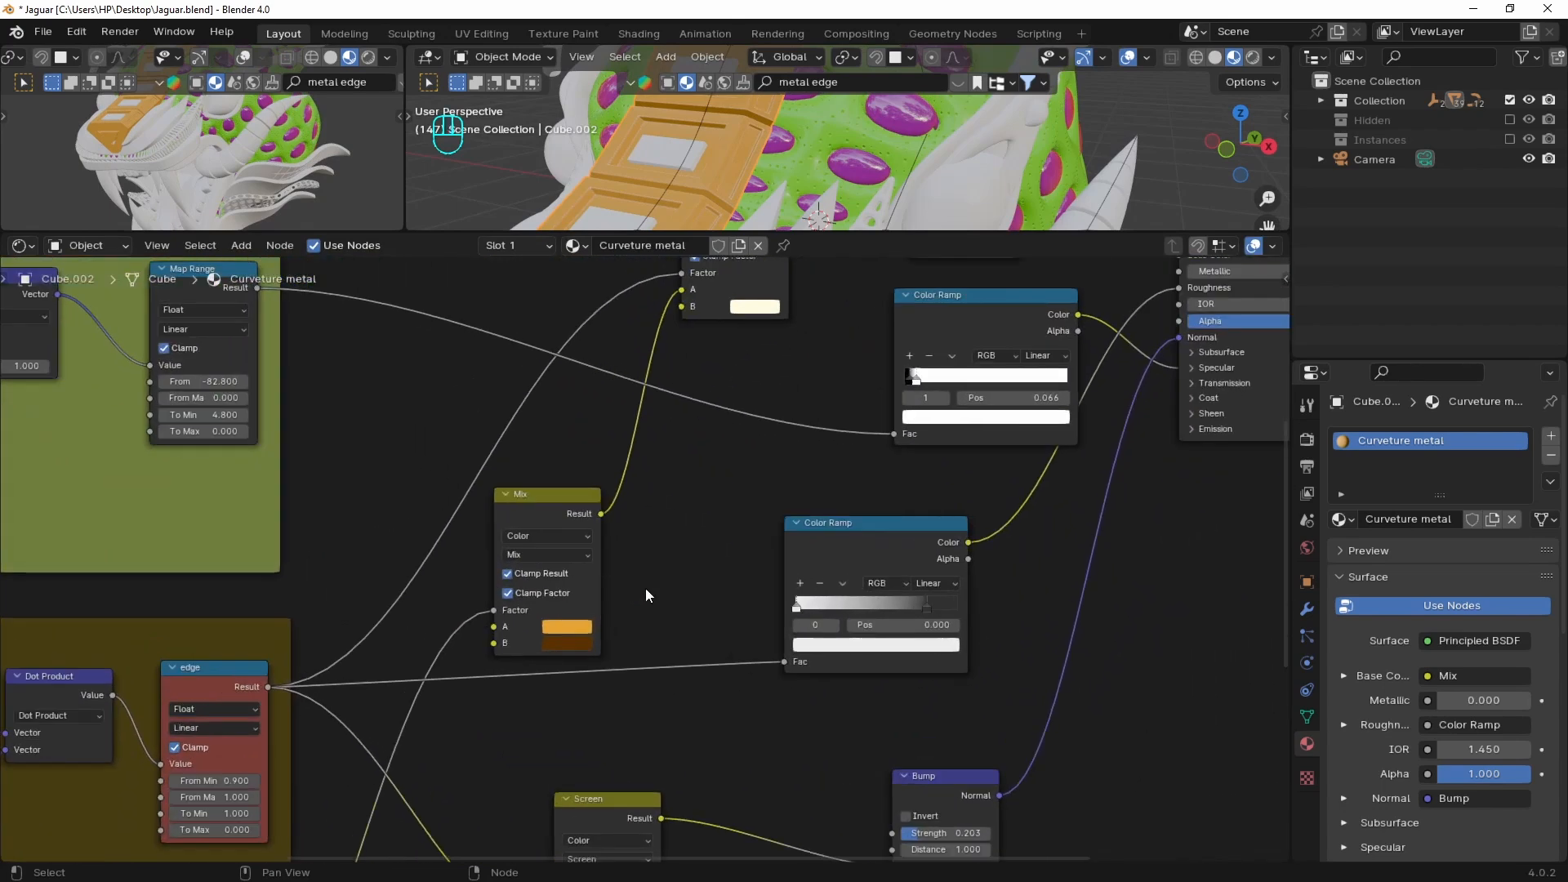
Recolor the metal's Mix node: A to cyan (hue 0.476, value 0.791) and B to navy blue (hue 0.649, value 0.105)
click(577, 625)
drag(649, 409, 612, 386)
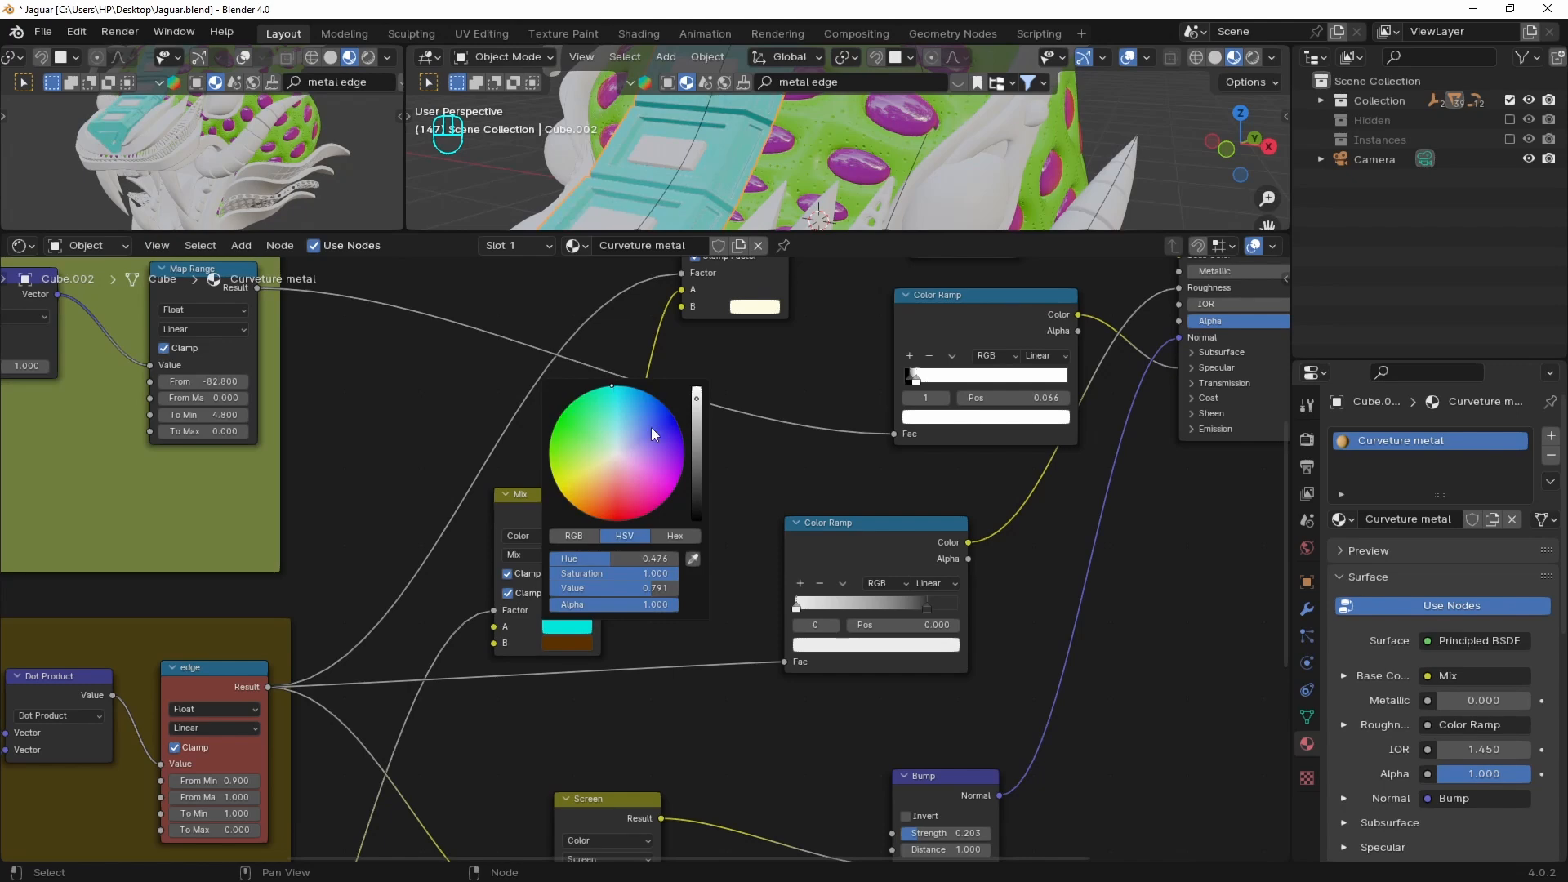
click(567, 642)
drag(622, 509, 662, 419)
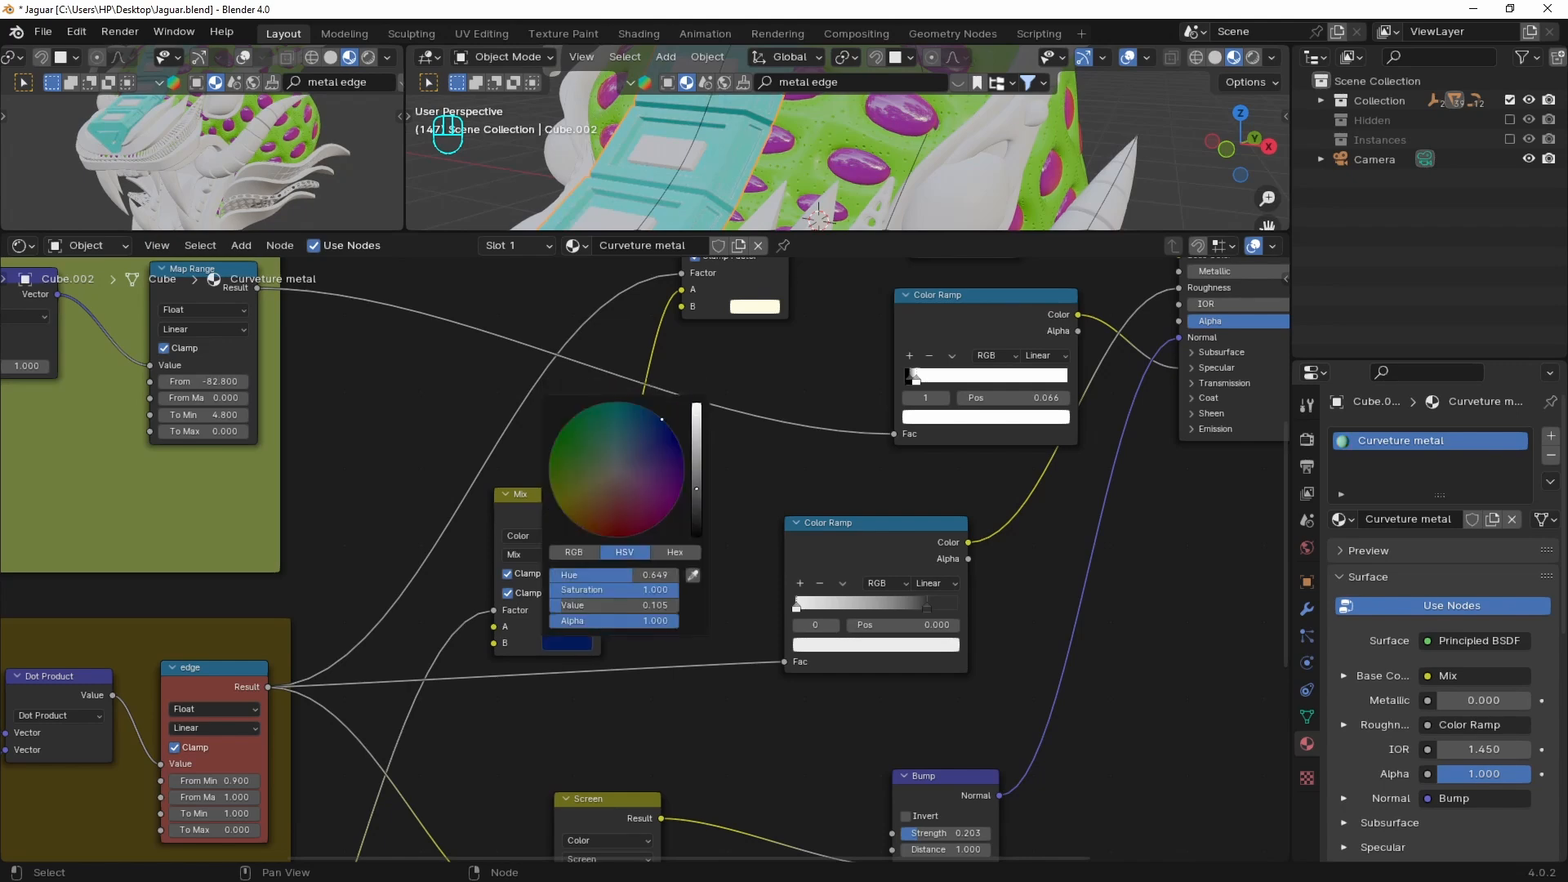
scroll(816, 445, down, 1)
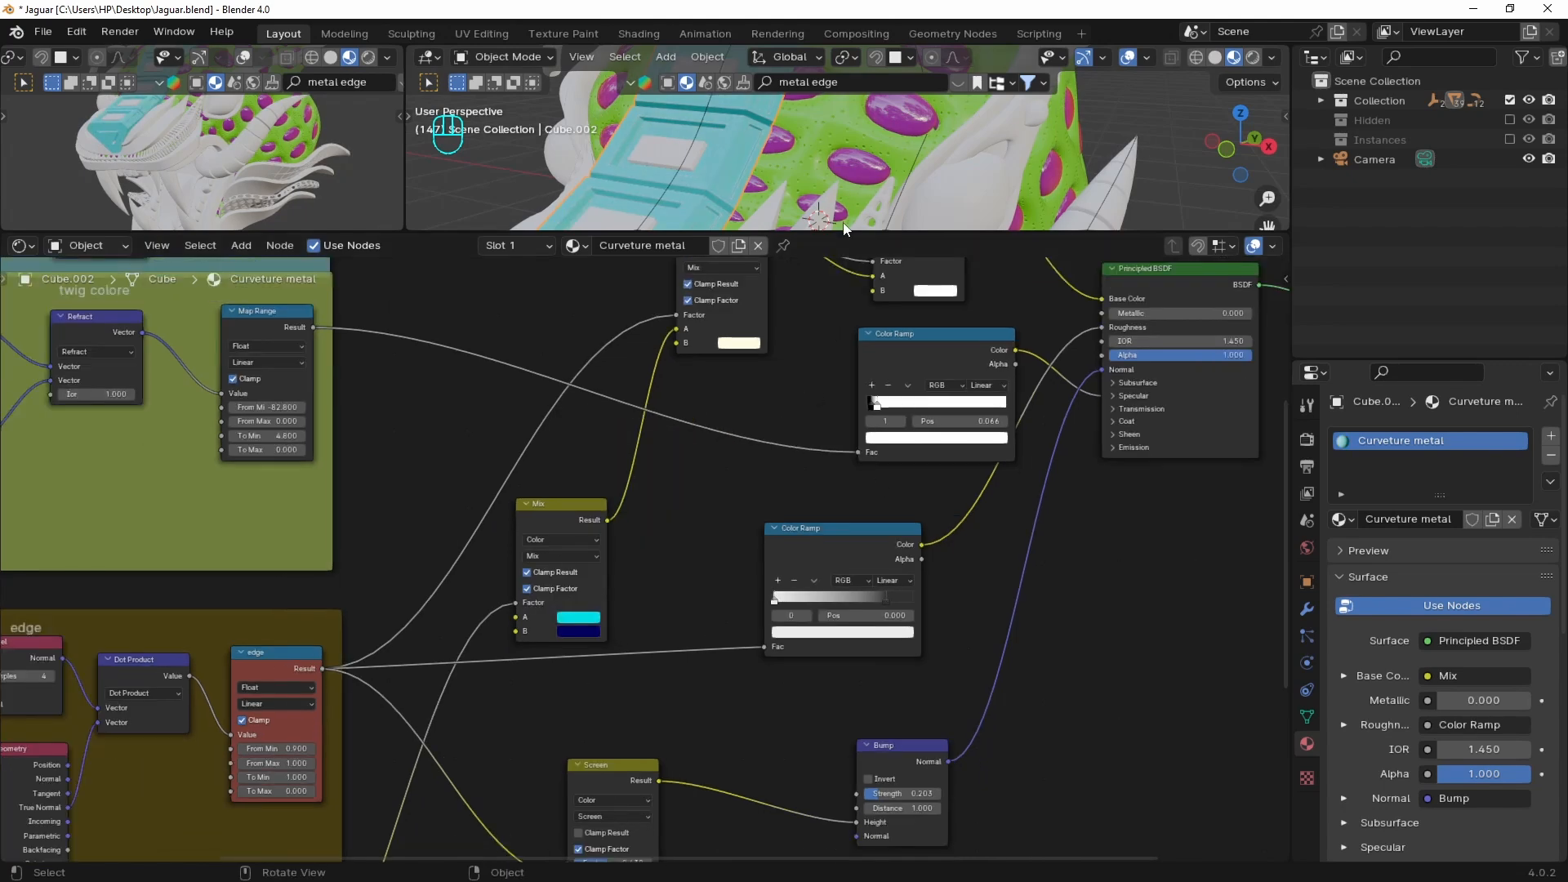
Enlarge the 3D view and give the rectangular plates inset in the armor strip a new material with Metallic 1.000
drag(867, 235, 838, 533)
middle_drag(730, 735, 815, 691)
scroll(710, 604, down, 1)
middle_drag(692, 396, 687, 367)
scroll(684, 360, down, 1)
click(677, 329)
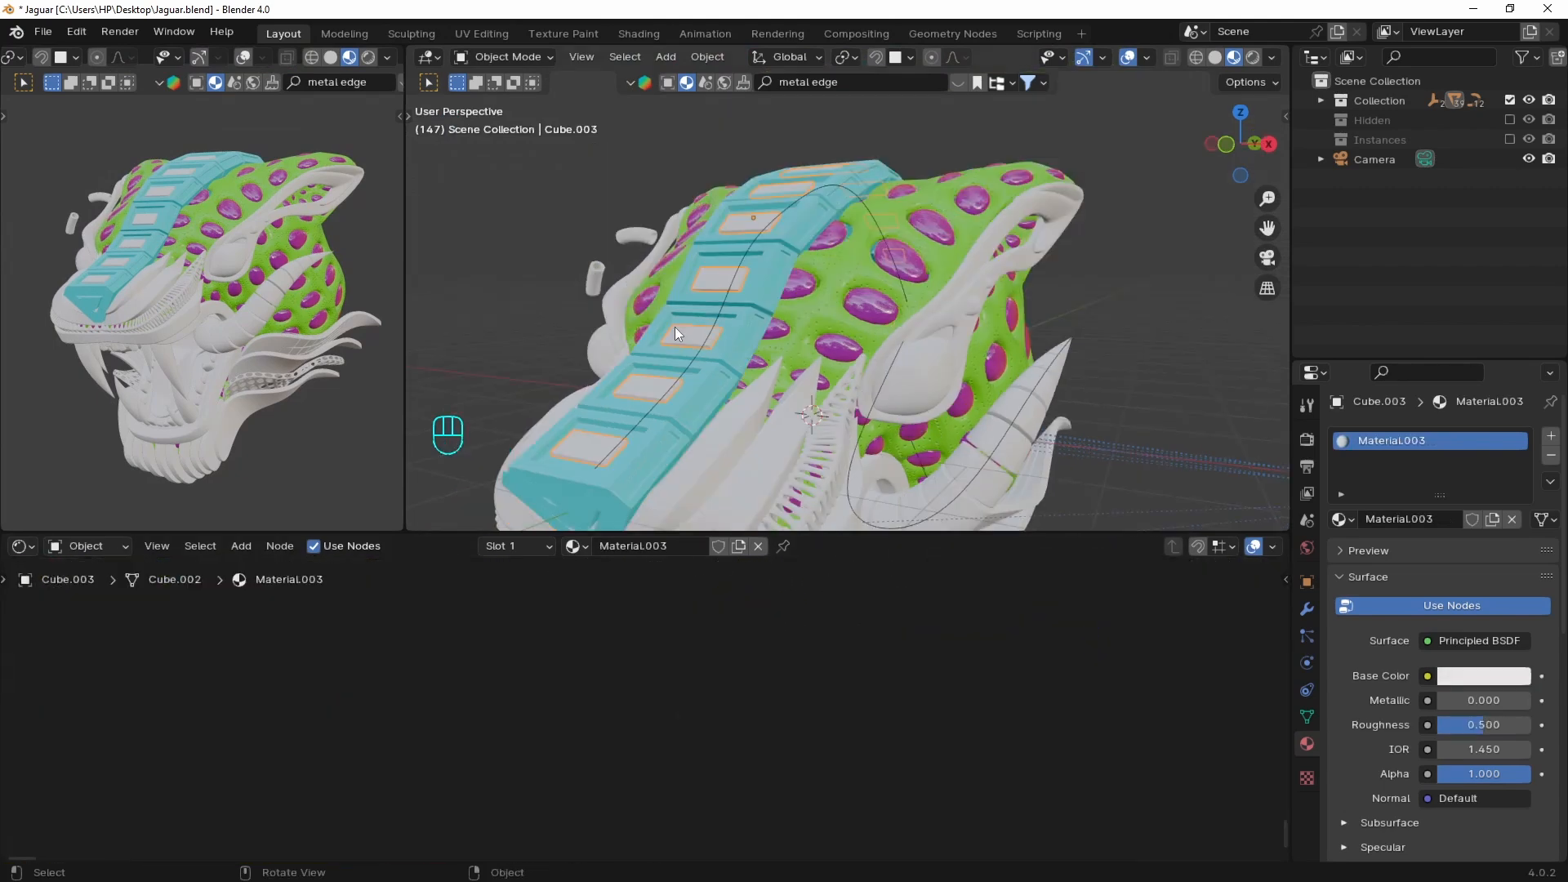
key(Home)
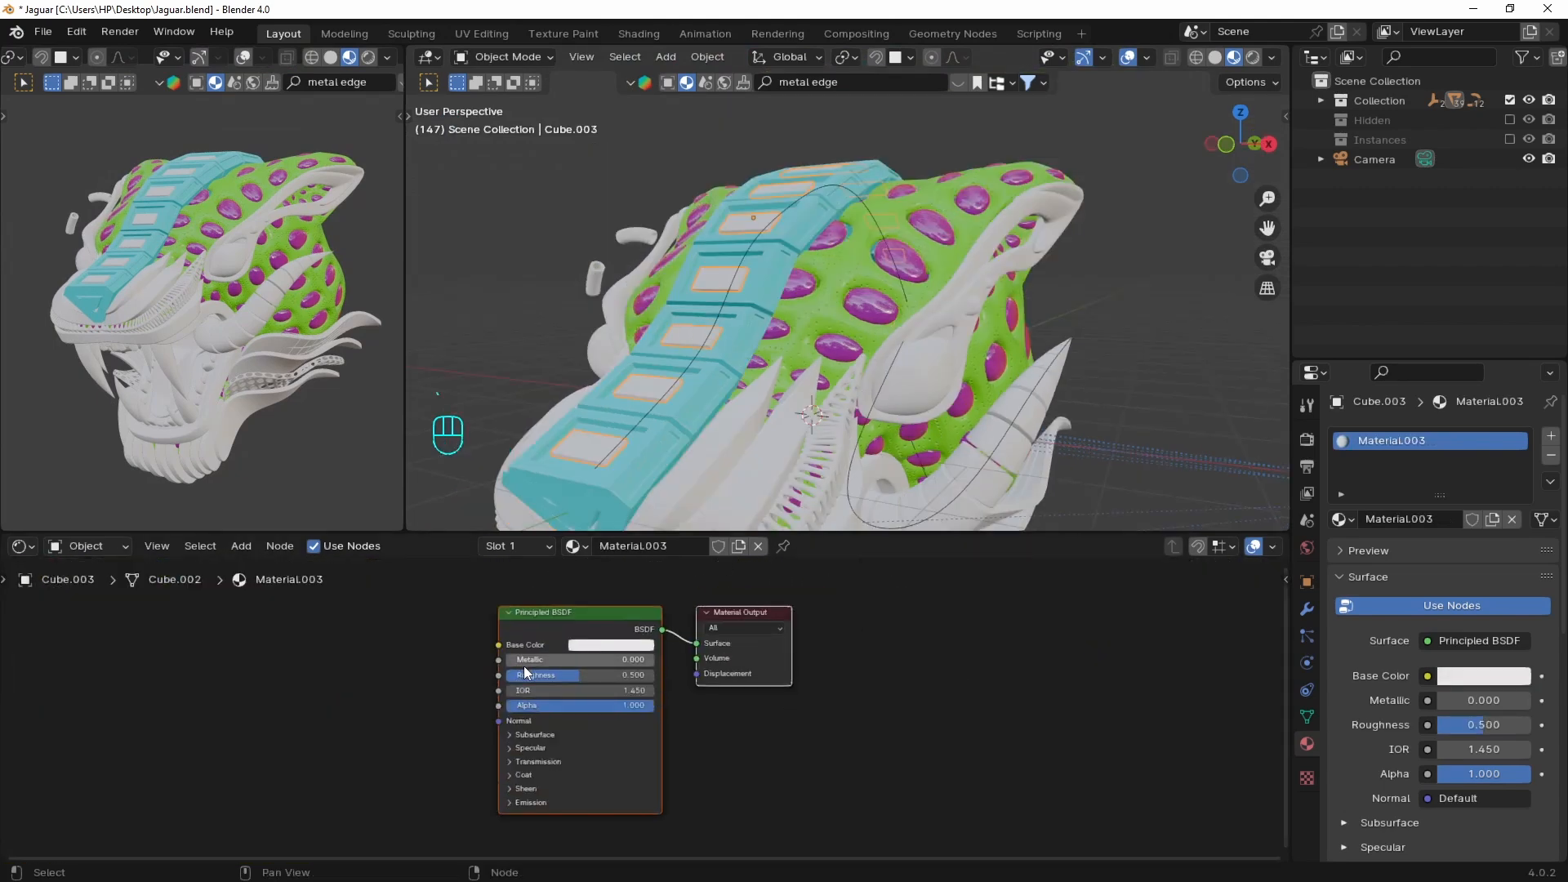
drag(523, 660, 654, 659)
Add a Voronoi Texture with Mapping and Texture Coordinate nodes to the plates' material
middle_drag(327, 678, 458, 674)
key(shift+a)
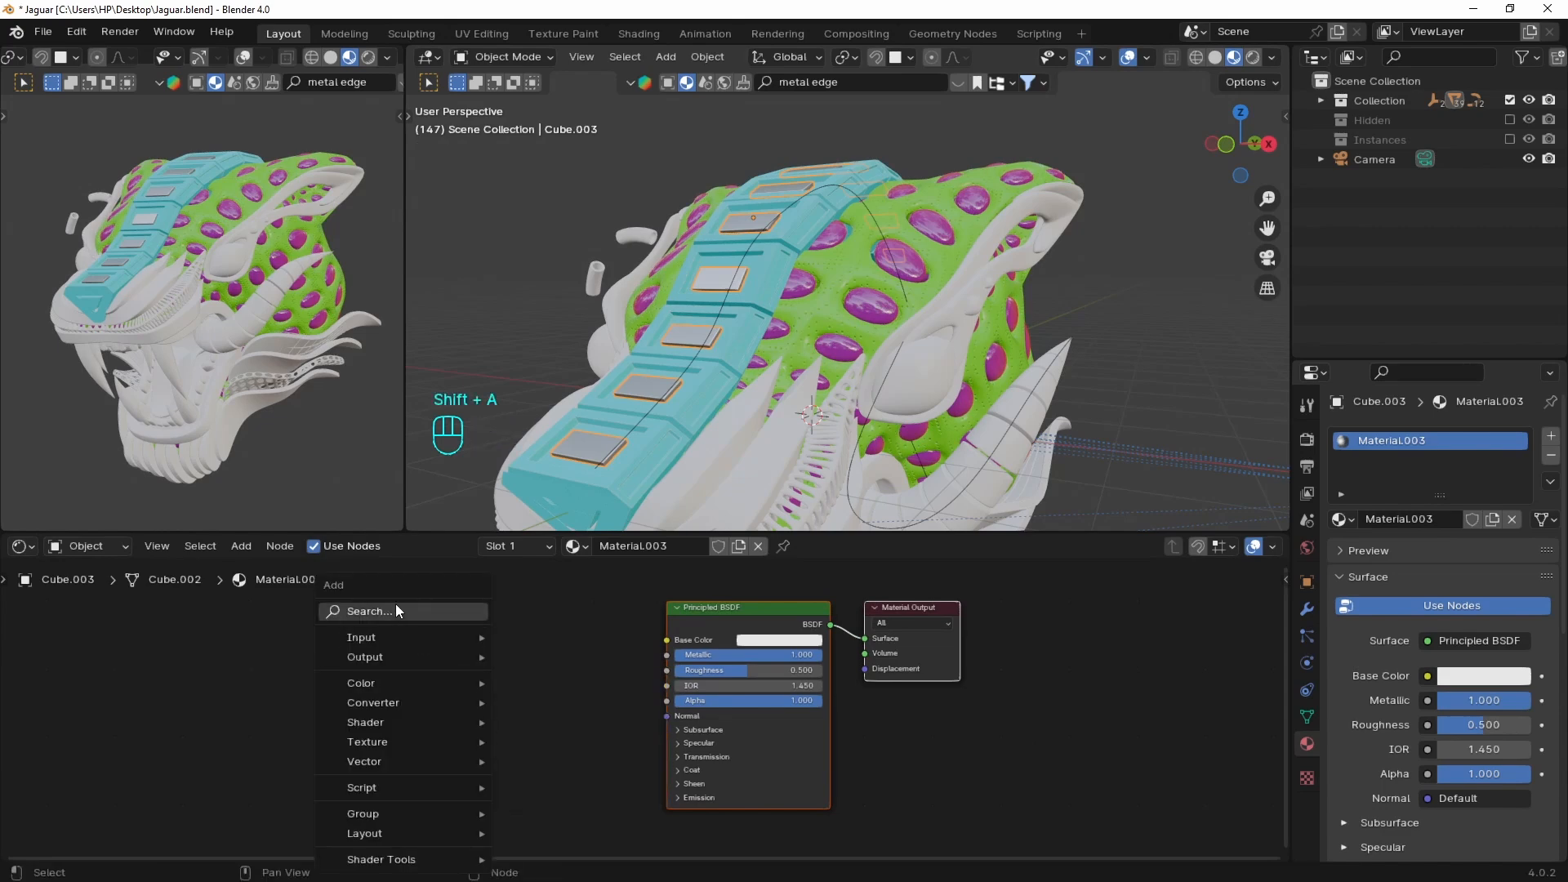
text(vor)
click(498, 698)
click(369, 683)
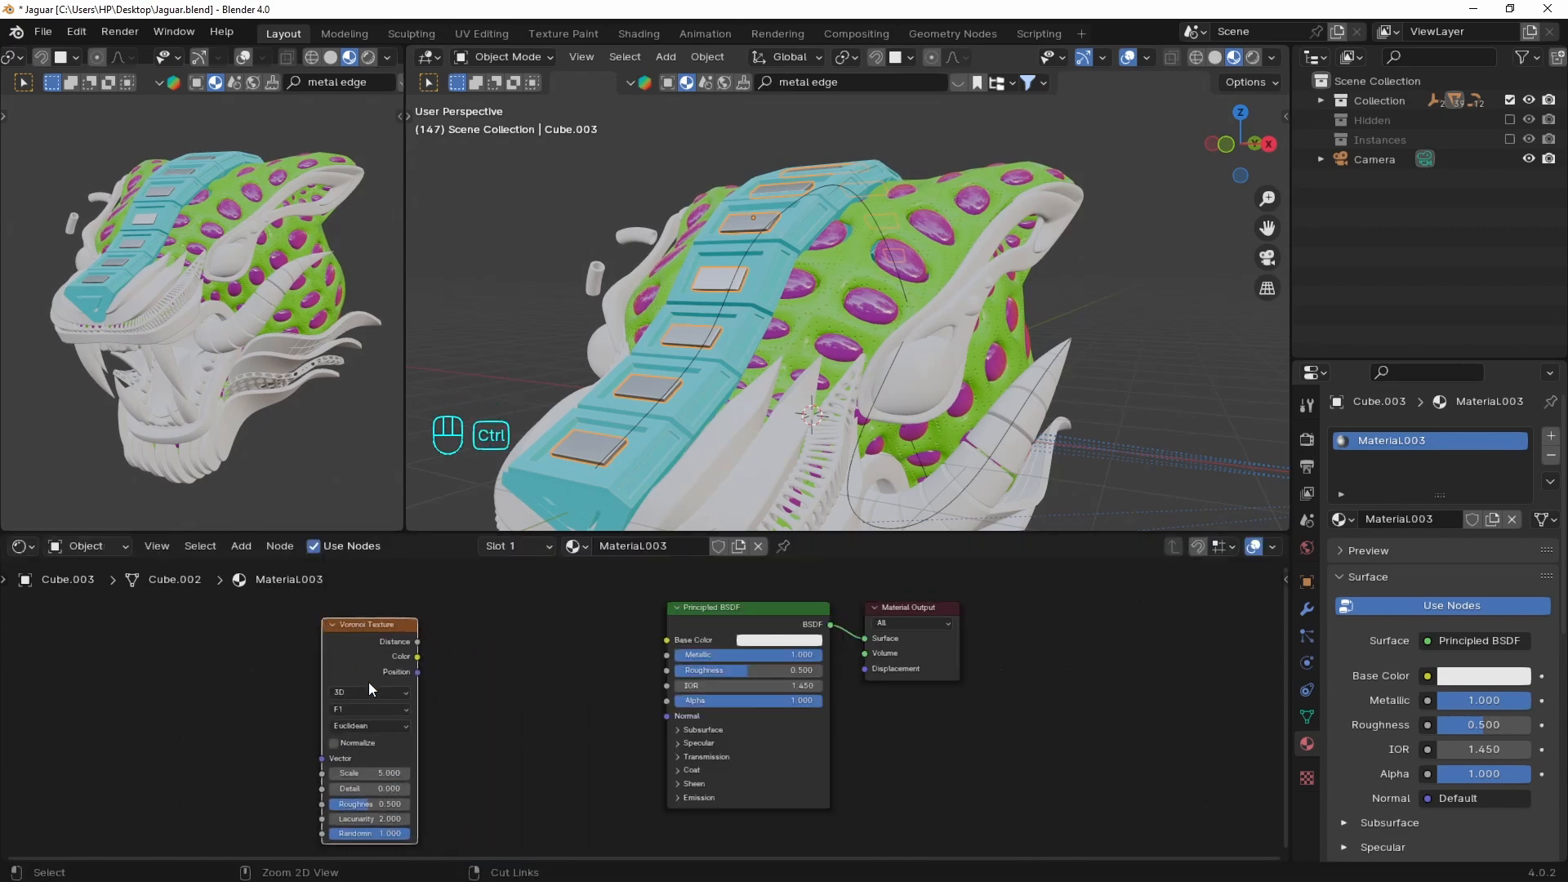
key(ctrl+t)
drag(213, 699, 242, 691)
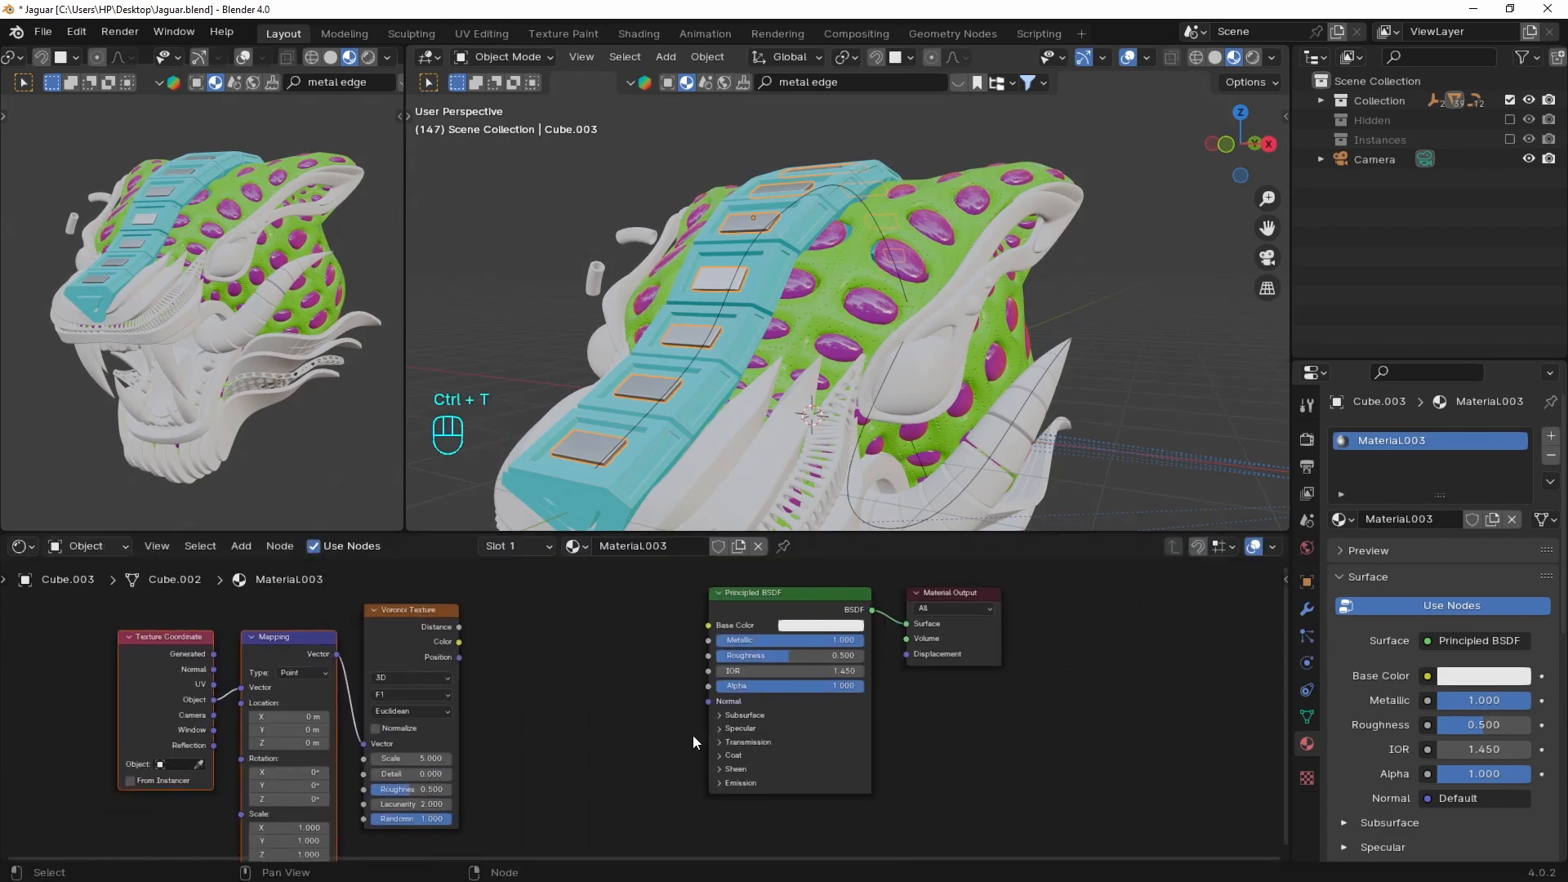
Add a Color Ramp and route the Voronoi Distance through it into the plates' Principled BSDF Roughness
key(shift+a)
text(colo)
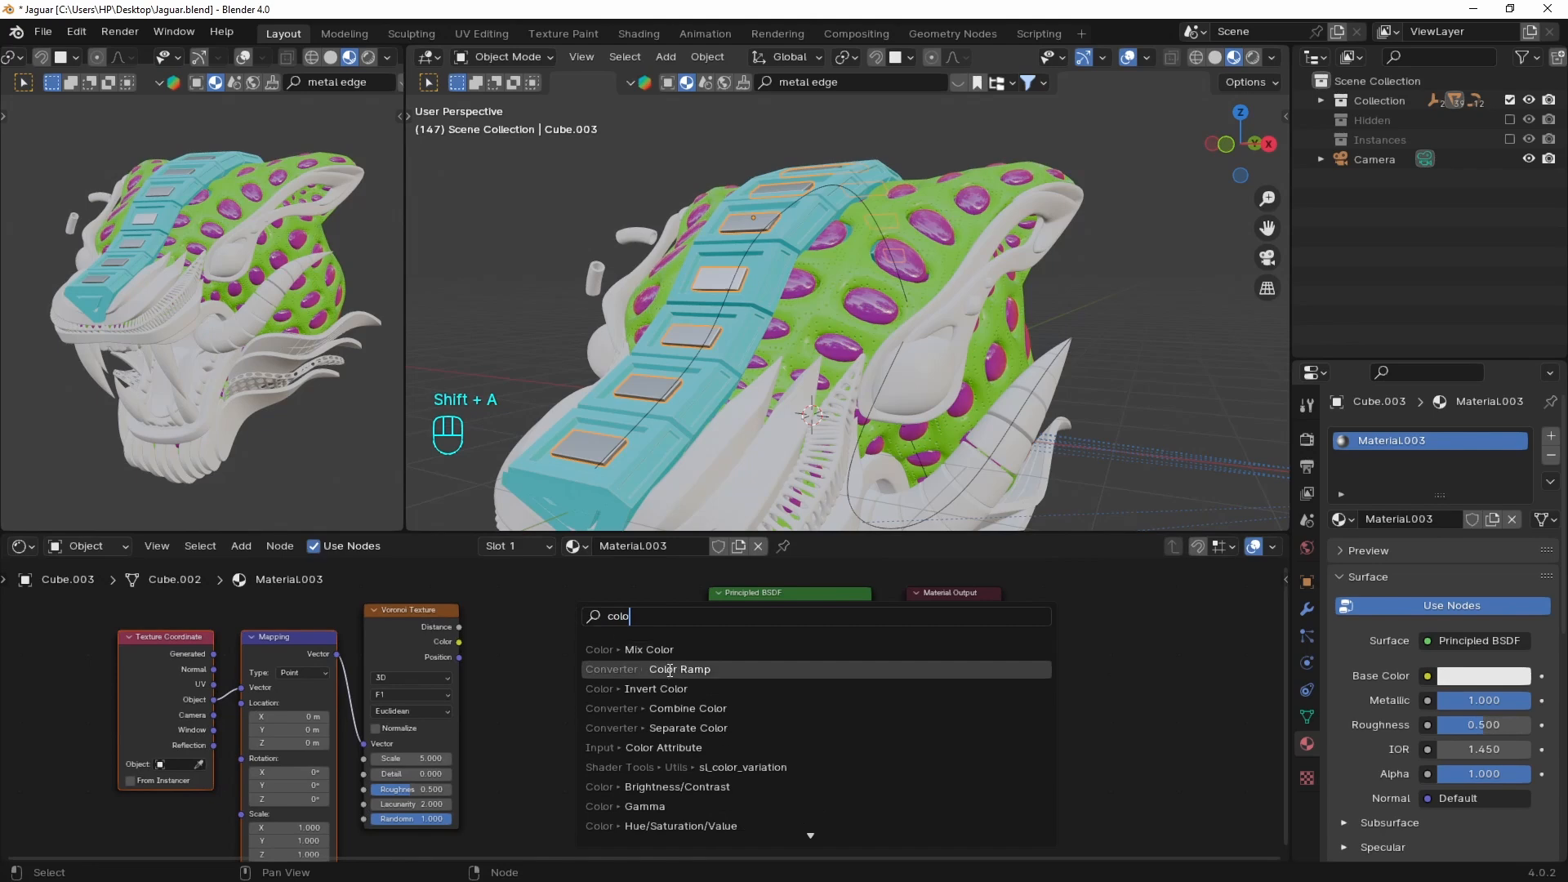
click(670, 669)
click(511, 694)
drag(459, 627, 709, 658)
drag(603, 735, 605, 658)
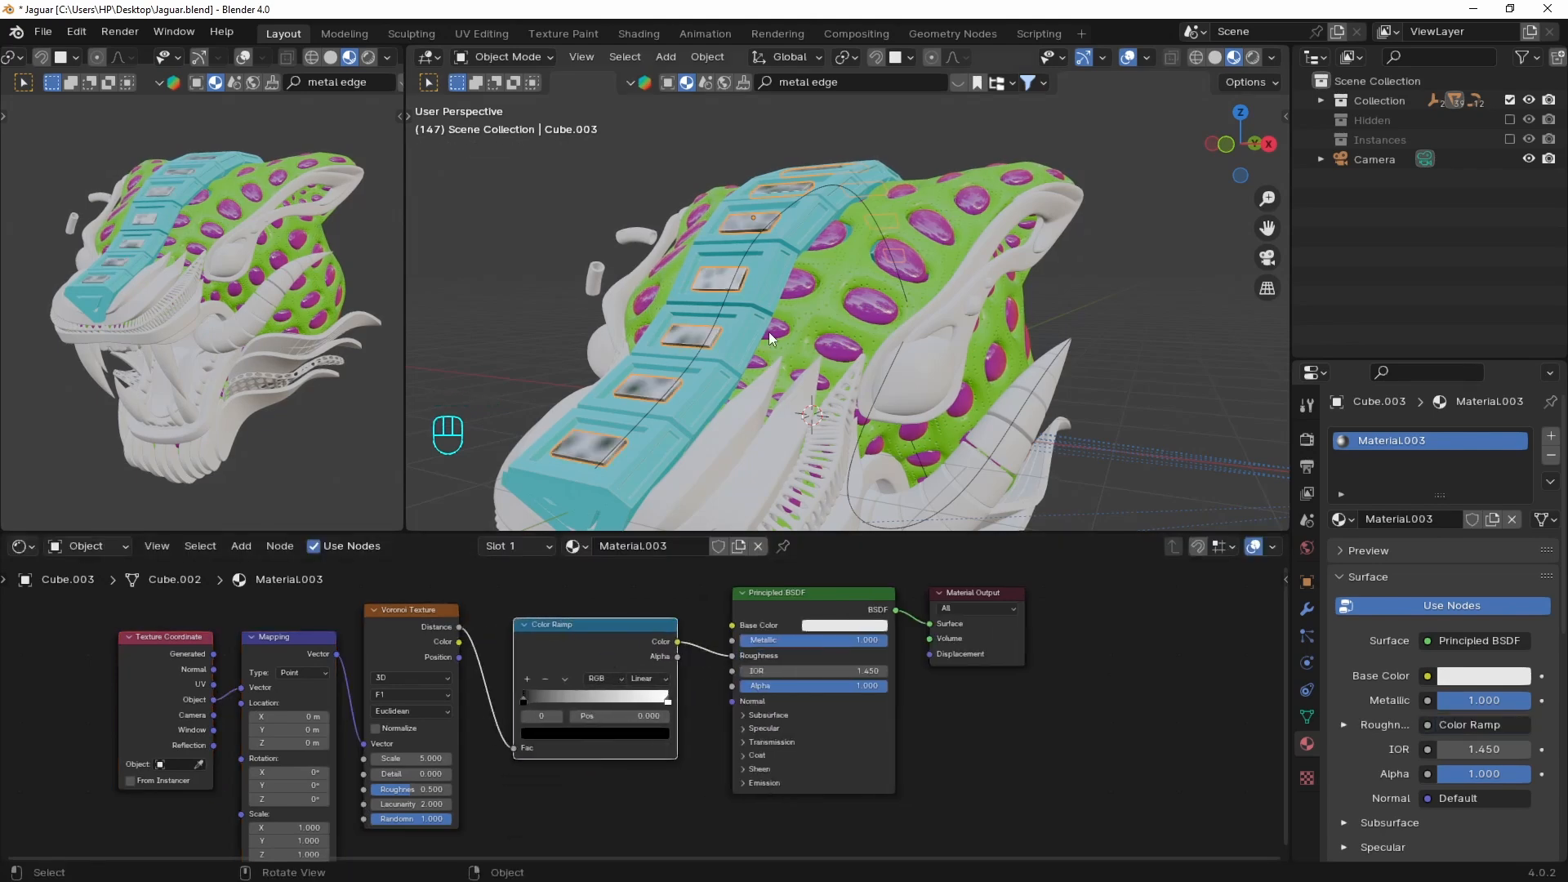
middle_drag(768, 331, 807, 310)
Preview the Color Ramp output on the plates and switch the Voronoi Texture's distance metric to Chebychev
ctrl+shift+click(628, 629)
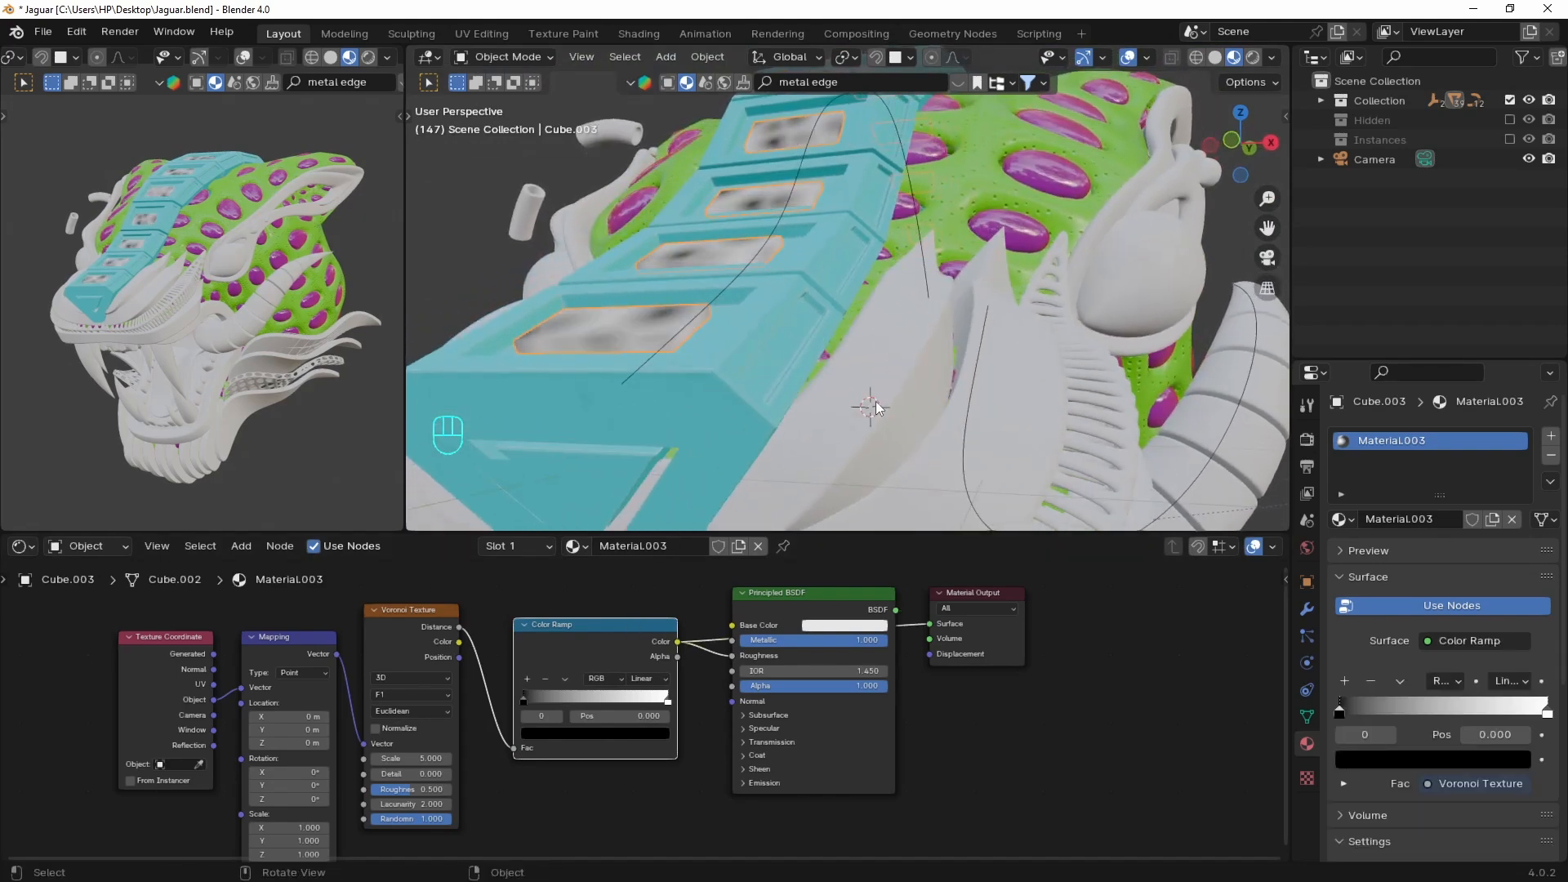
click(426, 711)
click(409, 774)
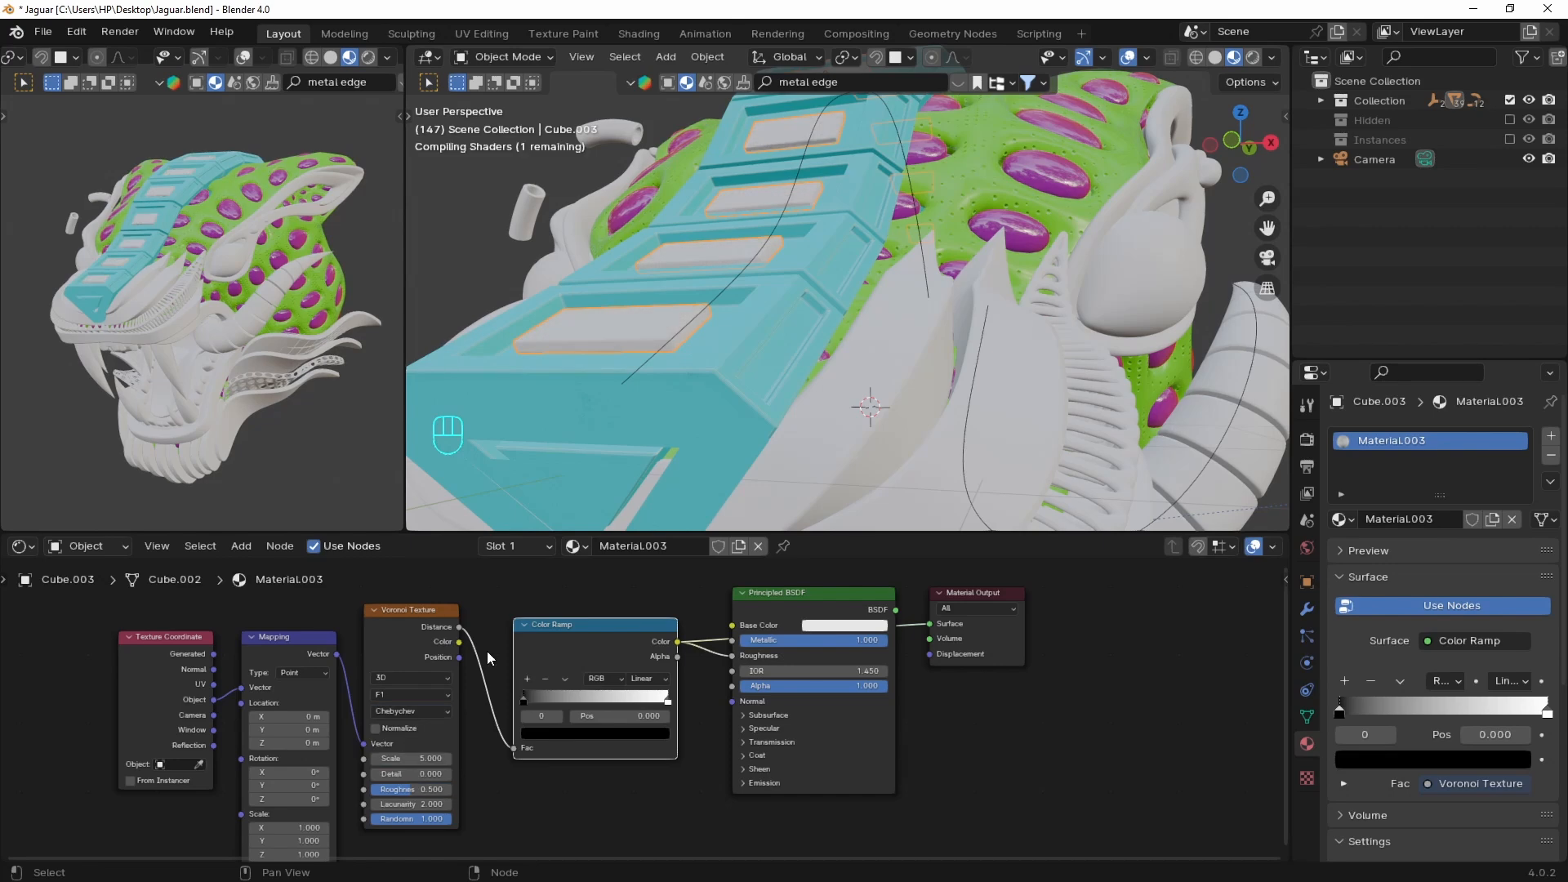
scroll(865, 302, up, 4)
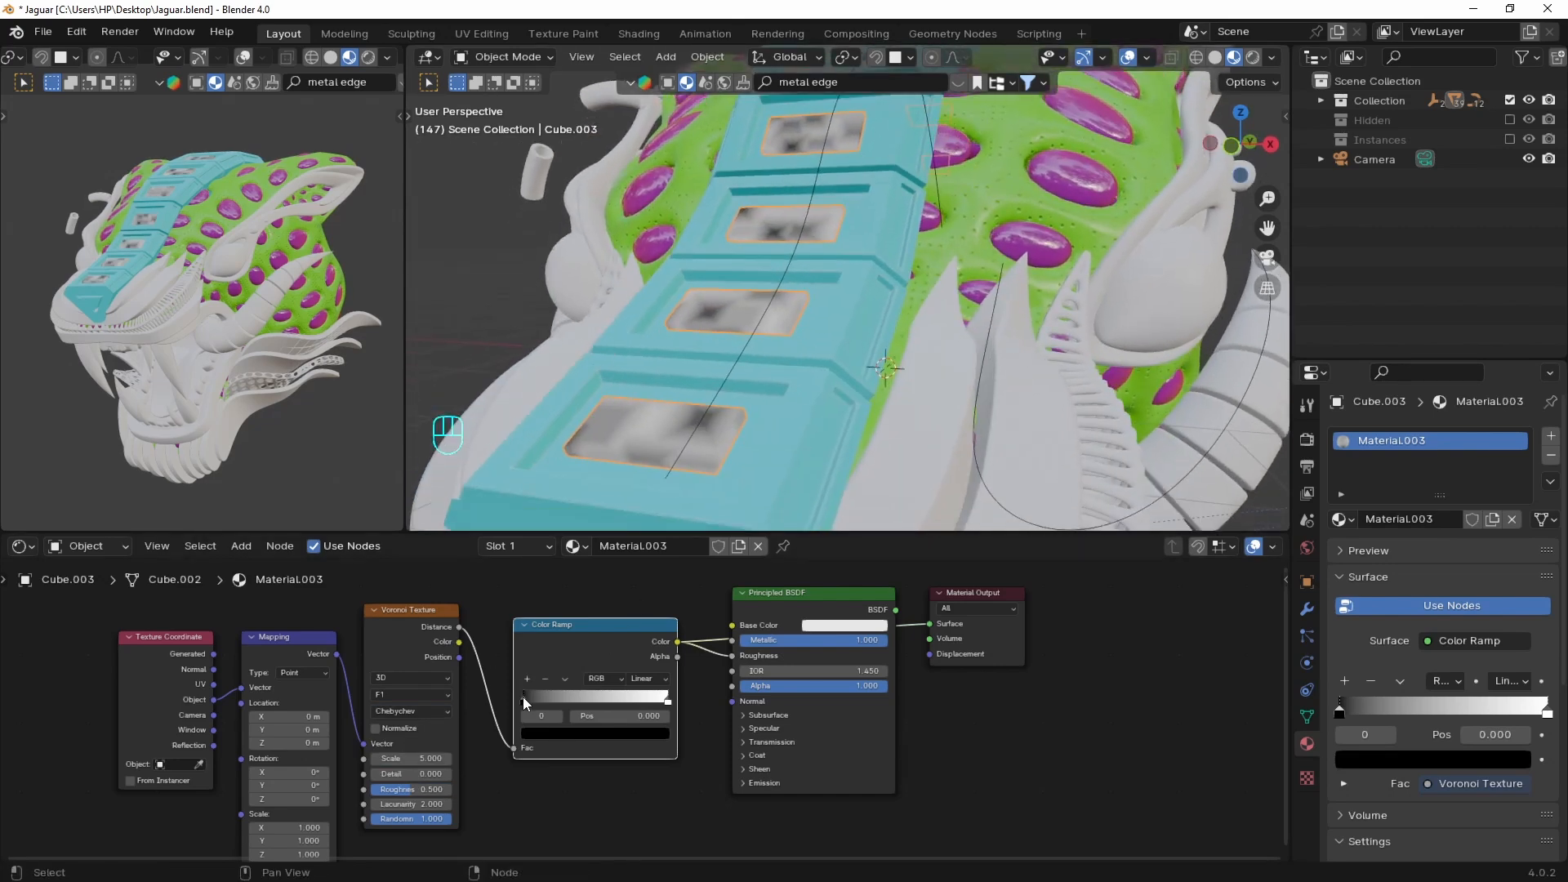
Narrow the Color Ramp transition by moving the first stop to 0.342 and lighten its black color to grey
drag(522, 697, 572, 700)
click(578, 733)
scroll(624, 570, up, 4)
click(588, 732)
scroll(600, 550, down, 3)
Shift the Mapping location to X 7.8 m, Y 4.7 m and reconnect the Principled BSDF to the Material Output
mouse_move(292, 717)
mouse_down()
mouse_move(356, 717)
mouse_move(278, 731)
mouse_move(317, 730)
mouse_up()
middle_drag(718, 408, 851, 294)
scroll(634, 726, down, 1)
middle_drag(637, 726, 546, 675)
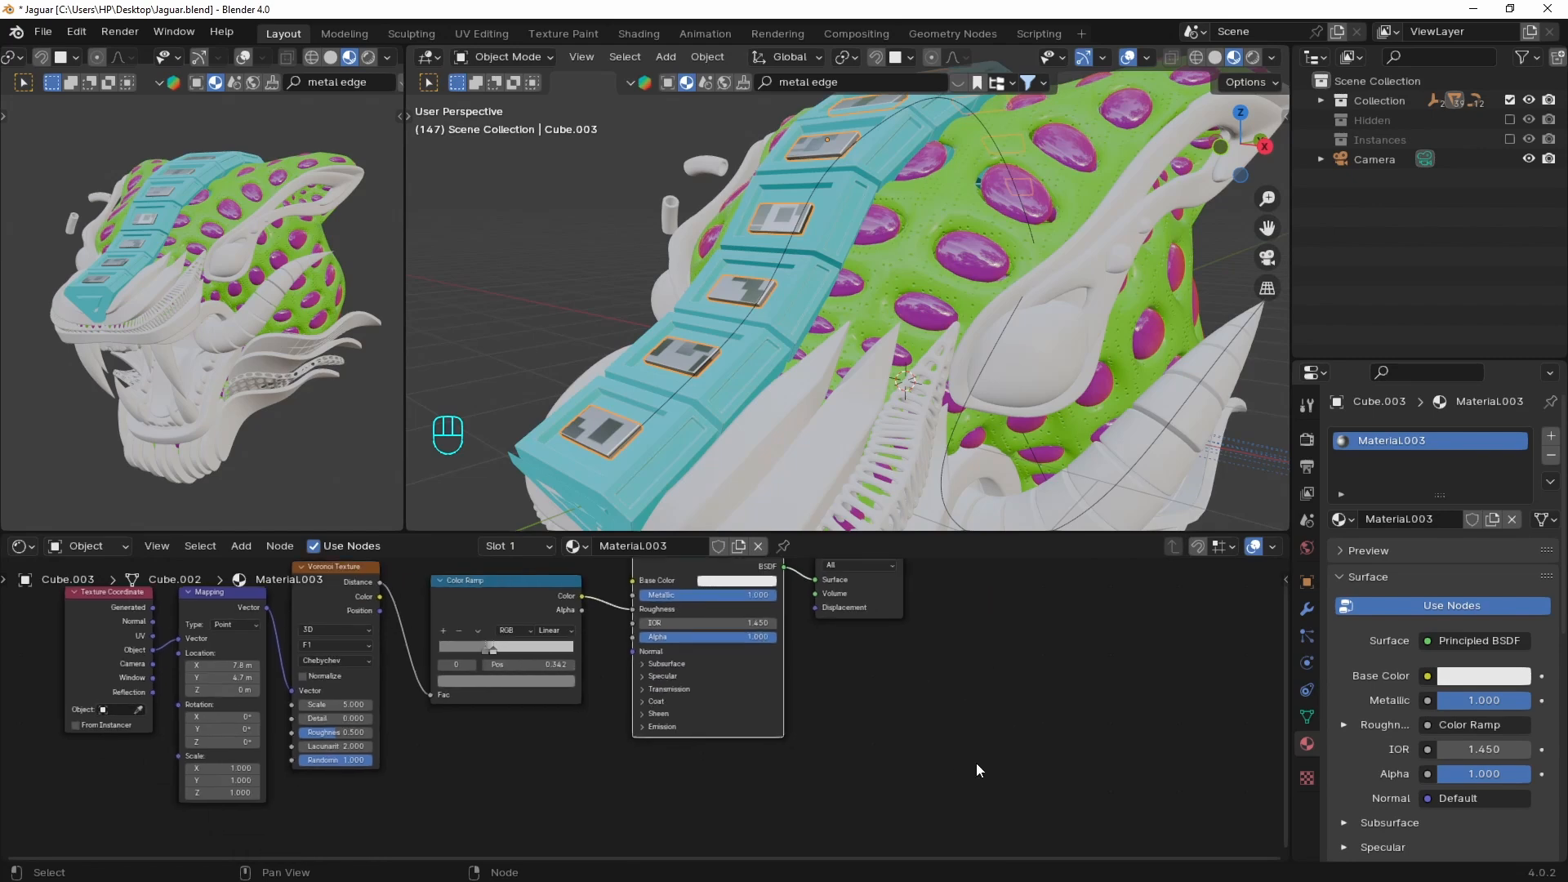
Make room for a Bump node, feeding the Color Ramp's color into its Height and its output into the Principled BSDF's Normal
drag(996, 759, 632, 568)
key(g)
click(1010, 630)
key(shift+a)
text(bum)
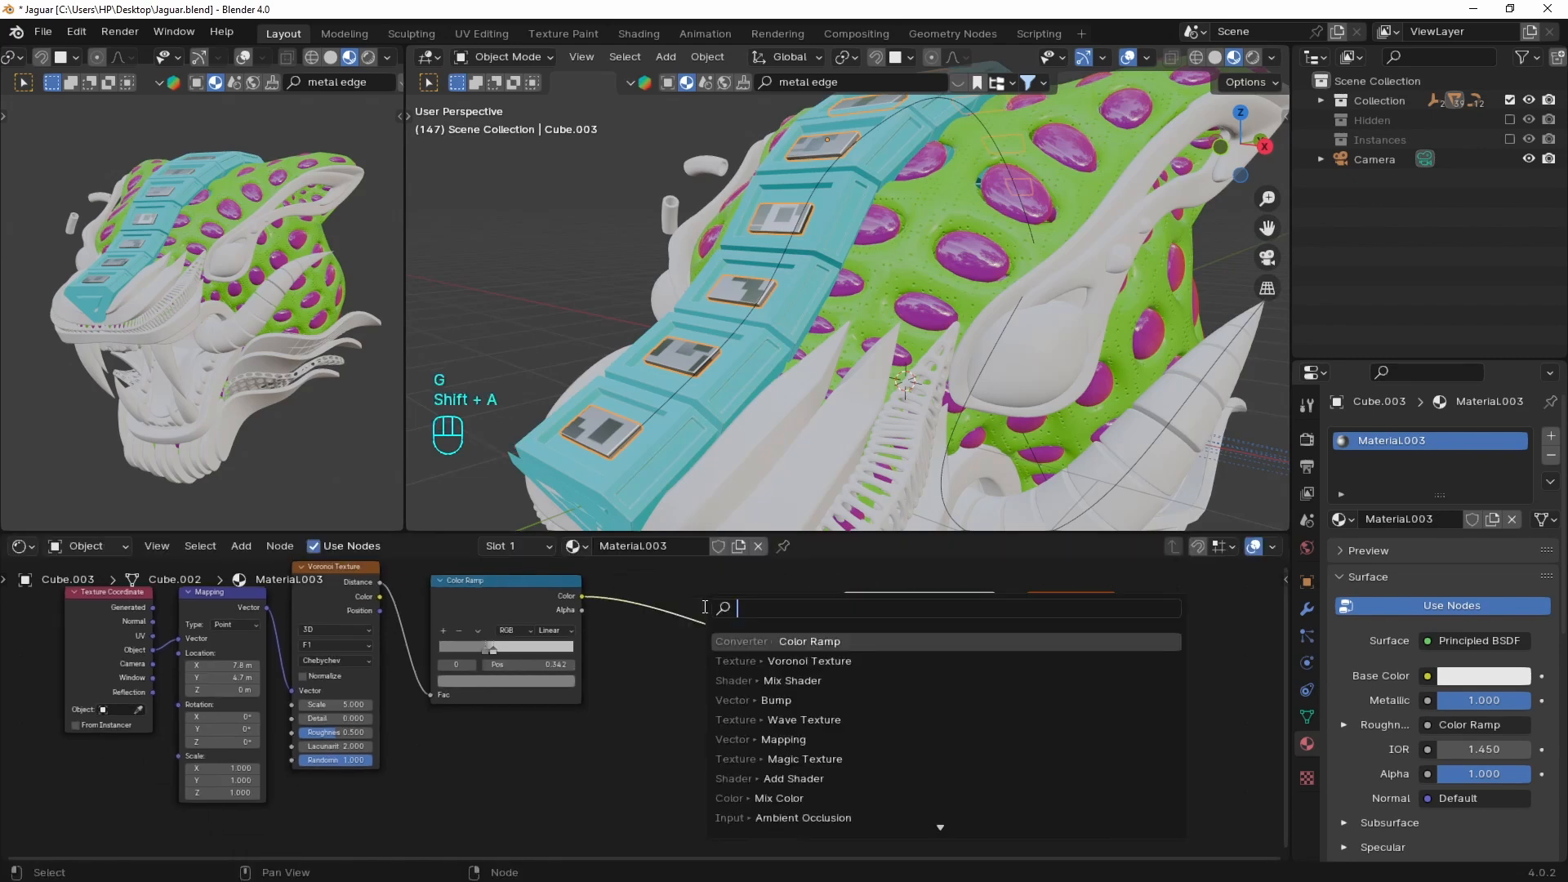
click(775, 641)
click(739, 767)
drag(581, 596, 846, 698)
drag(720, 714, 736, 679)
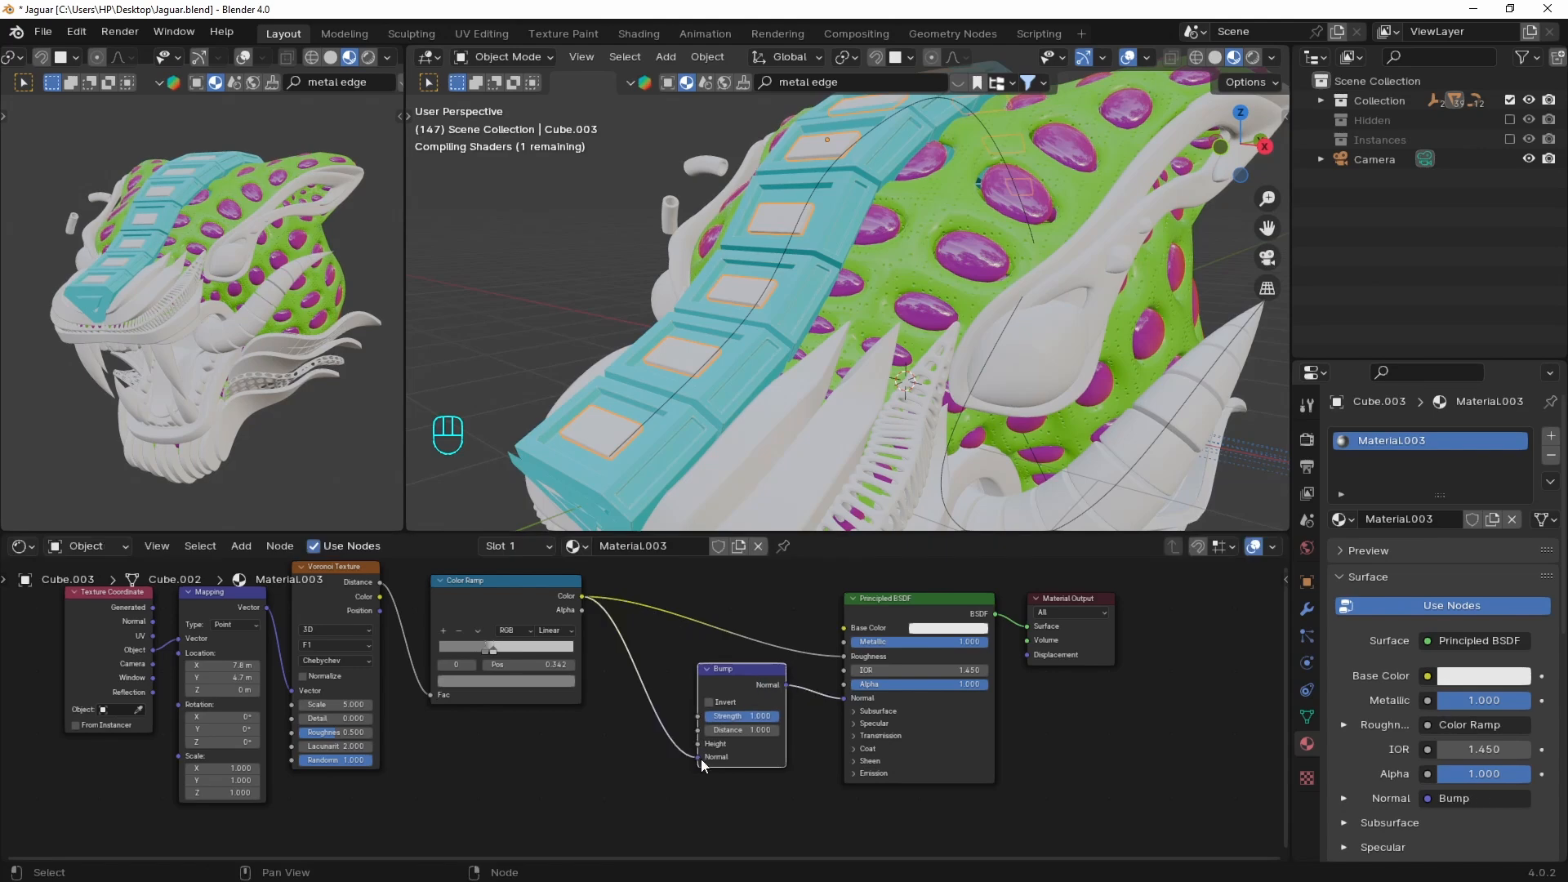
mouse_move(701, 759)
mouse_down()
mouse_move(676, 746)
mouse_move(692, 741)
mouse_up()
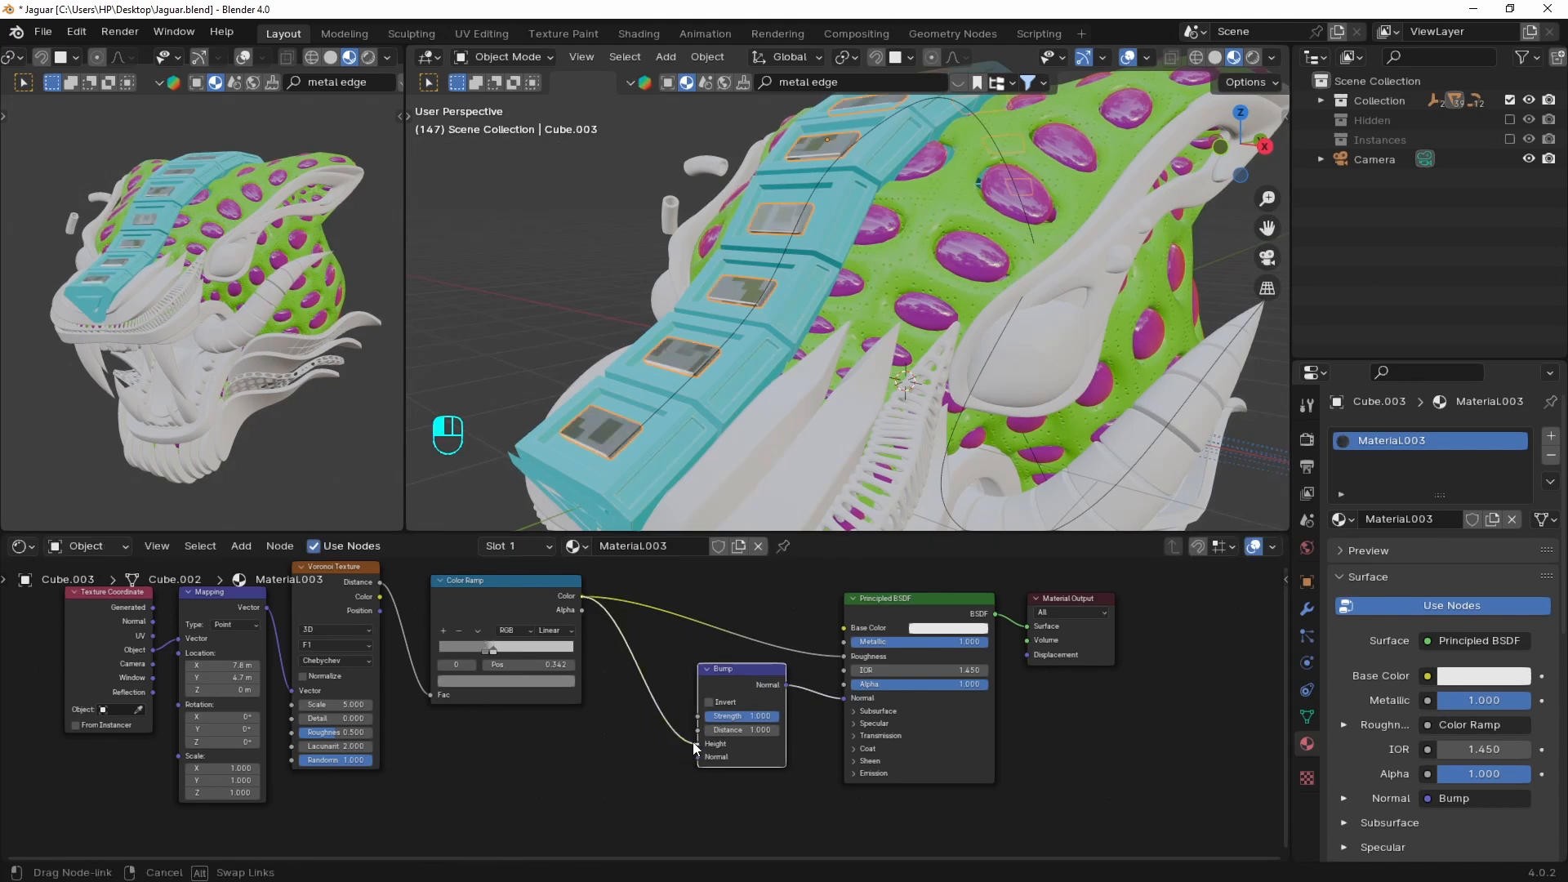
Set the plates' Bump strength to 0.283 and the Color Ramp interpolation to Constant
scroll(781, 317, up, 6)
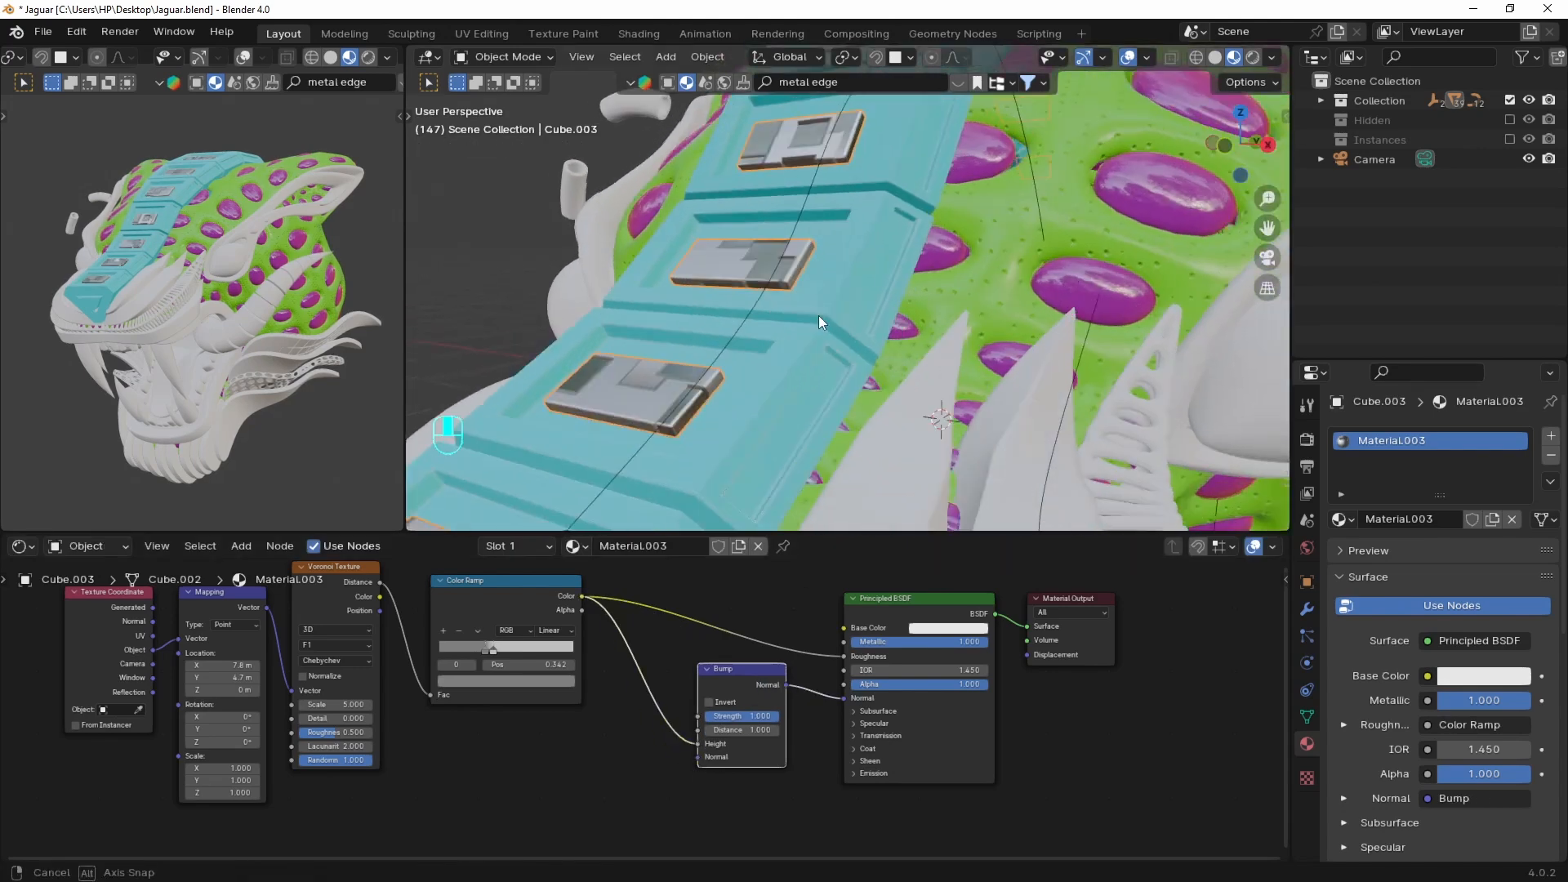
scroll(784, 286, up, 3)
drag(753, 716, 711, 716)
scroll(945, 326, down, 4)
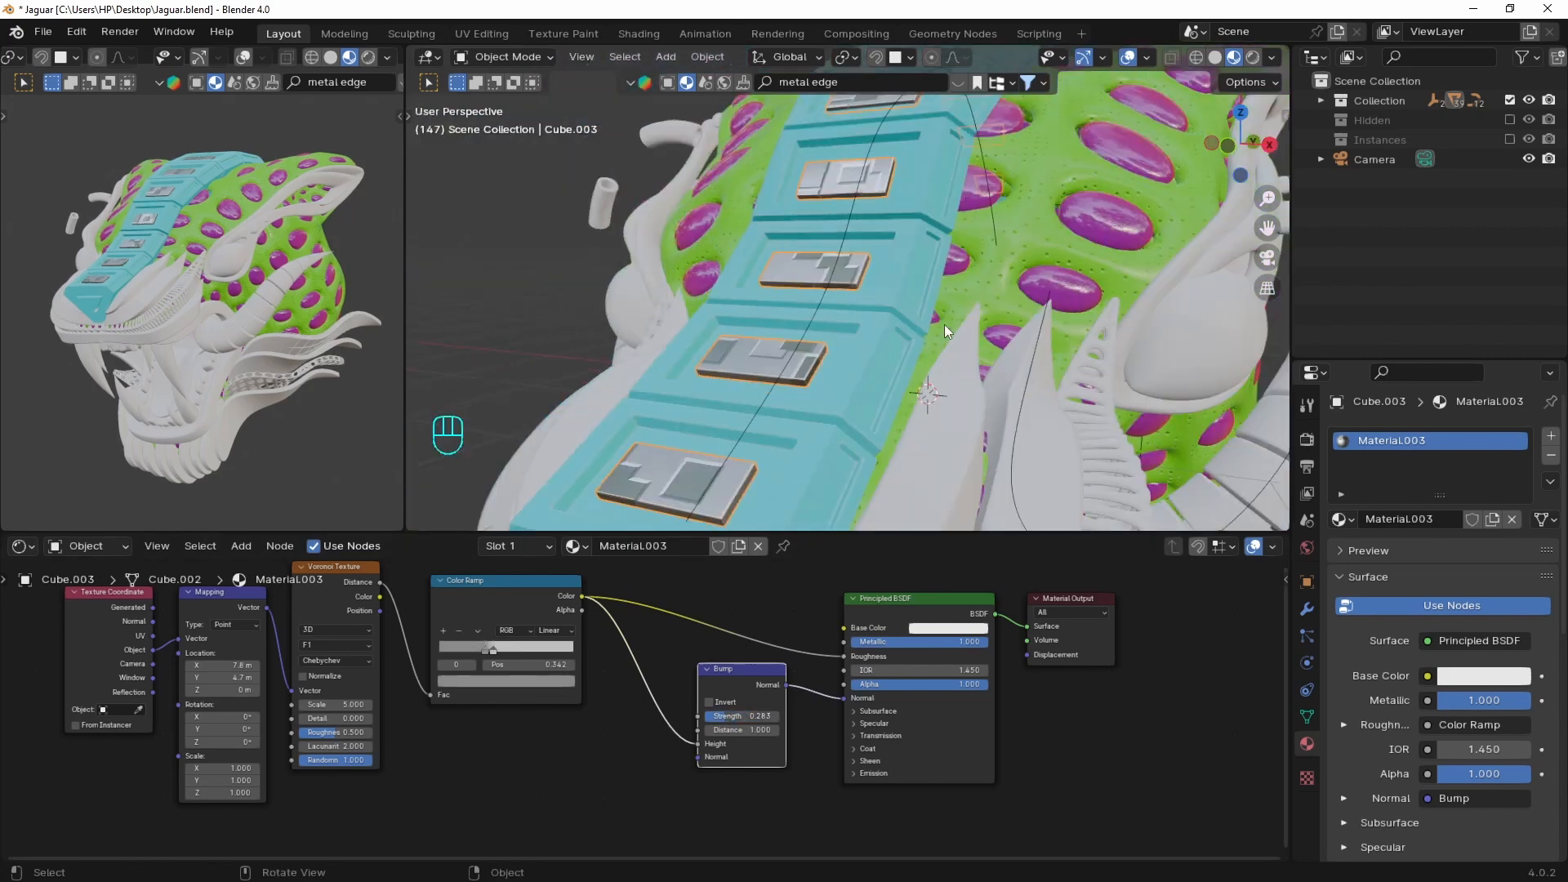
scroll(717, 718, up, 2)
click(726, 700)
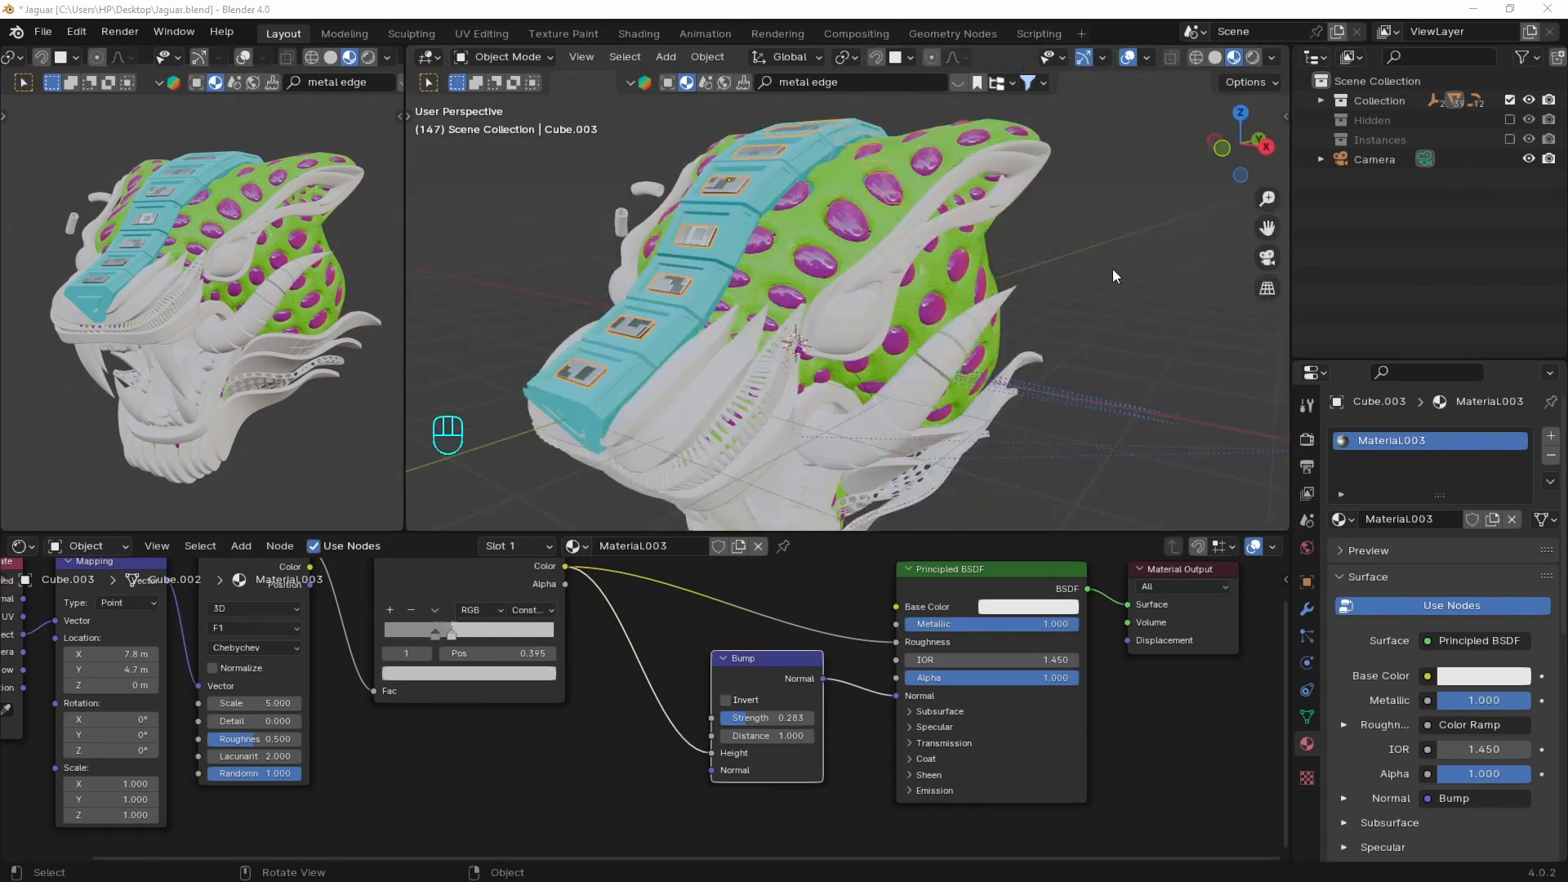
Raise the armor strip's Curvature metal material to Metallic 1.000
click(726, 278)
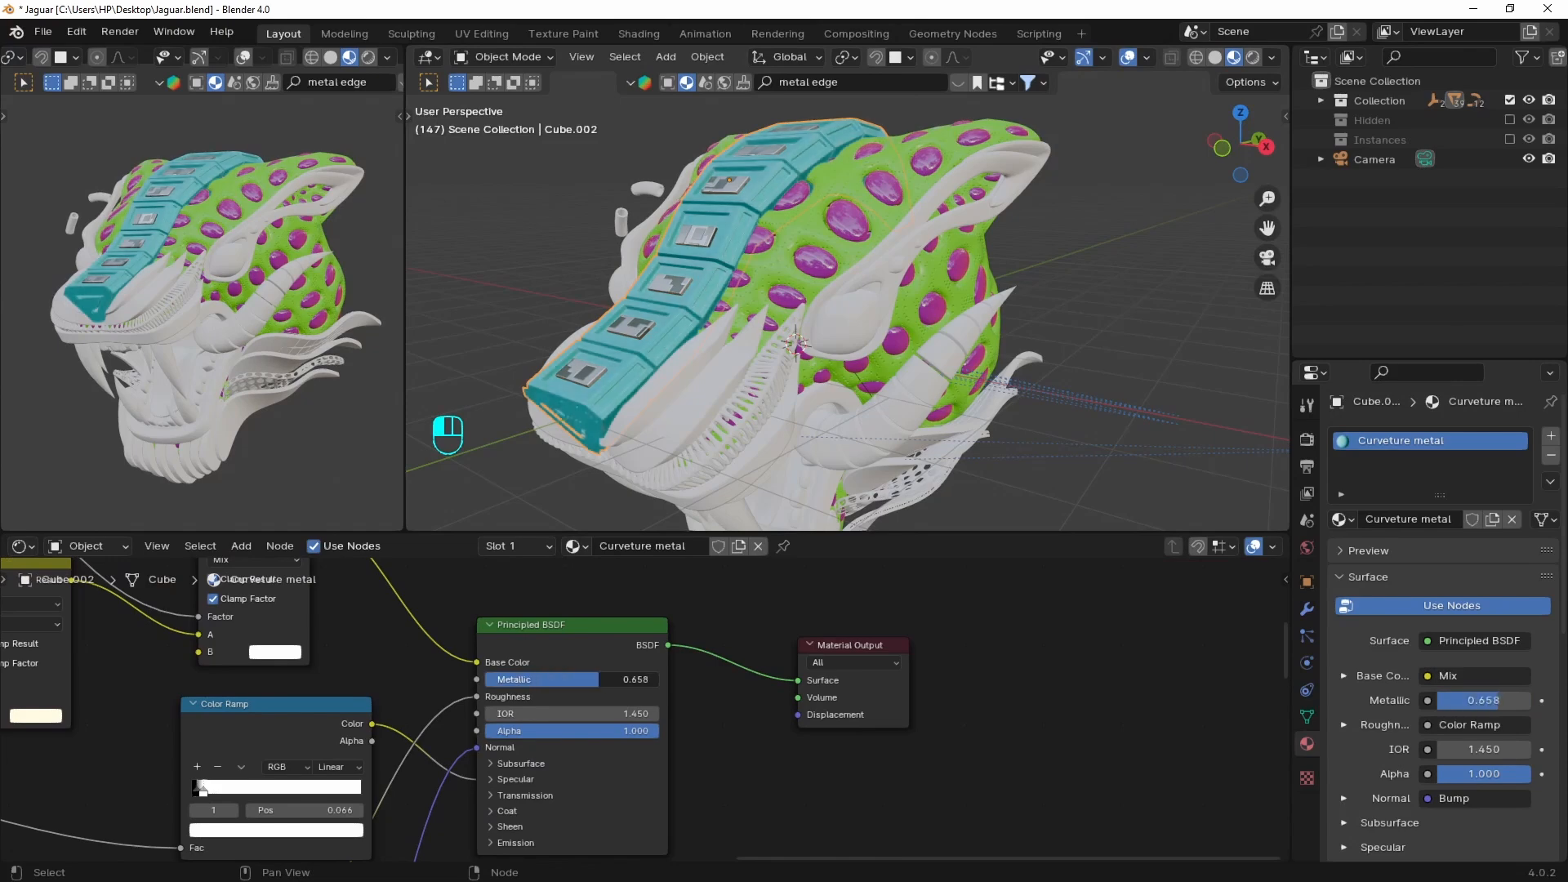
drag(598, 679, 660, 680)
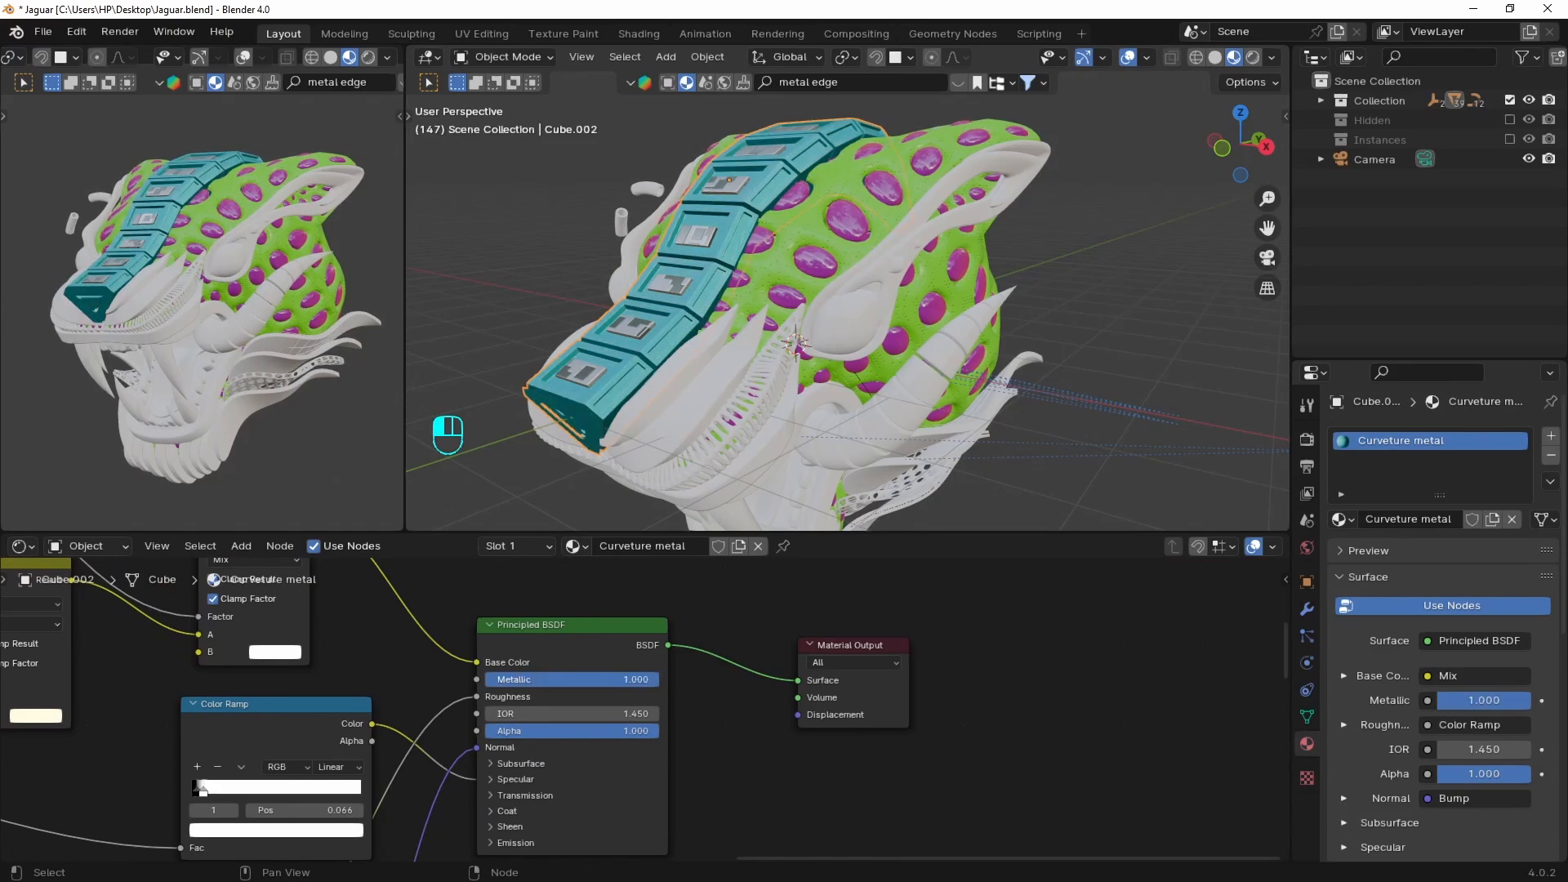
Create a new material for the trim around the eye and ear with a golden yellow base color and roughness 0.132
click(973, 211)
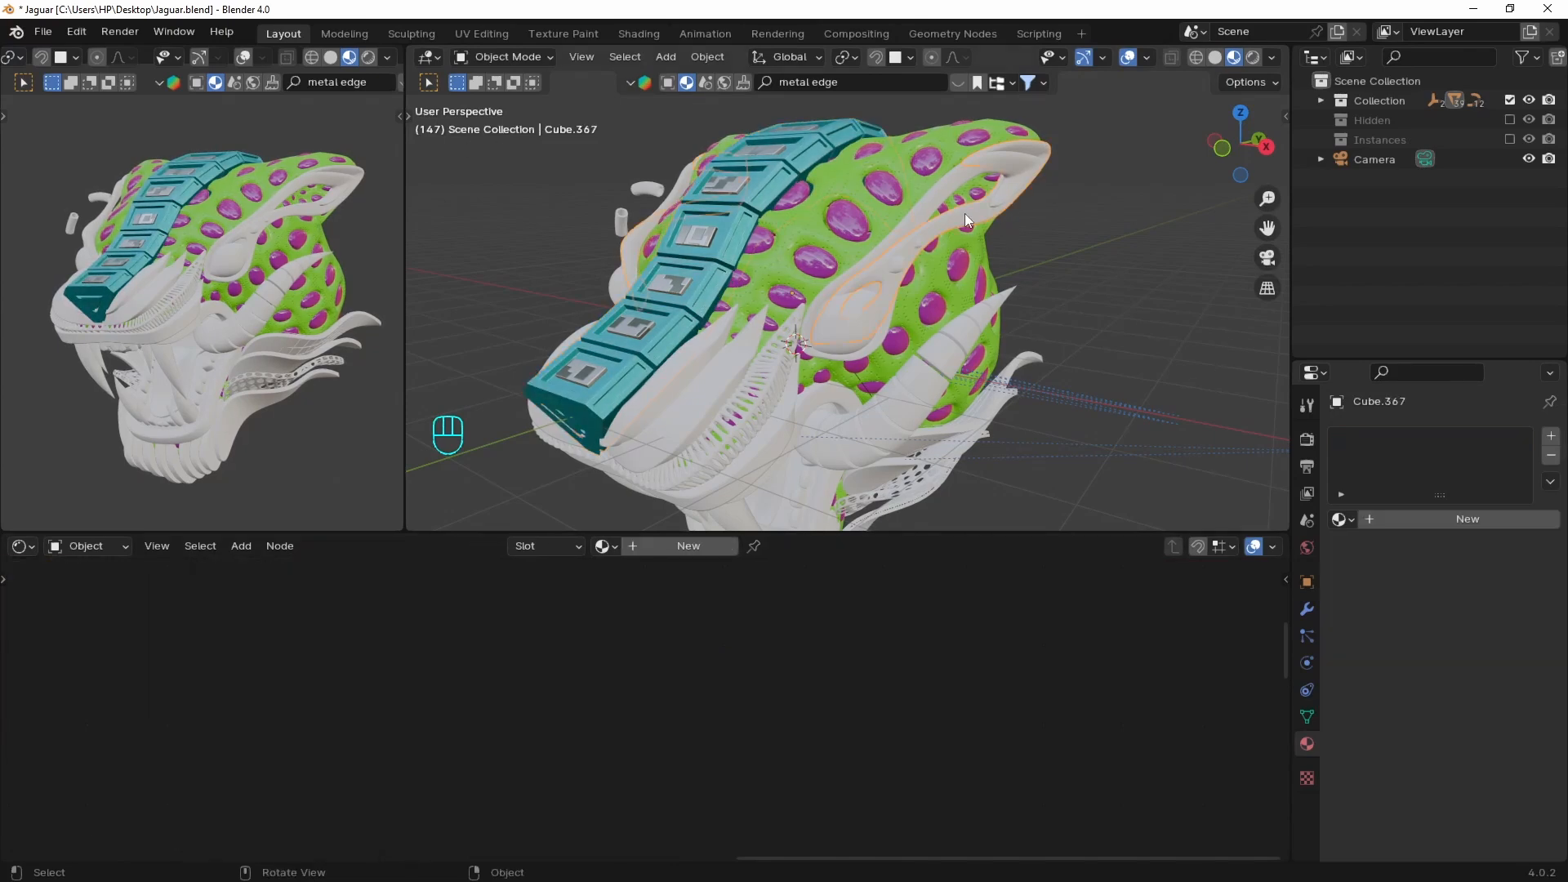
middle_drag(671, 563, 610, 637)
key(Home)
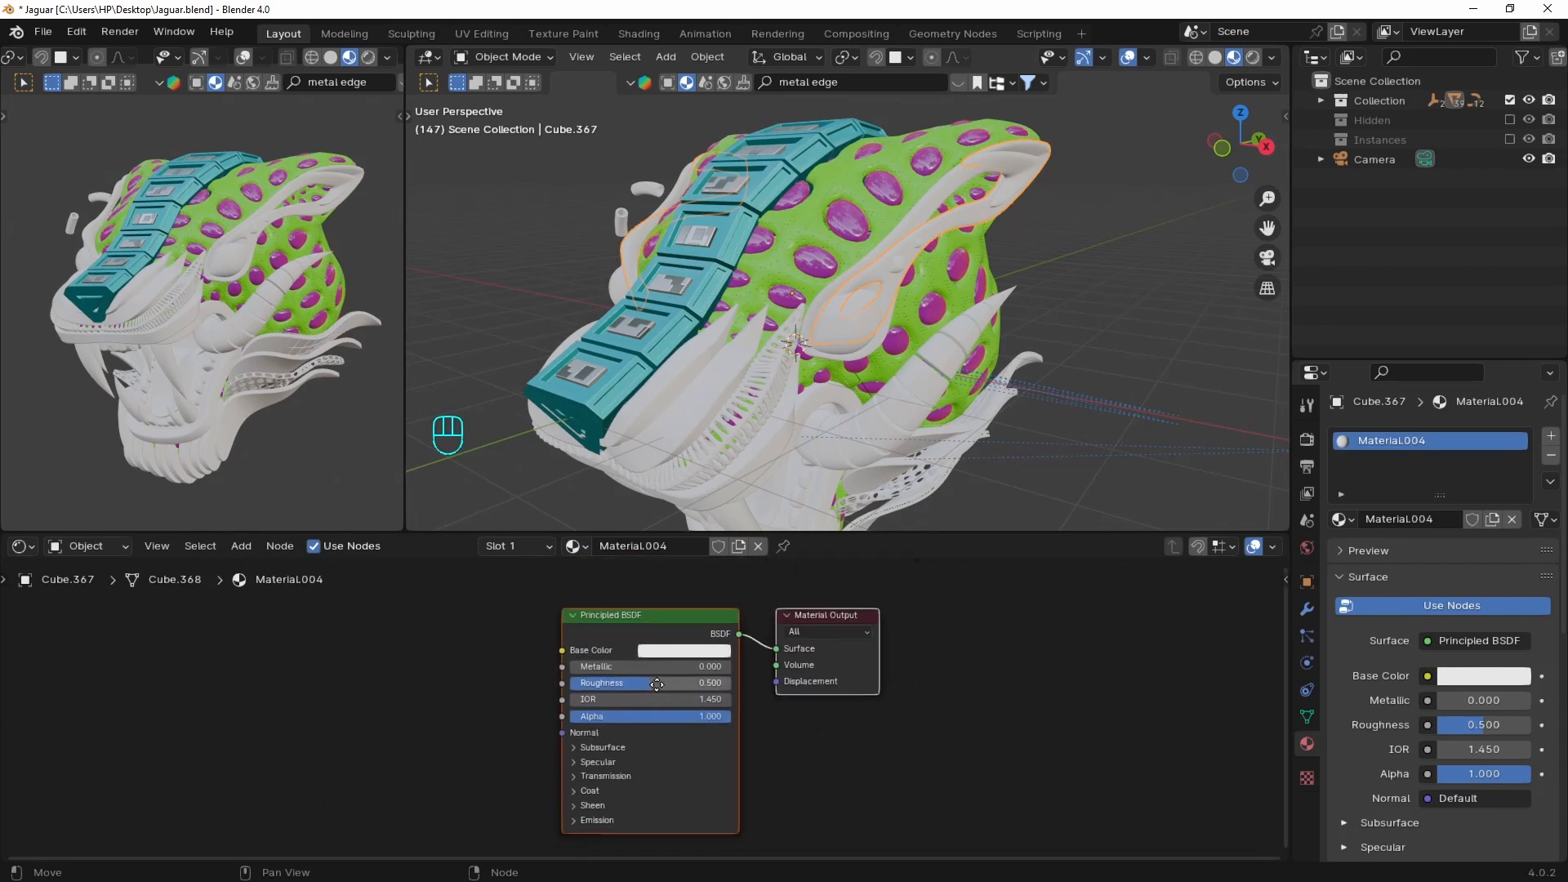
click(629, 640)
click(634, 510)
drag(633, 510, 619, 516)
drag(741, 422, 741, 411)
key(ctrl+v)
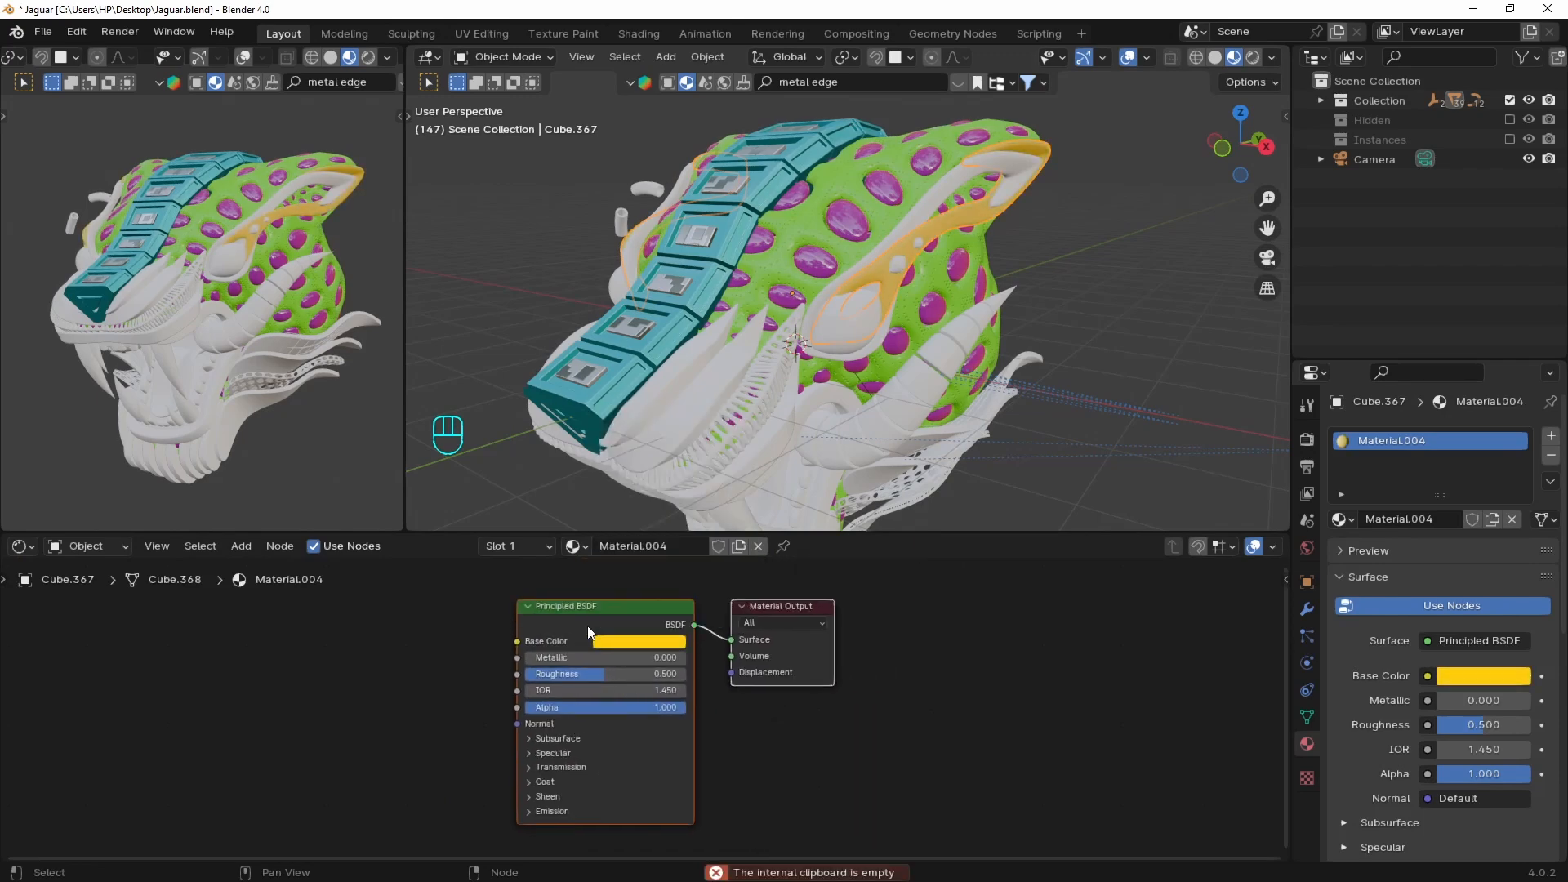
click(588, 630)
drag(600, 674, 538, 673)
Duplicate the trim material's Principled BSDF below the original and space the Material Output farther away
scroll(584, 653, down, 2)
key(g)
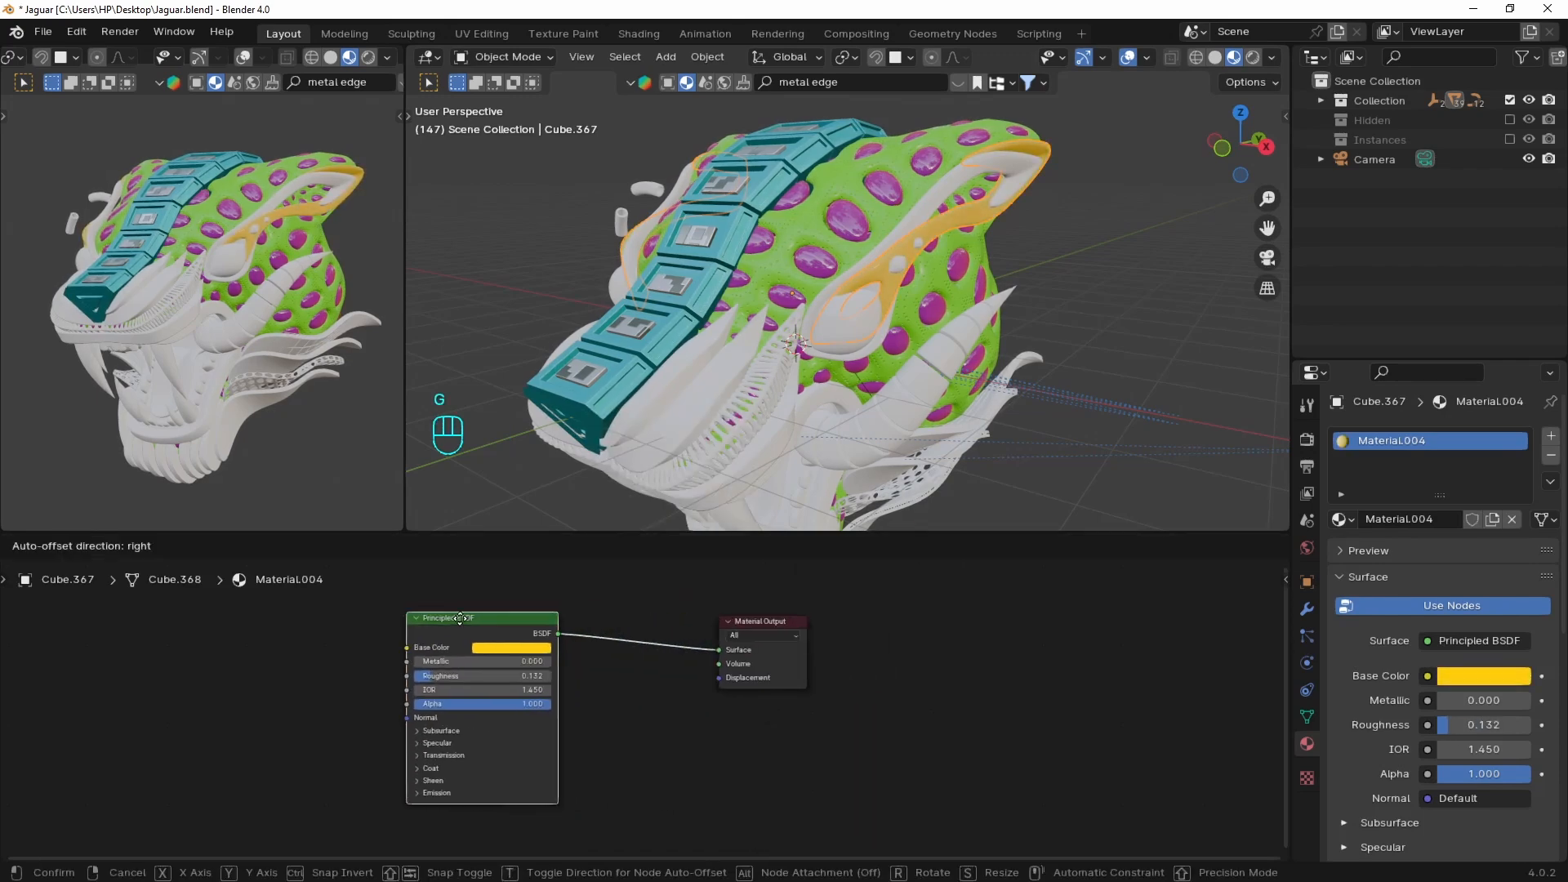
click(455, 623)
key(shift+d)
click(643, 722)
click(771, 623)
key(g)
click(894, 630)
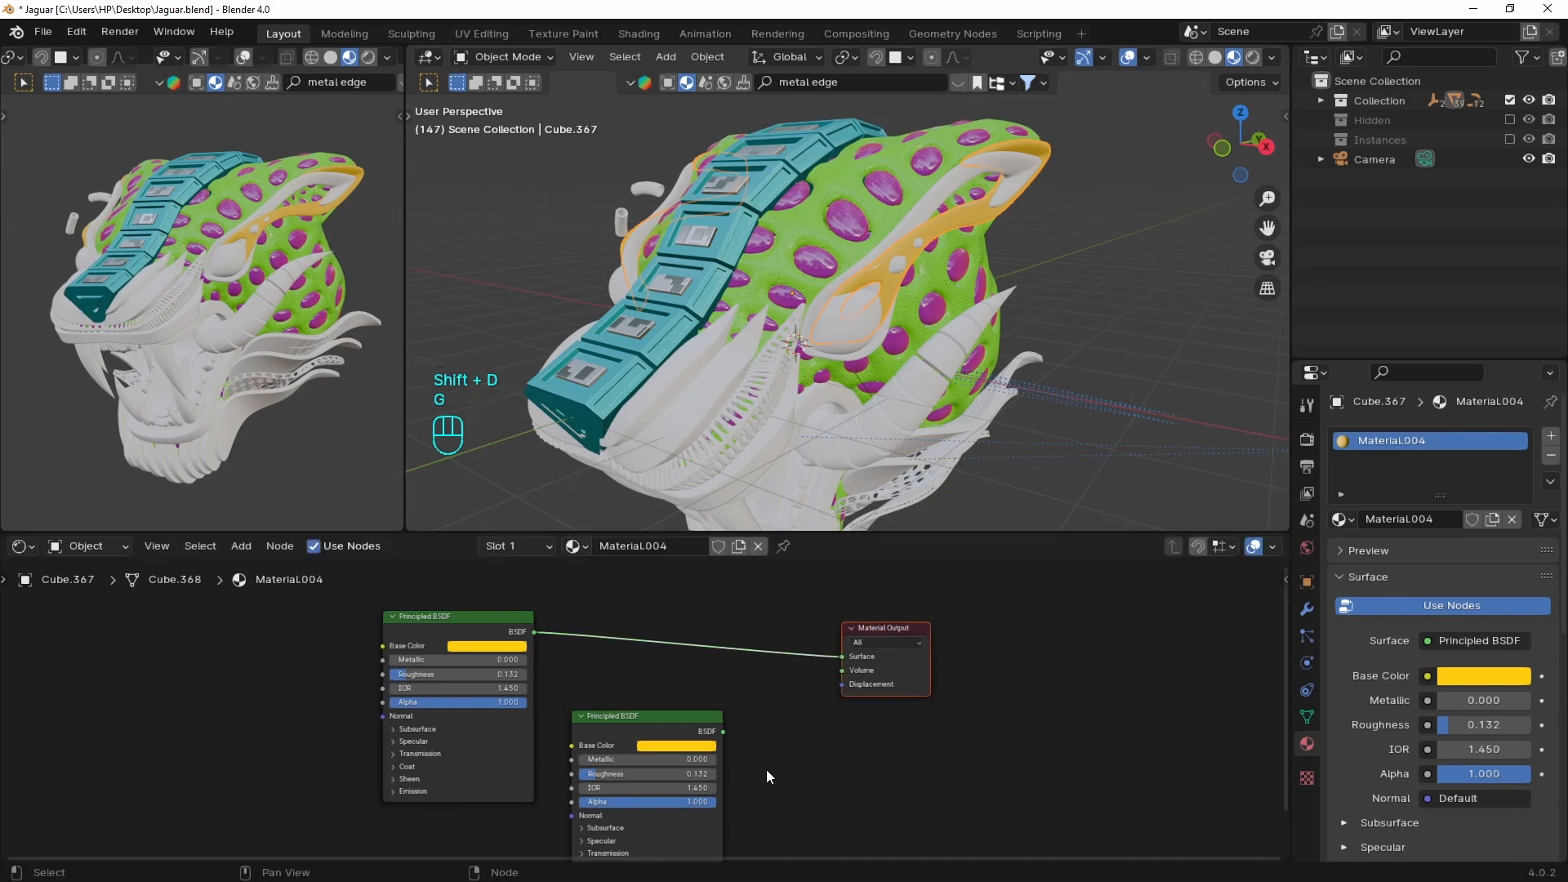
Give the duplicated Principled BSDF a cyan base color and Metallic 1.000
middle_drag(767, 777, 769, 716)
click(684, 686)
click(713, 495)
drag(600, 700, 765, 709)
Add a Mix Shader before the Material Output that blends the yellow and cyan Principled BSDF shaders
middle_drag(734, 634, 632, 714)
key(shift+a)
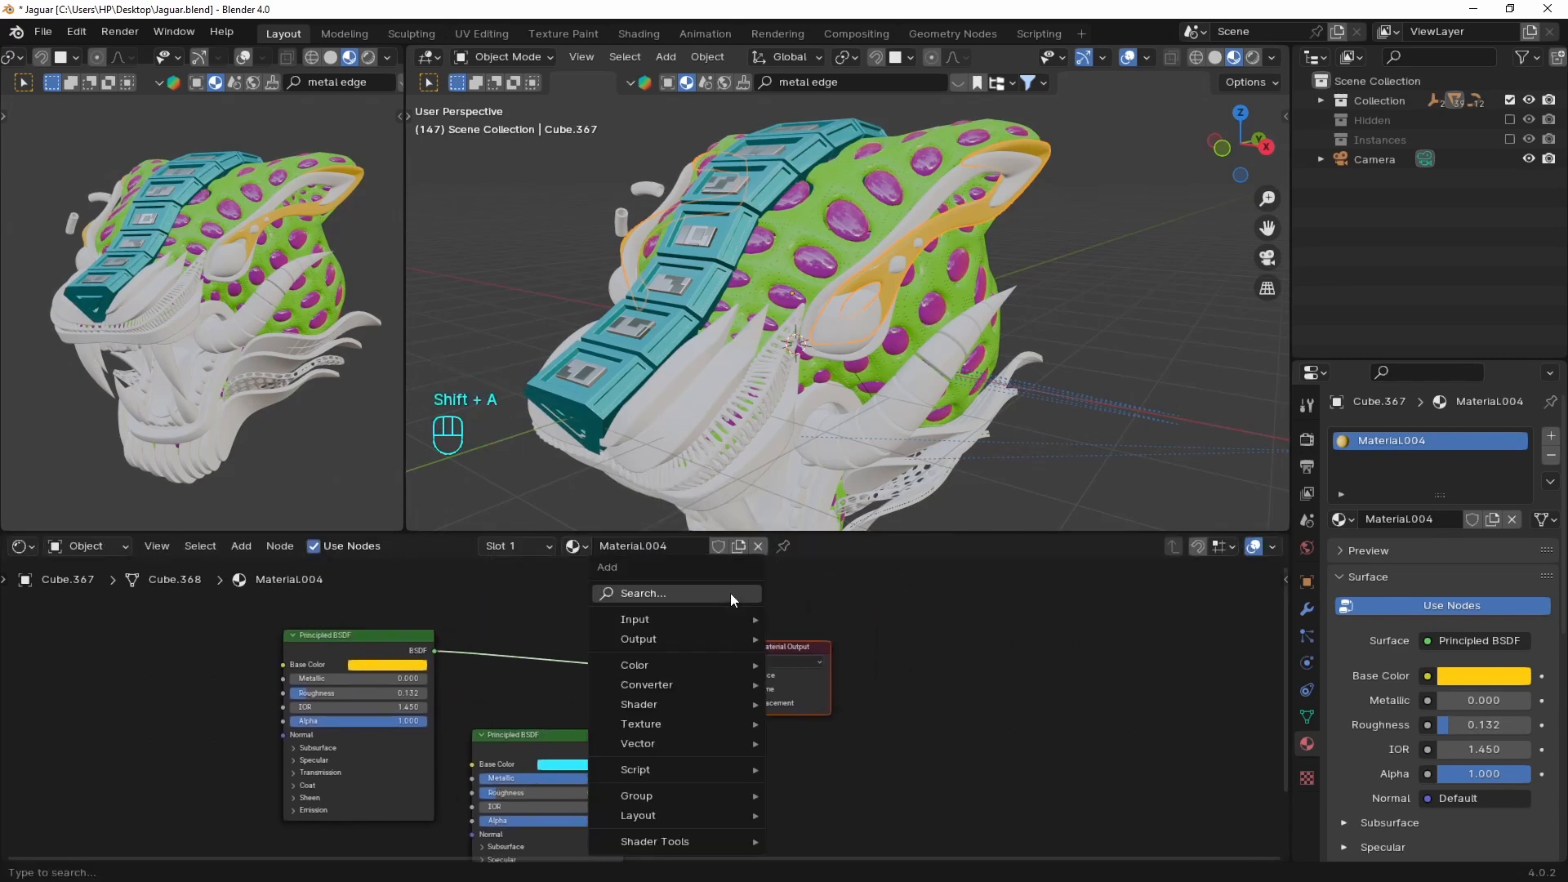
text(mix)
click(804, 665)
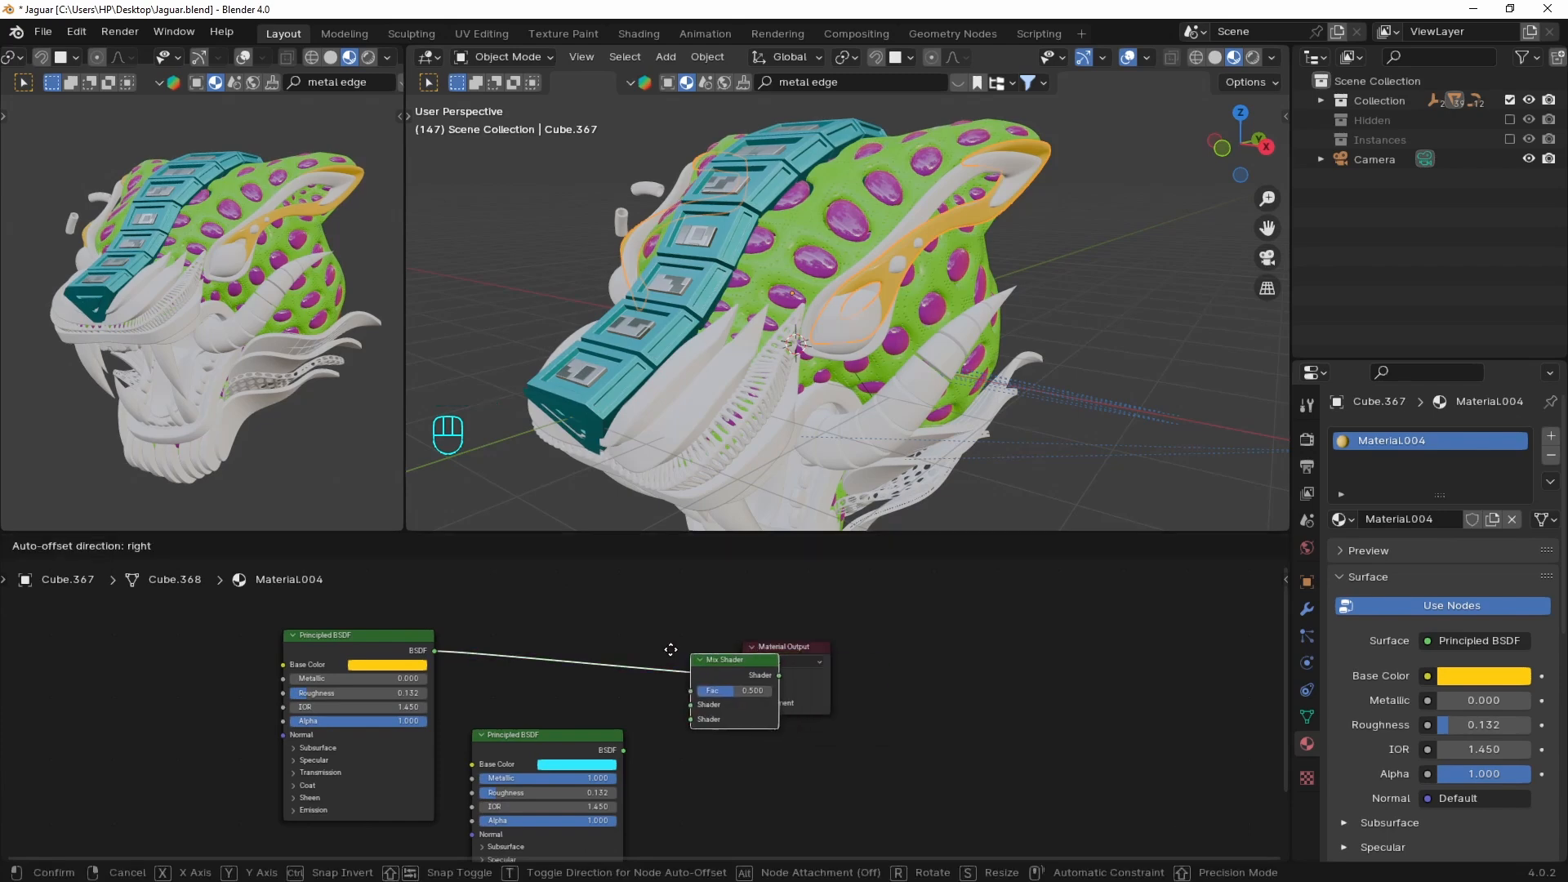
click(644, 636)
drag(1031, 619, 780, 708)
key(g)
click(794, 712)
Add a Voronoi Texture with mapping nodes to the trim material and base its mapping on Object coordinates
middle_drag(611, 634, 627, 685)
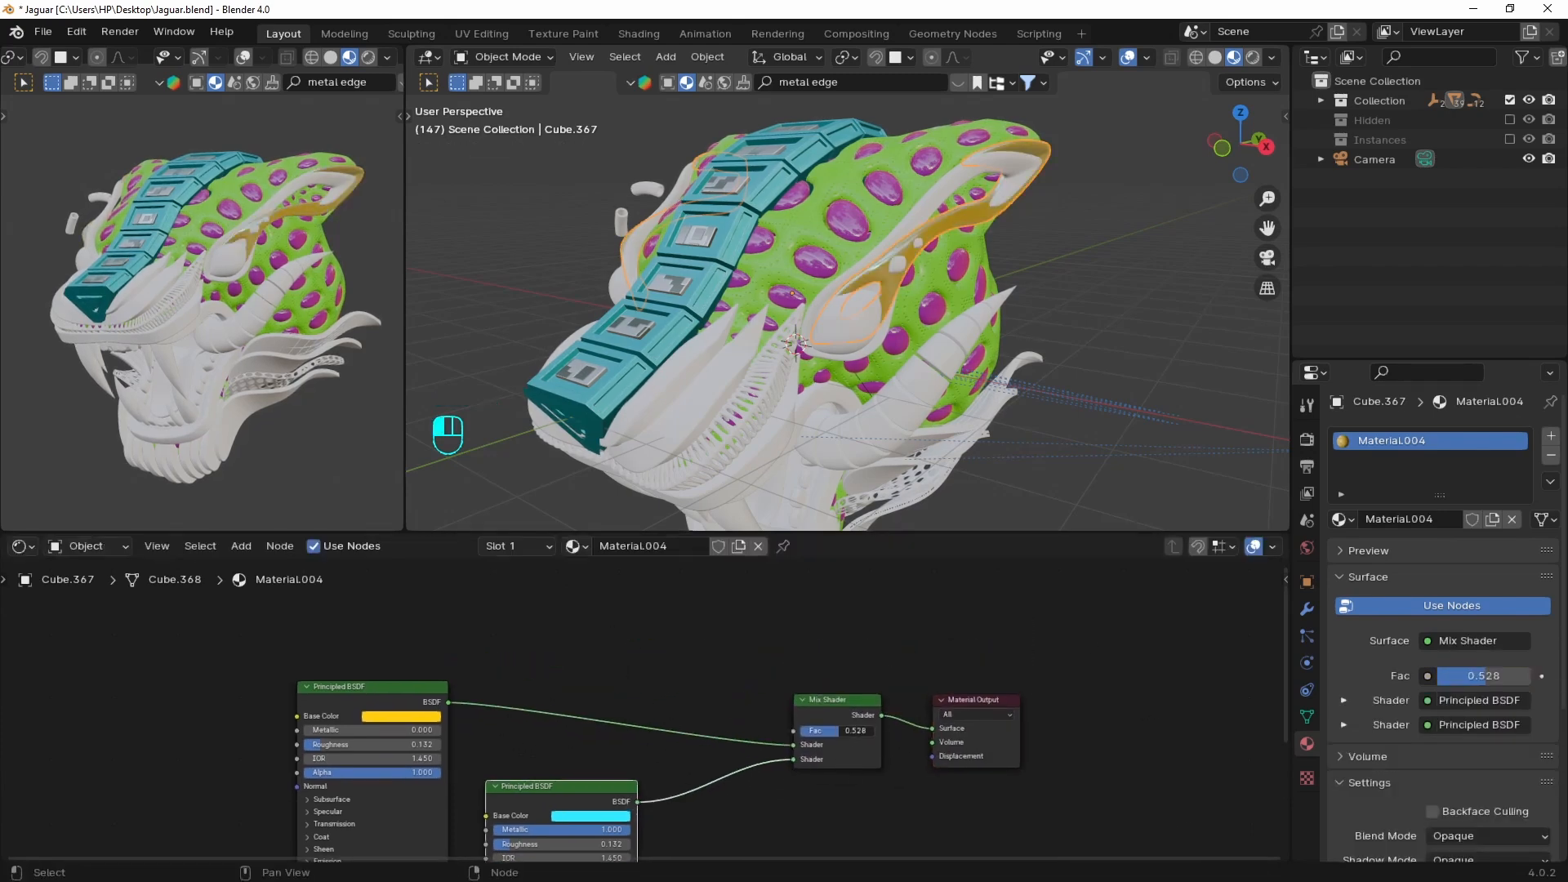
key(shift+a)
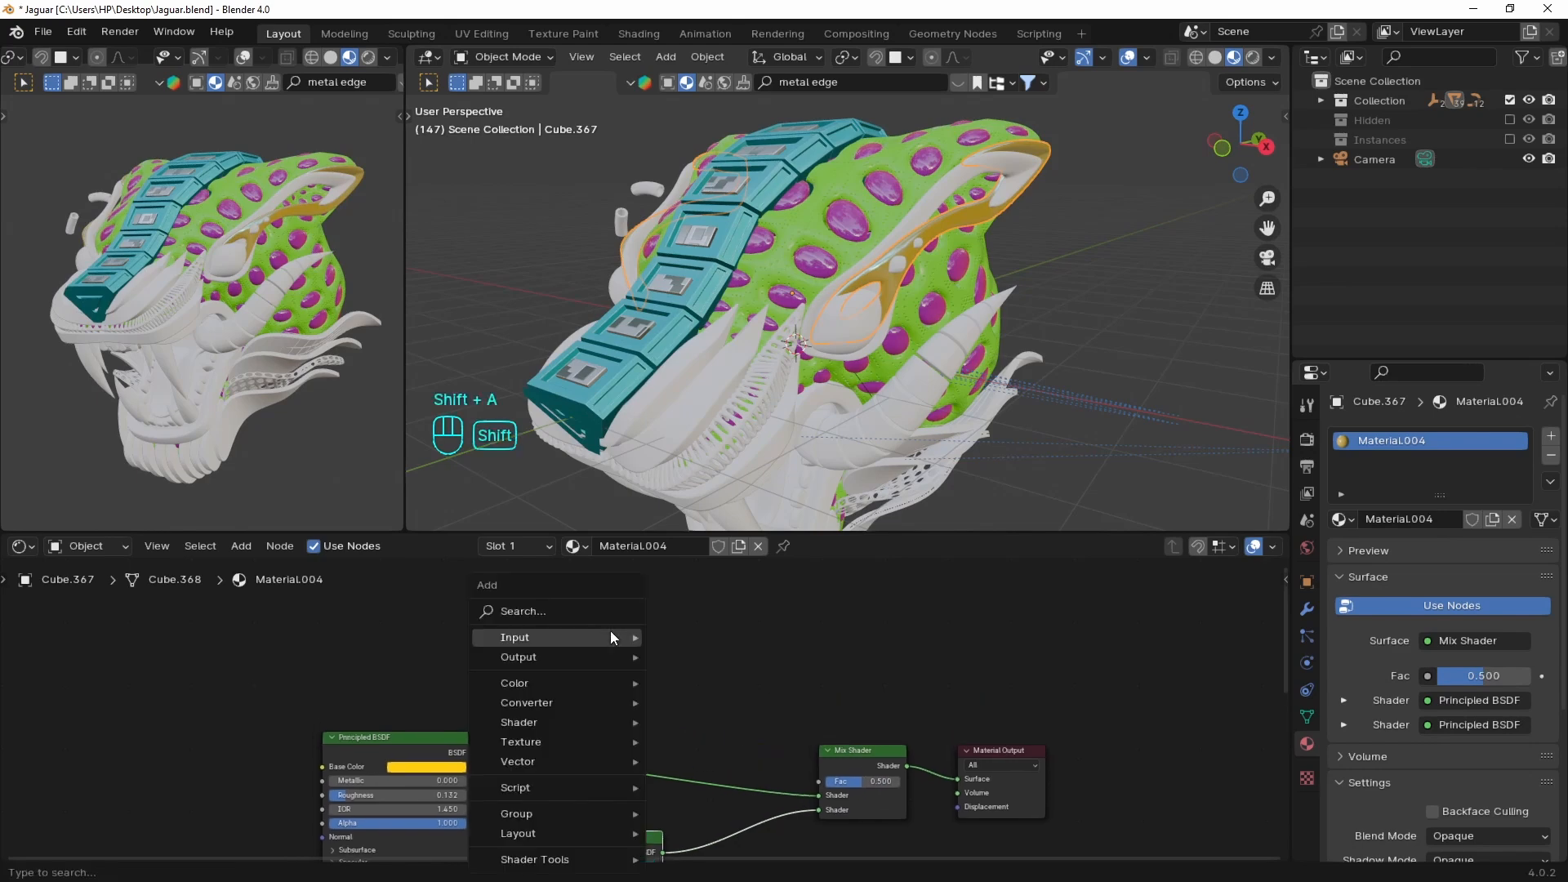
click(608, 612)
text(voron)
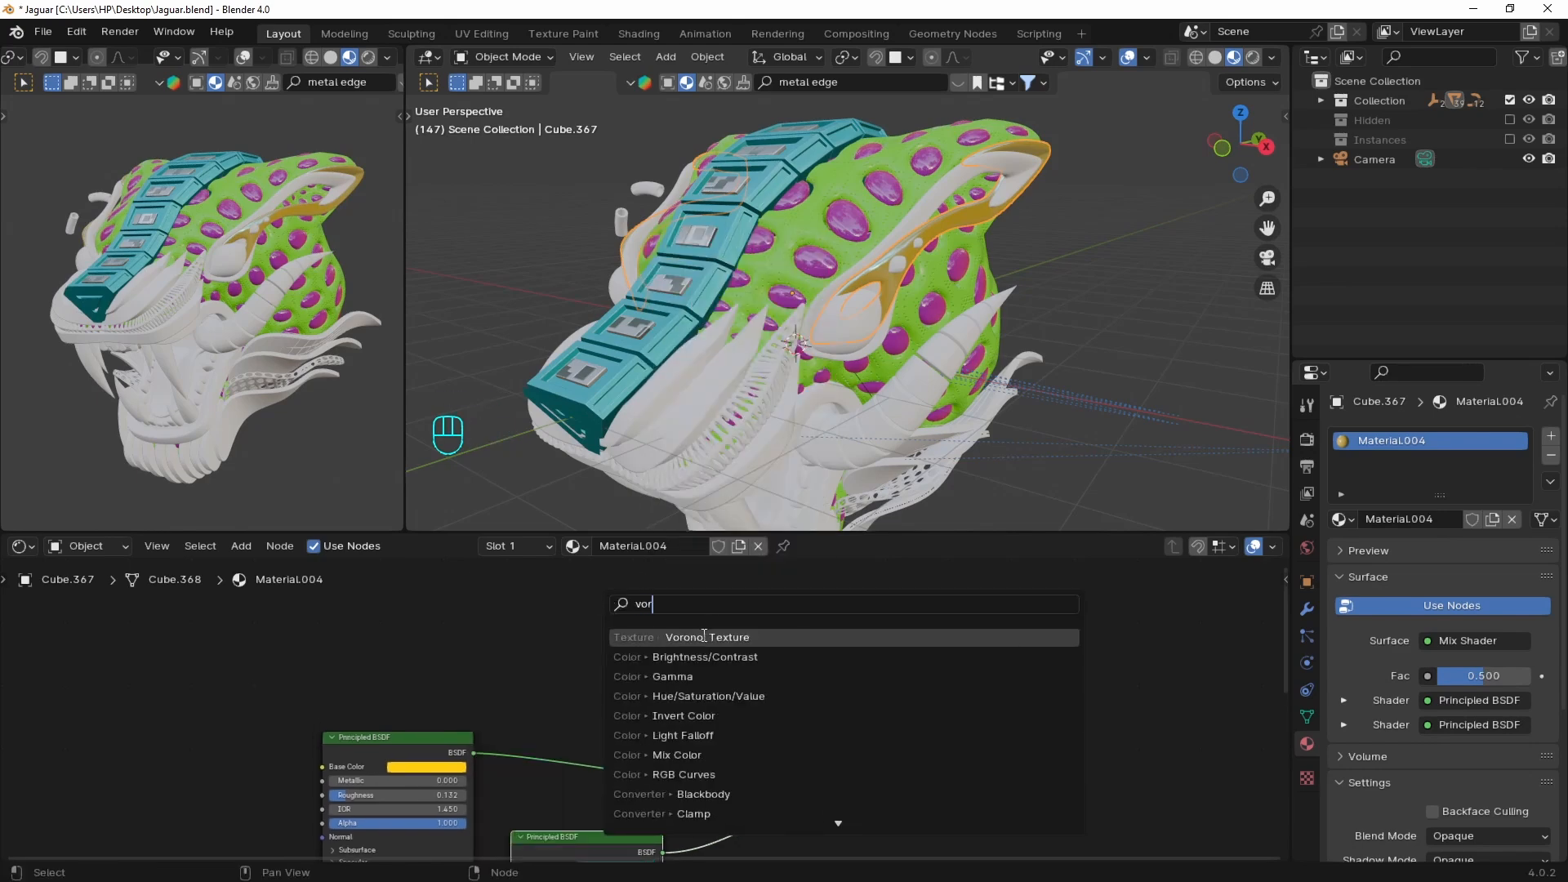
key(Return)
click(600, 668)
key(ctrl+t)
middle_drag(595, 665, 574, 587)
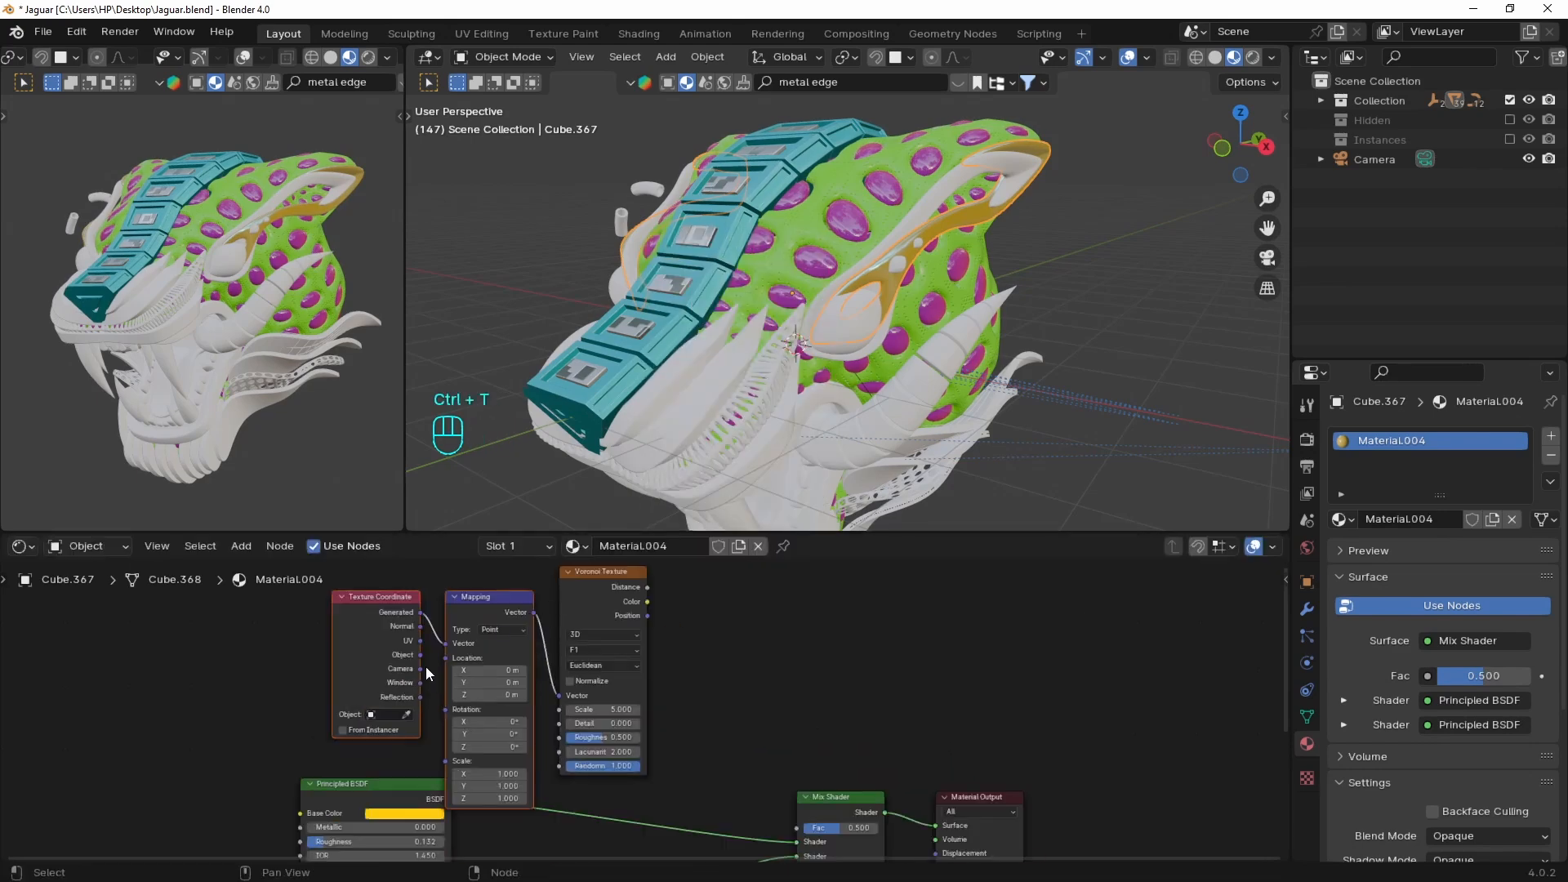
drag(420, 653, 447, 644)
Connect the Voronoi Texture's Distance output to the Mix Shader's Fac input
middle_drag(781, 680, 742, 651)
middle_drag(627, 588, 626, 600)
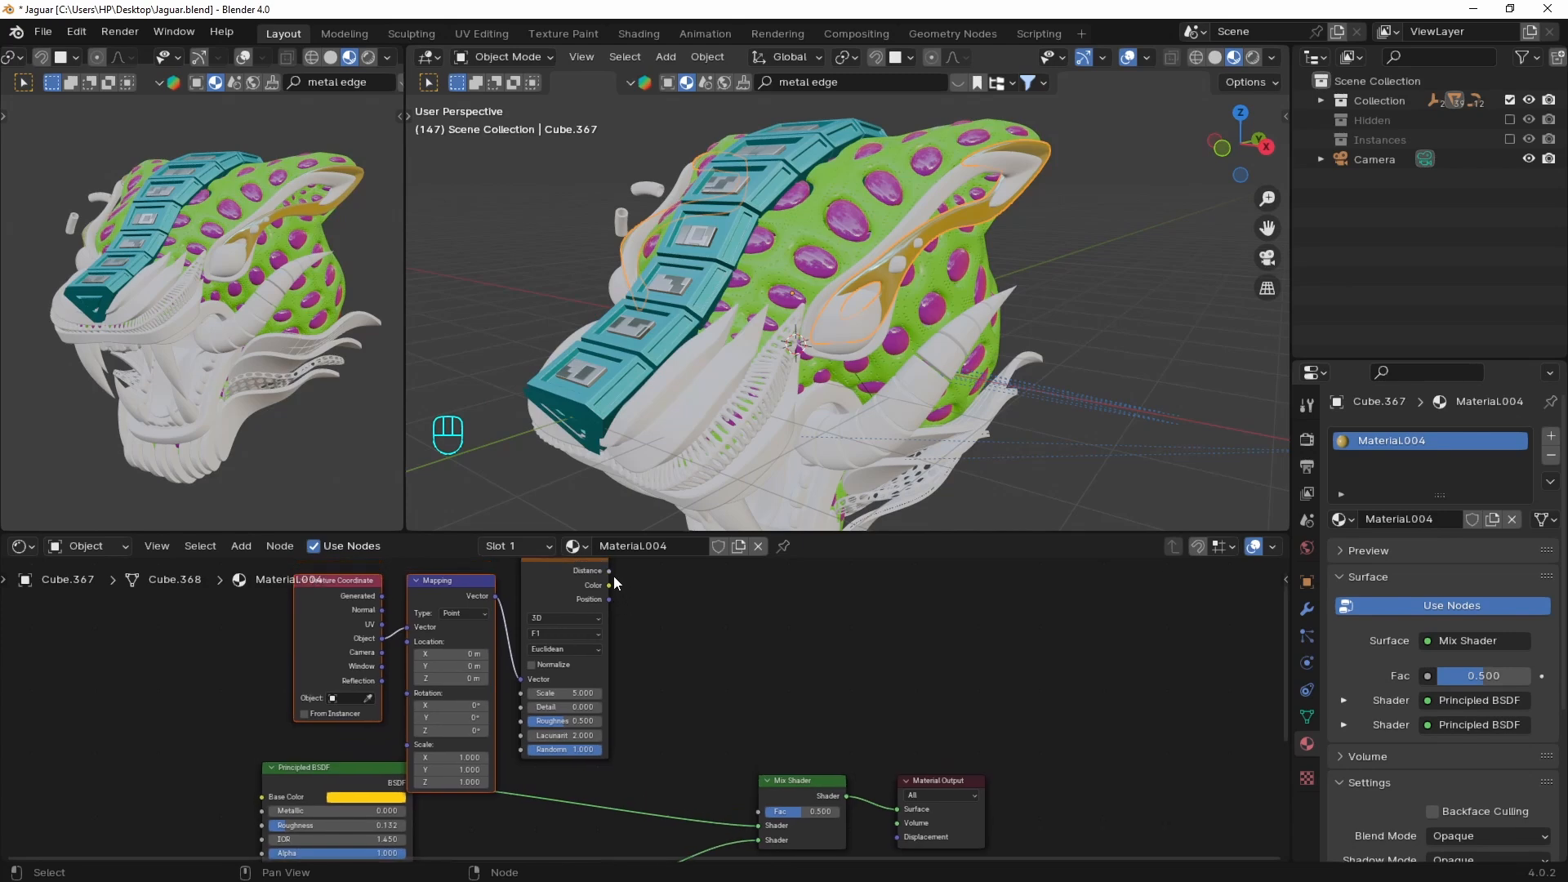
drag(609, 571, 760, 810)
Insert a Color Ramp between the Voronoi Texture's Distance and the Mix Shader's Fac, placing its black stop just after the white one
key(shift+a)
text(colo)
click(864, 644)
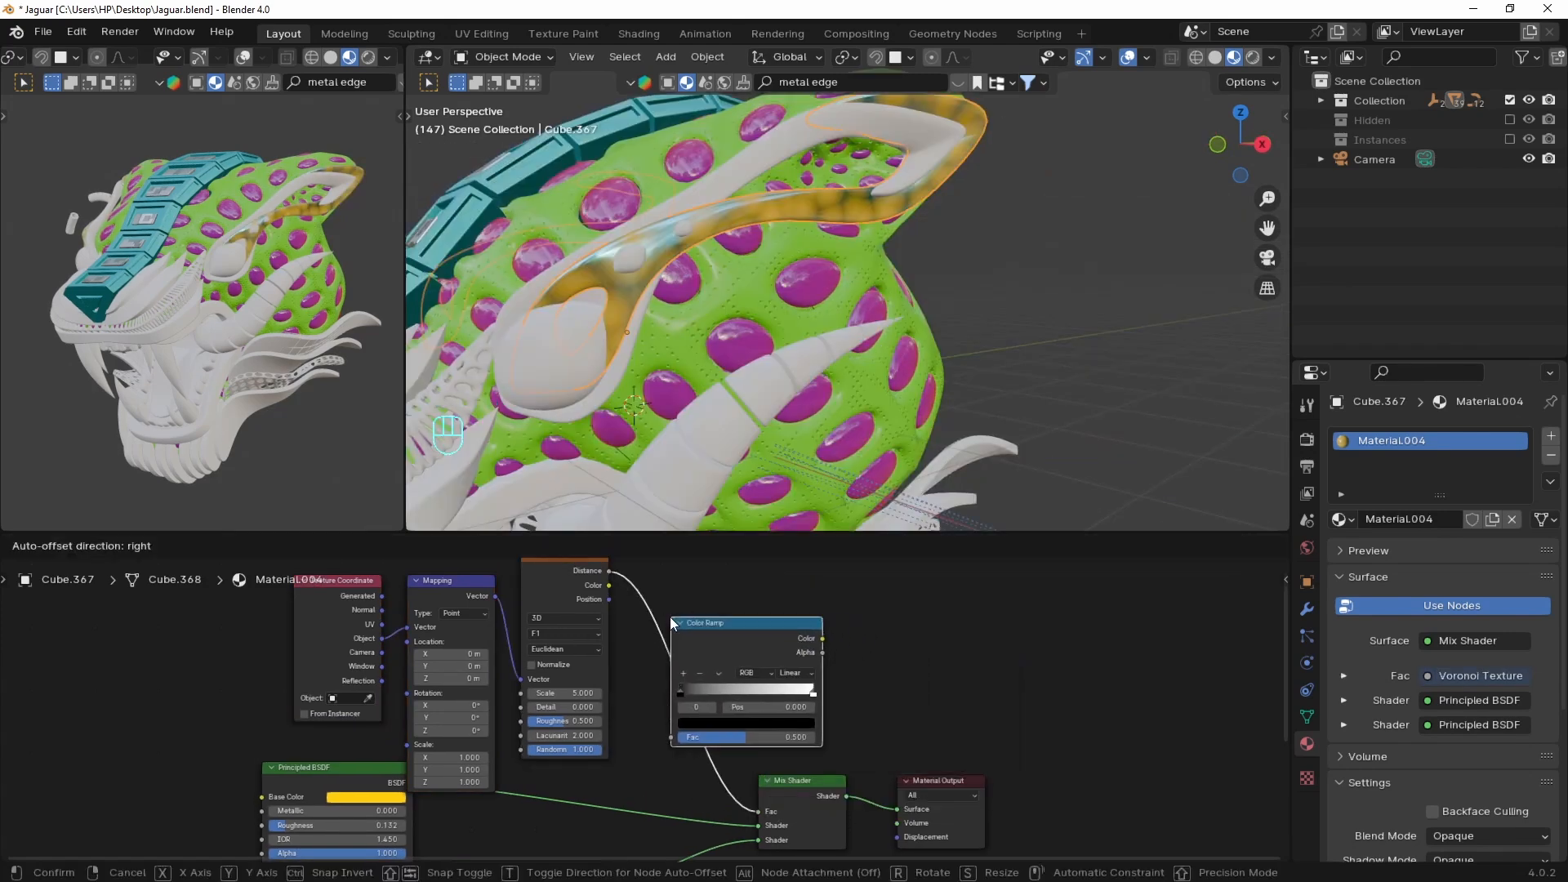
click(722, 640)
drag(812, 690, 717, 689)
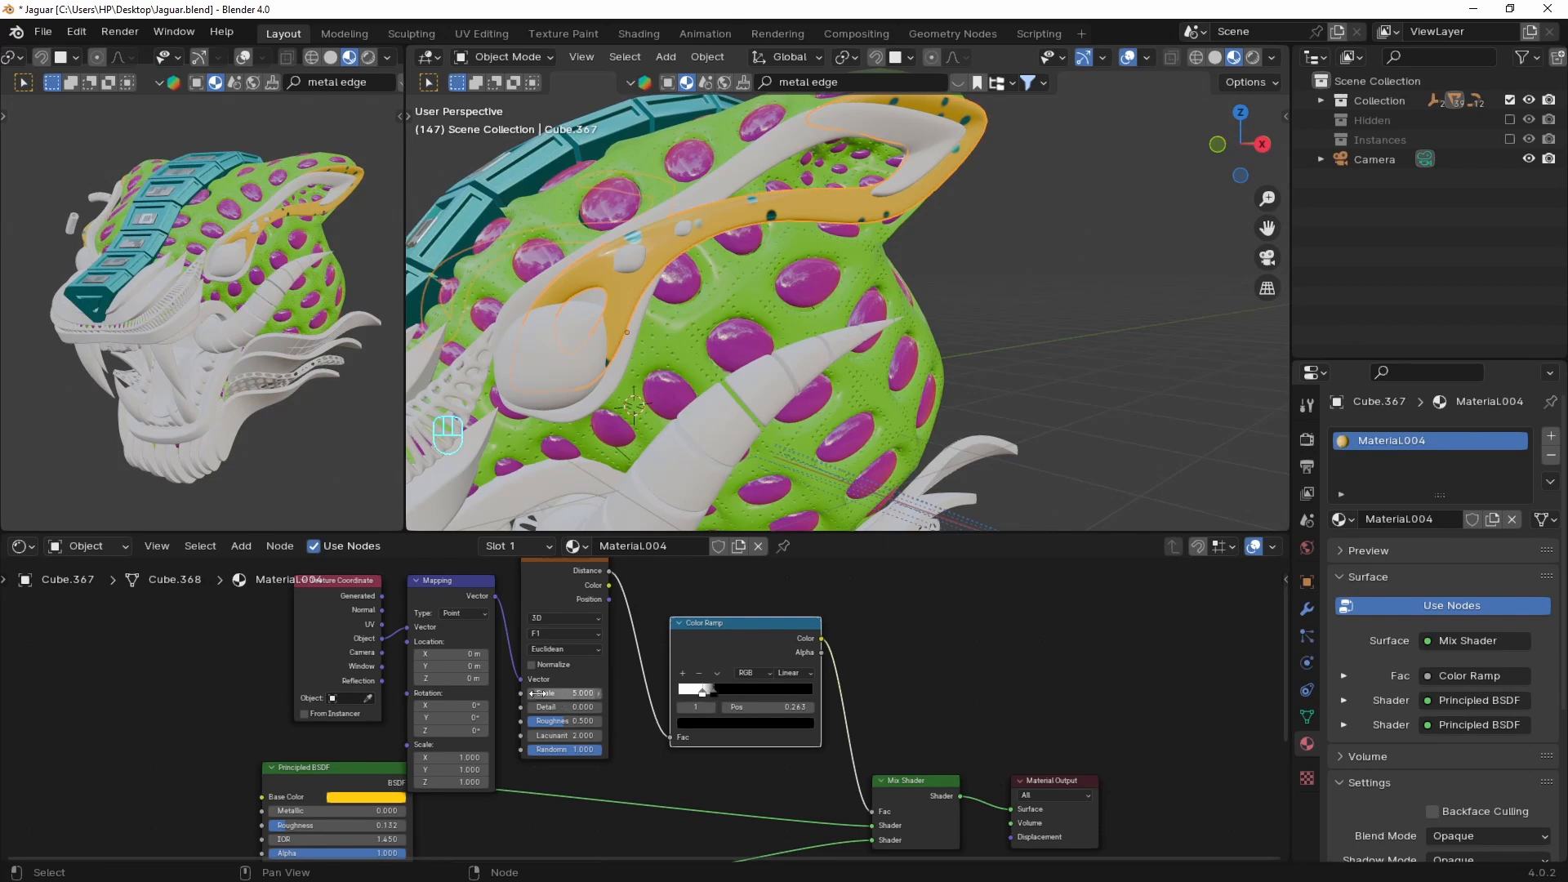
Set the Voronoi Texture's Scale to 15.000 and the Color Ramp's black stop to position 0.199
drag(564, 692, 620, 693)
middle_drag(882, 408, 1011, 255)
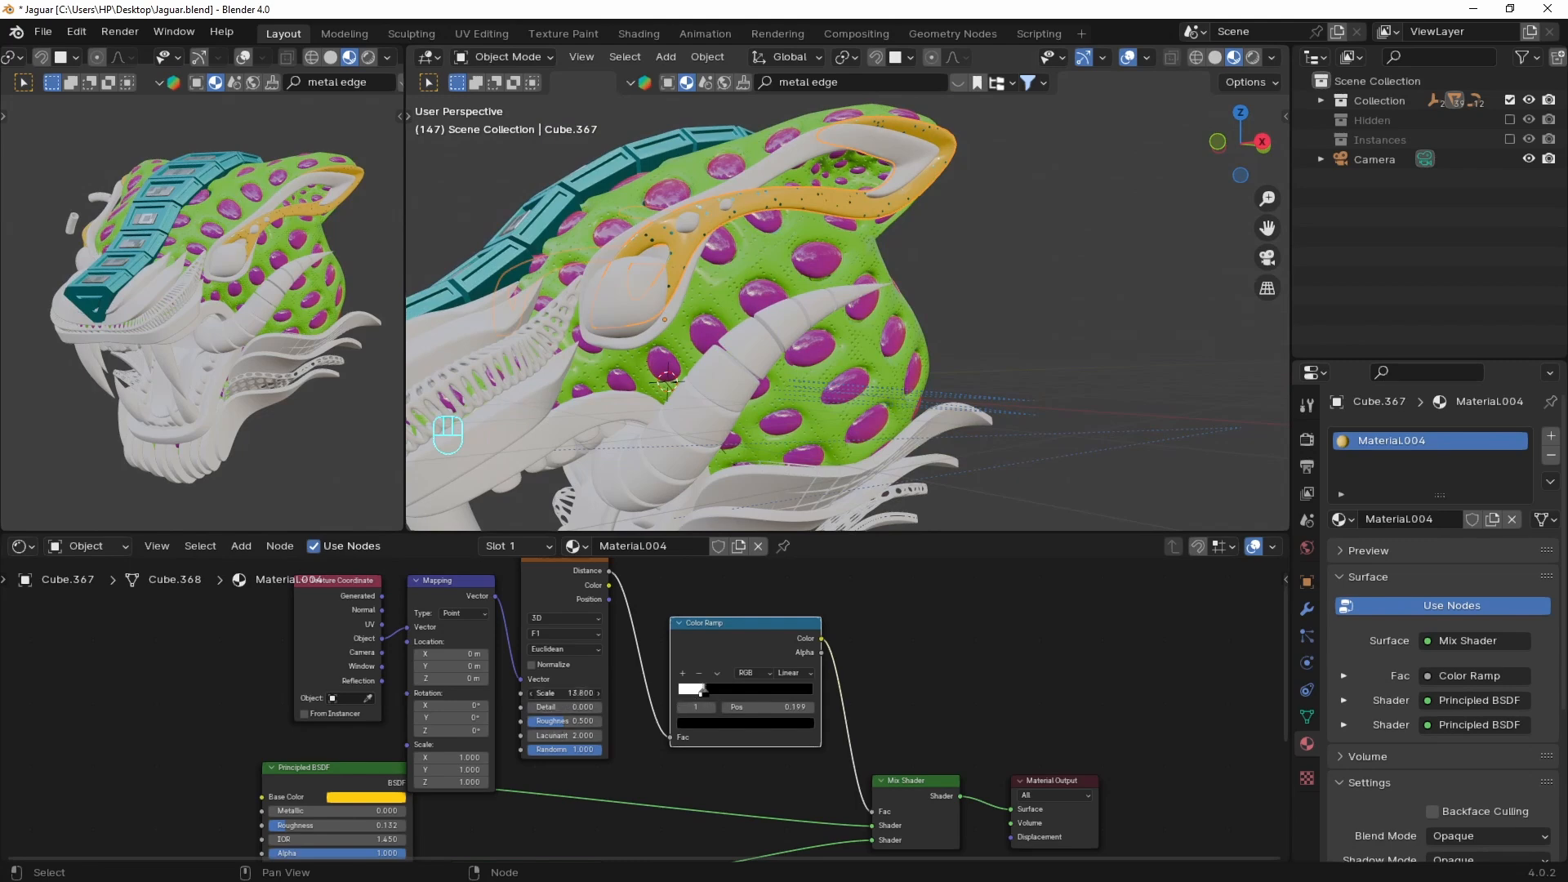
middle_drag(939, 269, 1035, 267)
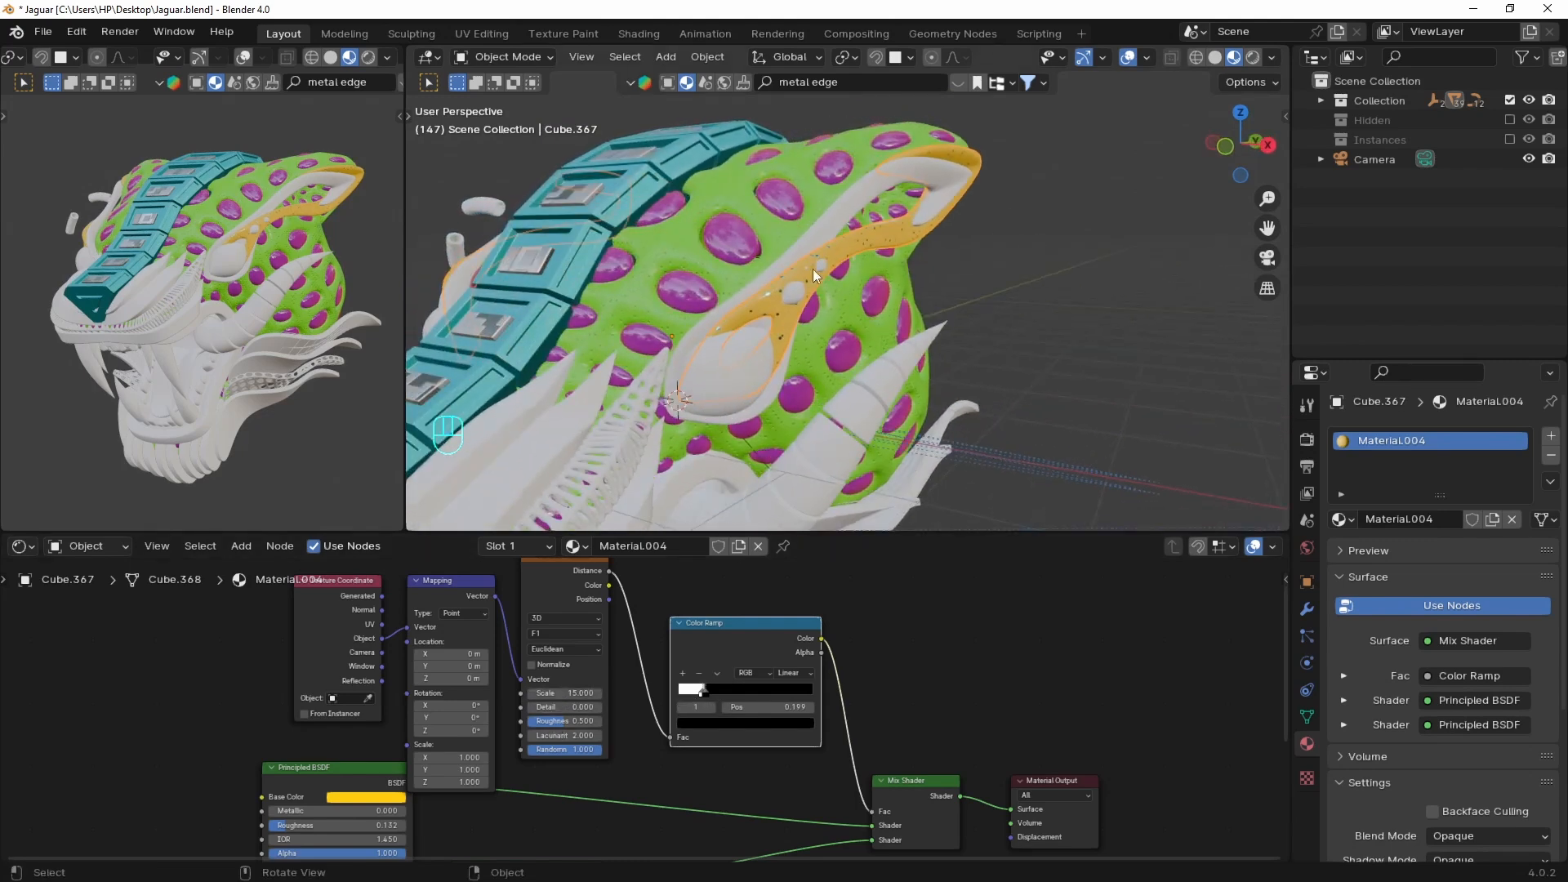
Give the rim inside the yellow eye and ear trim a new material, enlarging the node editor
click(874, 186)
drag(825, 533, 797, 487)
middle_drag(678, 296, 665, 286)
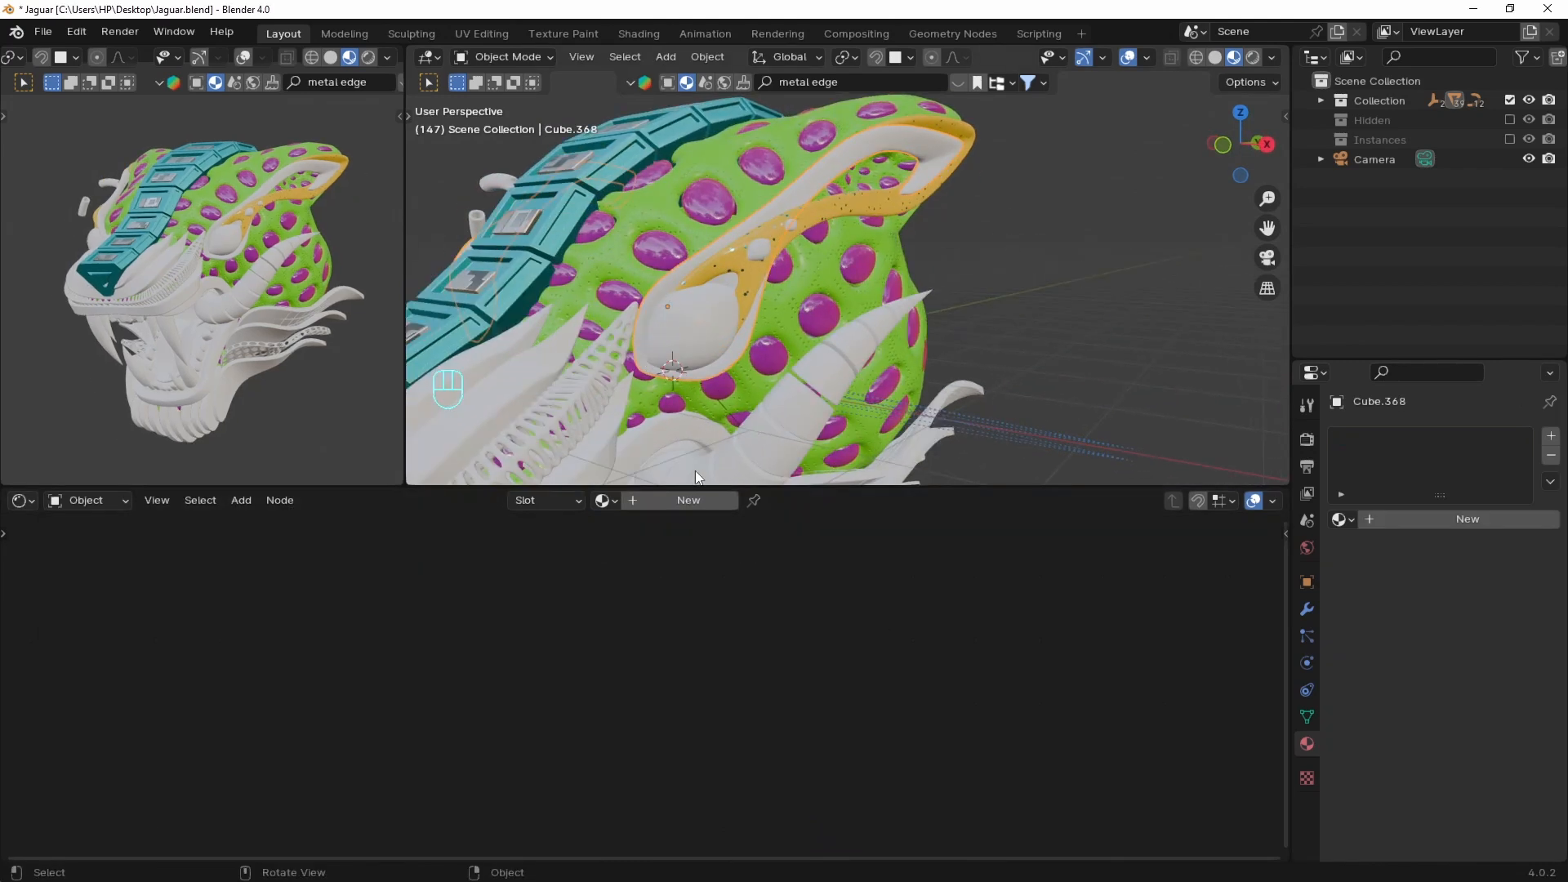
click(692, 508)
Add a Color Ramp node before the Principled BSDF of the rim material
key(shift+a)
text(colo)
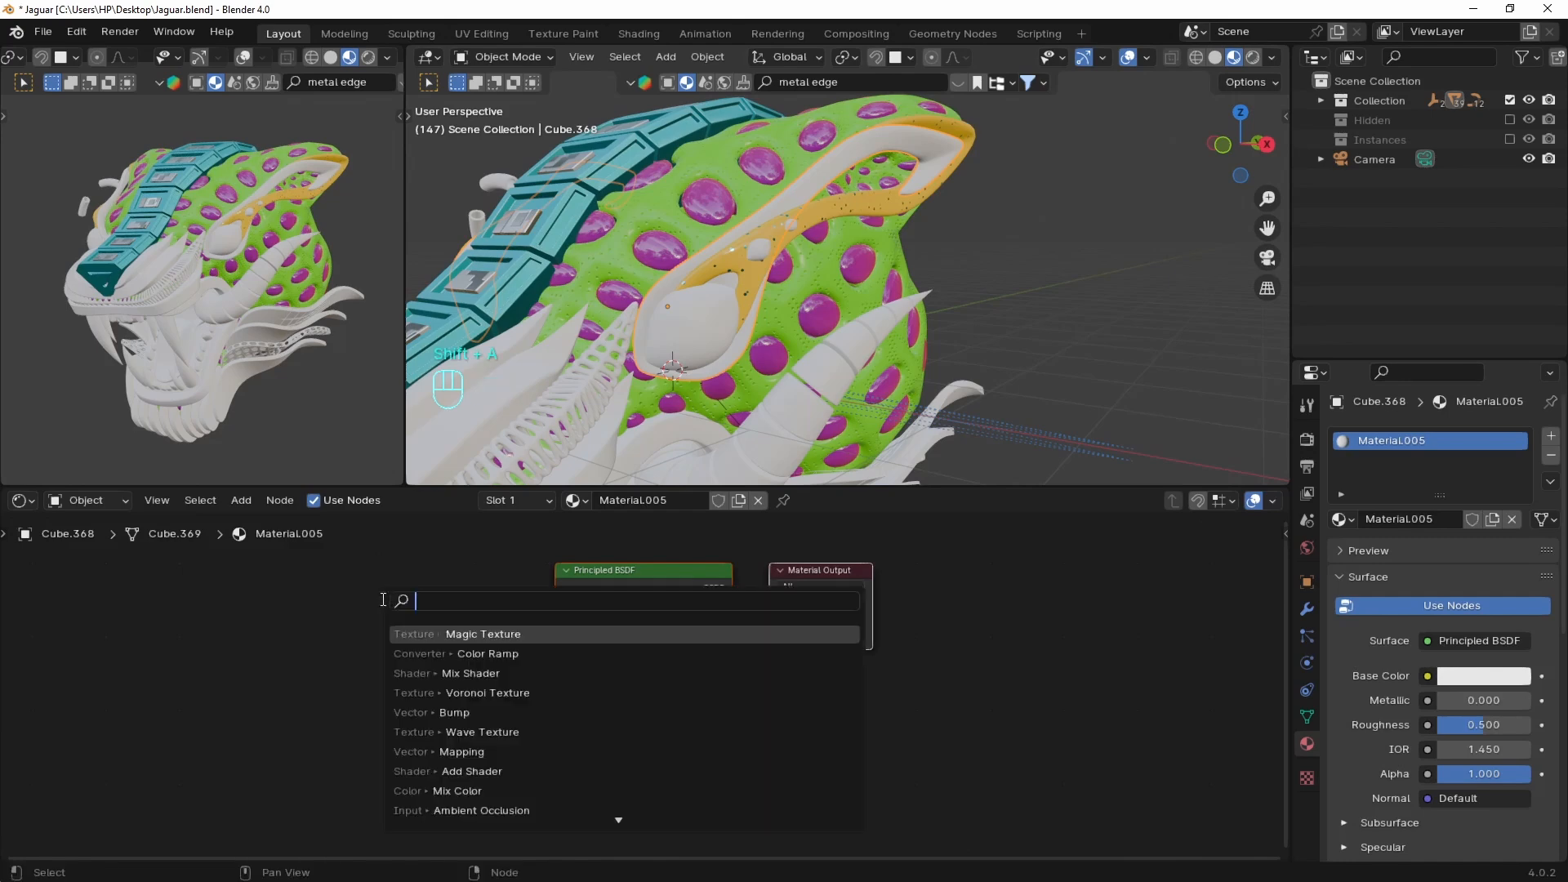
click(459, 654)
click(278, 588)
middle_drag(279, 588, 700, 627)
Add a Magic Texture before the Color Ramp, with Texture Coordinate and Mapping nodes using Object coordinates
key(shift+a)
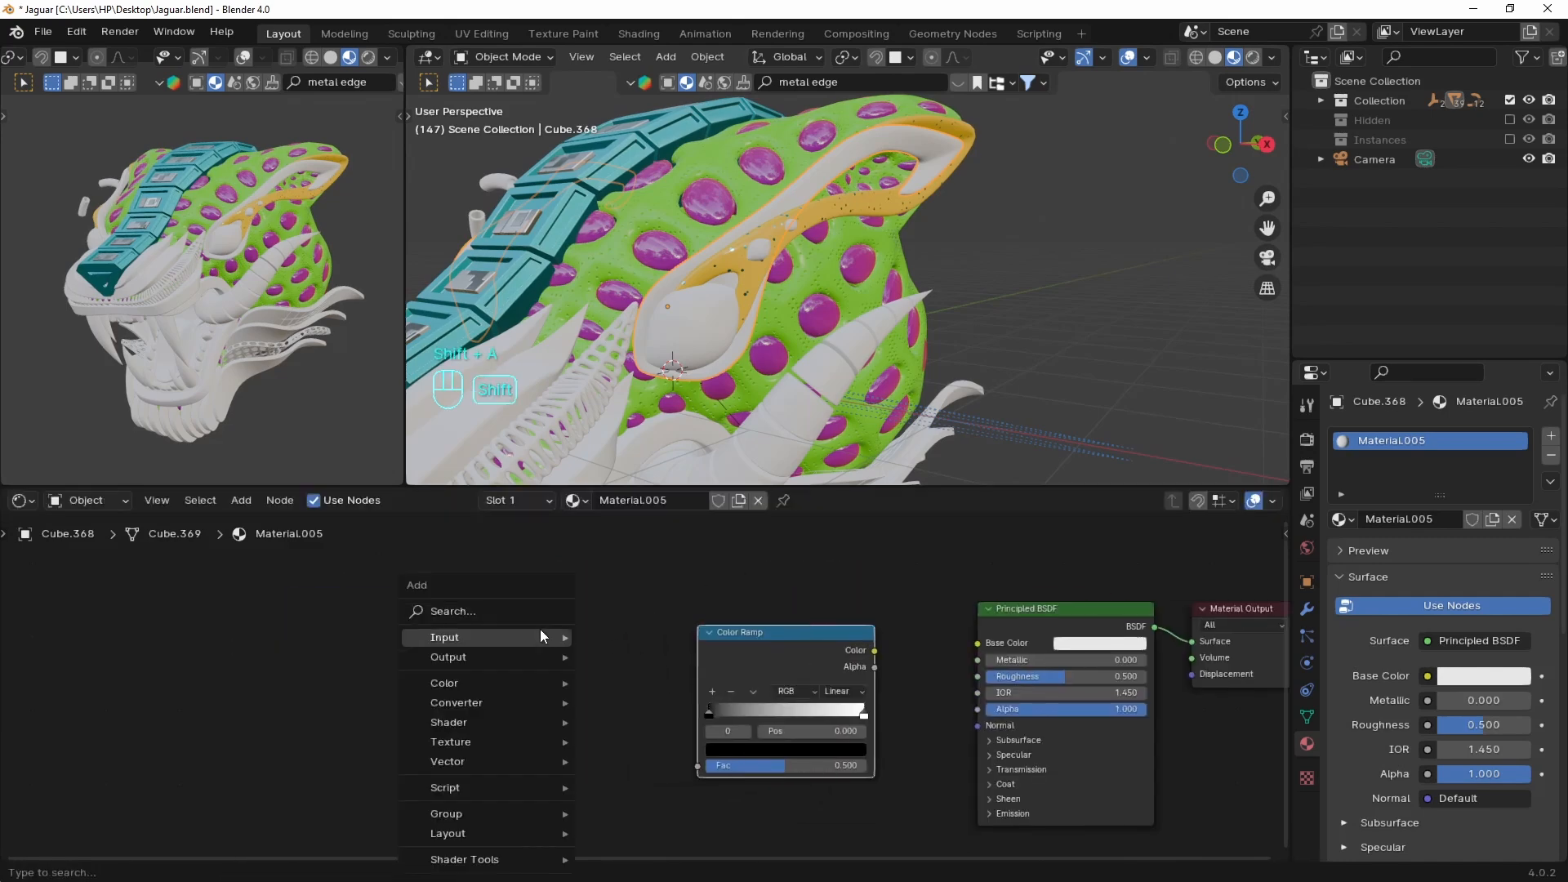
click(518, 611)
text(mag)
key(Return)
click(540, 630)
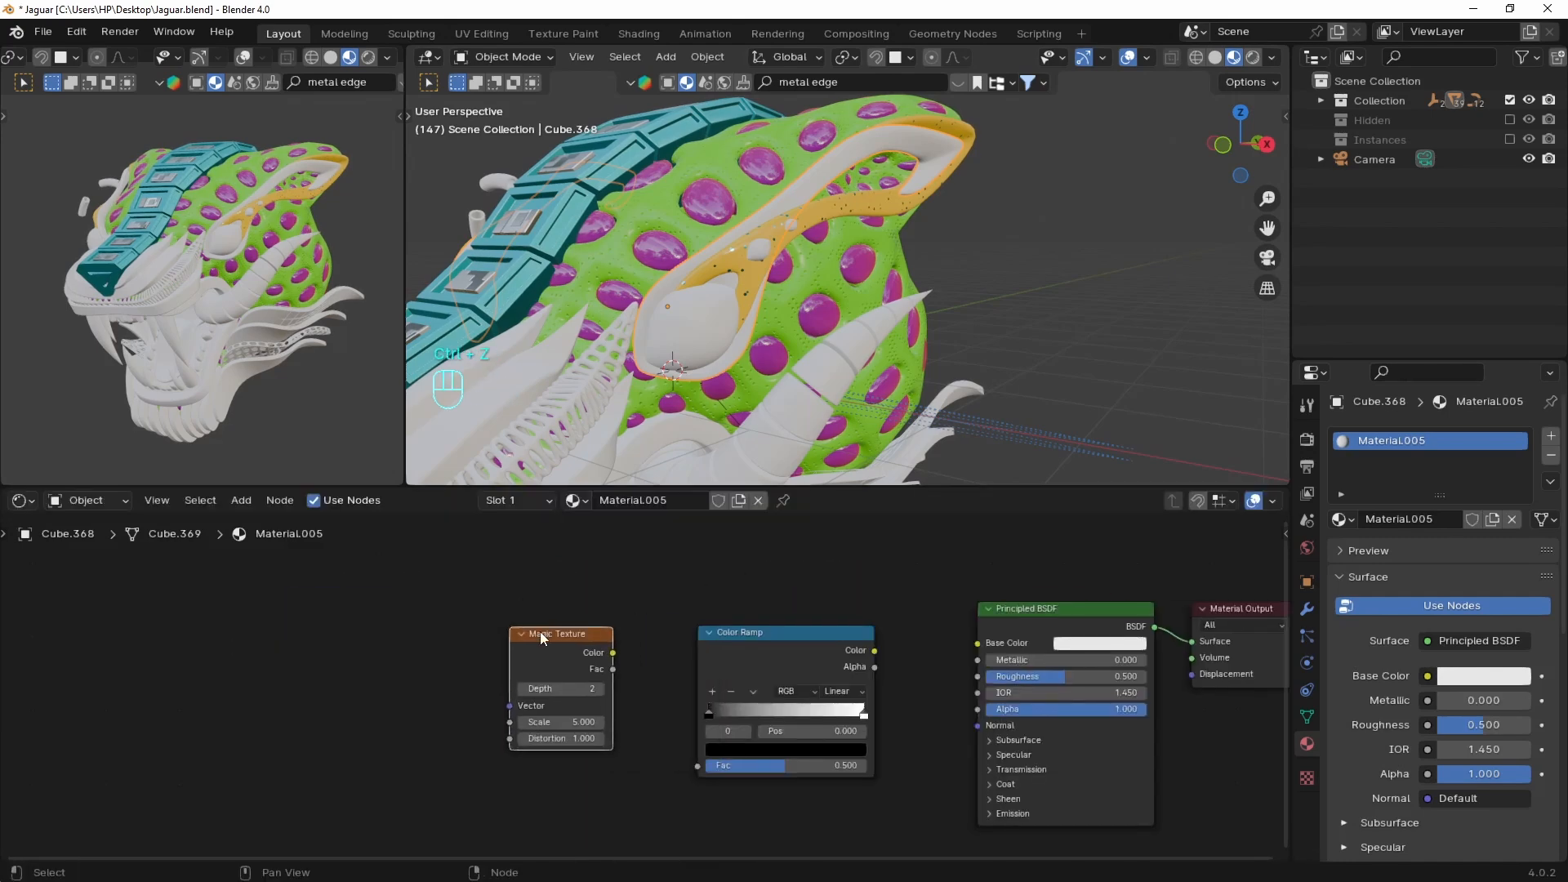
key(ctrl+t)
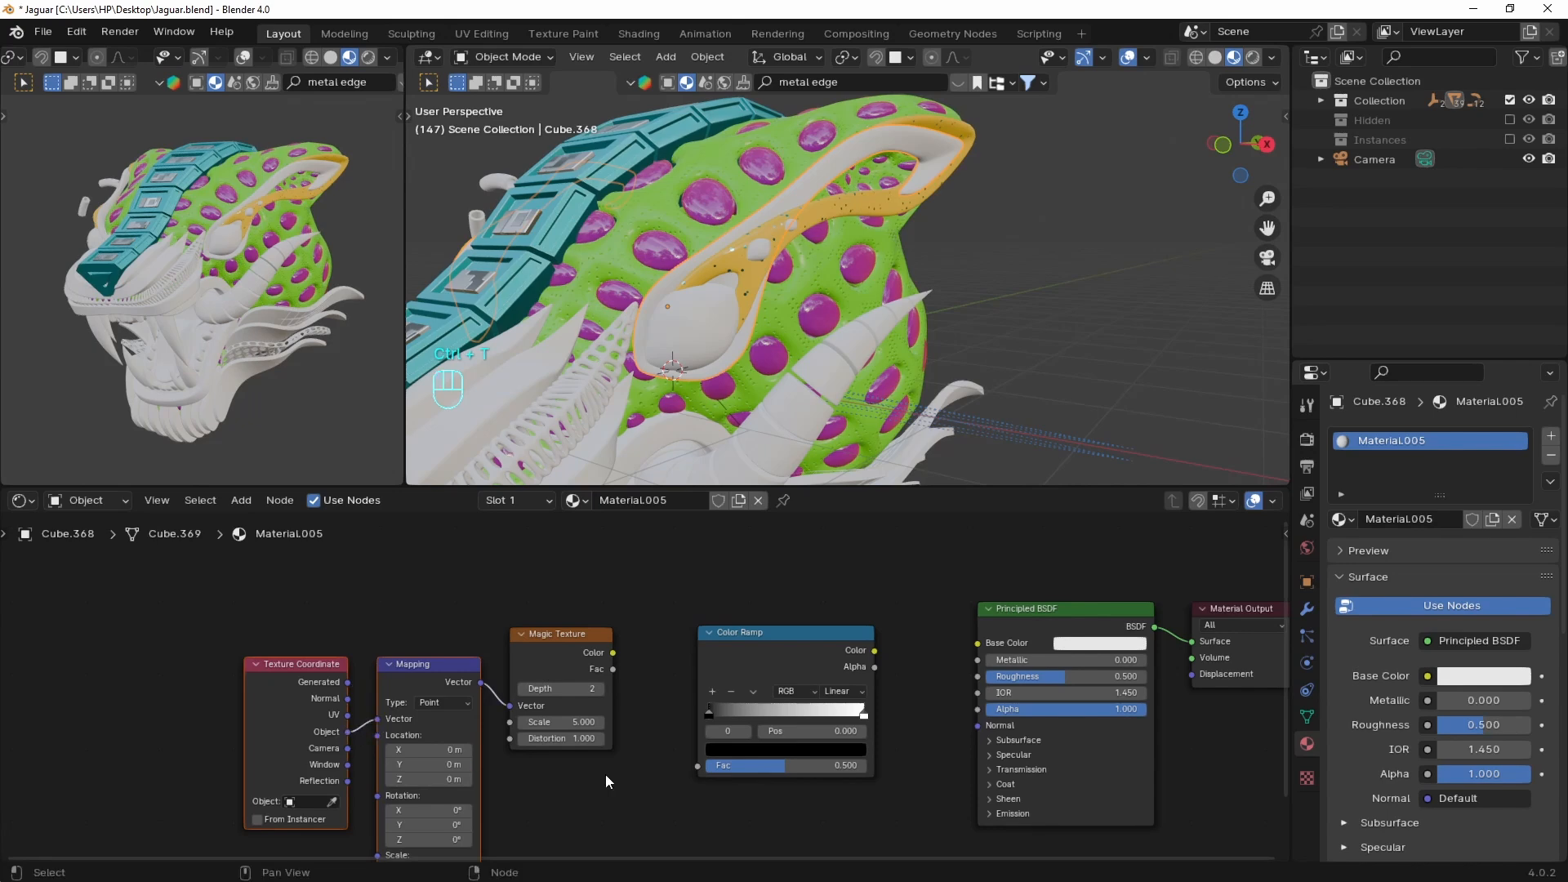
Route the Magic Texture's Color through the Color Ramp into Base Color, with the black stop at 0.662 just after the white one
middle_drag(618, 666, 453, 647)
drag(449, 634, 813, 624)
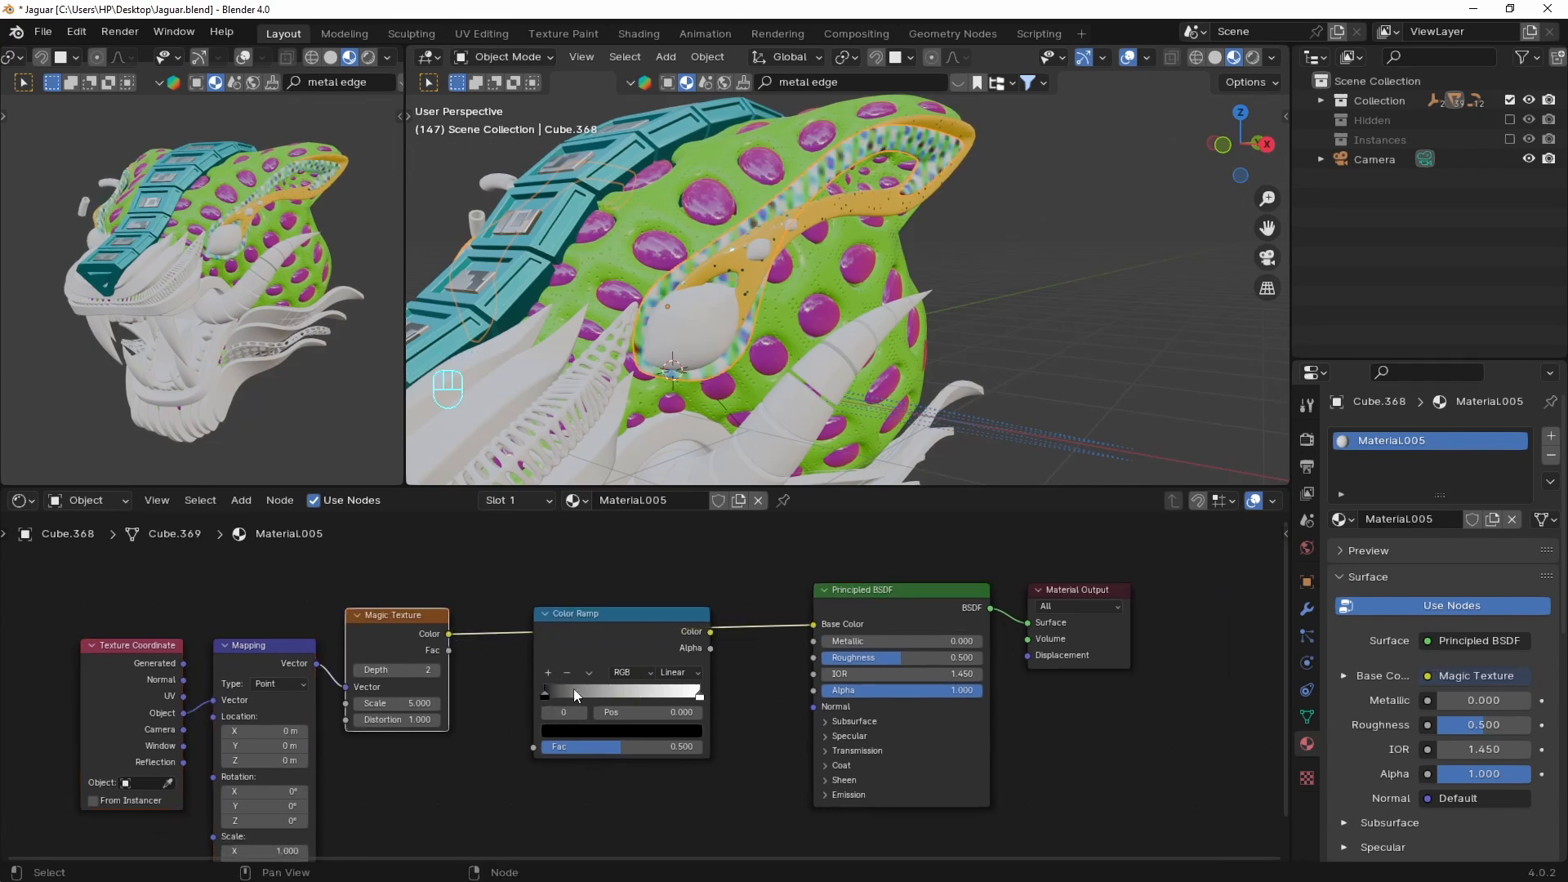
drag(634, 618, 620, 597)
drag(530, 671, 626, 674)
drag(638, 673, 630, 676)
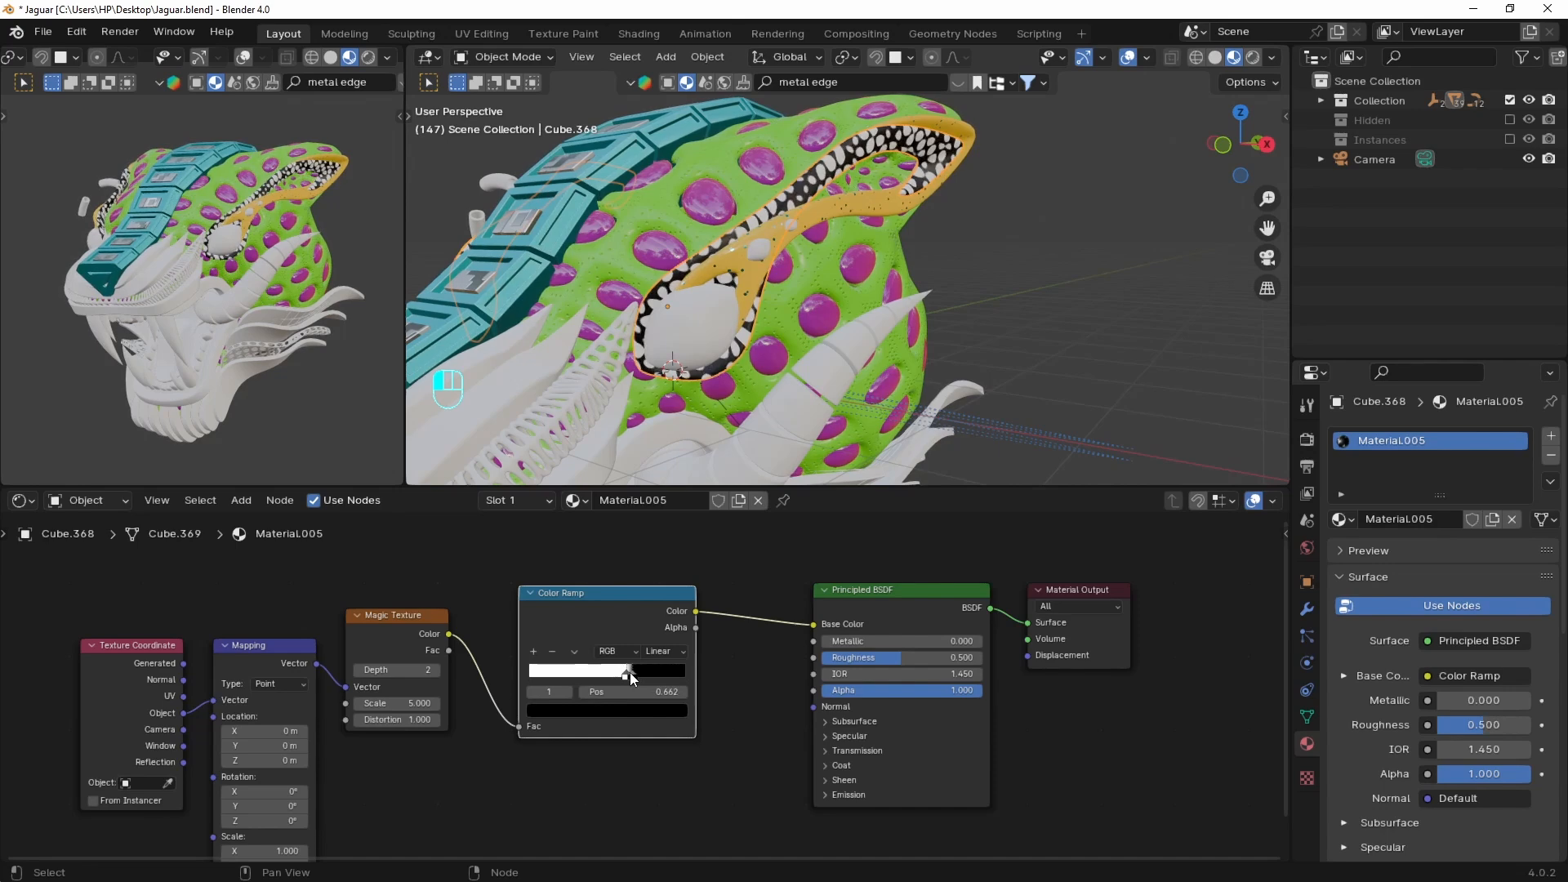
Color the ramp's white stop cyan with hue 0.530, and set the Magic Texture's Depth to 1 and Scale to 1.600
click(625, 672)
click(599, 708)
drag(603, 495, 605, 478)
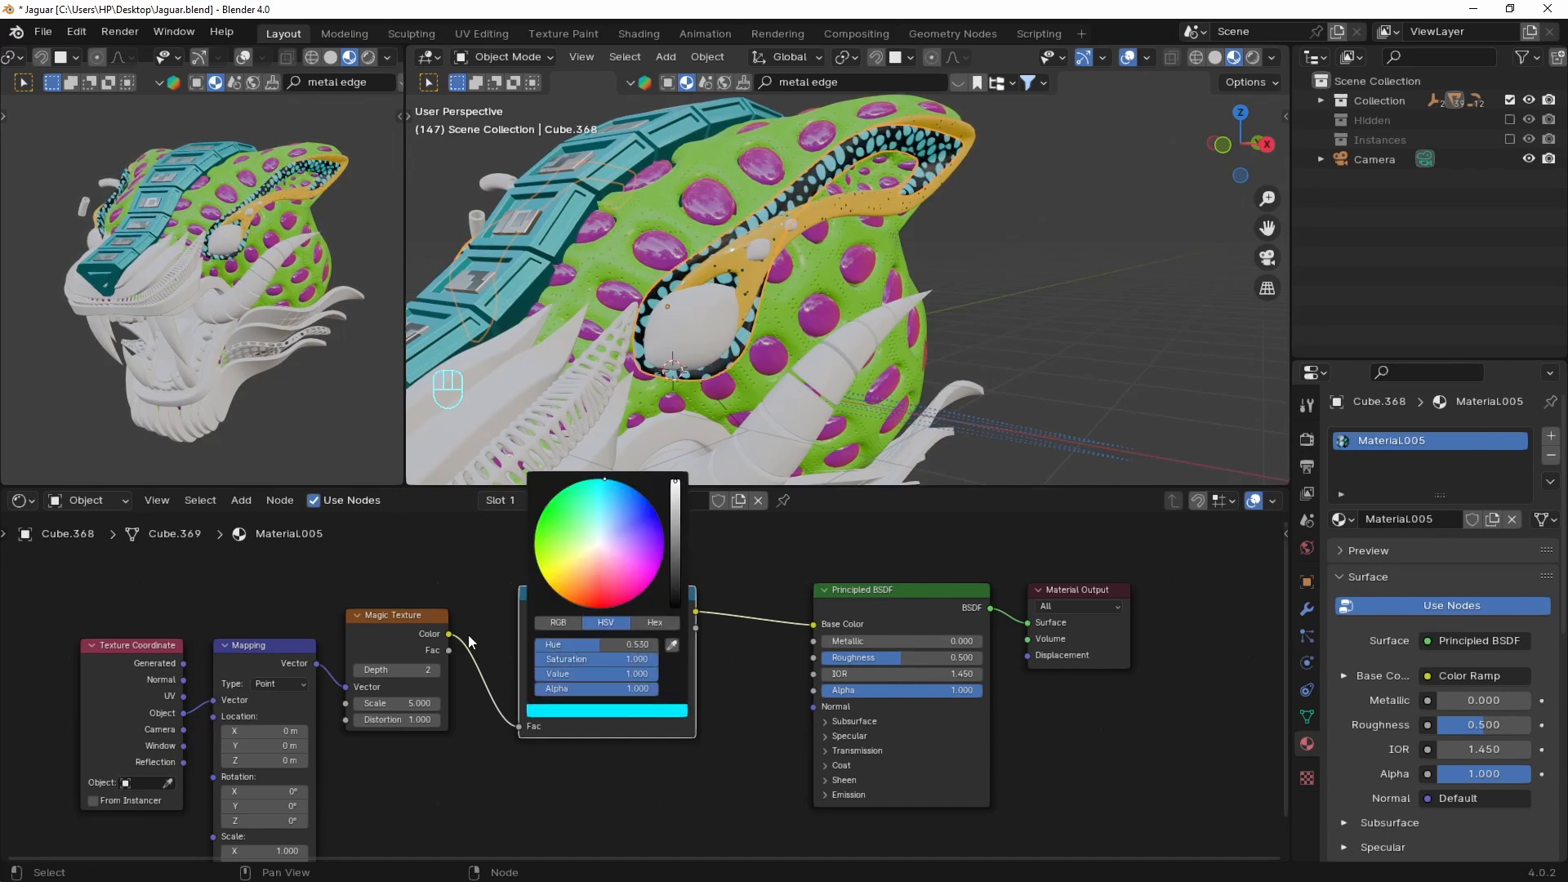
click(357, 670)
drag(405, 703, 376, 703)
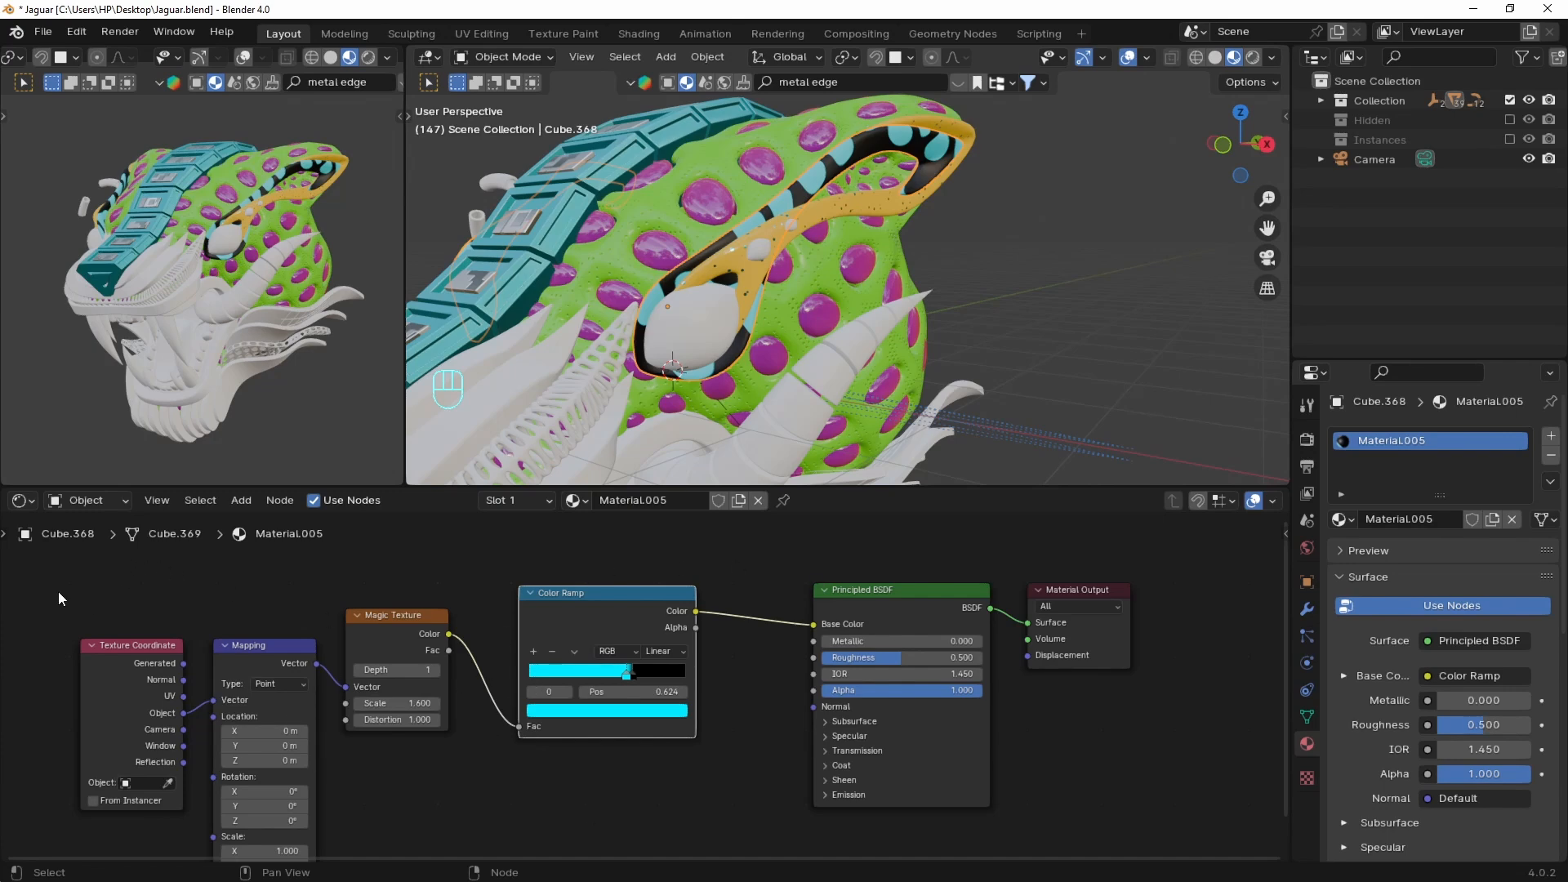
Move the Material Output farther away and duplicate the whole texture, ramp and Principled BSDF chain below the original
middle_drag(1222, 705, 897, 697)
click(761, 640)
key(g)
click(1189, 644)
scroll(859, 638, down, 4)
middle_drag(859, 638, 793, 620)
drag(739, 742, 29, 569)
middle_drag(468, 665, 439, 606)
key(shift+d)
click(686, 788)
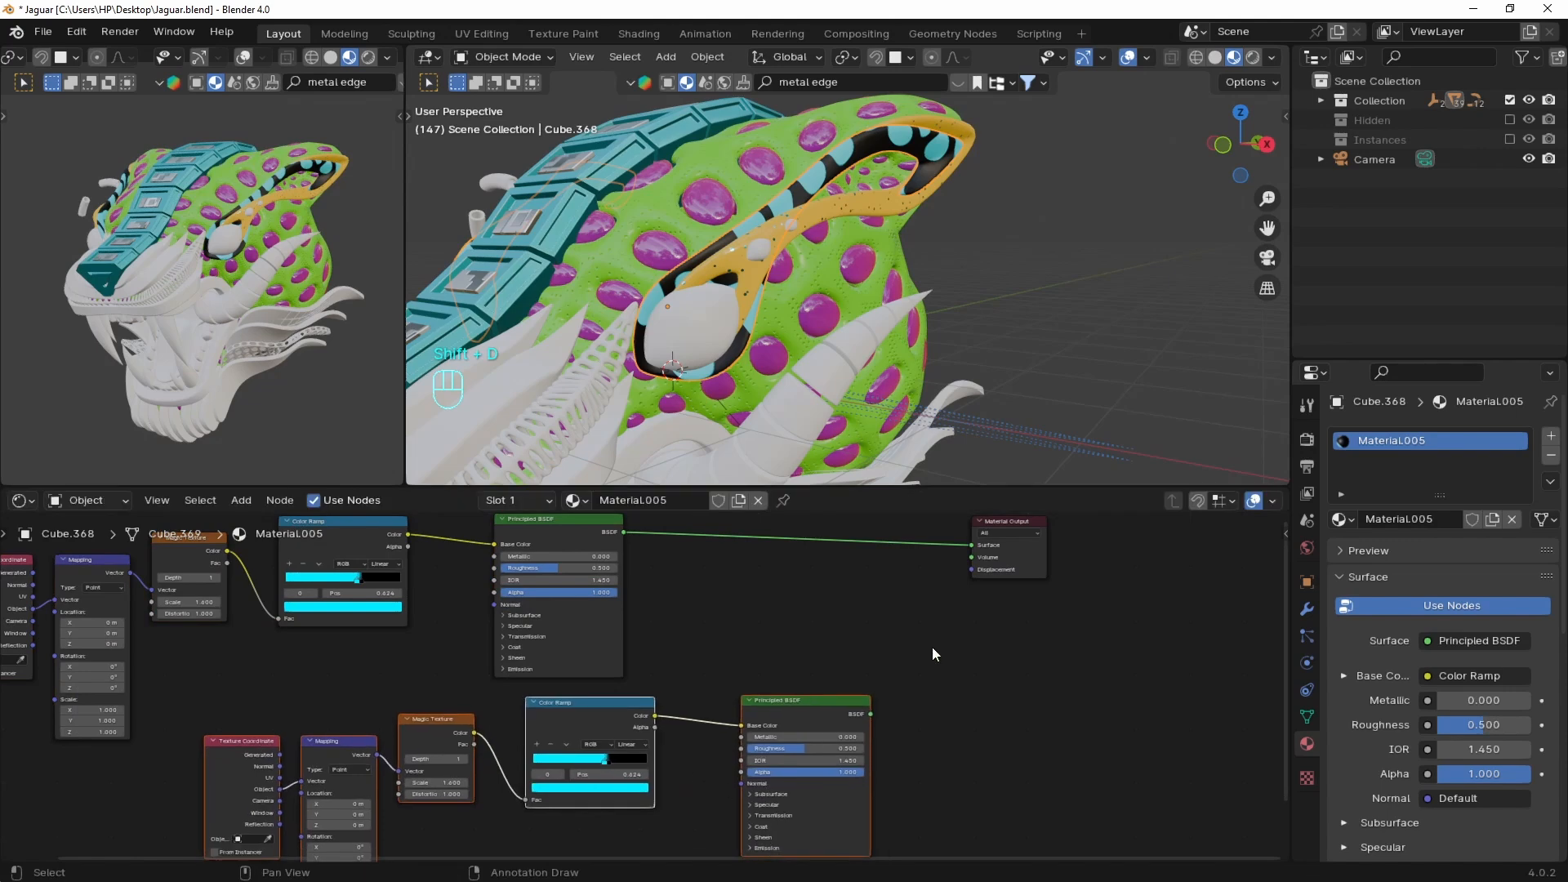
Add a Mix Shader before the Material Output that blends the original and duplicated Principled BSDF shaders
key(shift+a)
text(mix)
click(963, 665)
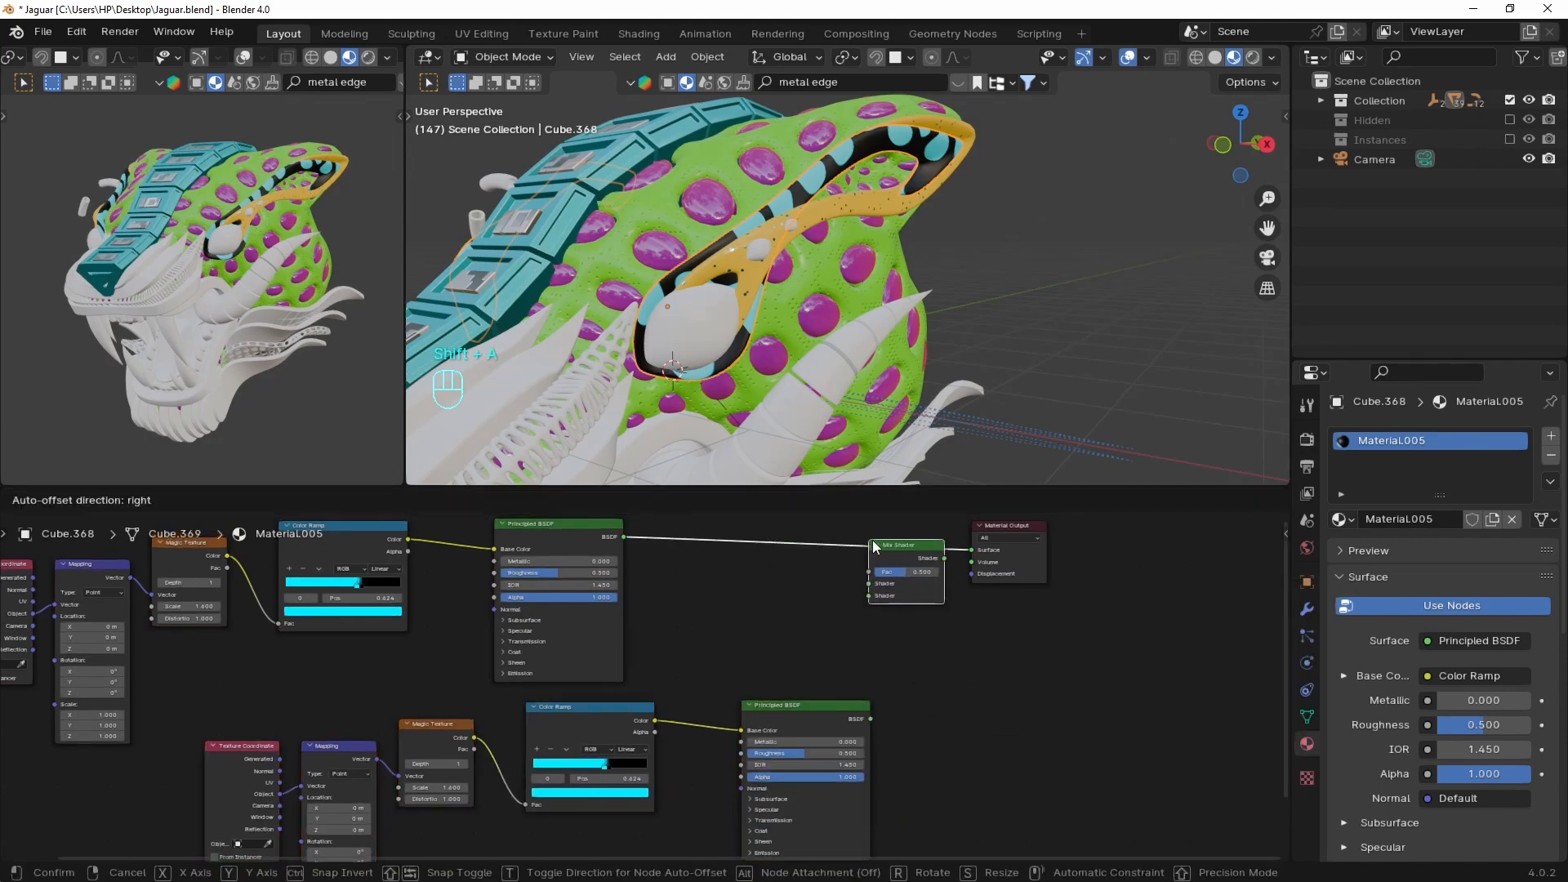
click(861, 541)
drag(1109, 704, 887, 569)
key(g)
click(1073, 603)
drag(871, 719, 979, 604)
Change the cyan stop of the duplicated chain's Color Ramp to magenta
scroll(654, 759, up, 4)
click(747, 693)
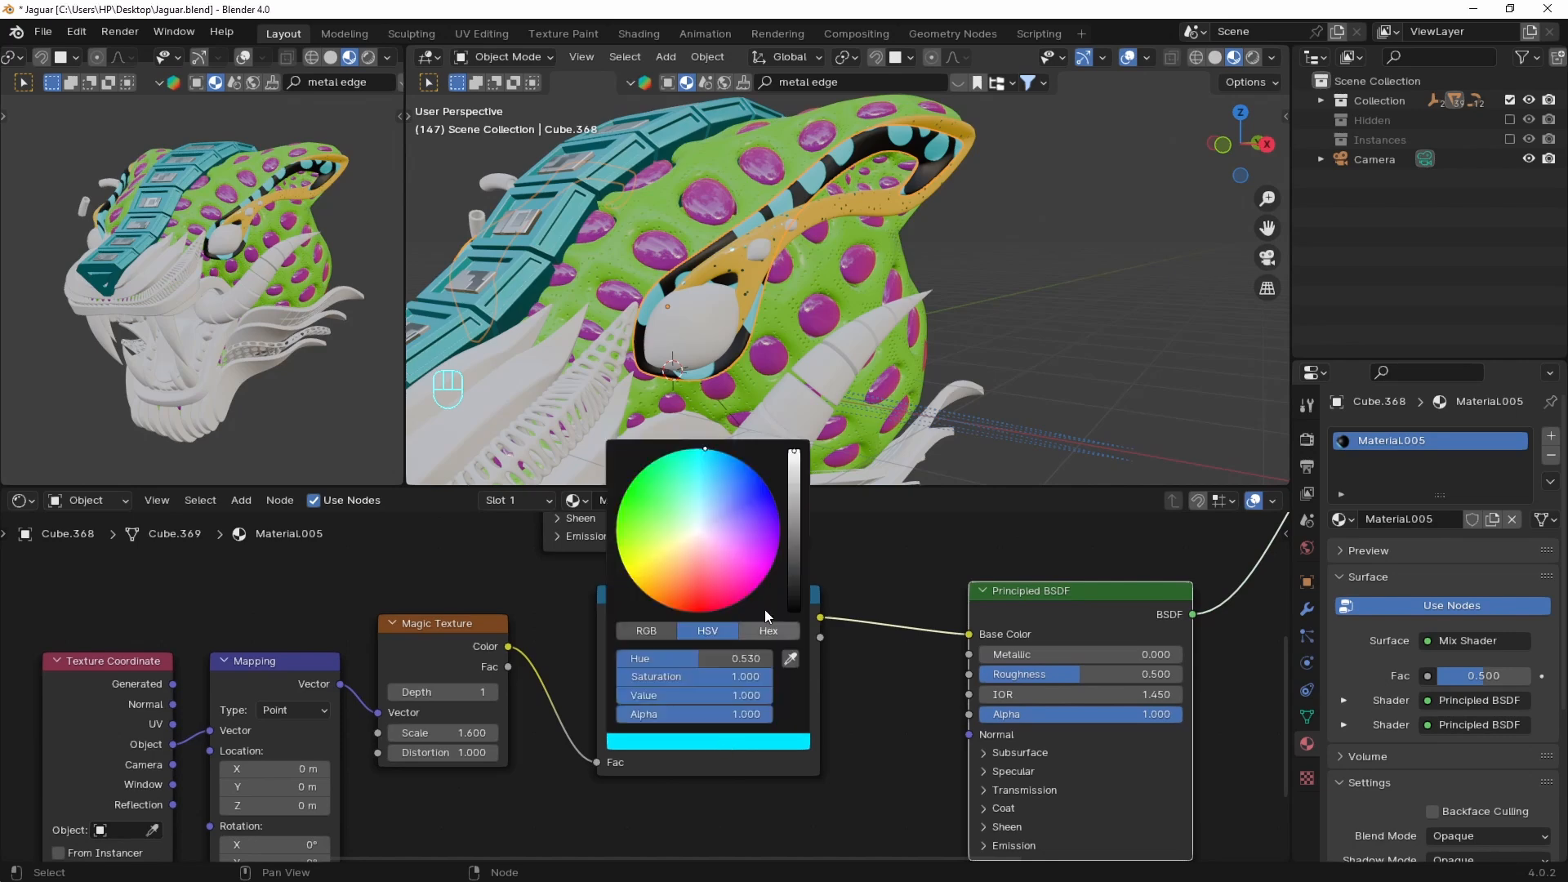
click(754, 552)
drag(753, 552, 761, 553)
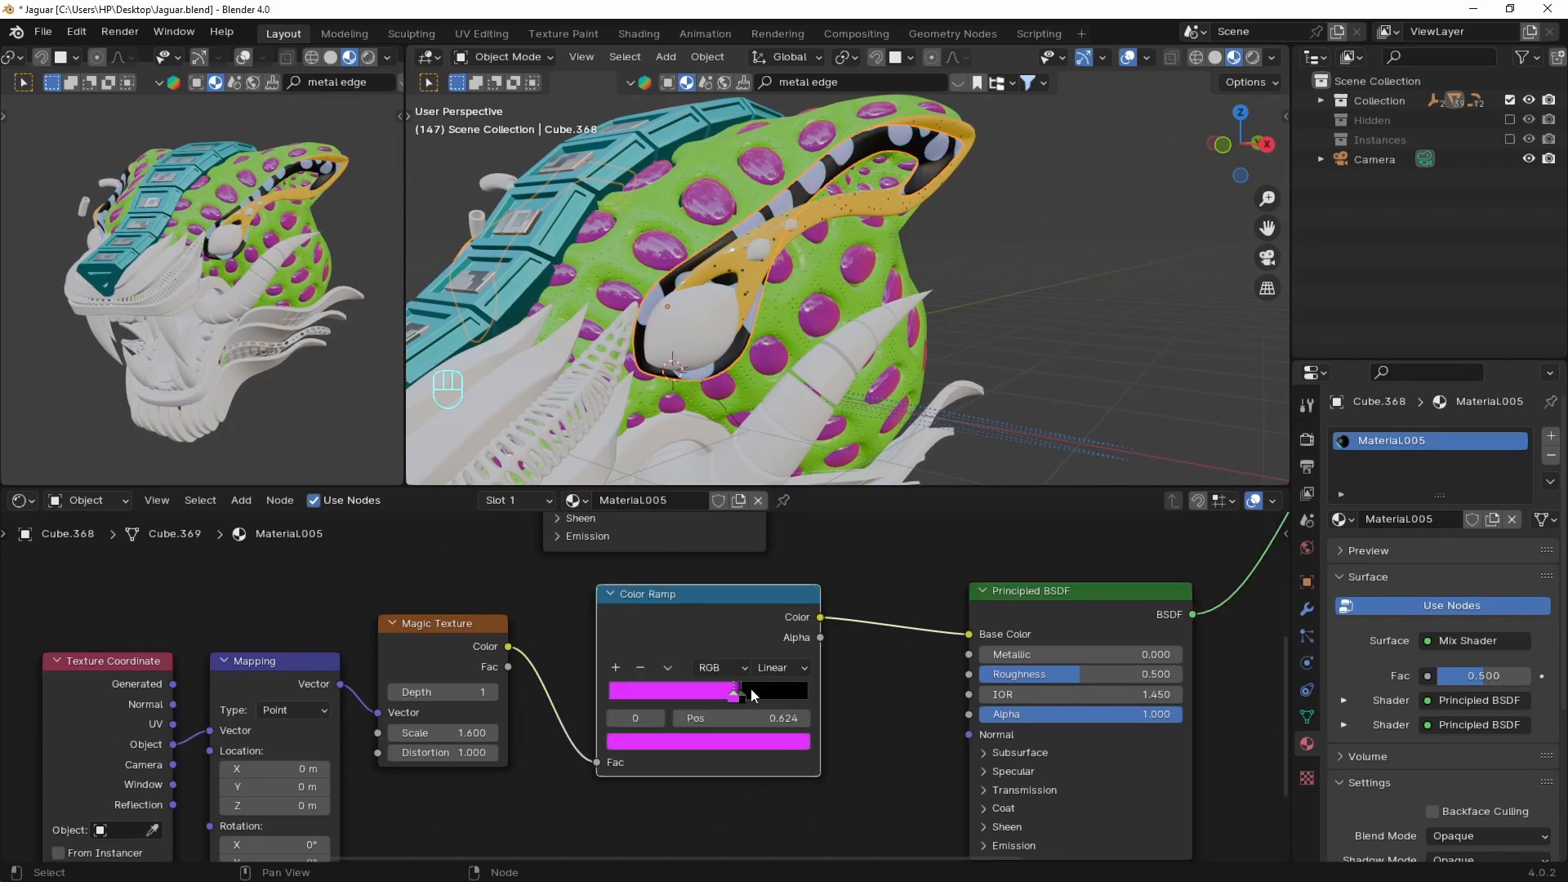
Change the black stop of the duplicated Color Ramp to yellow-orange with hue 0.091 and saturation 0.974
click(751, 692)
click(751, 744)
scroll(715, 558, up, 1)
key(ctrl+v)
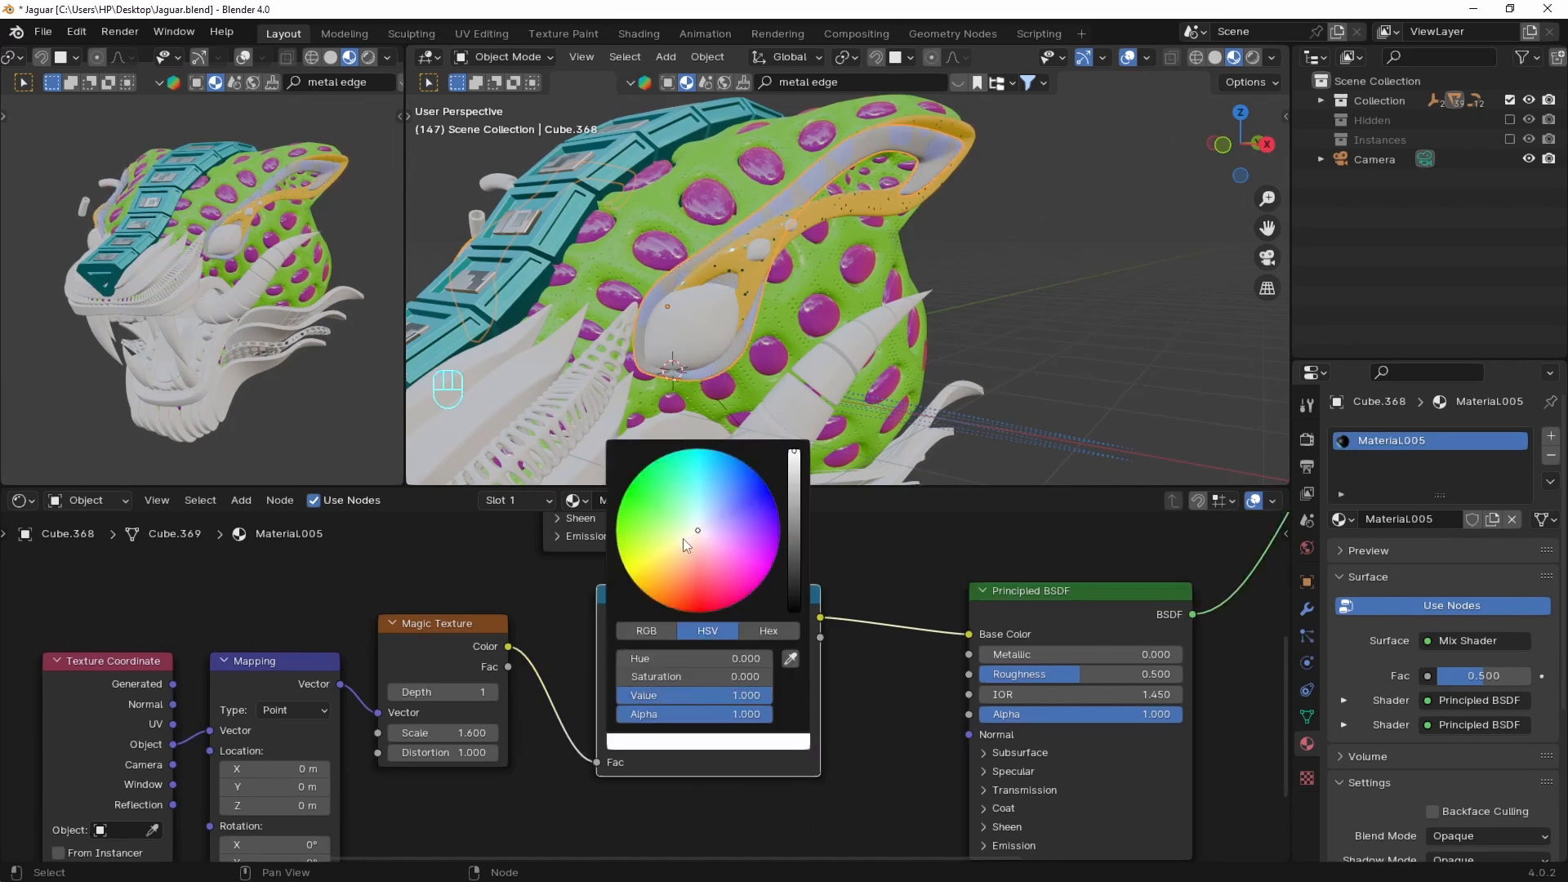
click(744, 746)
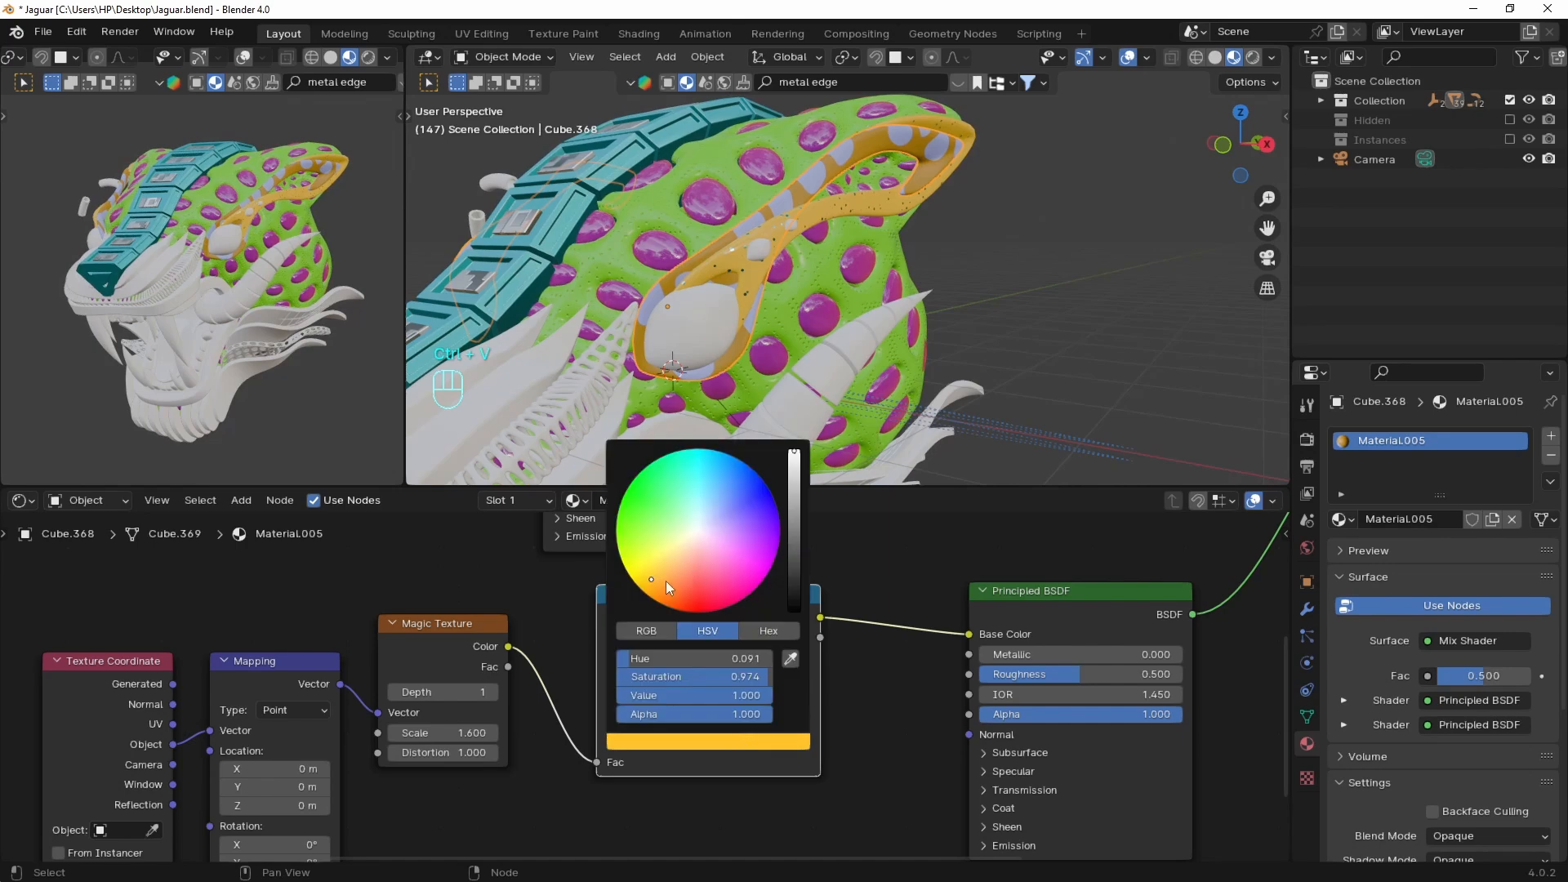
Duplicate the cyan chain's coordinate, Mapping, Magic Texture and Color Ramp nodes above the original chain
scroll(692, 751, down, 11)
middle_drag(821, 580, 798, 702)
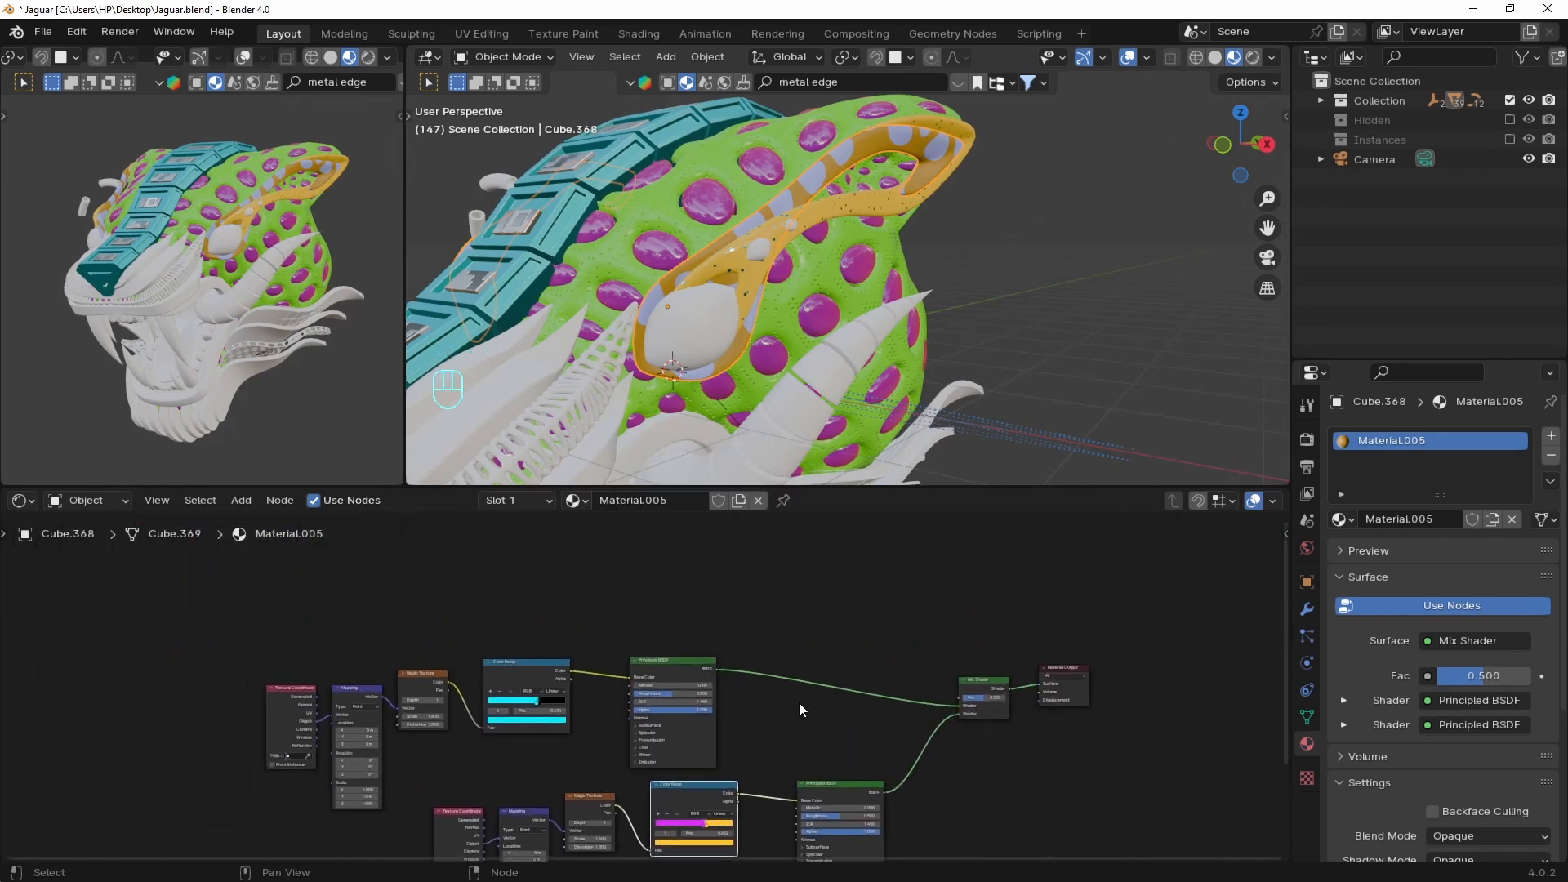
scroll(604, 694, up, 5)
middle_drag(135, 600, 200, 669)
drag(115, 605, 526, 821)
key(shift+d)
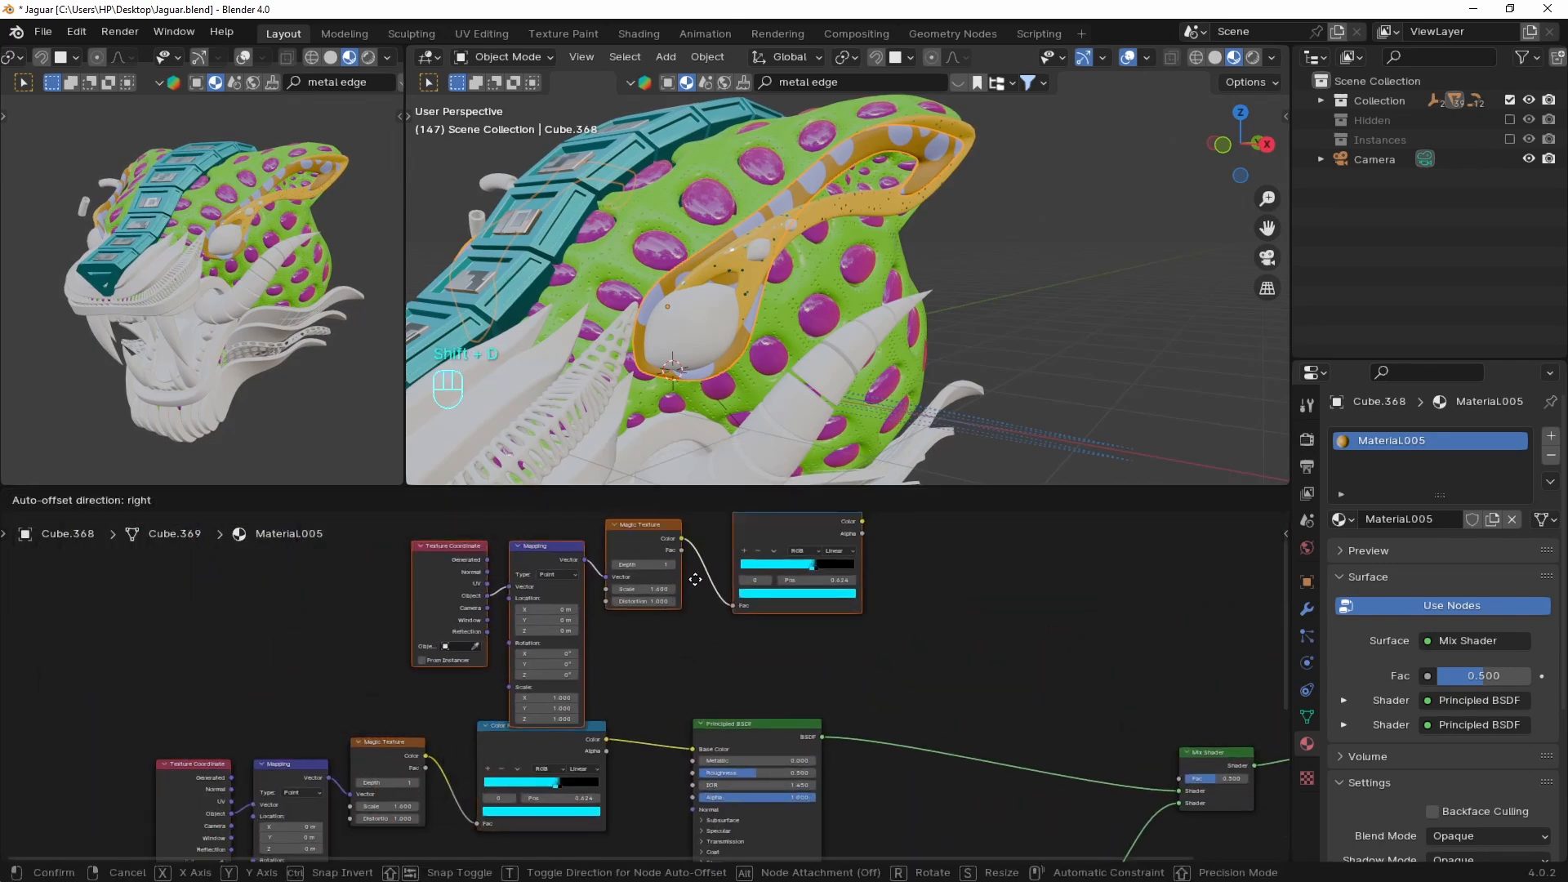
click(720, 725)
Make the new ramp's cyan stop white, connect its Color to the Mix Shader's Fac, and set the black stop to 0.477
middle_drag(720, 717, 669, 696)
click(635, 628)
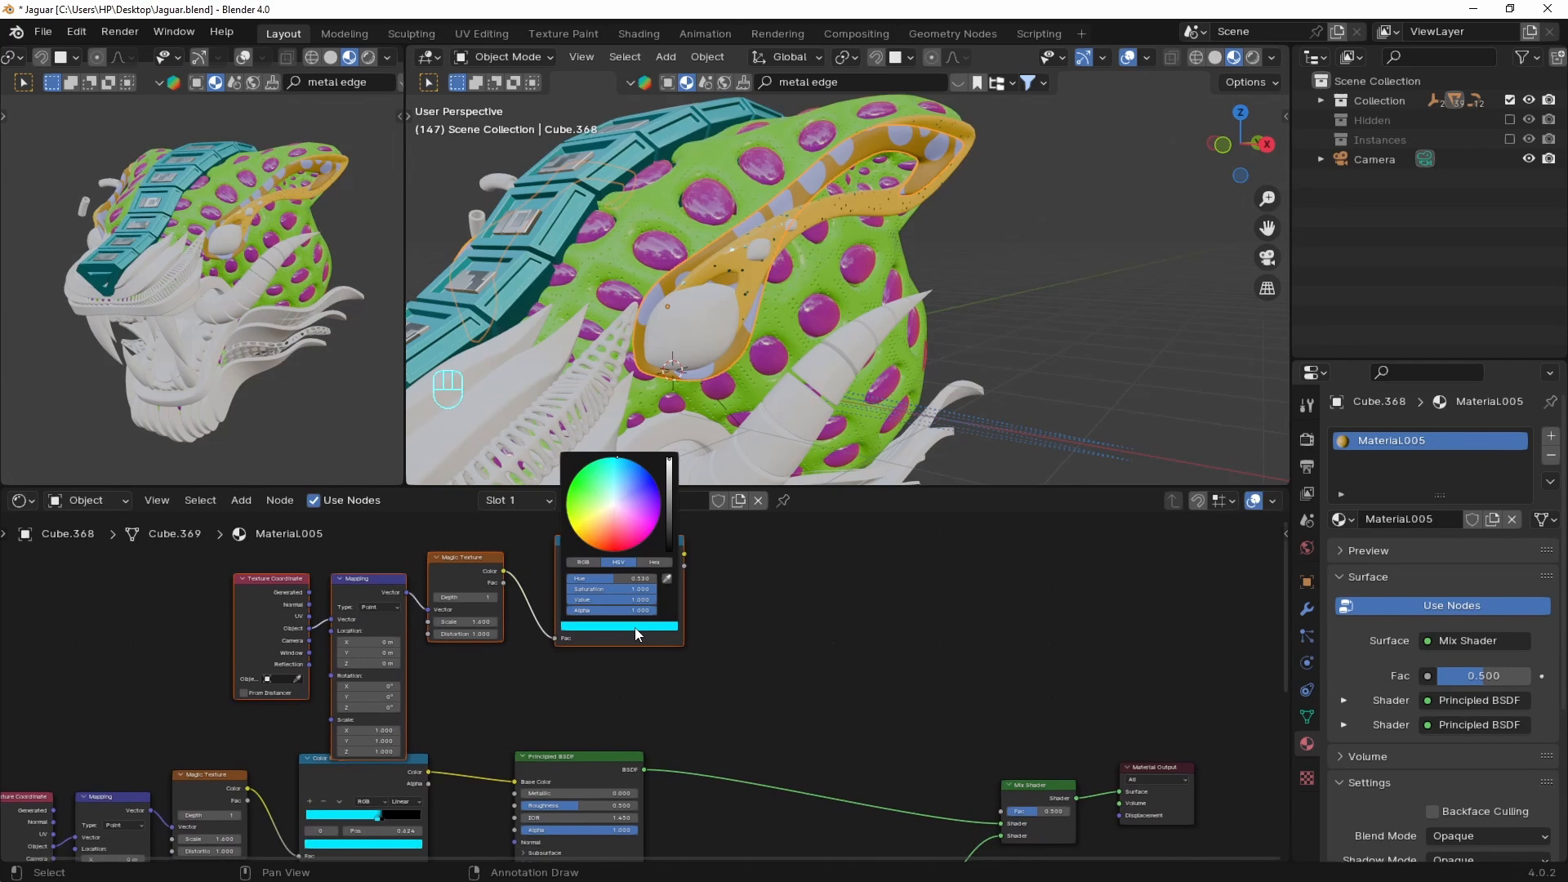
click(616, 506)
drag(683, 554, 1001, 810)
scroll(673, 639, up, 2)
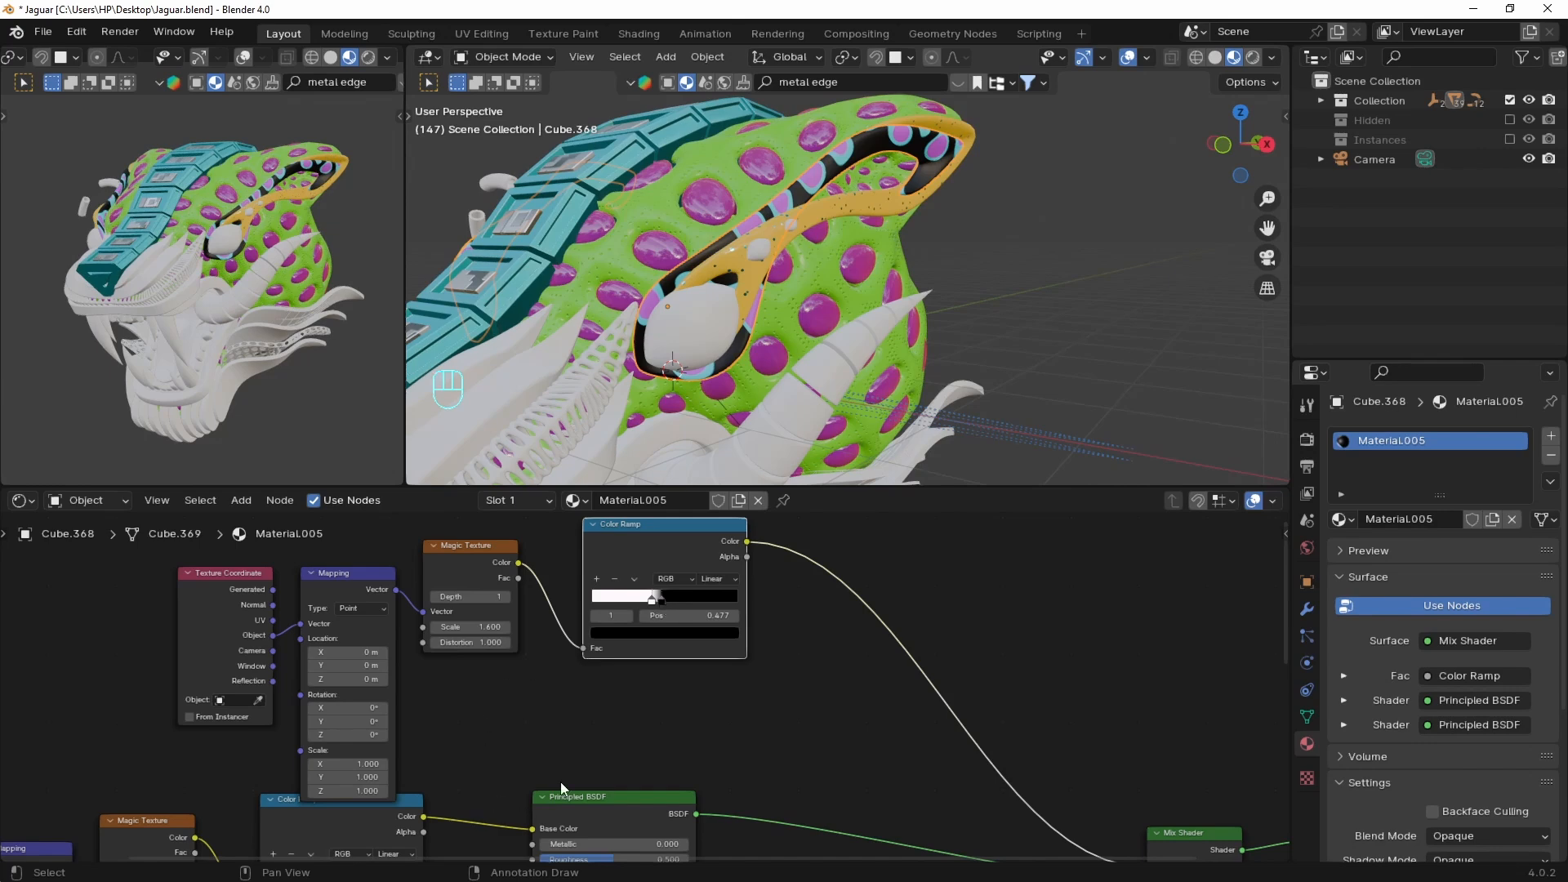
Offset the magenta-orange chain's Mapping location to X 15.7 m and Z 1.9 m
scroll(561, 666, down, 3)
middle_drag(442, 752, 581, 664)
scroll(625, 676, up, 6)
middle_drag(704, 780, 630, 647)
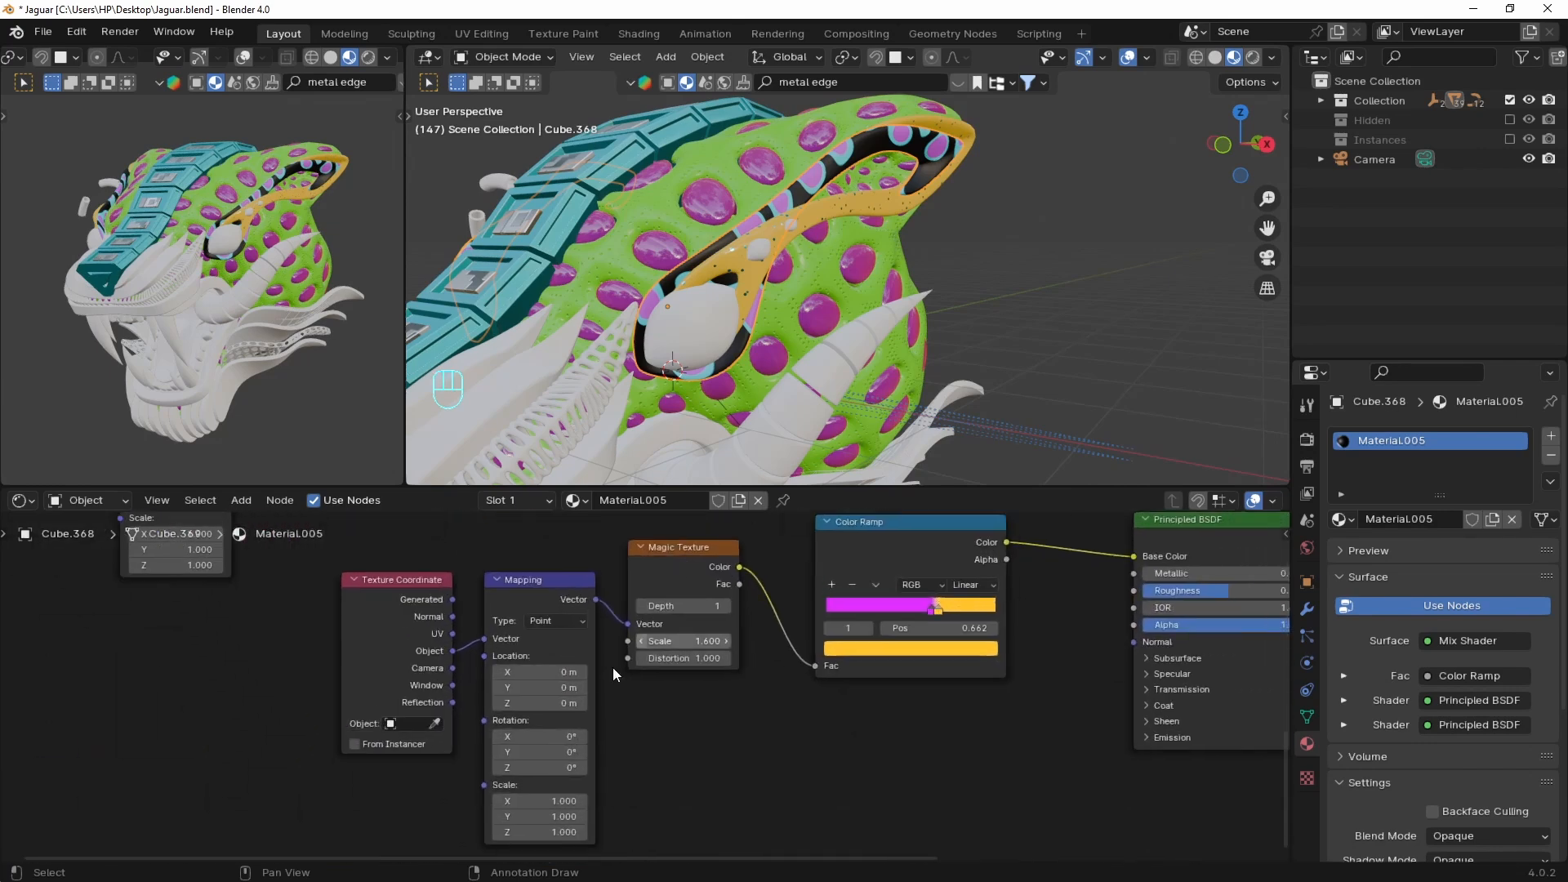
drag(539, 672, 559, 672)
drag(539, 703, 554, 703)
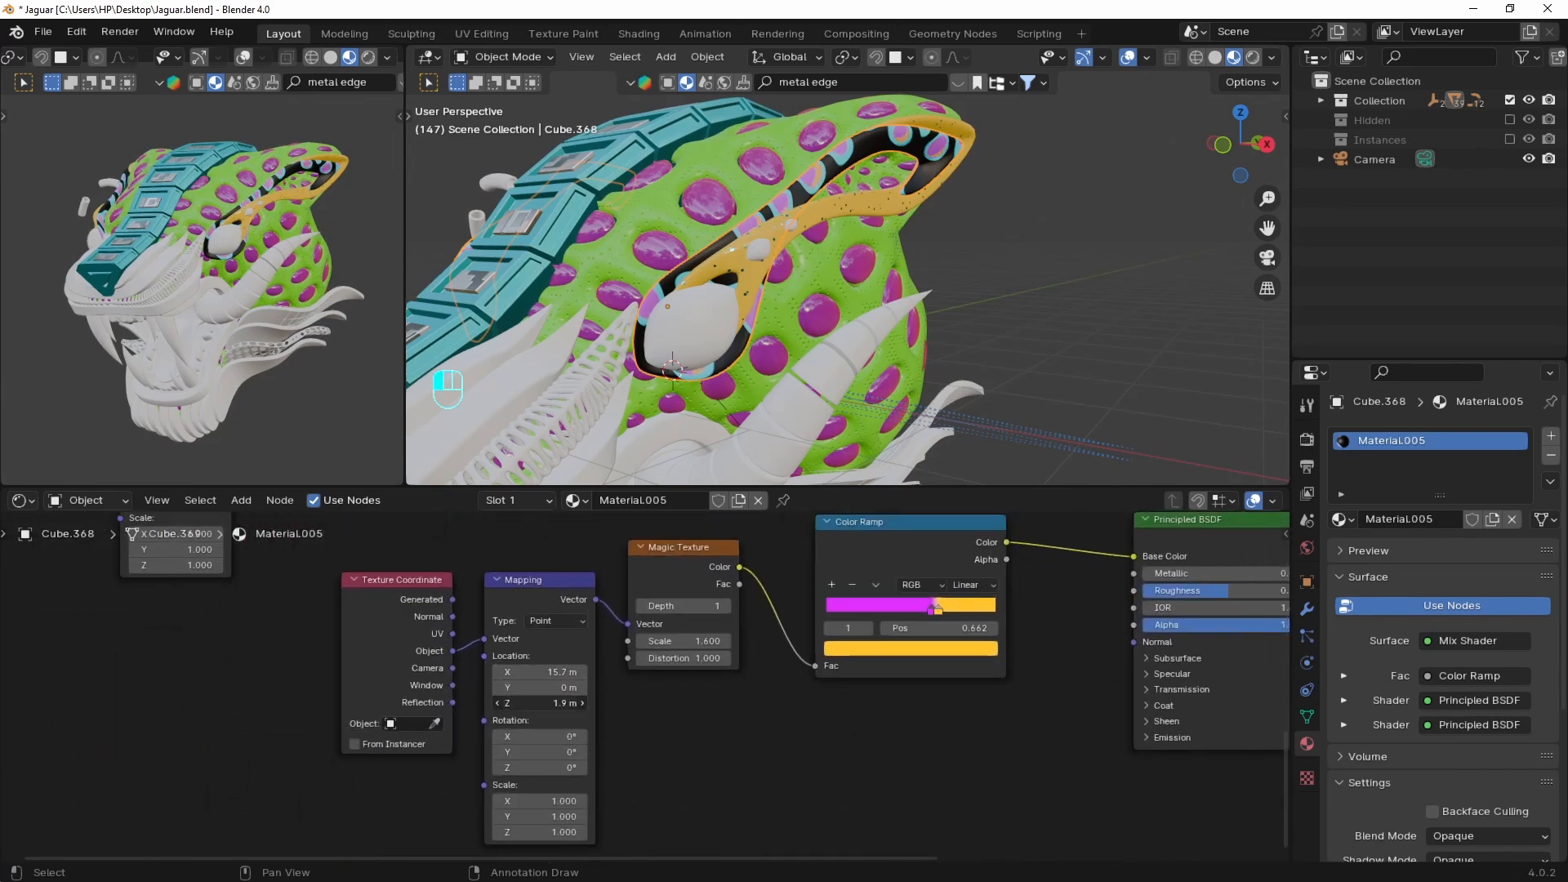
Adjust the cyan chain's Mapping with rotation Y 26.8° and Z 37.4° to vary its pattern
scroll(538, 578, down, 2)
middle_drag(531, 531, 563, 687)
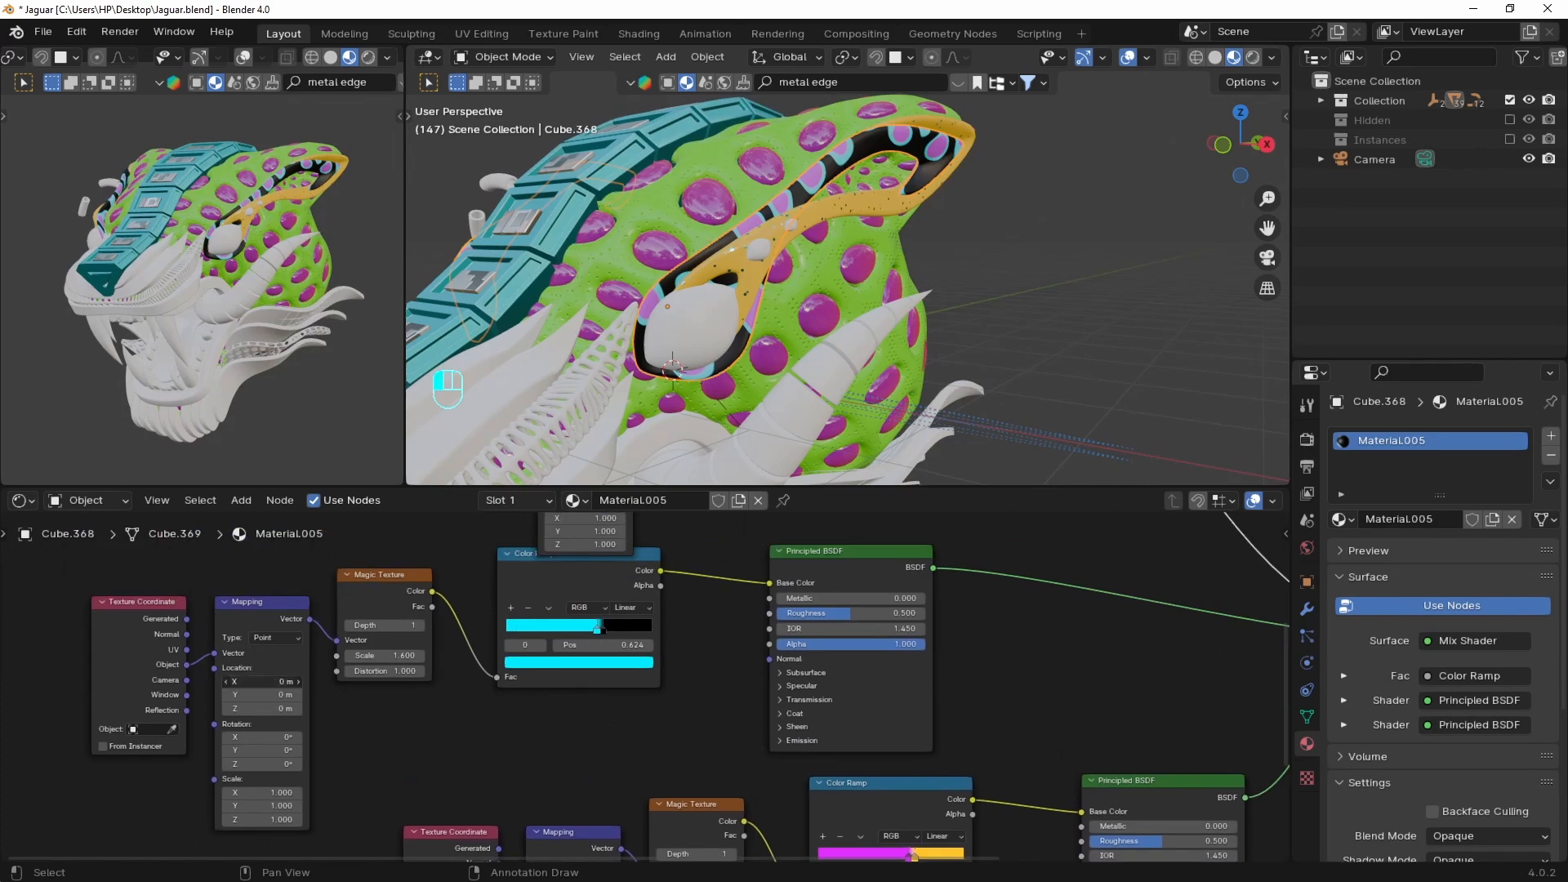
drag(262, 681, 304, 681)
Shift the Fac mask chain's Mapping to about X 13 m and Z 17.9 m
middle_drag(742, 614, 627, 854)
drag(487, 646, 530, 646)
mouse_move(478, 672)
mouse_down()
mouse_move(518, 673)
mouse_move(490, 703)
mouse_move(531, 702)
mouse_move(473, 673)
mouse_move(505, 673)
mouse_up()
Set the magenta-orange Principled BSDF's Metallic to 1.000 and lower the cyan Principled BSDF's Roughness to 0.184
middle_drag(1078, 708, 886, 520)
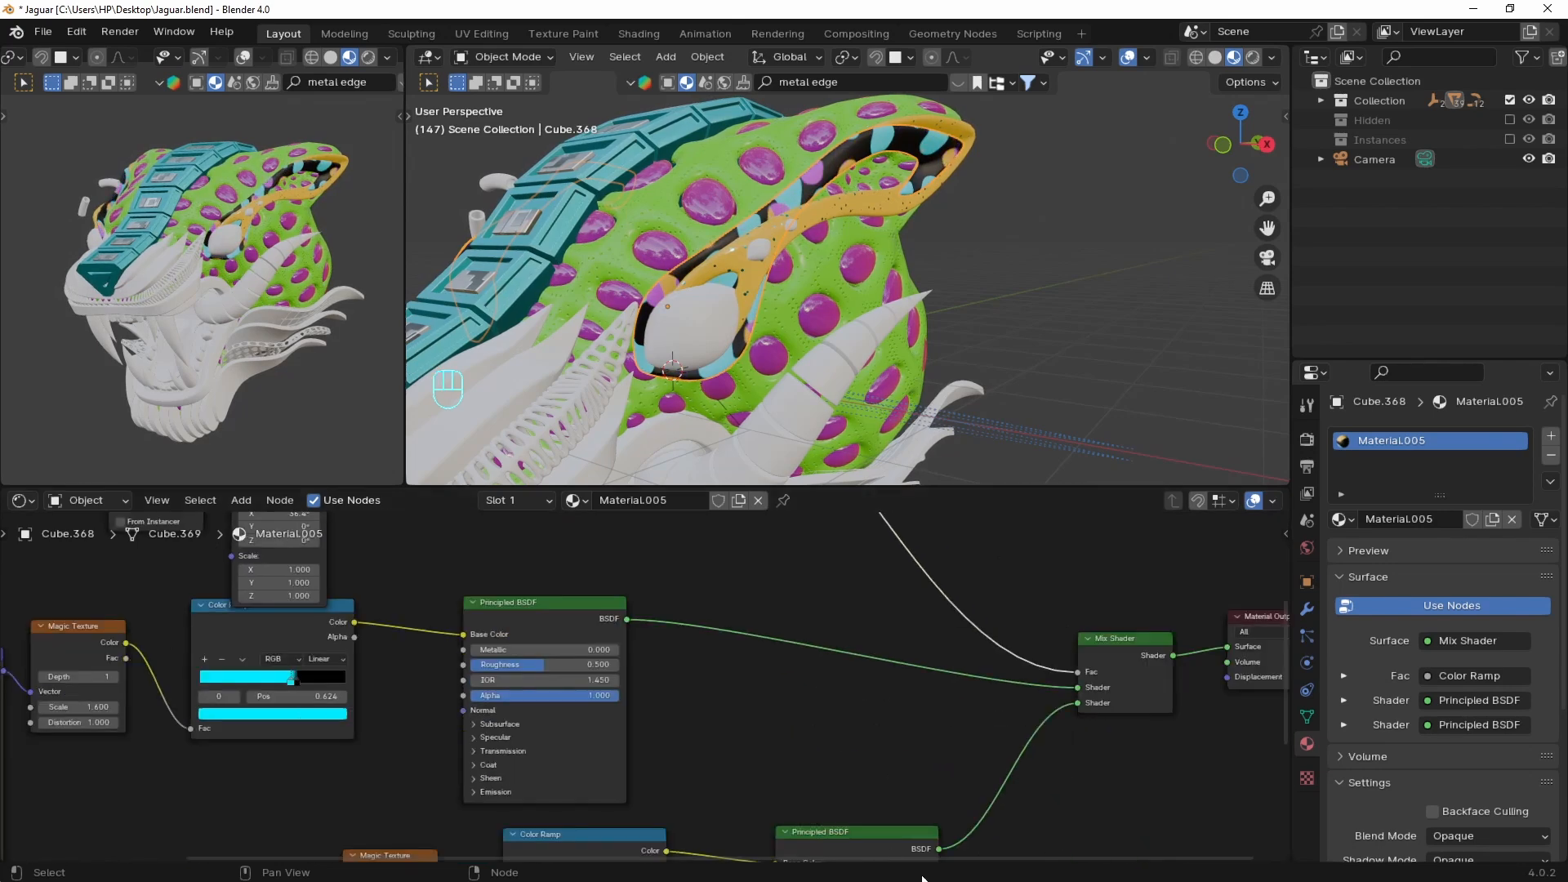
middle_drag(855, 790, 867, 566)
drag(849, 657, 939, 656)
middle_drag(648, 558, 687, 709)
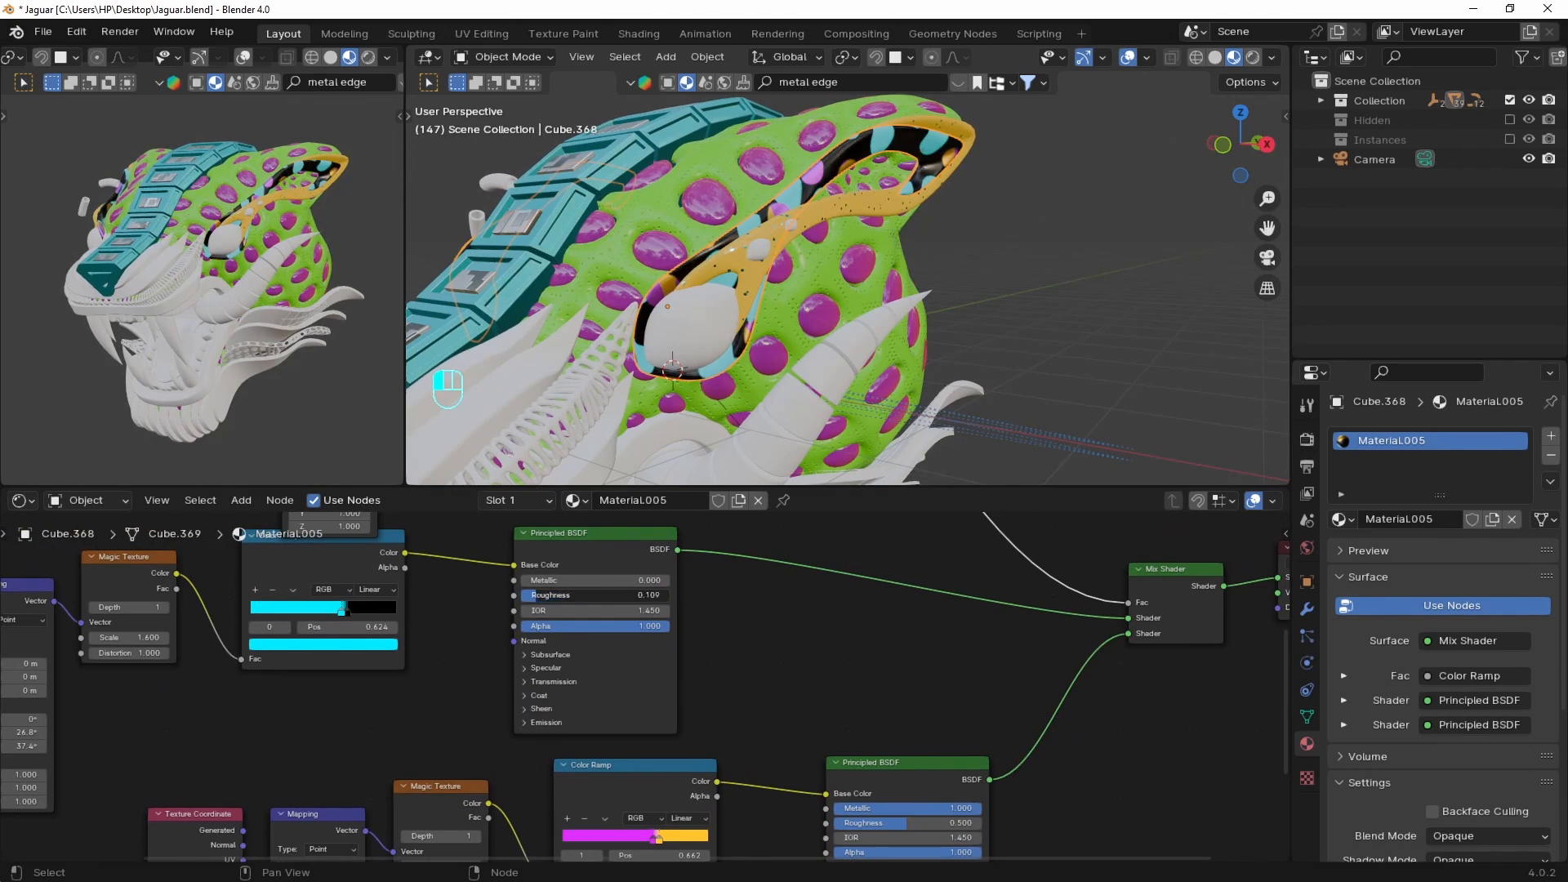
Fine-tune the Mapping locations of the Fac mask chain and the cyan chain to redistribute the rim's colored patches
scroll(426, 618, down, 2)
middle_drag(376, 606, 424, 698)
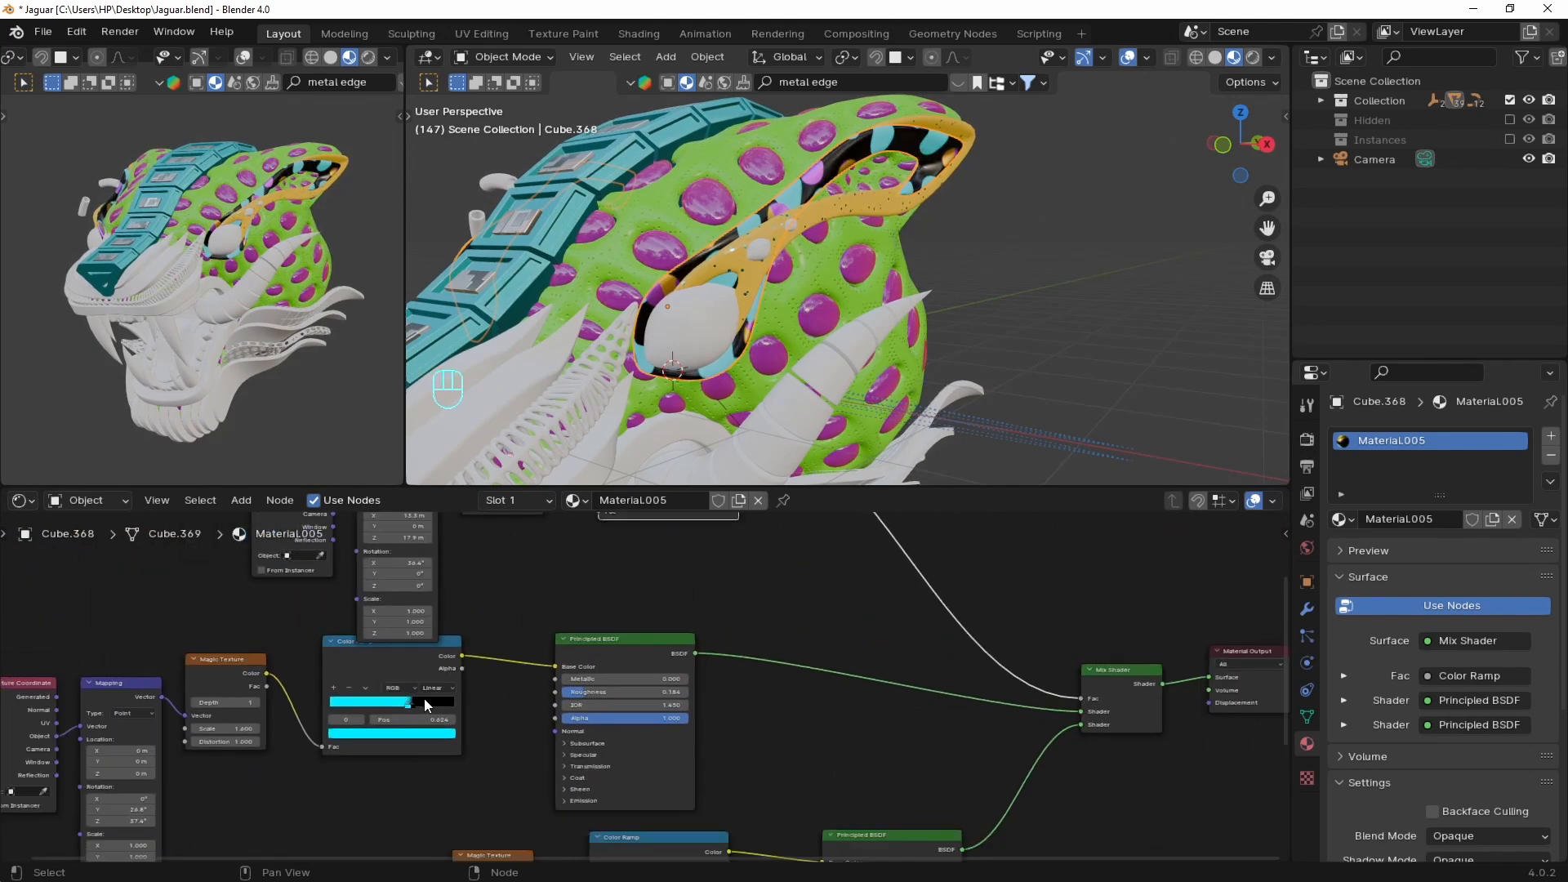
middle_drag(522, 581, 482, 641)
middle_drag(521, 580, 531, 571)
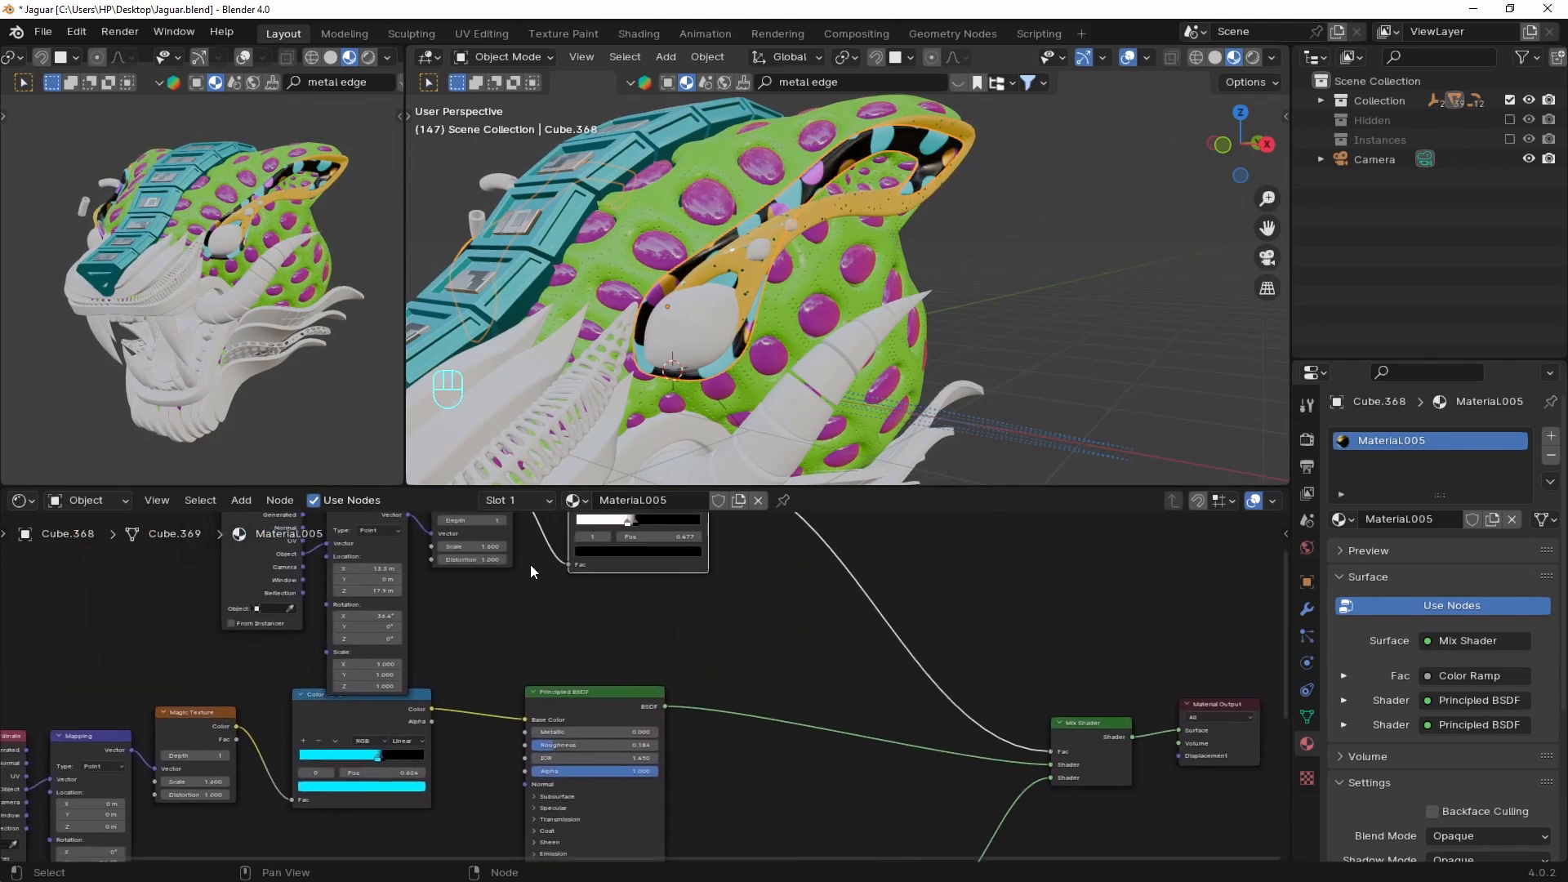
drag(379, 579, 413, 580)
middle_drag(180, 763, 320, 676)
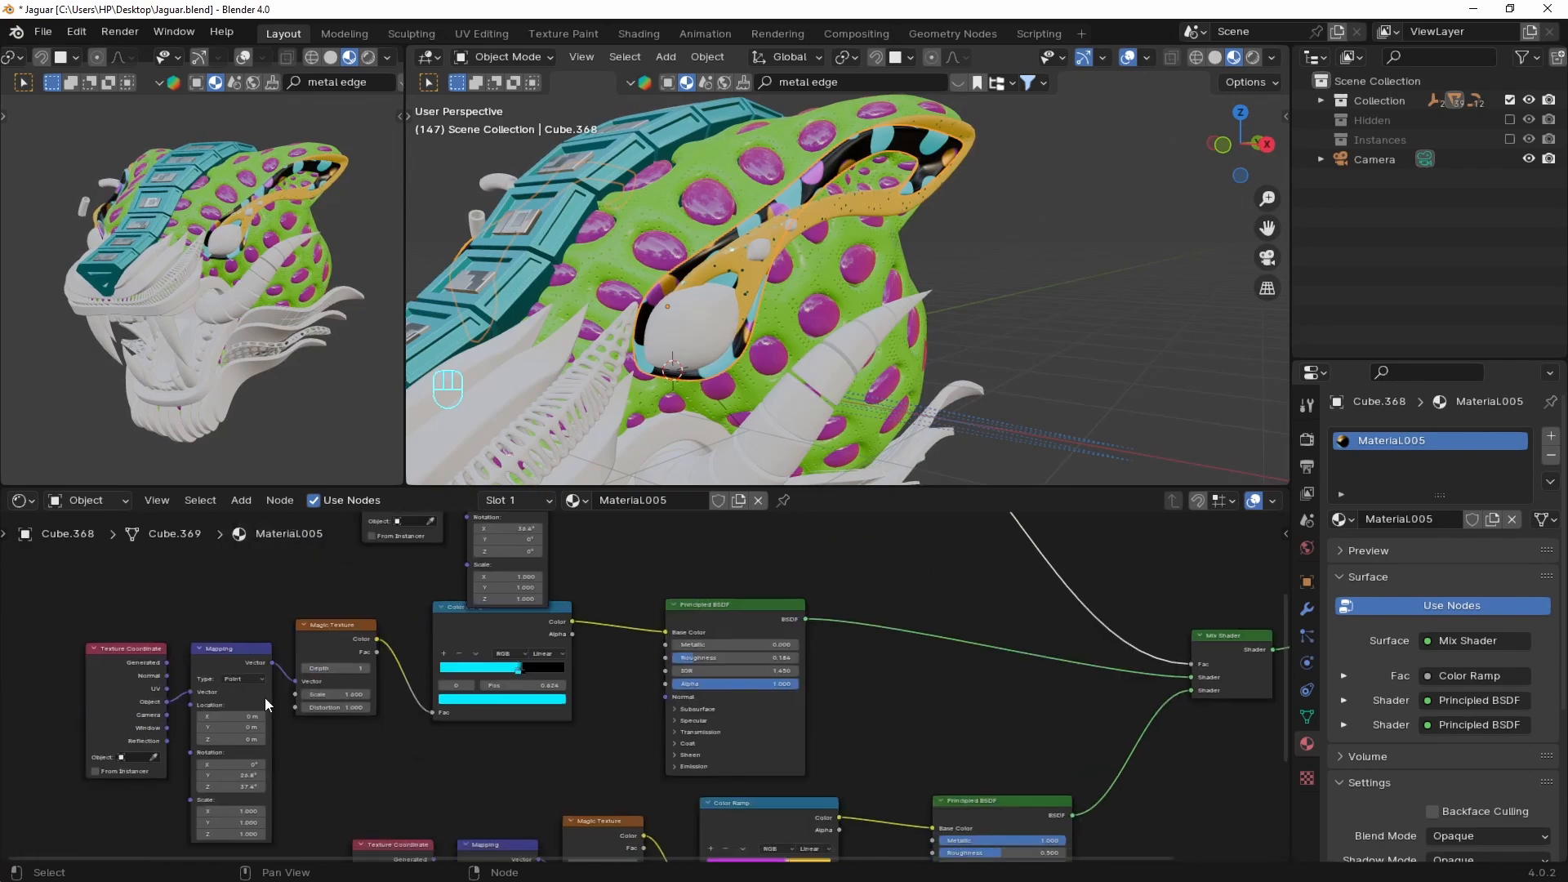
mouse_move(245, 716)
mouse_down()
mouse_move(307, 716)
mouse_move(262, 716)
mouse_up()
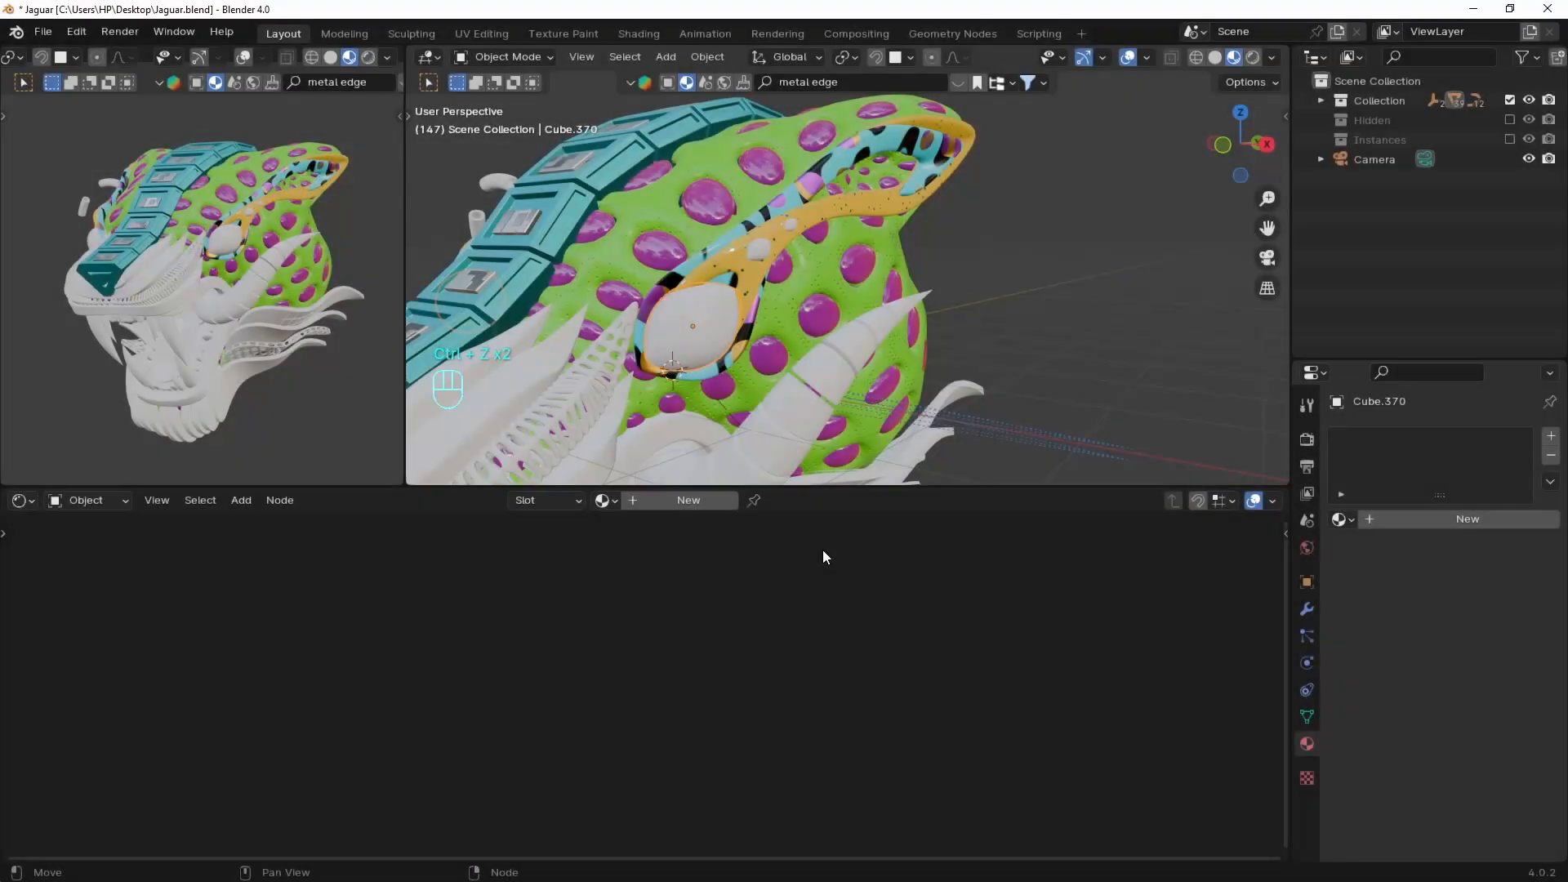
Give the eyeball a new black material with Roughness 0.000 and Specular IOR Level 1.000
click(657, 504)
click(867, 577)
drag(987, 415, 993, 463)
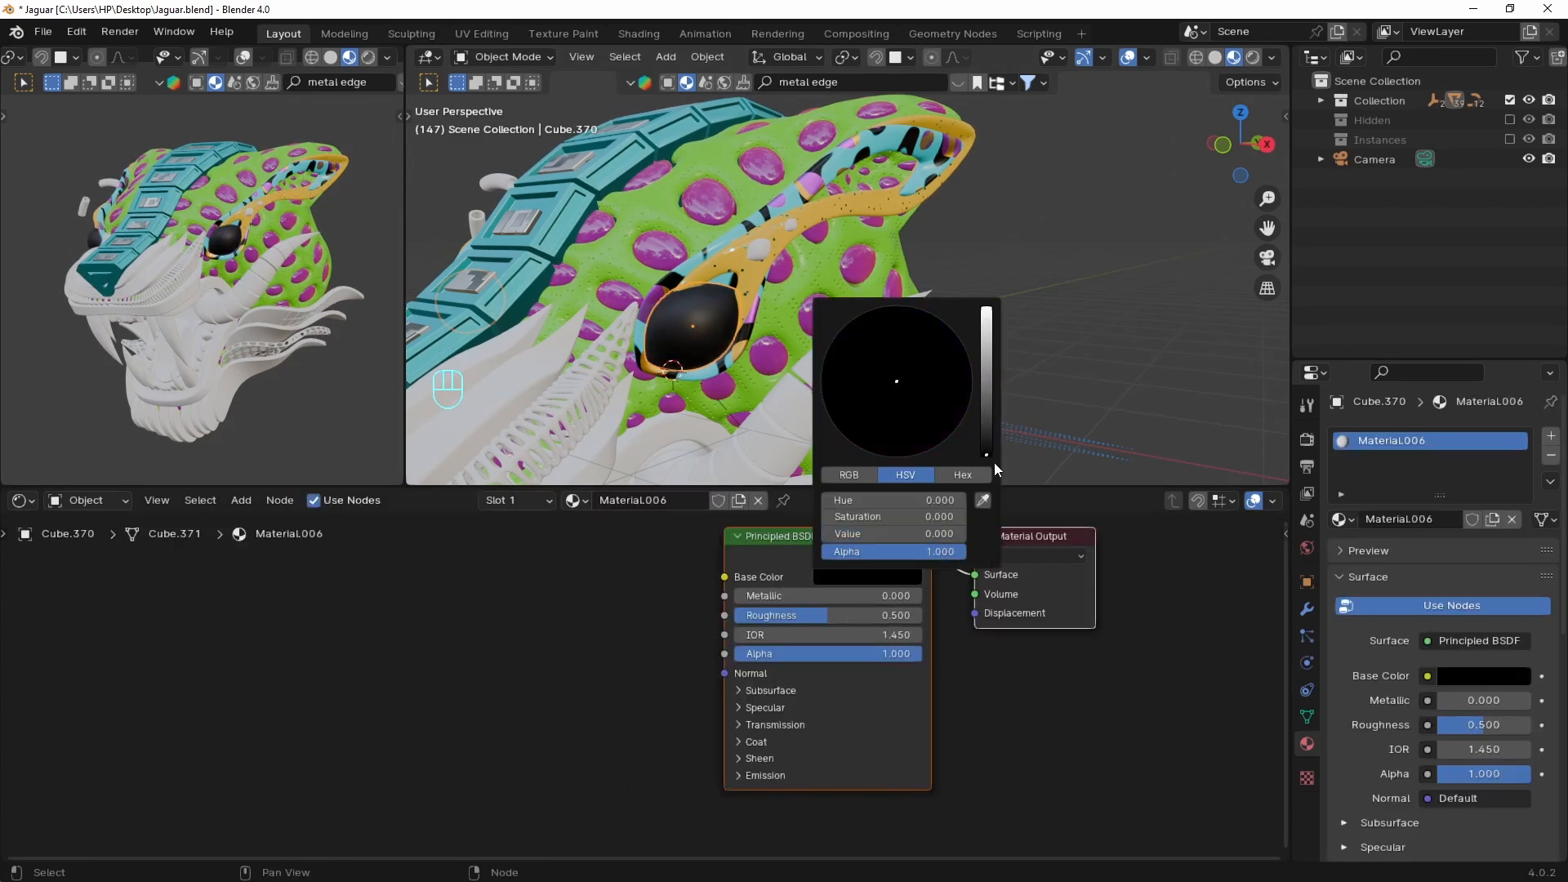
drag(801, 617, 730, 627)
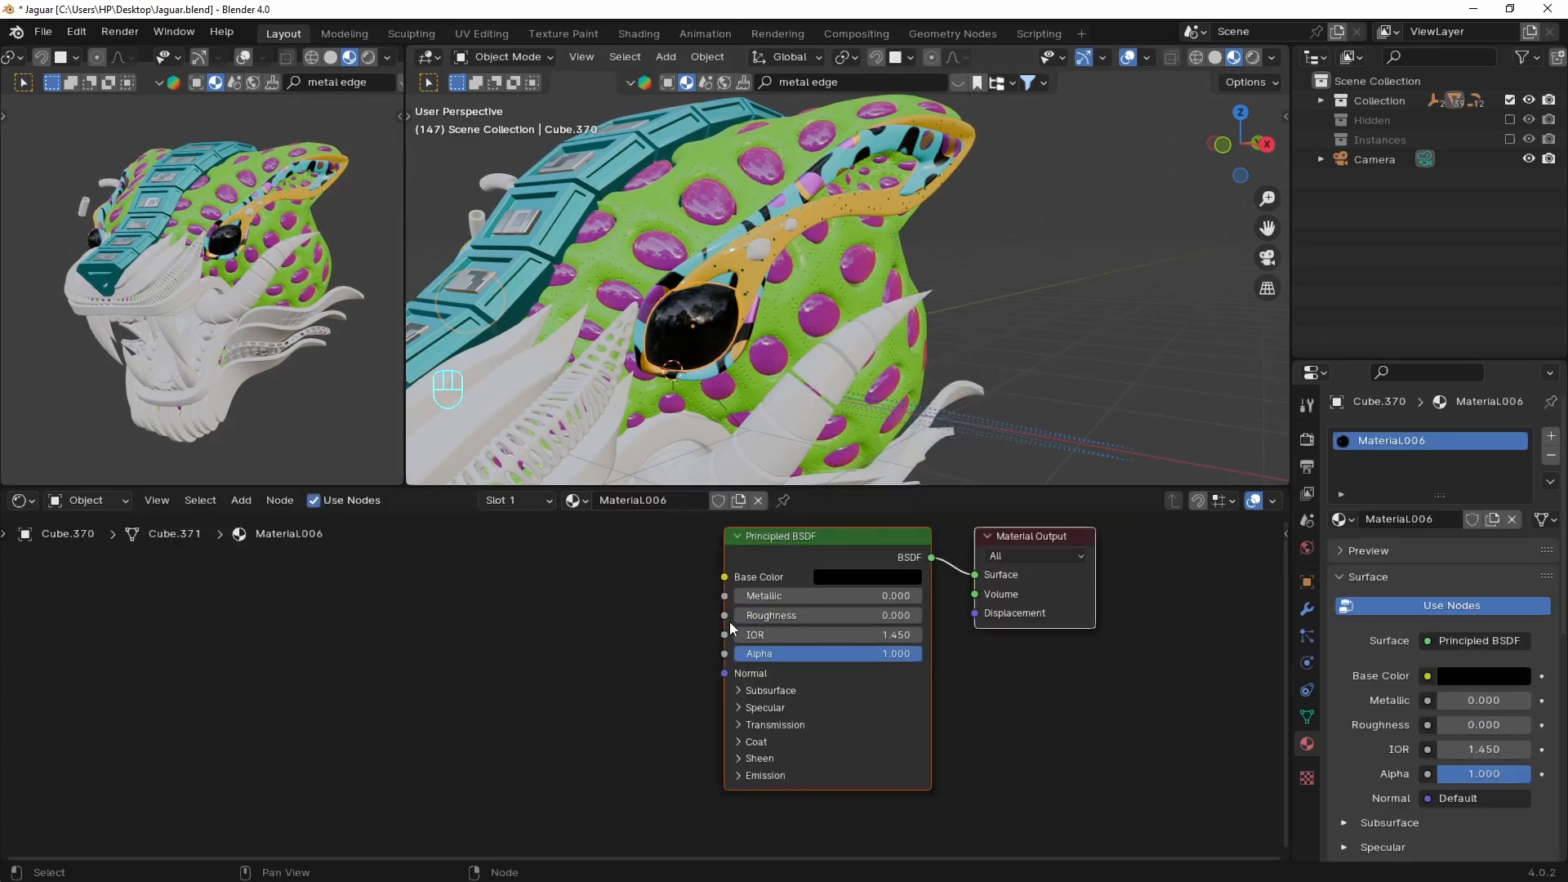
click(757, 709)
Link the eyeball's glossy black material to the studs along the orange trim above the eye
middle_drag(1002, 214, 734, 334)
click(728, 330)
shift+click(687, 394)
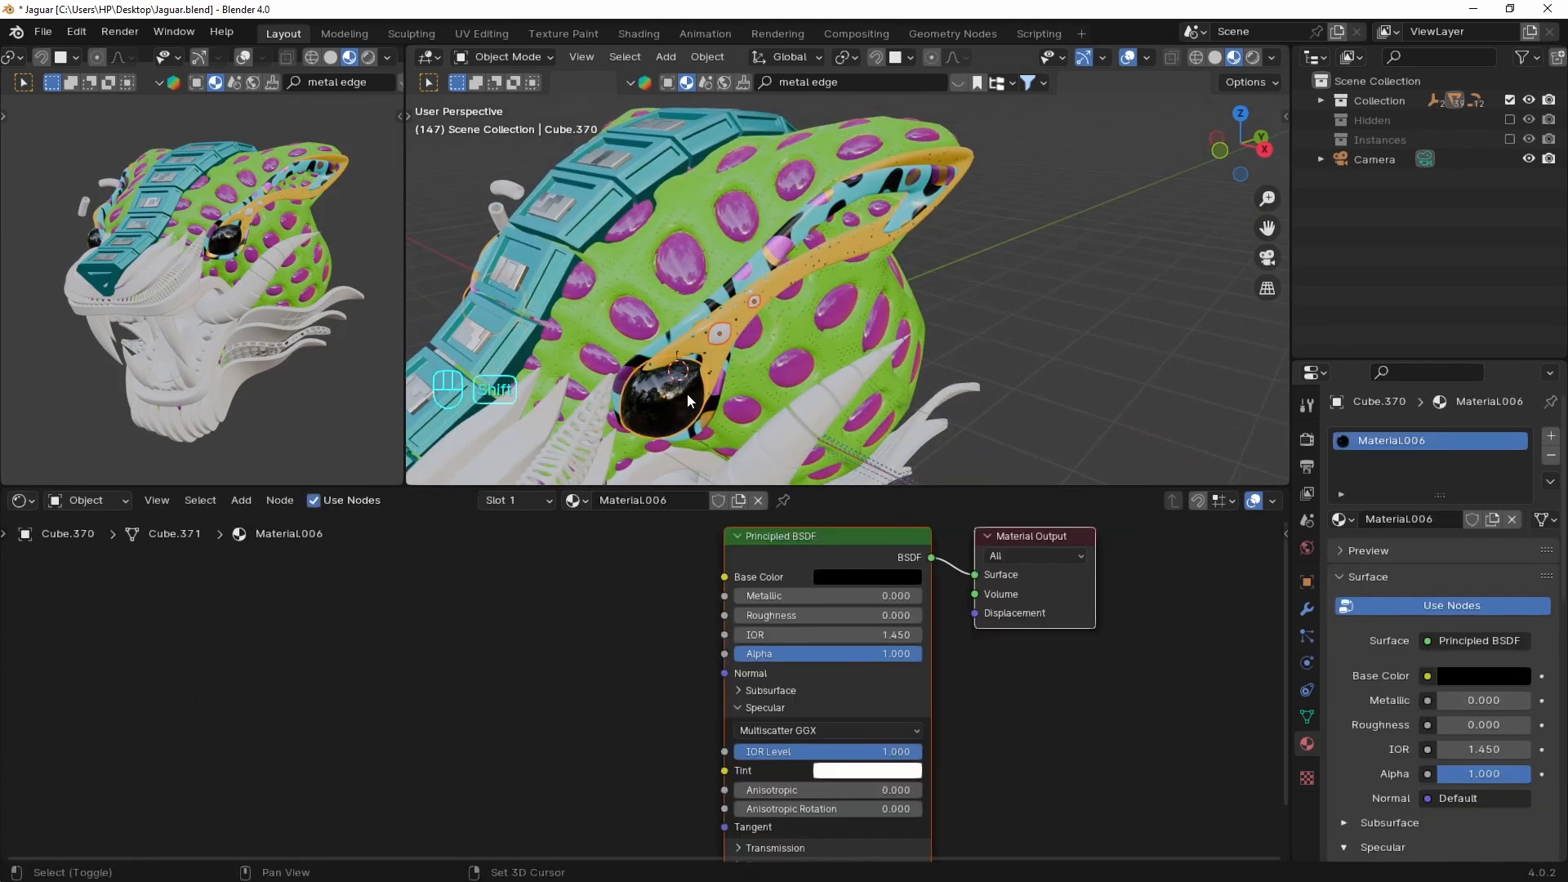
key(ctrl+l)
click(687, 385)
Separate the linked faces of the snout armor's inset piece into their own object
middle_drag(860, 316, 1066, 307)
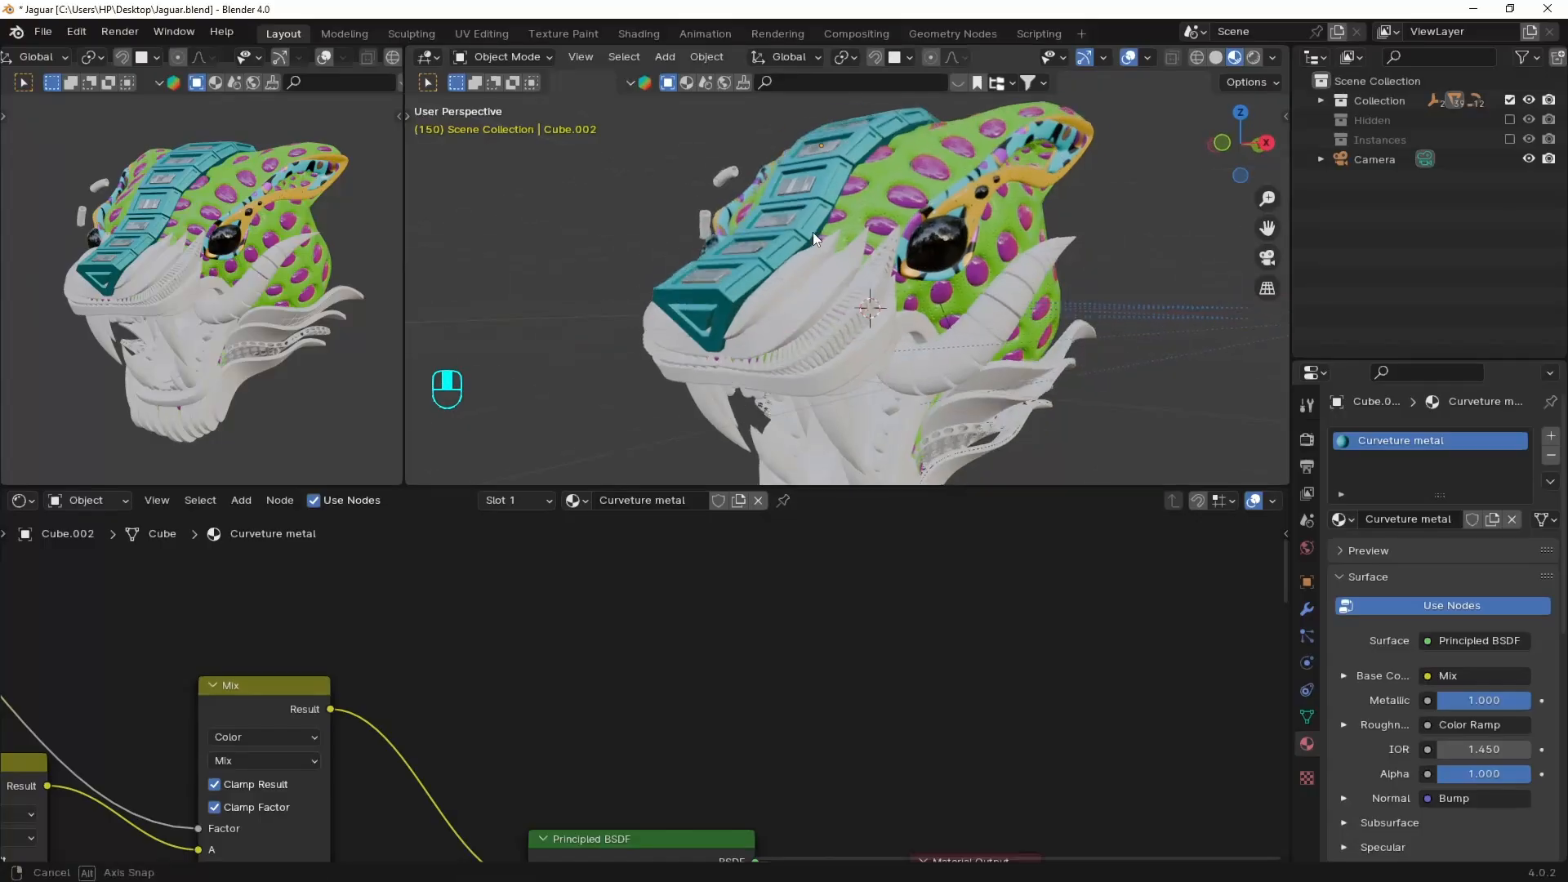
middle_drag(812, 232, 843, 433)
click(859, 263)
key(Tab)
key(grave)
key(3)
key(l)
key(p)
click(815, 263)
key(Tab)
Give the nose's triangular insert a magenta base color, Metallic 1.000 and an adjusted Roughness
scroll(815, 263, down, 5)
click(774, 332)
click(894, 632)
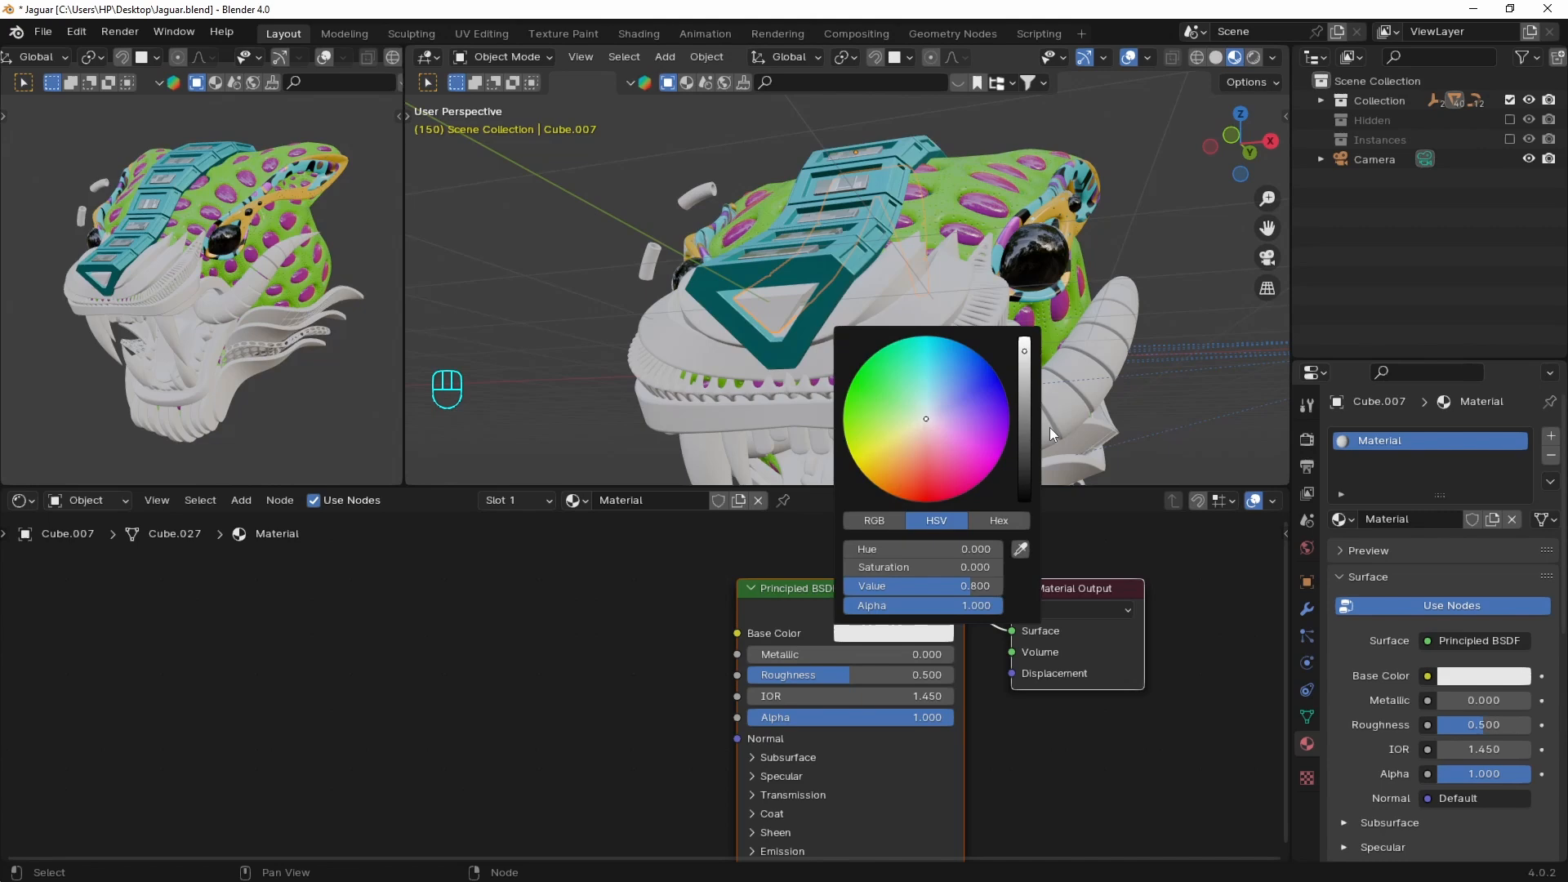
click(996, 460)
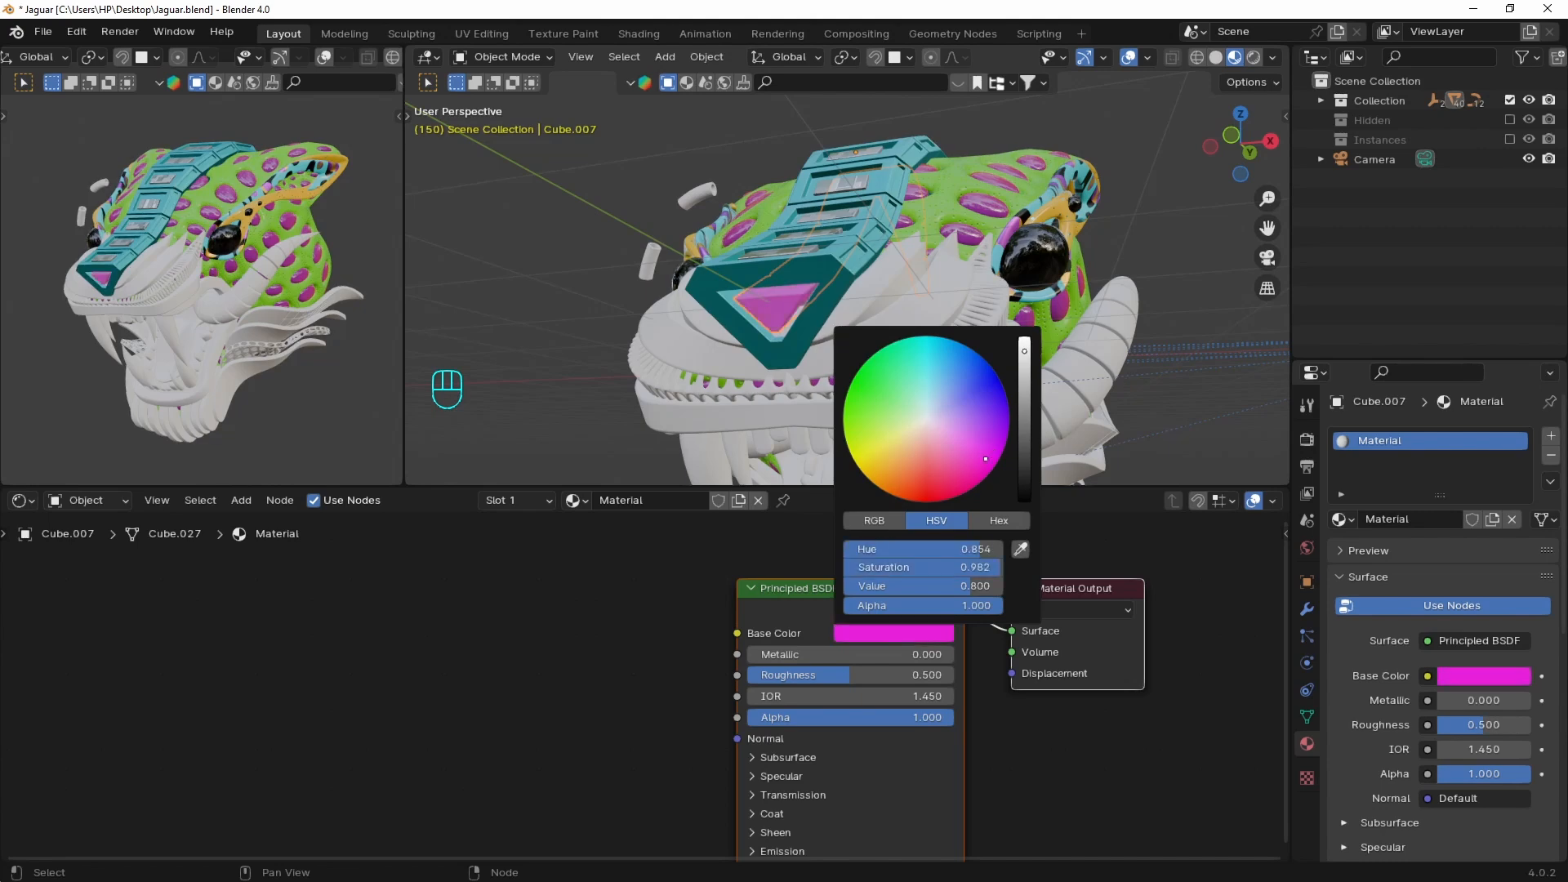
drag(776, 655, 947, 656)
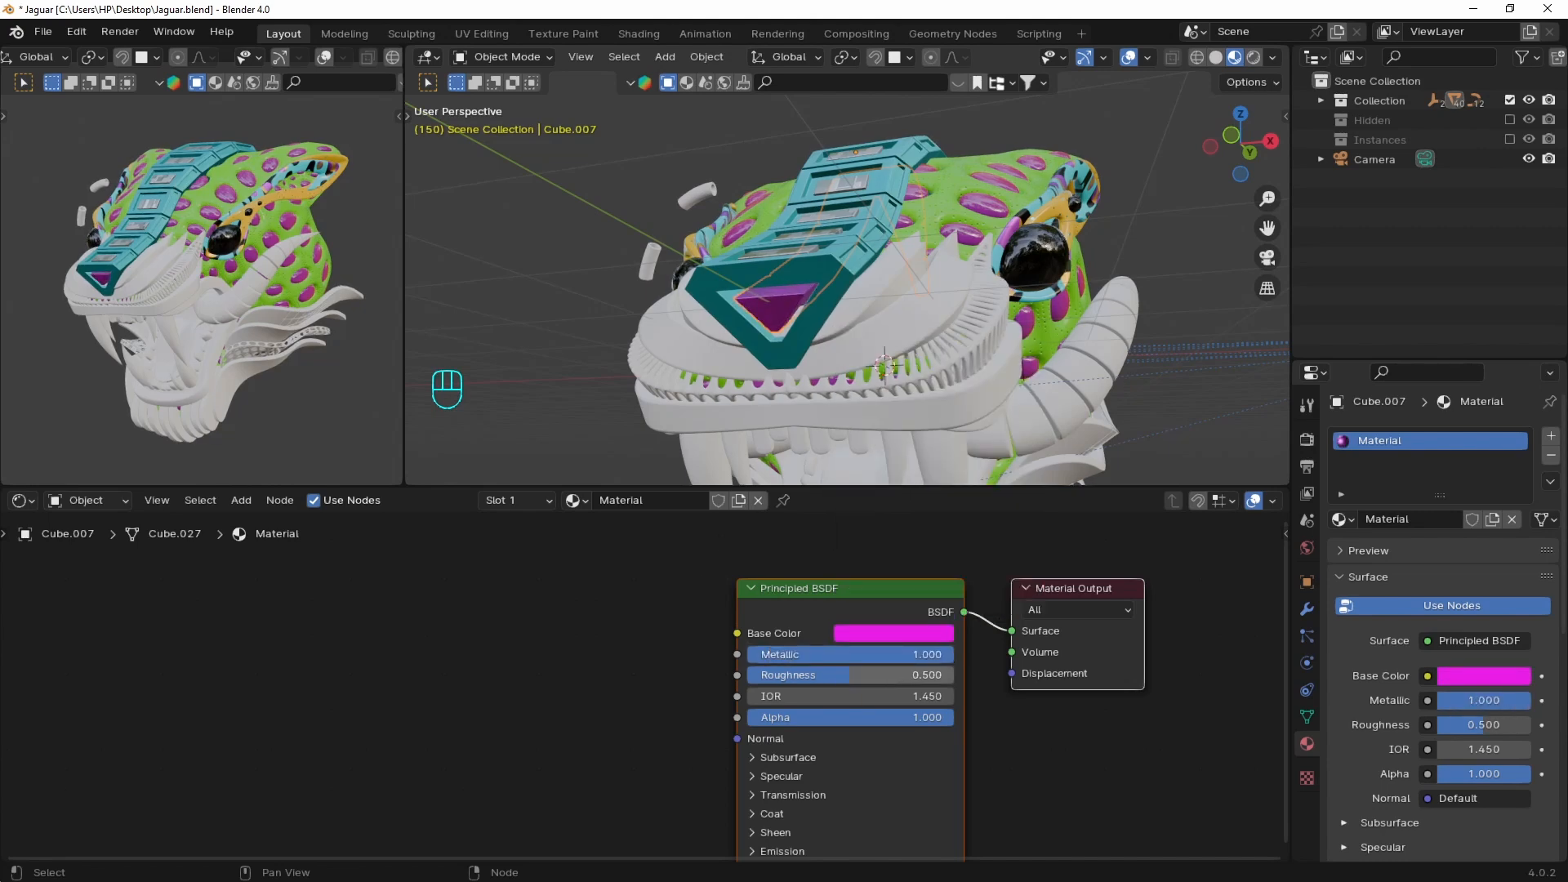
drag(849, 674, 914, 674)
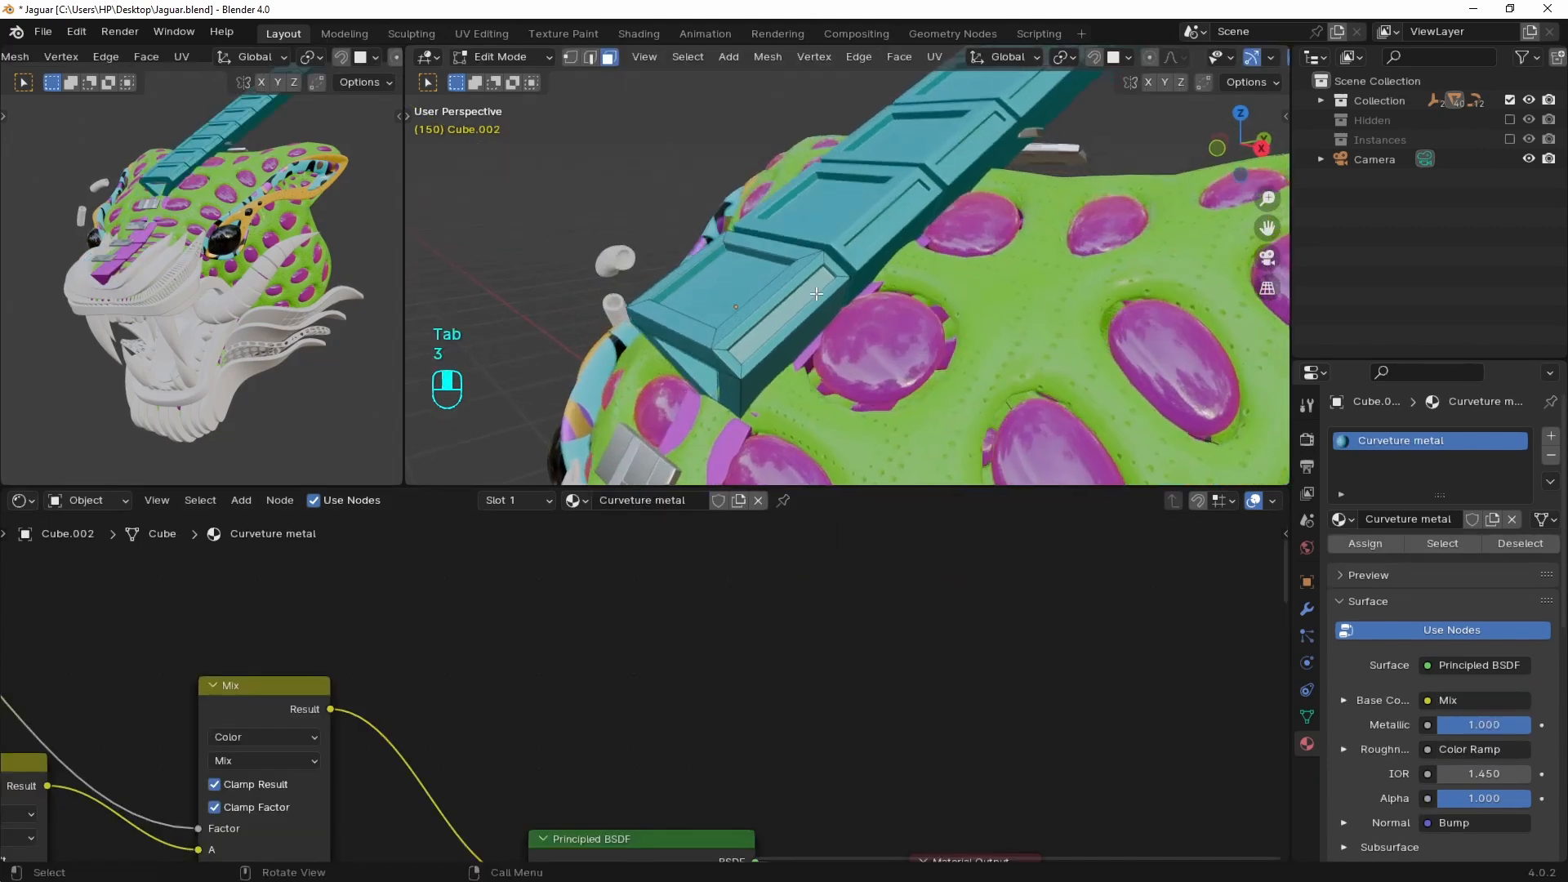
Inset the armor segment's narrow side face by about 0.025 m and assign it a new material in a second slot
key(3)
key(i)
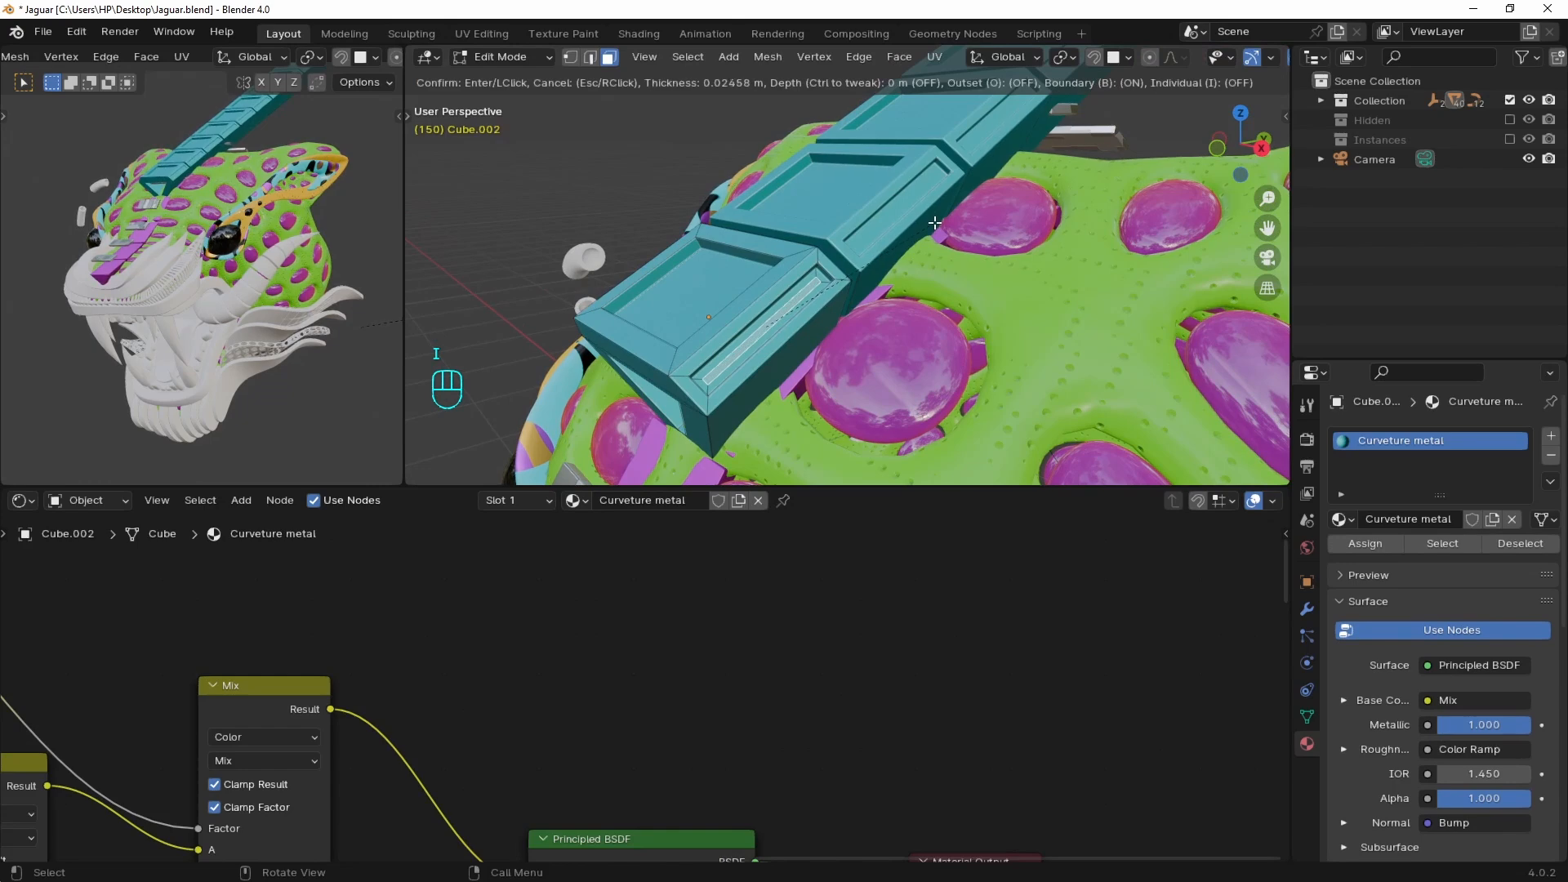
click(934, 222)
click(1549, 436)
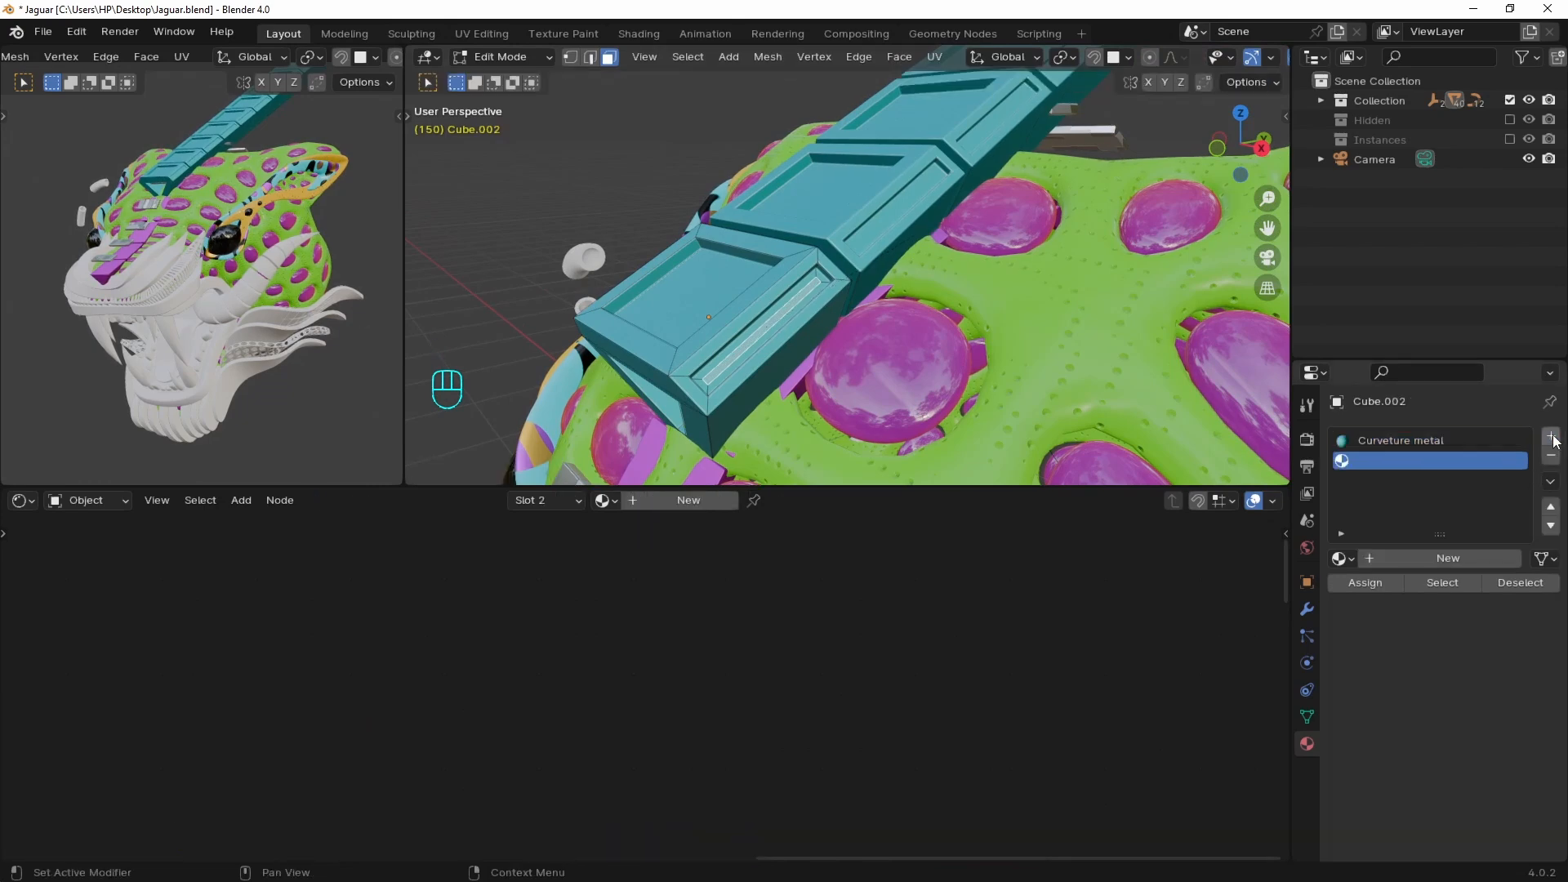
click(1473, 560)
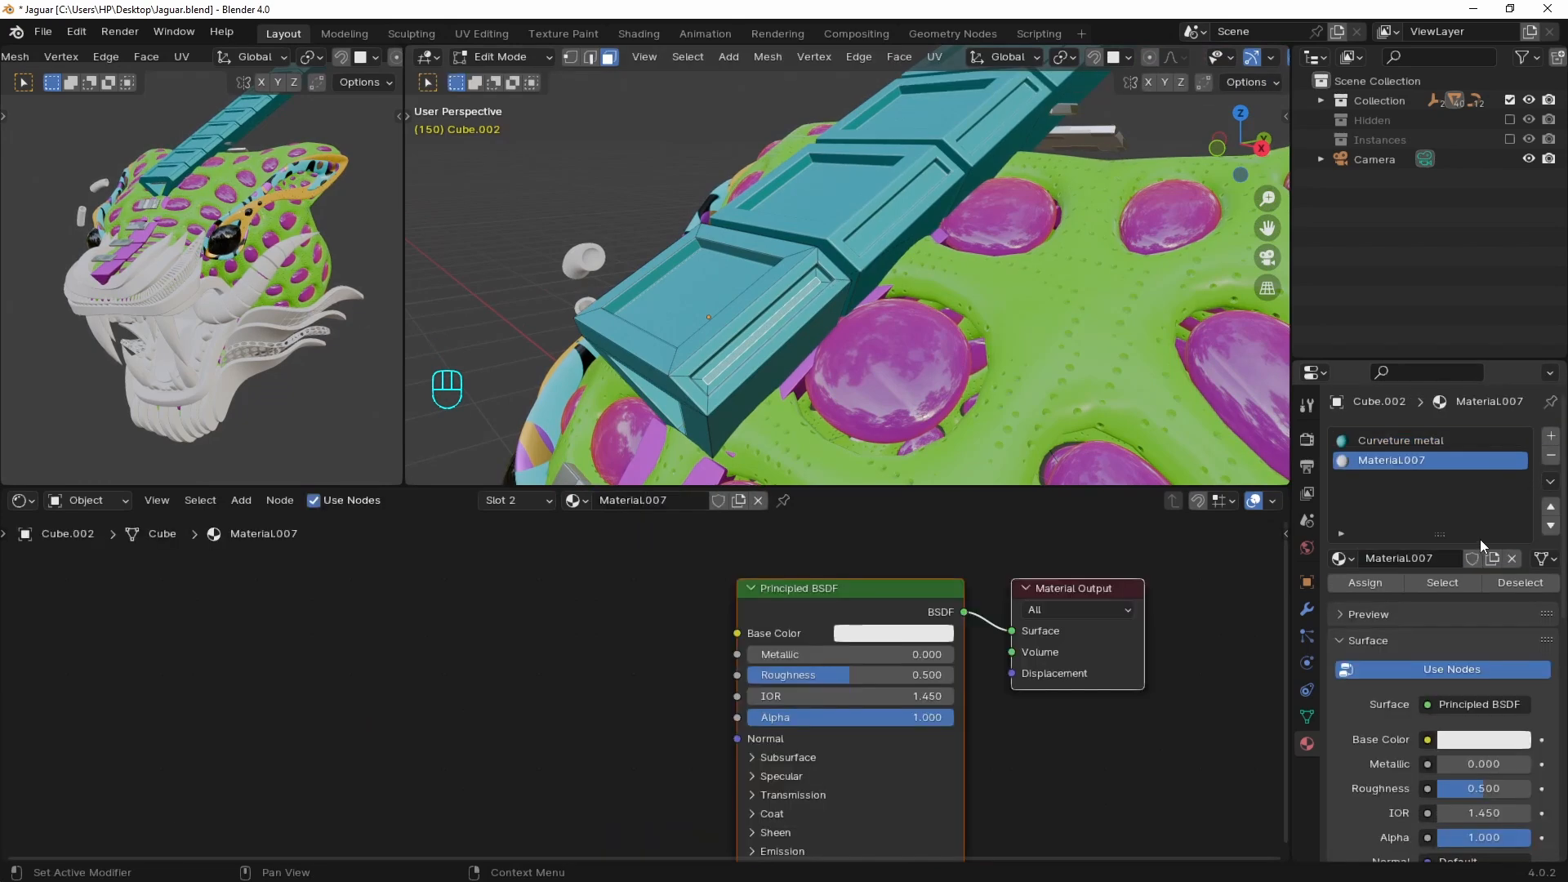
click(1383, 585)
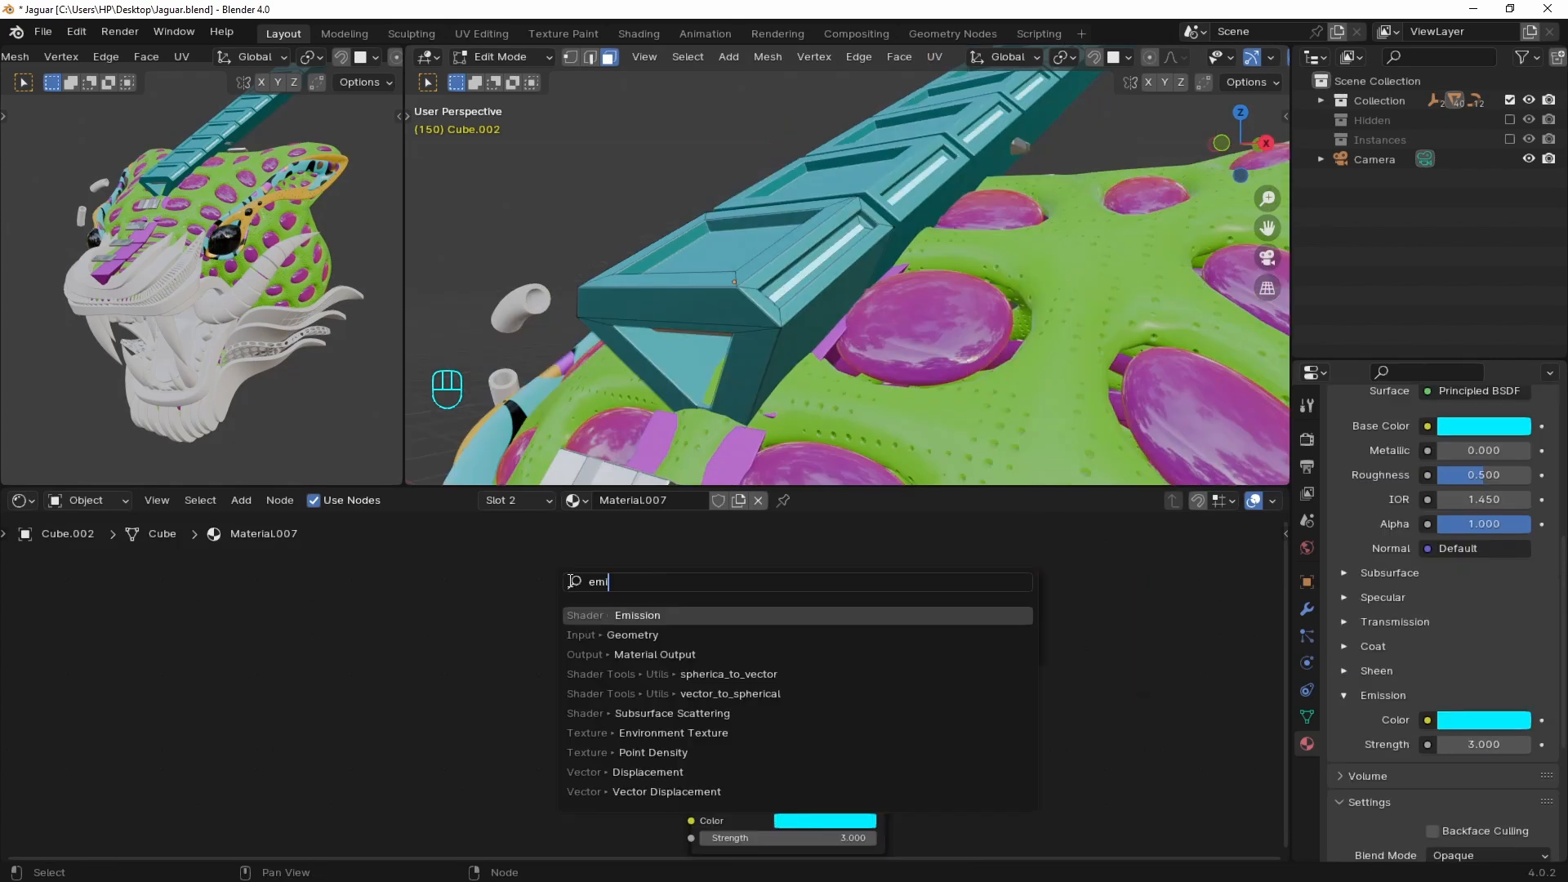
Replace the inset face's Principled BSDF with a cyan Emission shader at Strength 5.000, connected to the Surface output
key(Return)
click(602, 622)
drag(602, 622, 925, 612)
click(801, 576)
key(x)
click(568, 650)
click(681, 554)
key(ctrl+v)
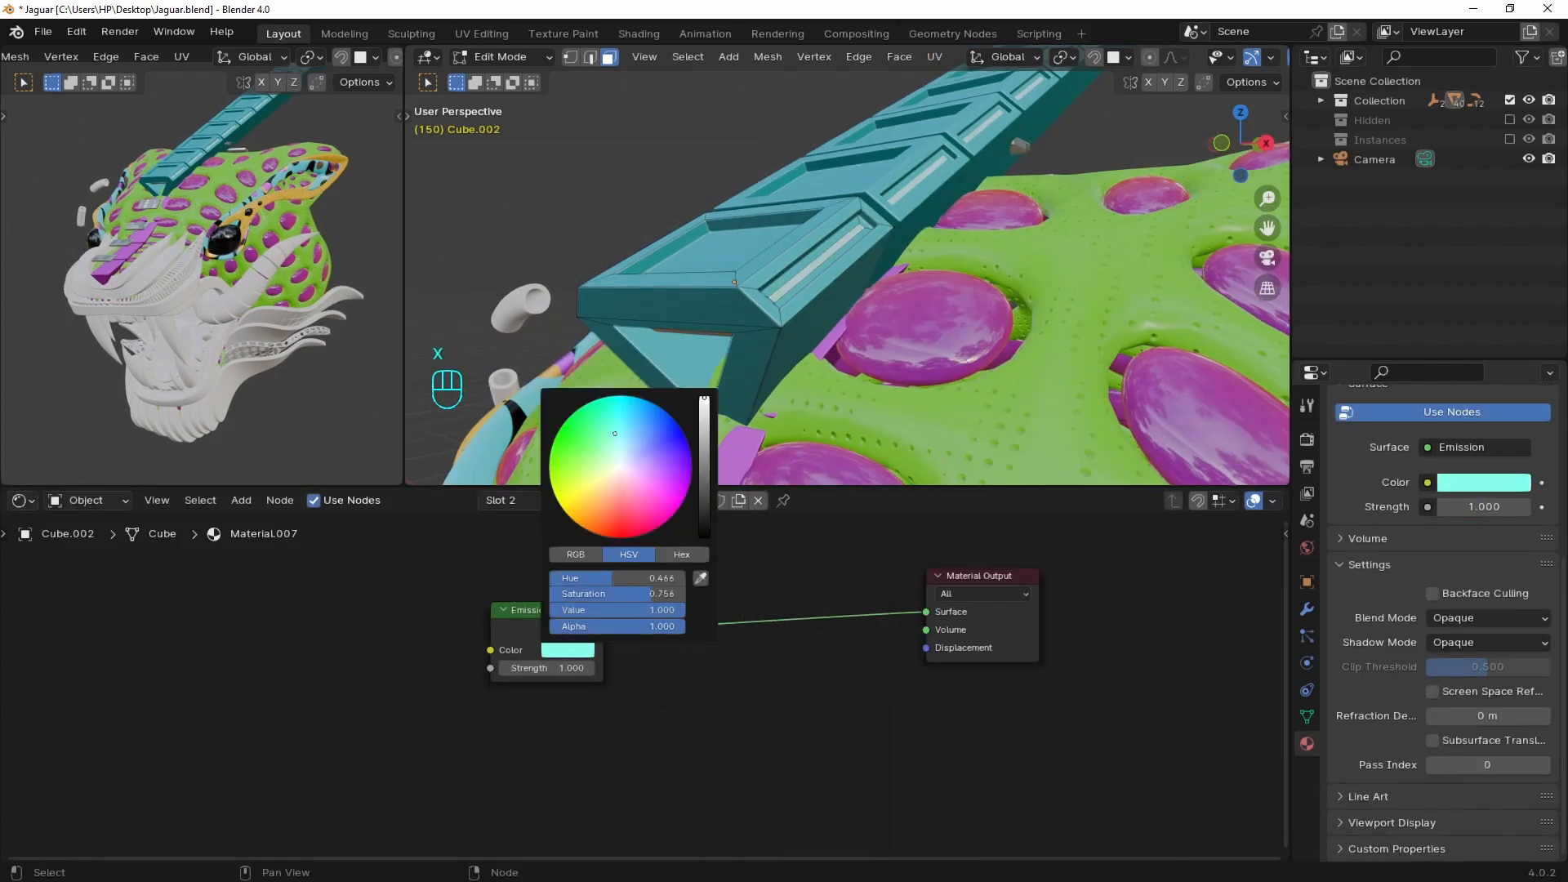
key(Return)
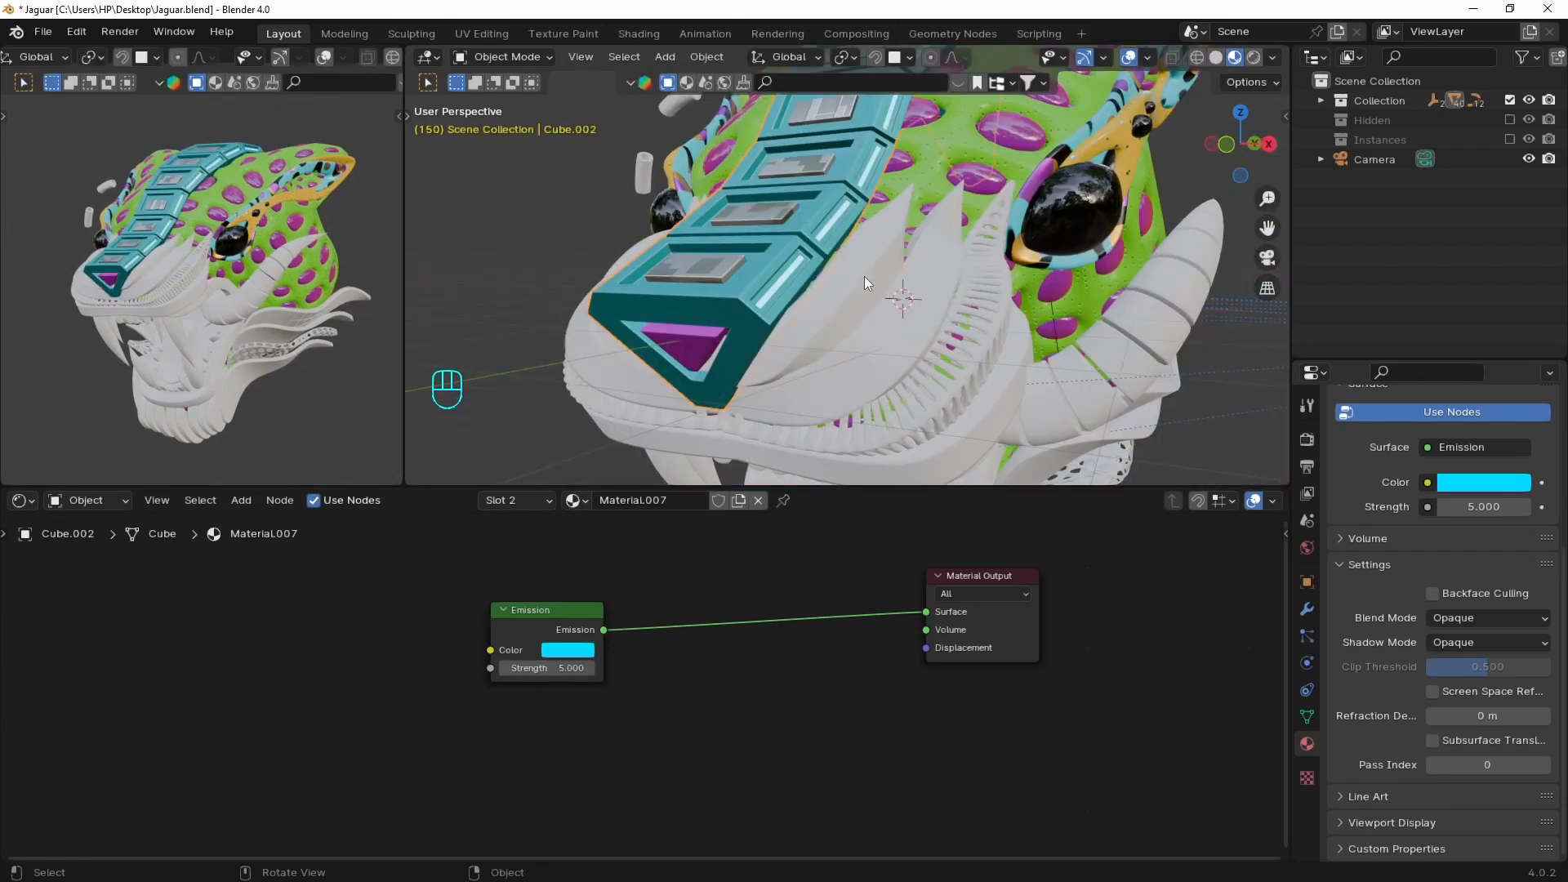
Give the curved snout strip beside the armor a new yellow material with Roughness 0.132
click(864, 276)
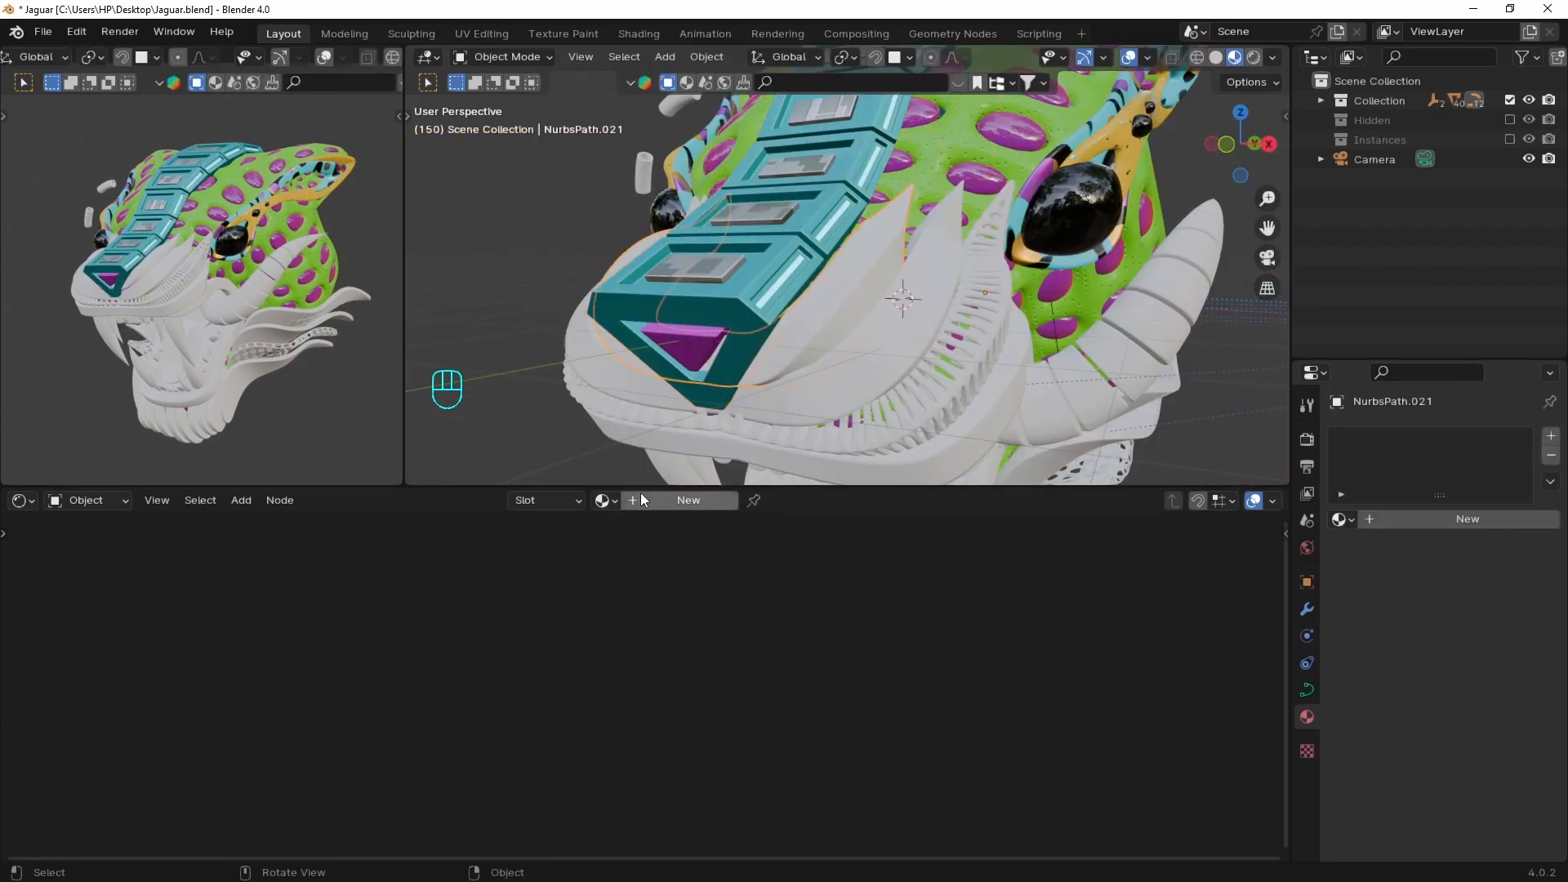
click(688, 500)
click(823, 613)
click(810, 460)
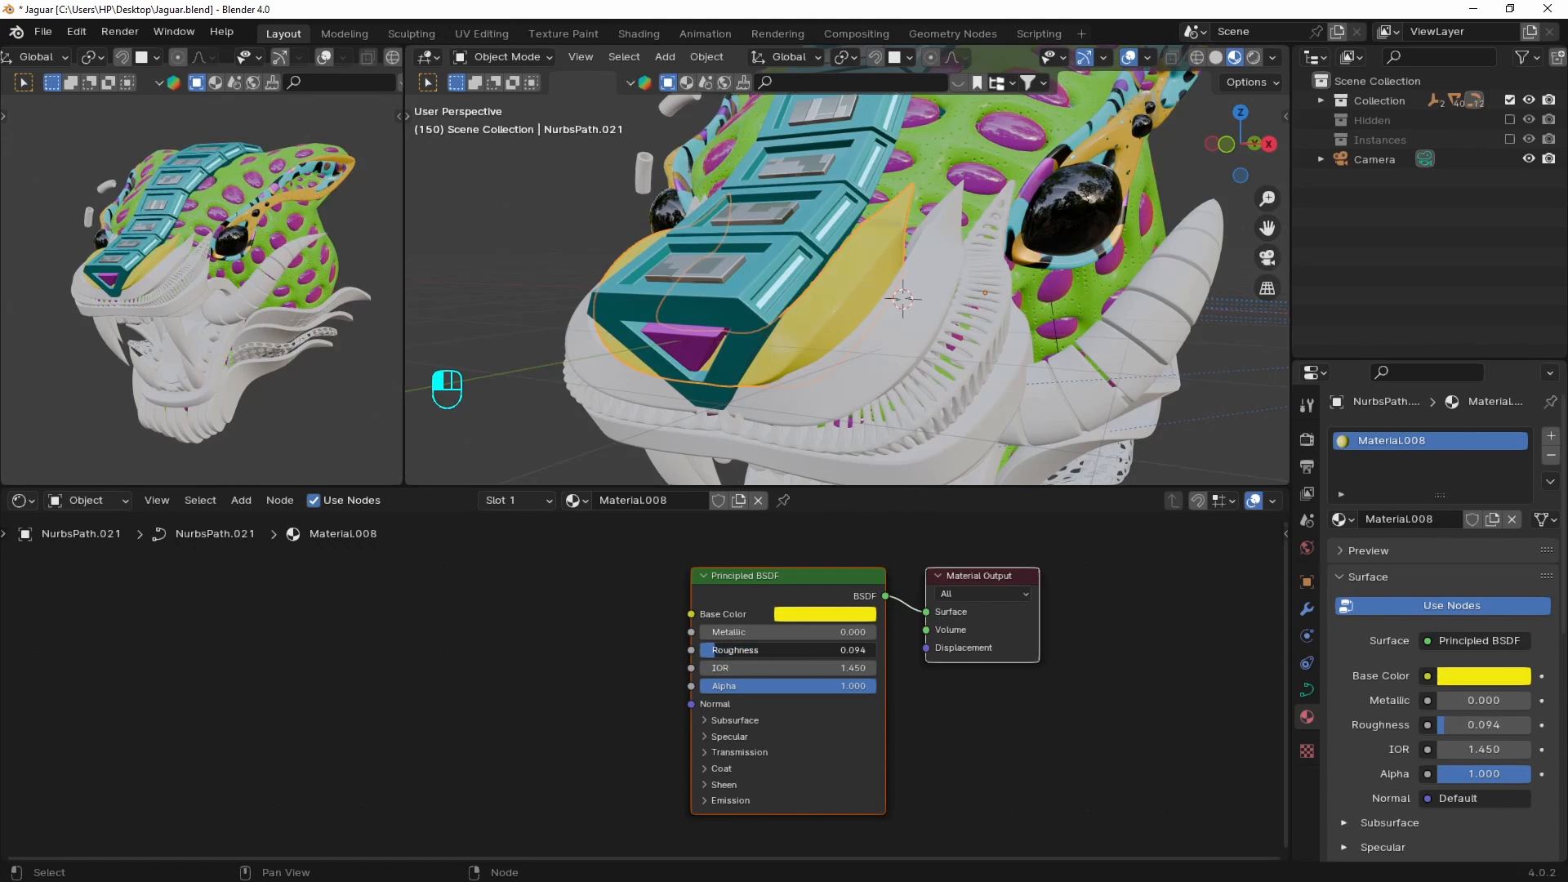
Reuse the yellow material on the neighboring snout strip as a separate copy recolored light blue
middle_drag(980, 343, 856, 232)
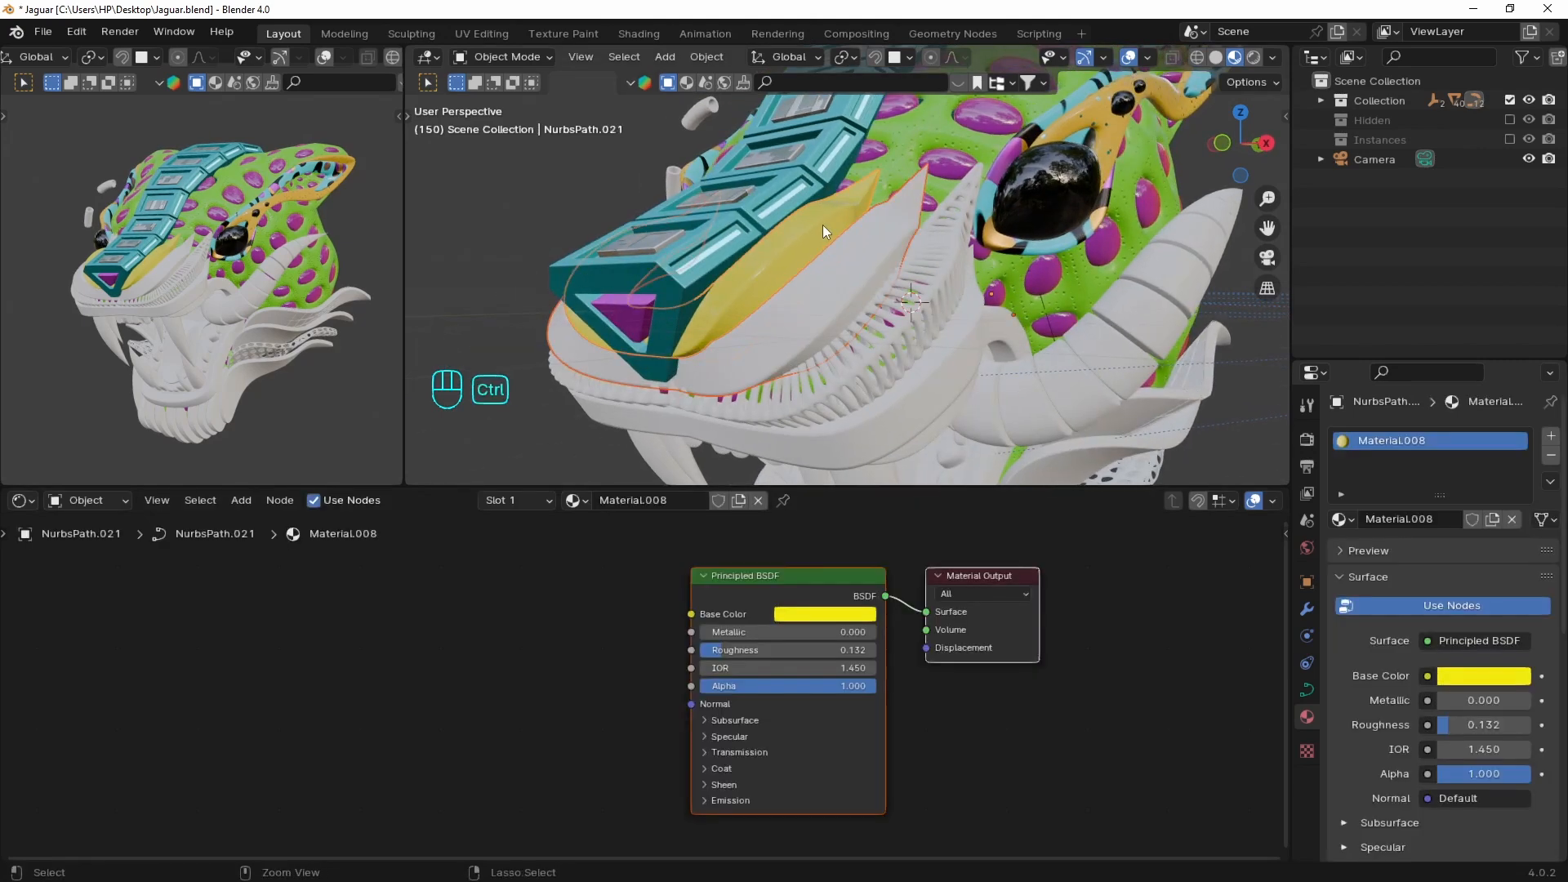
key(ctrl+l)
click(822, 224)
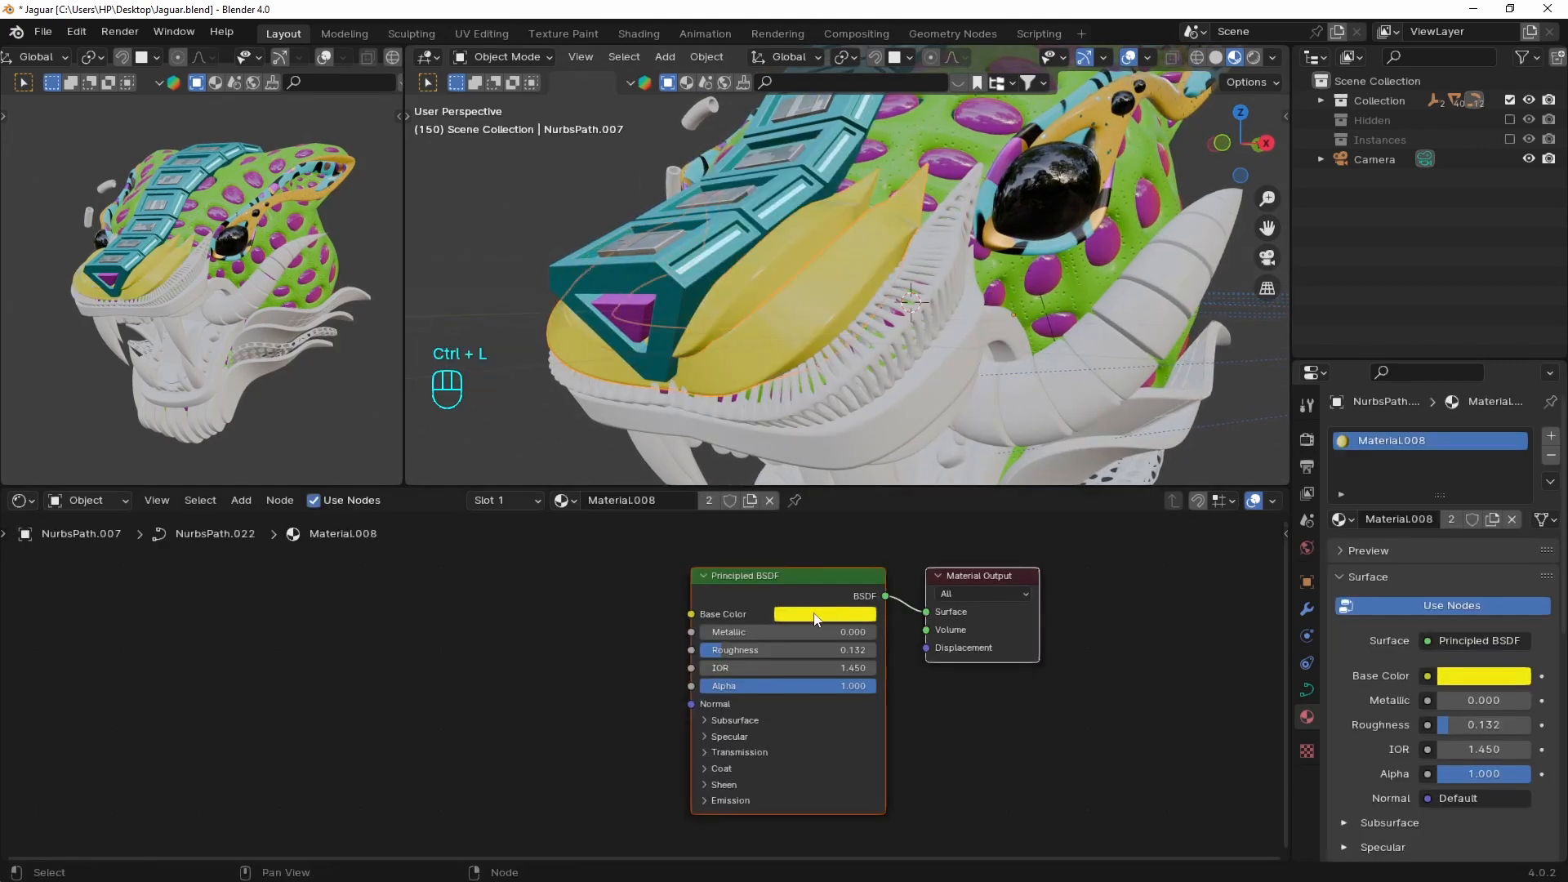
click(751, 500)
click(873, 617)
click(862, 365)
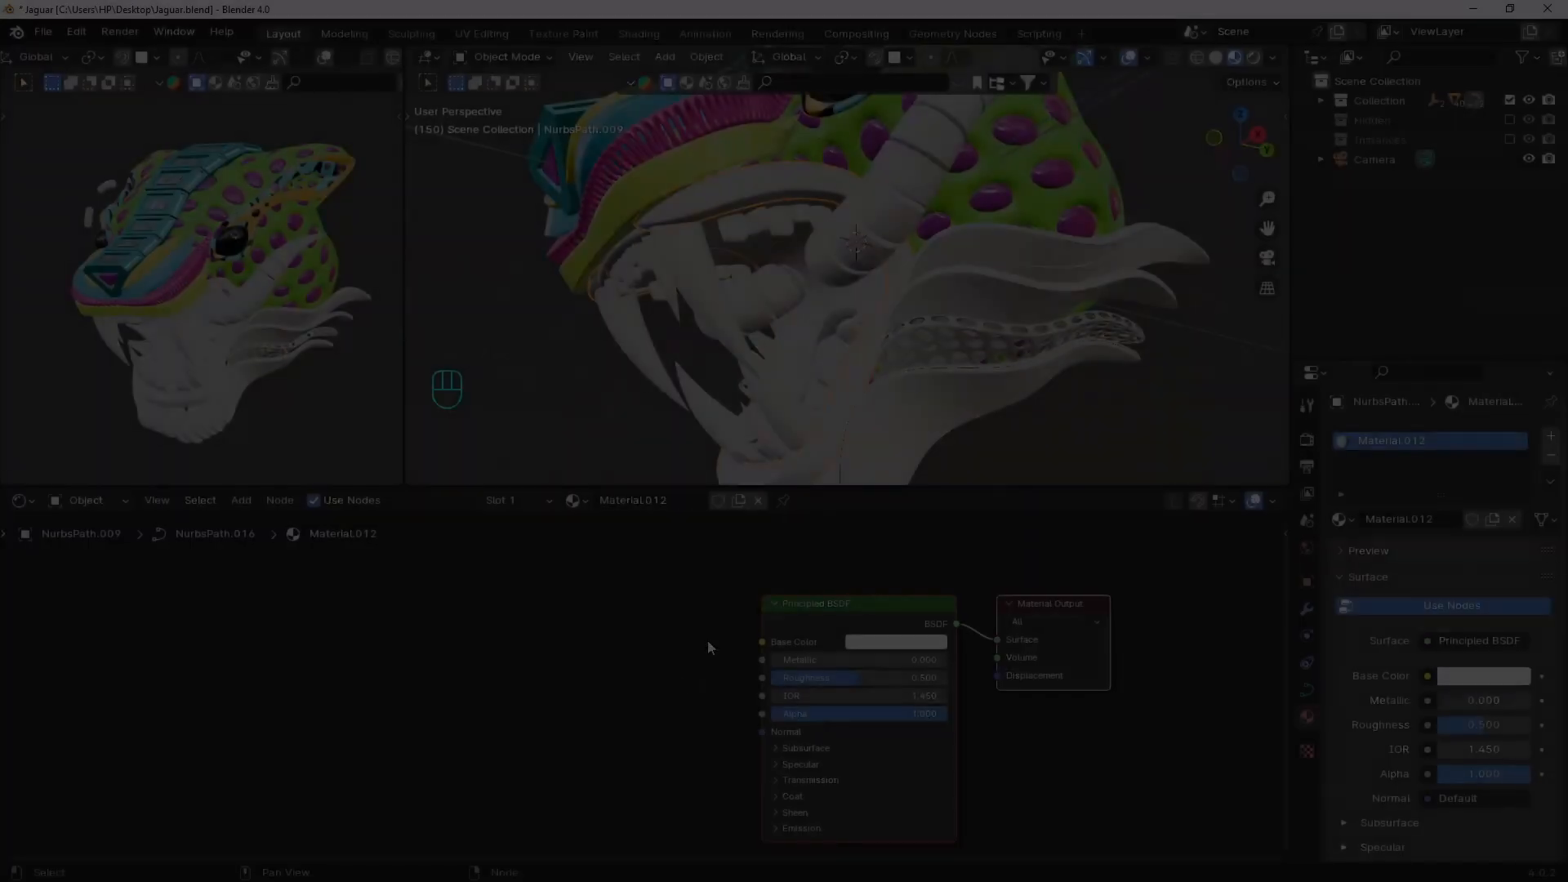
Add a Color Ramp and a Voronoi Texture node to the mouth-edge lip's new material
key(shift+a)
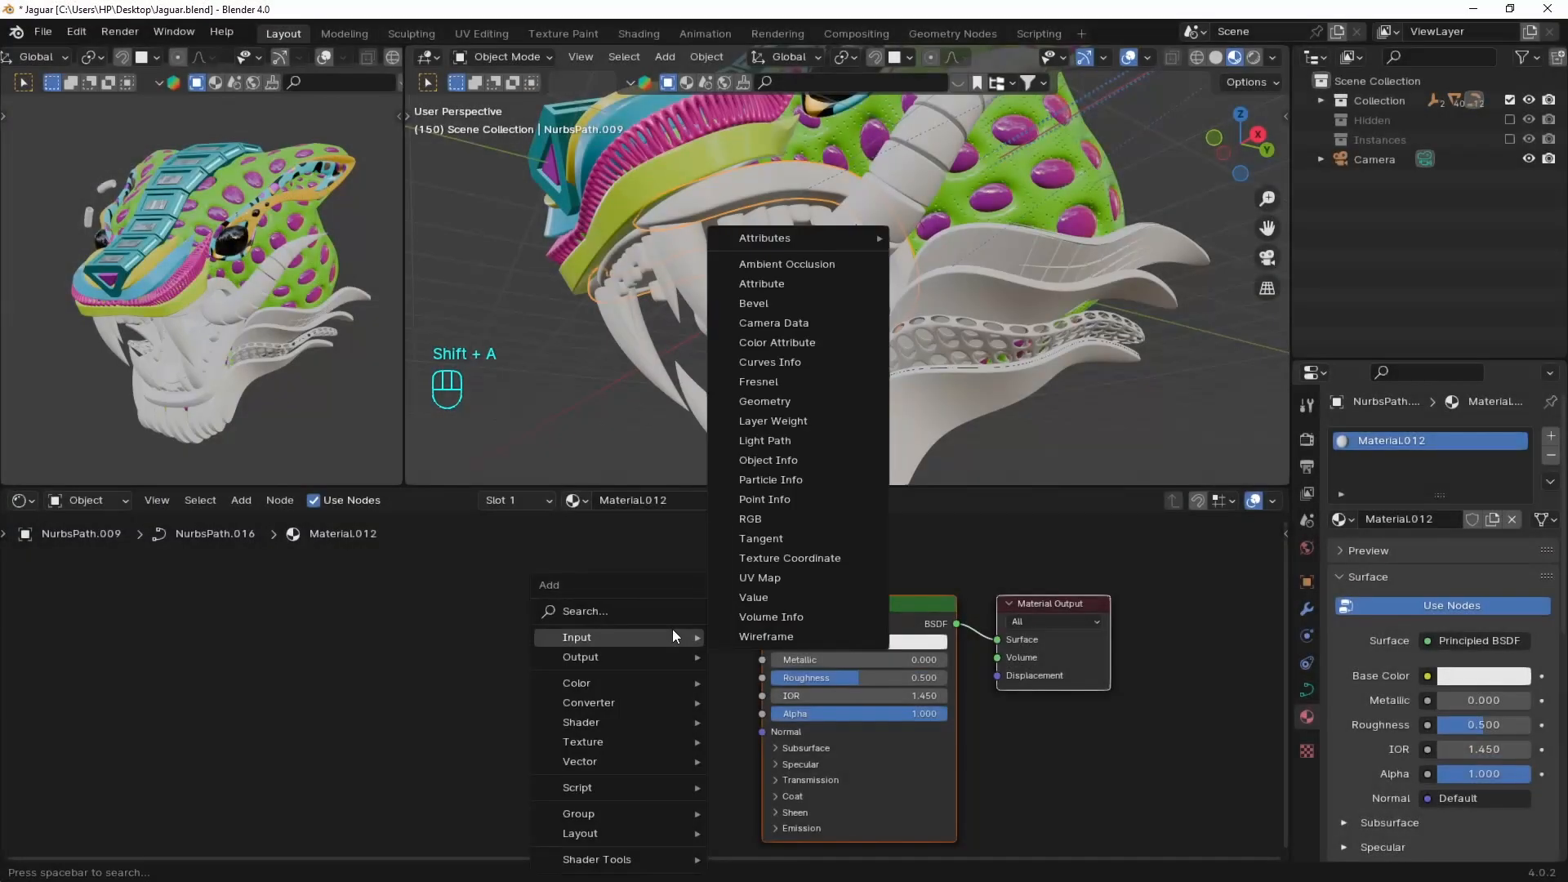
text(colo)
click(748, 681)
click(572, 620)
key(shift+a)
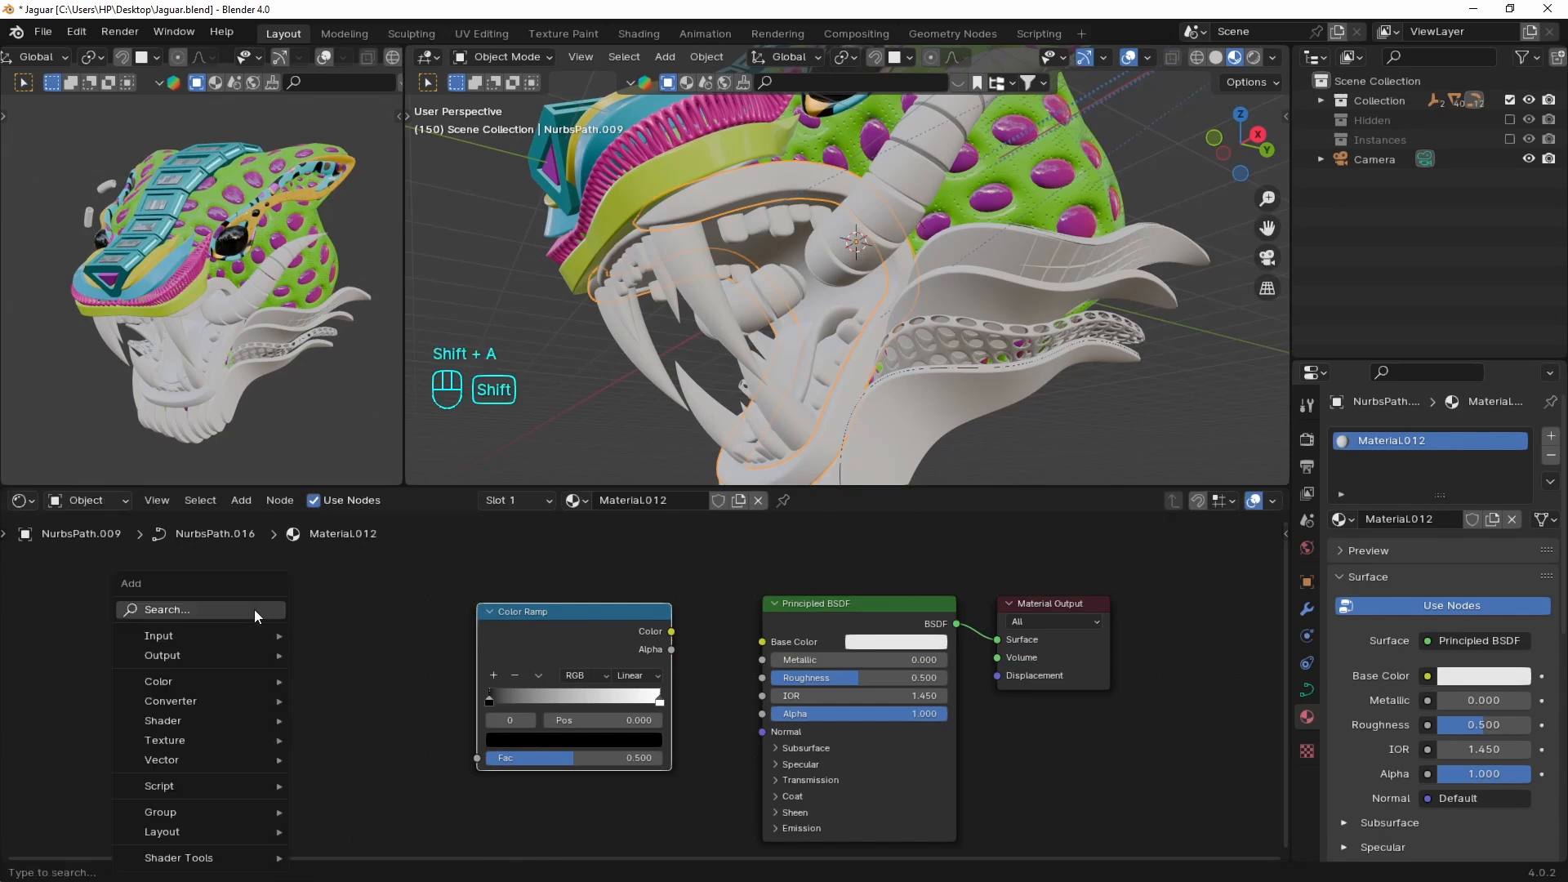
text(vor)
click(398, 633)
click(248, 605)
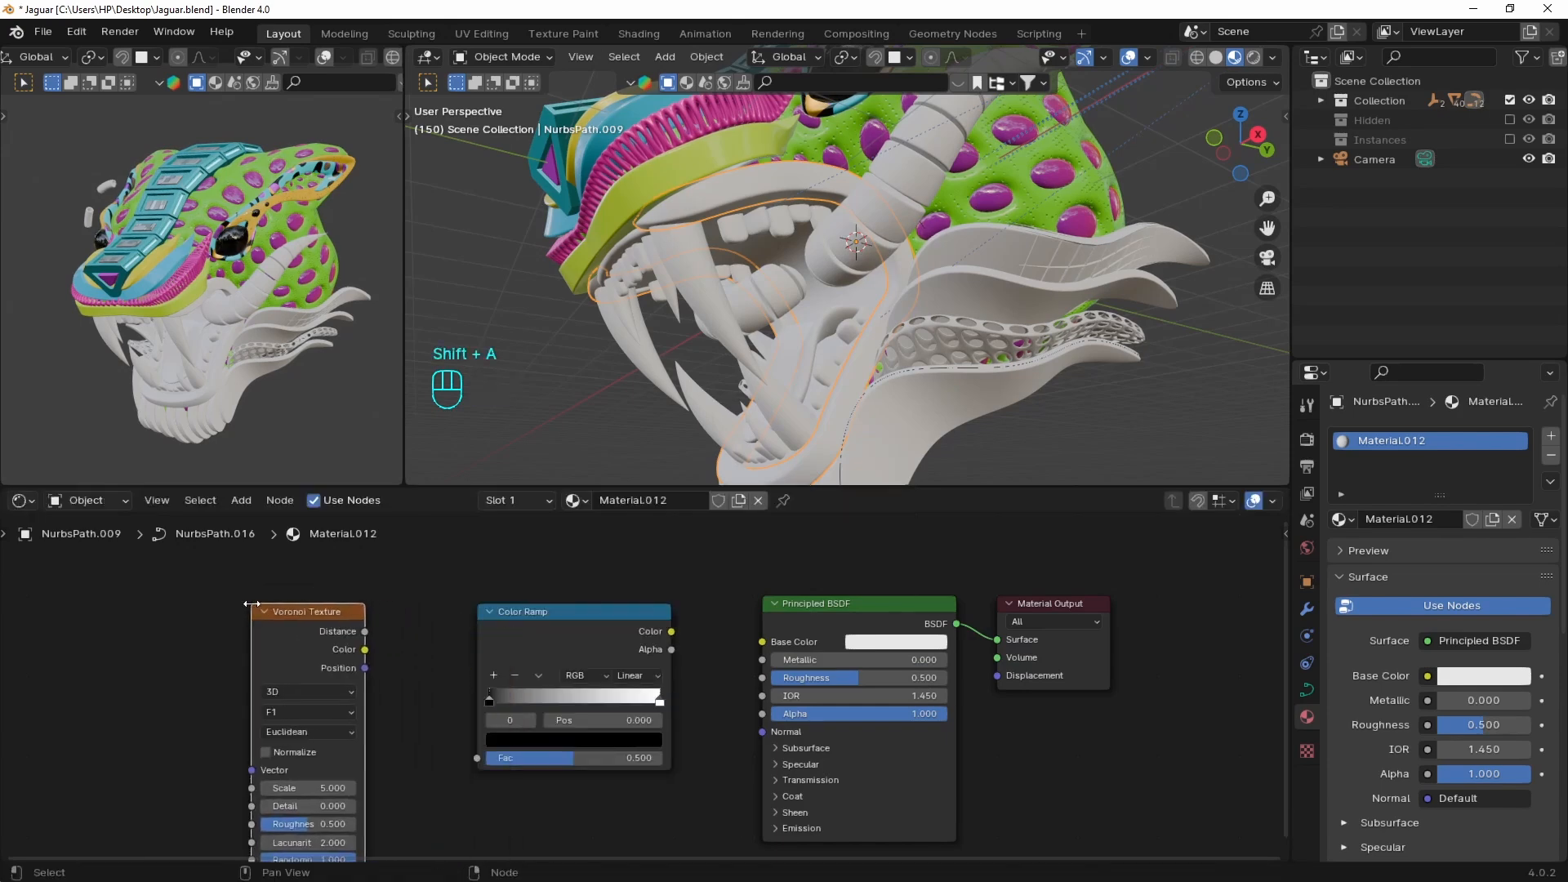
Drive the Voronoi Texture with Object coordinates through a Mapping node, and feed its Distance through the Color Ramp into Base Color
key(ctrl+t)
middle_drag(182, 749, 299, 710)
drag(189, 678, 222, 665)
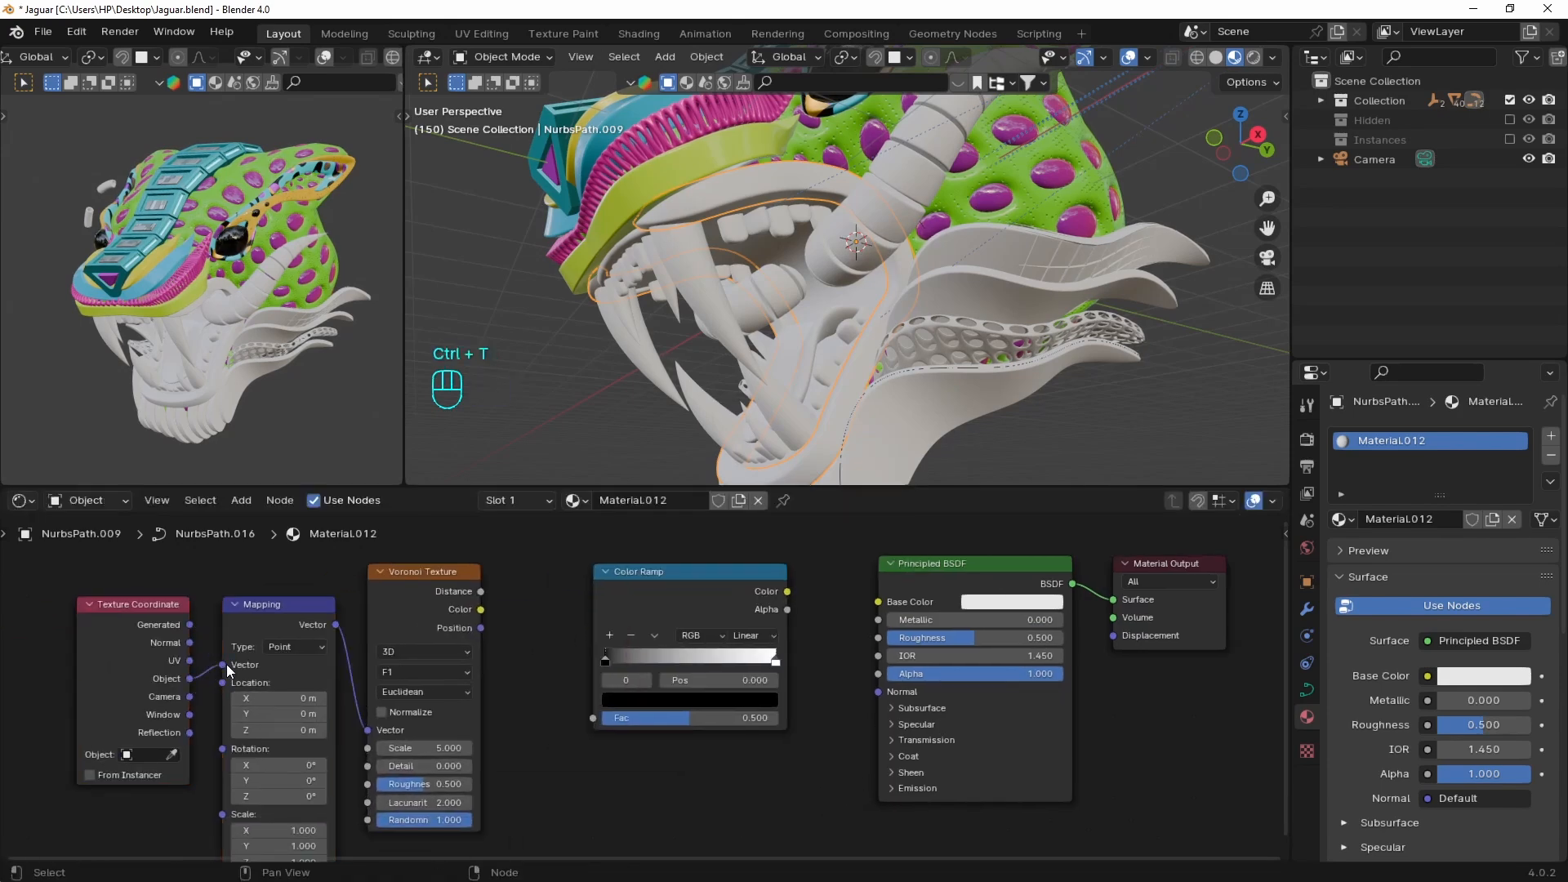
drag(481, 591, 877, 602)
drag(715, 609, 712, 610)
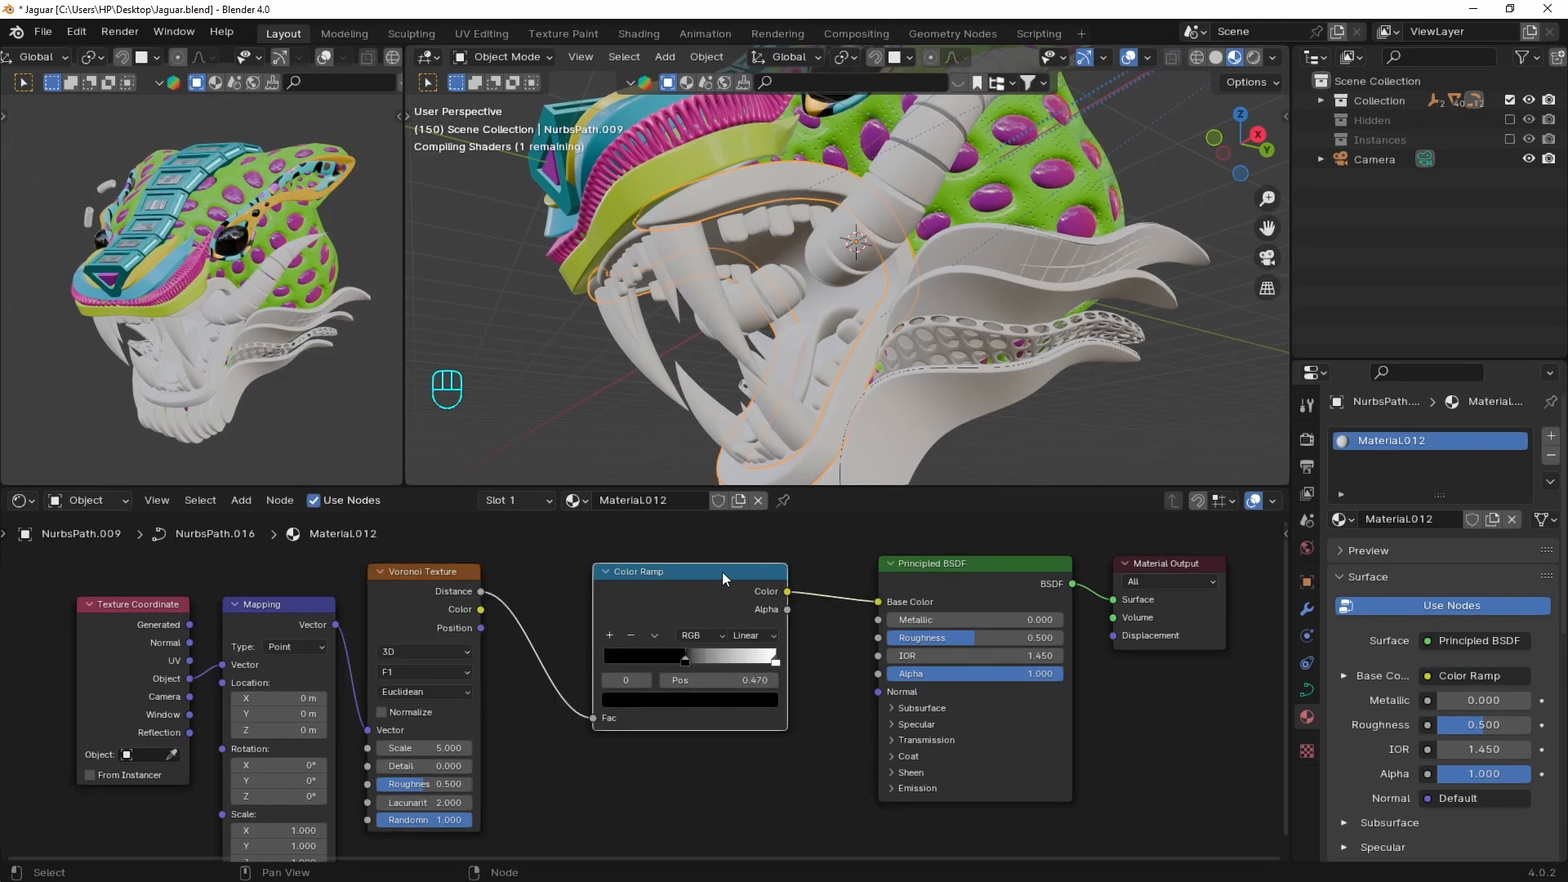
Color the Color Ramp's stops orange and green and move them close together around 0.335 for crisp spots
click(690, 700)
click(641, 567)
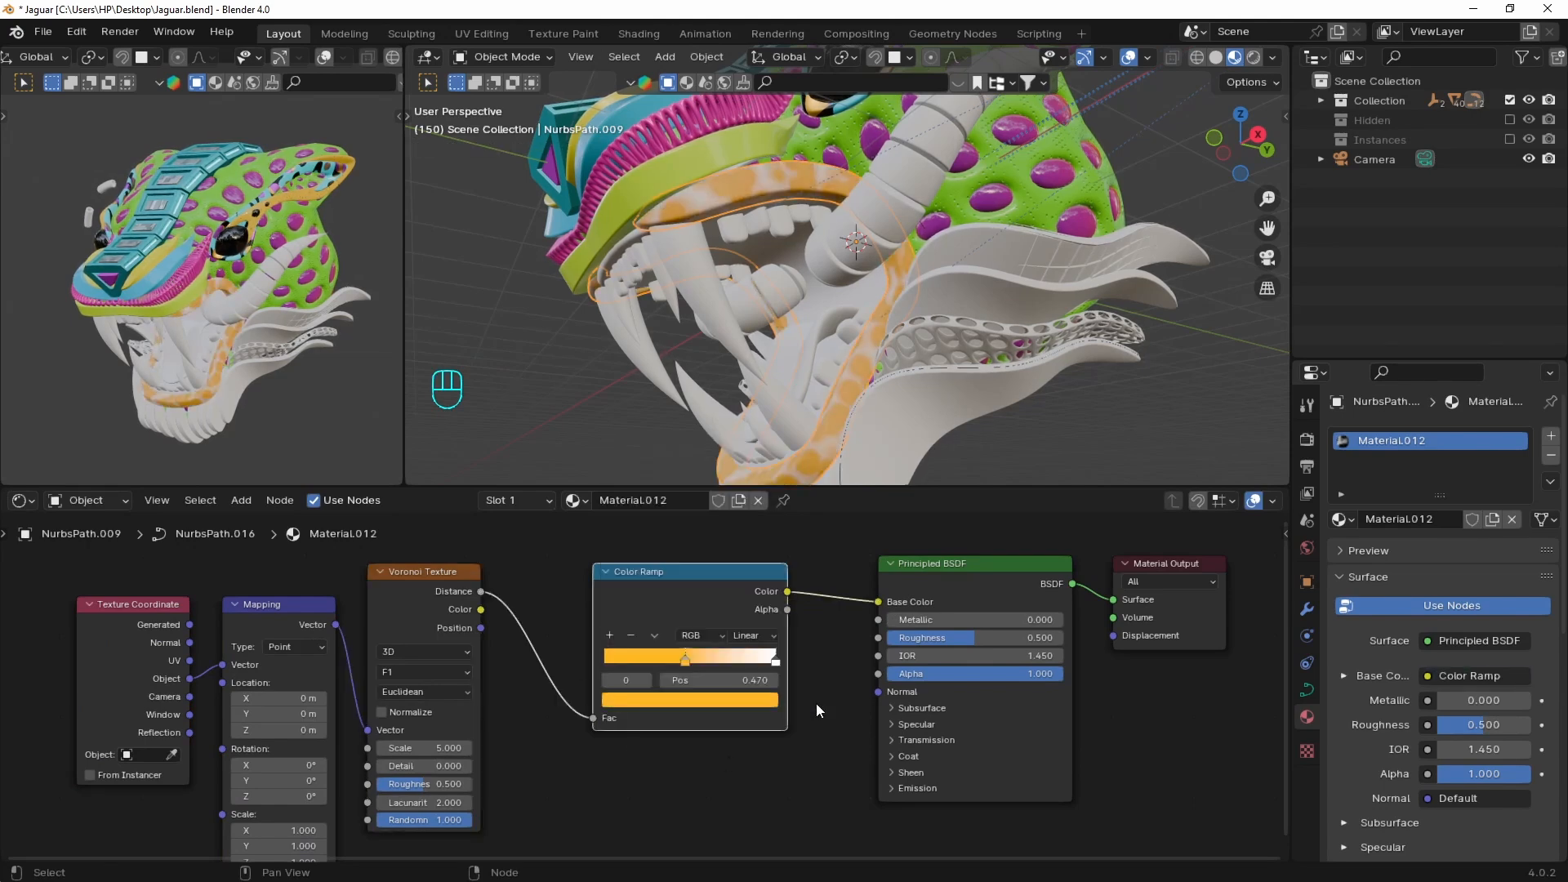
drag(772, 663, 696, 664)
click(694, 699)
click(644, 496)
drag(643, 495, 639, 489)
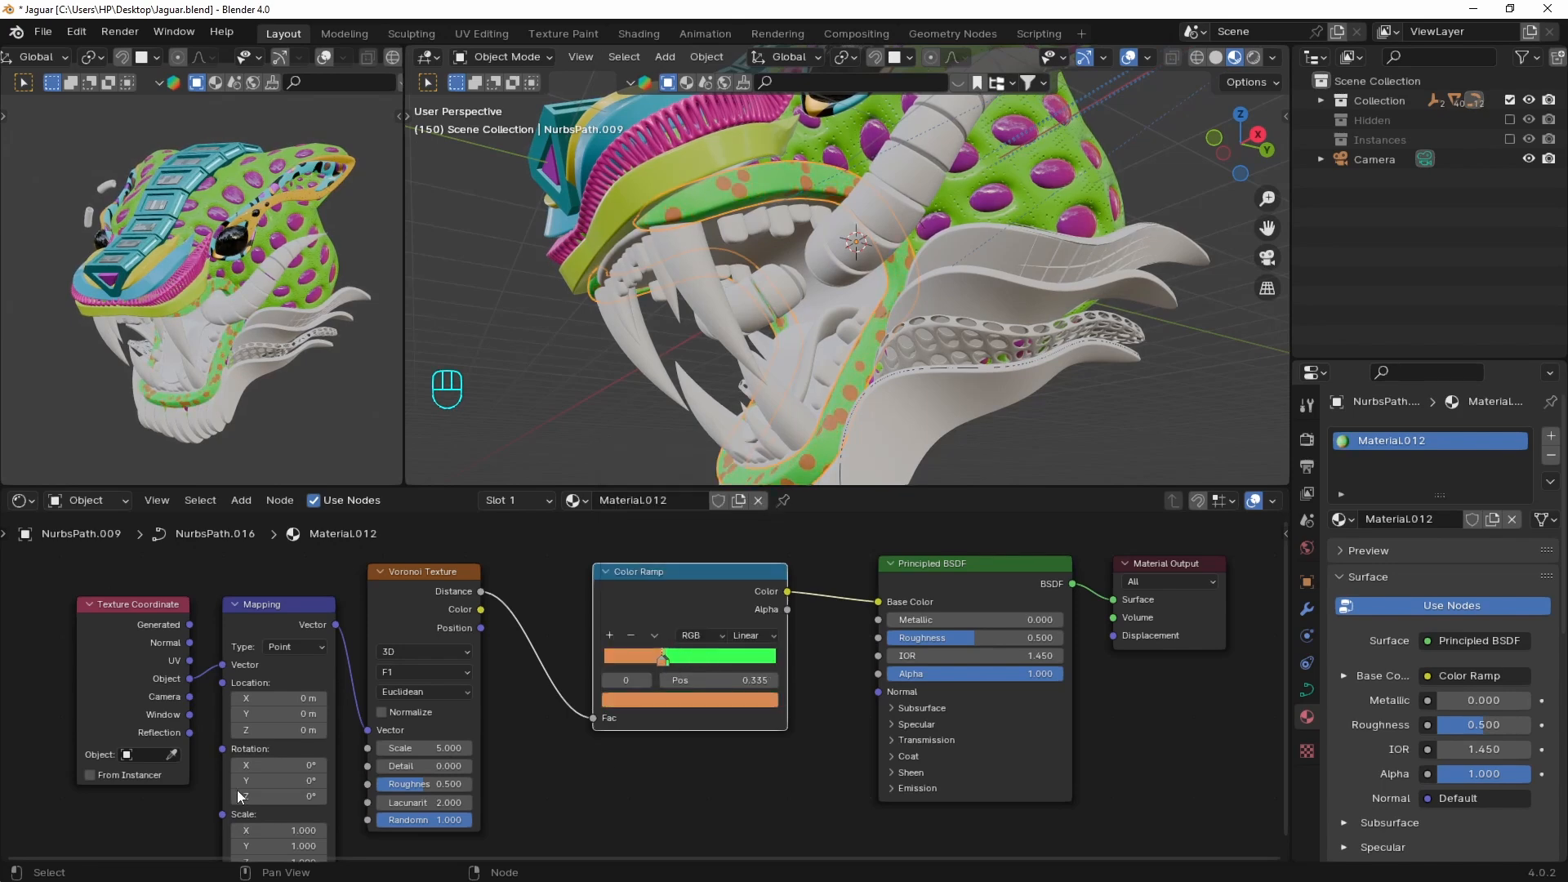
Set the Voronoi Texture's Scale to 3.600 and shift the ramp's orange stop to 0.256
scroll(237, 791, up, 2)
drag(393, 758, 353, 758)
mouse_move(676, 656)
mouse_down()
mouse_move(691, 654)
mouse_move(648, 656)
mouse_up()
Set the spotted lip material's Roughness to 0.222 and its Subsurface Weight to 1.000
middle_drag(990, 394, 1024, 383)
shift+middle_drag(1024, 384, 988, 355)
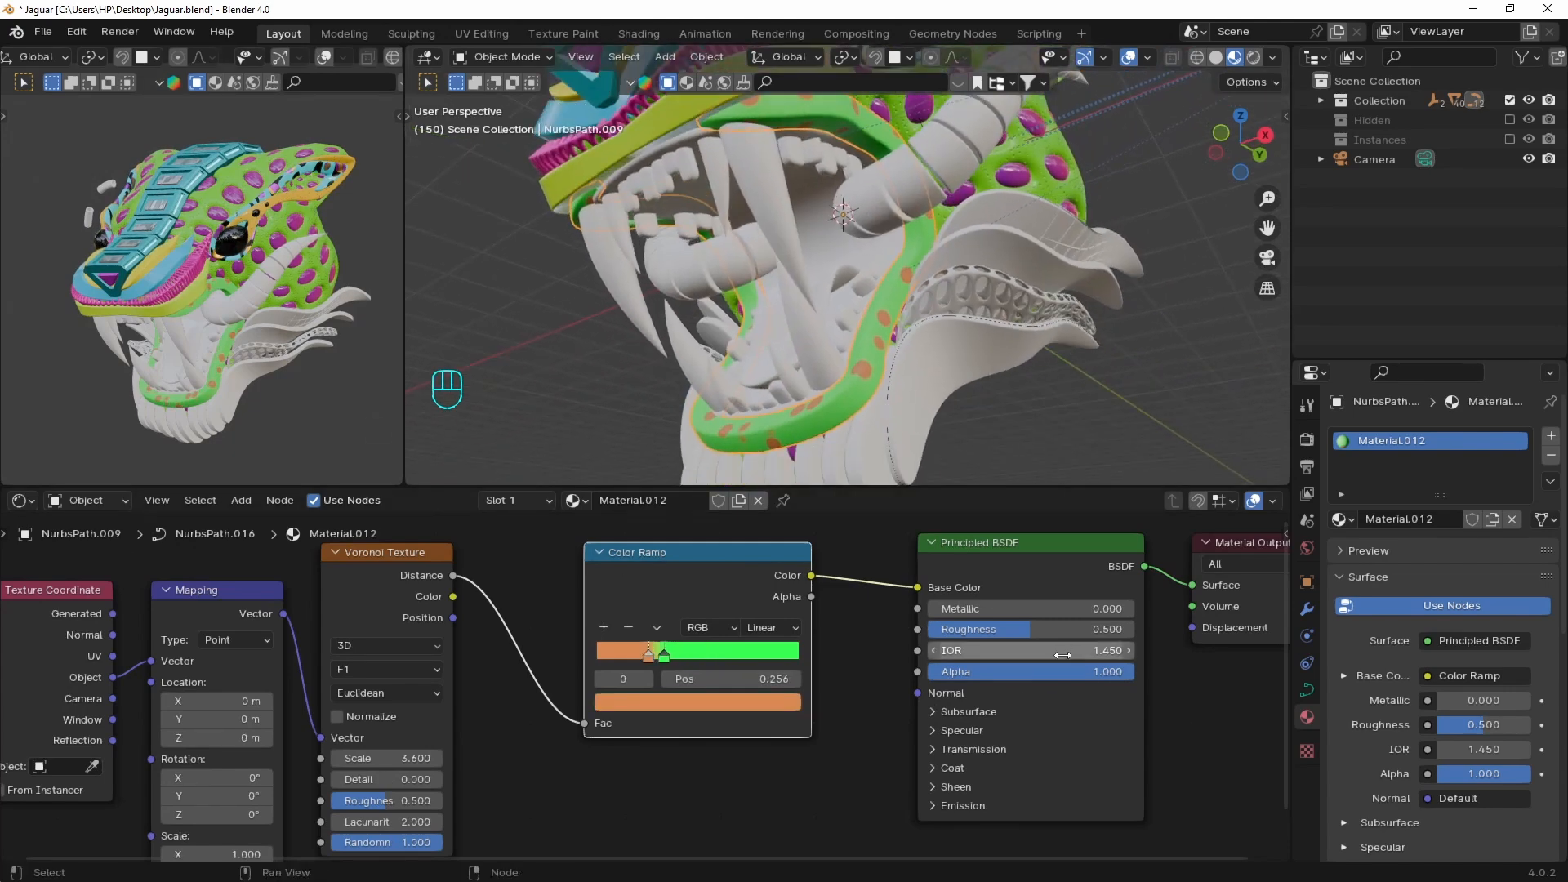
drag(1061, 630, 1020, 630)
click(968, 712)
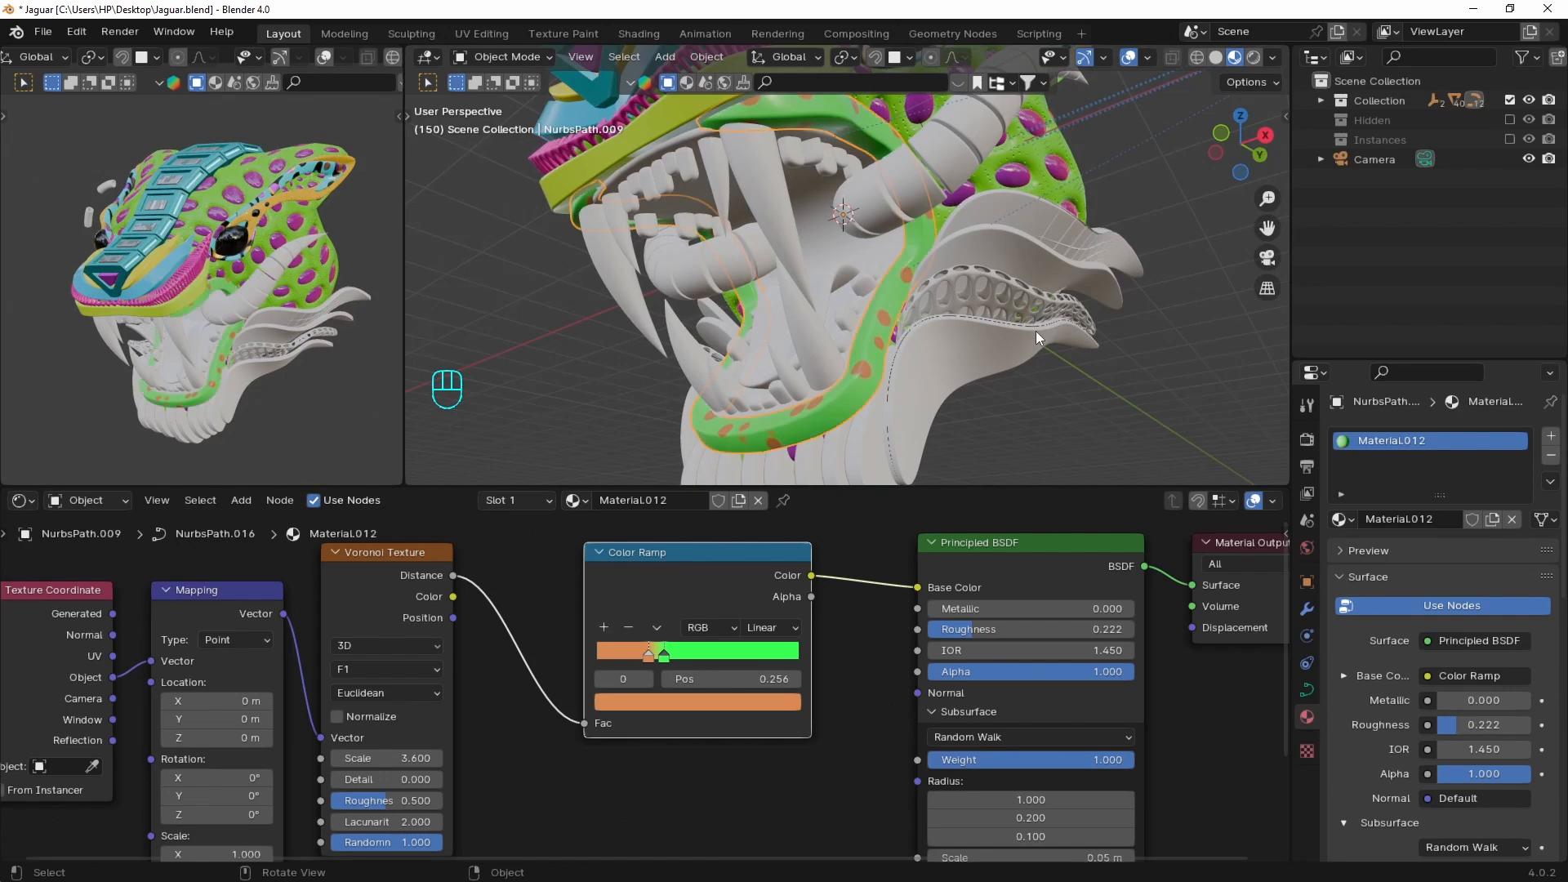
Color the mouth interior's new material dark red with Hue 0.999, Saturation 0.988 and Value 0.176, and lower its Roughness
middle_drag(1035, 331, 947, 351)
click(821, 643)
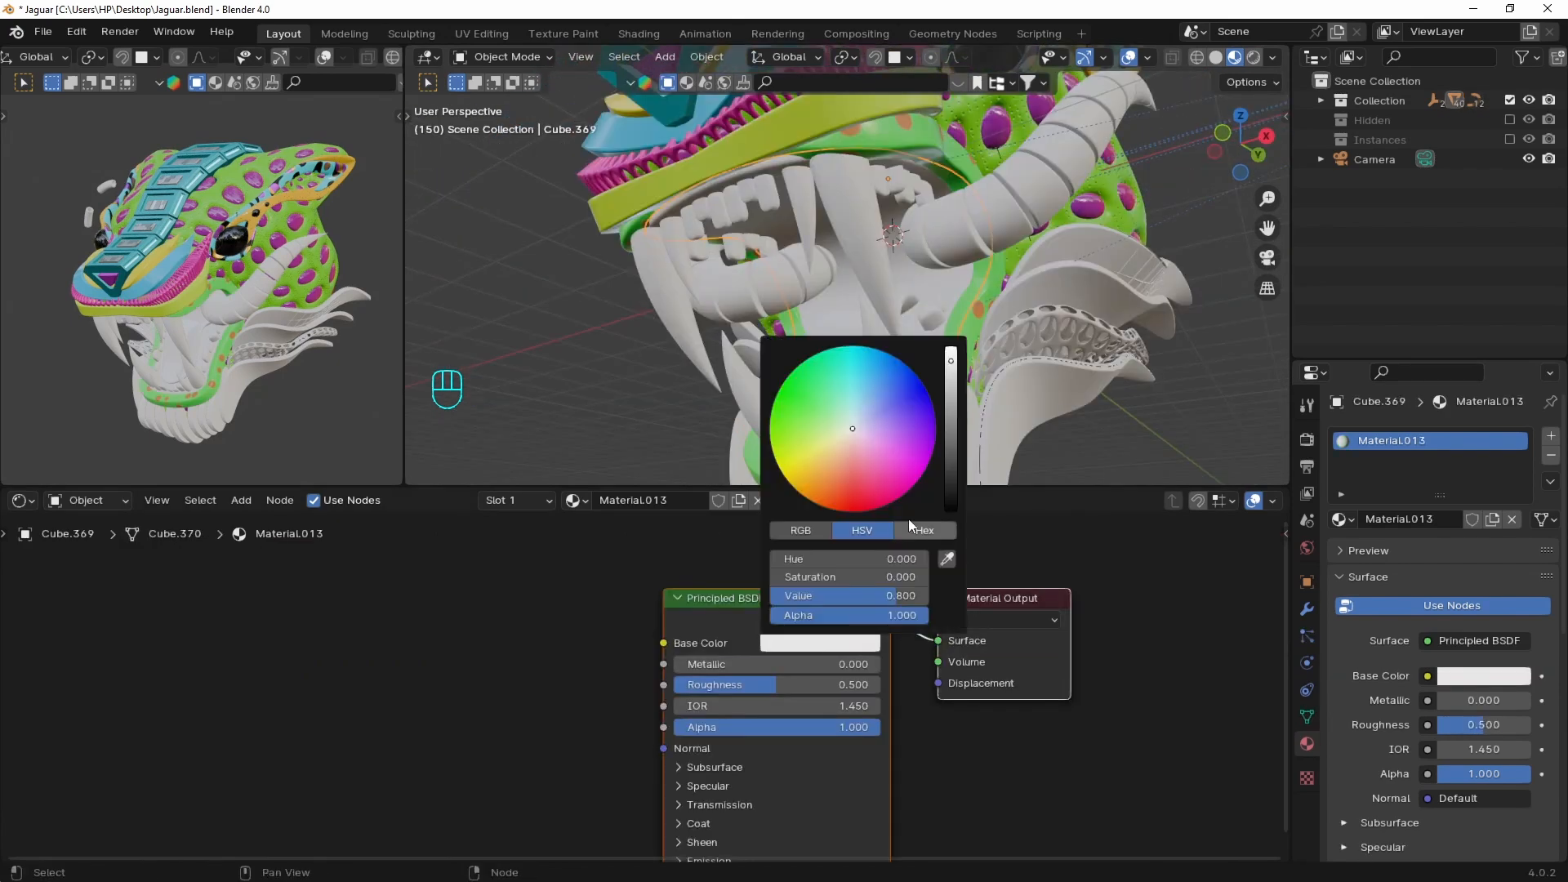
click(859, 506)
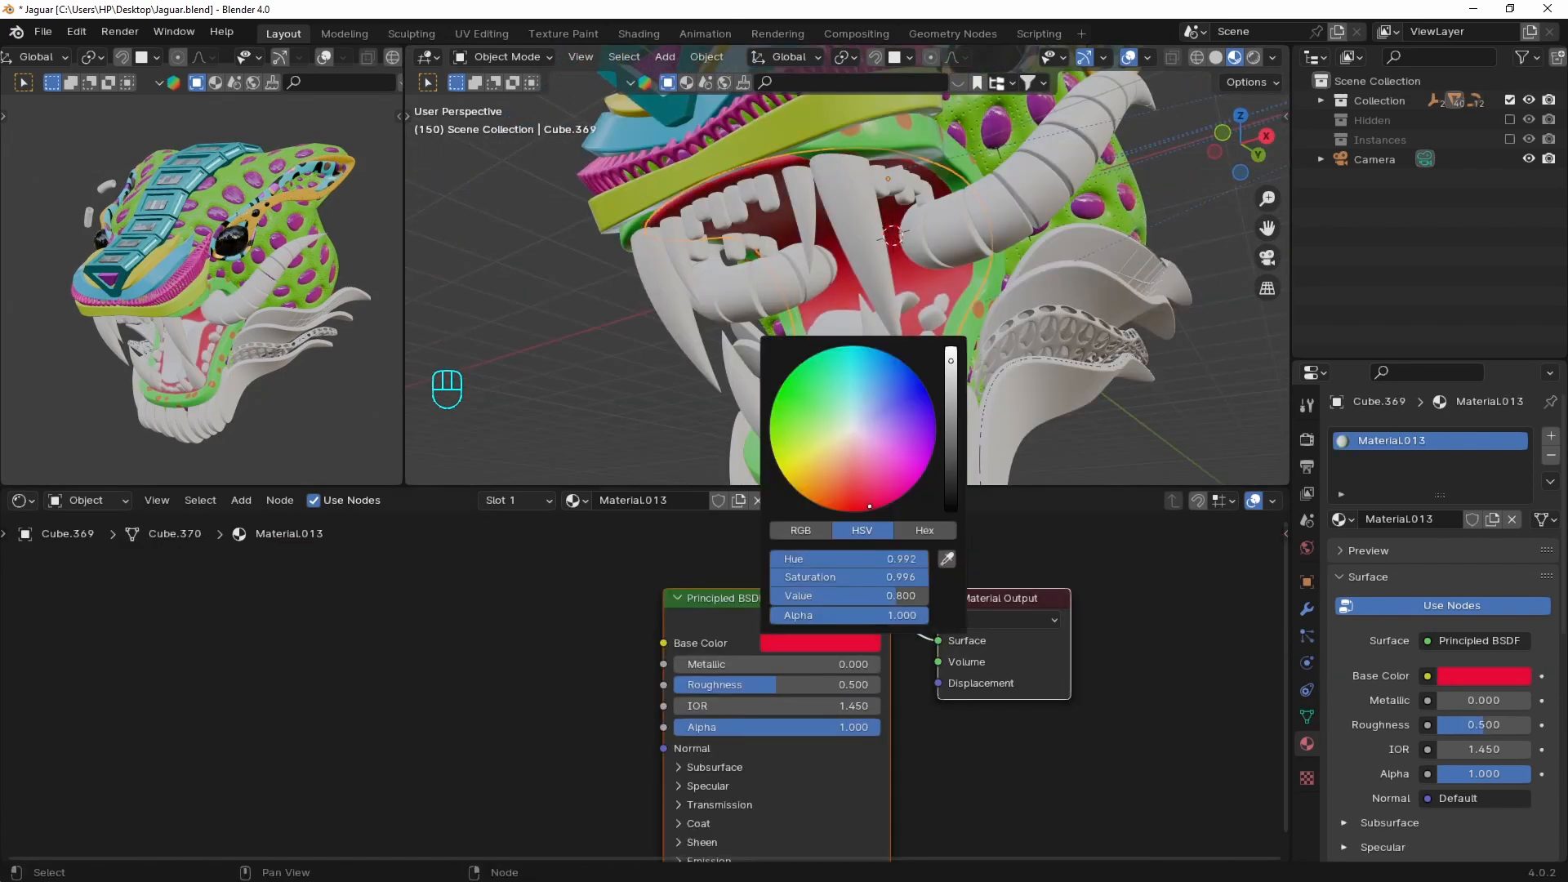
scroll(860, 506, down, 5)
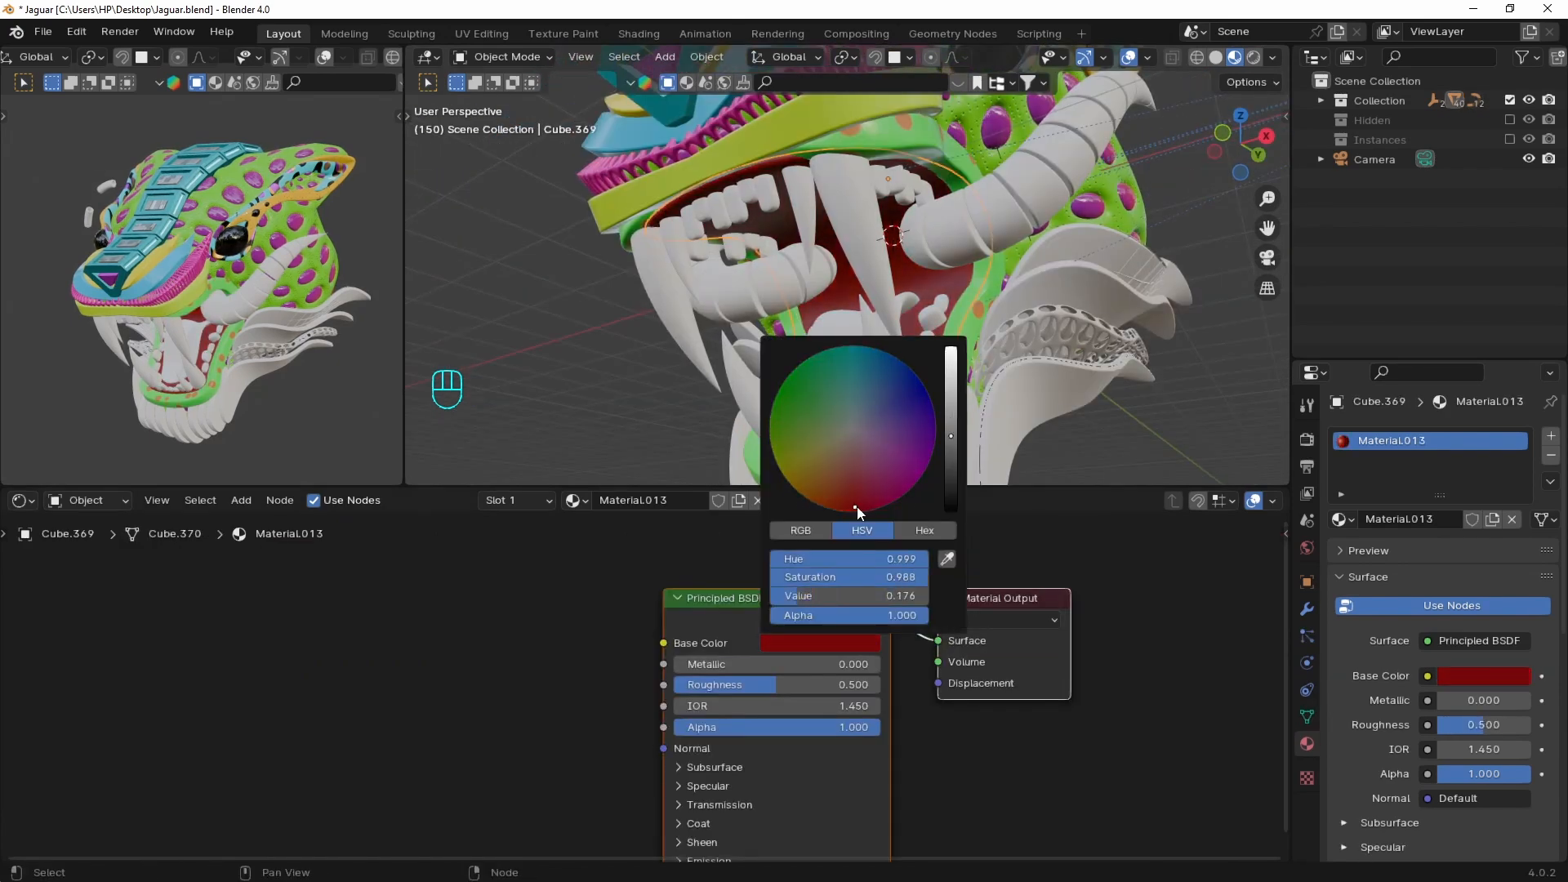
drag(728, 684, 665, 684)
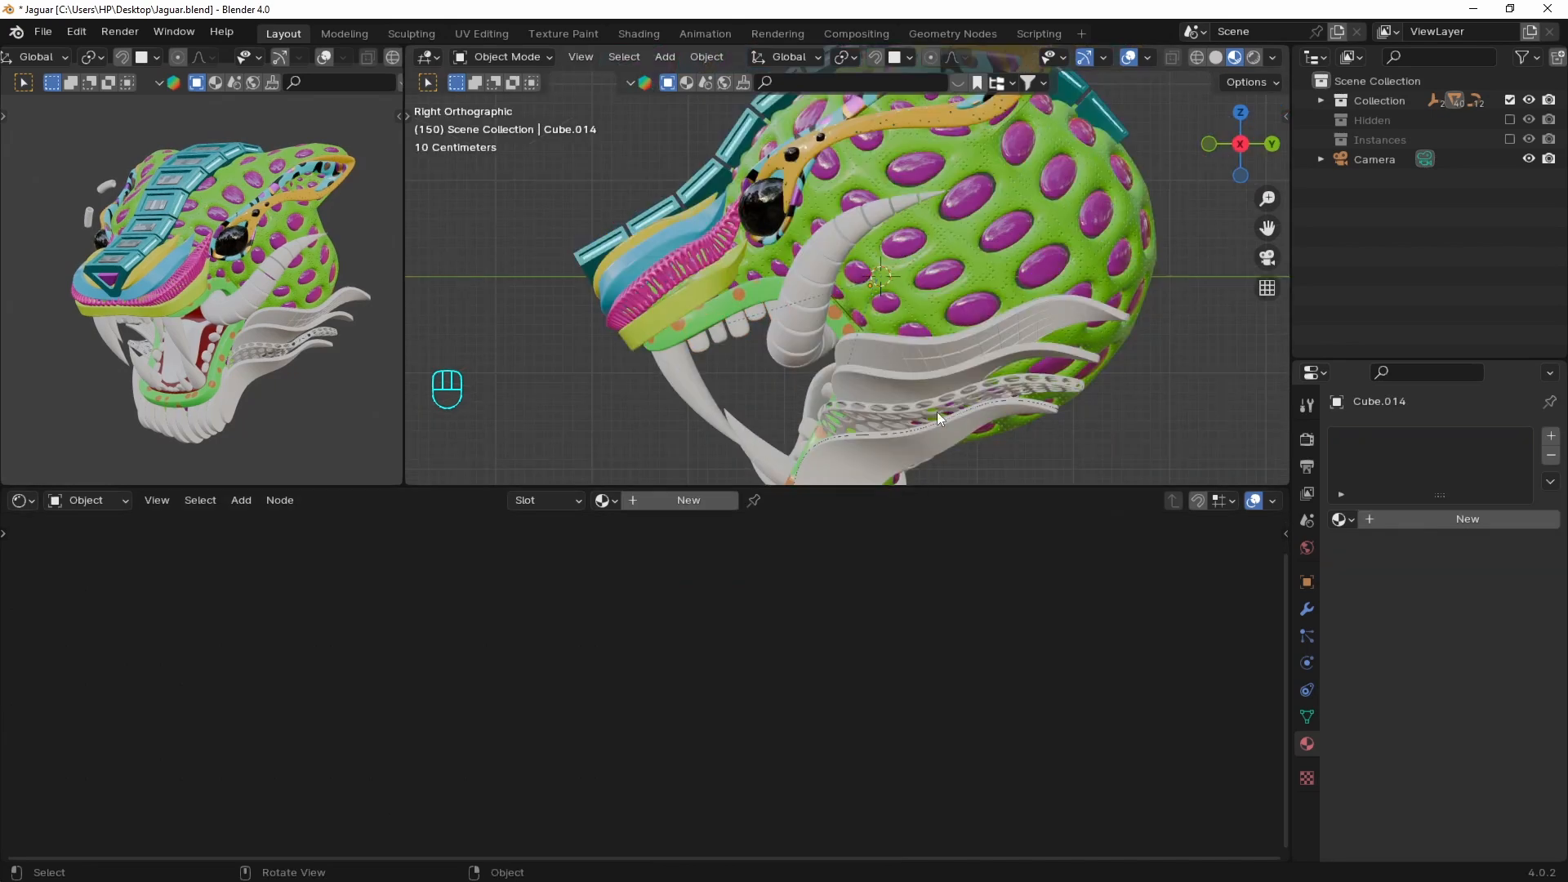
Give the small upper fangs a new material with Specular IOR Level 1.000
middle_drag(937, 411, 1063, 315)
scroll(1061, 310, up, 2)
shift+middle_drag(956, 286, 926, 328)
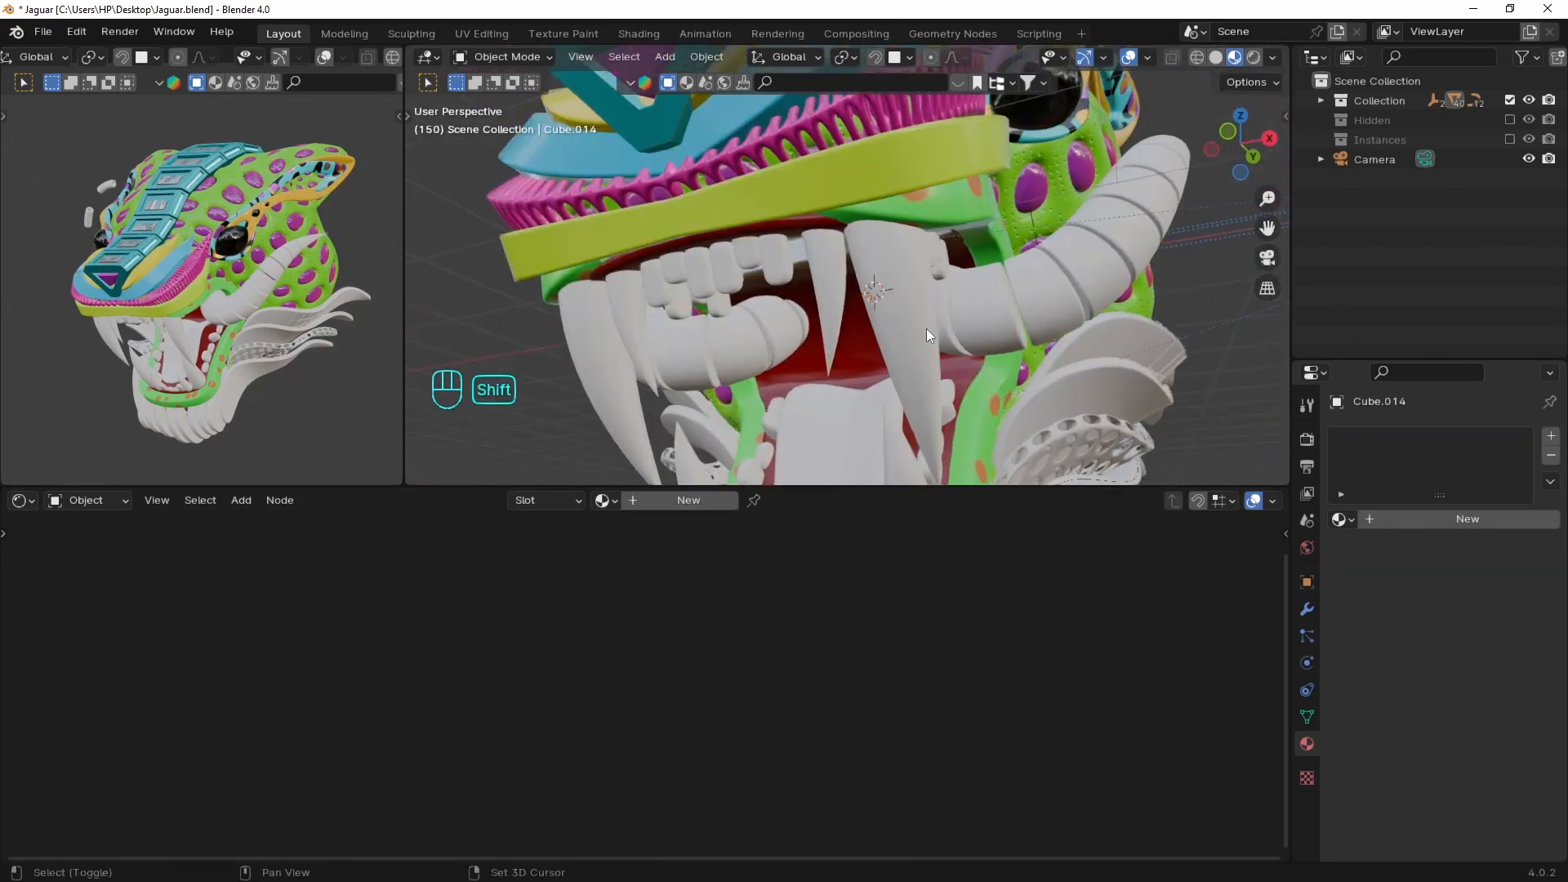
click(832, 248)
click(669, 500)
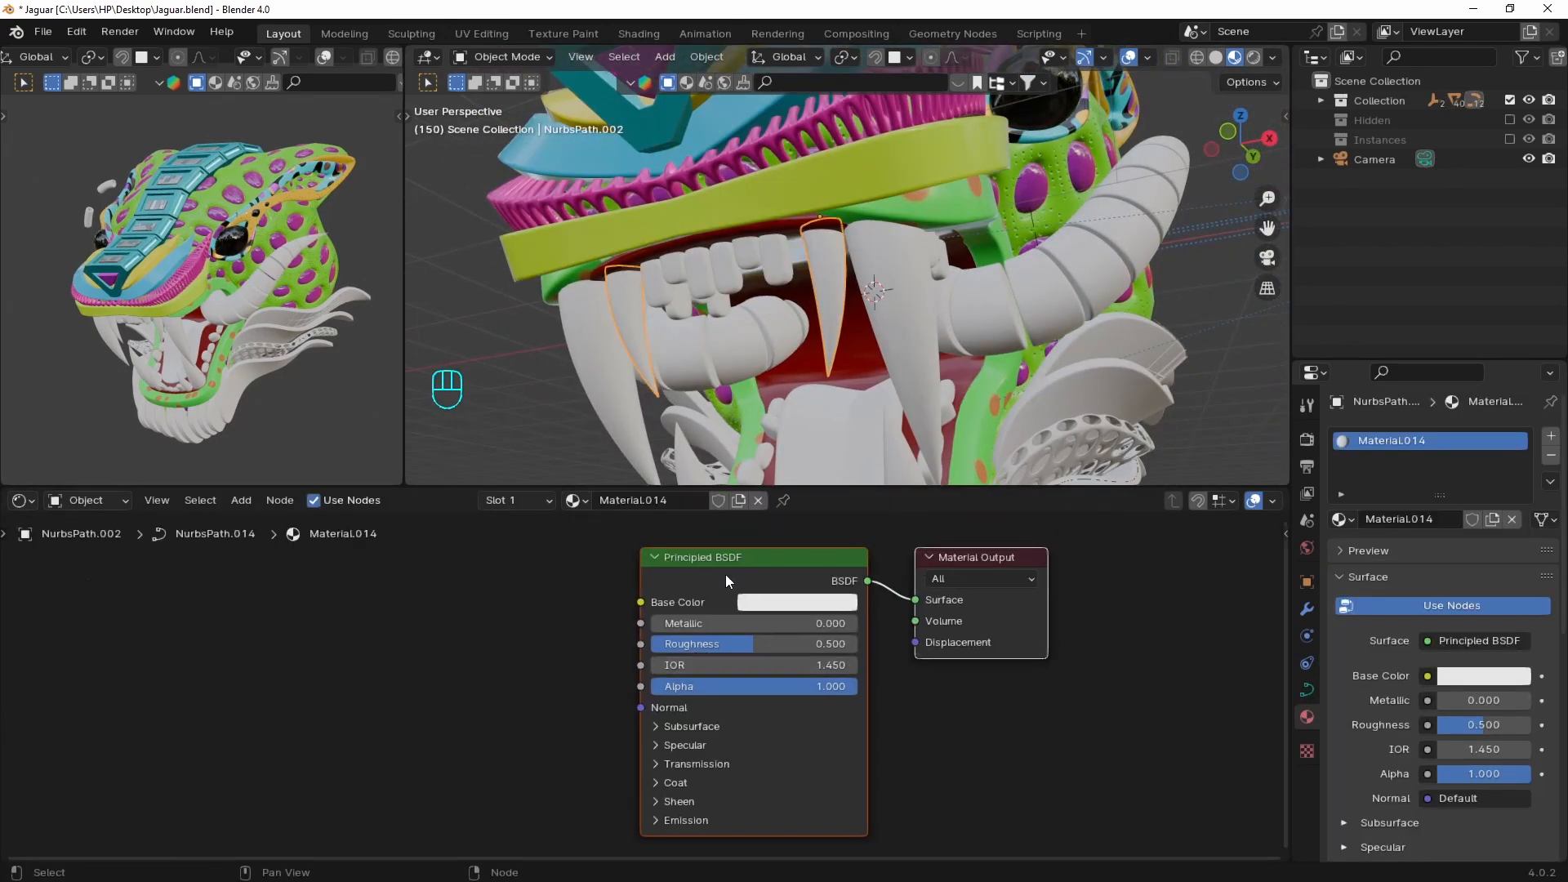
click(656, 745)
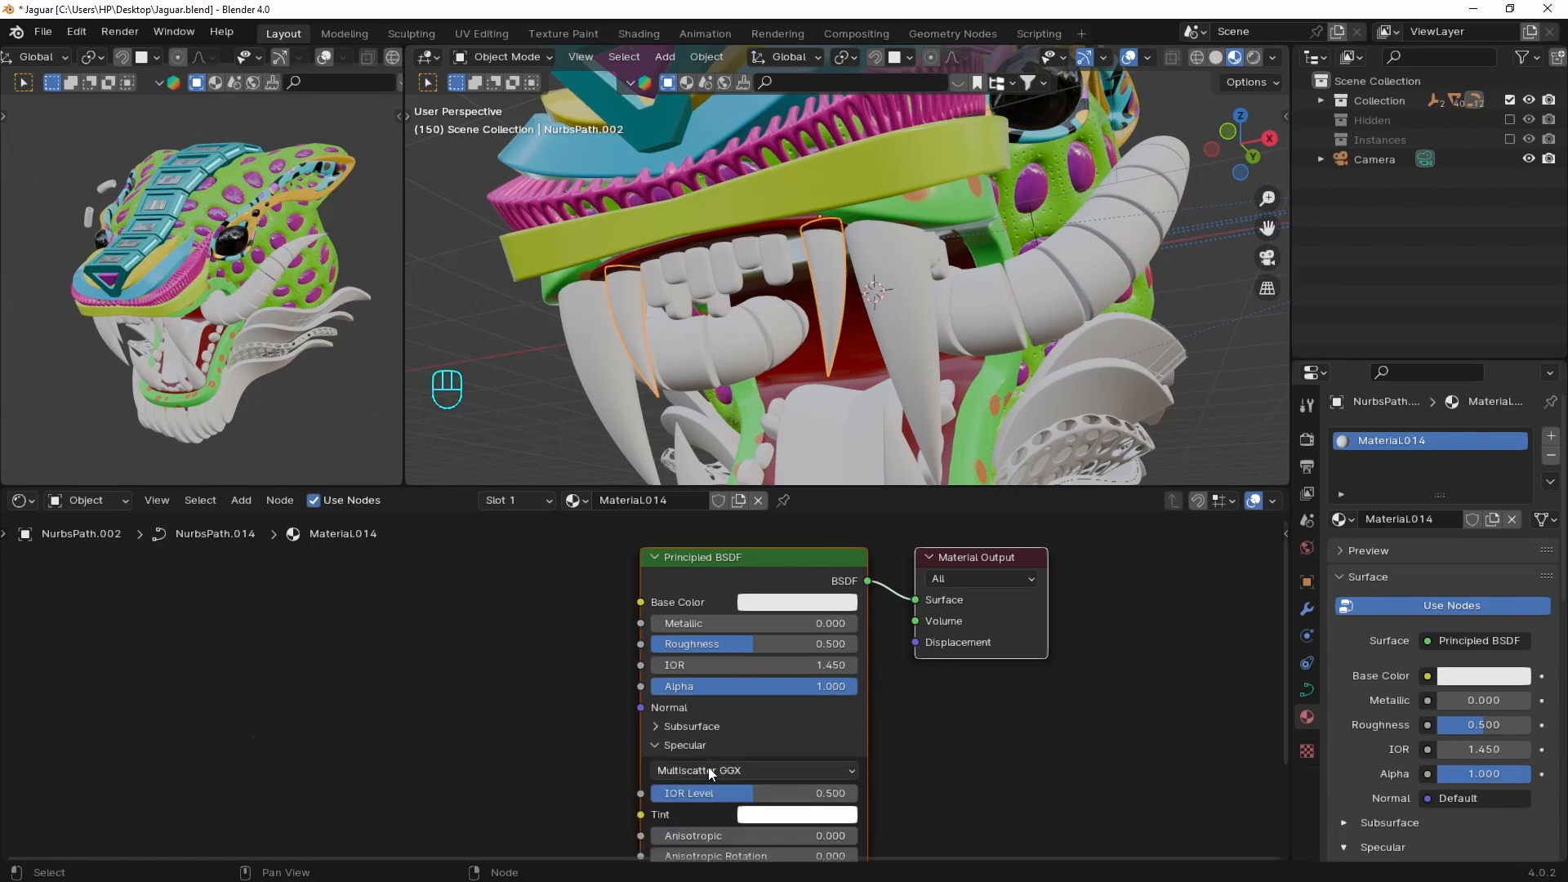
Add a Color Ramp node and a Noise Texture node to the small upper fangs' material
key(shift+a)
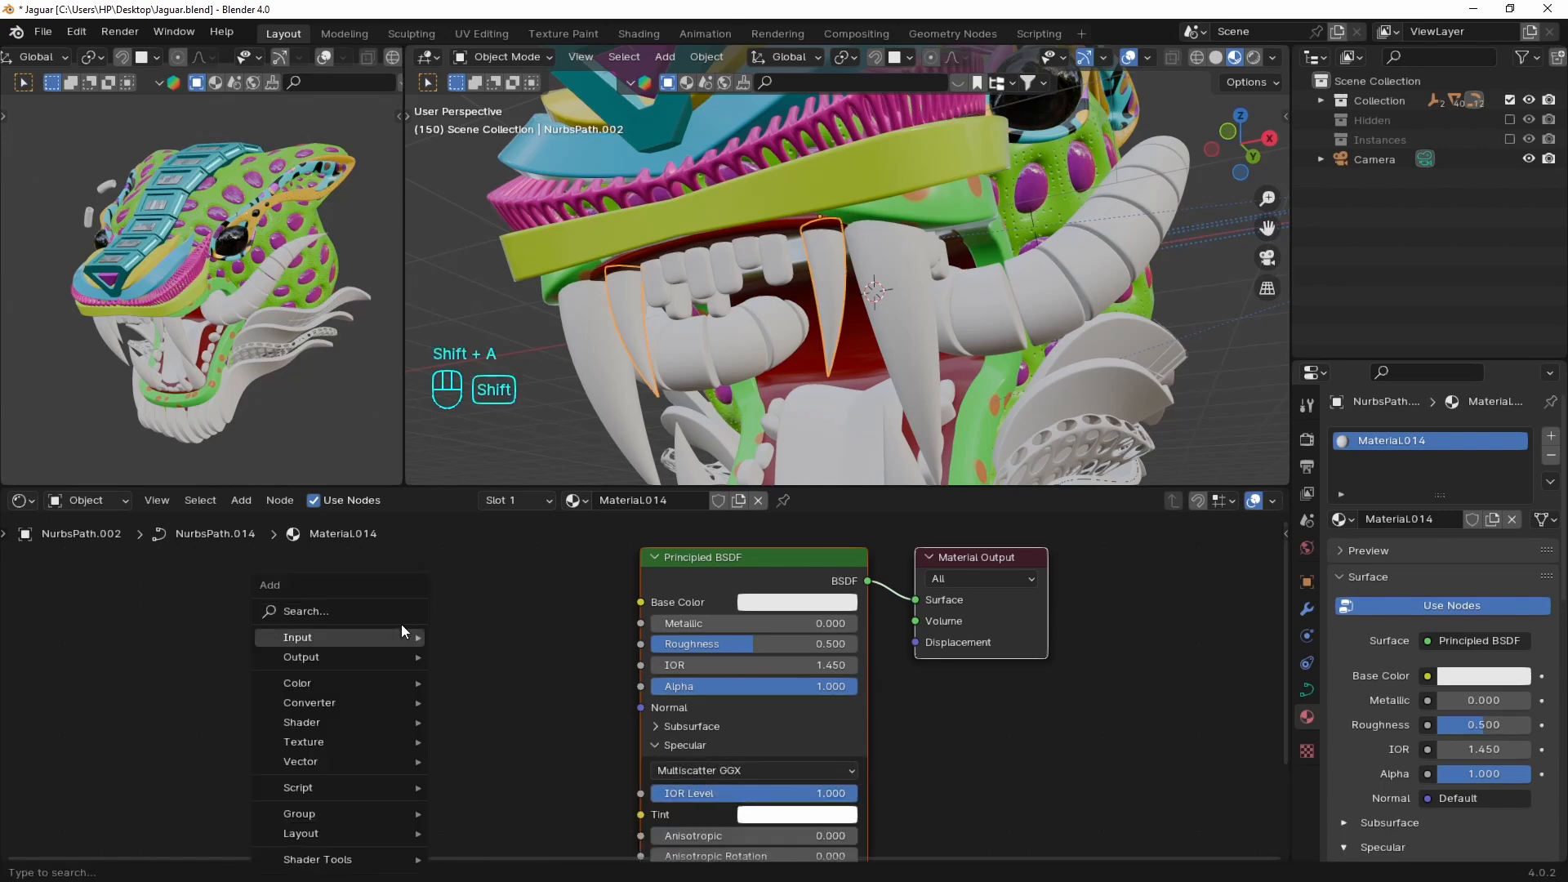
click(320, 605)
text(colo)
click(442, 658)
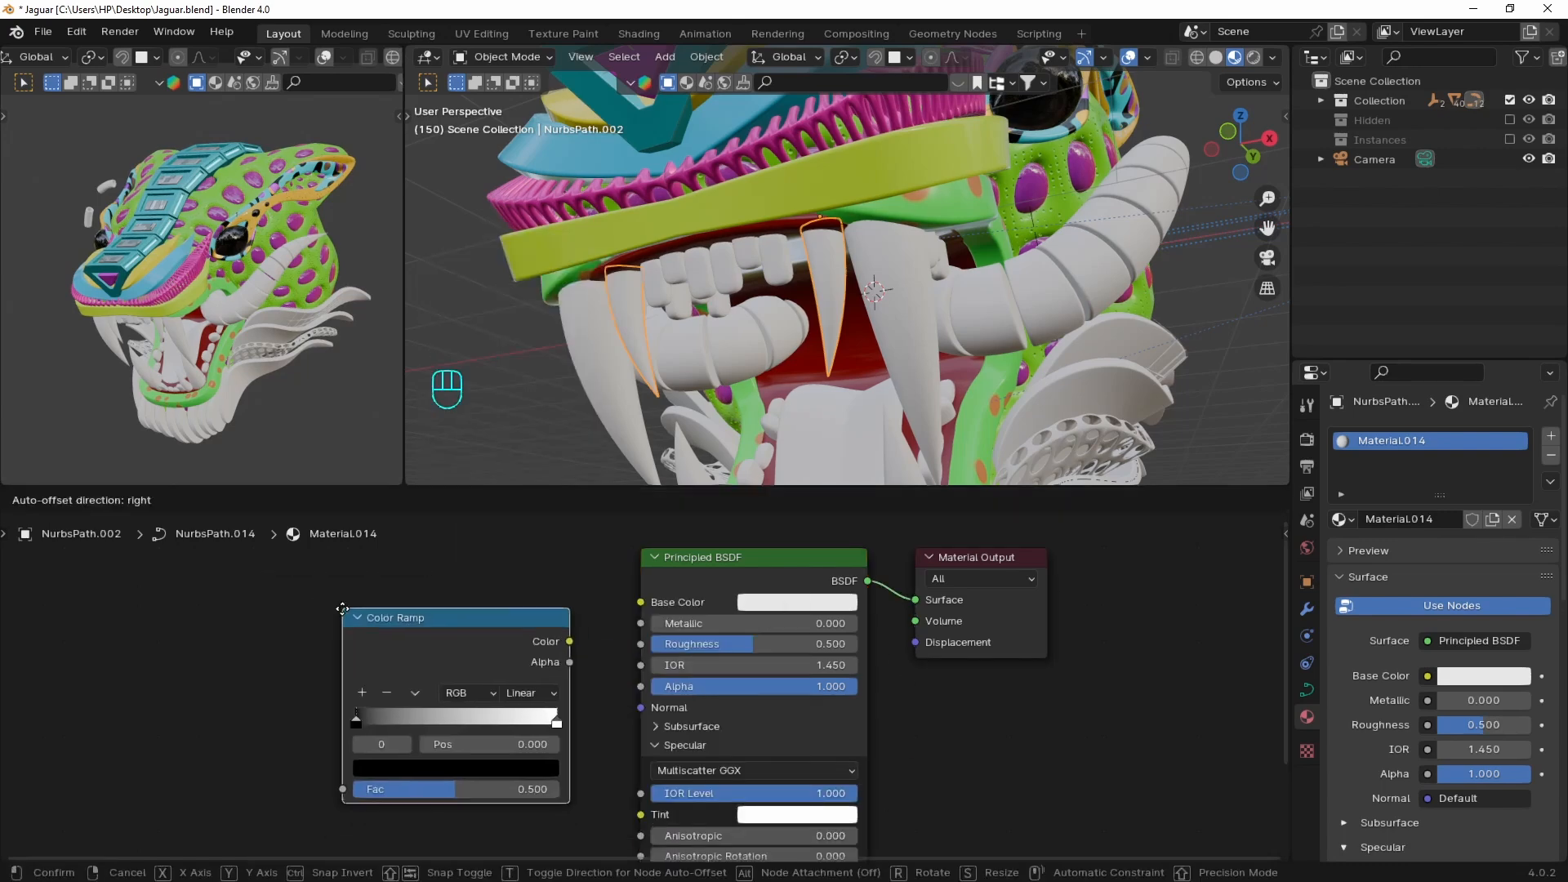
key(shift+a)
click(242, 619)
text(noi)
click(391, 655)
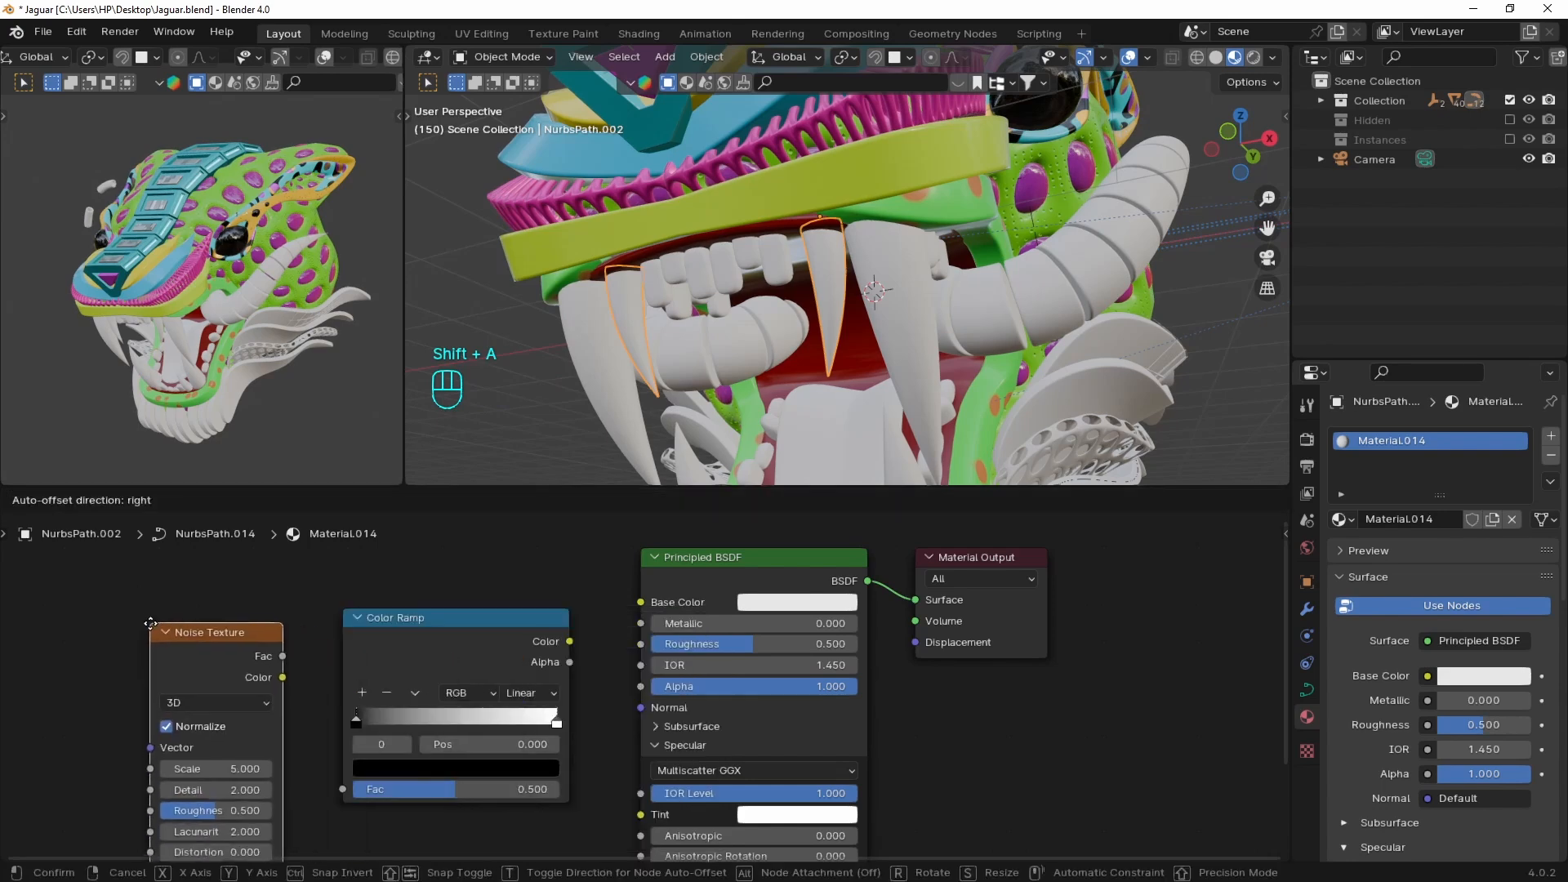
click(151, 624)
Give the Noise Texture a Mapping setup driven by Object coordinates and feed its Fac output into the Color Ramp
key(ctrl+t)
middle_drag(252, 647, 480, 604)
drag(168, 711, 206, 694)
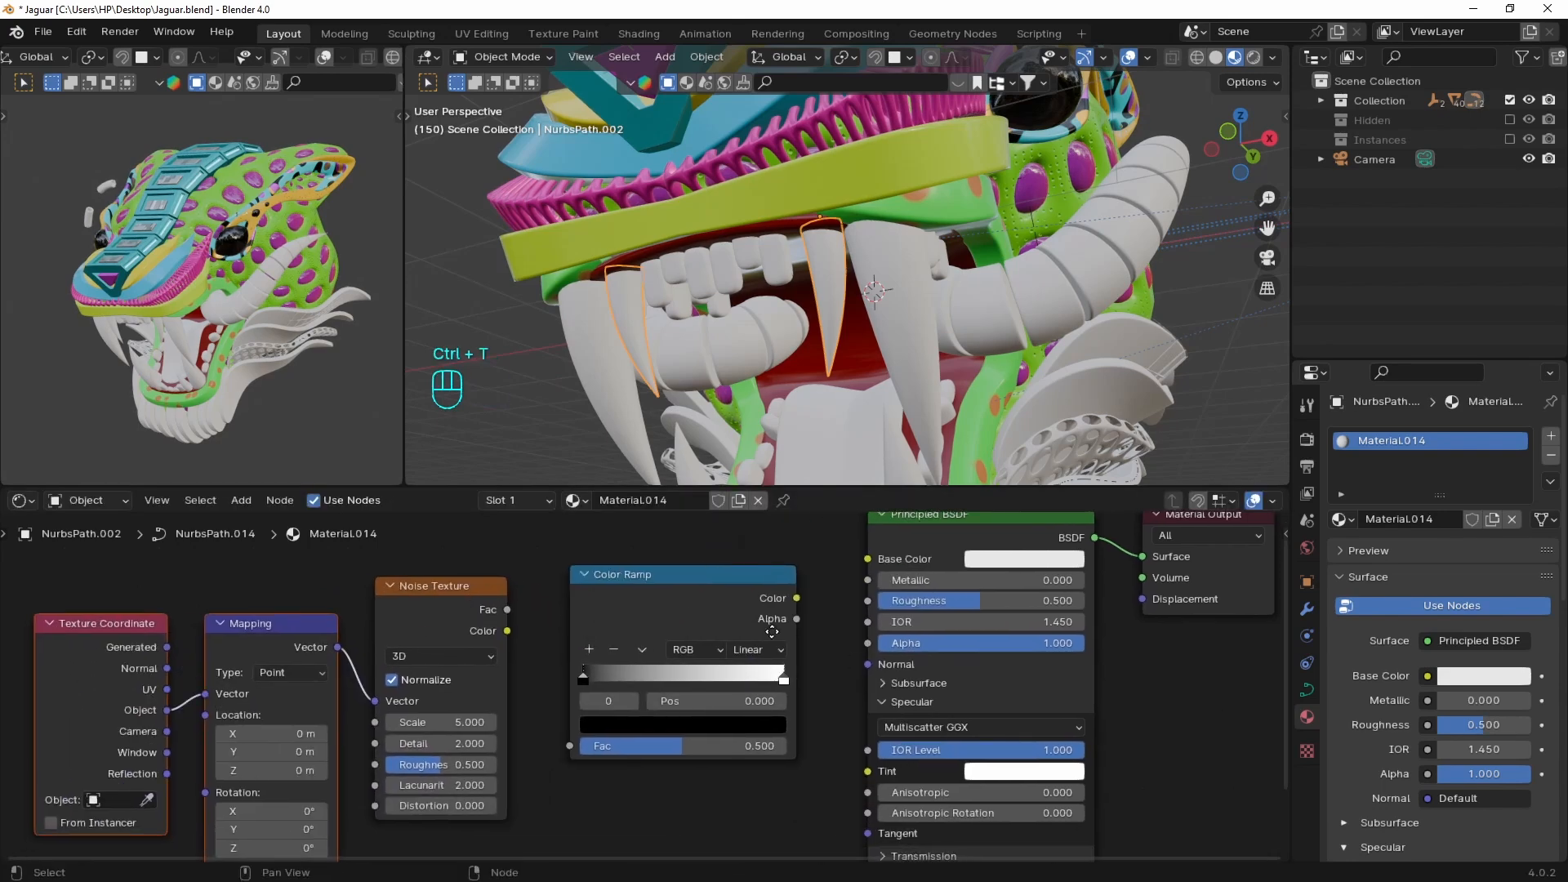
middle_drag(770, 629, 575, 628)
drag(313, 608, 533, 554)
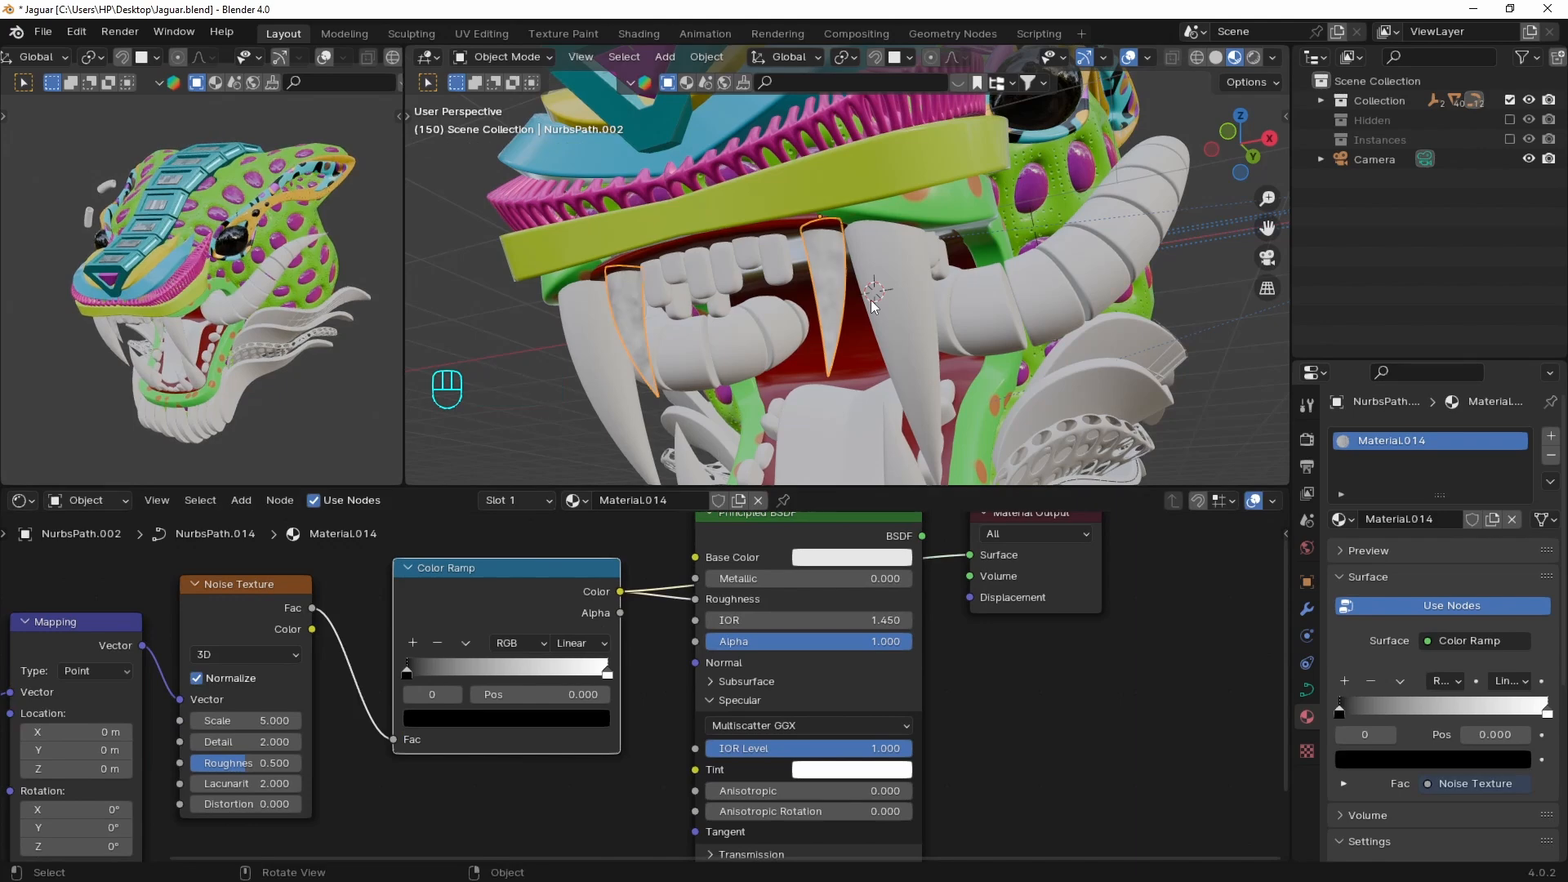
Bring the Color Ramp's stops close together, with the black stop at 0.406 and the white stop at 0.515
scroll(871, 300, up, 2)
drag(405, 674, 490, 671)
drag(607, 675, 510, 674)
Lighten the ramp's black stop to gray and darken its white stop to a similar gray
click(487, 675)
click(493, 717)
scroll(526, 509, up, 9)
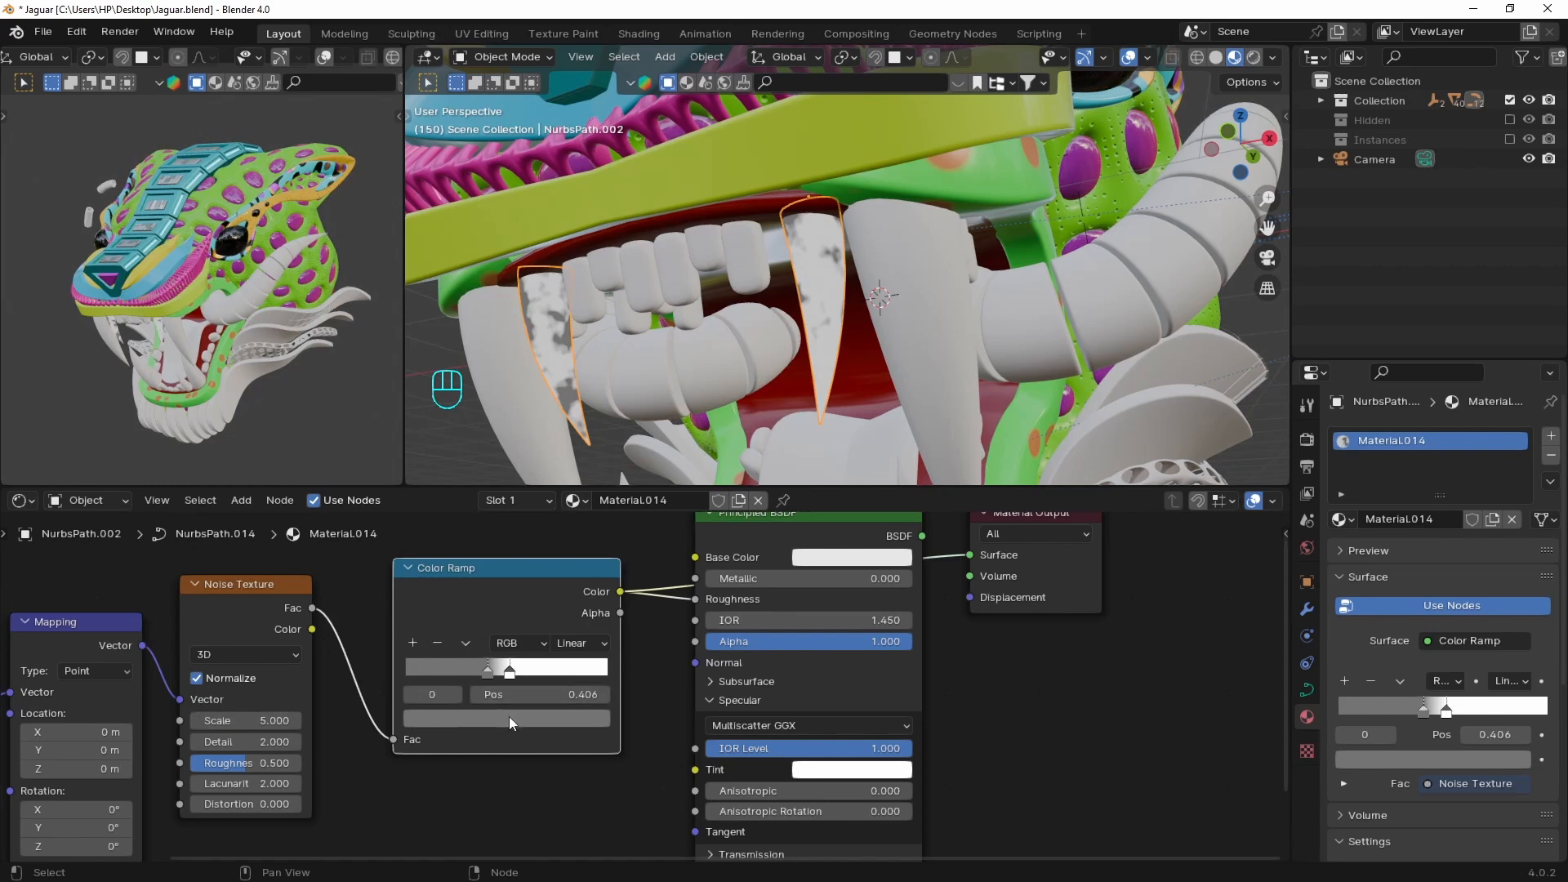
click(513, 721)
click(509, 673)
click(510, 720)
scroll(523, 512, down, 8)
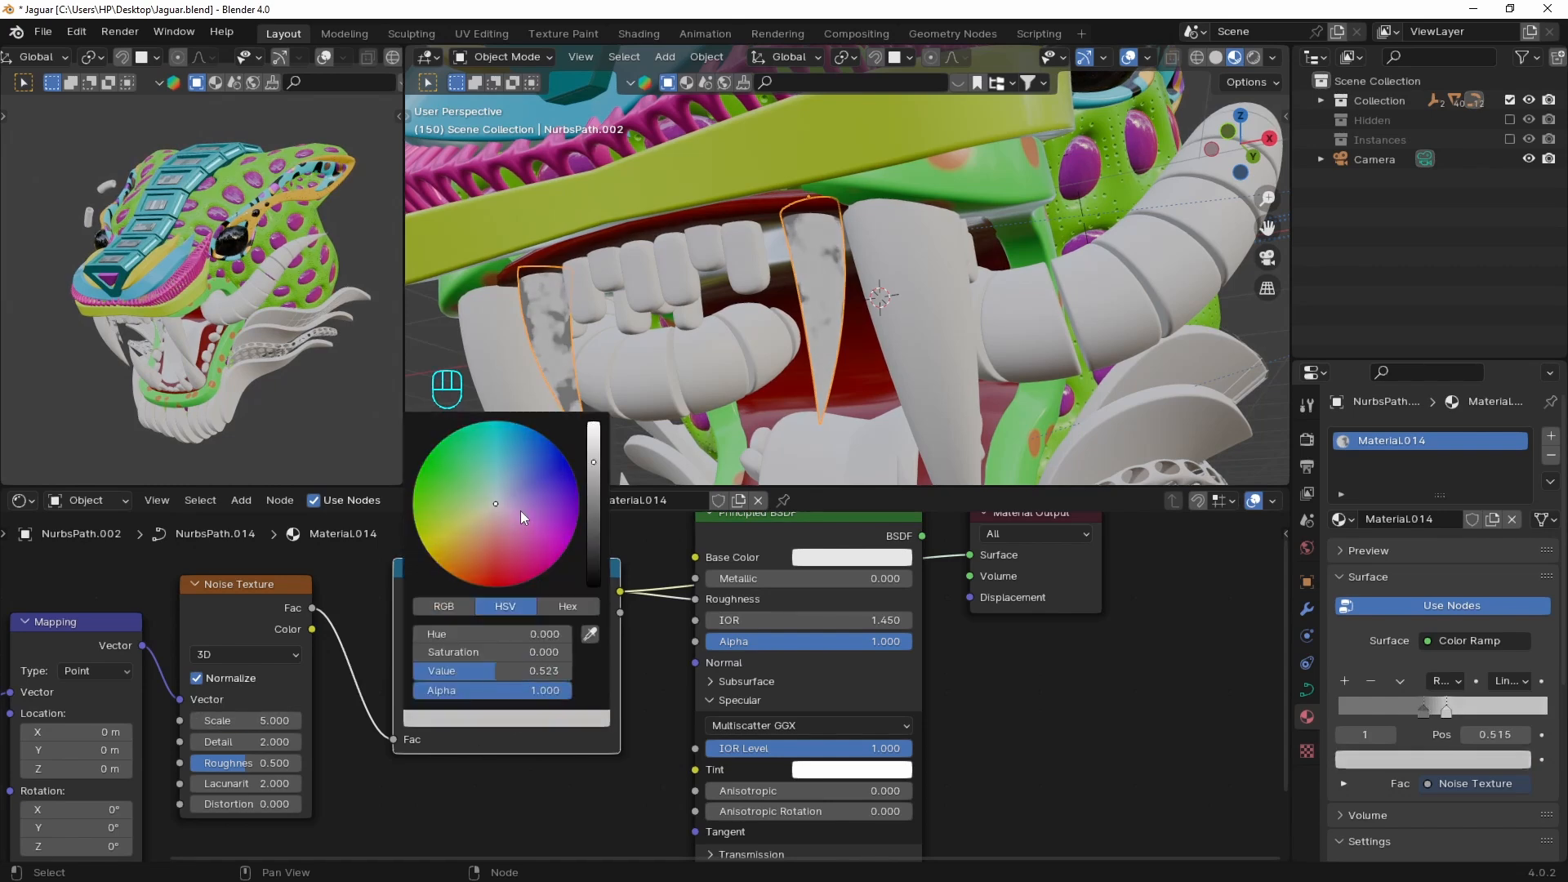
click(488, 671)
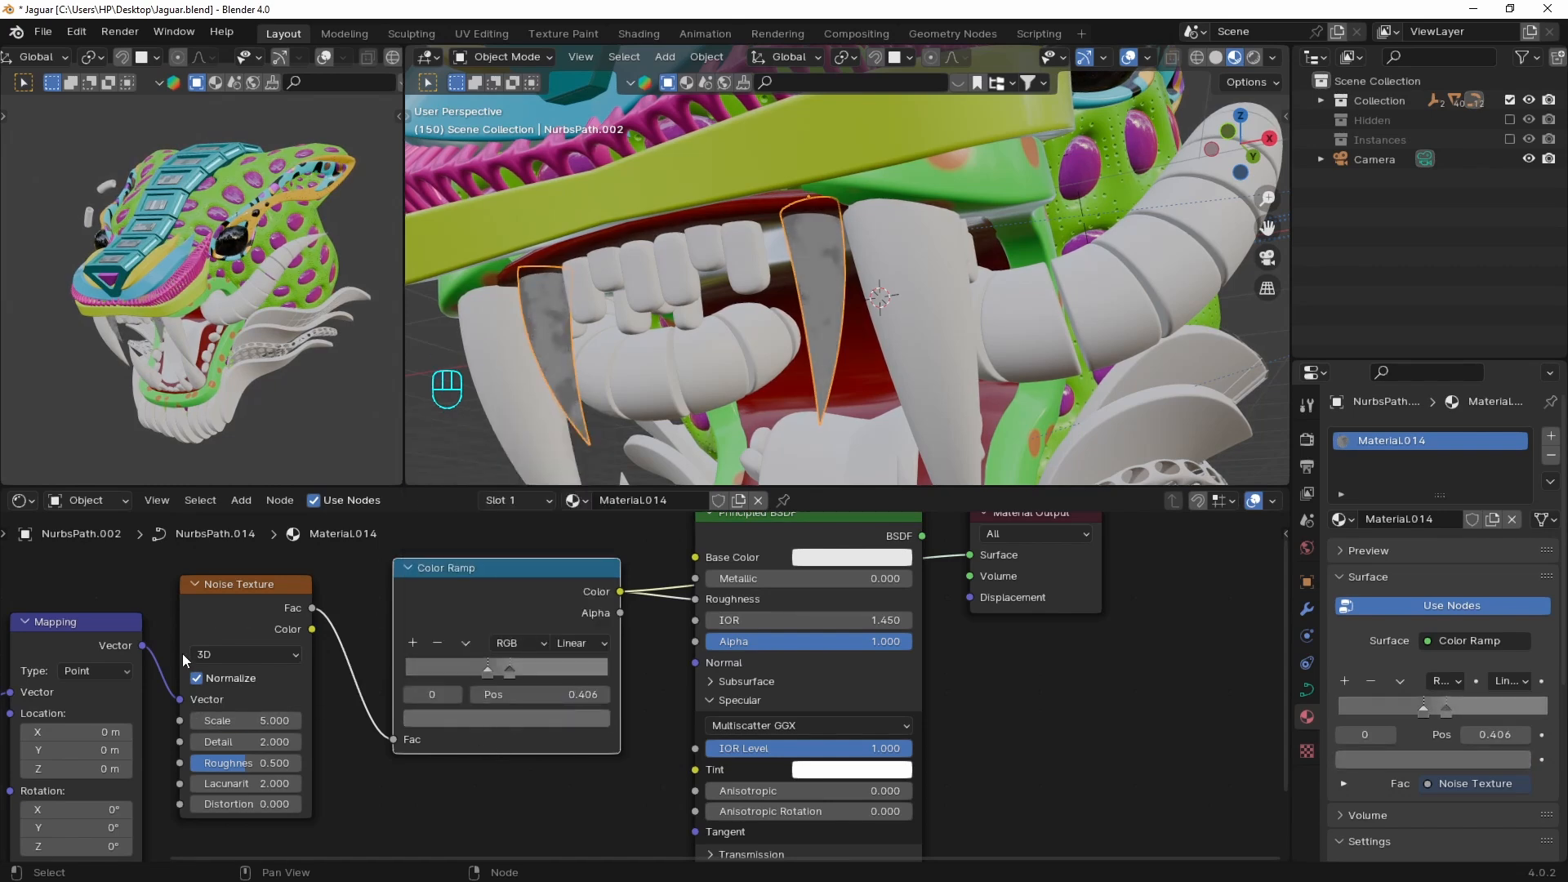
Link the small upper fangs' material to all the other teeth and fangs
middle_drag(182, 653, 266, 610)
shift+drag(331, 676, 230, 698)
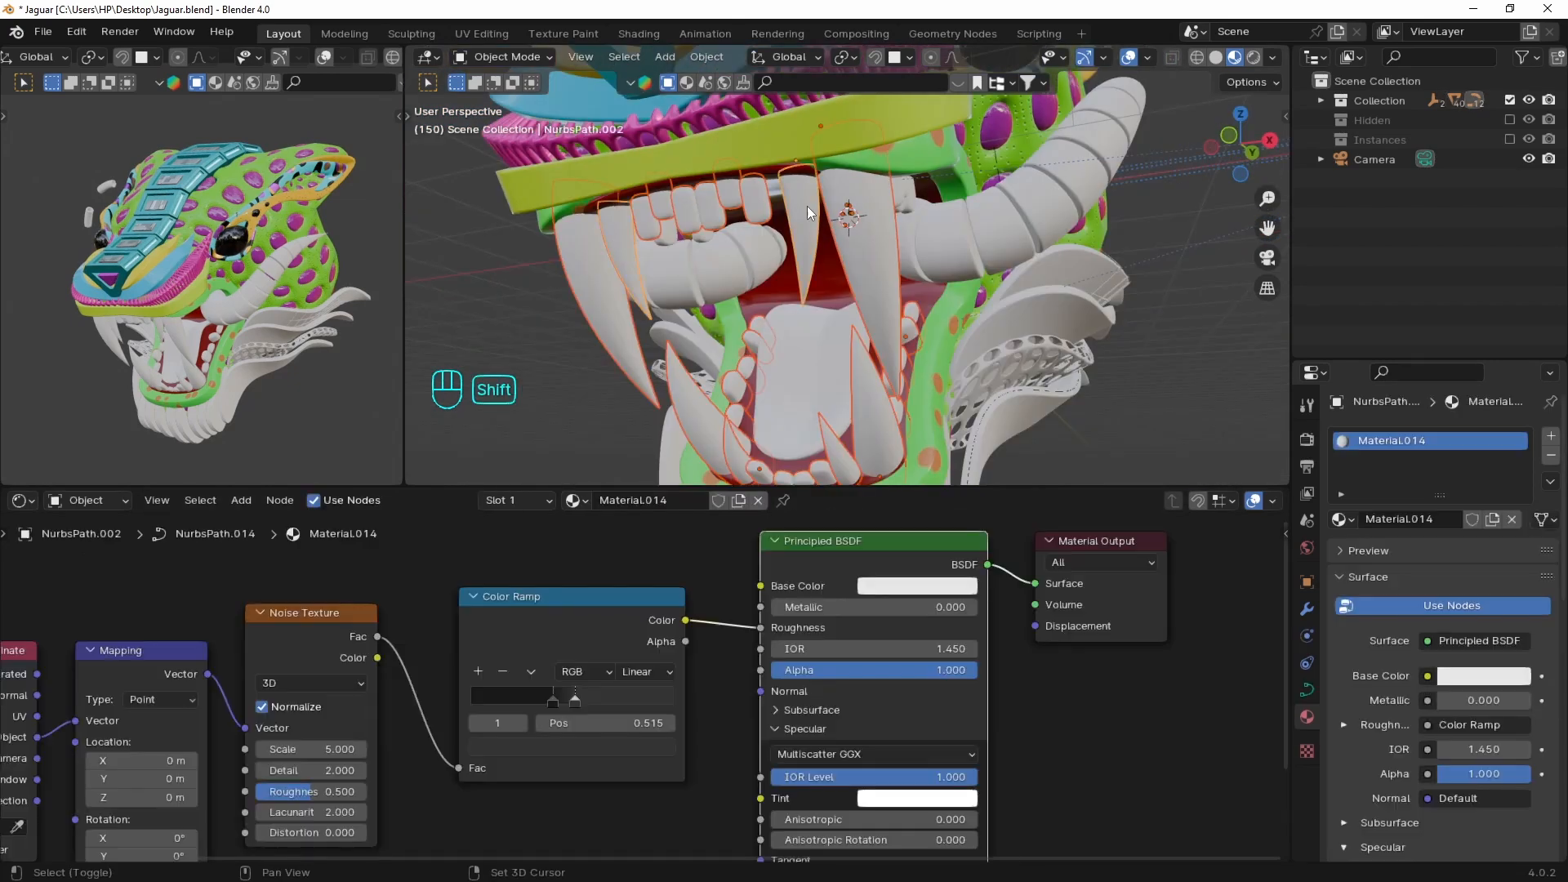
key(ctrl+l)
click(806, 206)
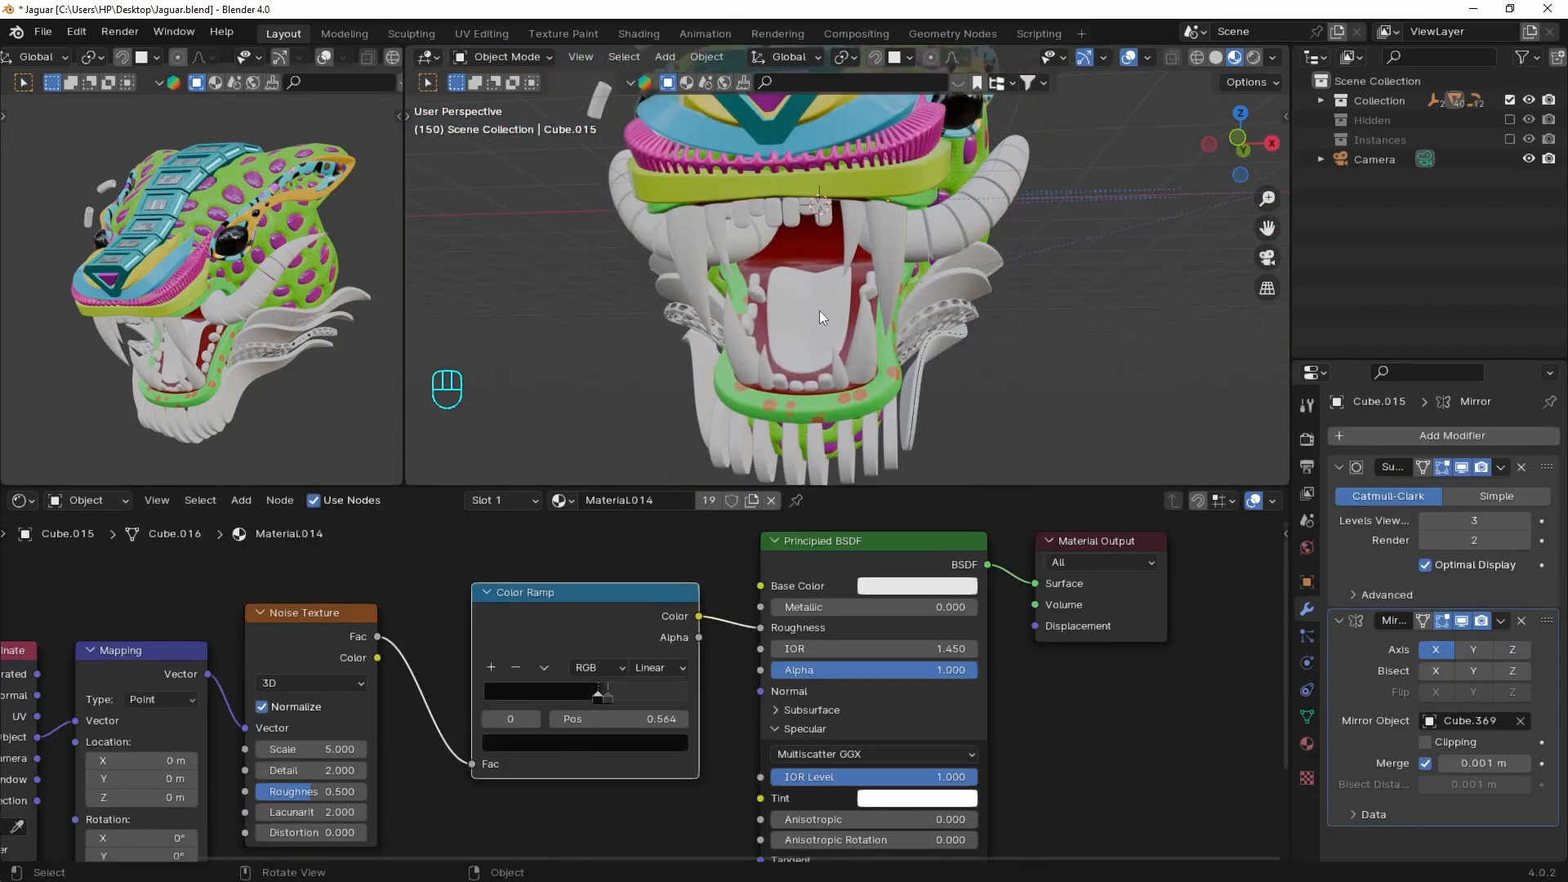
Give the tongue a new material with a bright purple Base Color
click(820, 311)
click(689, 499)
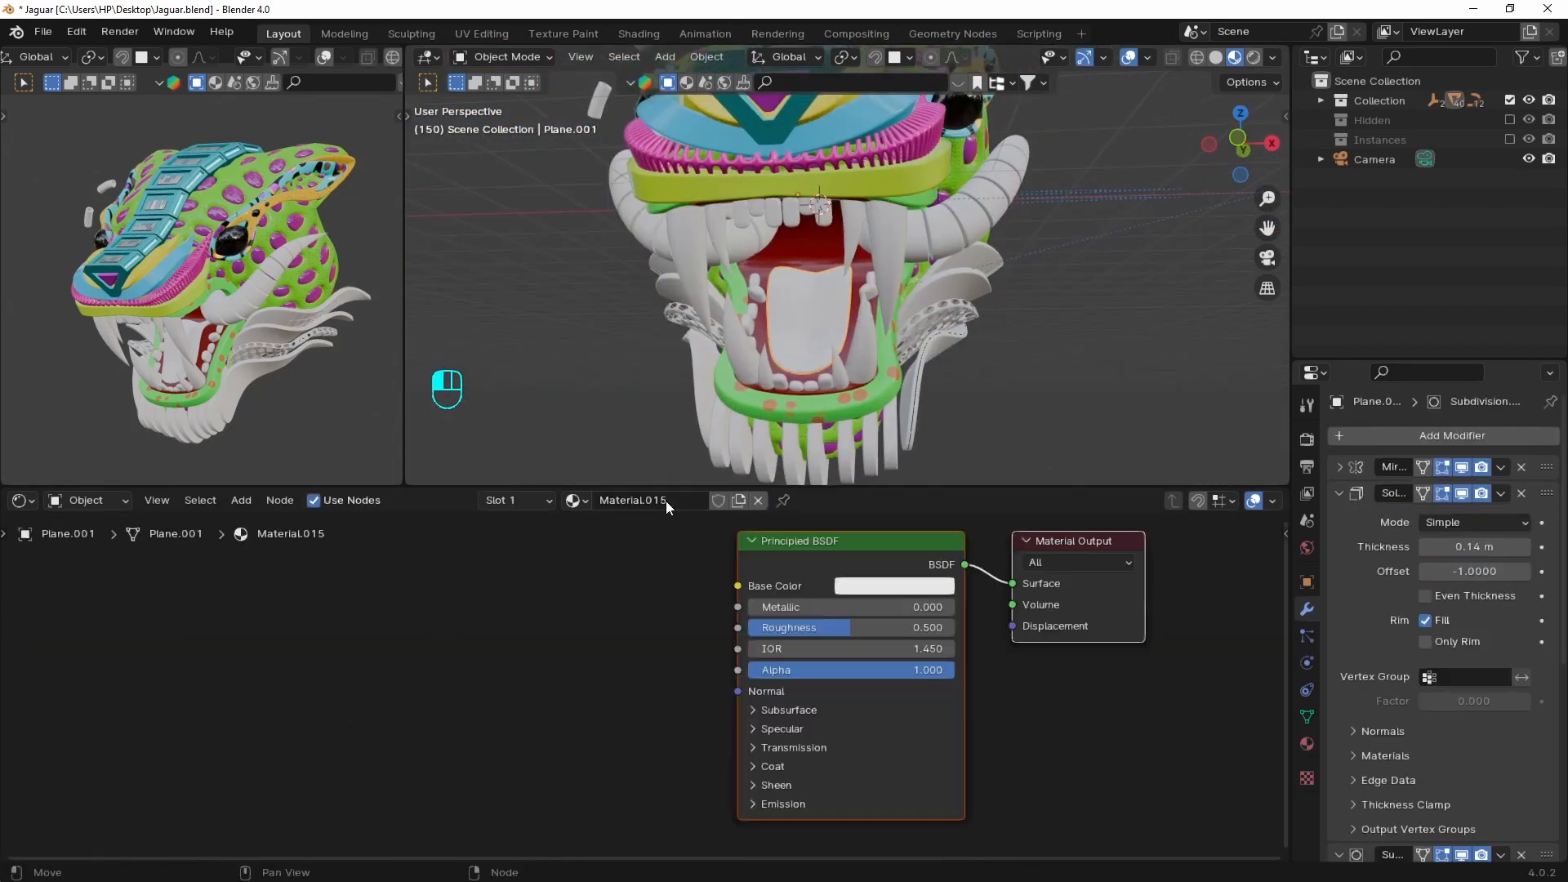
click(739, 636)
click(799, 468)
drag(799, 467, 846, 439)
drag(873, 355, 873, 340)
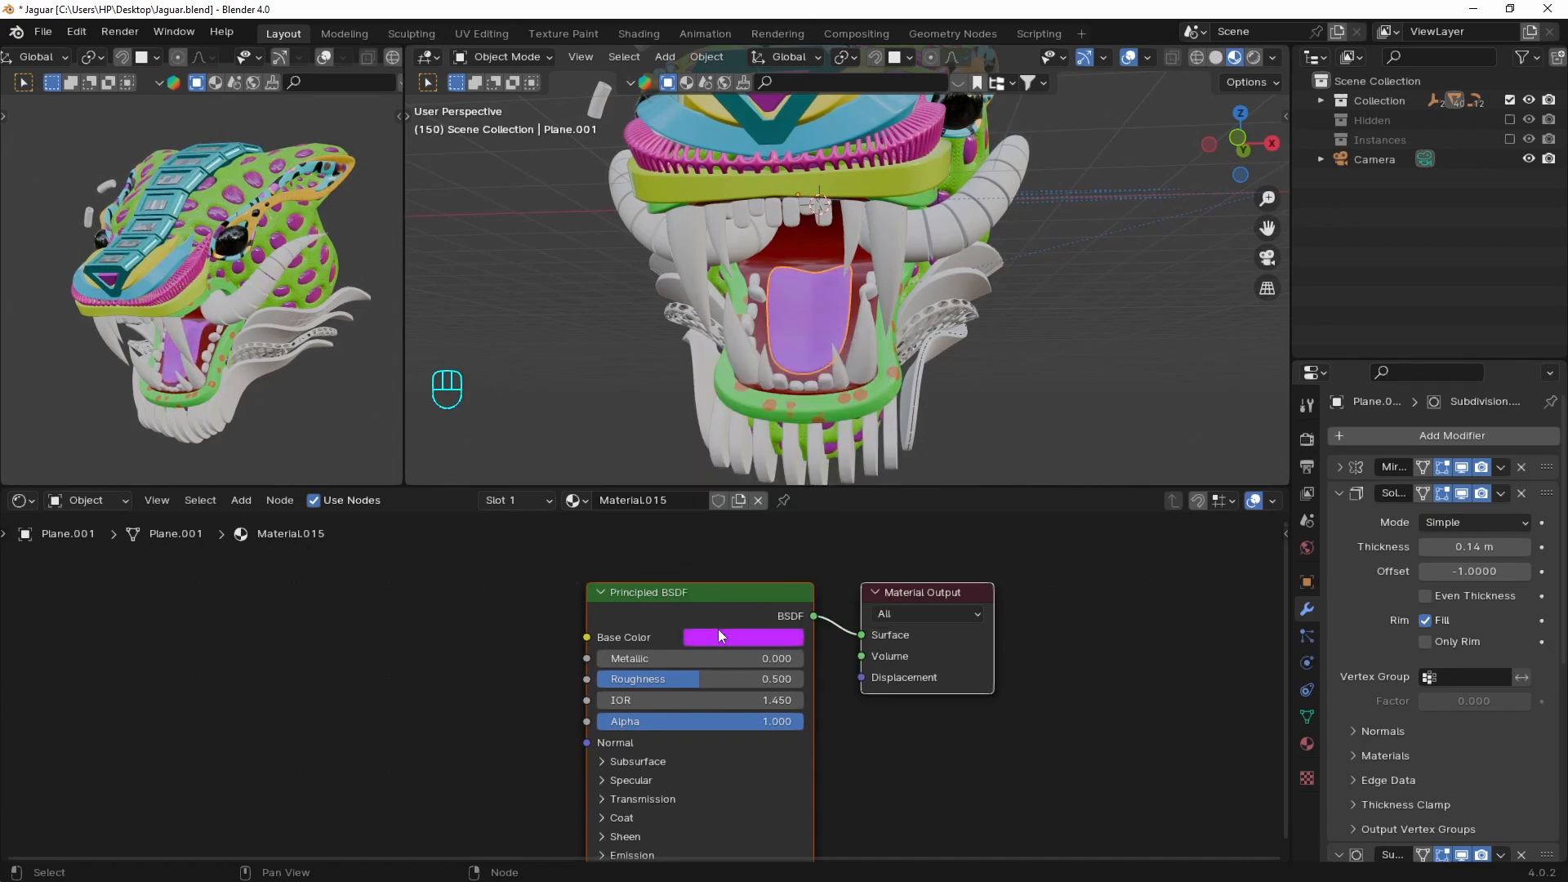
Set the tongue material's Roughness to 0.083 and its Subsurface Weight to 1.000
drag(625, 687, 555, 687)
middle_drag(672, 763, 673, 703)
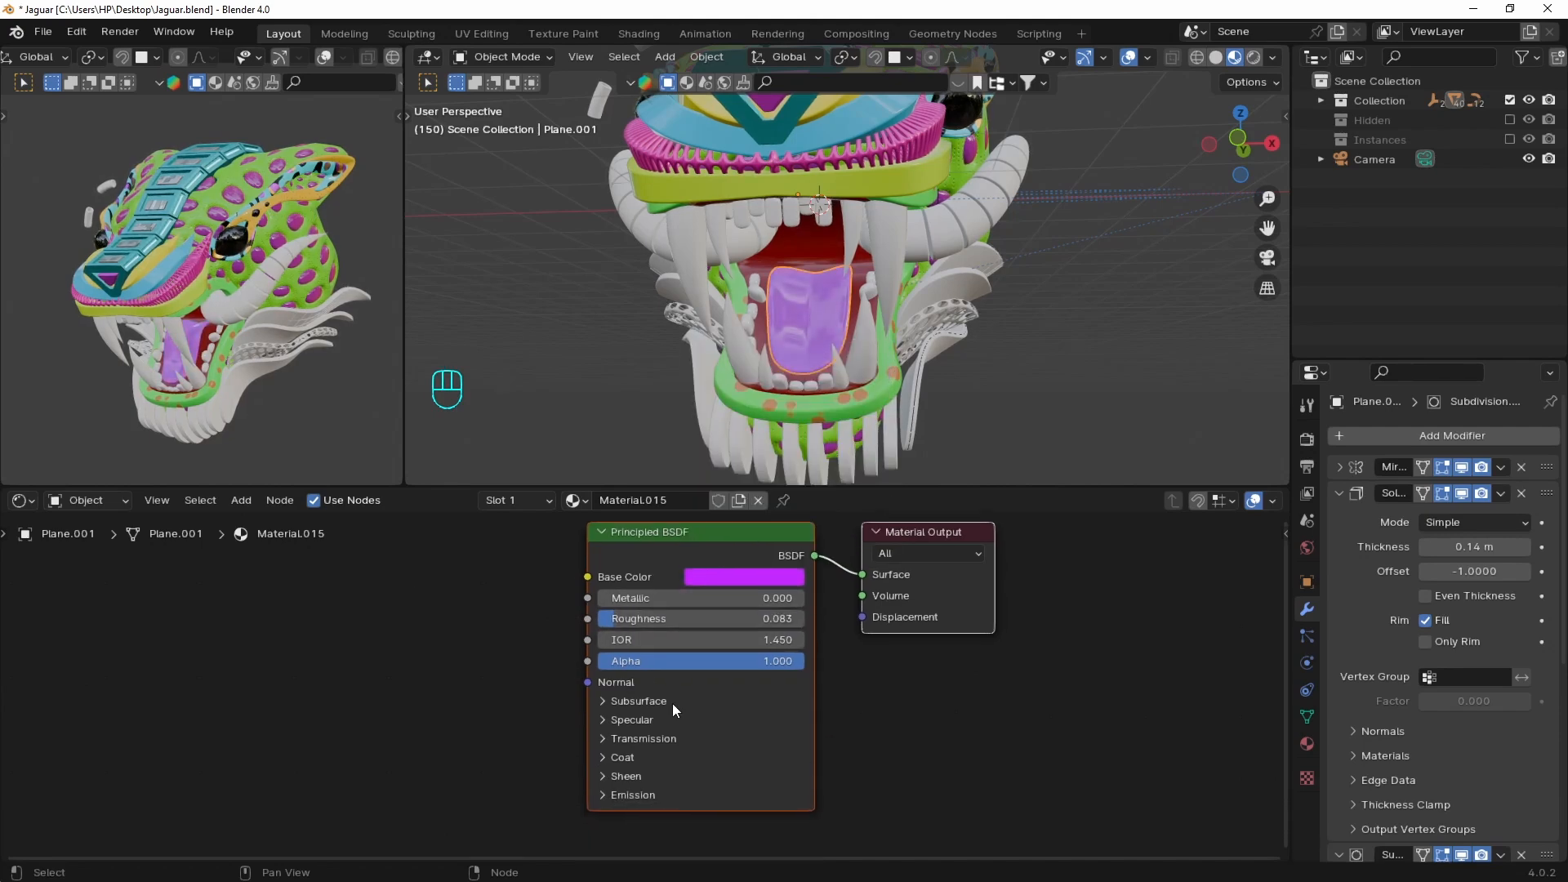
click(604, 701)
drag(623, 752, 804, 750)
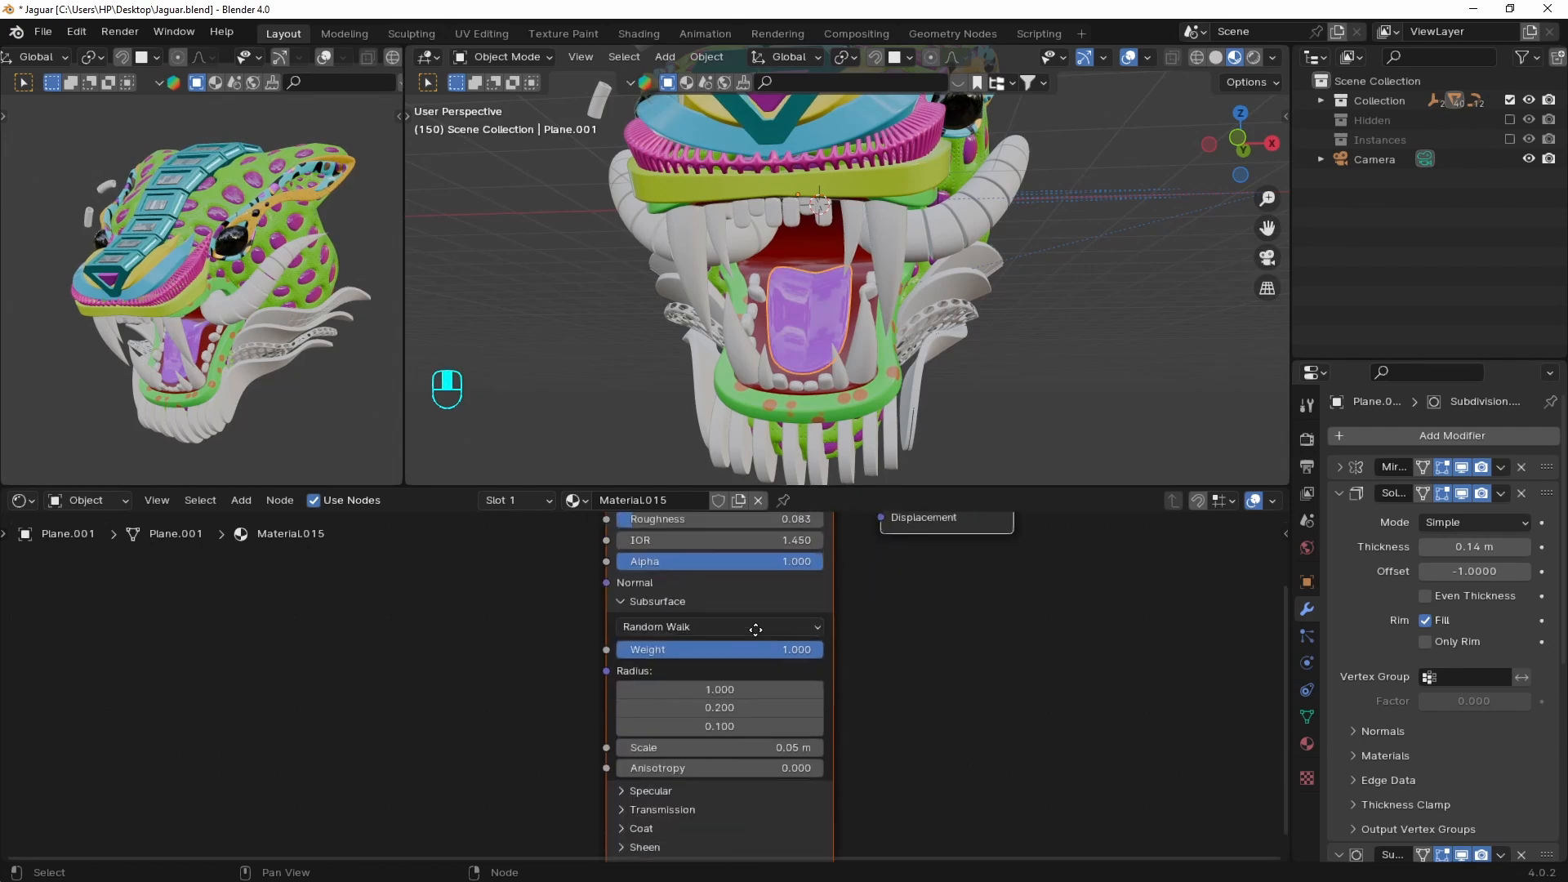
Add a Bump node to the tongue material and connect it to the Principled BSDF's Normal
middle_drag(679, 805, 892, 753)
key(shift+a)
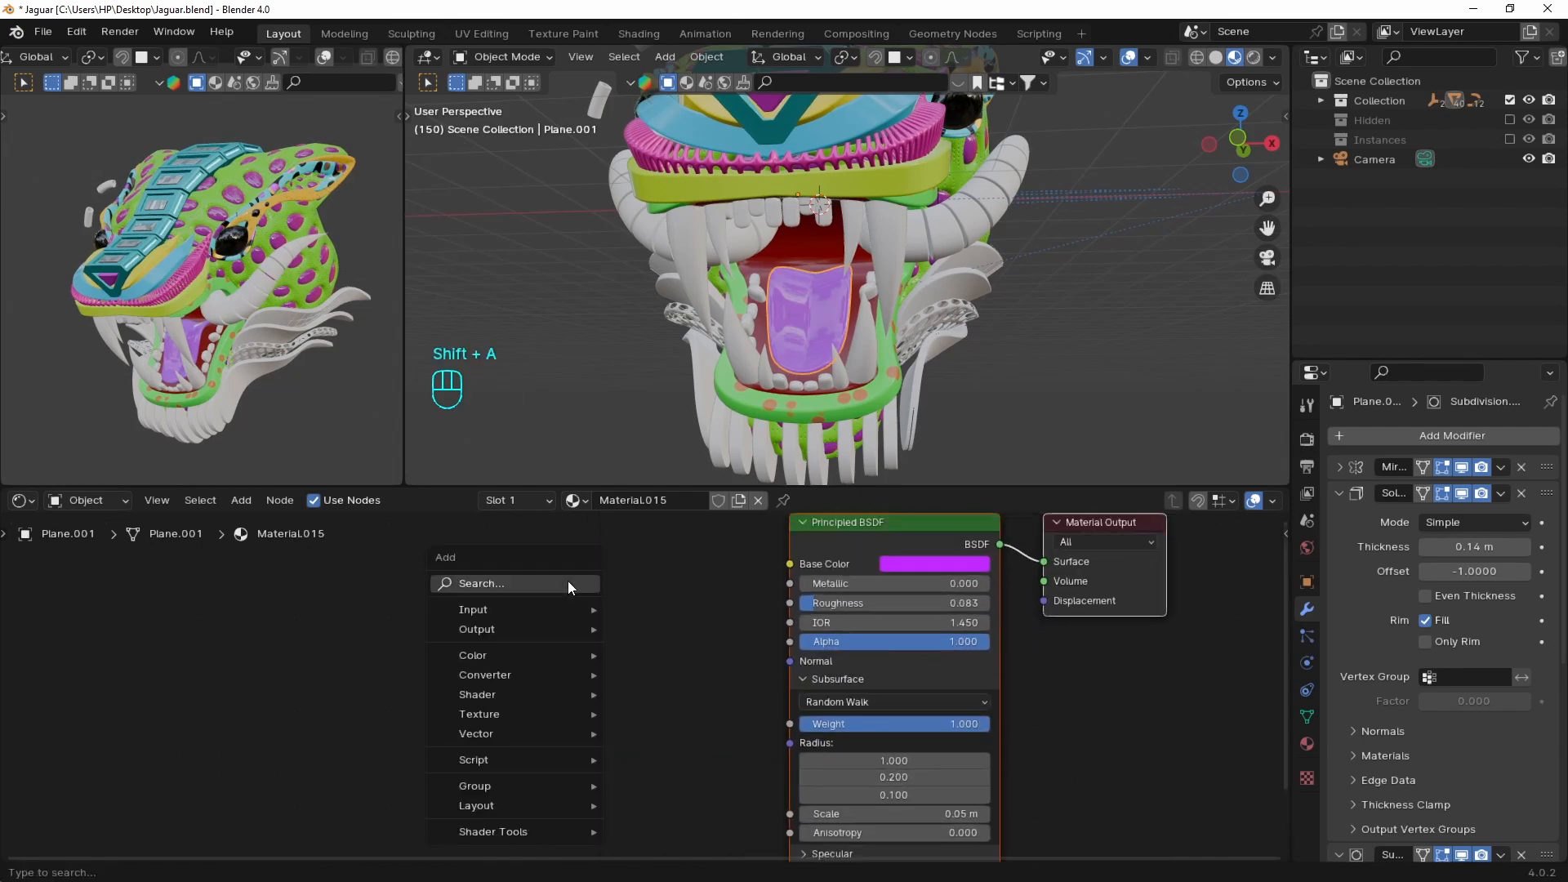
text(bump)
click(642, 613)
click(583, 668)
scroll(647, 679, down, 1)
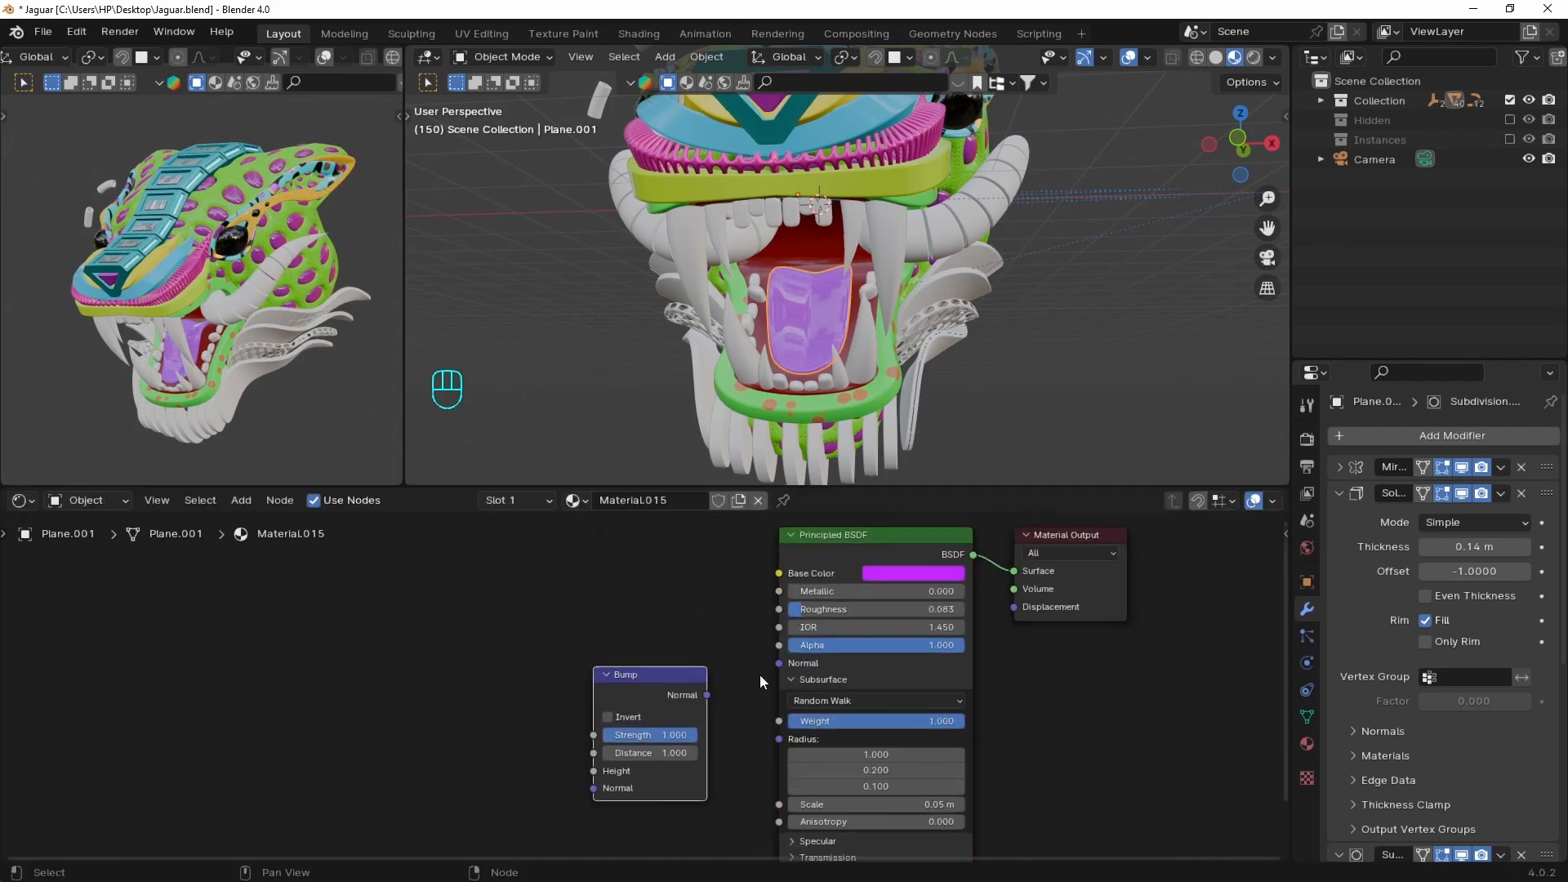
drag(786, 661, 780, 662)
Add a Wave Texture mapped with Object coordinates and connect its Color to the Bump node's Height
middle_drag(448, 642, 577, 619)
key(shift+a)
text(wave)
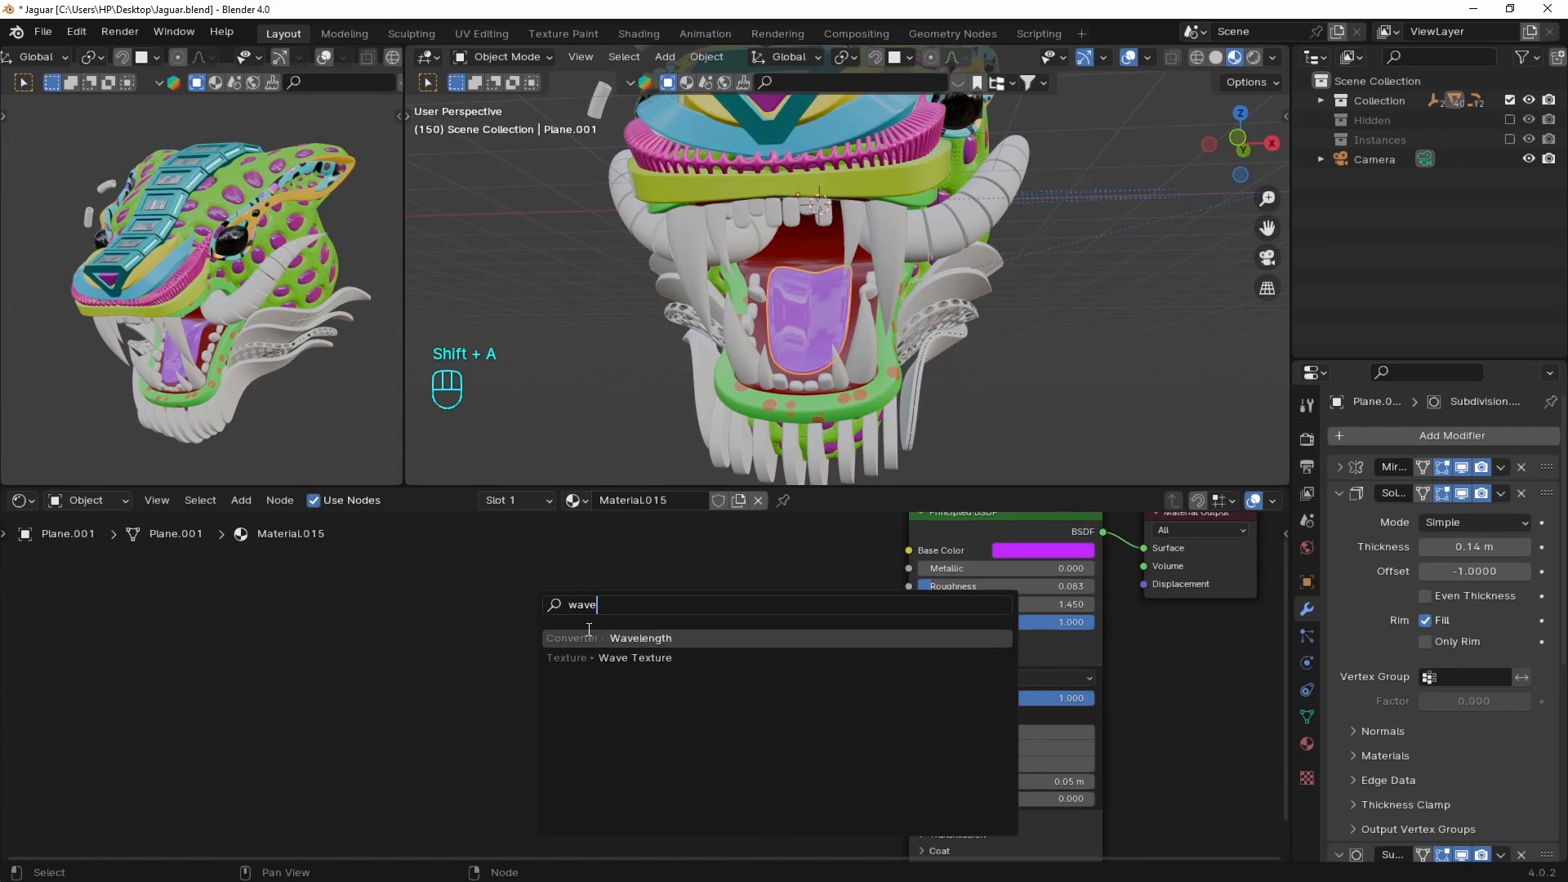
click(566, 656)
click(566, 645)
key(ctrl+t)
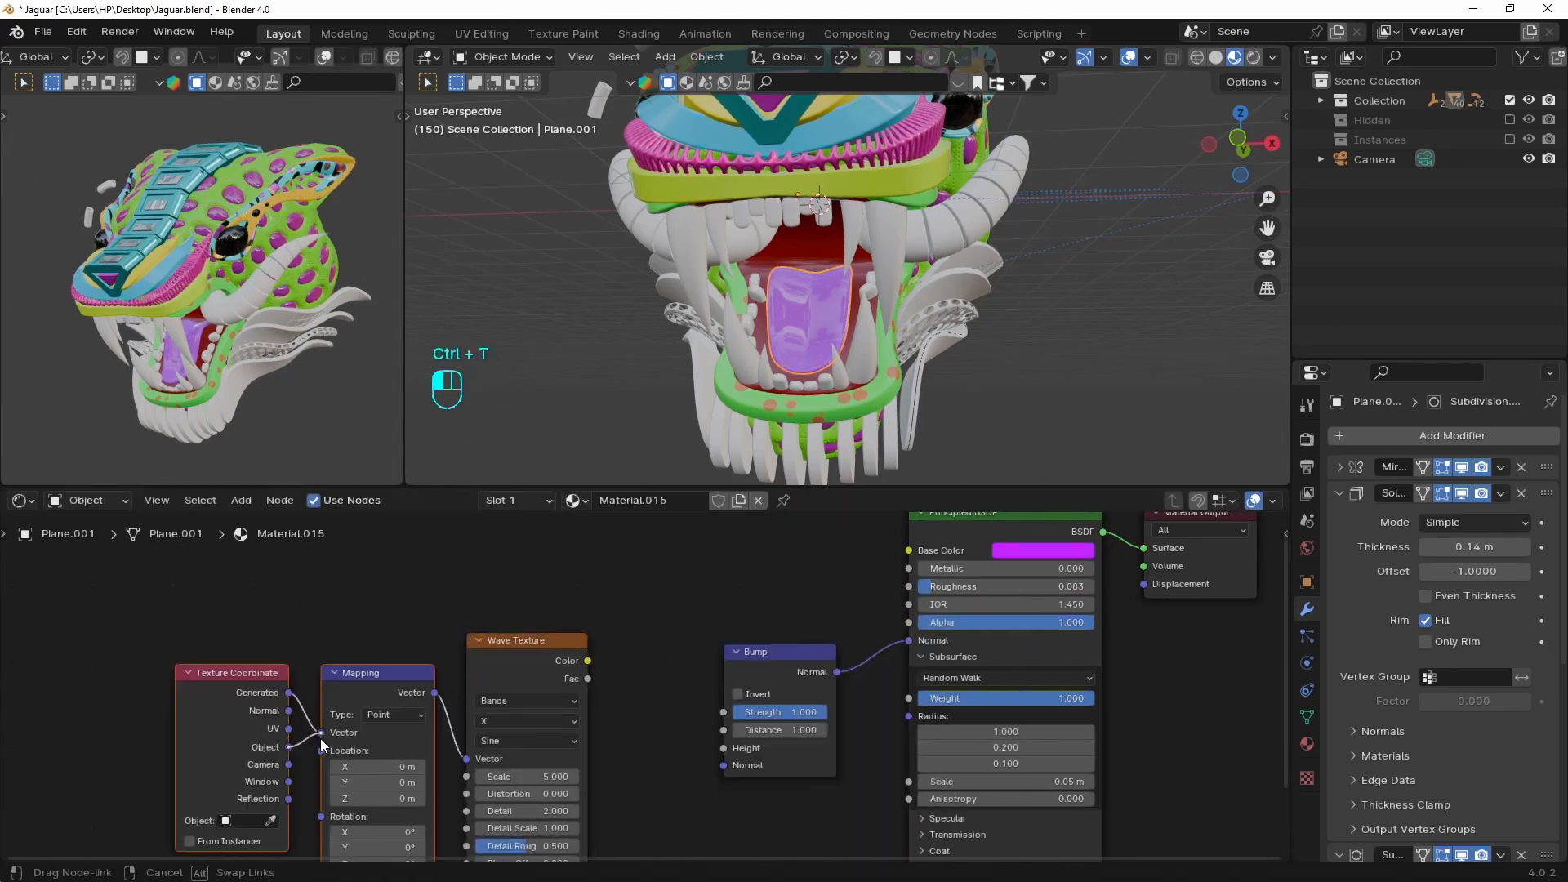
drag(320, 738, 321, 734)
drag(587, 660, 724, 748)
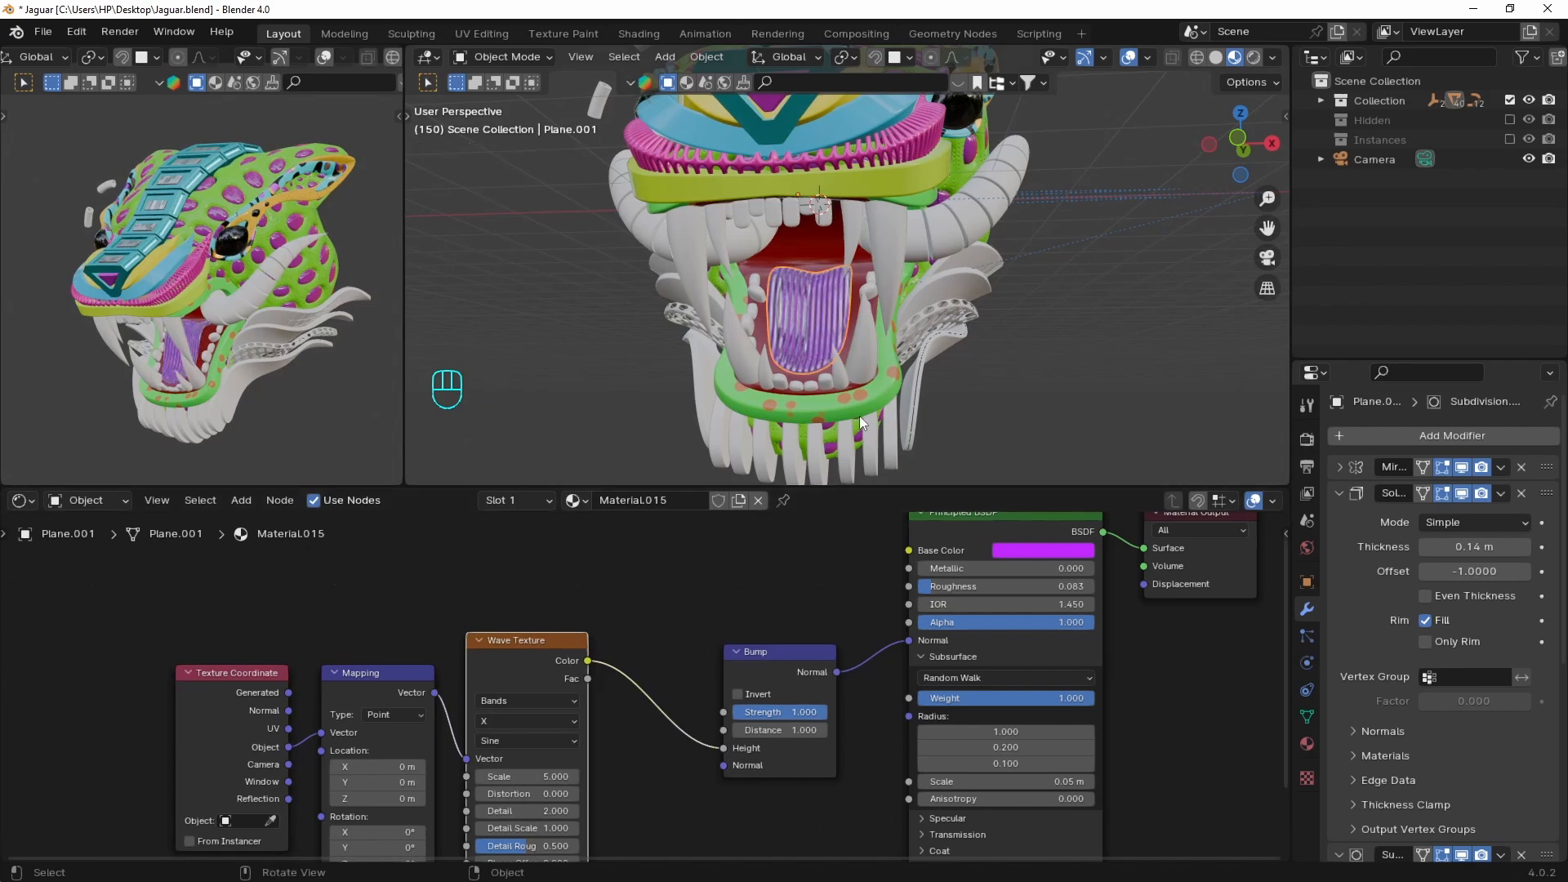
Lower the tongue's Bump Strength to 0.166
scroll(859, 414, up, 5)
shift+middle_drag(870, 418, 865, 334)
drag(810, 712, 734, 712)
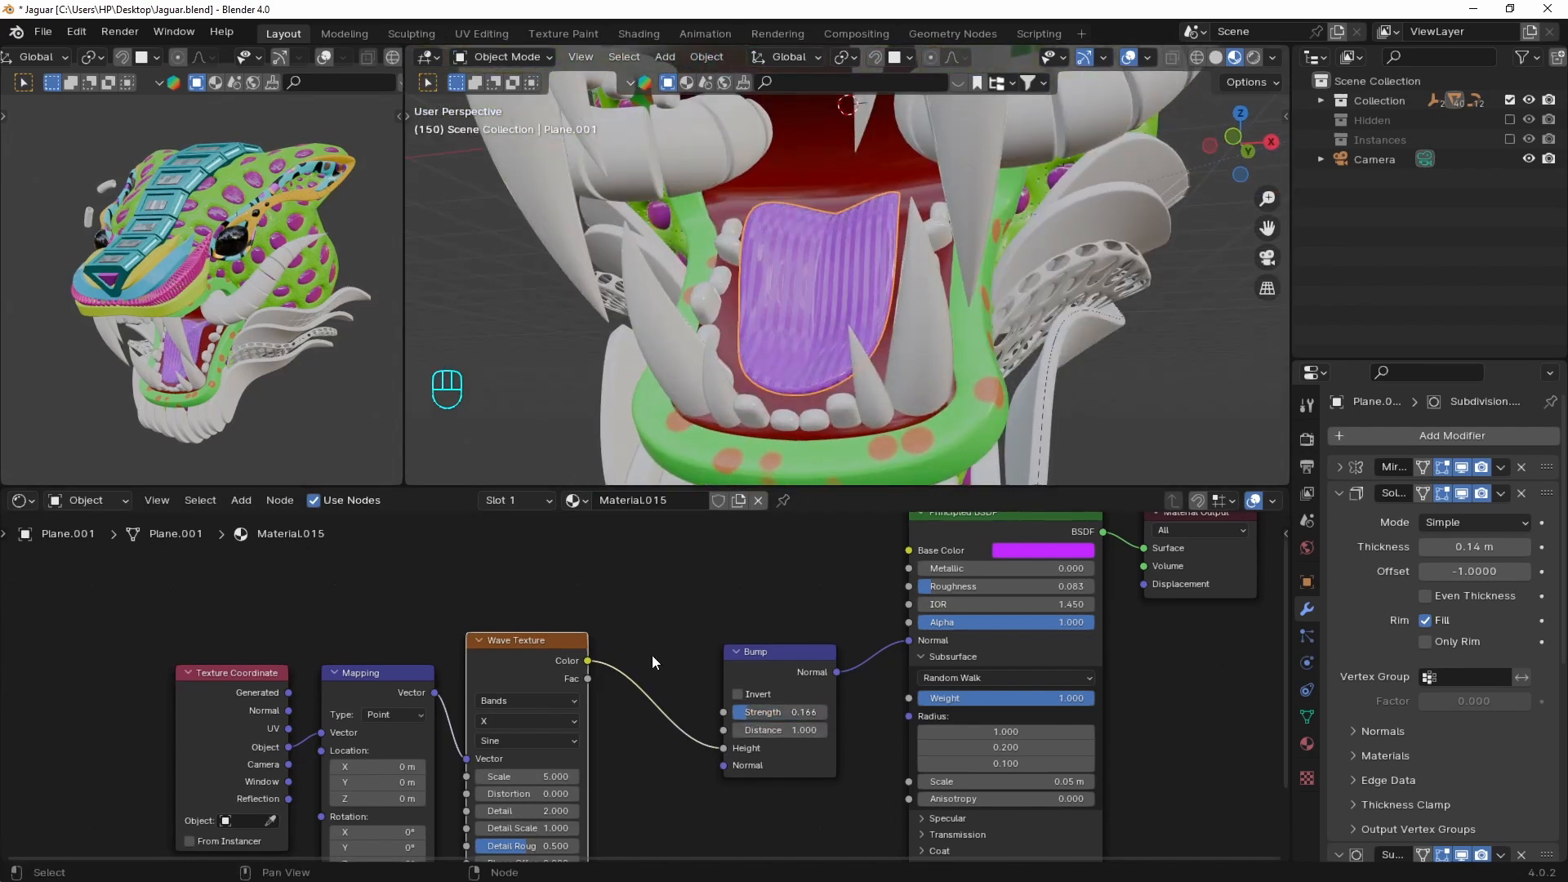
Switch the tongue's Wave Texture to Rings with the rings direction set to Y
click(503, 701)
click(504, 757)
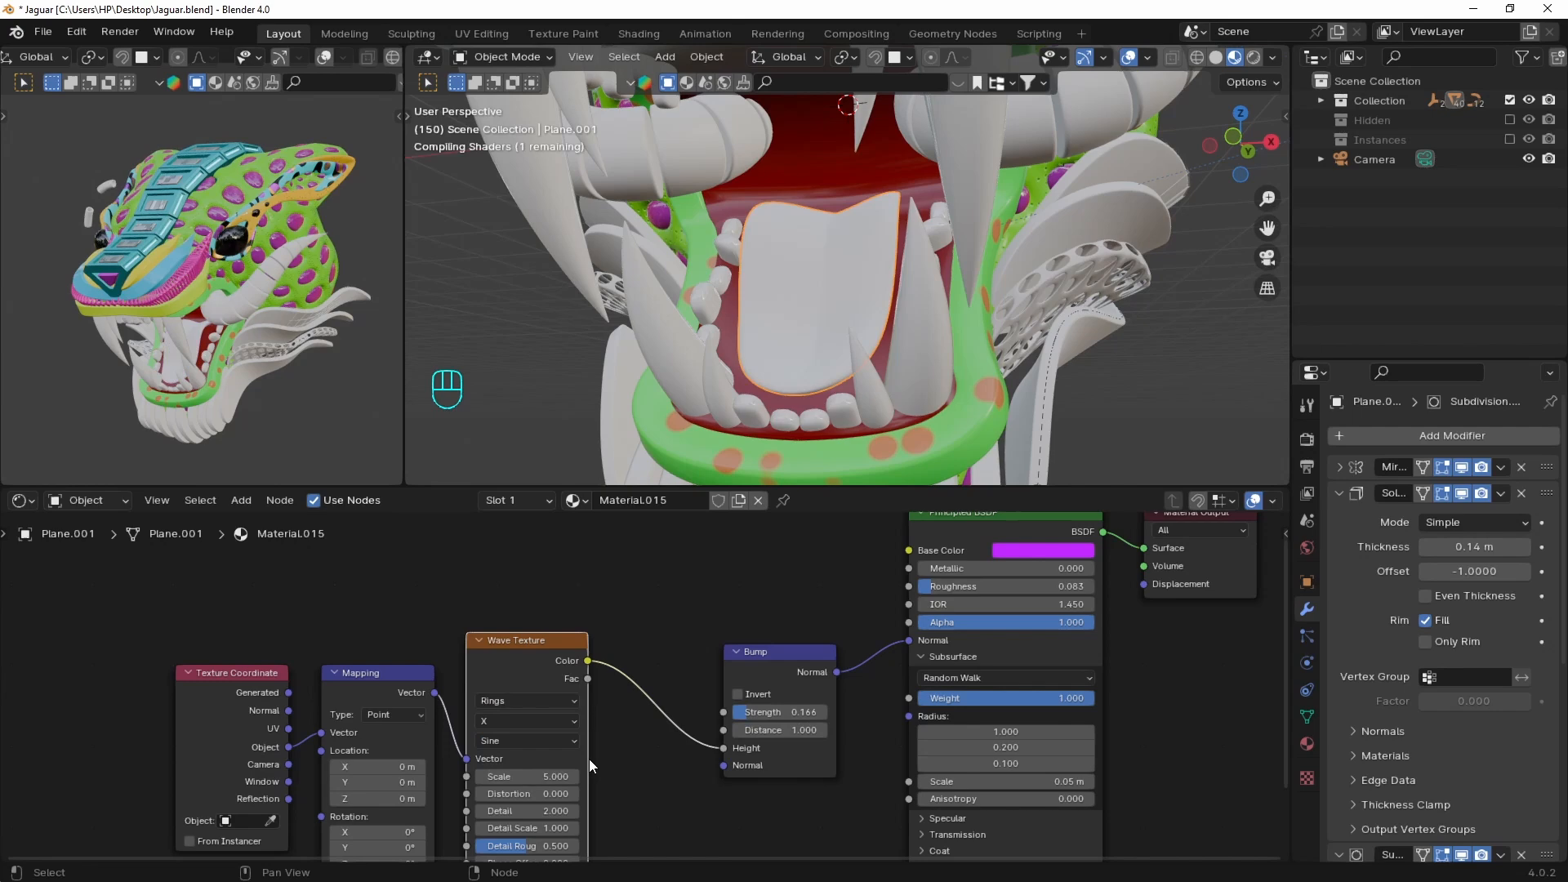
click(522, 721)
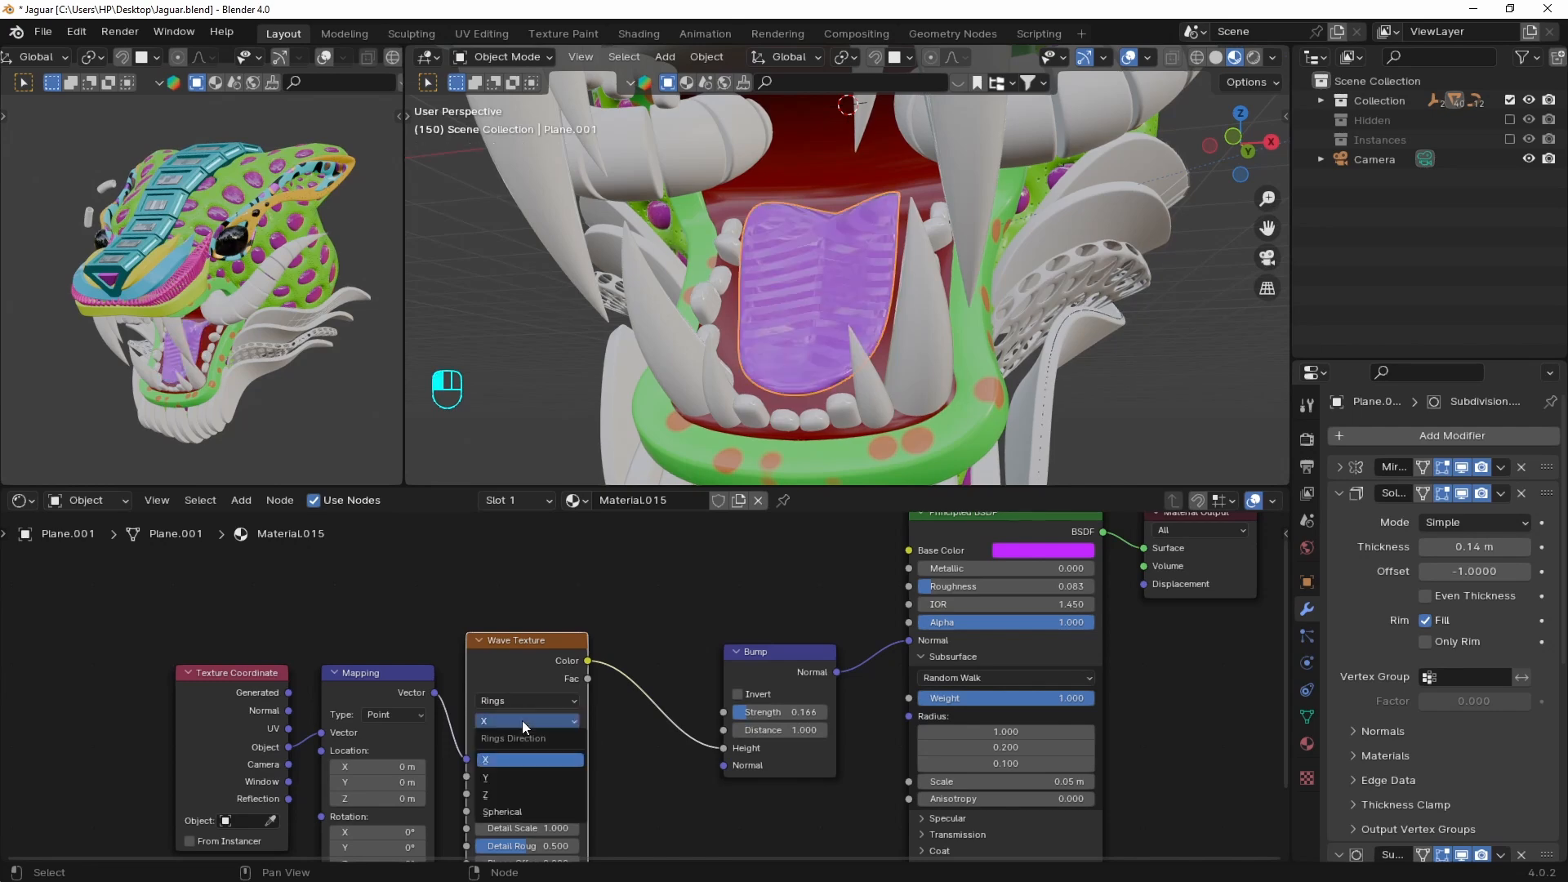
click(492, 778)
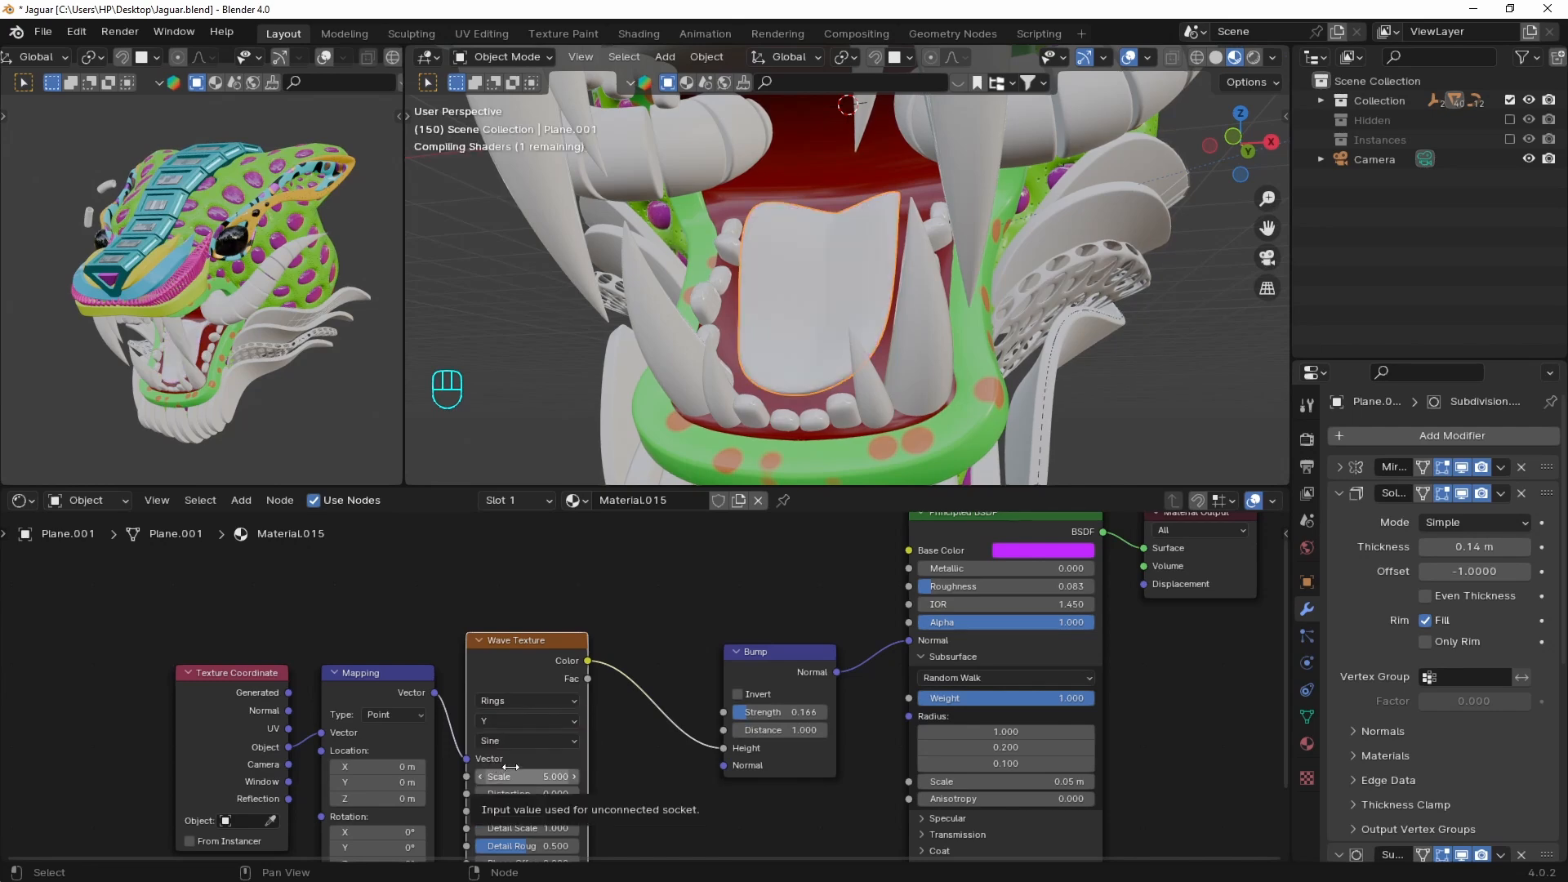
Set the tongue's Wave Texture to scale 15.4, distortion 9.7, detail 0 and rings direction Y
key(ctrl+z)
drag(504, 776, 553, 776)
drag(510, 794, 514, 794)
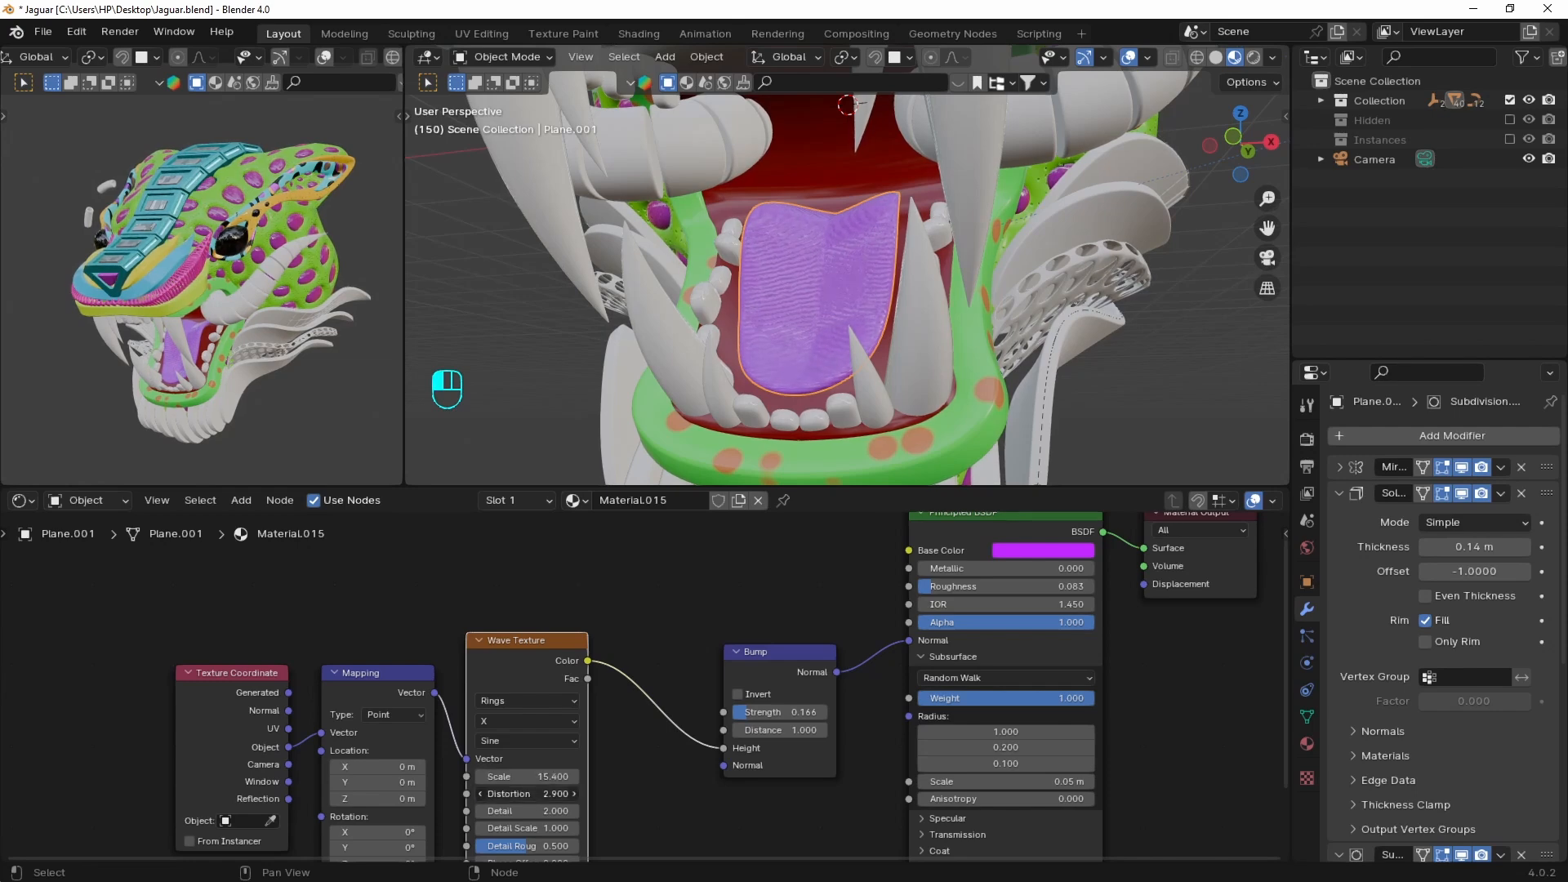
drag(545, 811, 499, 812)
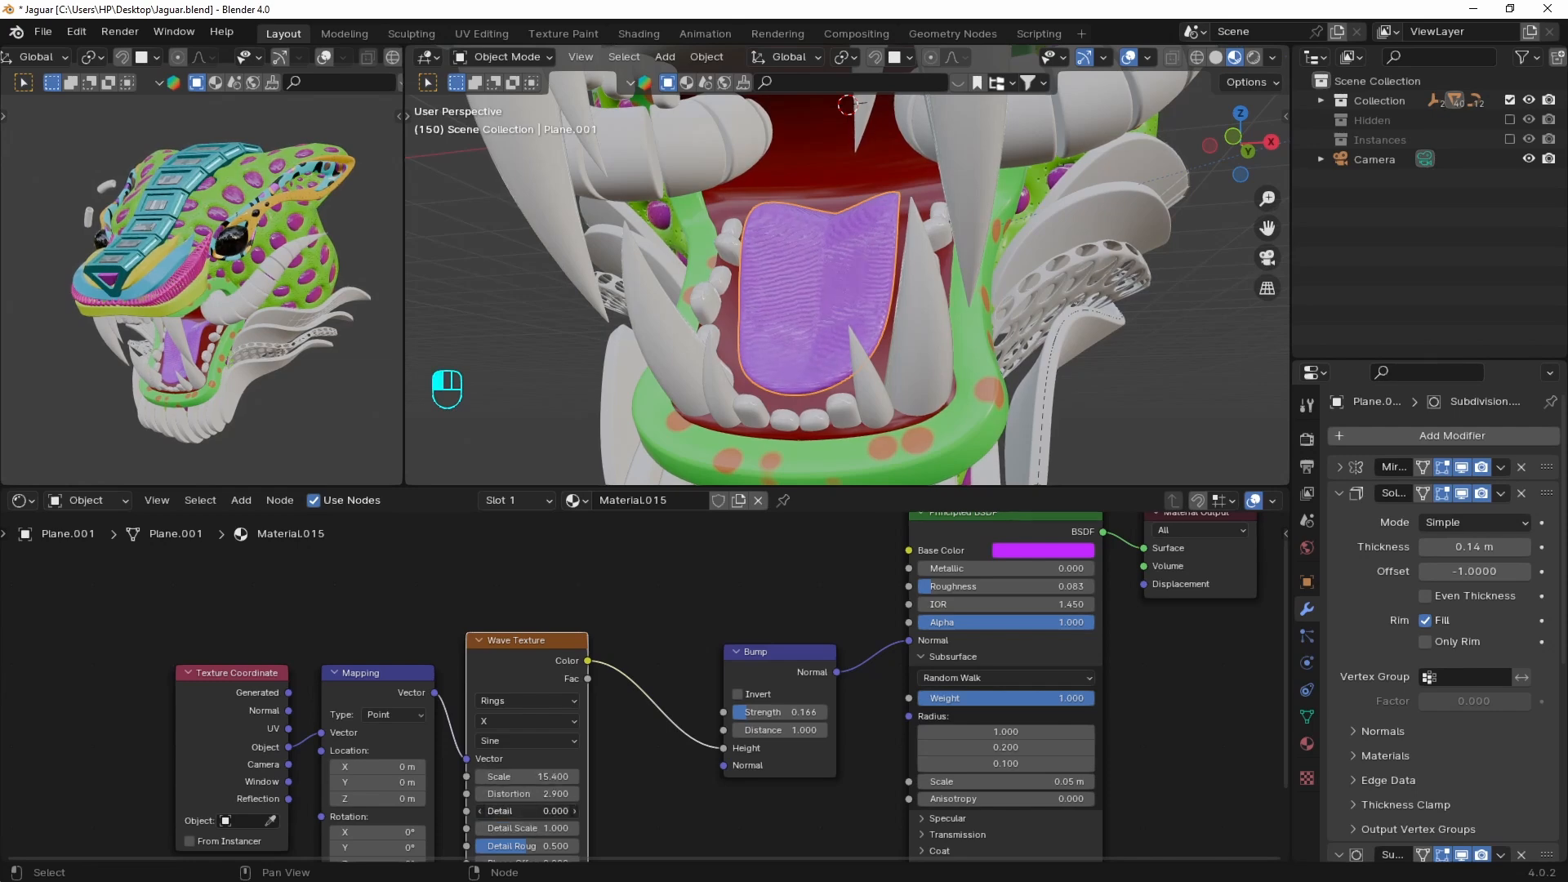
click(515, 721)
click(495, 768)
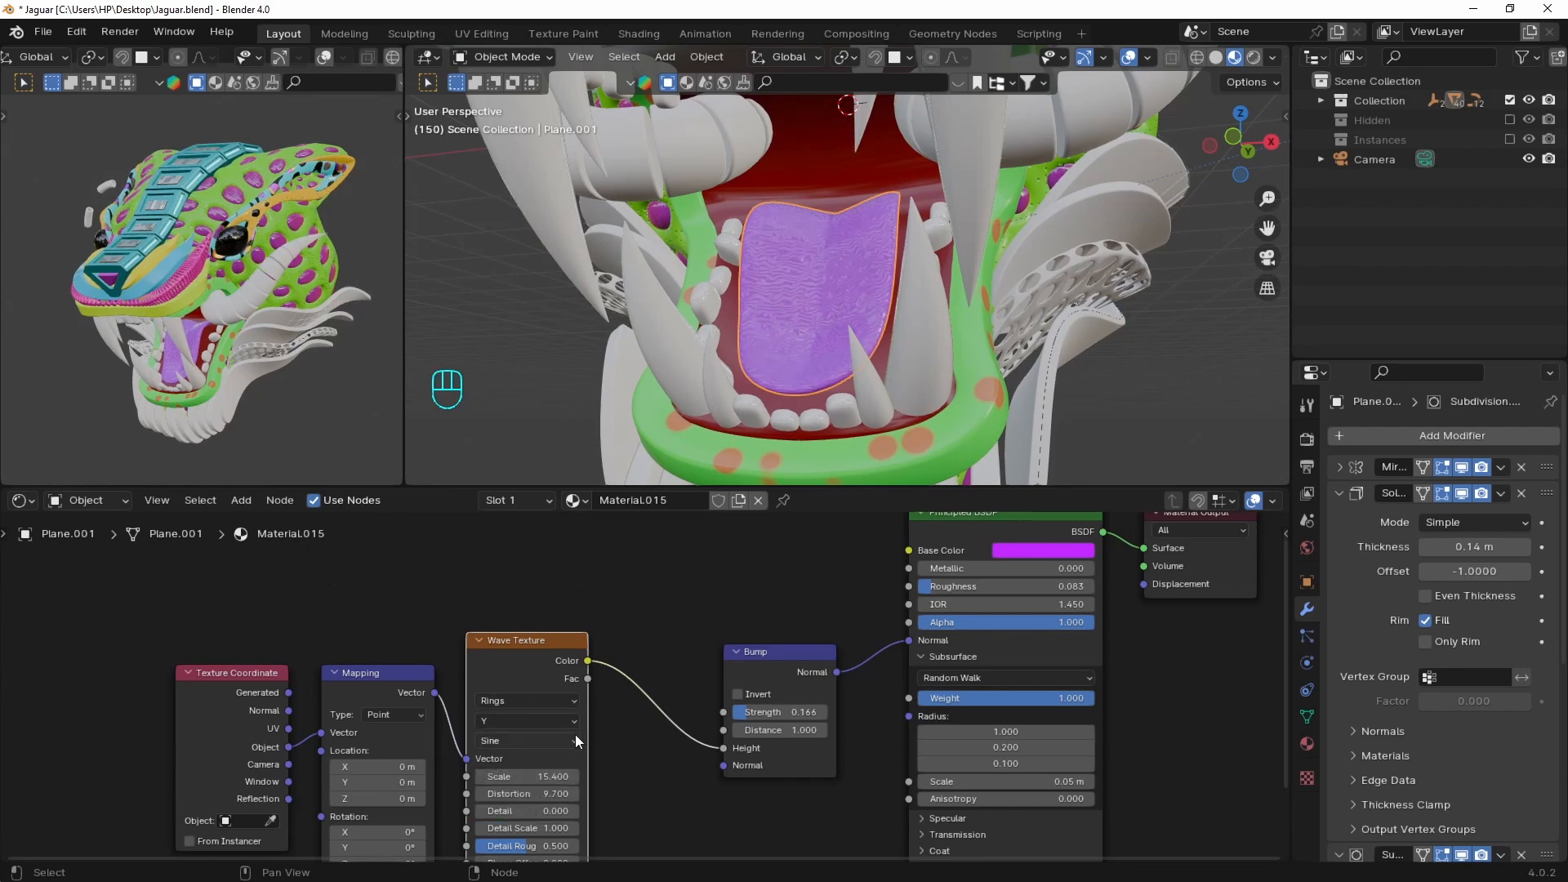
Feed the Generated coordinates into the tongue material's Mapping node and set the Wave Texture scale to 13.74
drag(289, 692, 321, 732)
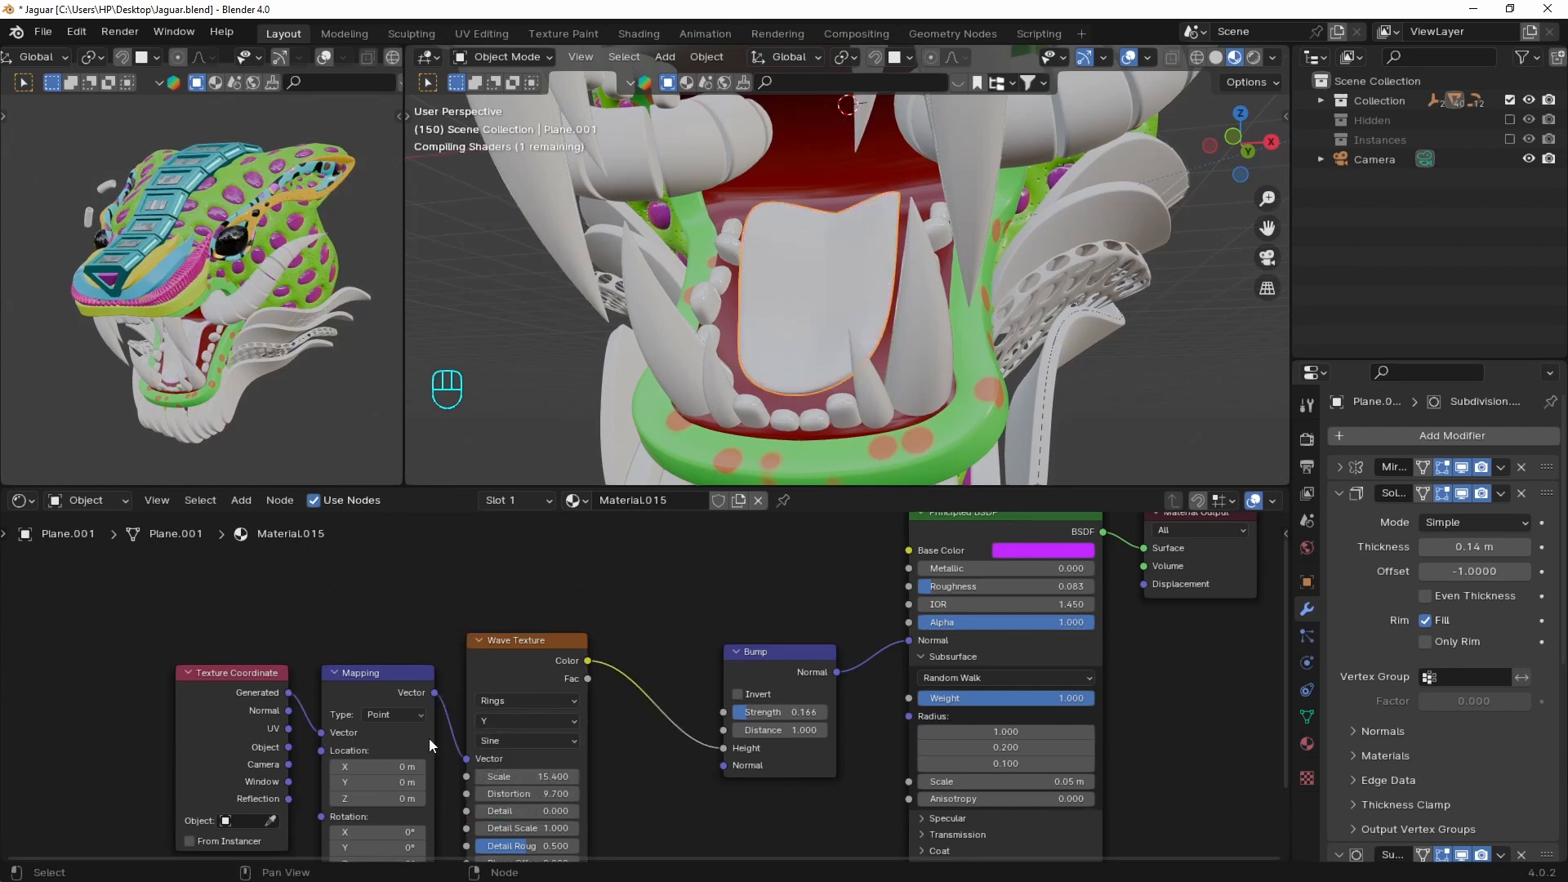
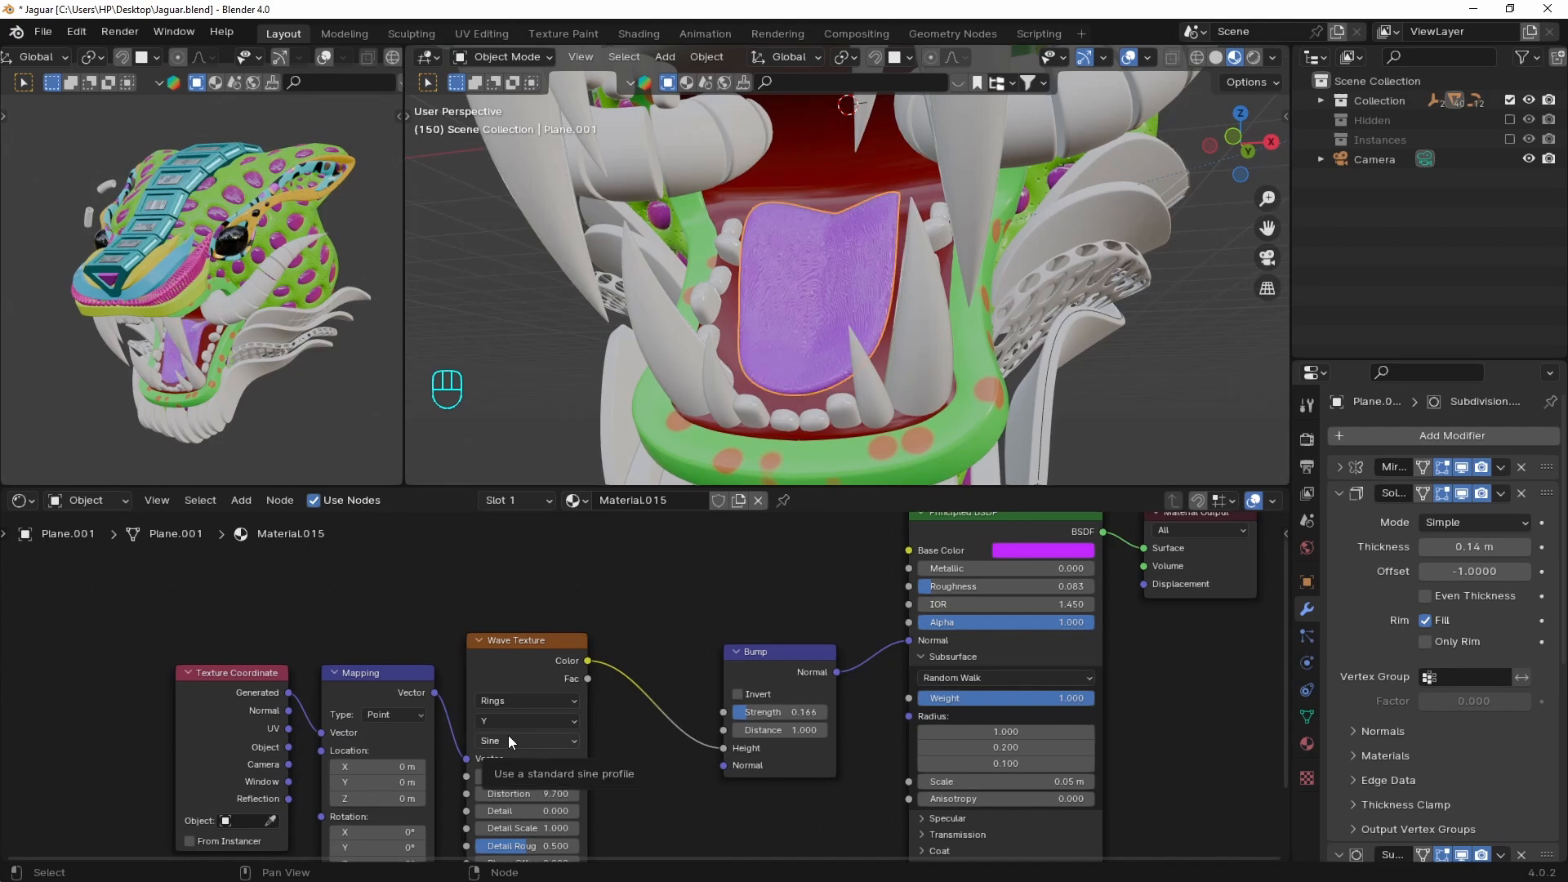
shift+drag(523, 777, 500, 776)
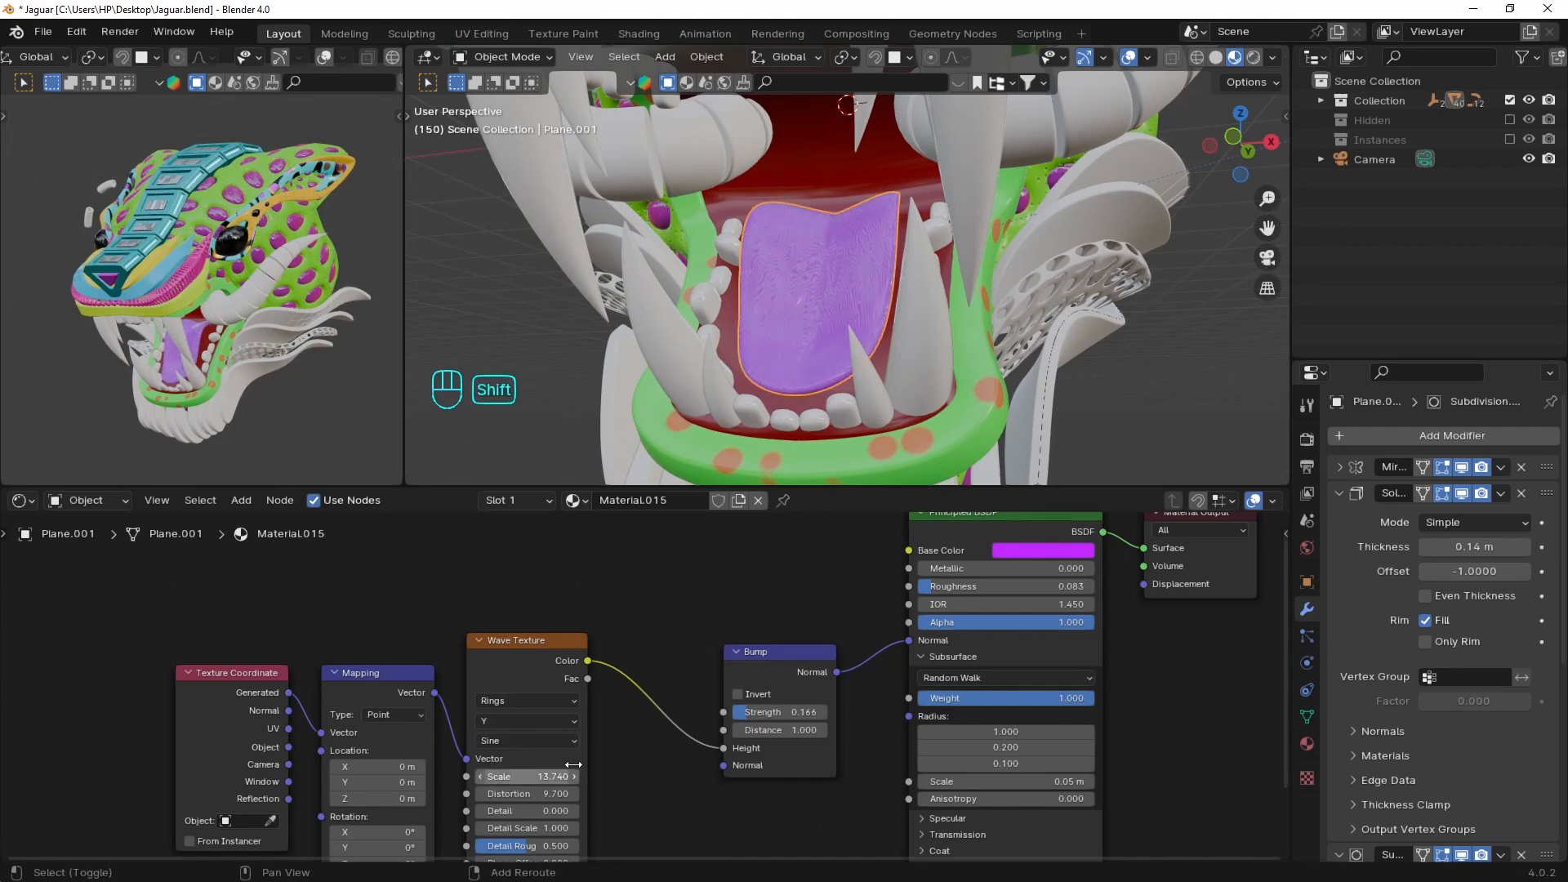
middle_drag(954, 300, 1037, 314)
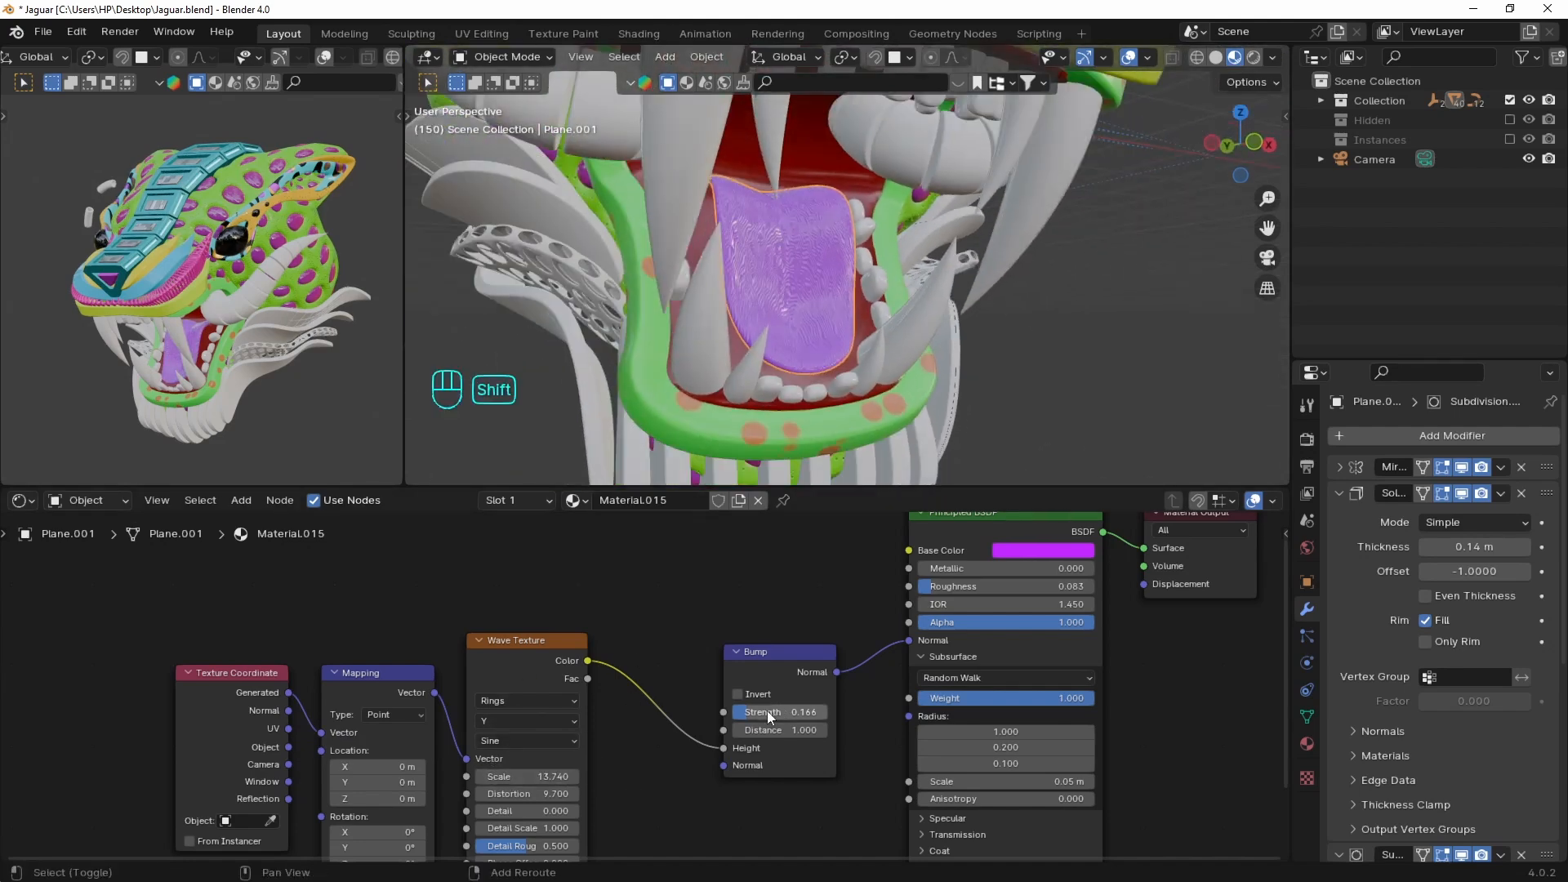
Undo the last three changes to the tongue material and redo one of them
key(ctrl+z)
key(ctrl+z)
key(ctrl+z)
key(ctrl+shift+z)
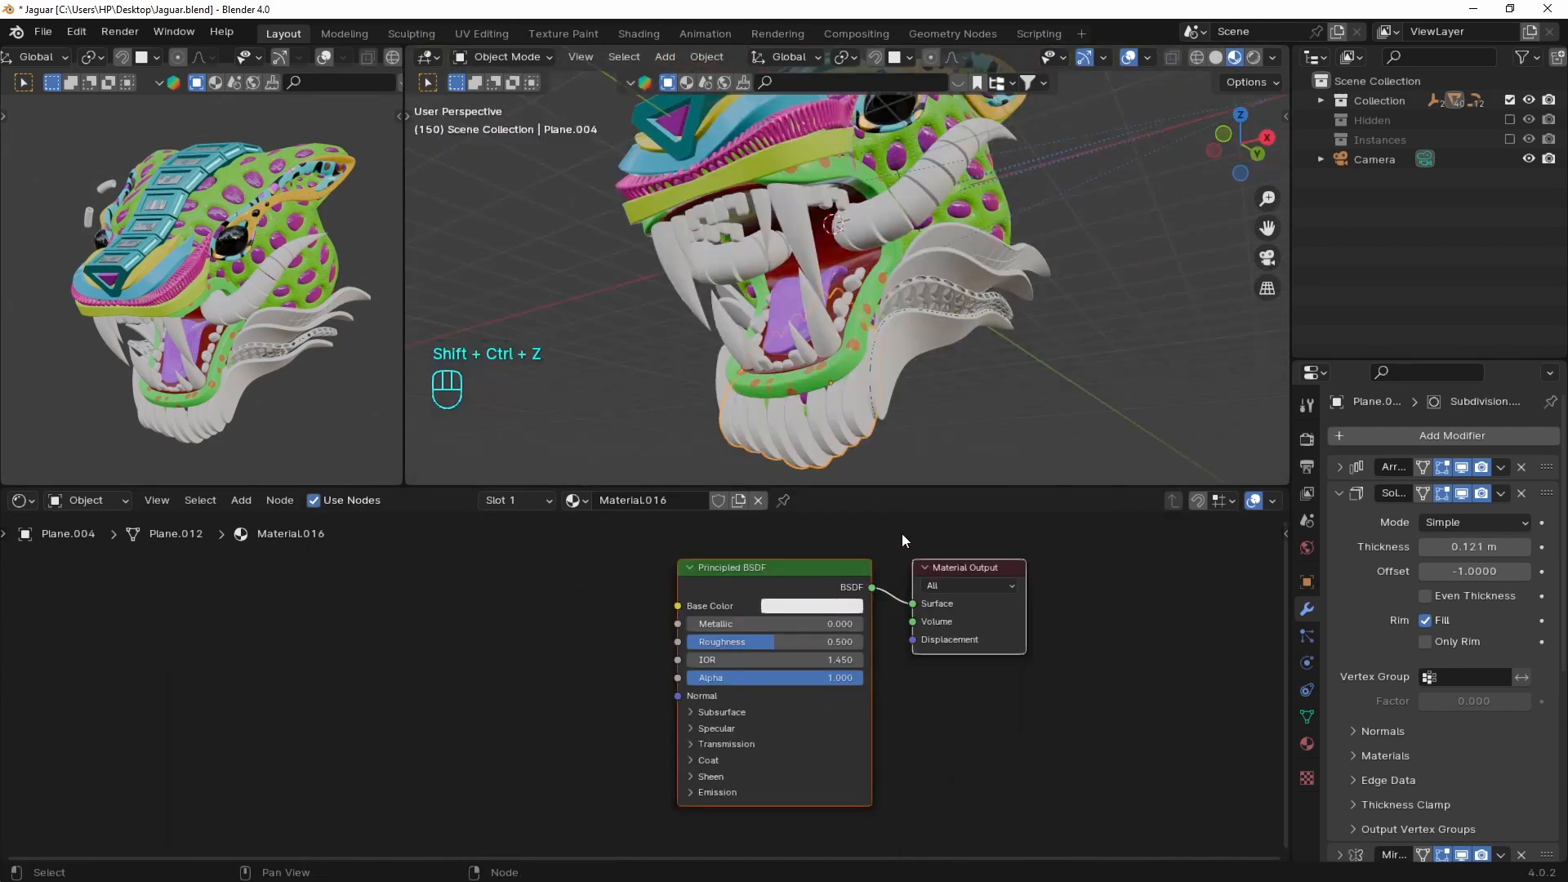
Give the ridged chin piece's material a salmon-orange base color and a roughness of 0.335
click(838, 606)
drag(838, 446, 830, 456)
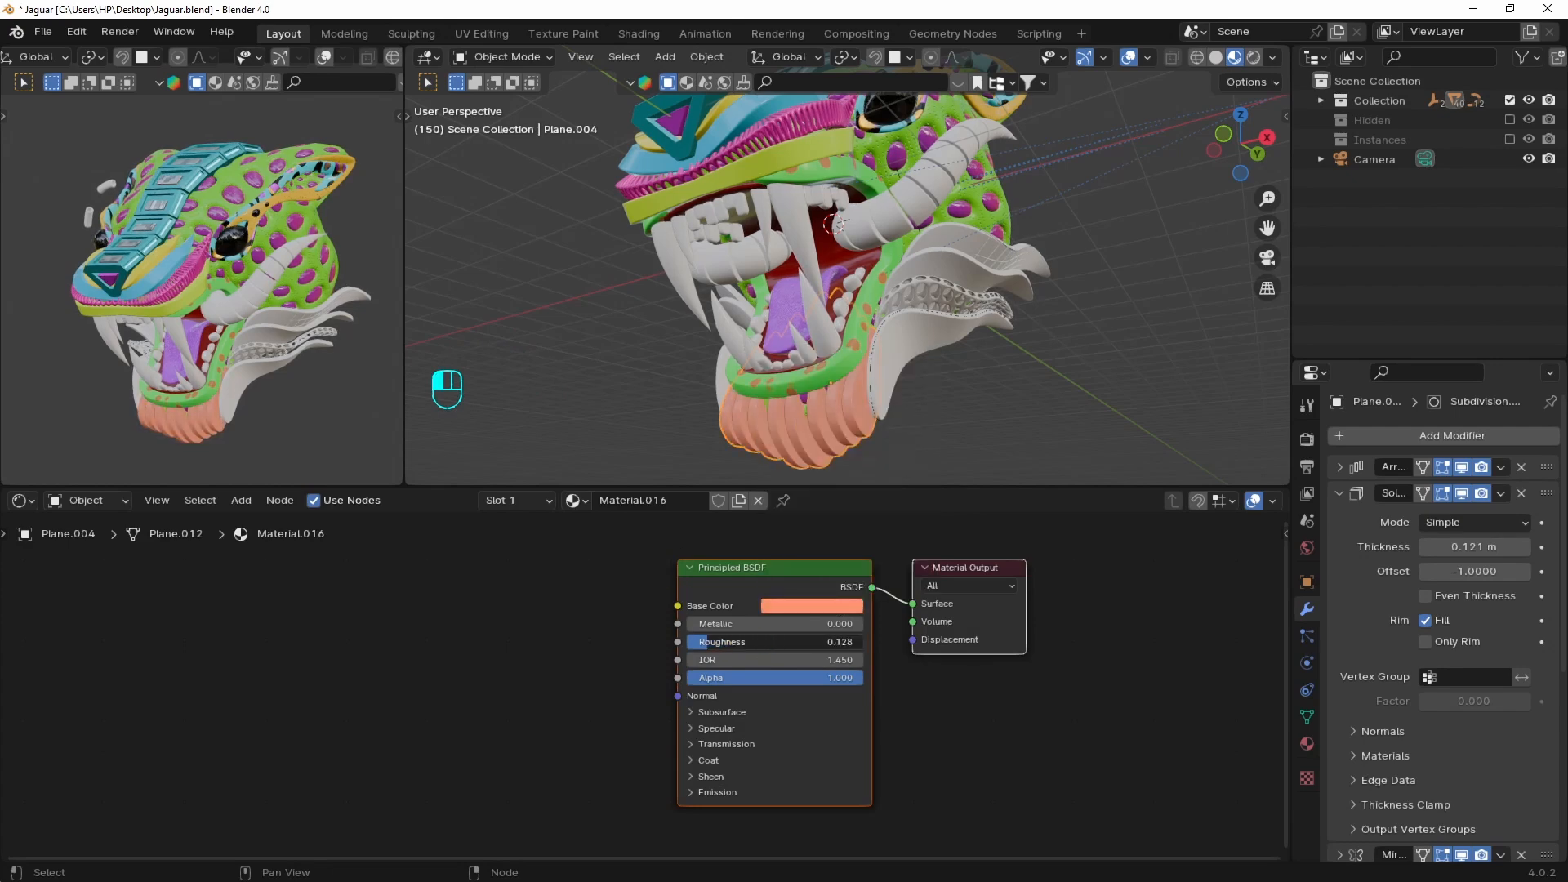
drag(709, 648, 745, 648)
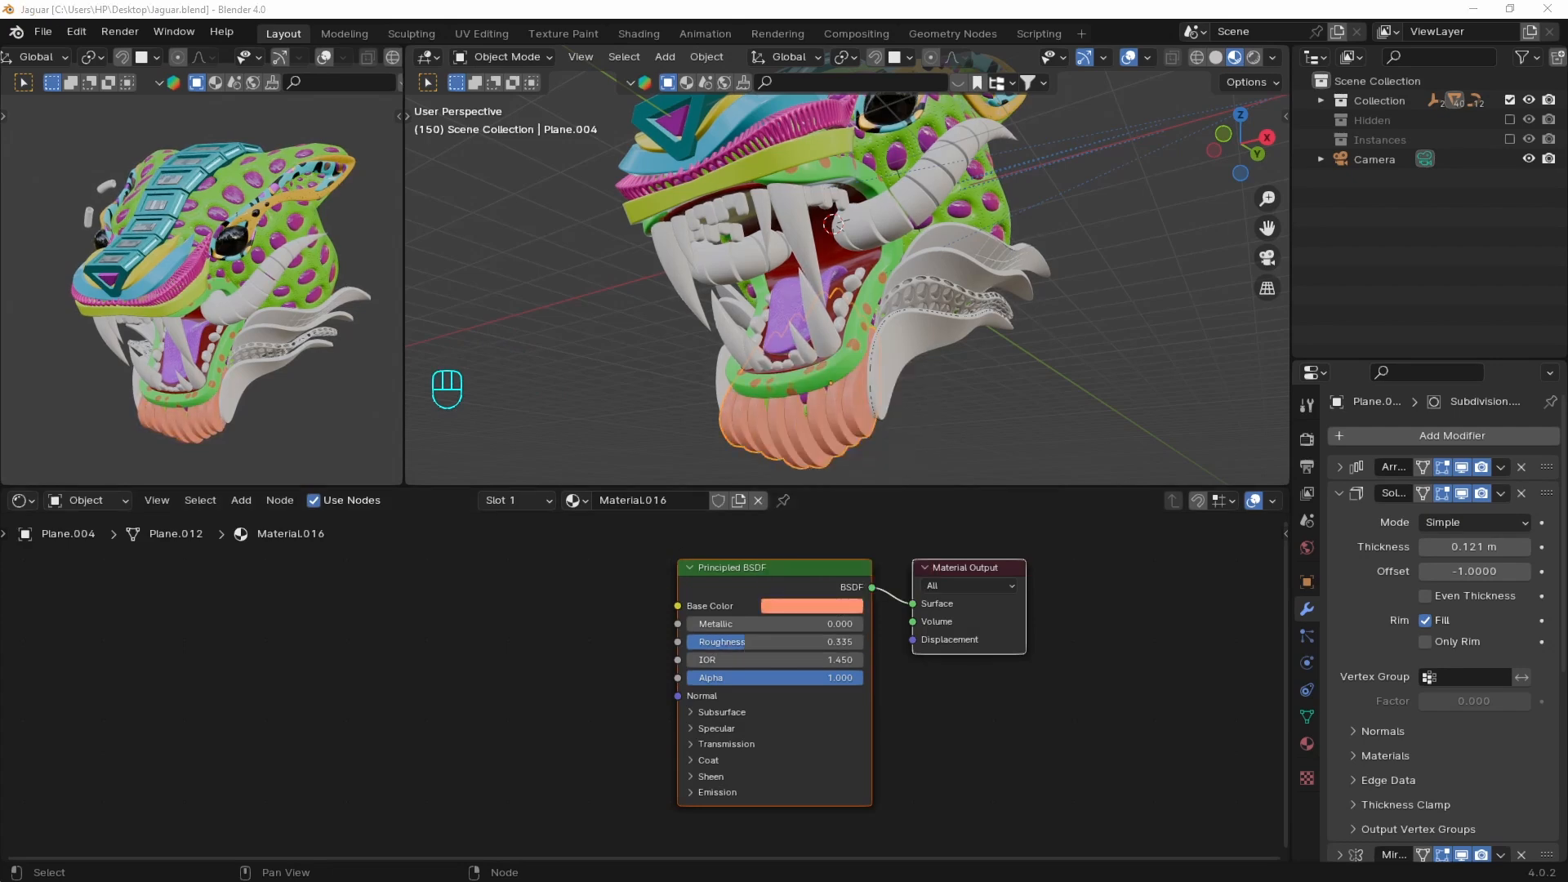
Select the smooth lowest flap beside the jaw and give it a new material
middle_drag(992, 282, 904, 229)
scroll(904, 237, up, 2)
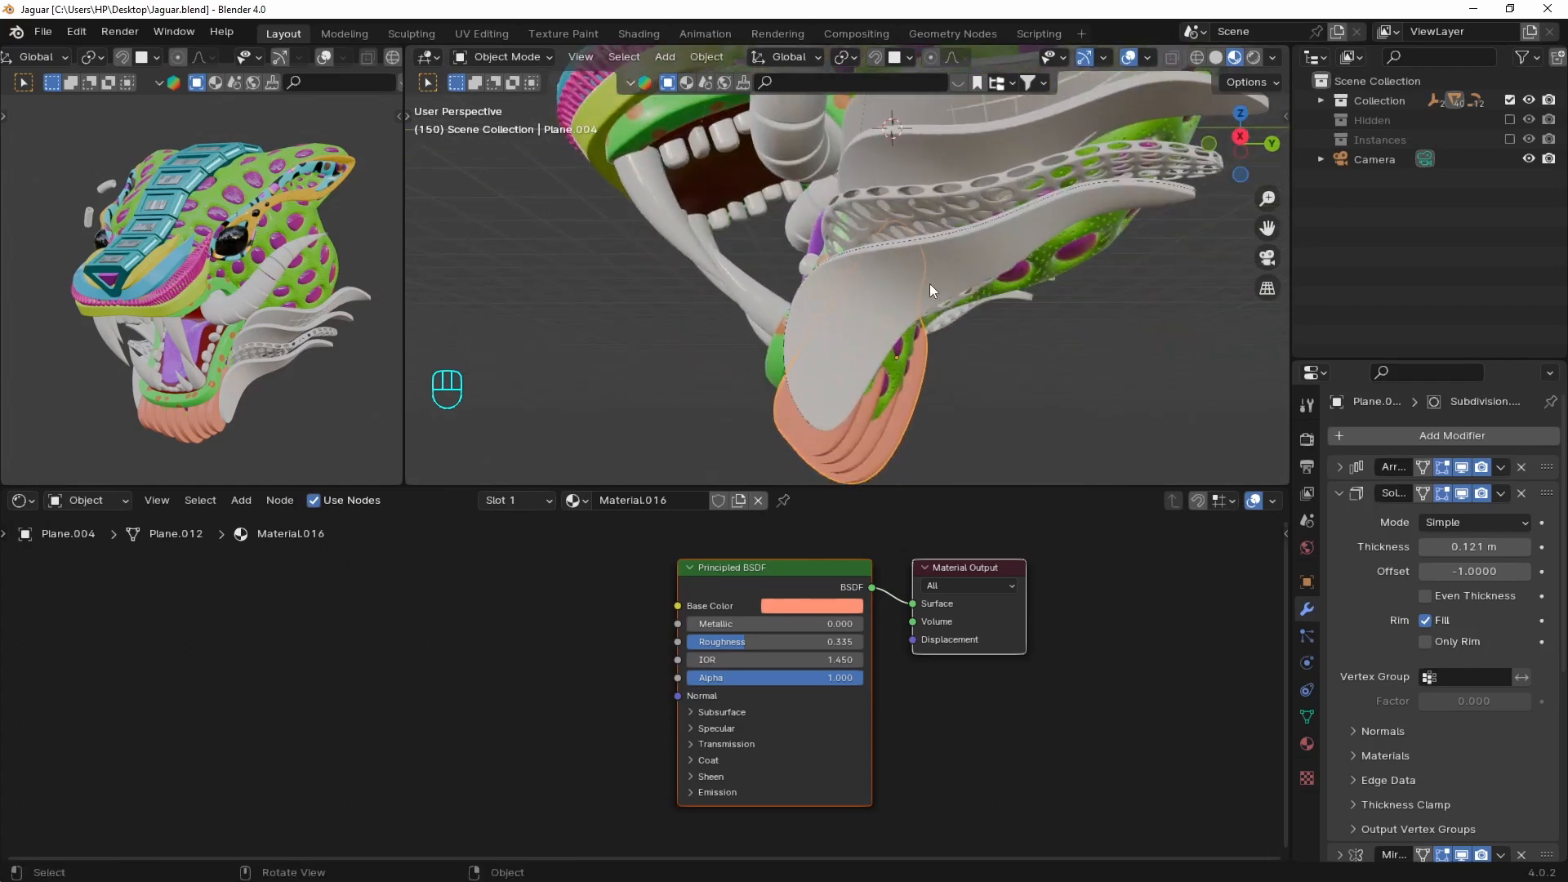
middle_drag(930, 282, 972, 293)
click(972, 292)
click(686, 500)
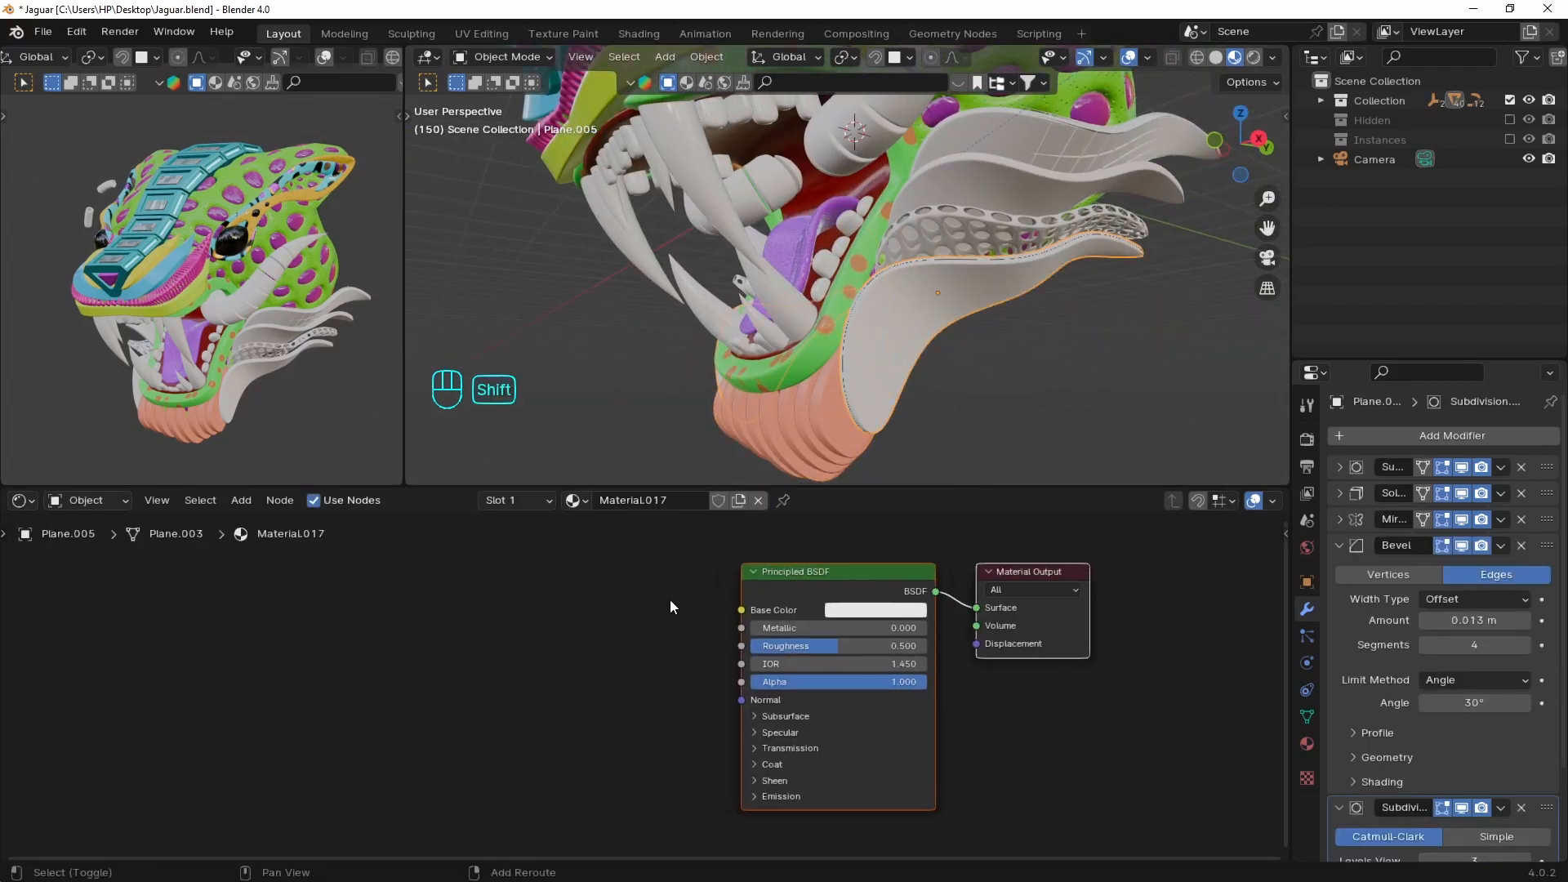
Add a Color Ramp node beside the Principled BSDF in the lowest flap's material
key(shift+a)
text(colo)
key(Down)
key(Return)
click(386, 589)
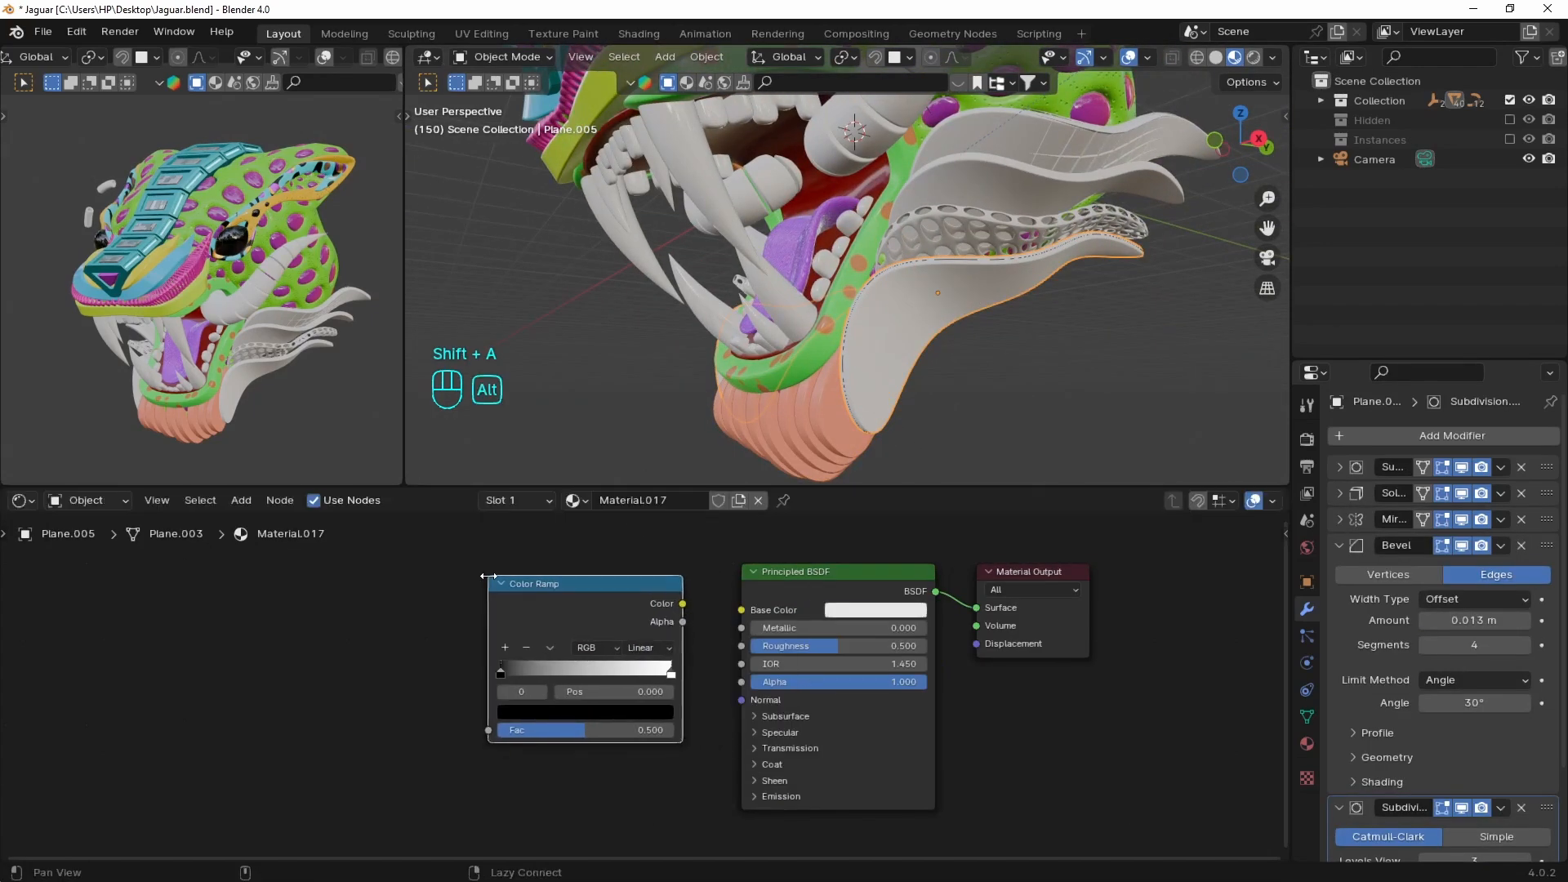
Add a Musgrave Texture with Texture Coordinate and Mapping nodes and route it through the Color Ramp into Base Color
key(shift+a)
text(musgrave)
key(Return)
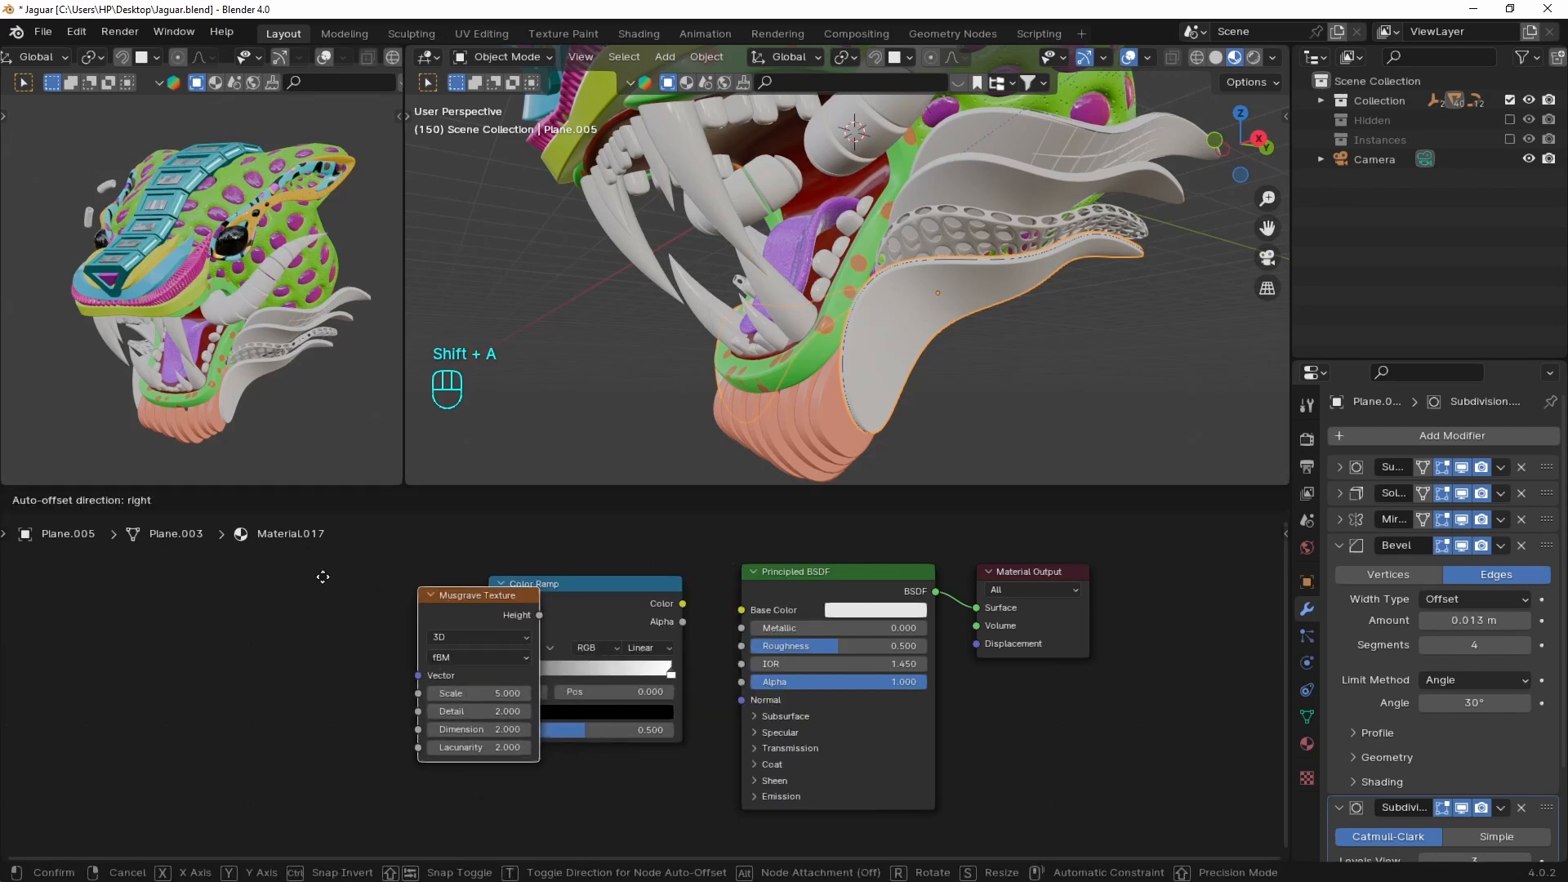
click(331, 606)
key(ctrl+t)
drag(412, 611, 739, 612)
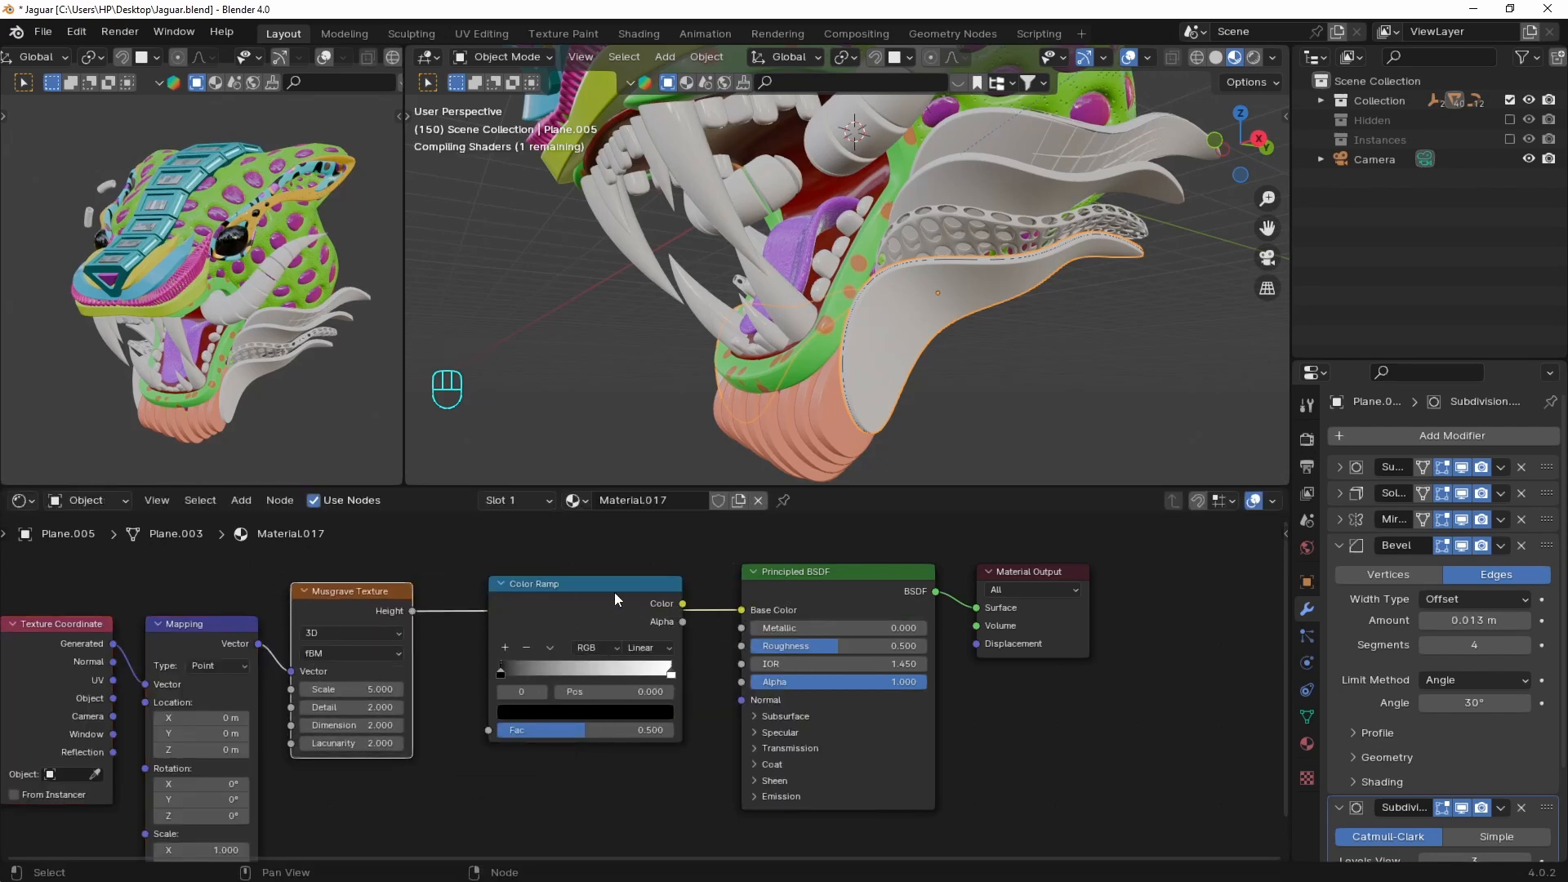
drag(602, 592, 596, 583)
Color the ramp's first stop light orange at position 0.222 and its second stop purple, with a sharp transition
drag(495, 661, 525, 663)
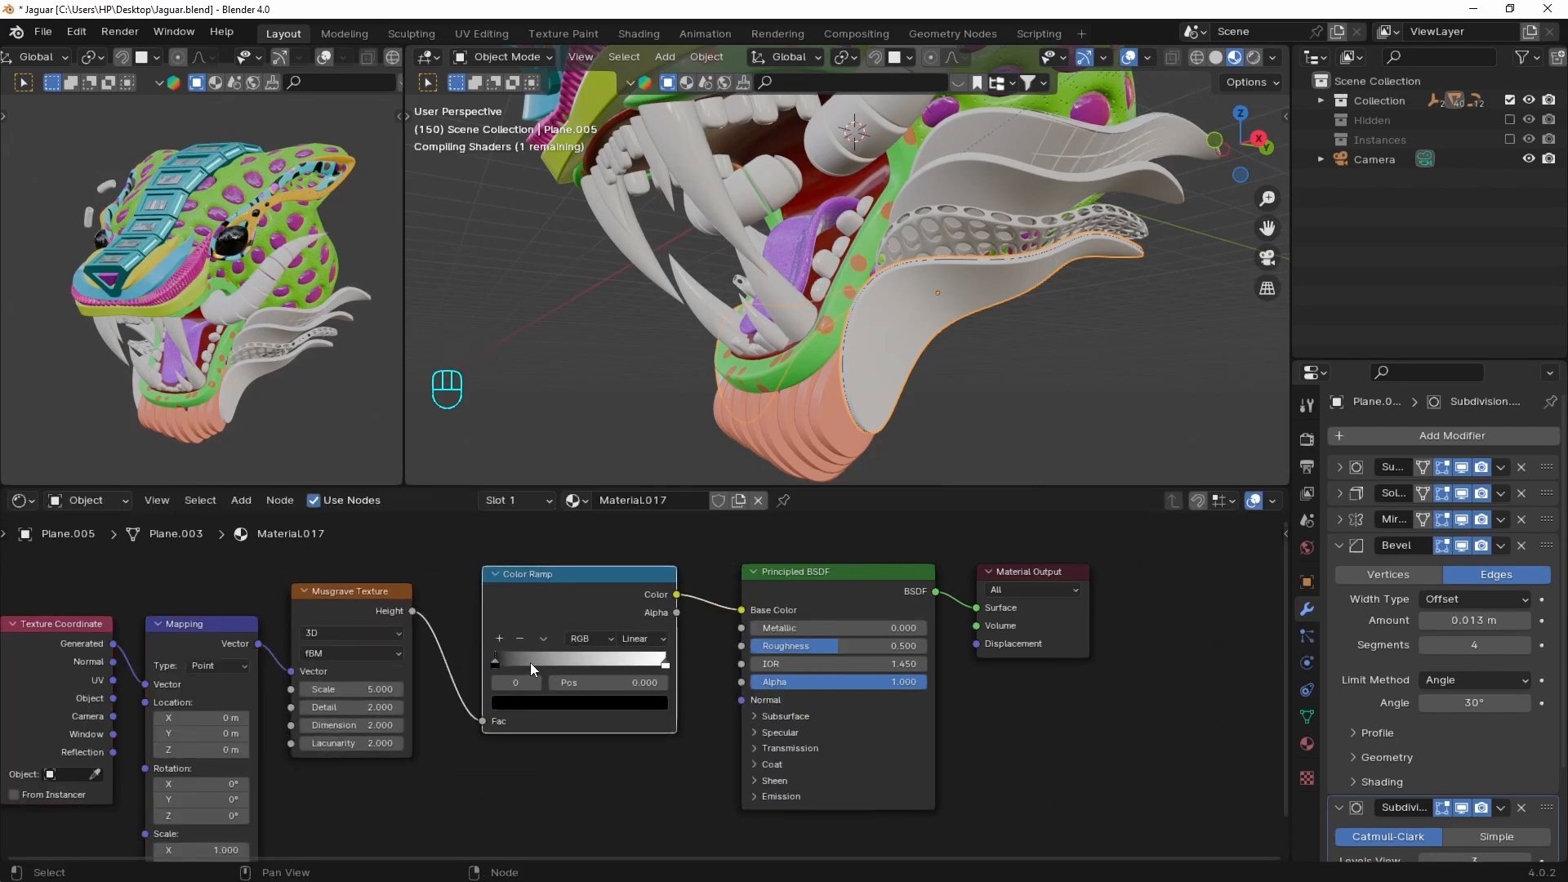
click(564, 702)
click(534, 539)
scroll(535, 540, up, 13)
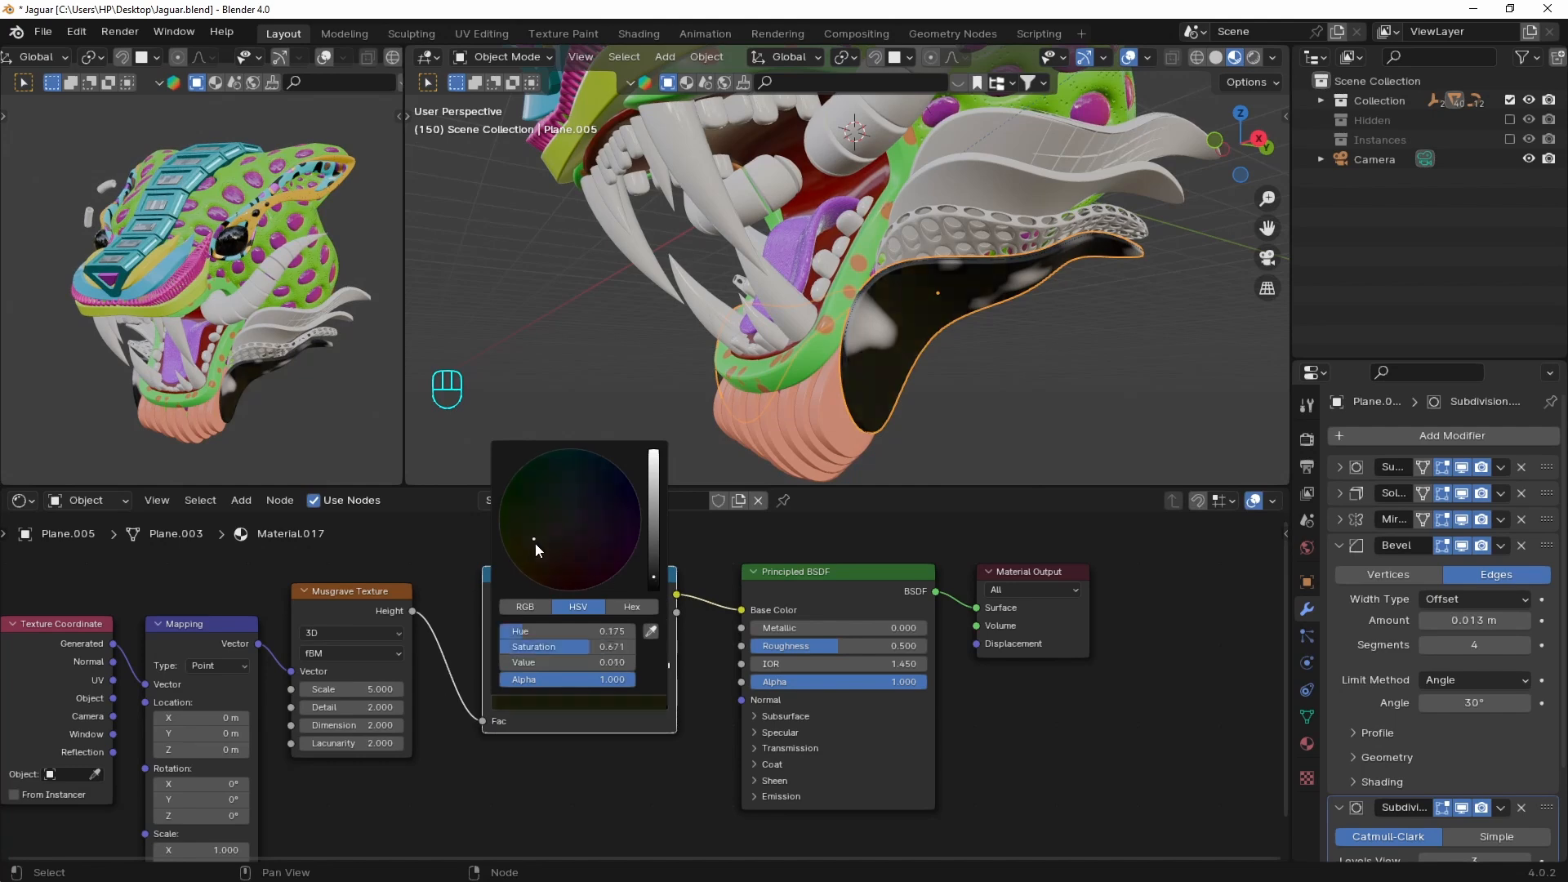
click(550, 552)
scroll(547, 548, up, 10)
drag(664, 662, 530, 666)
key(ctrl+v)
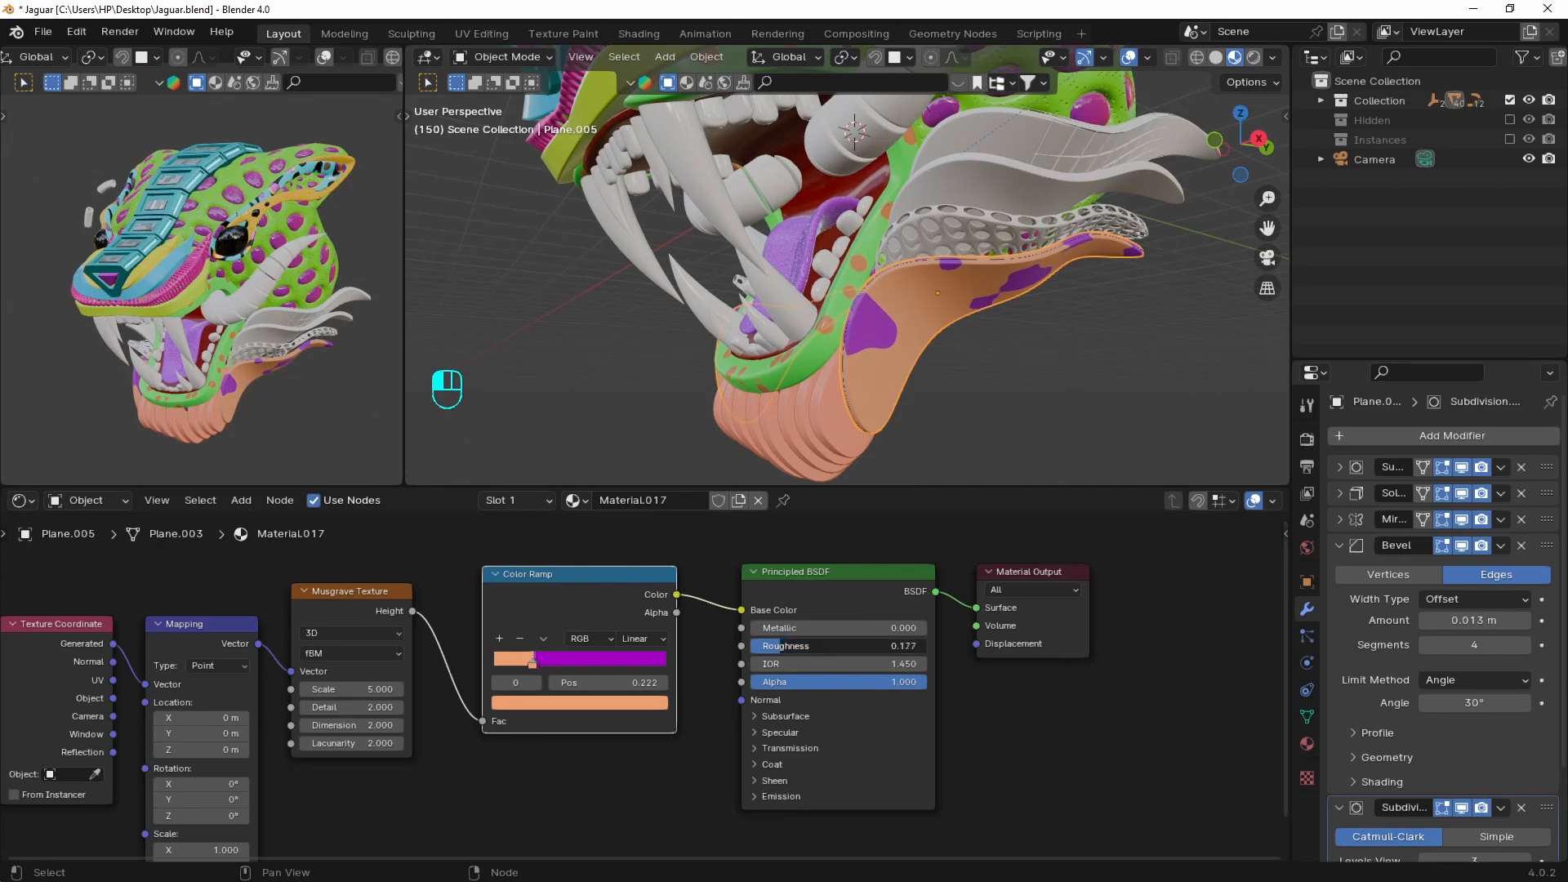
Insert a Mix Shader between the Principled BSDF and the Material Output
key(shift+a)
text(mix)
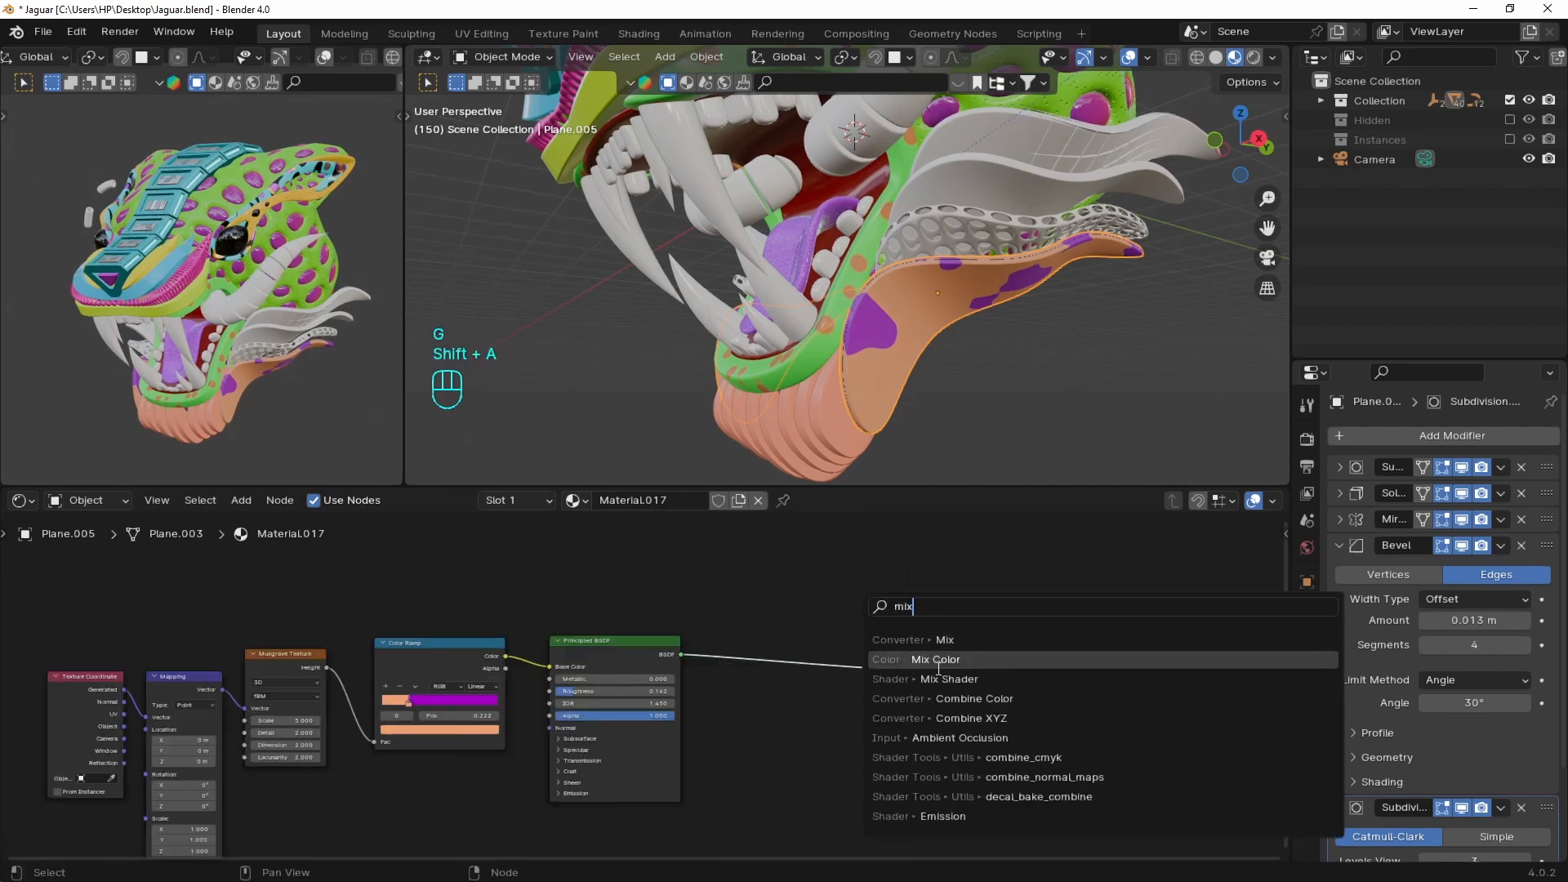
click(935, 678)
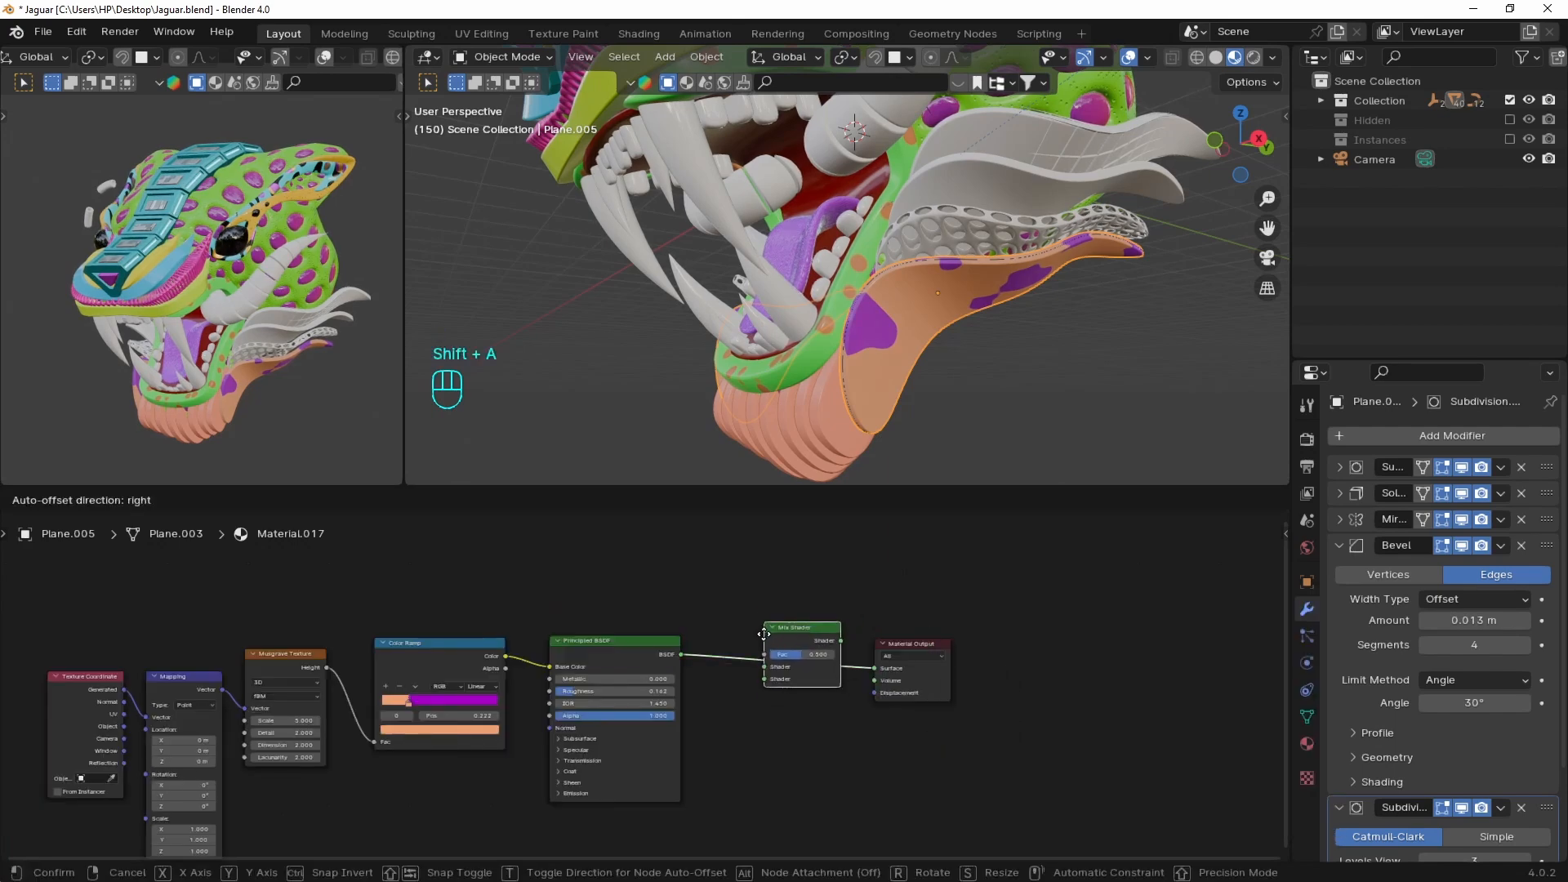
click(756, 638)
Duplicate the Texture Coordinate, Mapping, Musgrave Texture and Color Ramp nodes and place the copies above the originals
scroll(563, 604, down, 2)
middle_drag(558, 595, 559, 651)
drag(161, 674, 455, 789)
middle_drag(470, 719, 411, 776)
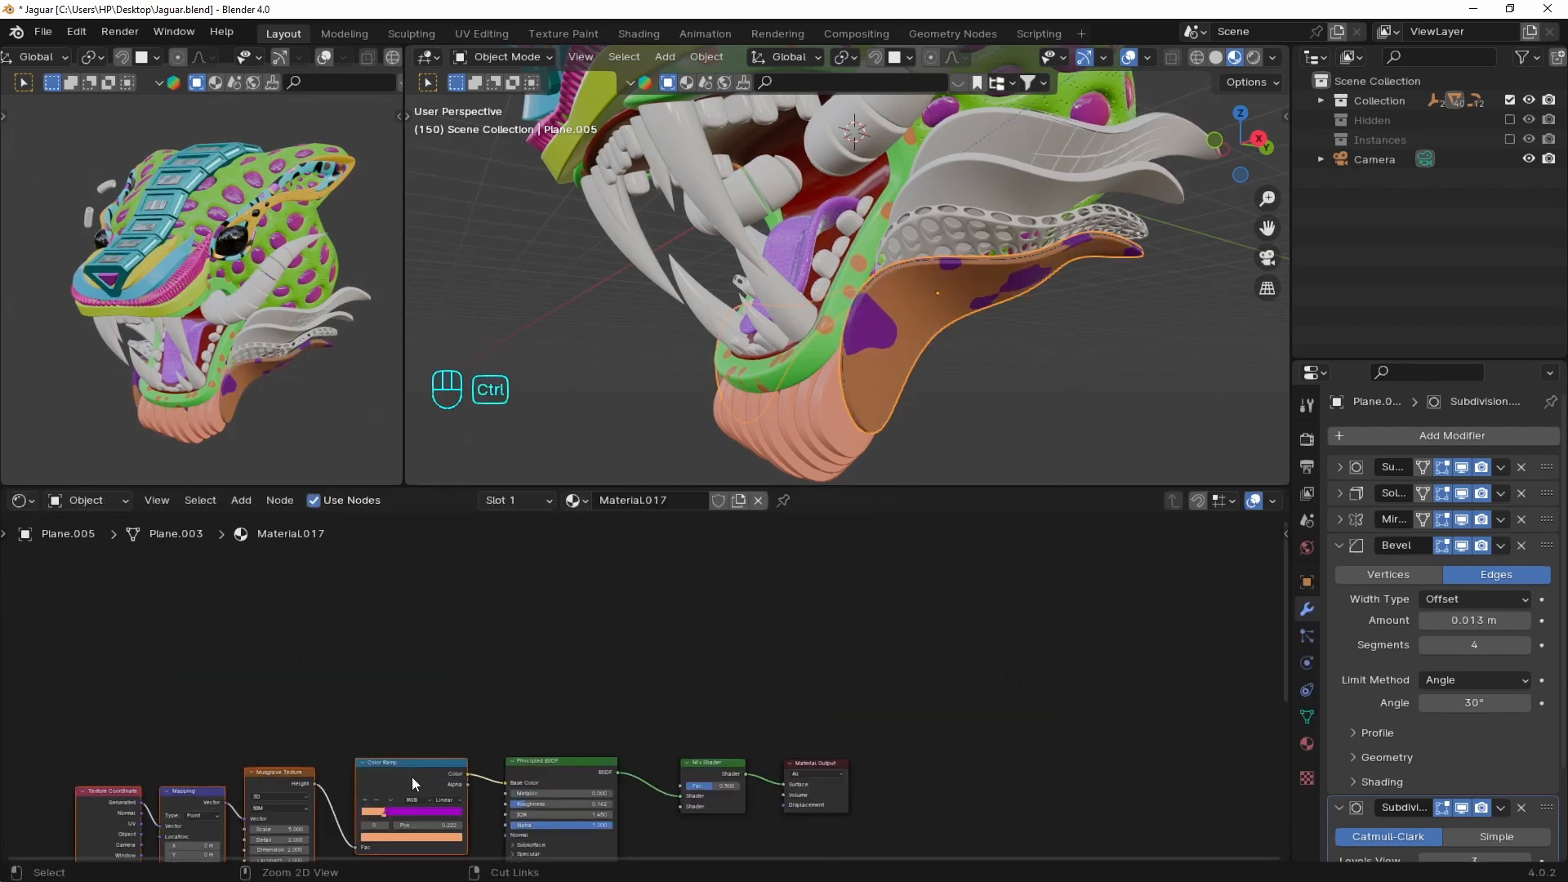
key(shift+d)
click(596, 572)
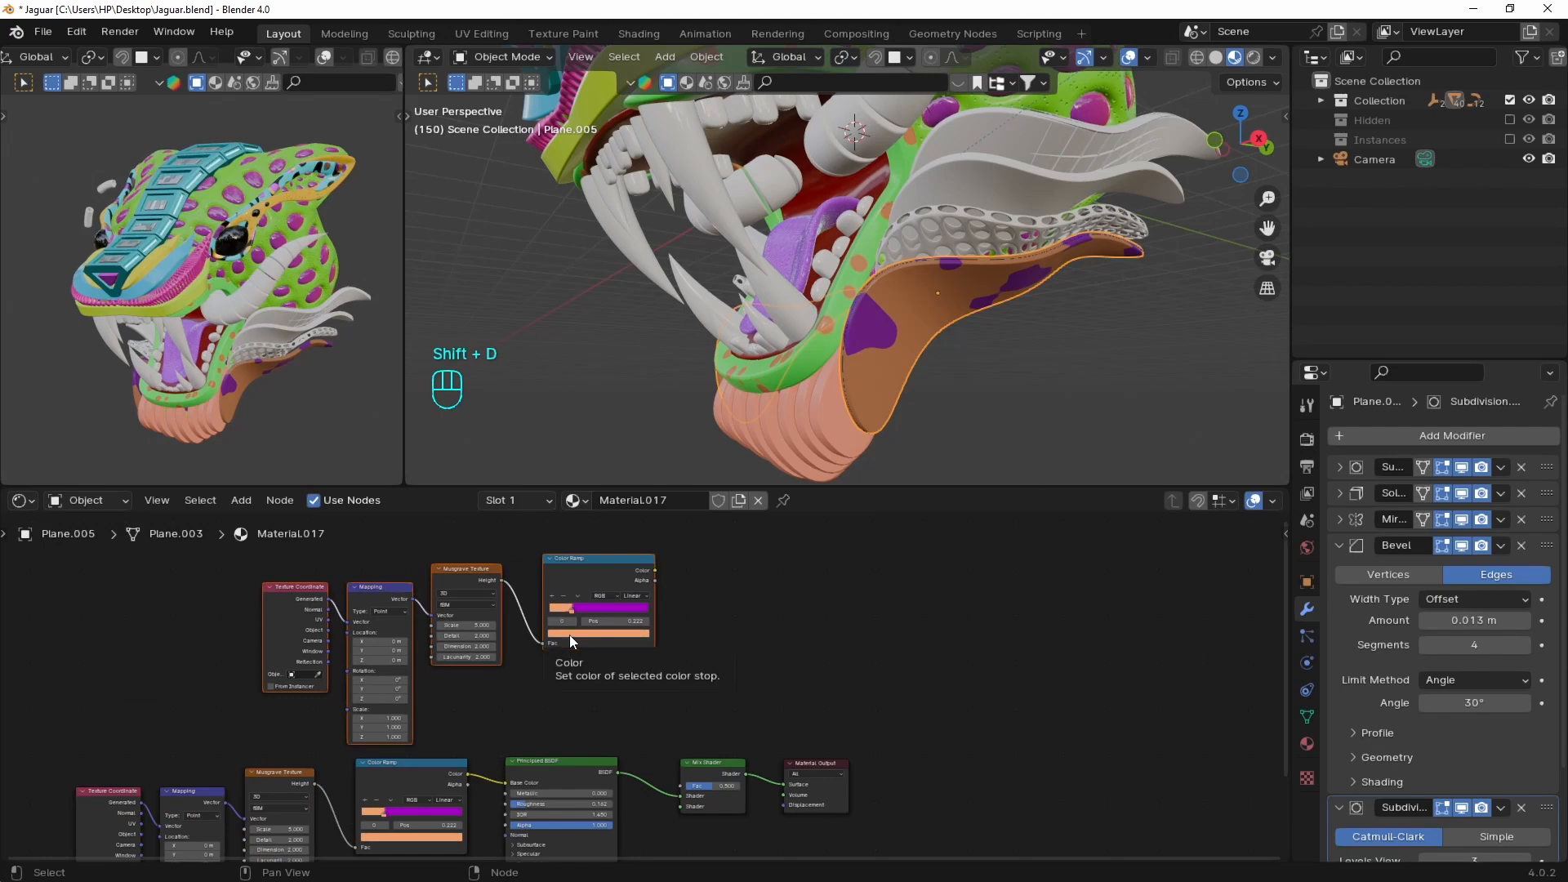
Replace the duplicated Color Ramp with a fresh one and route the copied Musgrave Texture through it into the Mix Shader's Fac
key(x)
key(shift+a)
text(colo)
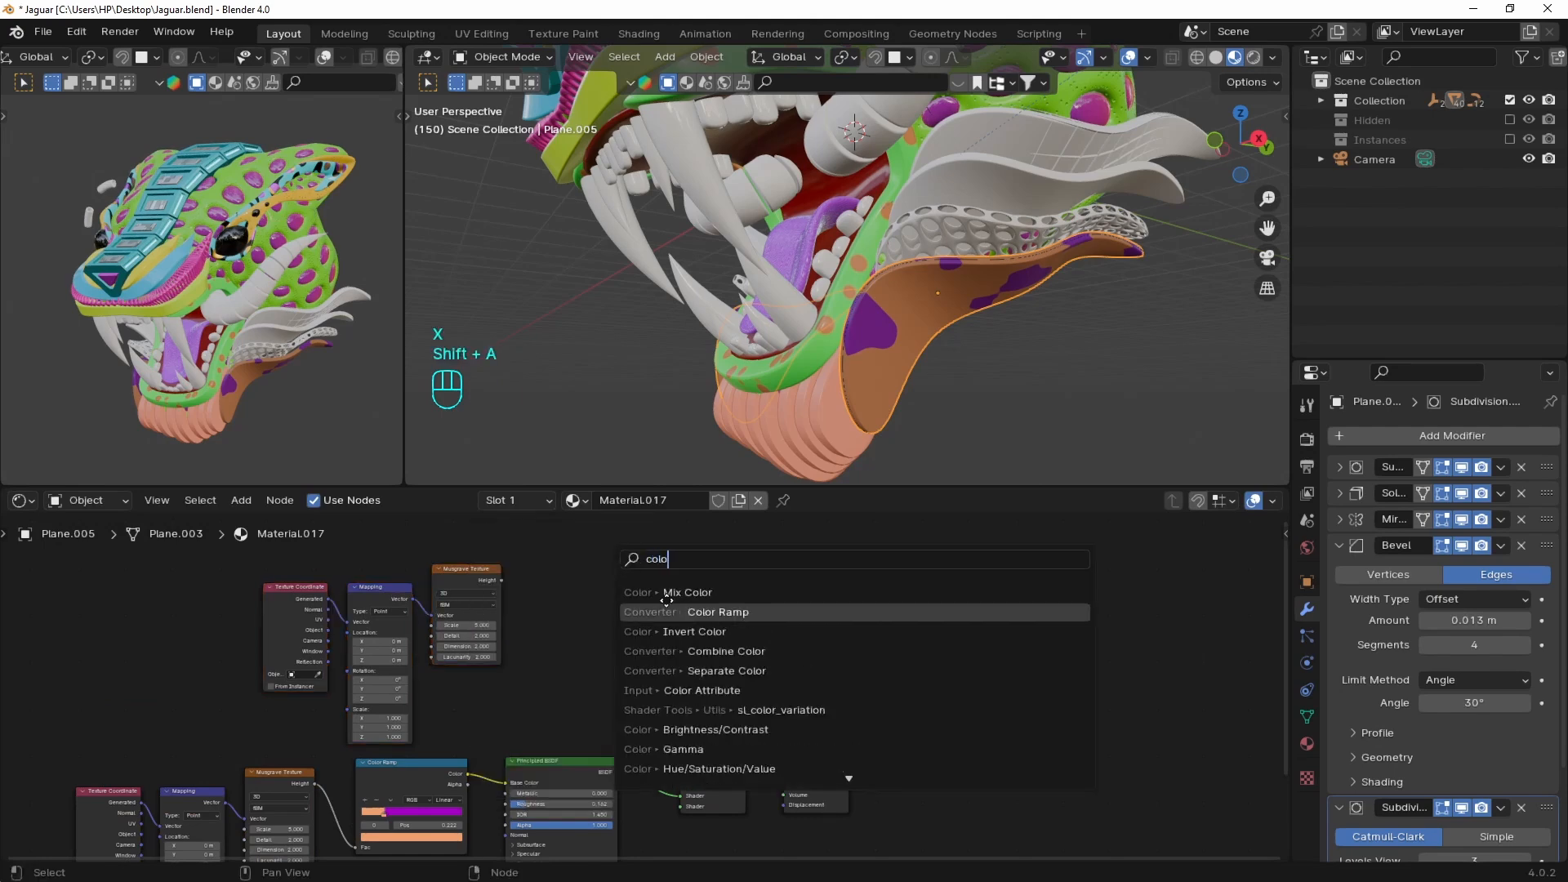
key(Return)
click(620, 592)
drag(500, 579, 688, 773)
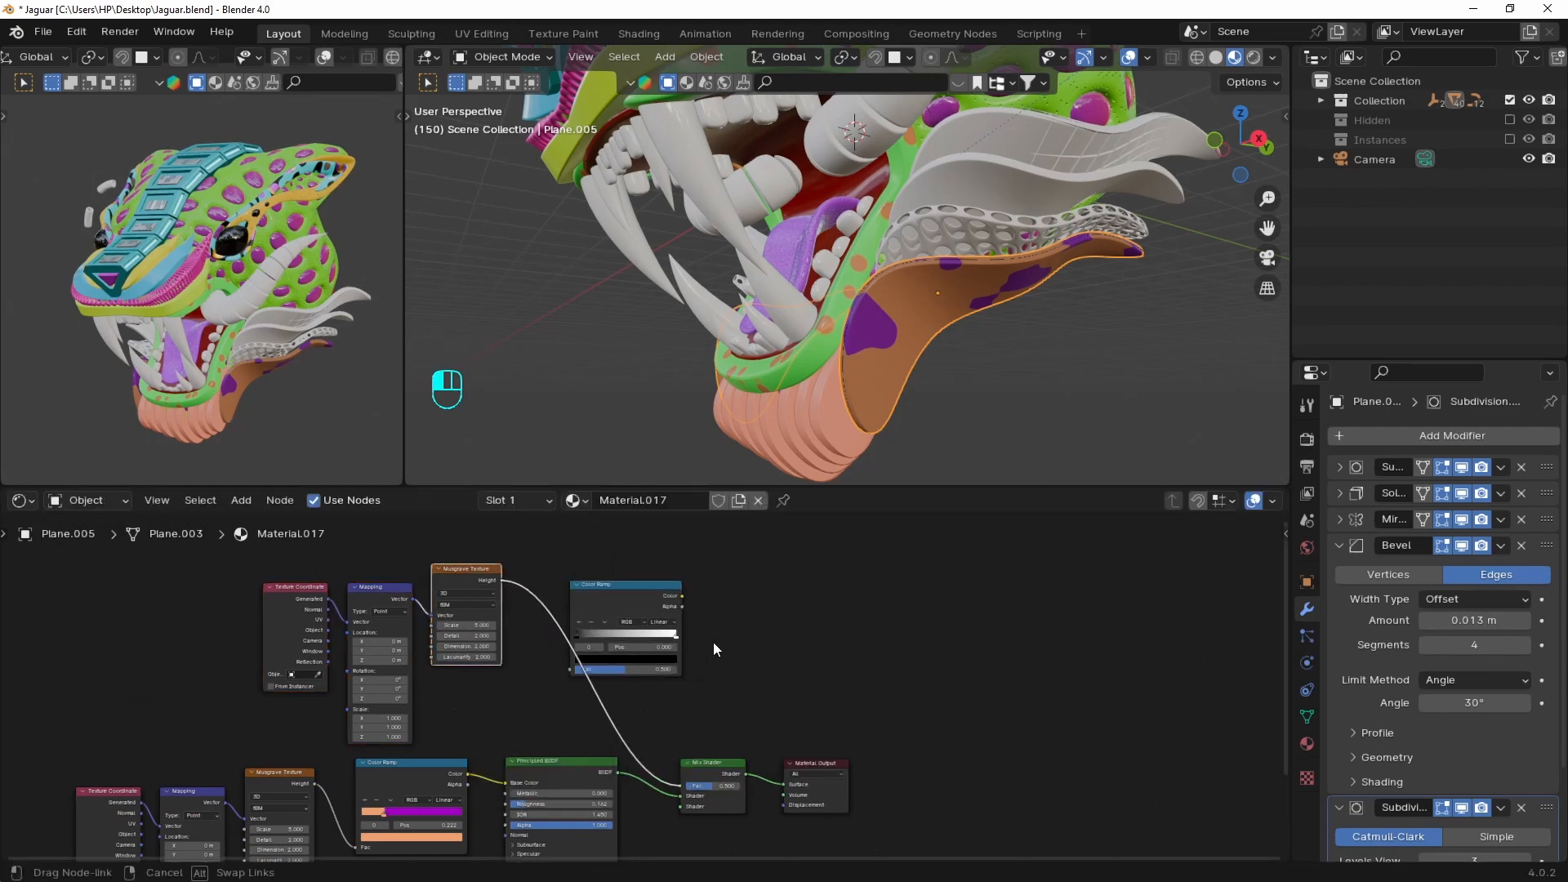
drag(633, 598, 621, 650)
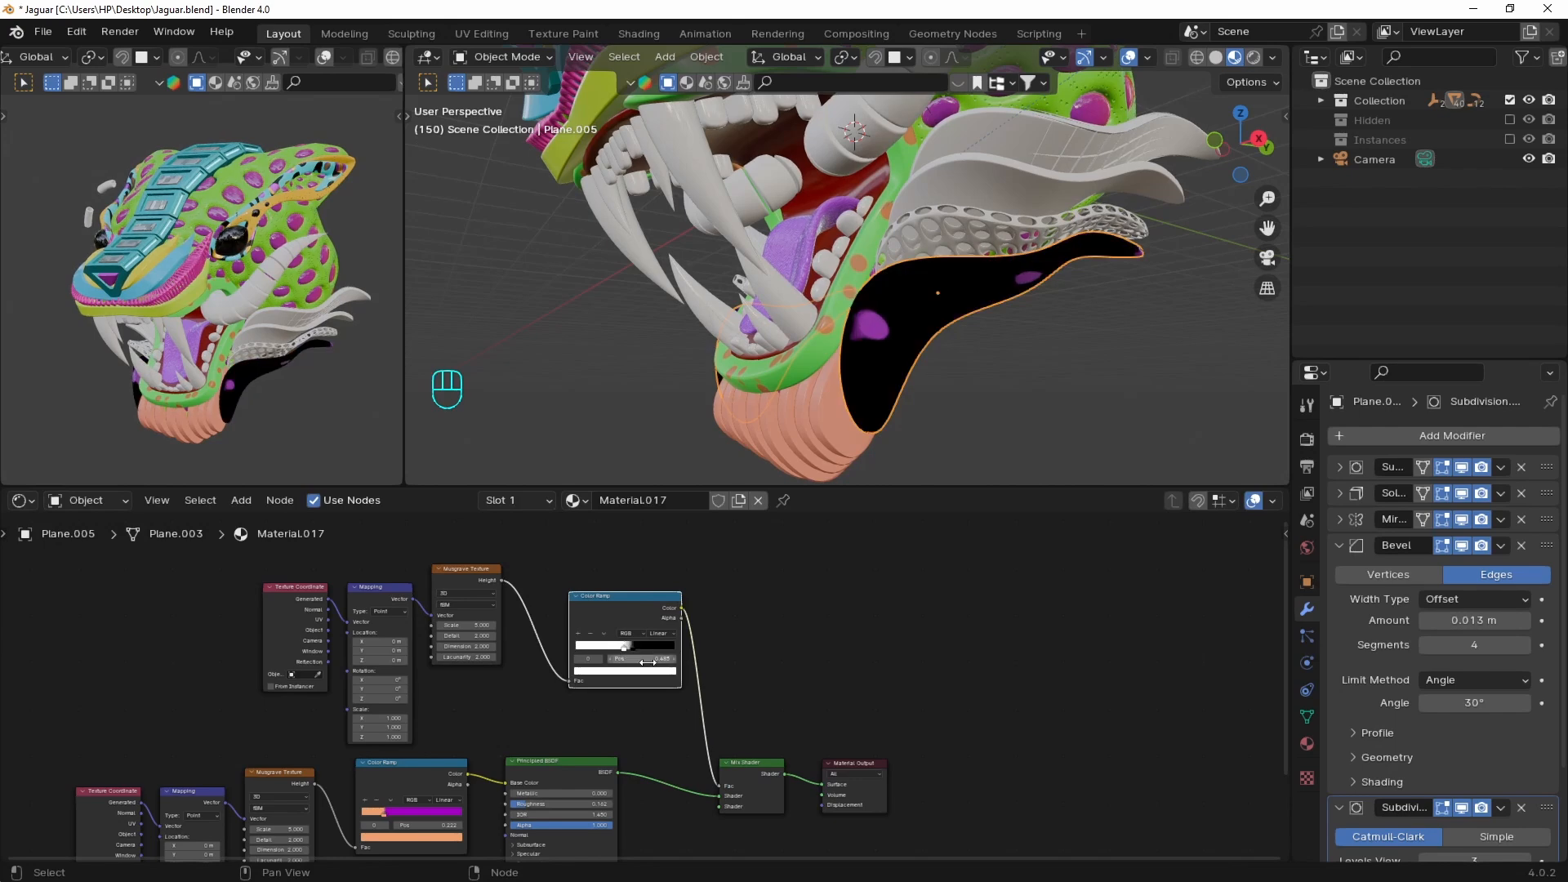
Sharpen the mask Color Ramp with its black stop at 0.391 and set the copied Mapping node's Z location to 1.33 m
middle_drag(762, 671, 704, 571)
scroll(658, 622, up, 5)
middle_drag(614, 641, 599, 725)
scroll(563, 609, up, 3)
drag(532, 583, 497, 584)
scroll(496, 585, down, 2)
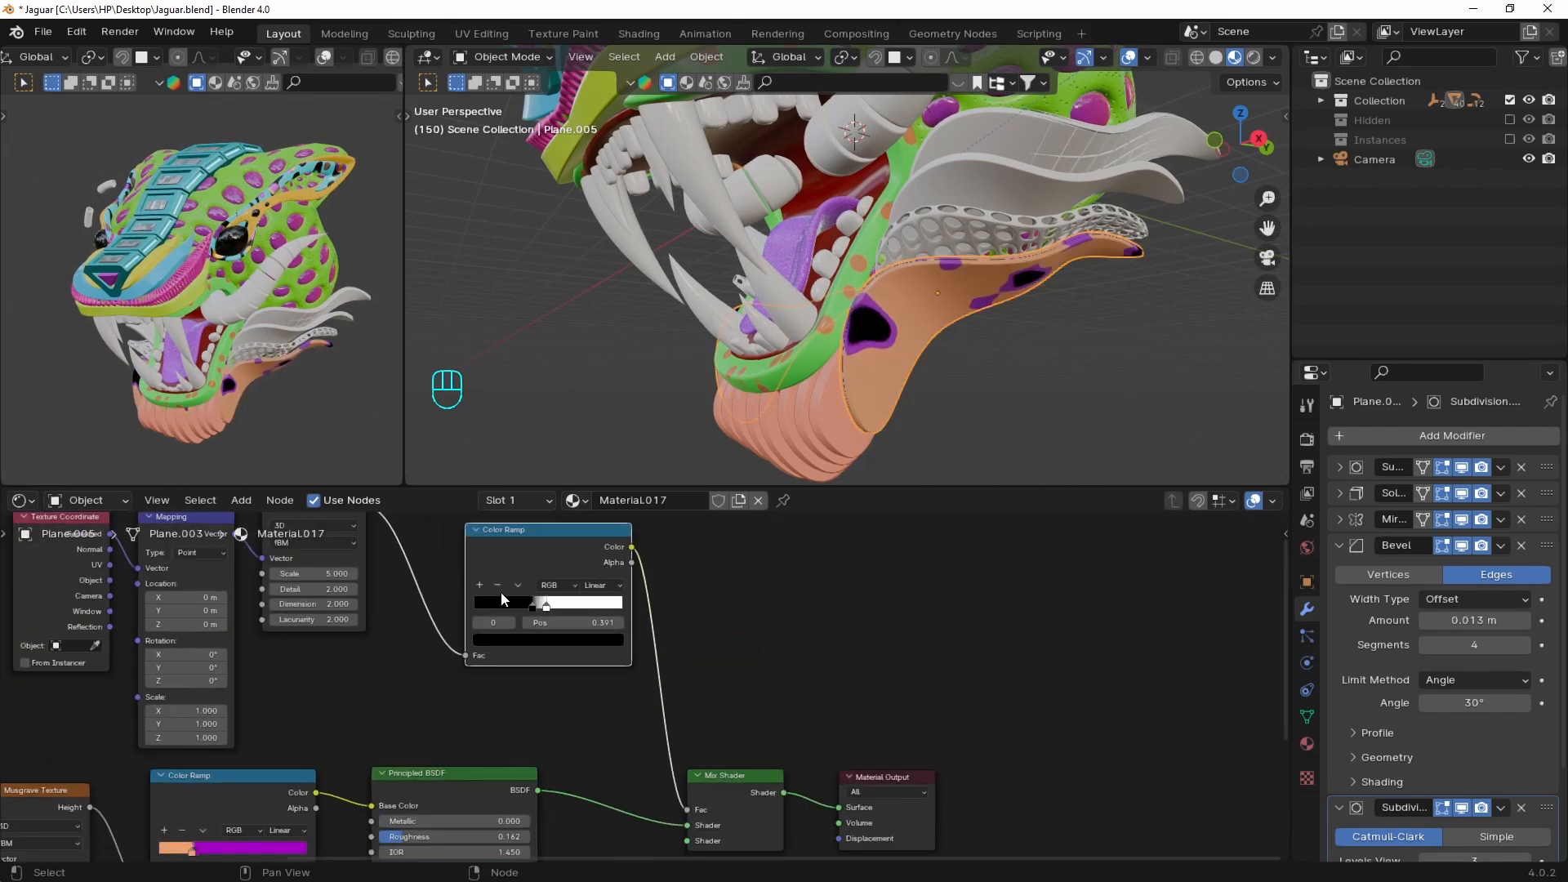
mouse_move(188, 624)
mouse_down()
mouse_move(237, 623)
mouse_move(192, 623)
mouse_up()
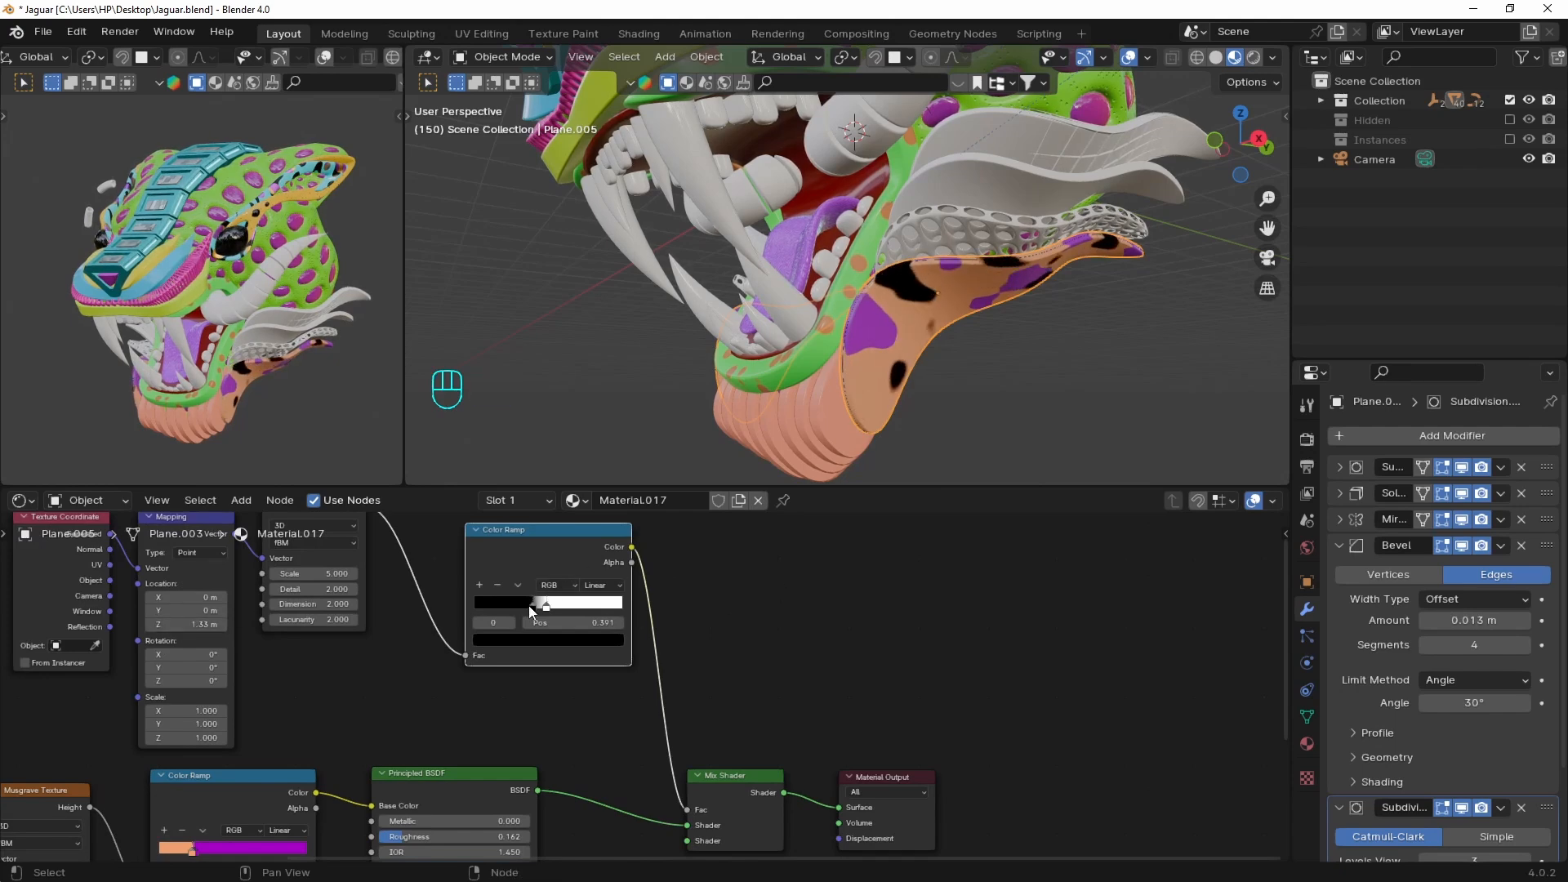
Duplicate the Principled BSDF below the original and move the Mix Shader and Material Output to make room
scroll(653, 686, down, 4)
shift+middle_drag(718, 768, 680, 605)
scroll(689, 680, up, 2)
click(483, 584)
key(shift+d)
click(776, 803)
drag(1012, 605, 729, 648)
key(g)
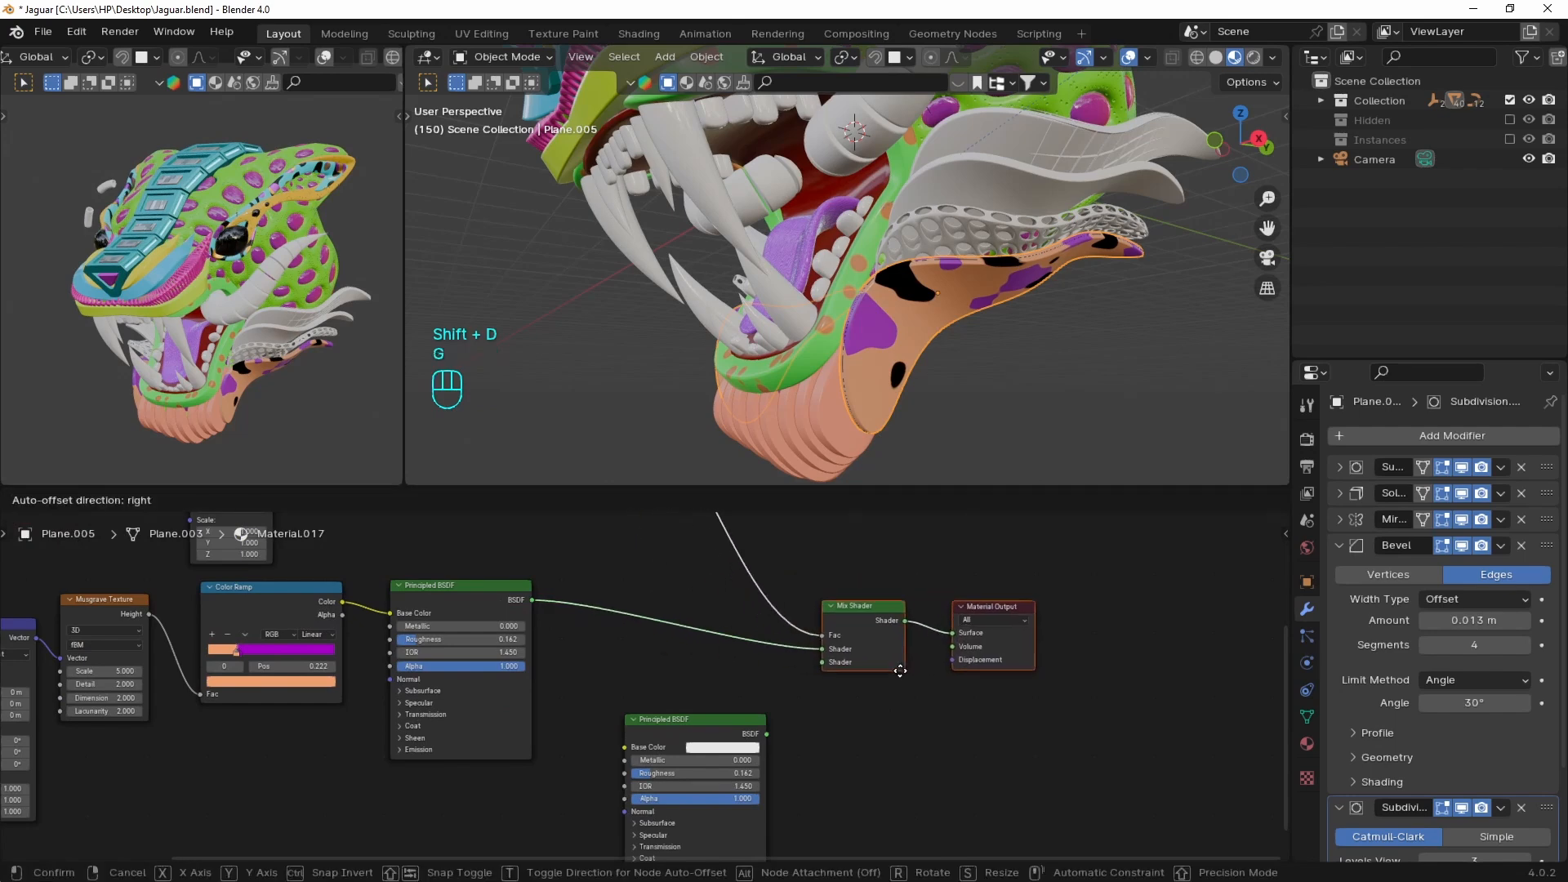
click(894, 667)
Give the duplicated Principled BSDF a bright green base color with hue 0.284 and connect it to the Mix Shader's second Shader input
middle_drag(743, 767, 752, 689)
scroll(752, 689, up, 2)
click(735, 667)
click(710, 504)
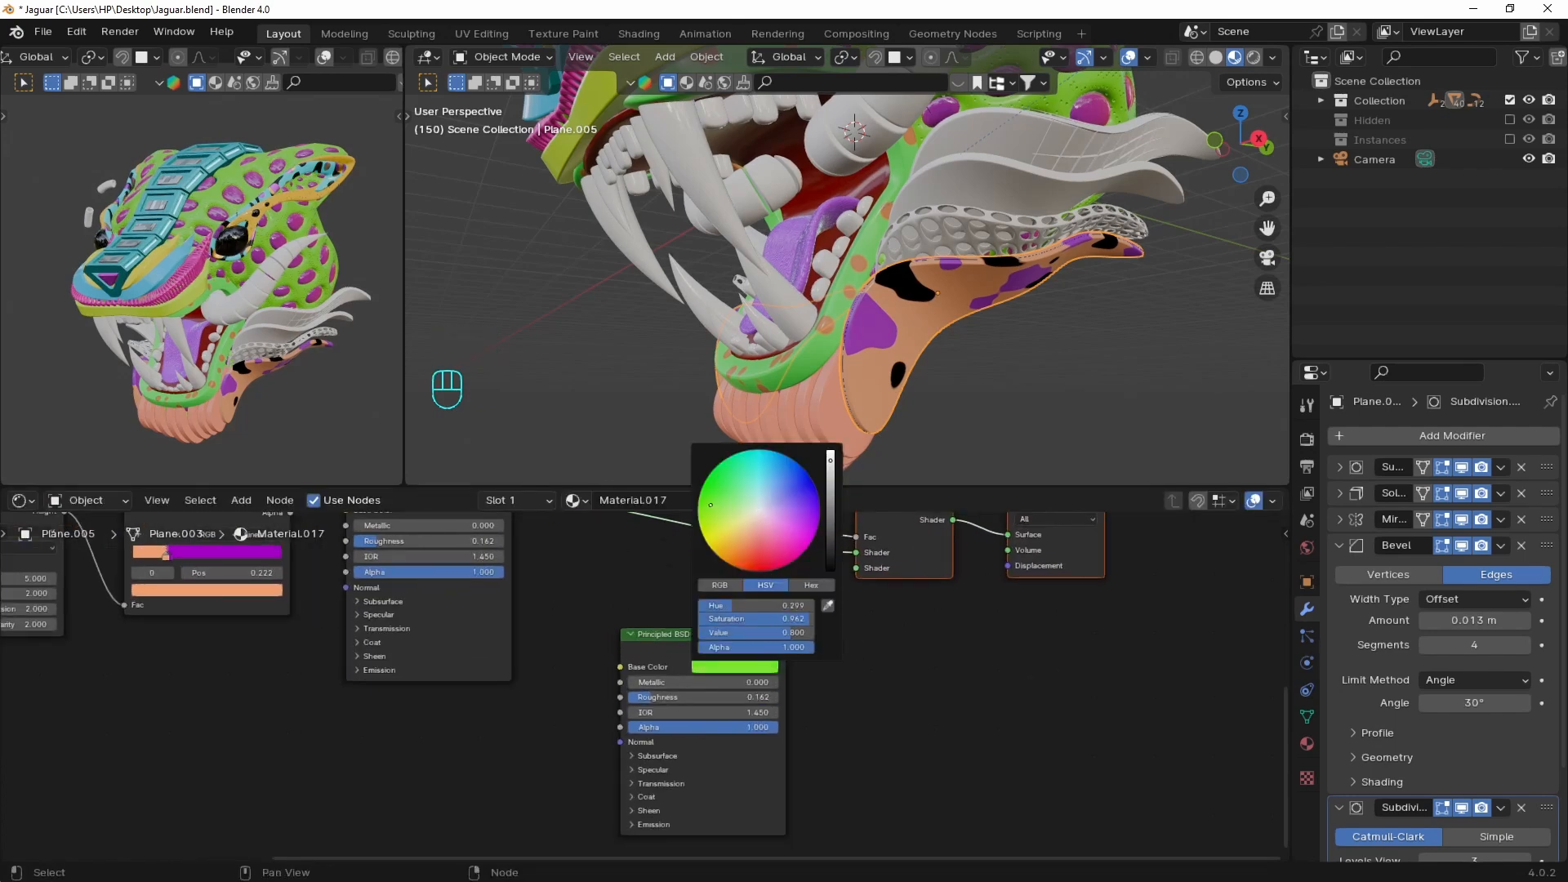
mouse_move(786, 651)
mouse_down()
mouse_move(812, 631)
mouse_move(775, 651)
mouse_up()
click(753, 668)
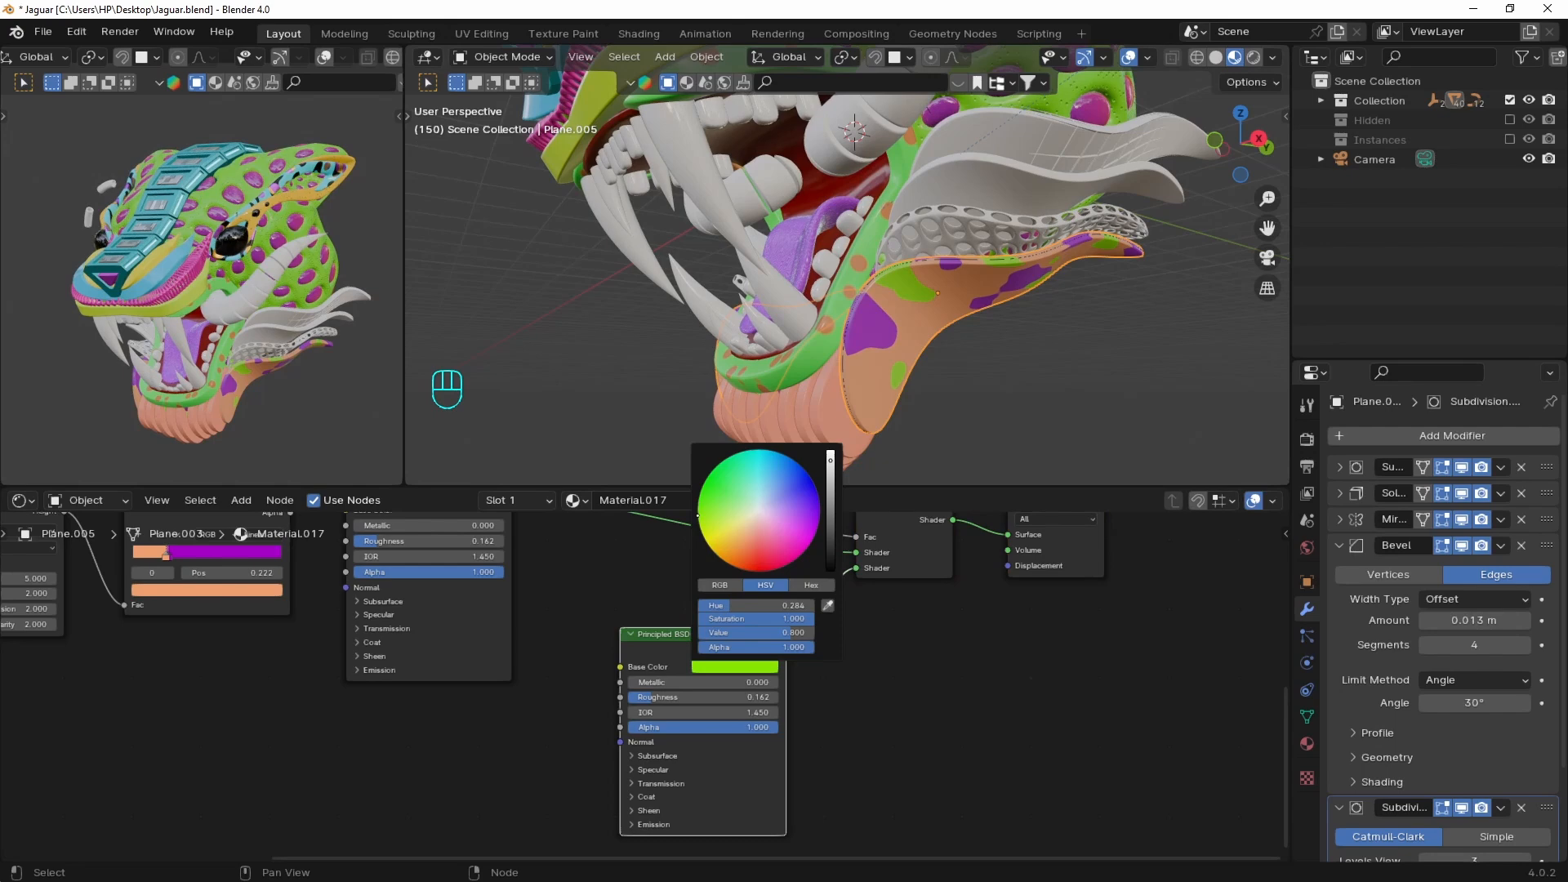
Set the perforated middle flap's base color to bright yellow and raise its Metallic value
click(604, 613)
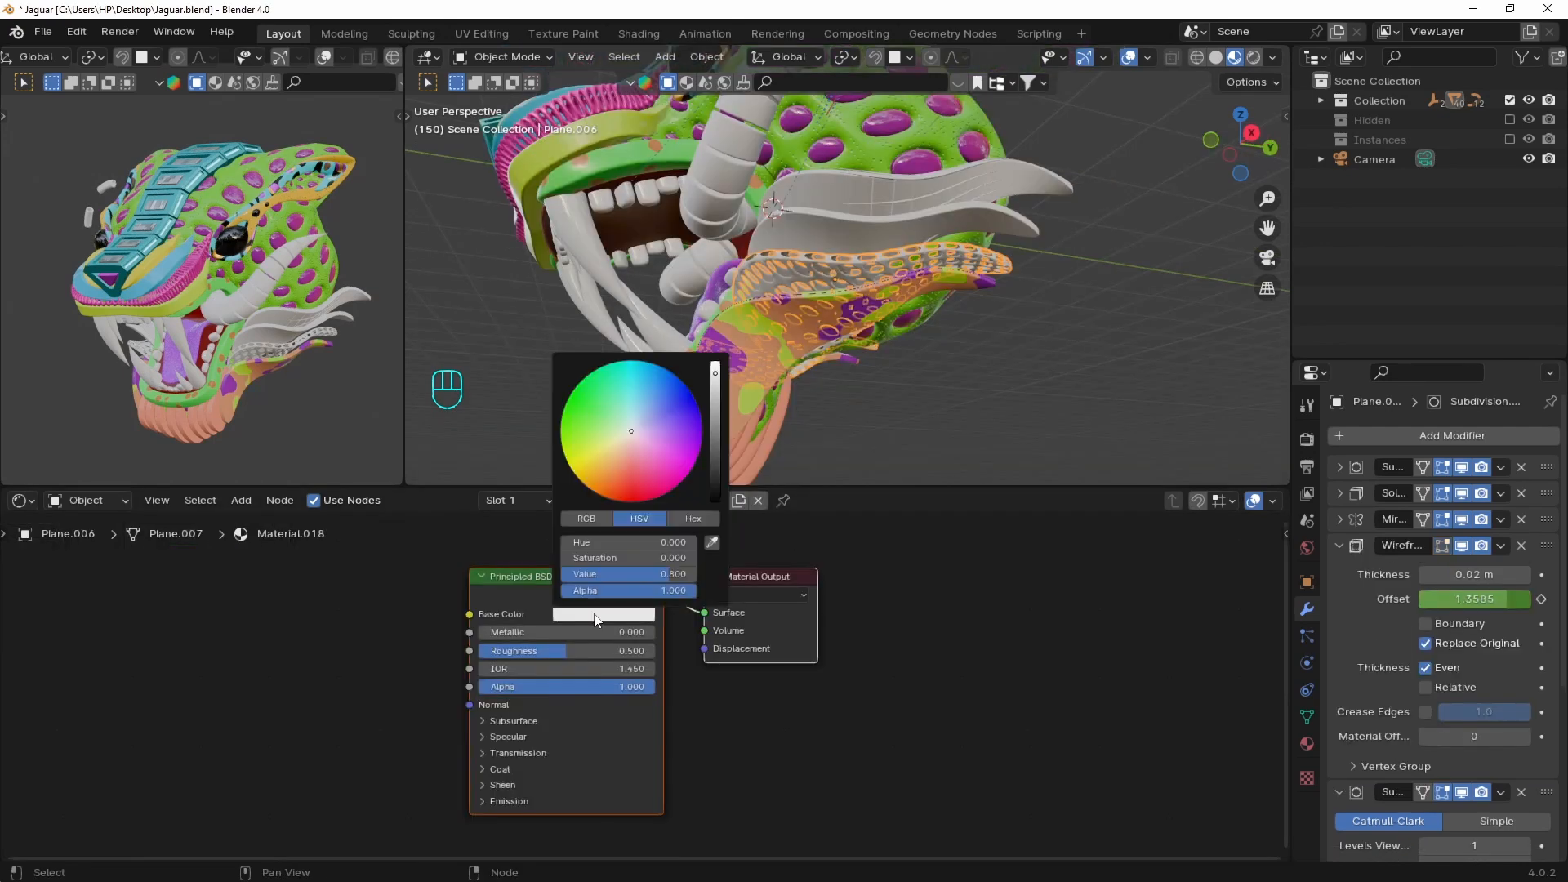
click(604, 613)
click(569, 466)
drag(570, 467, 568, 461)
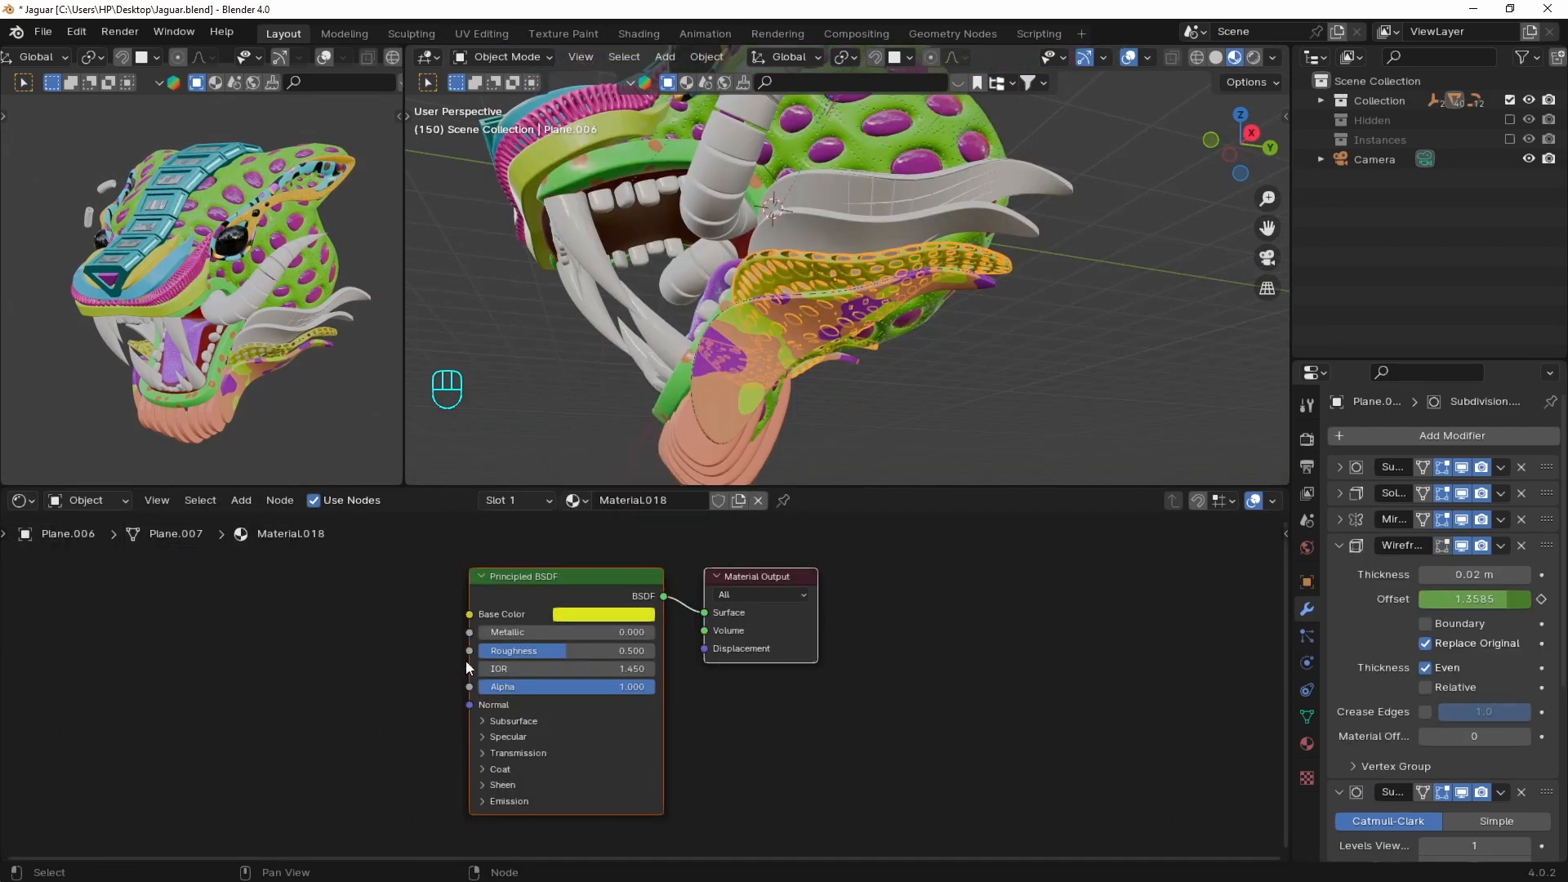
drag(500, 632, 663, 632)
Link the lowest flap's material to the smooth flap above the perforated one and make it a single-user copy
middle_drag(817, 338, 885, 209)
click(850, 341)
key(ctrl+l)
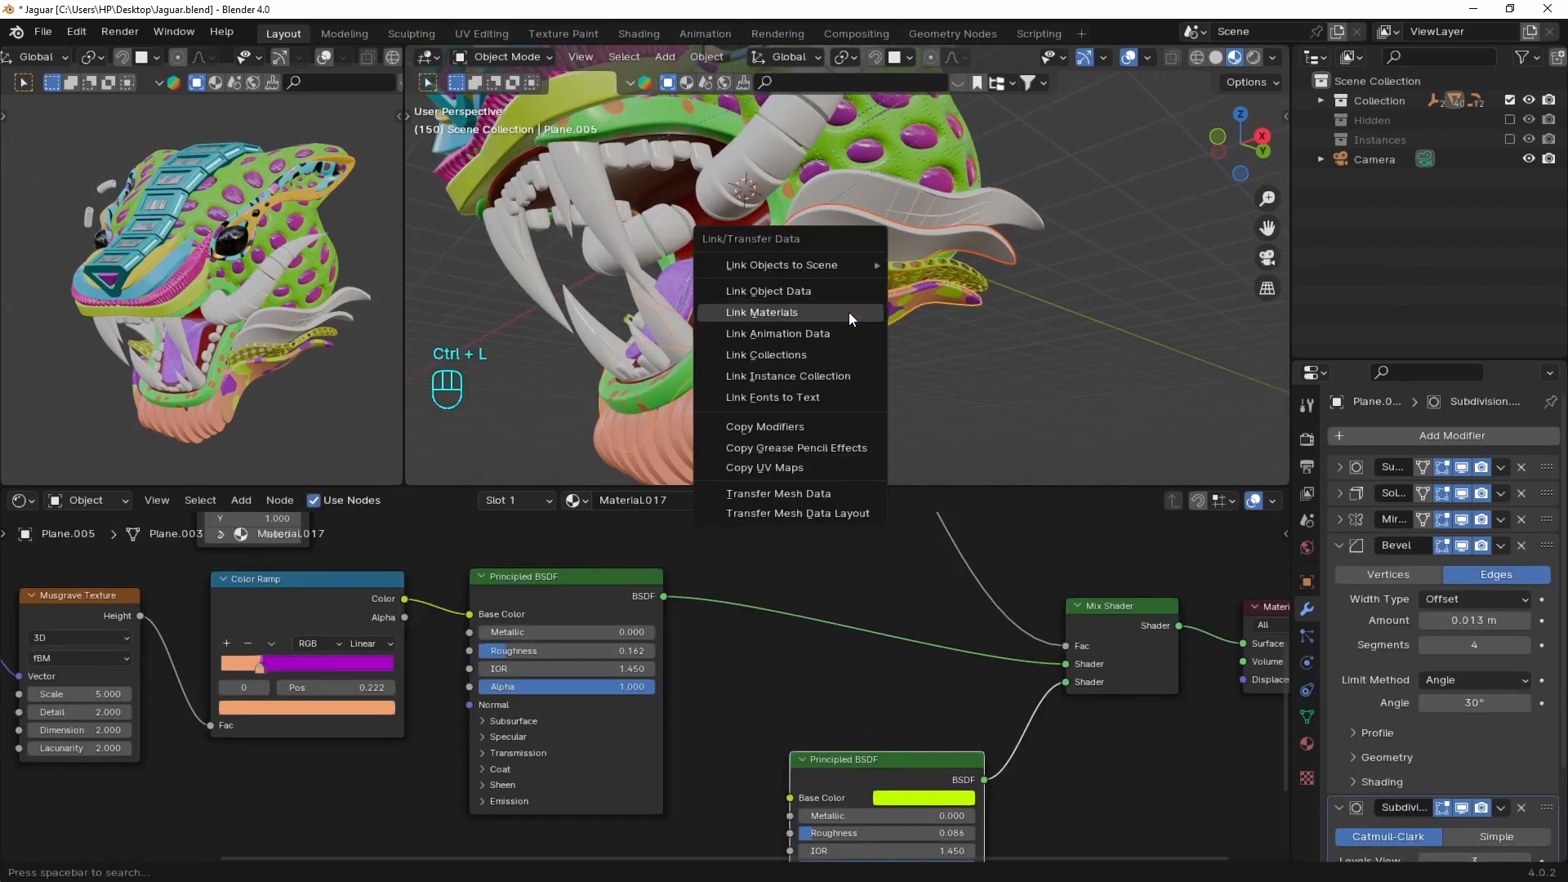
click(849, 312)
click(753, 500)
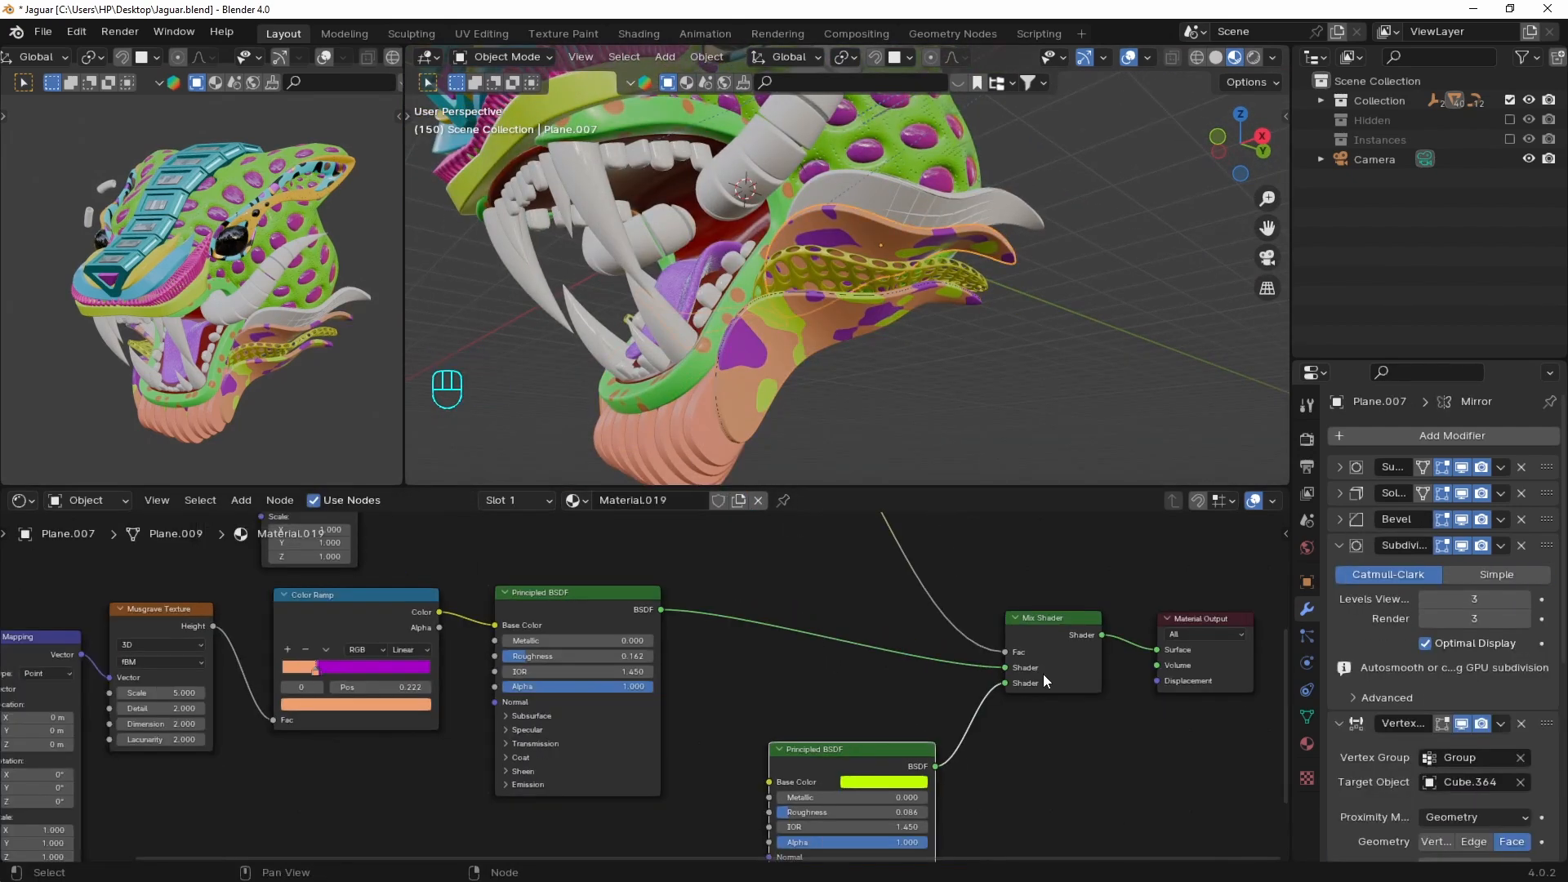
middle_drag(1042, 674, 874, 674)
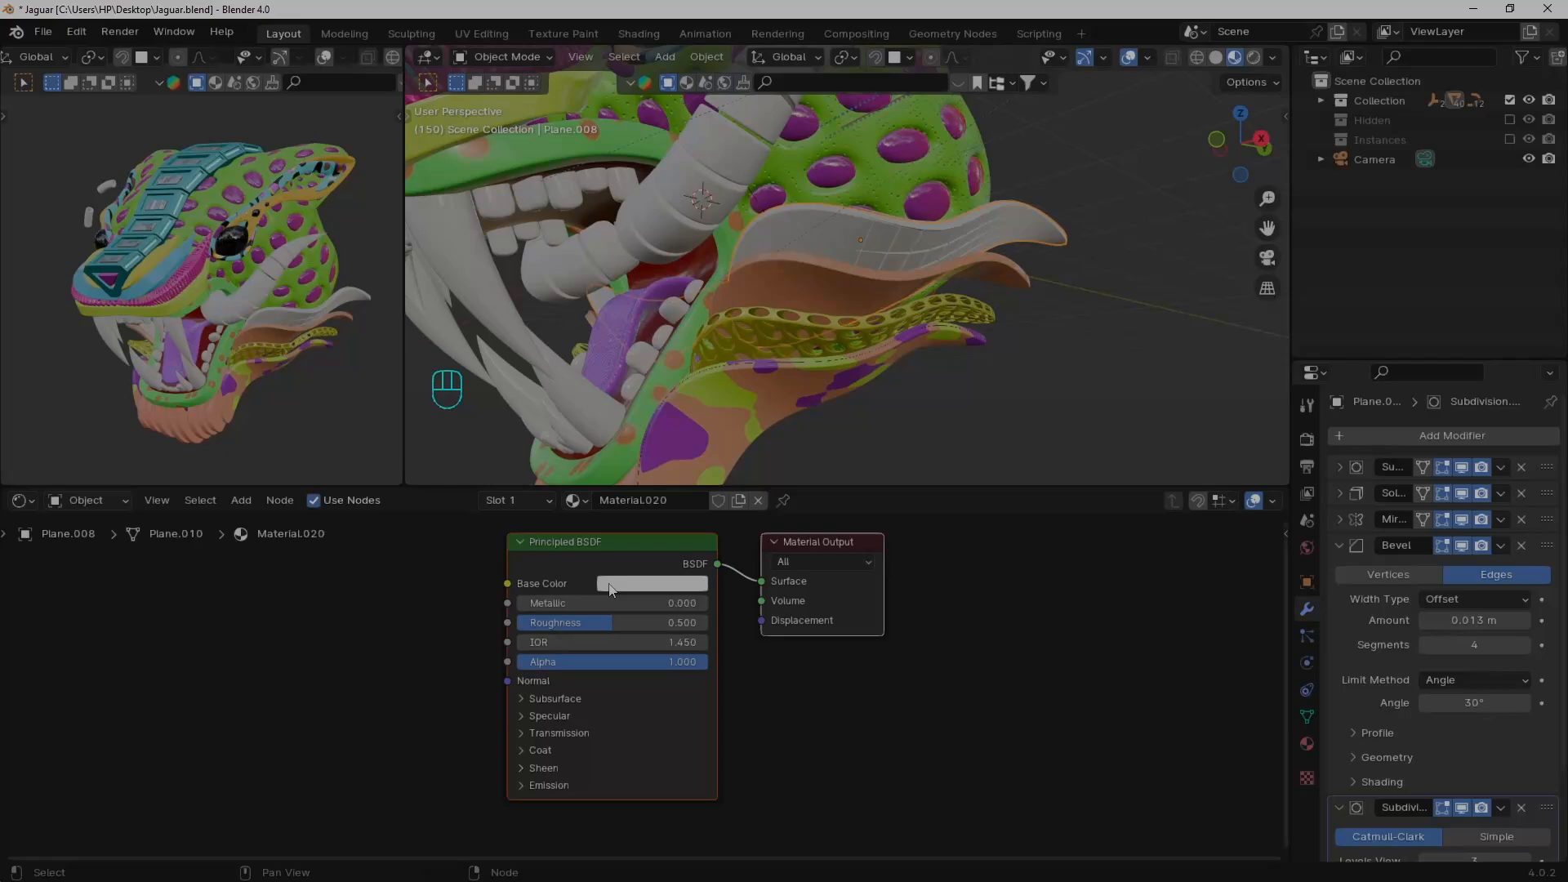
Give the uppermost flap's material a lime green base color and set its Subsurface Weight to 1
click(609, 585)
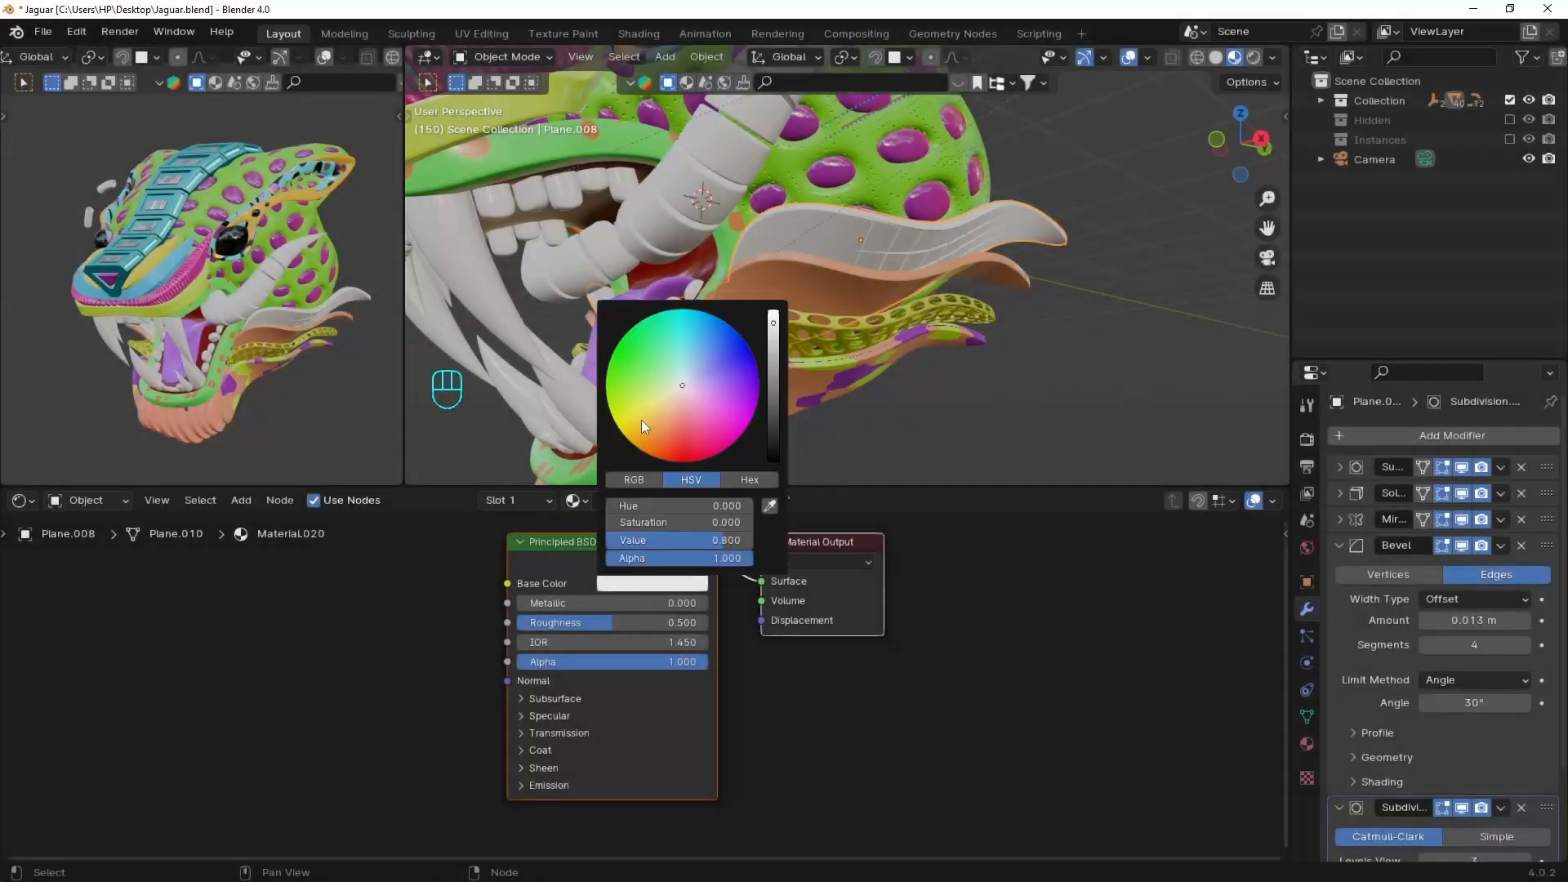
drag(638, 419, 622, 397)
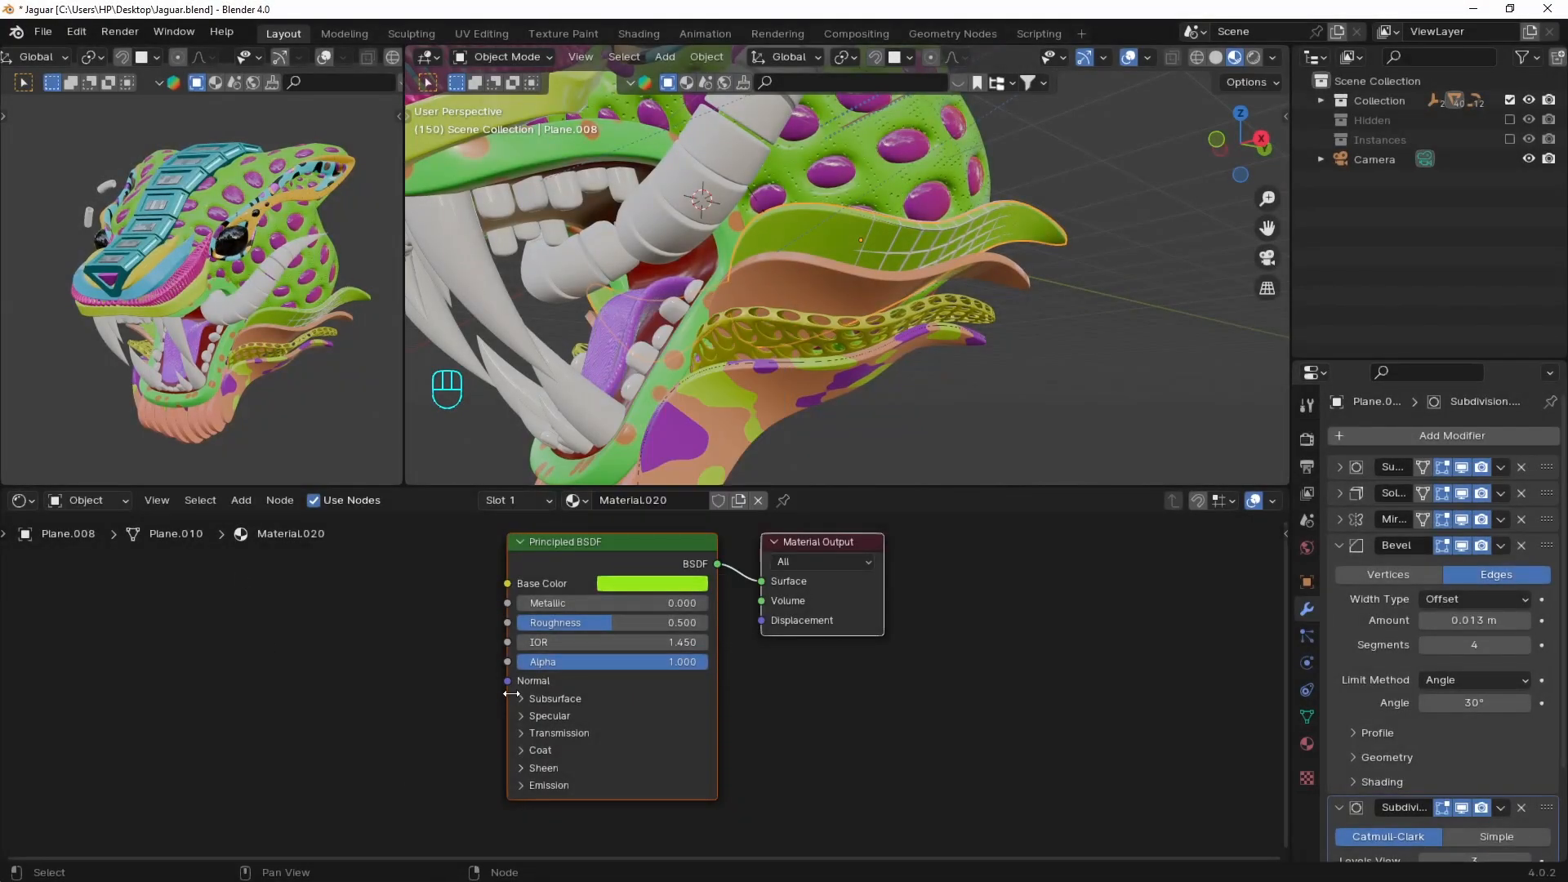
click(548, 699)
scroll(569, 845, down, 2)
middle_drag(569, 841, 563, 666)
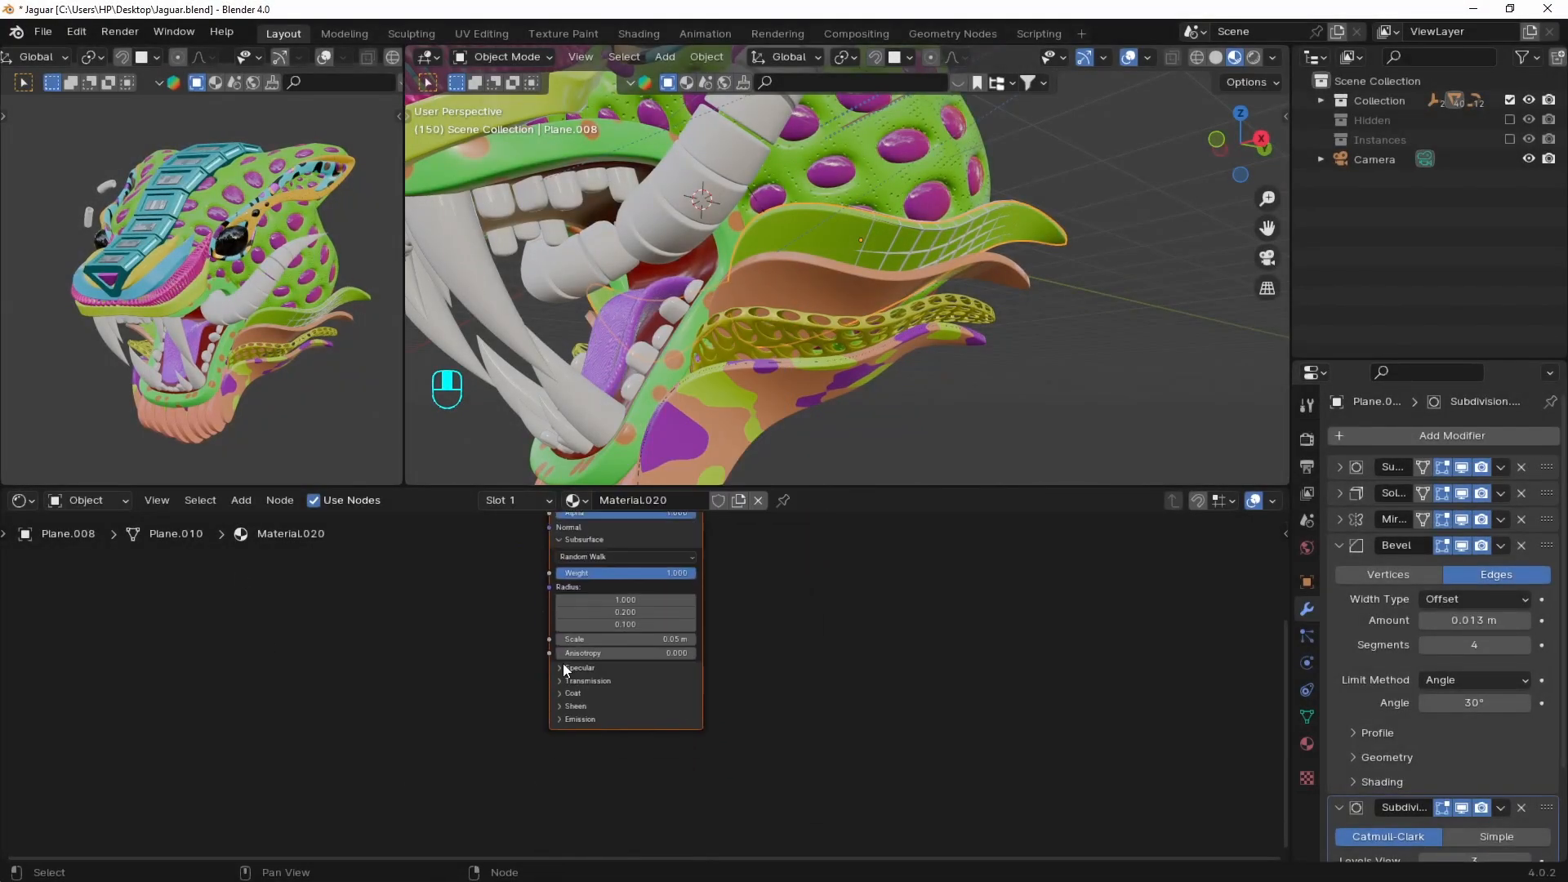
Set the uppermost flap material's Coat Weight to 1 and its Roughness to 0.263
scroll(559, 671, up, 3)
click(541, 694)
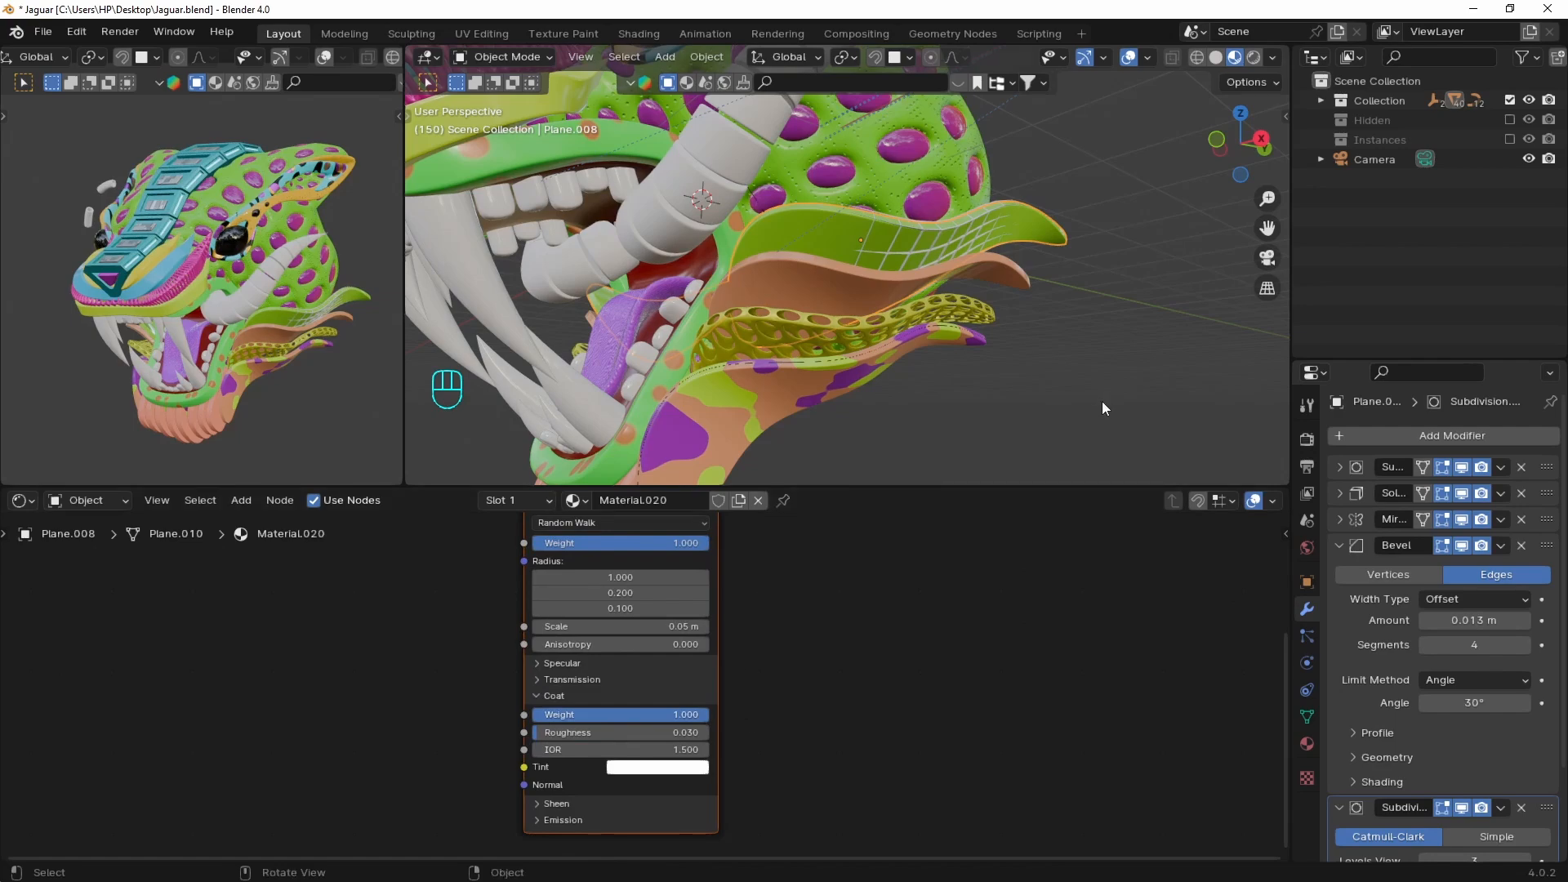
middle_drag(1102, 407, 836, 301)
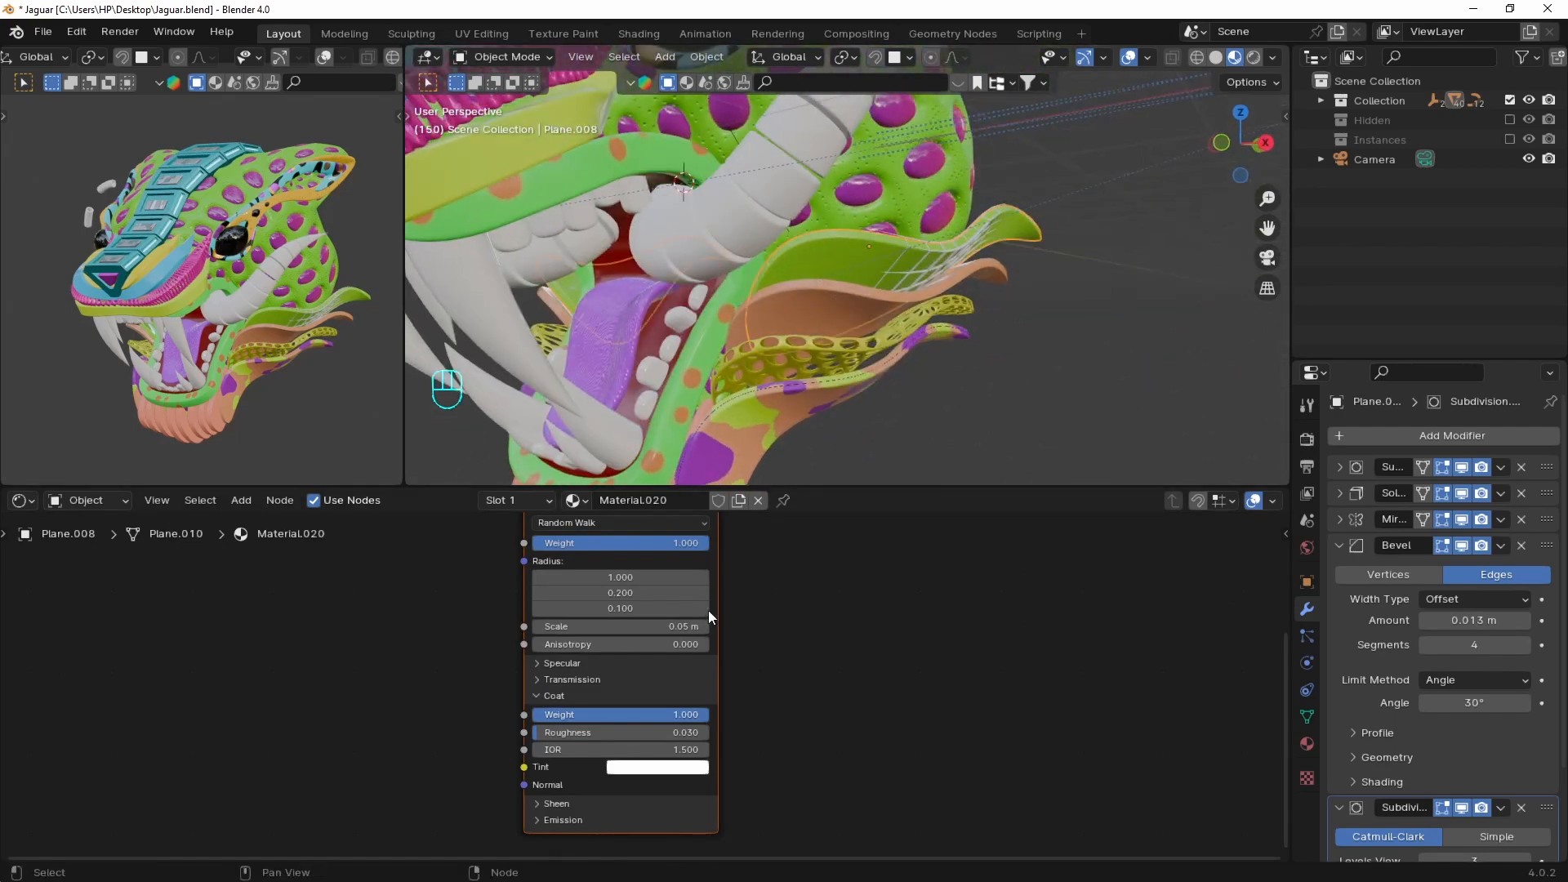
middle_drag(709, 618, 749, 704)
scroll(697, 617, up, 3)
middle_drag(704, 539, 718, 671)
drag(694, 622, 623, 633)
middle_drag(914, 408, 983, 351)
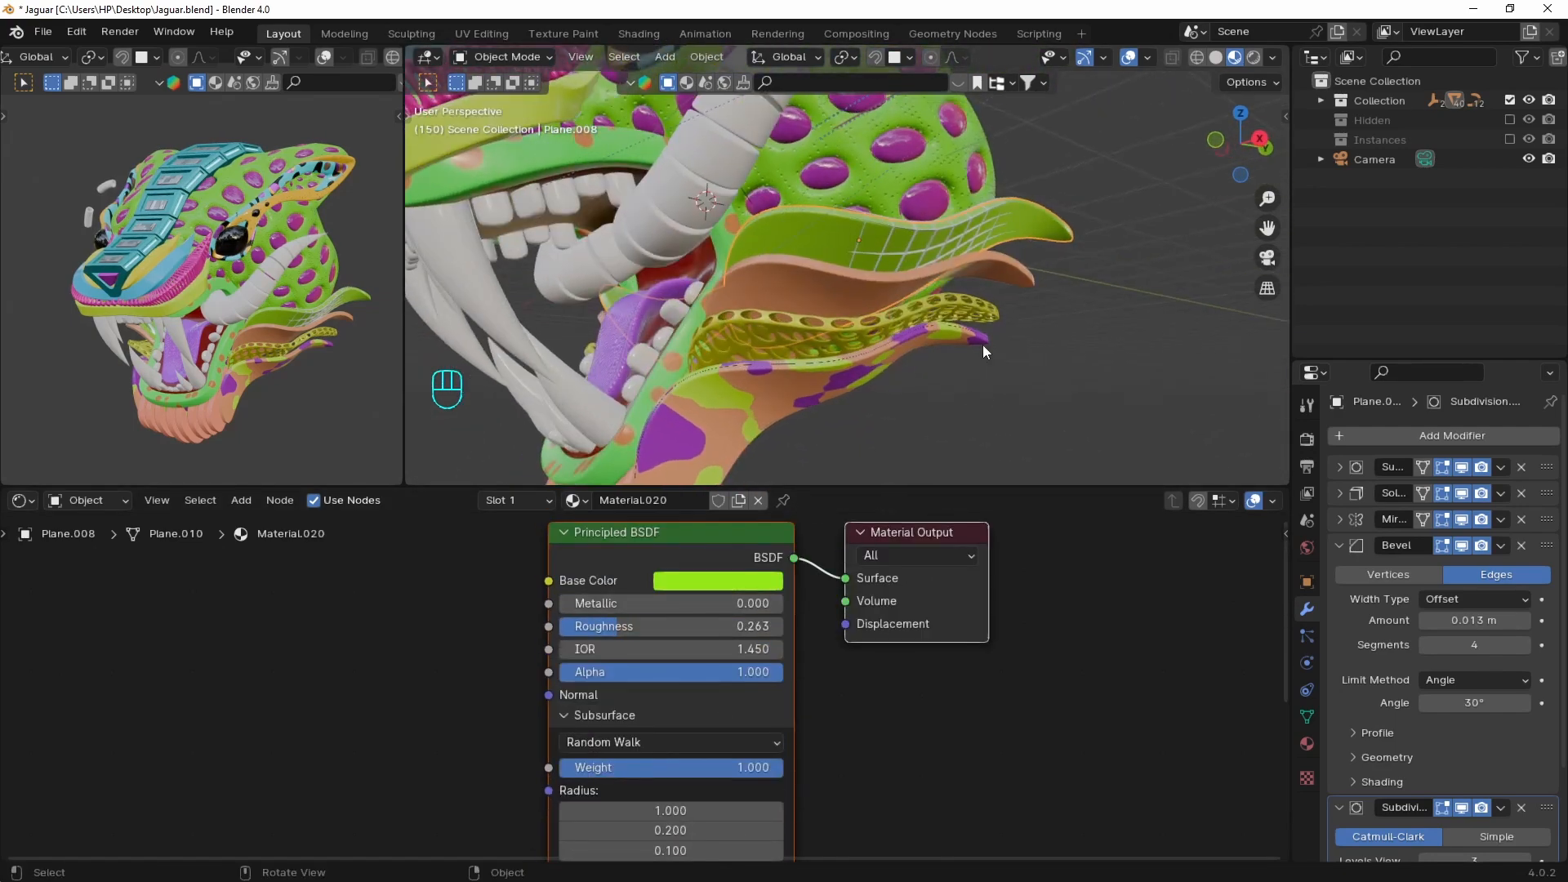
Create a material for the wire grid on the uppermost flap, replacing its Principled BSDF with an Emission node connected to Surface
click(933, 247)
middle_drag(932, 247, 905, 426)
click(702, 501)
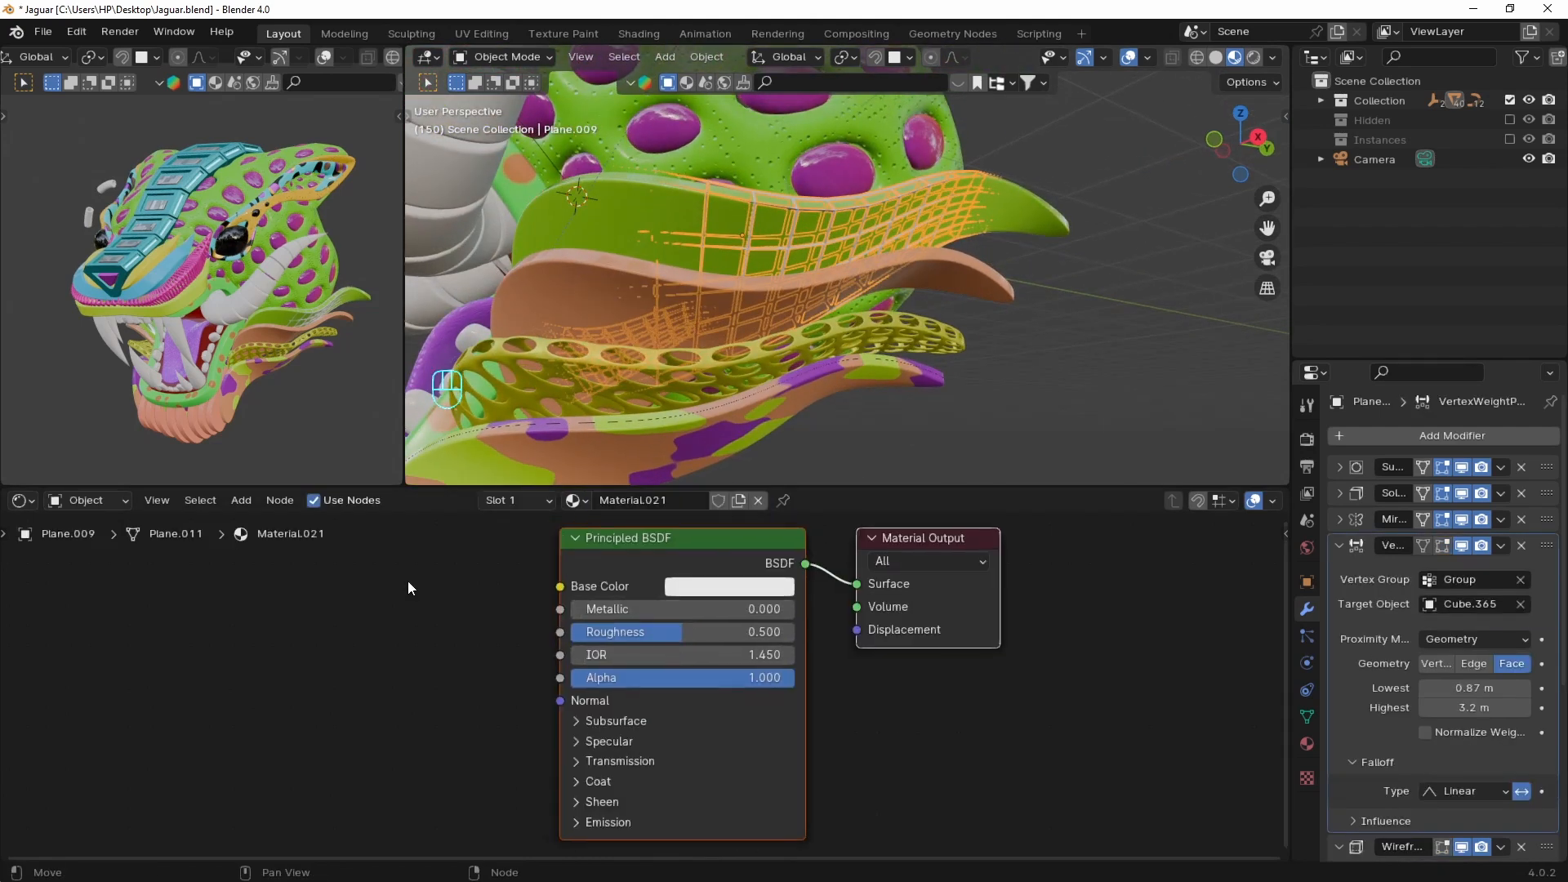
key(x)
key(shift+a)
text(emi)
key(Return)
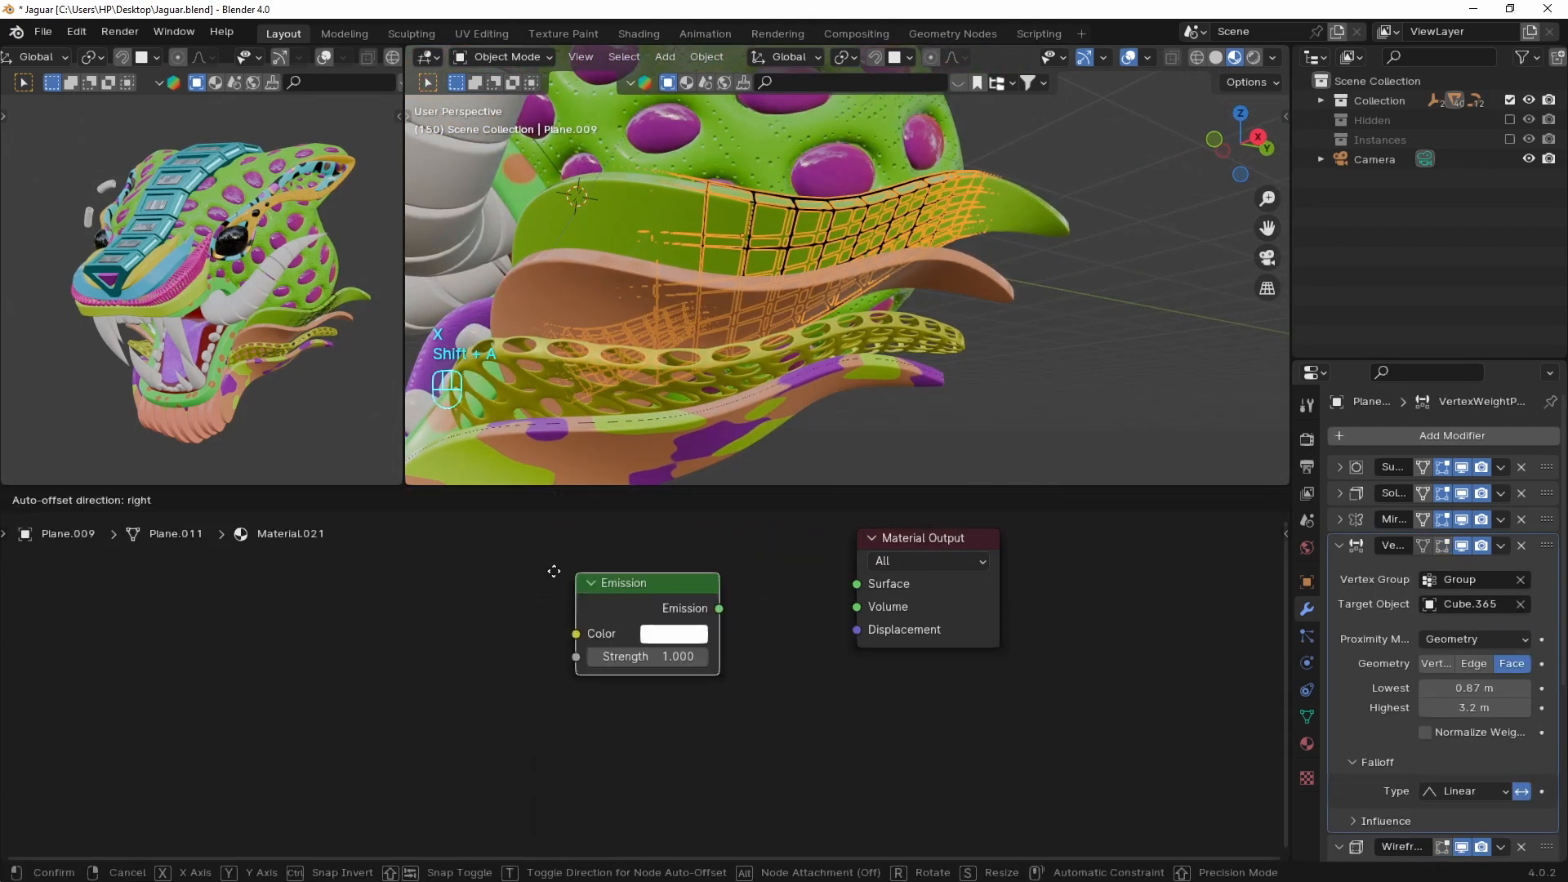
click(582, 611)
drag(685, 609, 857, 584)
Give the wire grid's Emission node a bright purple color and adjust its Strength
drag(586, 647, 653, 646)
click(641, 633)
mouse_move(777, 464)
mouse_down()
mouse_move(783, 383)
mouse_move(790, 432)
mouse_move(795, 415)
mouse_up()
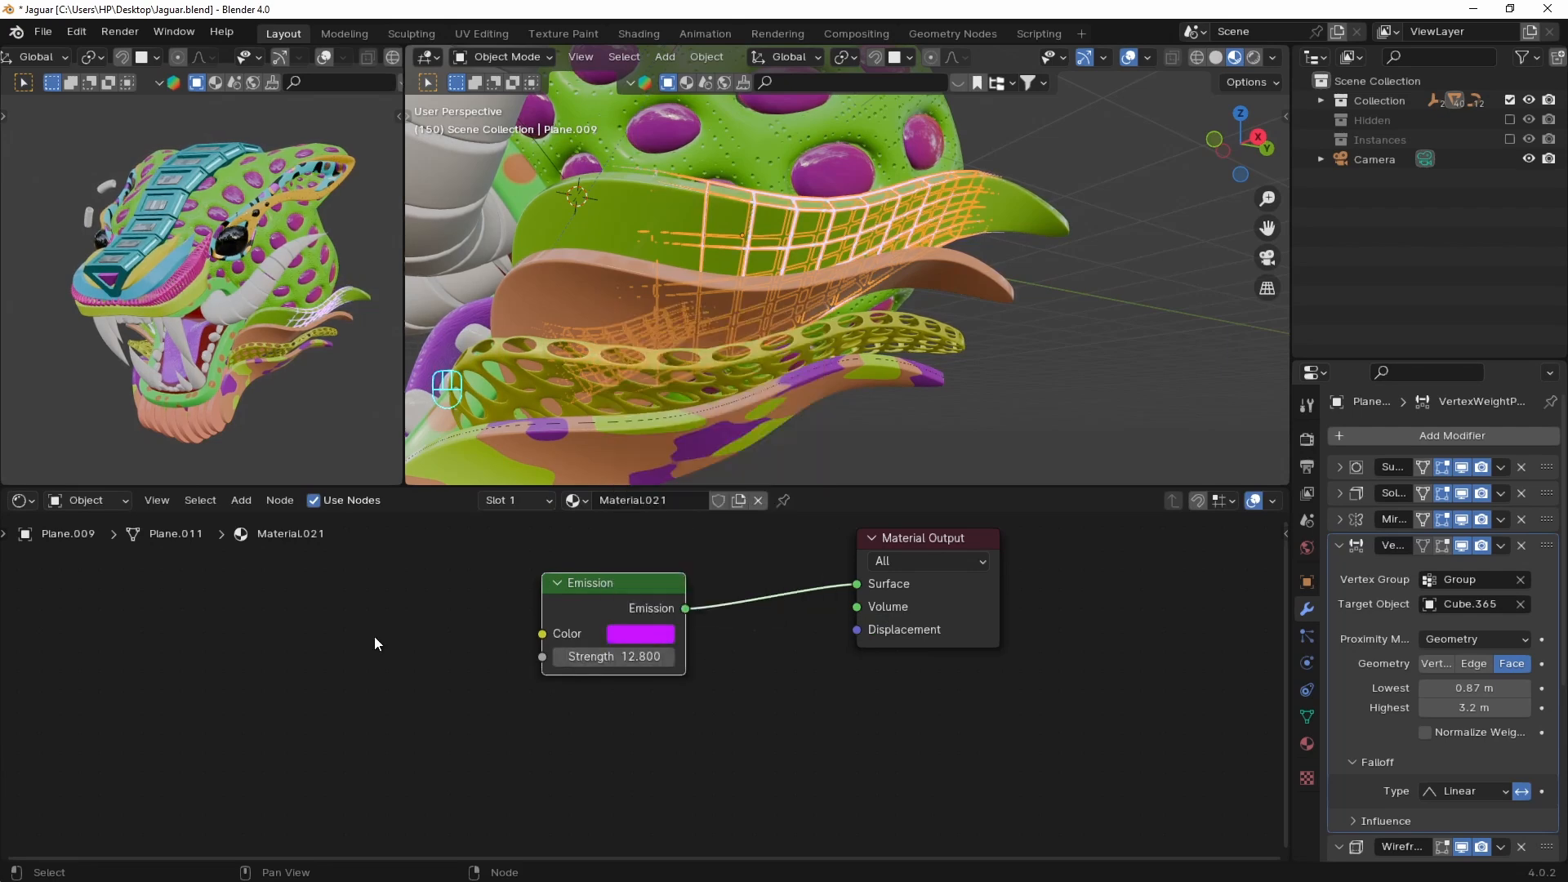
drag(614, 656, 571, 657)
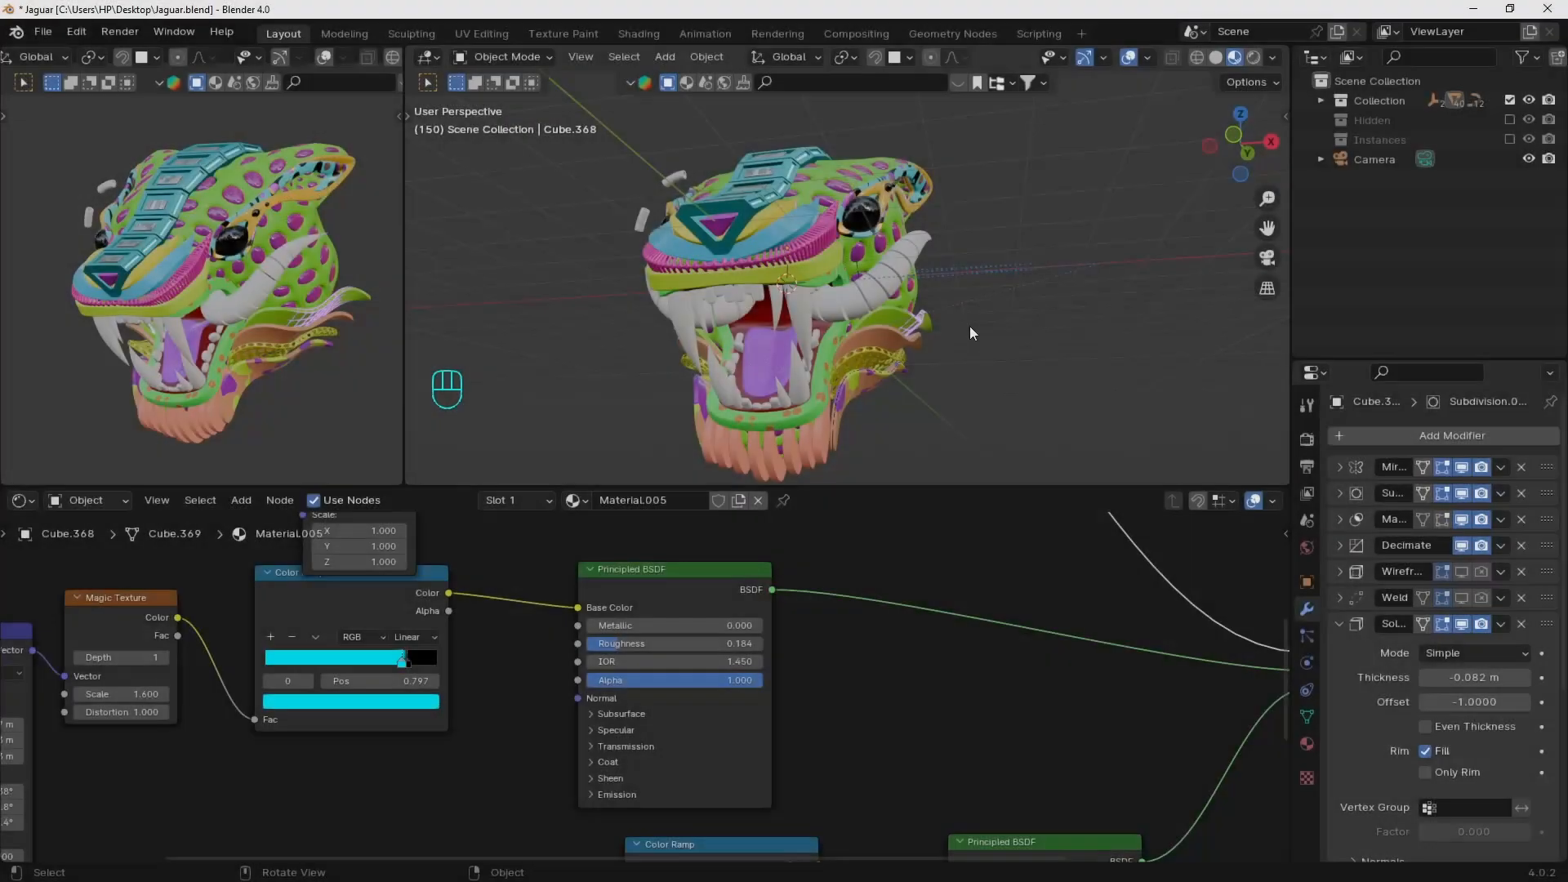
Select the segmented horn on the cheek, show its material settings and open its mesh in Edit Mode
middle_drag(1070, 306, 787, 327)
click(850, 277)
scroll(849, 282, up, 1)
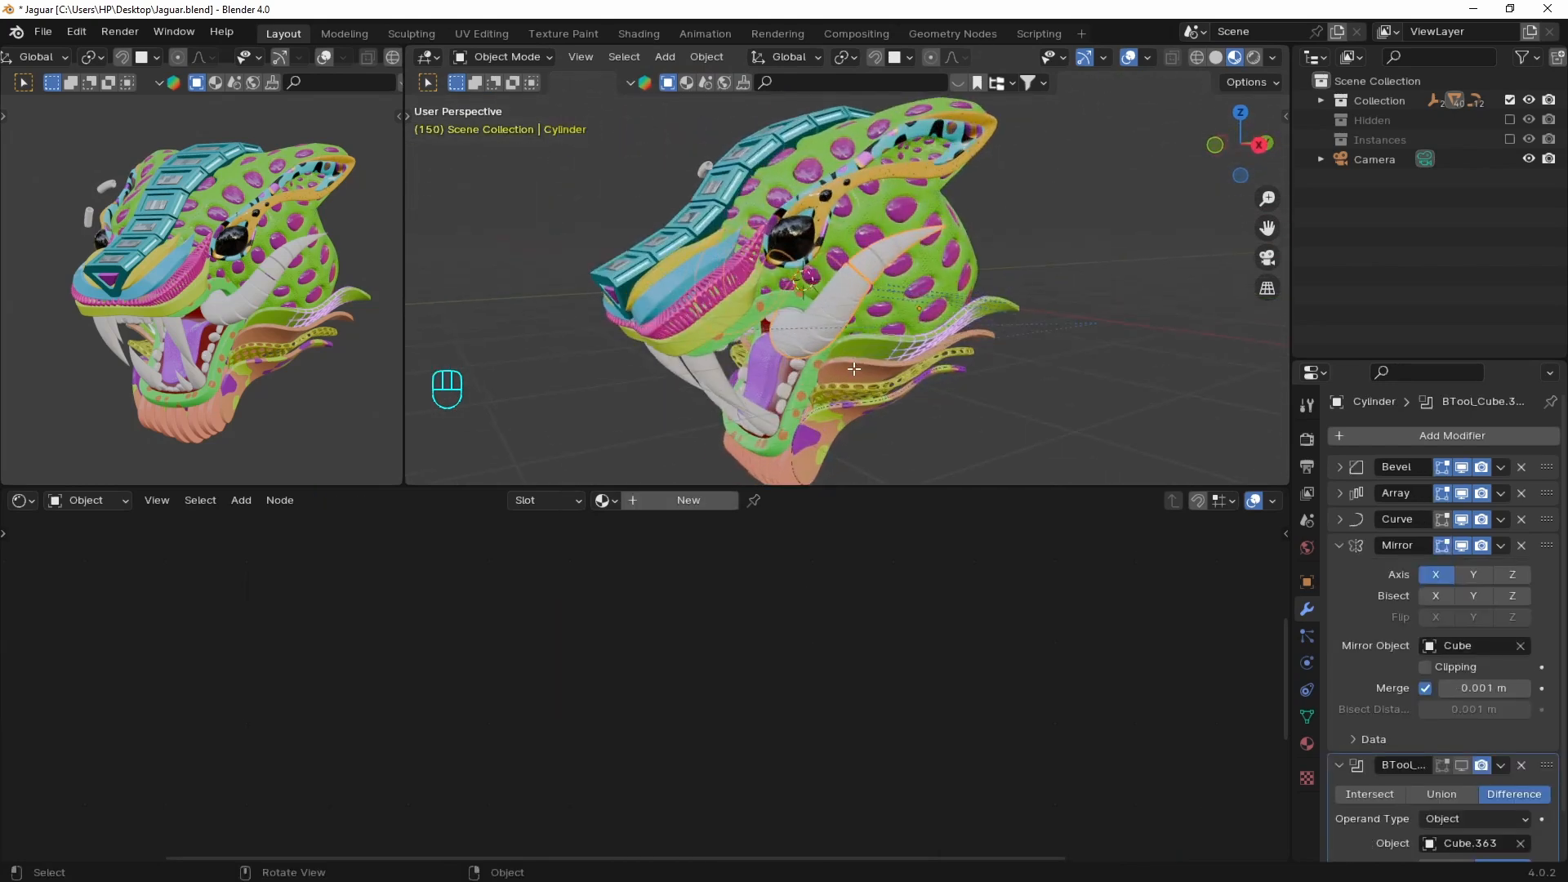
key(Tab)
middle_drag(853, 365, 998, 280)
key(Tab)
middle_drag(929, 330, 836, 338)
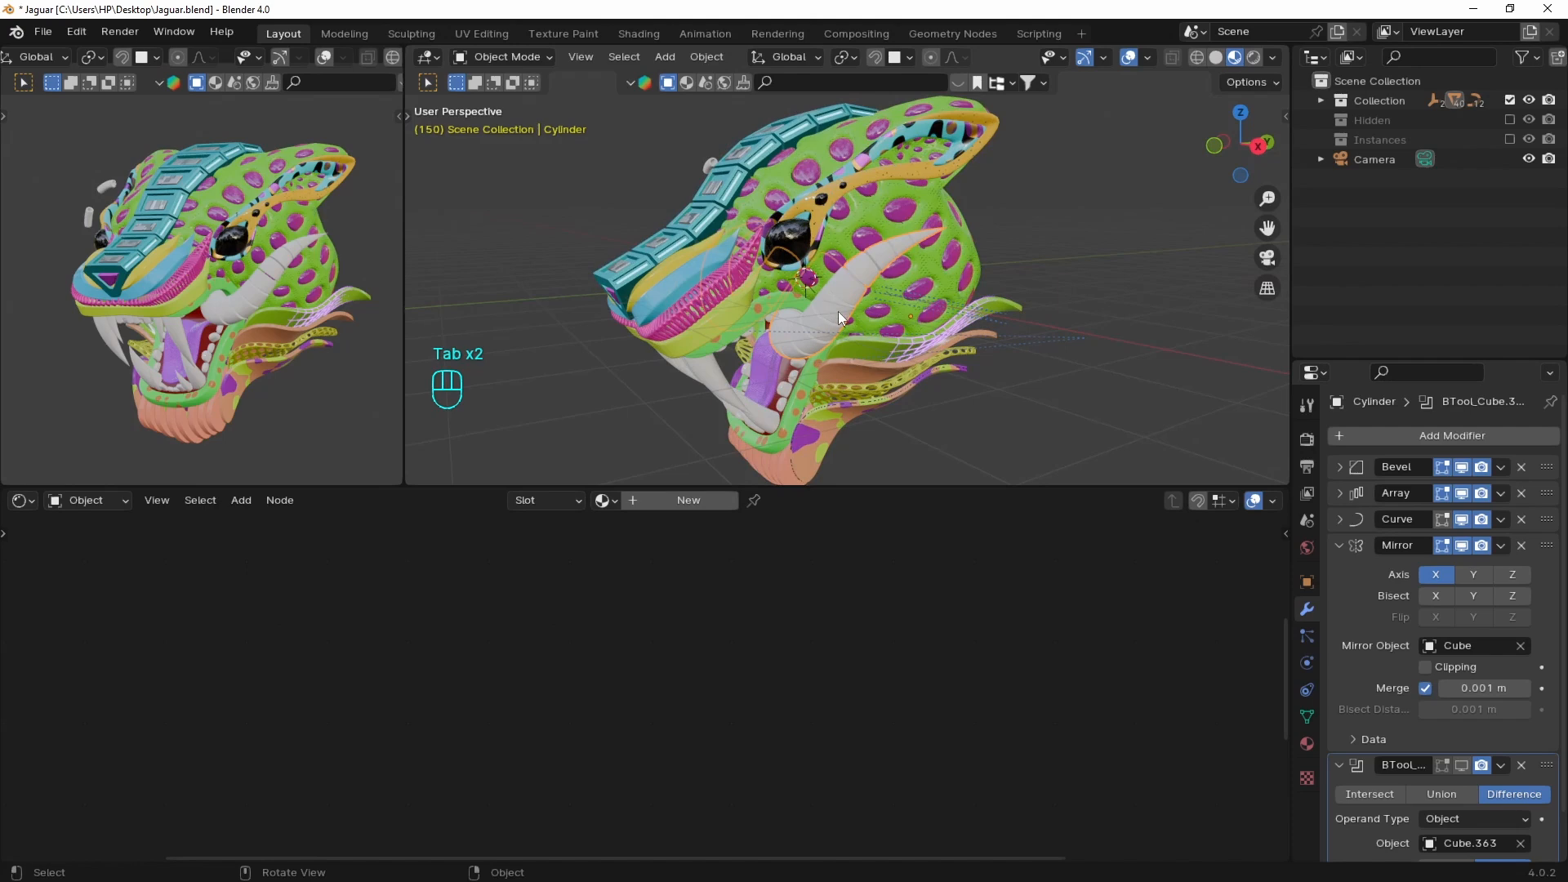
click(1307, 744)
middle_drag(979, 315, 746, 242)
key(Tab)
Duplicate the horn's base cylinder about 0.3 m along global X and repeat the duplication for a row of three segments
scroll(946, 382, up, 4)
scroll(792, 118, up, 3)
shift+middle_drag(945, 381, 764, 154)
scroll(763, 153, up, 3)
key(d)
scroll(770, 220, down, 2)
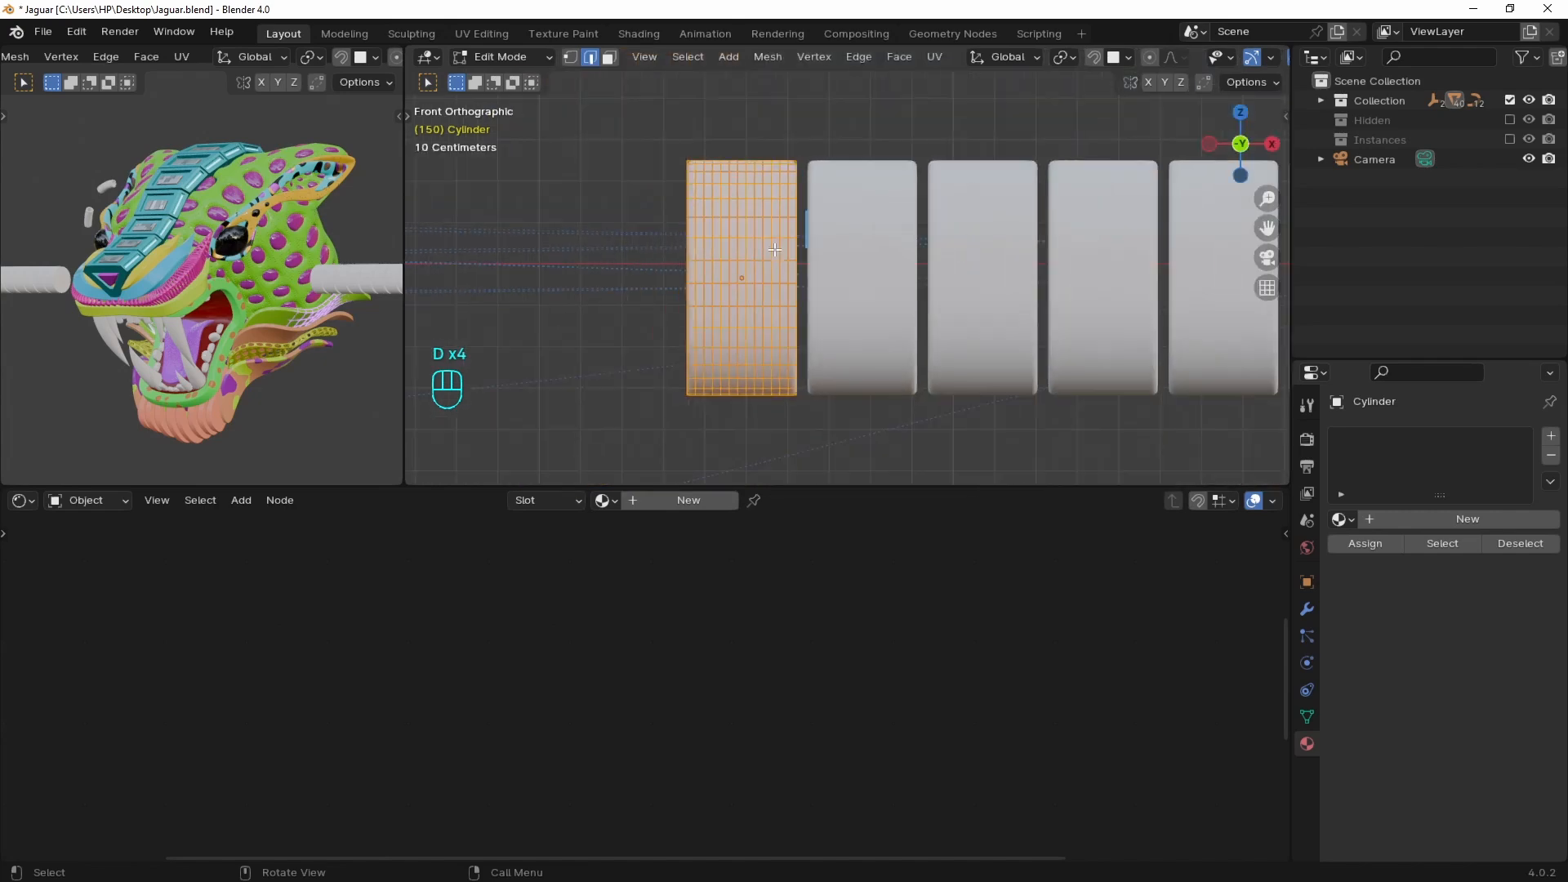
scroll(770, 220, up, 1)
key(shift+d)
key(x)
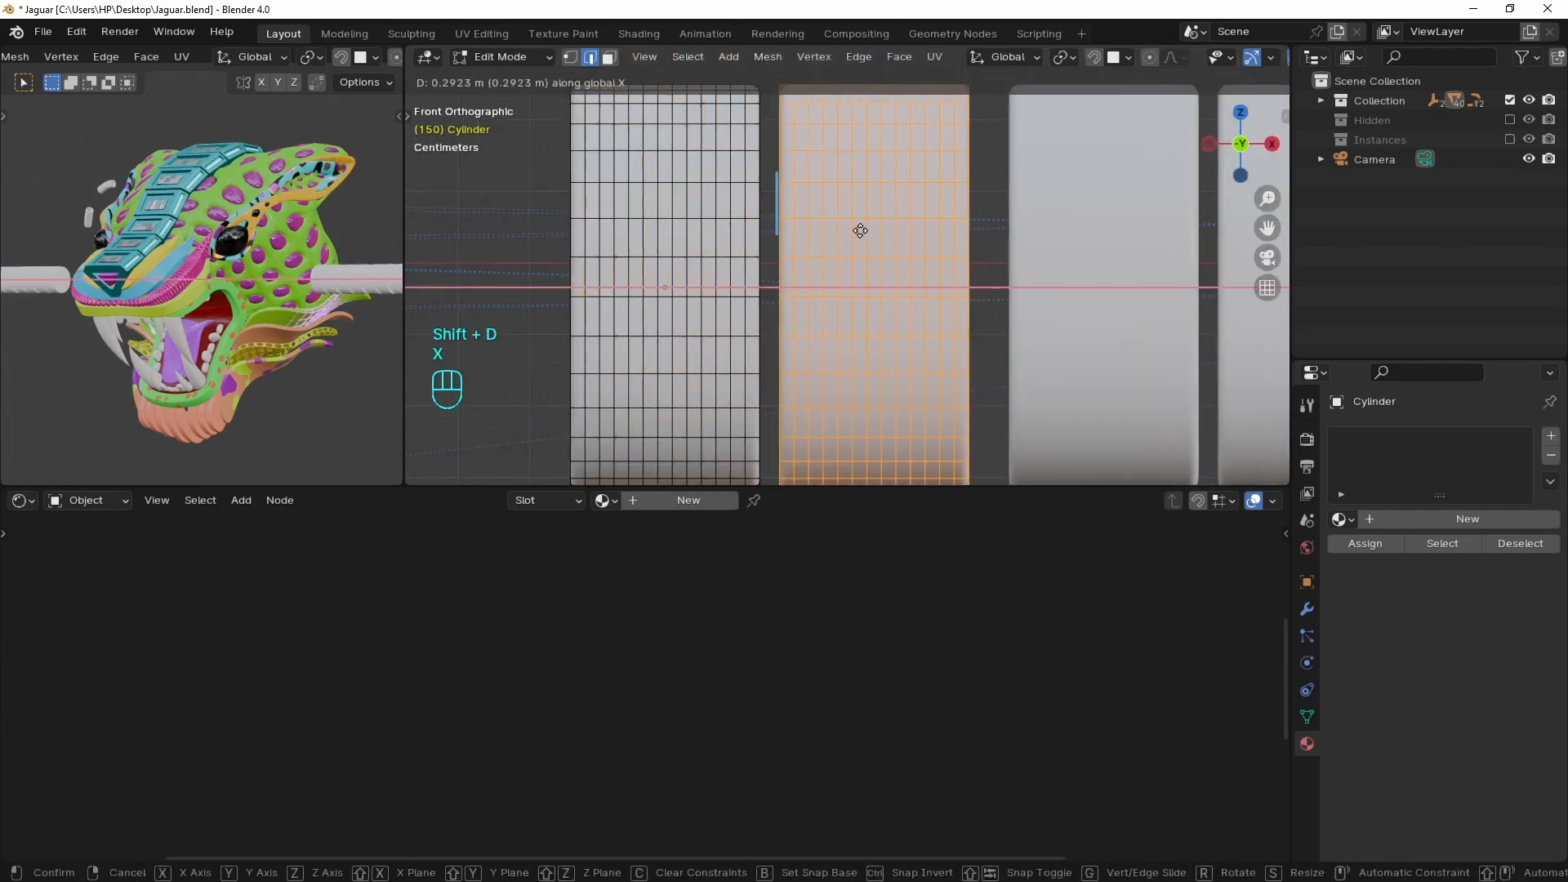
click(865, 232)
scroll(888, 265, down, 2)
key(shift+r)
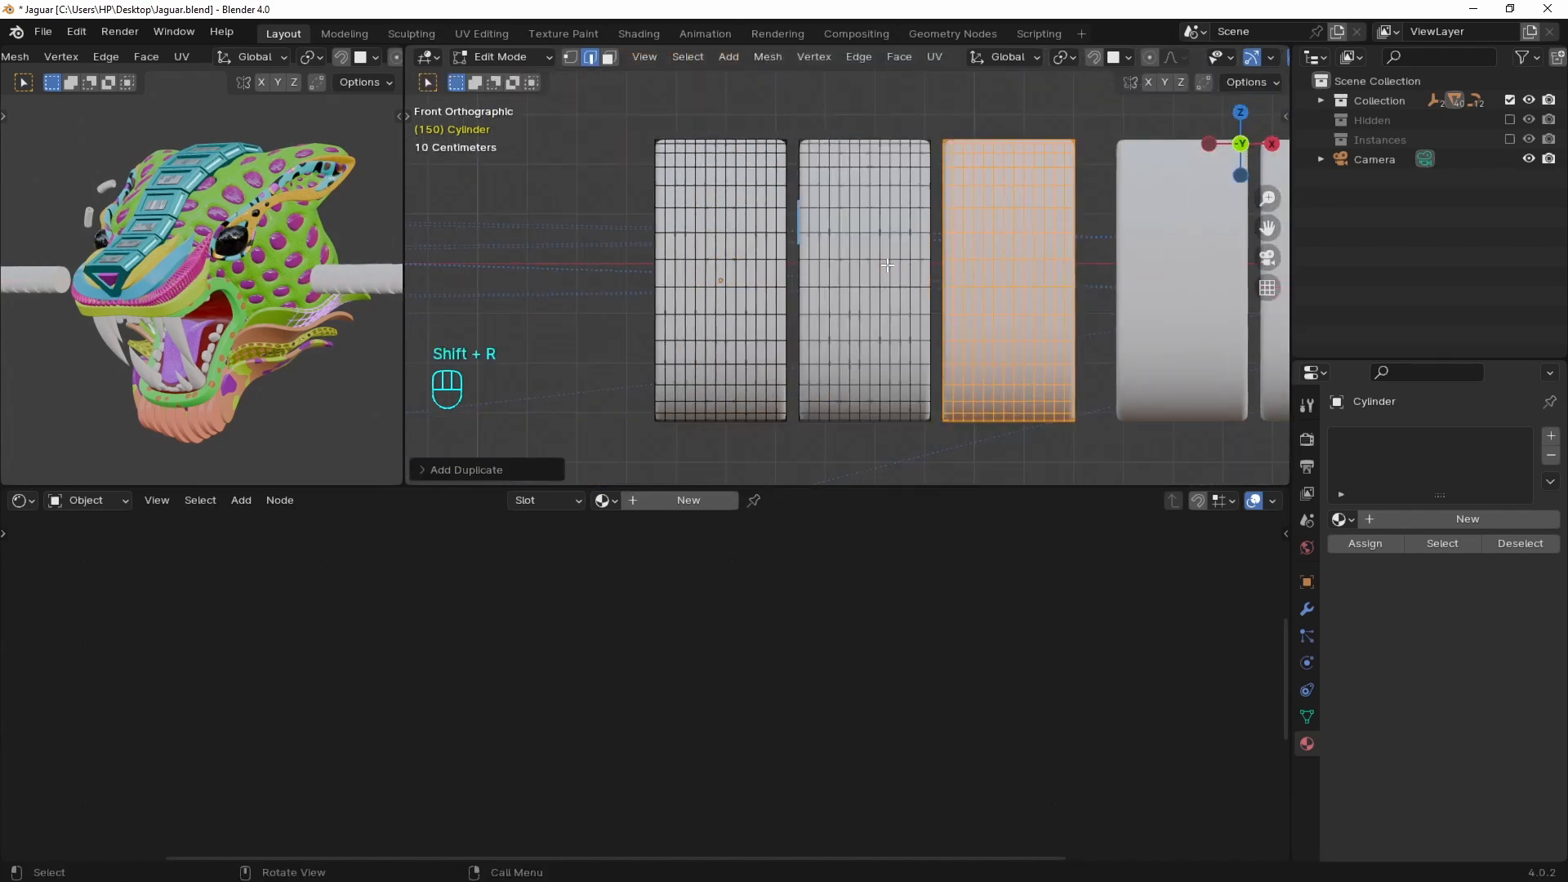
scroll(960, 323, down, 3)
key(Tab)
key(Tab)
scroll(911, 299, up, 2)
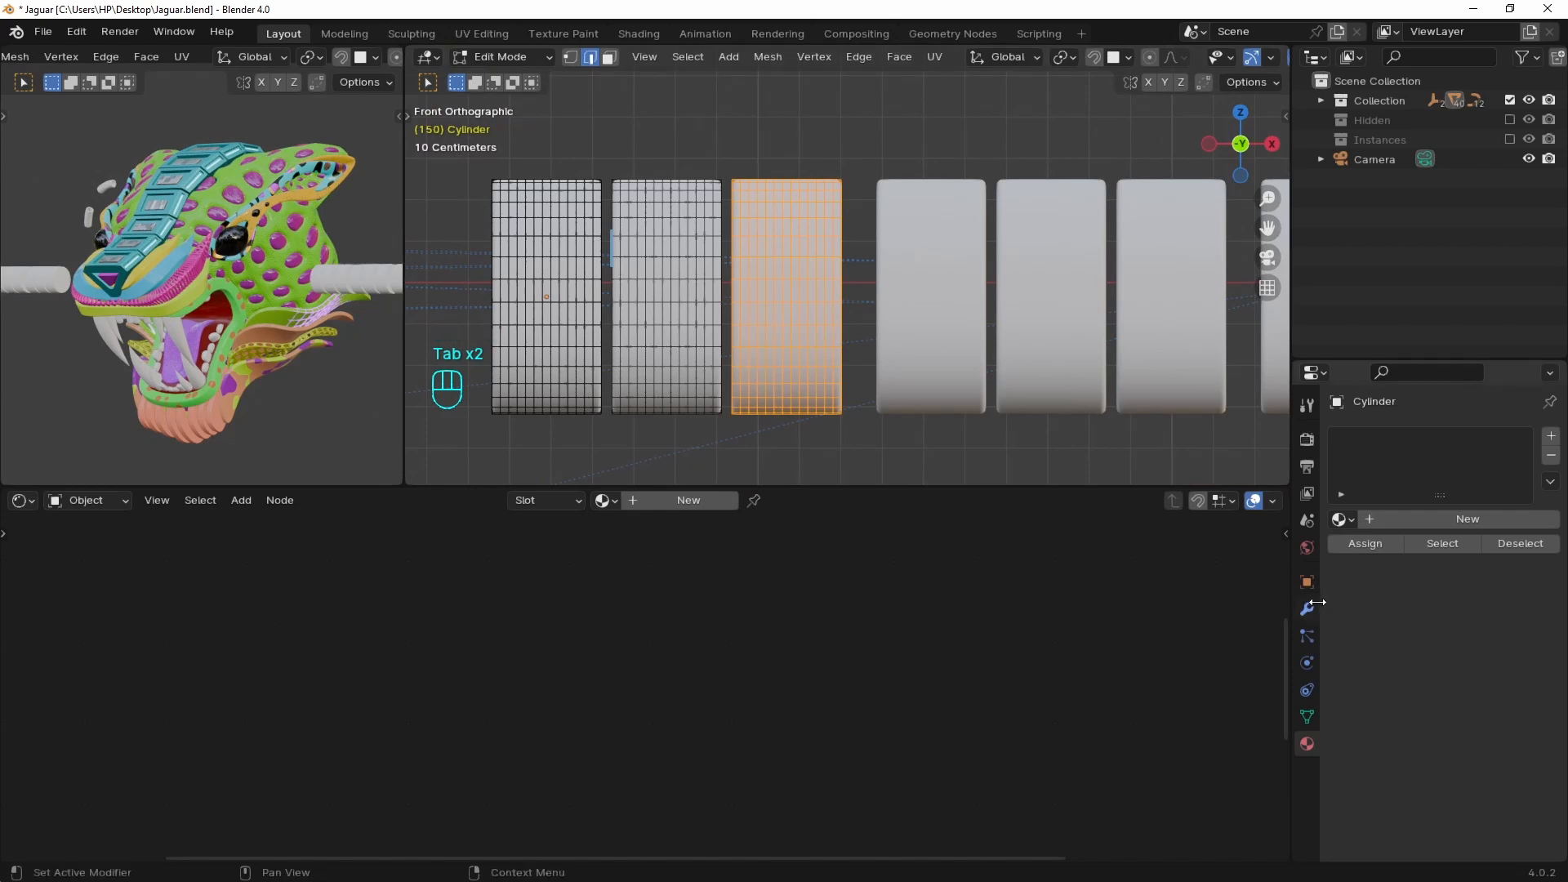
Set the horn's Array modifier relative offset Factor X to 1.030
click(1308, 607)
click(1339, 492)
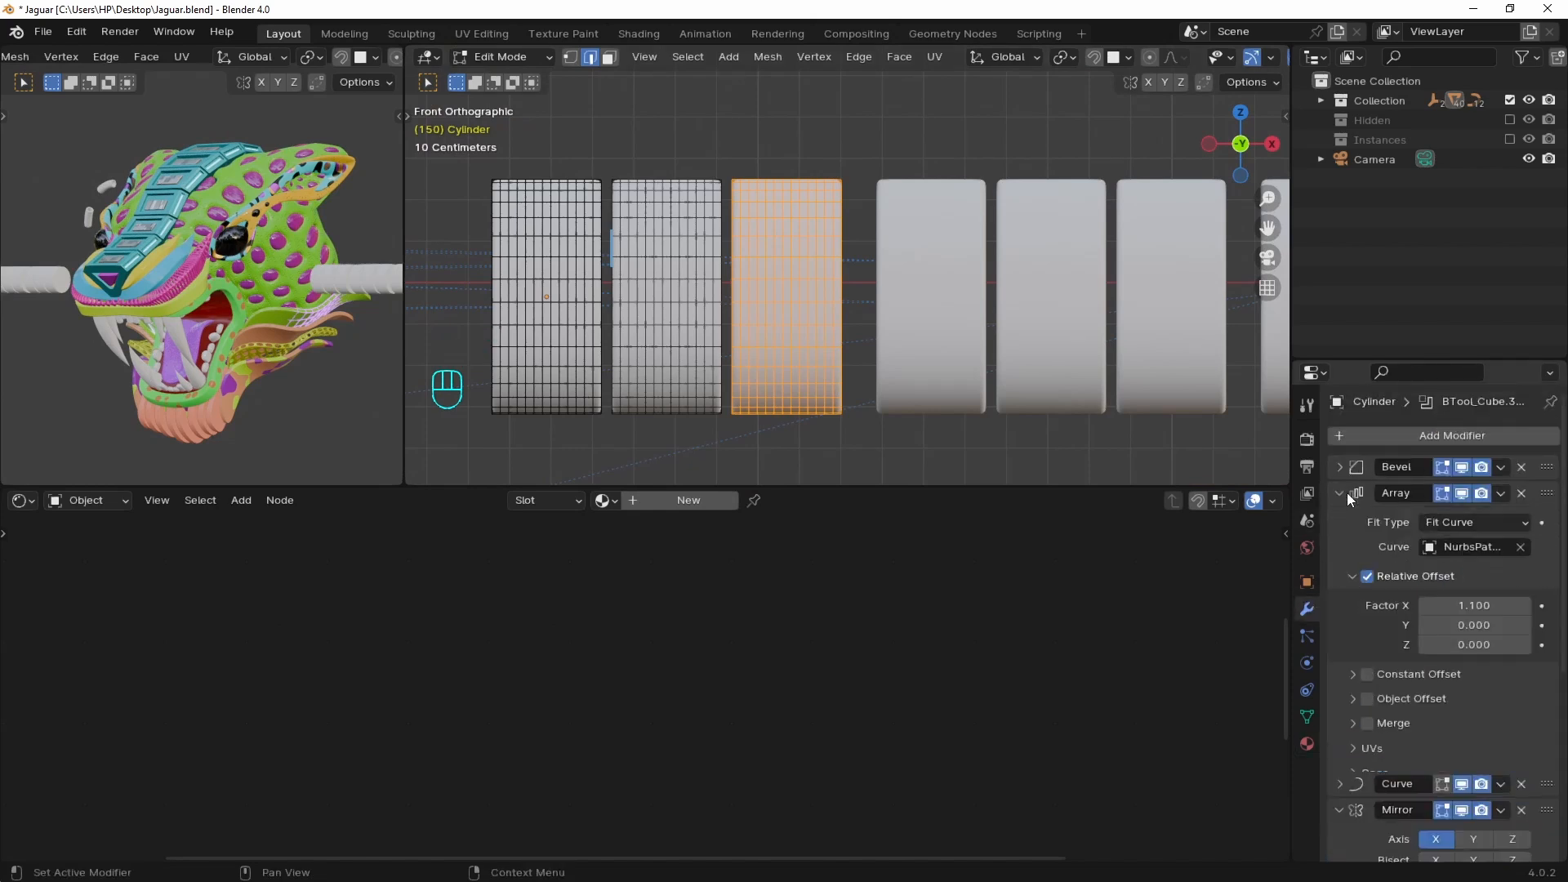
shift+drag(1474, 605, 1490, 605)
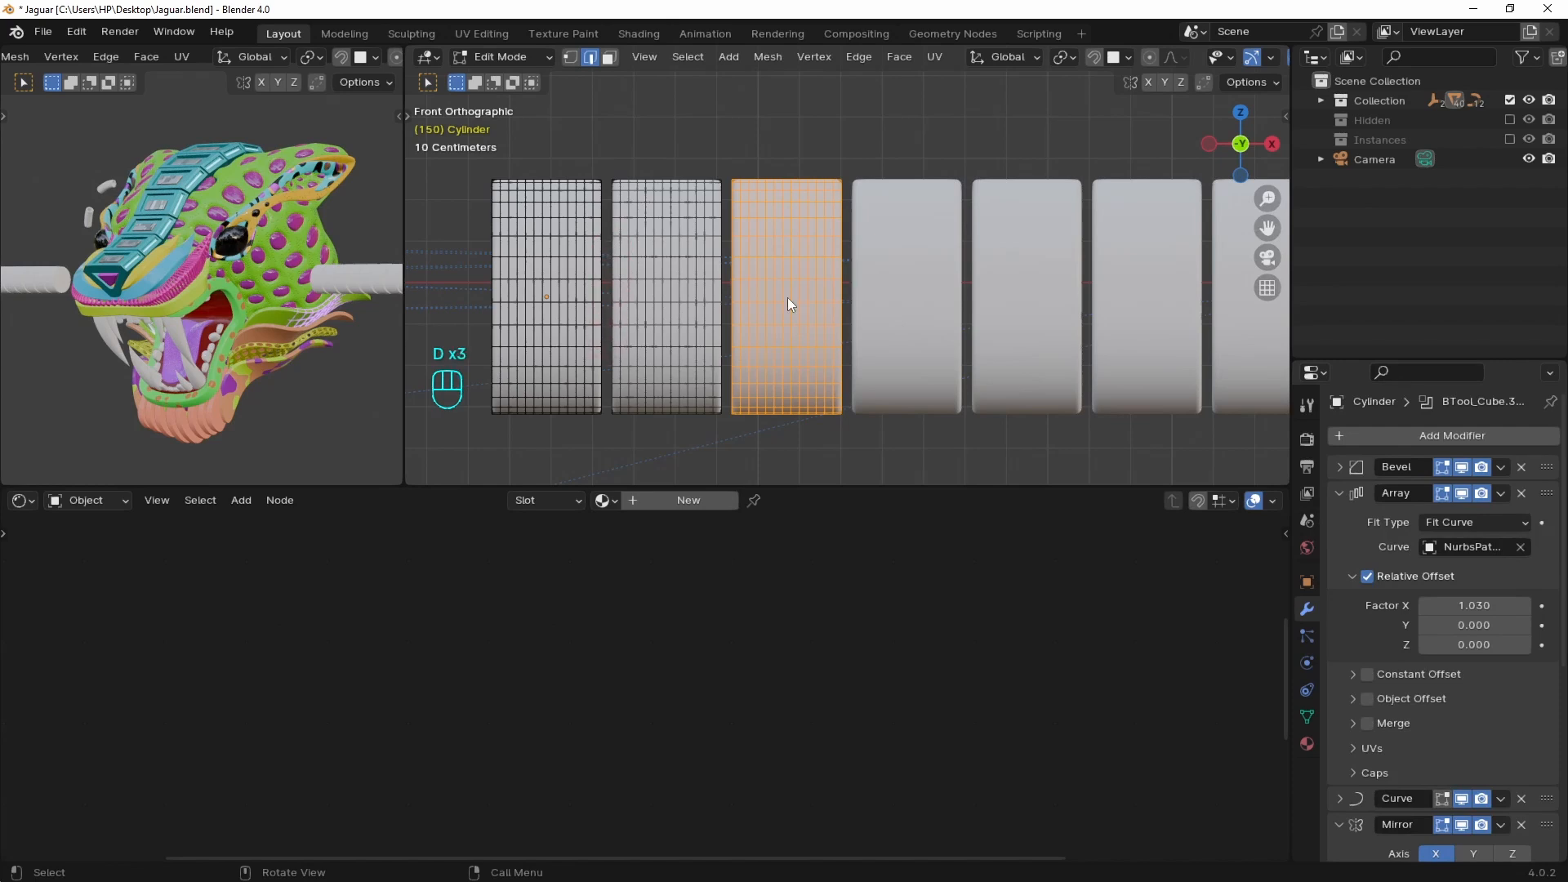
key(Tab)
key(Tab)
Add a new material to the horn with a bright yellow base color and a Roughness of 0.128
click(1306, 743)
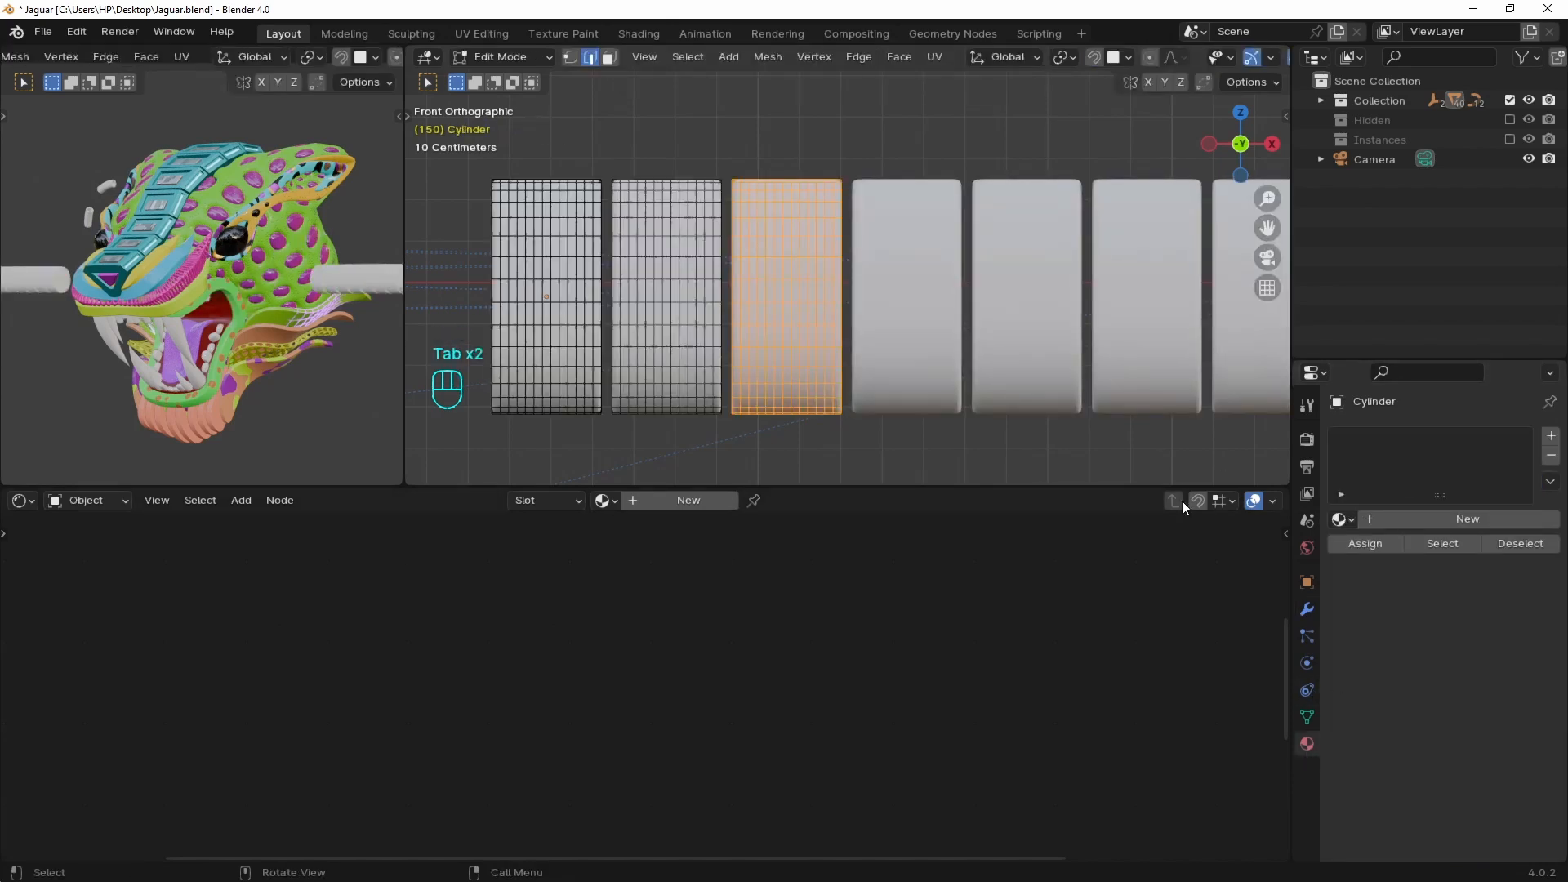
click(1551, 437)
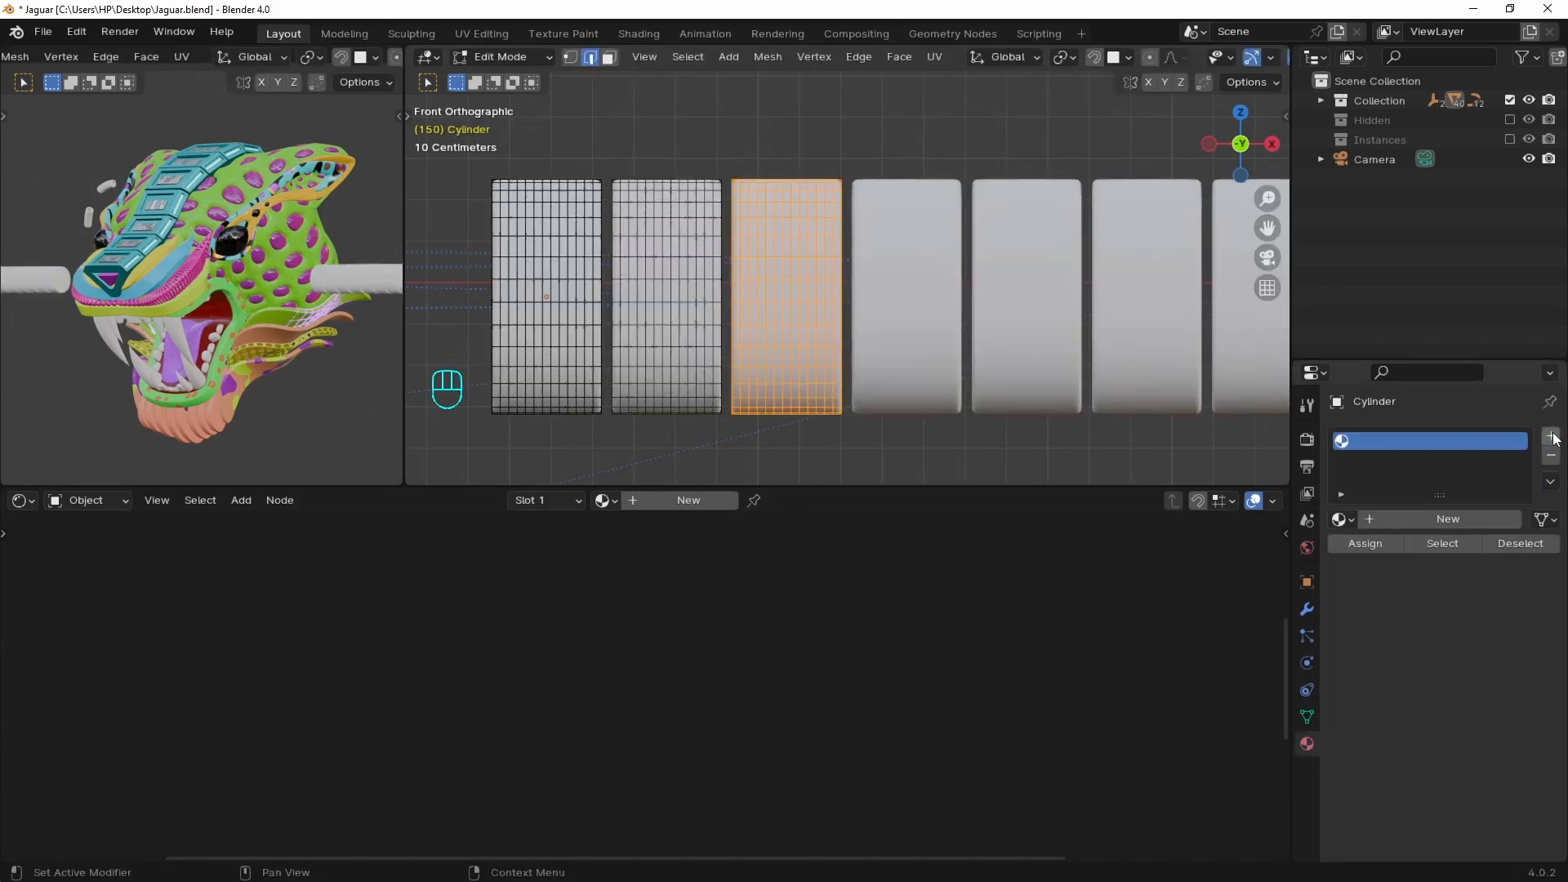
click(1421, 518)
click(711, 606)
click(682, 457)
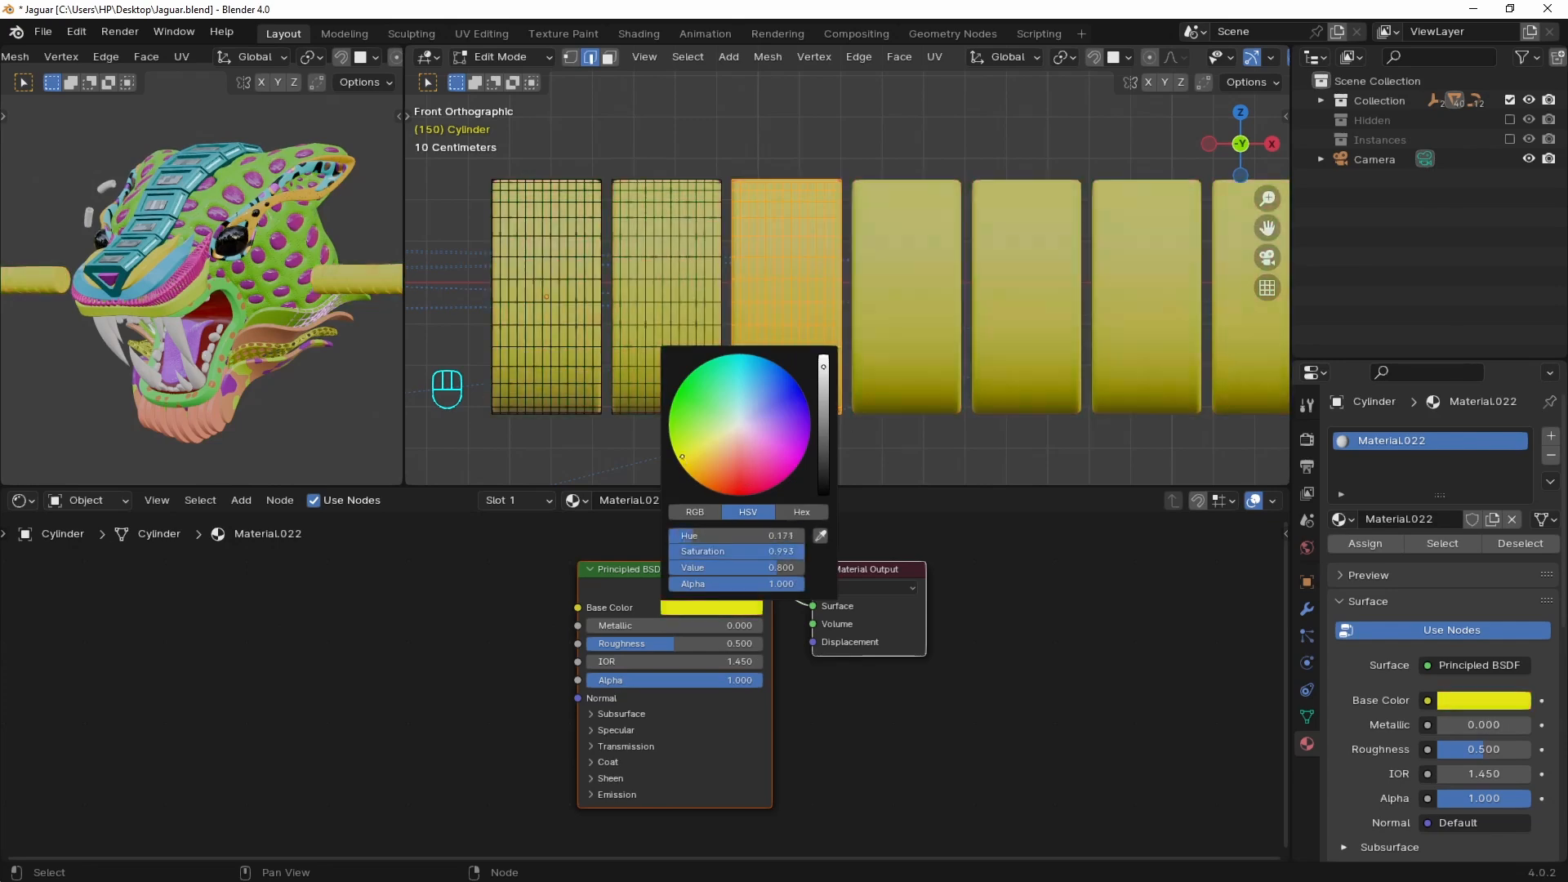
scroll(711, 449, up, 4)
drag(675, 644, 609, 644)
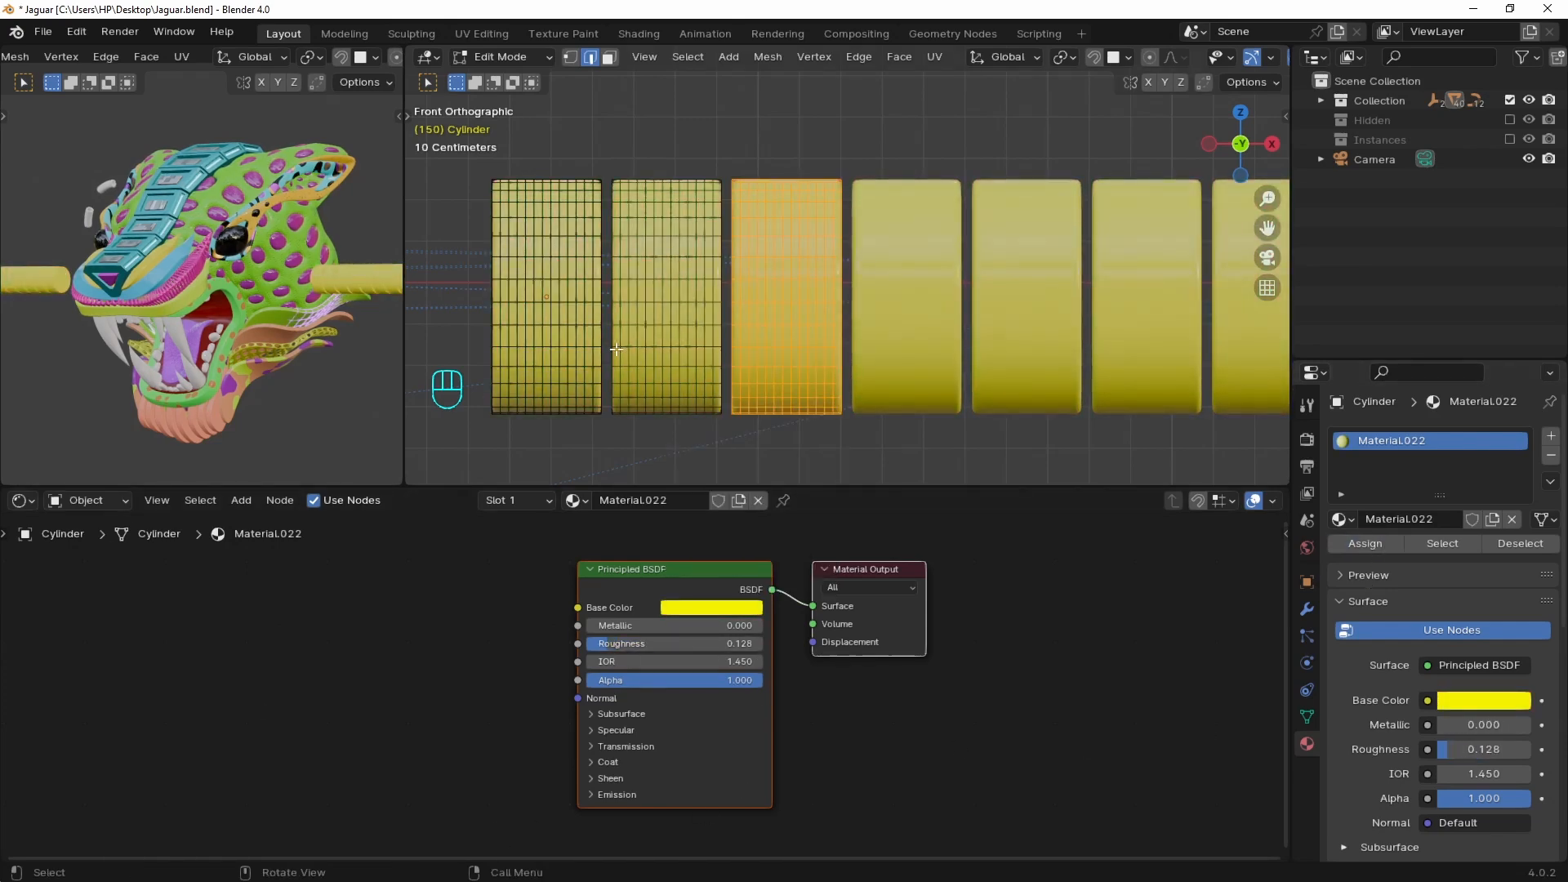
Select only the middle horn segment and assign it a new material in a second slot
click(662, 288)
key(l)
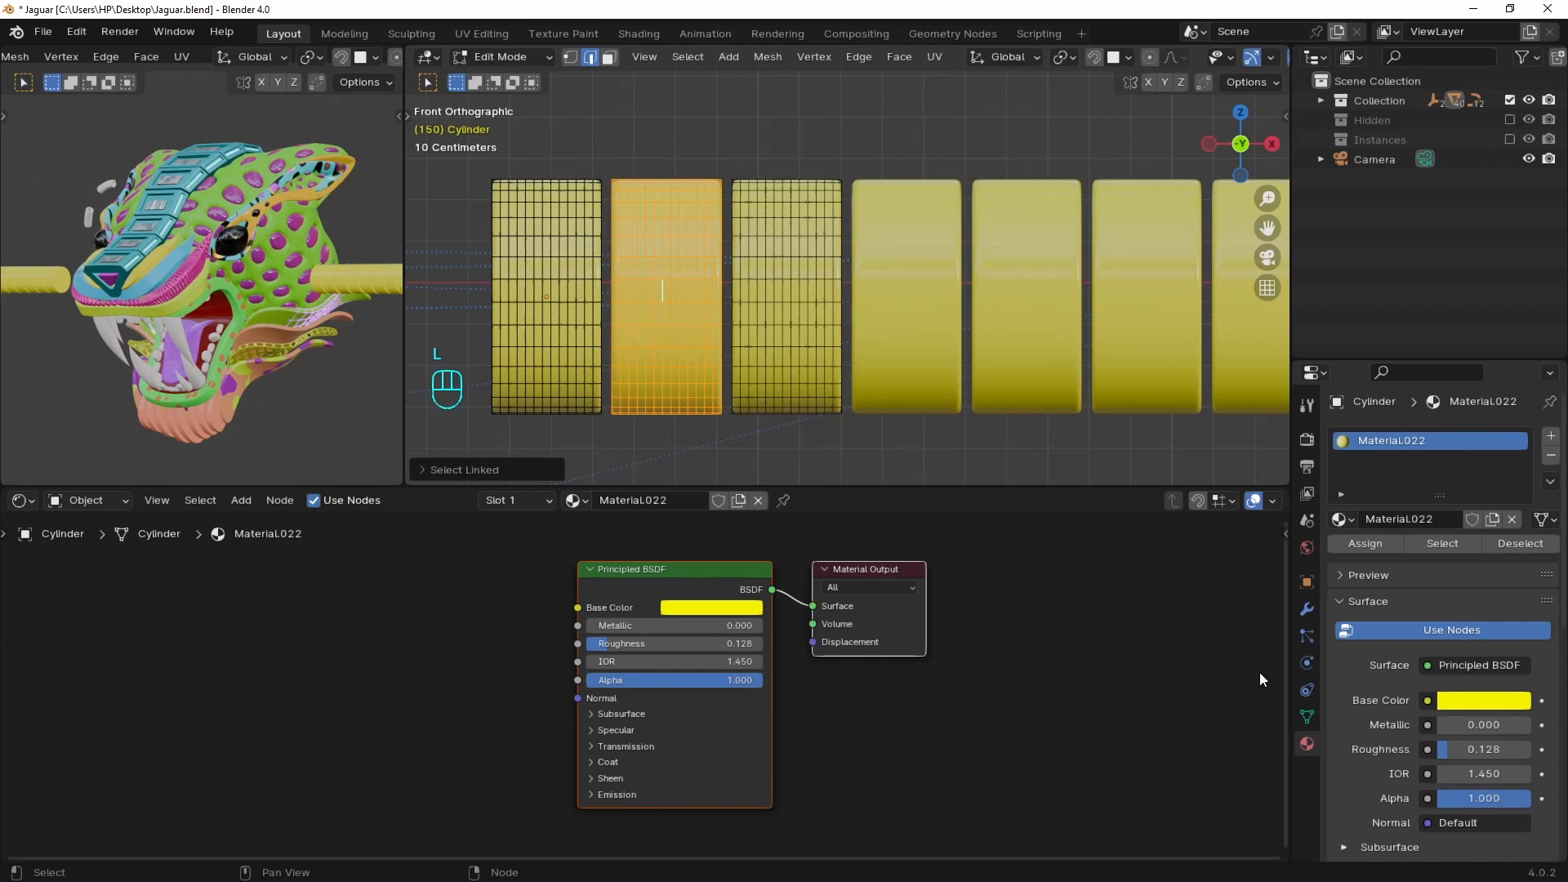
click(1551, 435)
click(1396, 558)
click(1372, 583)
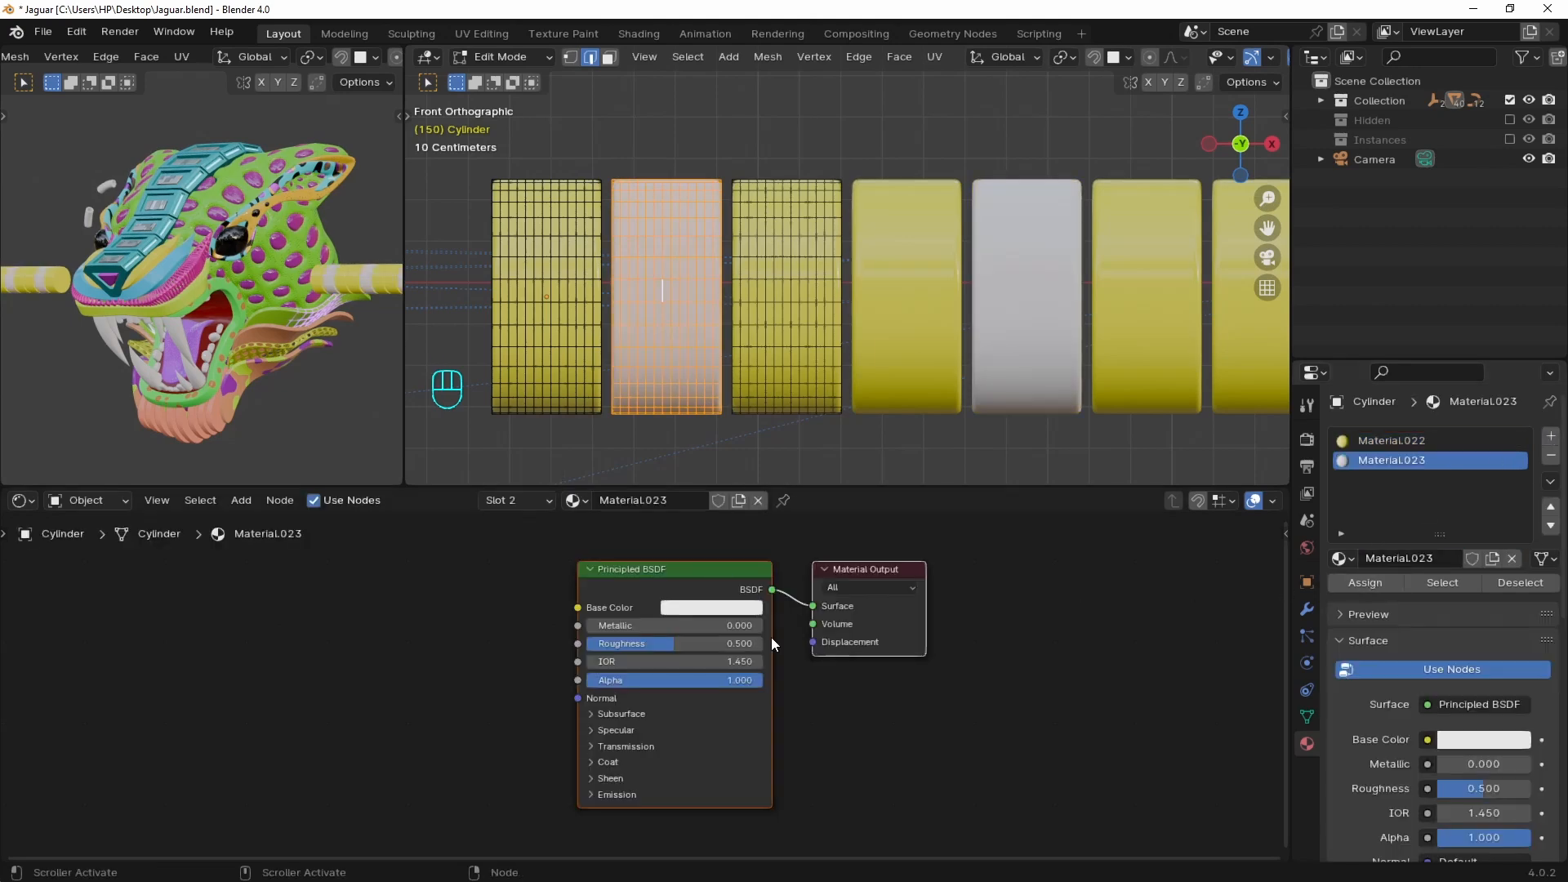
Give the middle segment's material a pink base color with hue 0.962 and lower its Roughness
click(717, 607)
click(724, 470)
drag(723, 470, 773, 484)
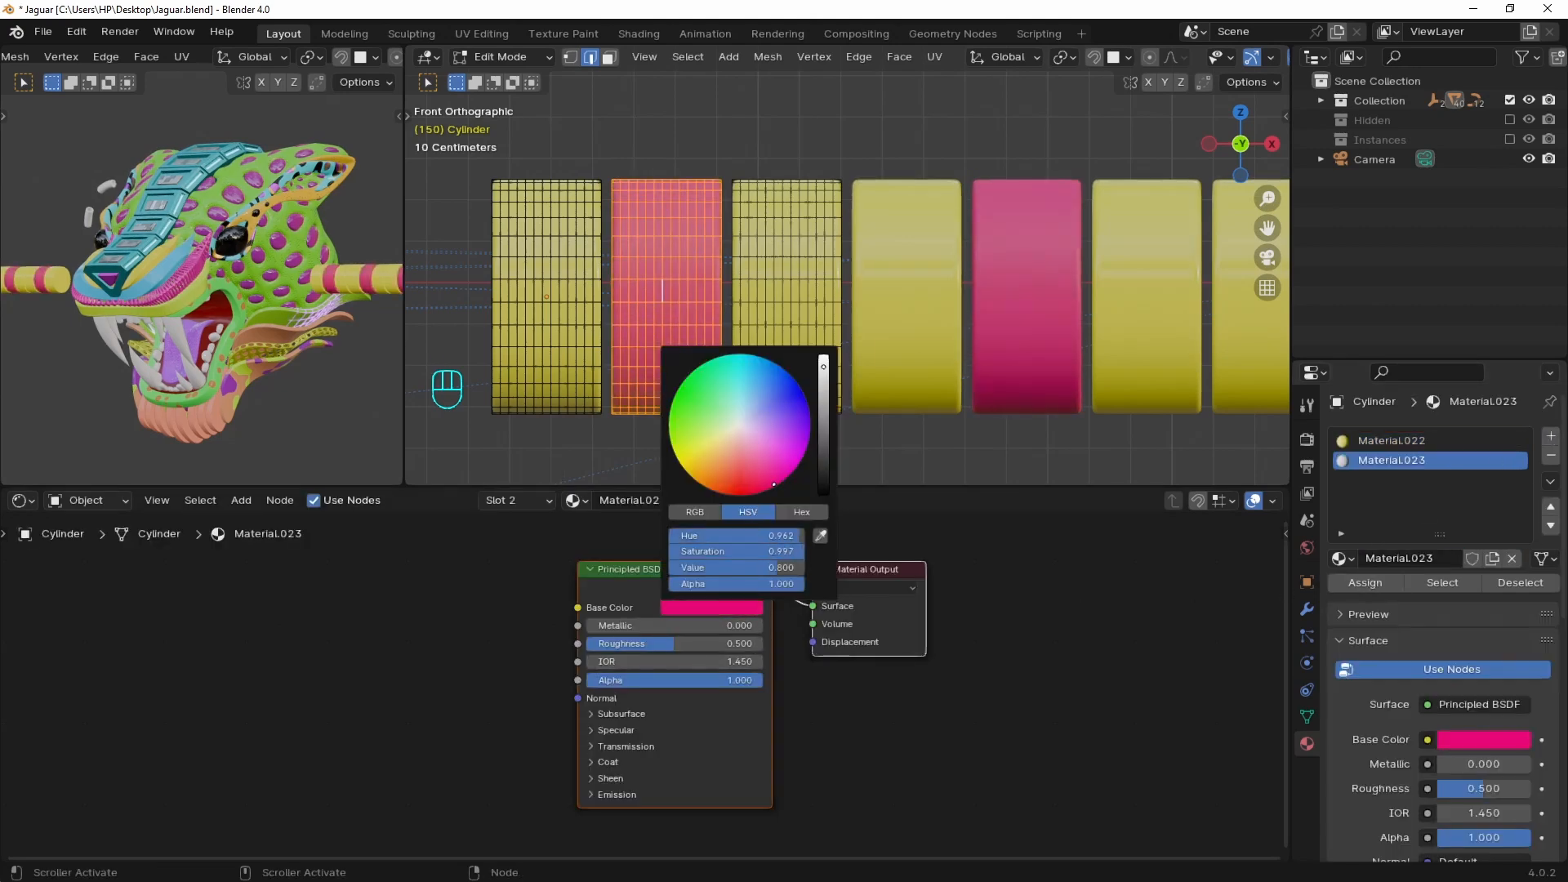
drag(674, 643, 608, 643)
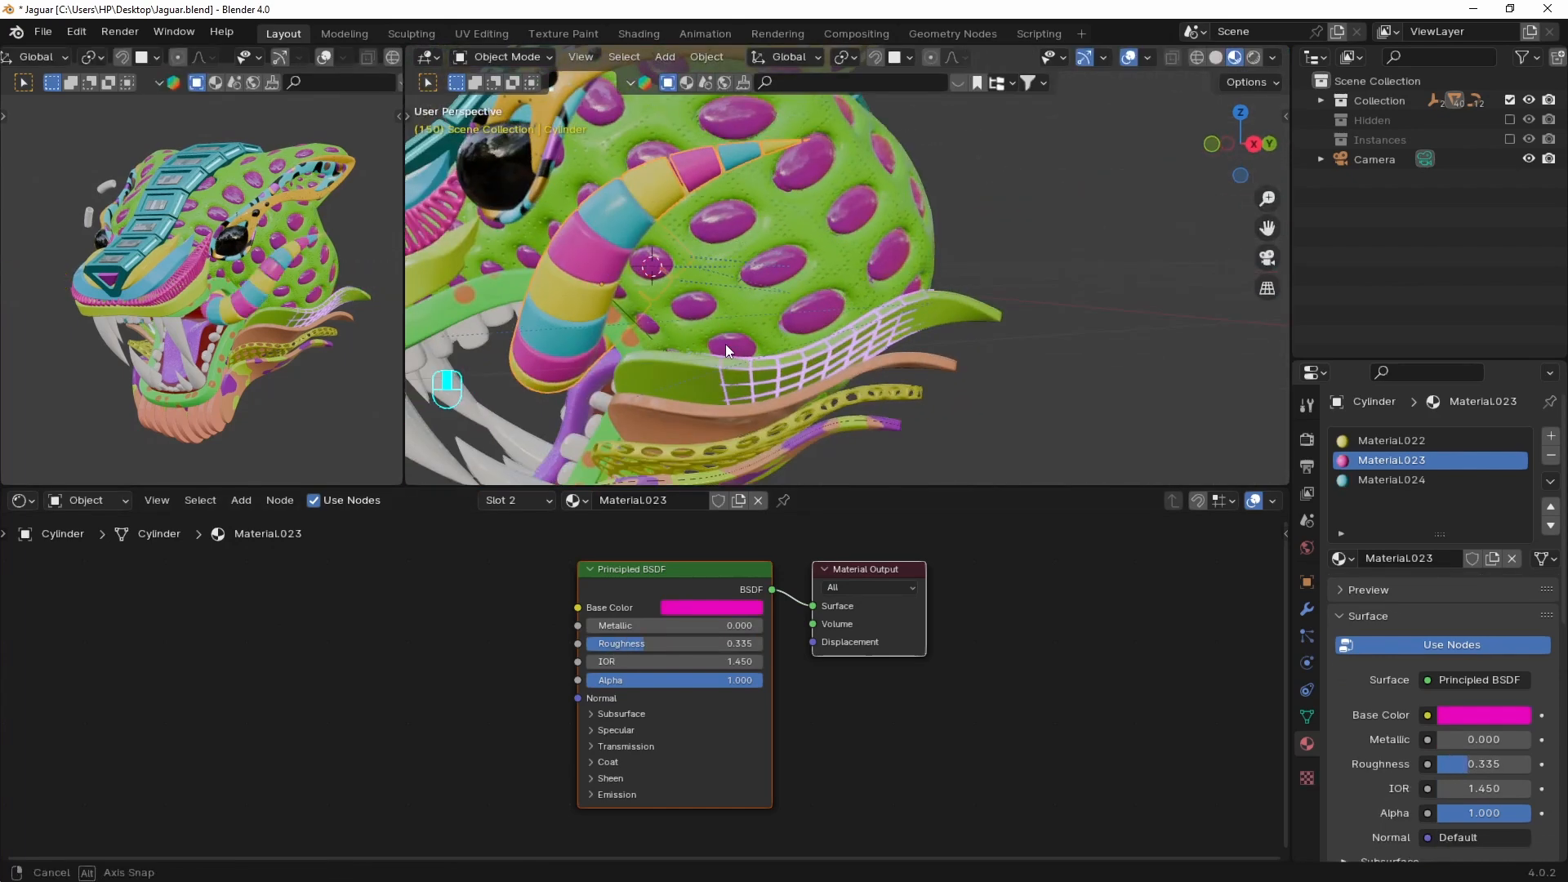
Create a new material for the small cylinders beside the ear and add Color Ramp and Wave Texture nodes
middle_drag(725, 344, 861, 347)
click(816, 247)
click(677, 500)
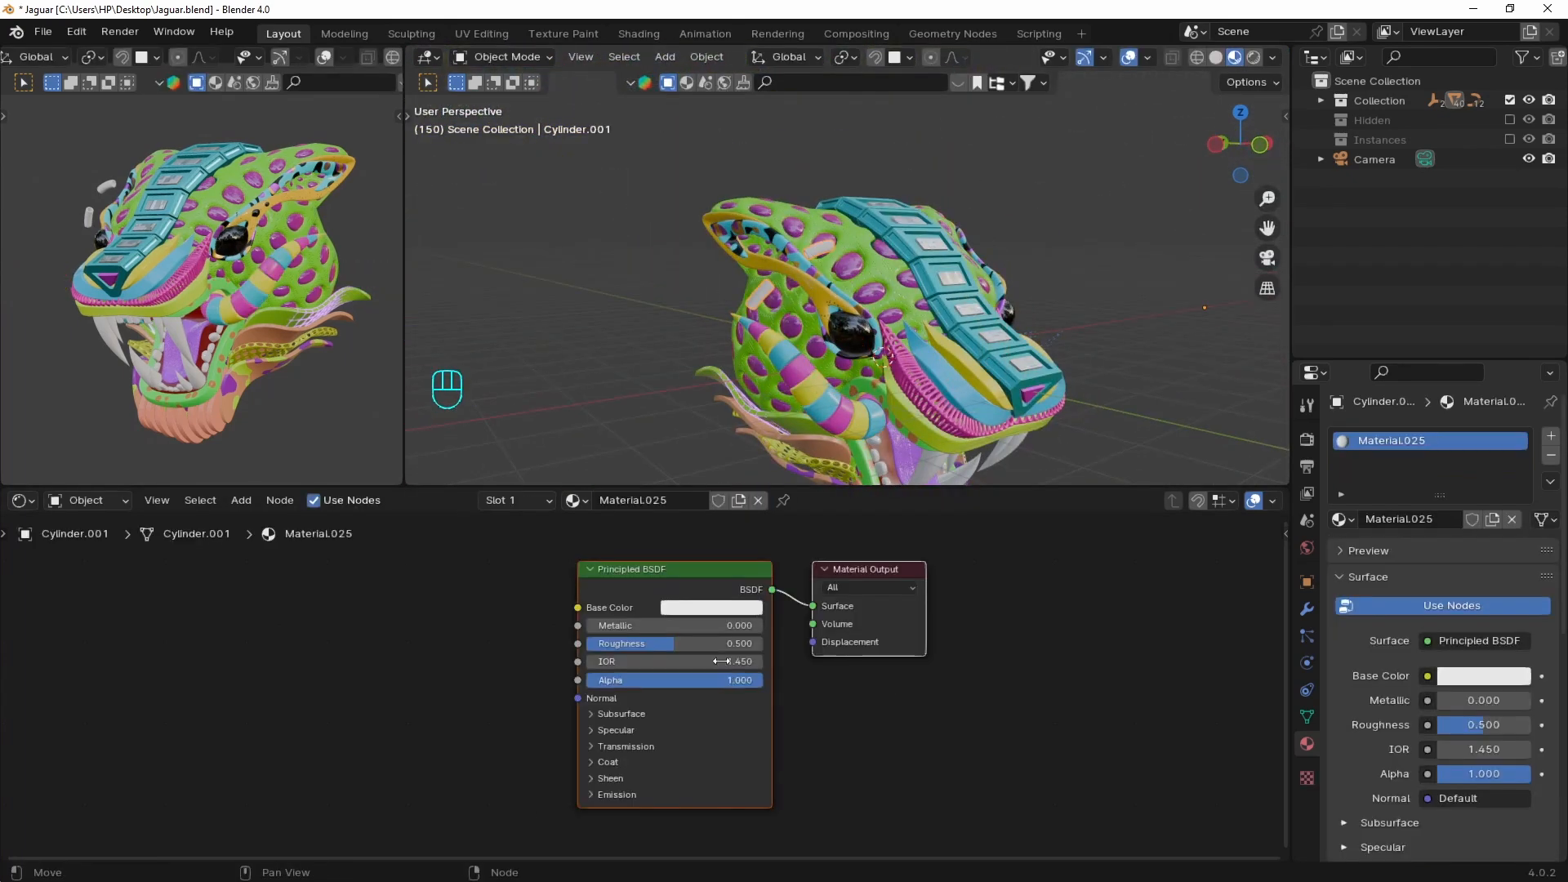
key(shift+a)
text(colo)
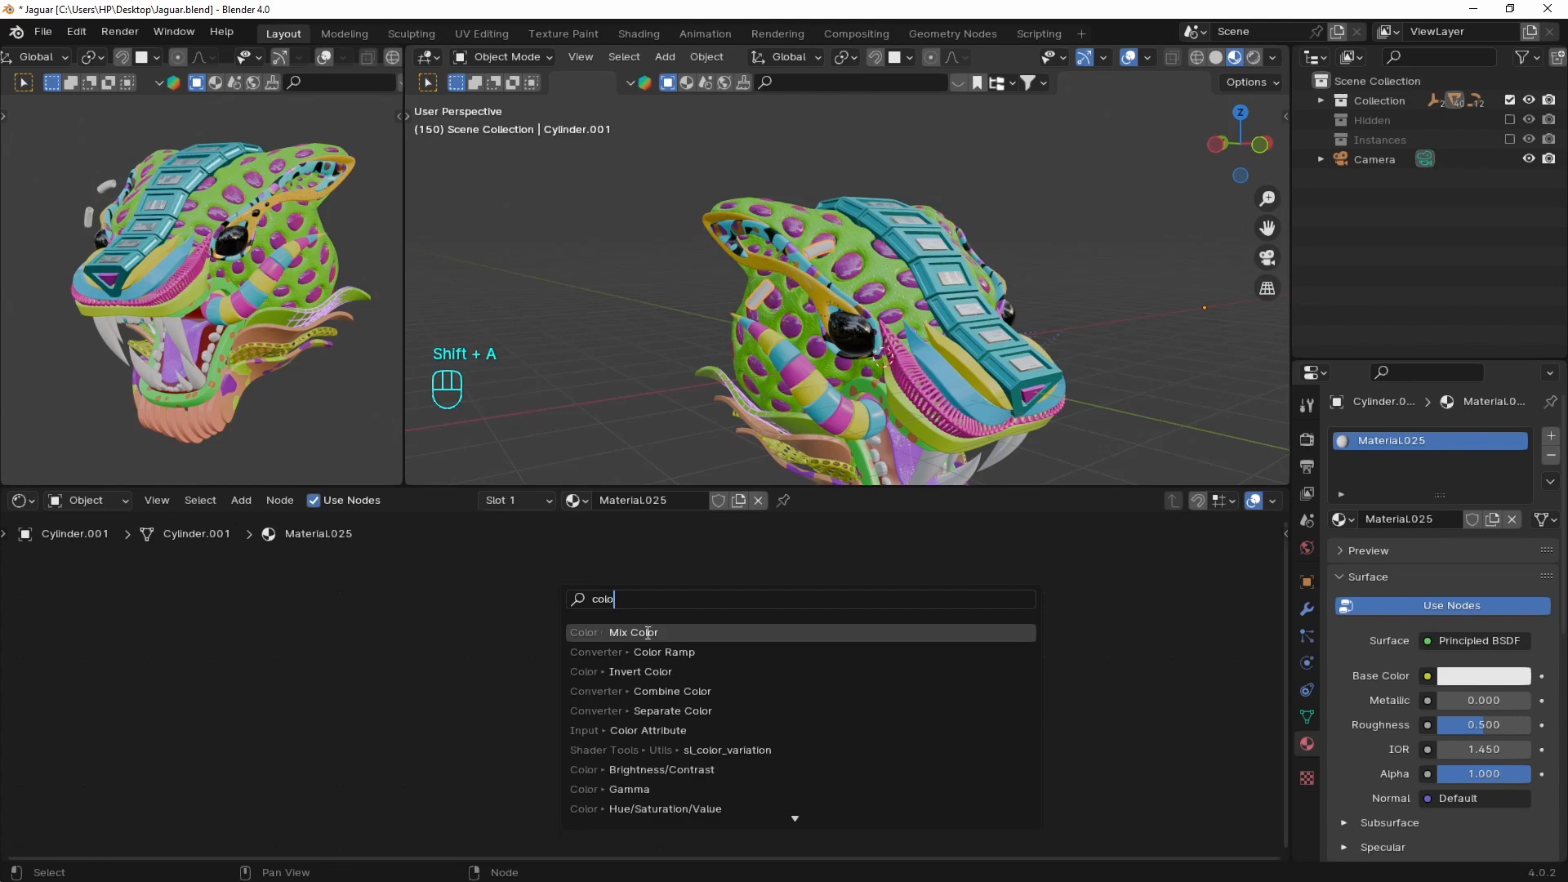
click(644, 651)
click(495, 632)
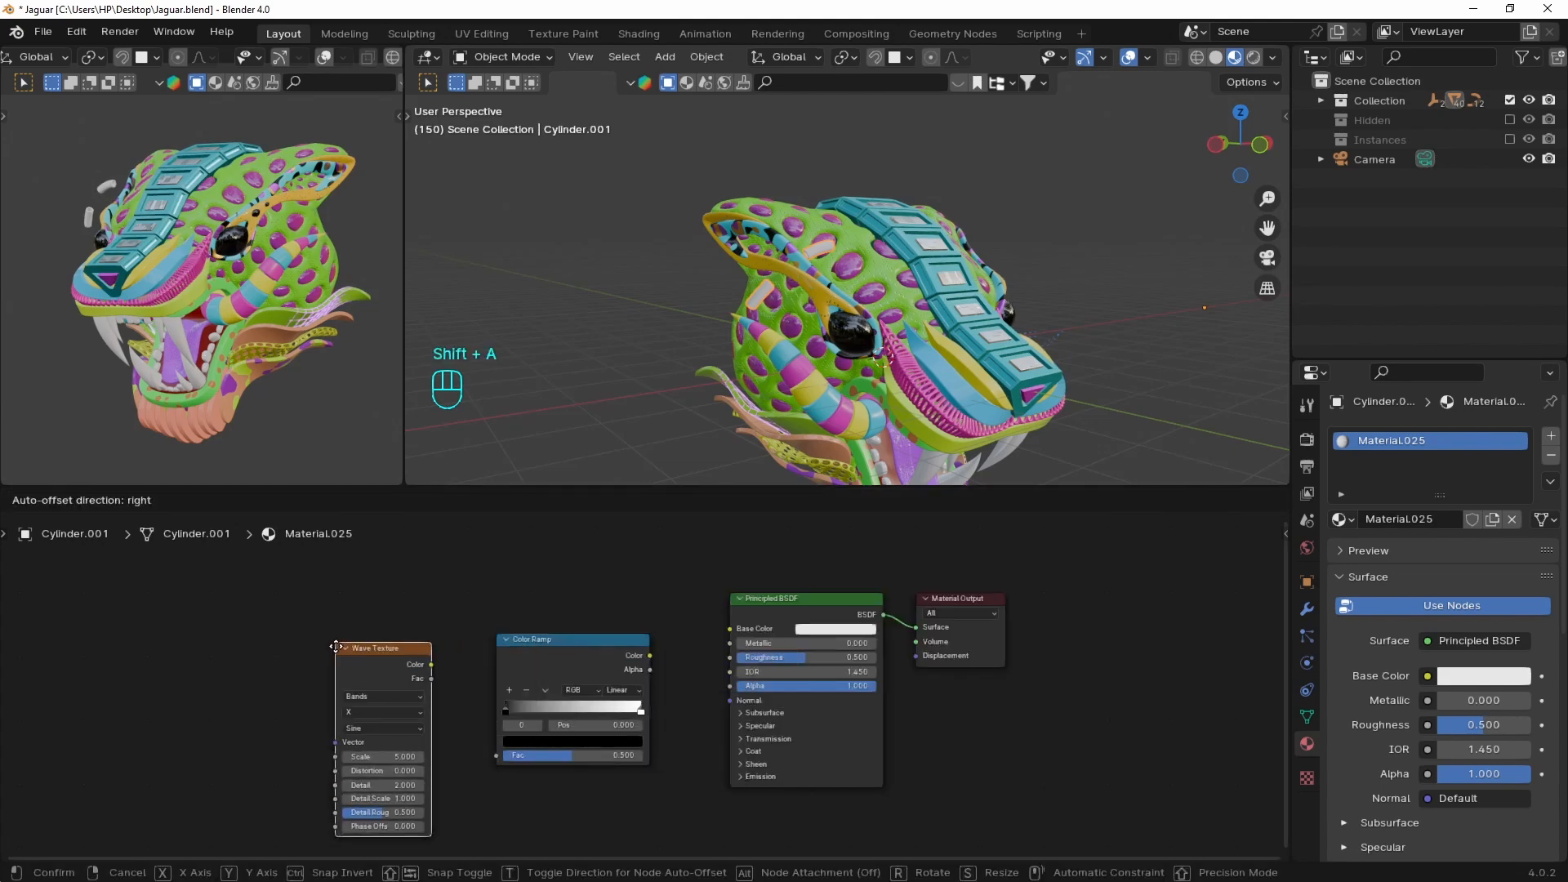
click(332, 642)
Add Texture Coordinate and Mapping nodes to the Wave Texture and route its Color through the Color Ramp into Base Color
key(ctrl+t)
middle_drag(169, 728, 267, 698)
drag(290, 705, 316, 694)
drag(527, 636, 825, 597)
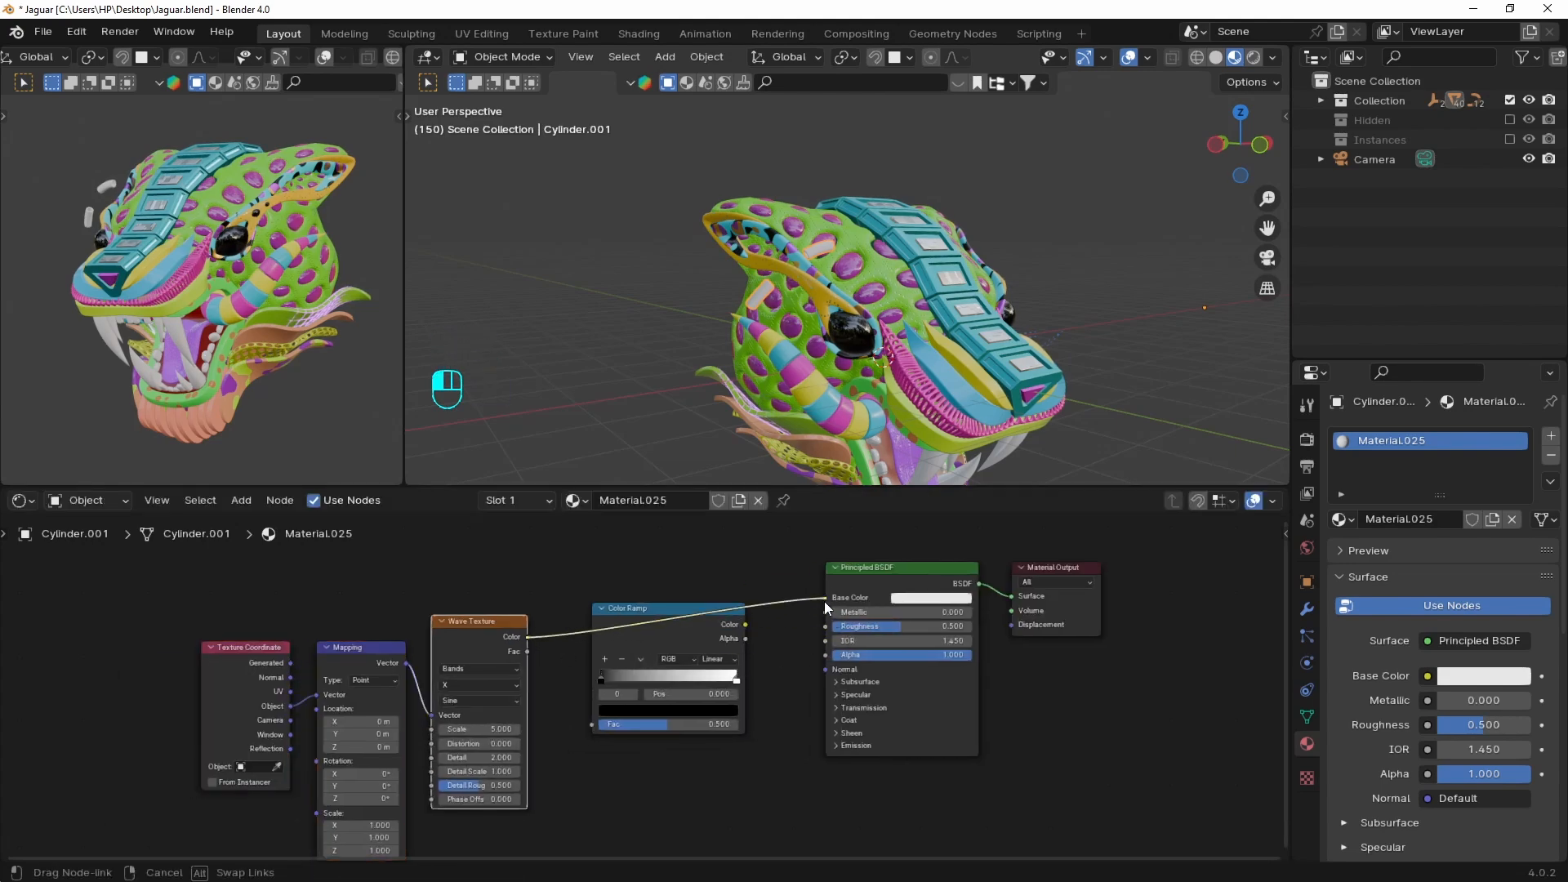
scroll(665, 686, up, 1)
drag(725, 582, 740, 558)
Set the Wave Texture's Scale to 0.780 and switch the Color Ramp to Constant interpolation
scroll(833, 327, up, 4)
middle_drag(829, 316, 853, 282)
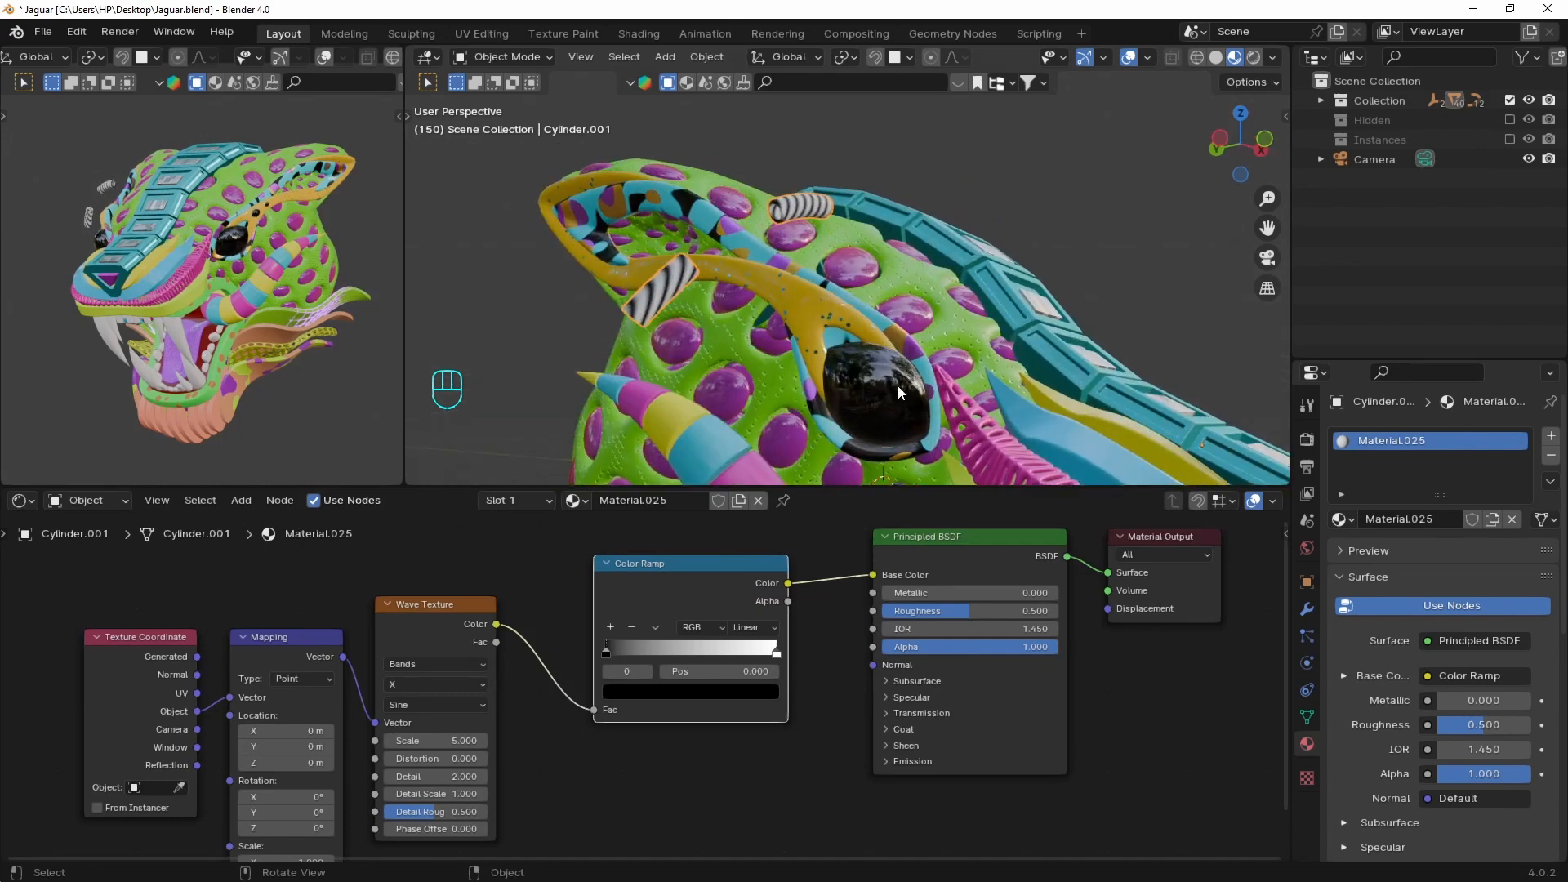
shift+drag(445, 740, 388, 741)
shift+drag(388, 740, 360, 740)
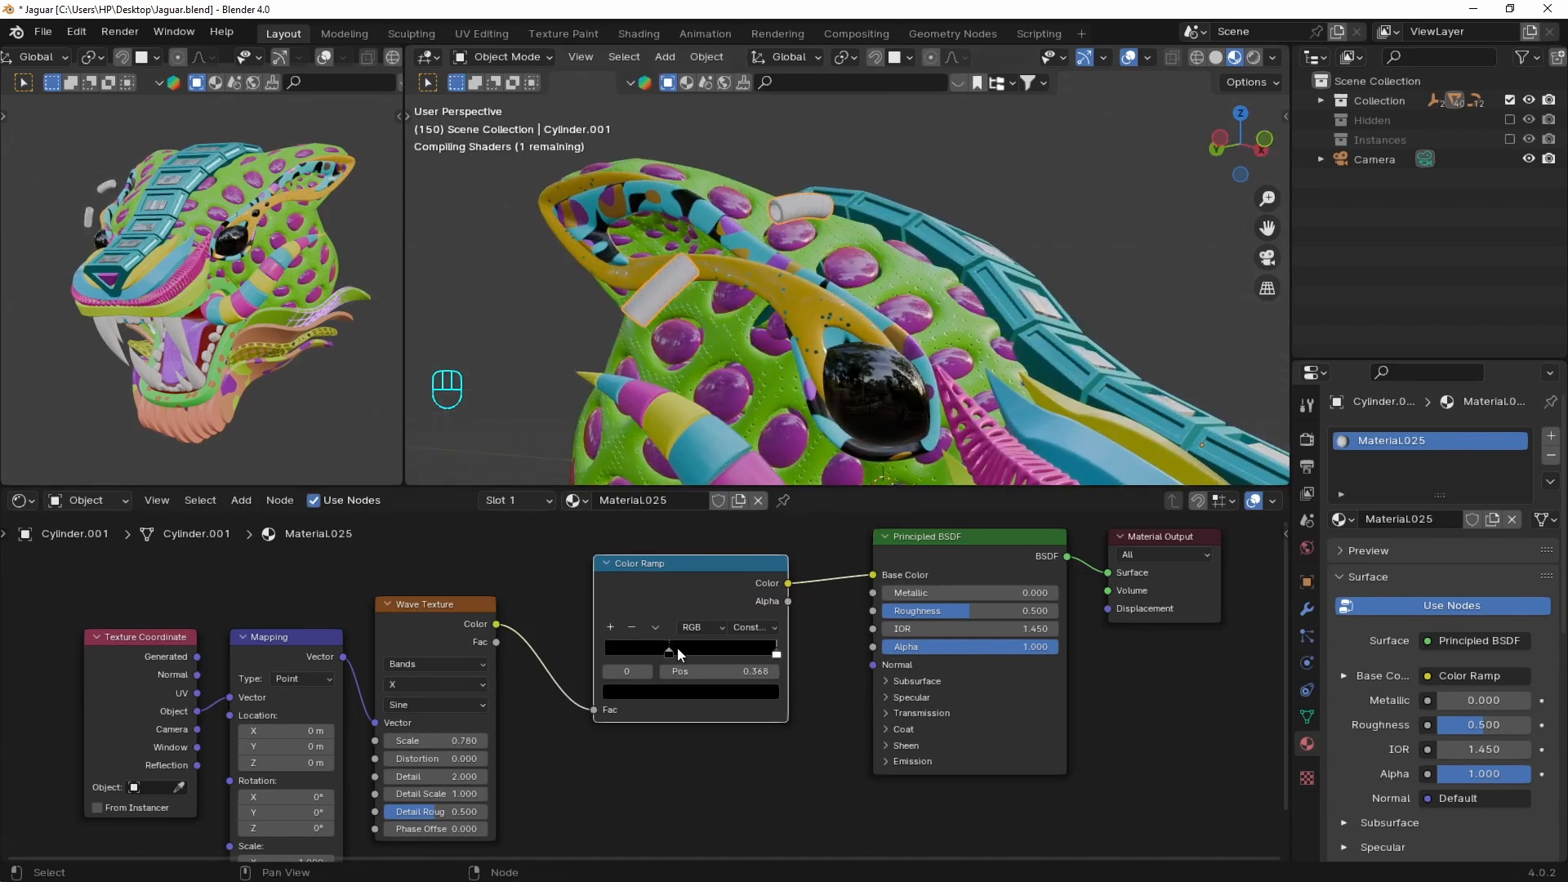
Move the Color Ramp's white stop close to the black one and color it bright yellow
drag(776, 652, 682, 651)
click(698, 694)
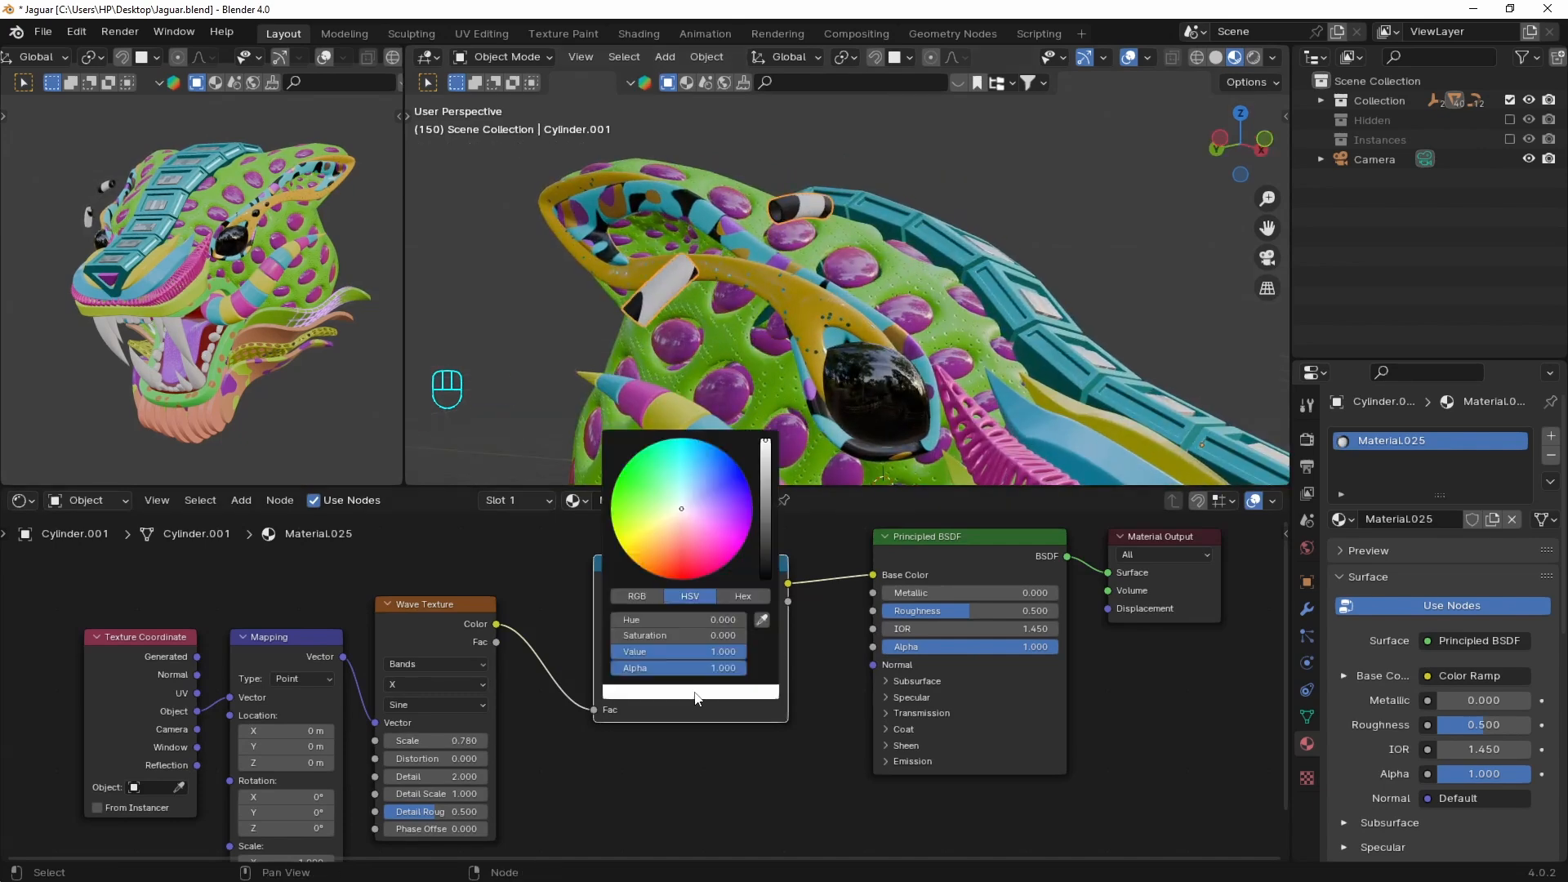
drag(668, 533, 634, 536)
key(ctrl+z)
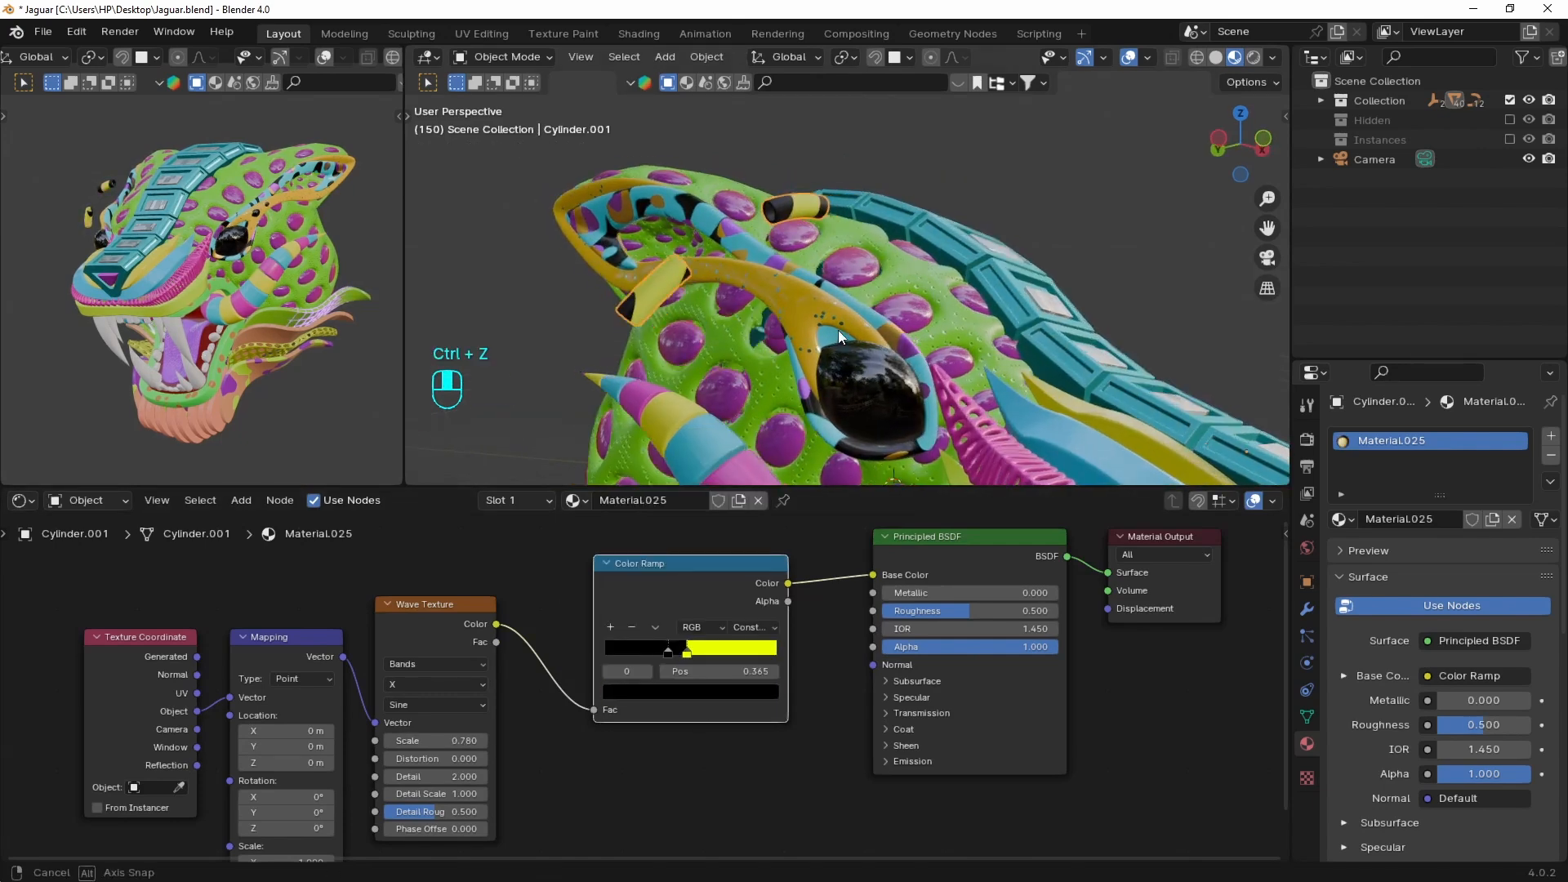
mouse_move(492, 730)
mouse_down()
mouse_move(690, 730)
mouse_move(492, 712)
mouse_up()
middle_drag(780, 265, 772, 227)
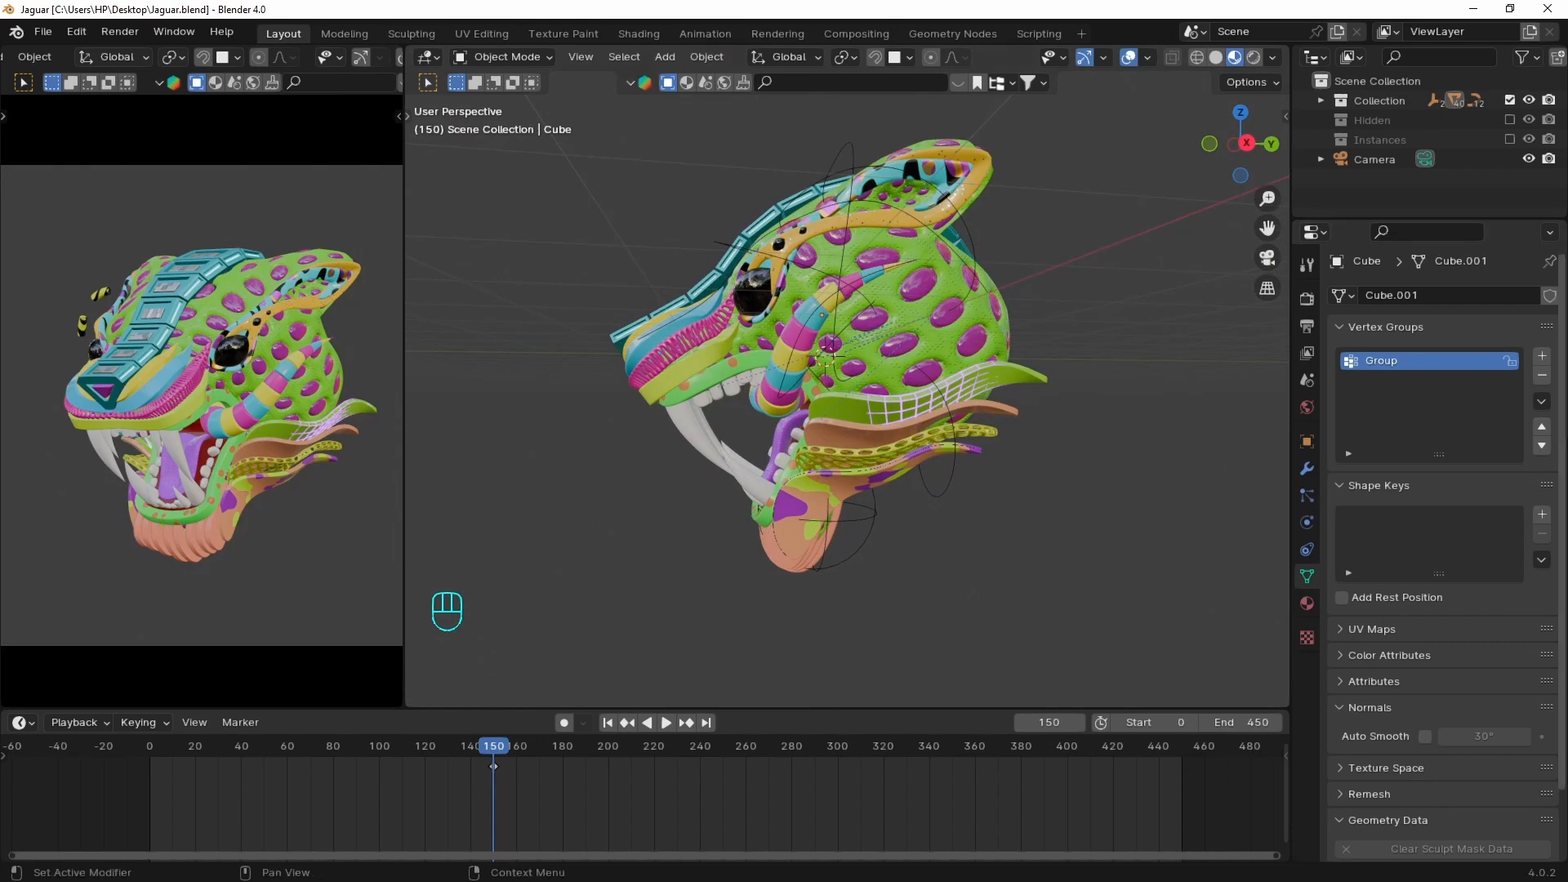
Switch the render engine to Cycles and set its device to GPU Compute
click(1308, 301)
click(1493, 290)
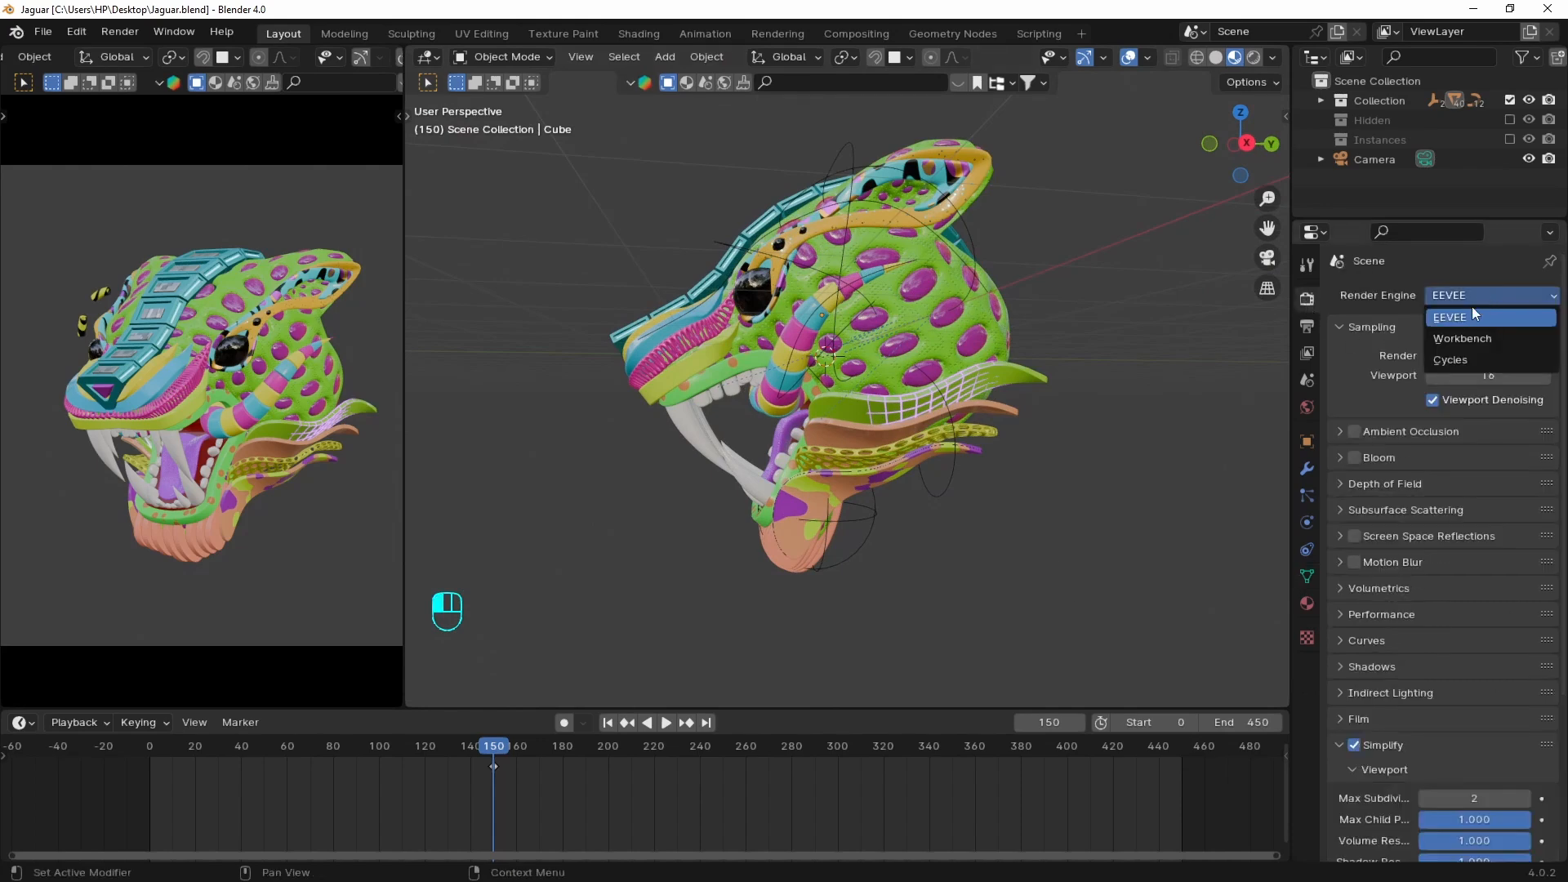
click(1446, 366)
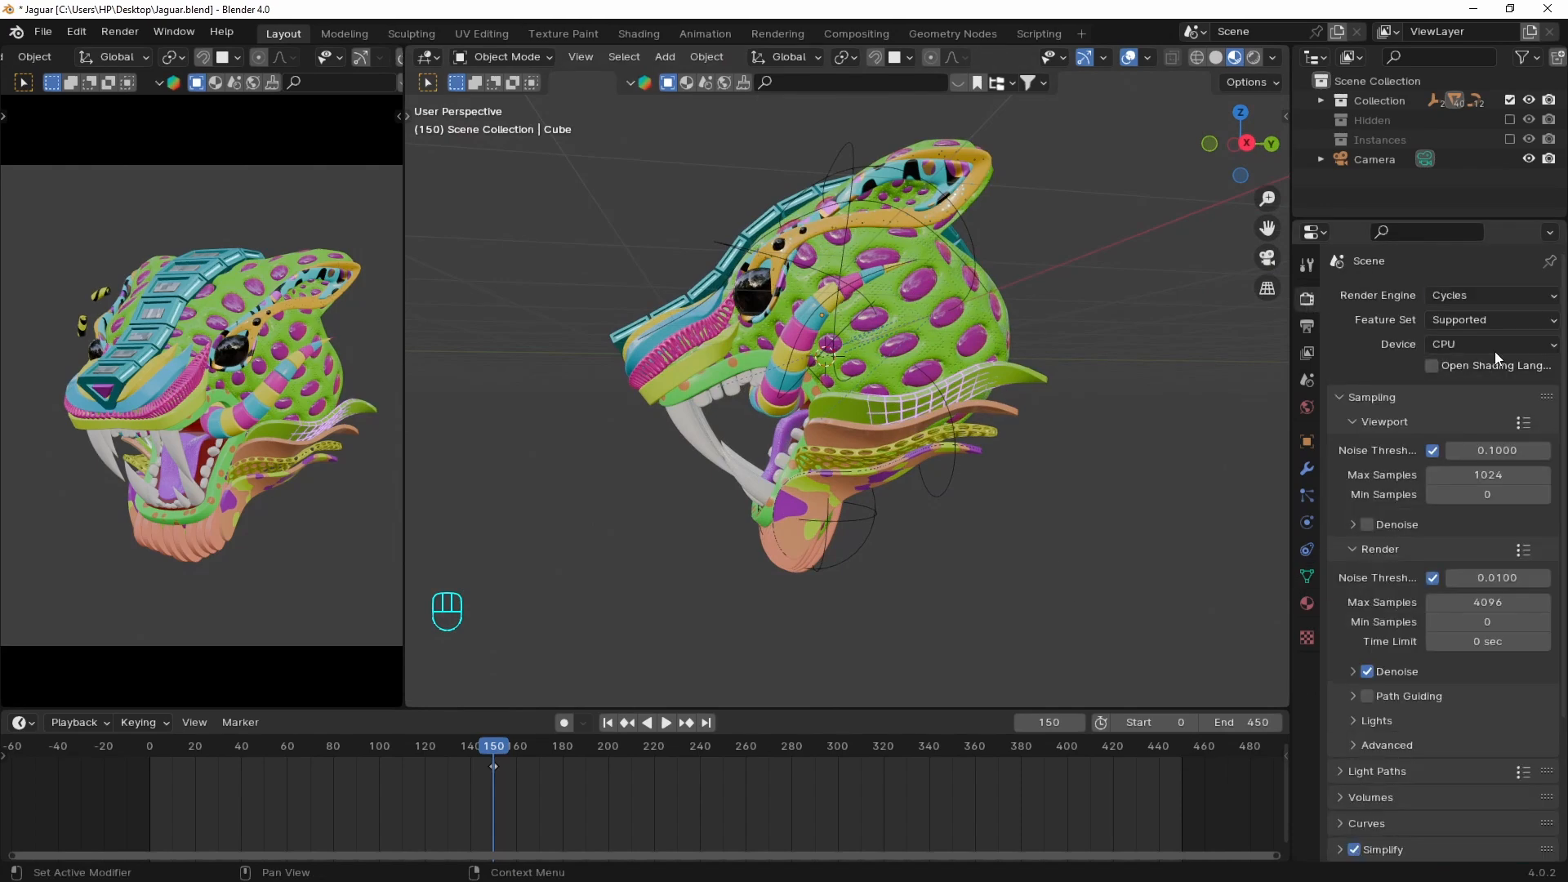
click(1490, 343)
click(1437, 387)
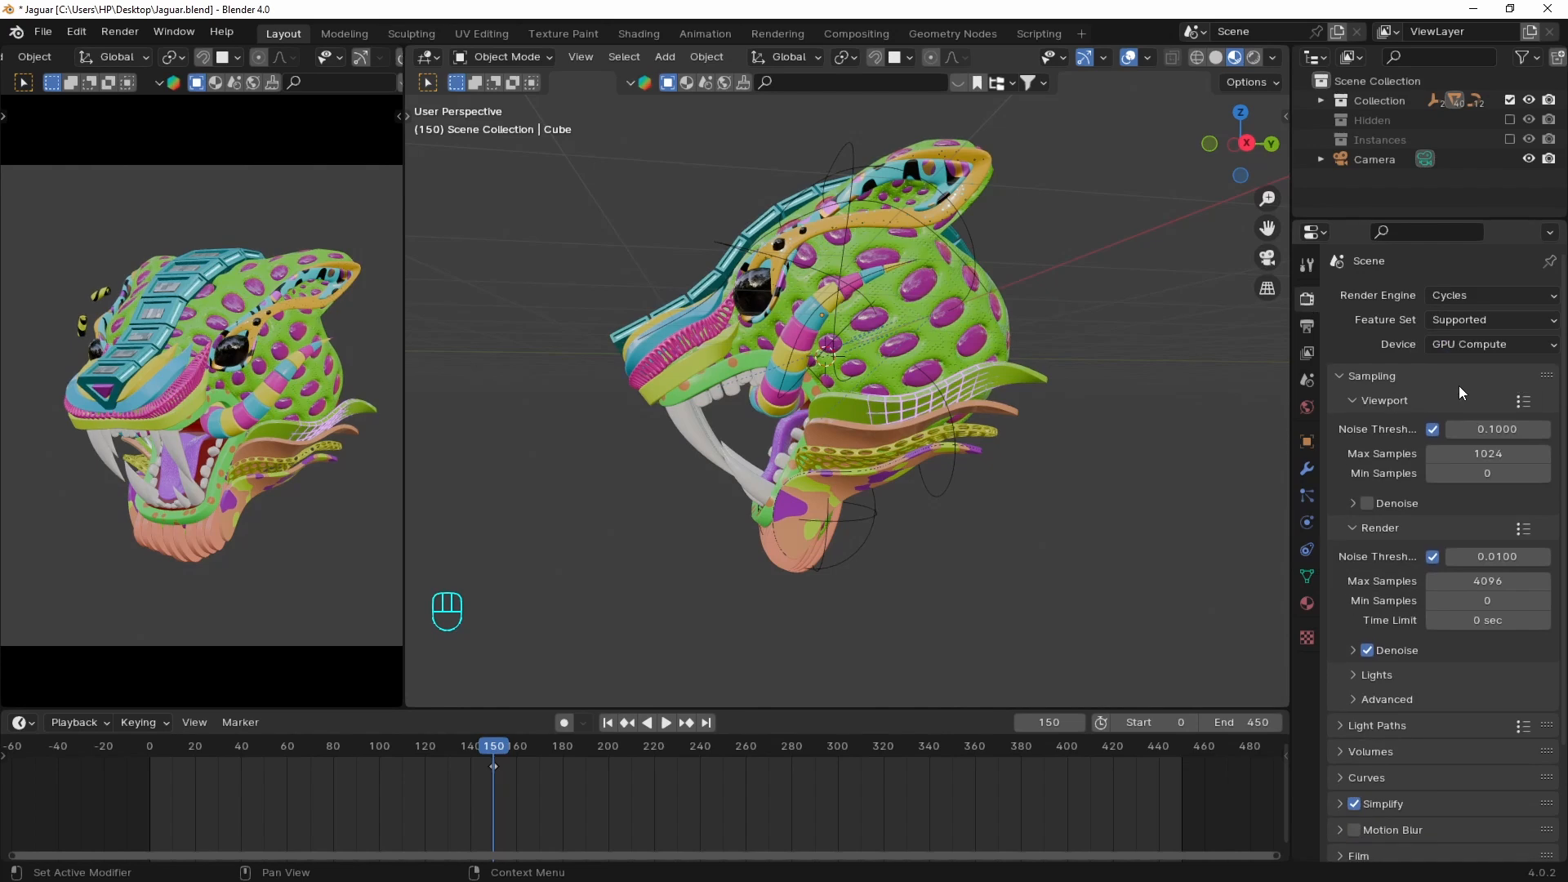
Set Max Samples to 64 for both the viewport and the final render, and enable viewport denoising
click(1469, 454)
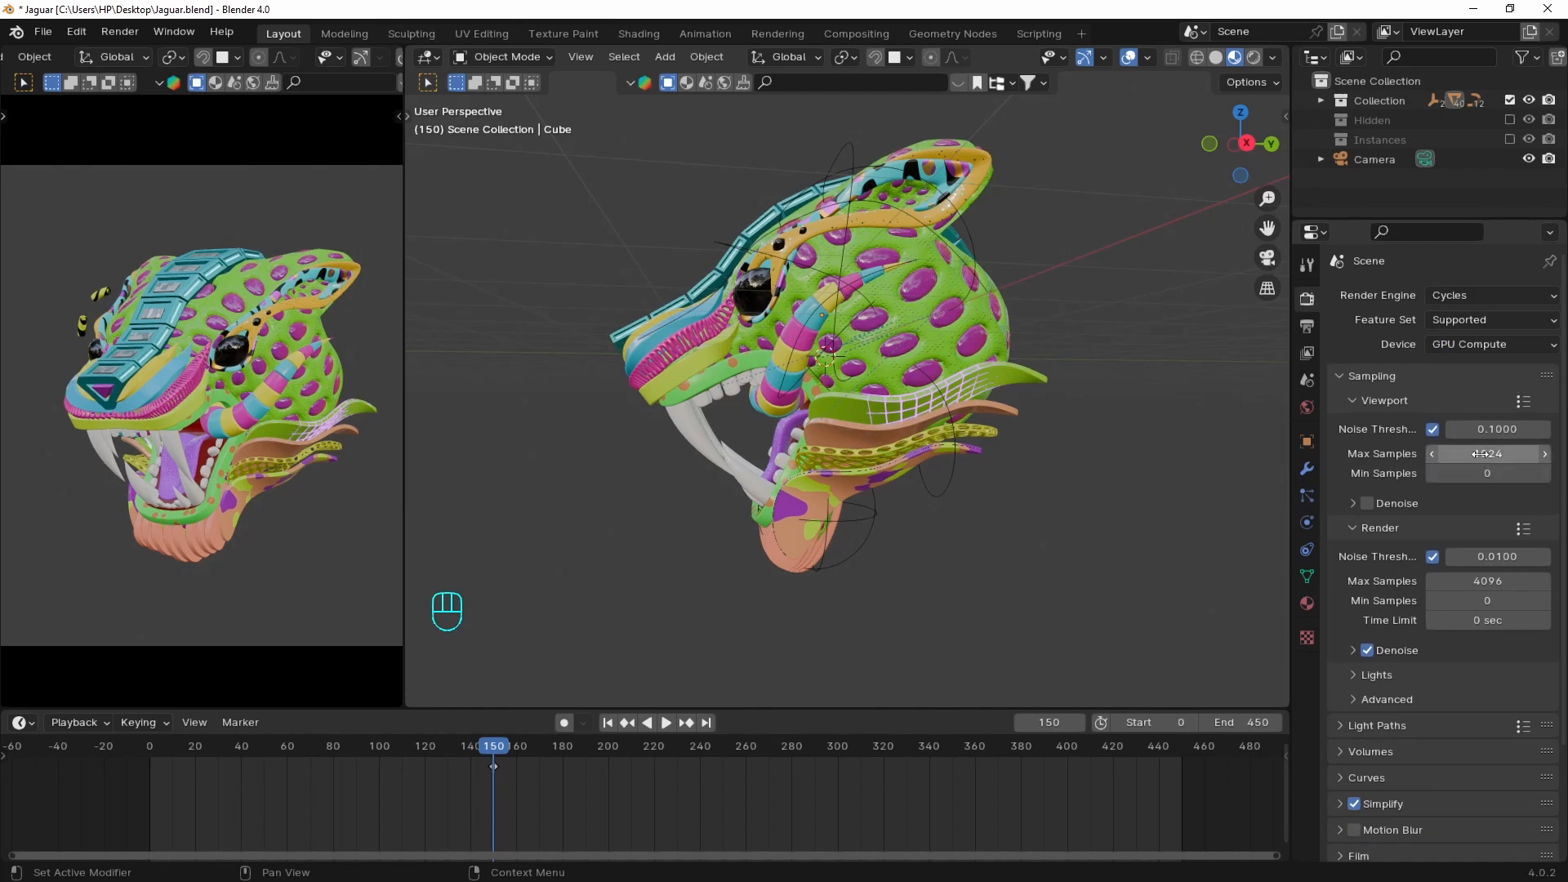
text(64)
key(Return)
click(1486, 579)
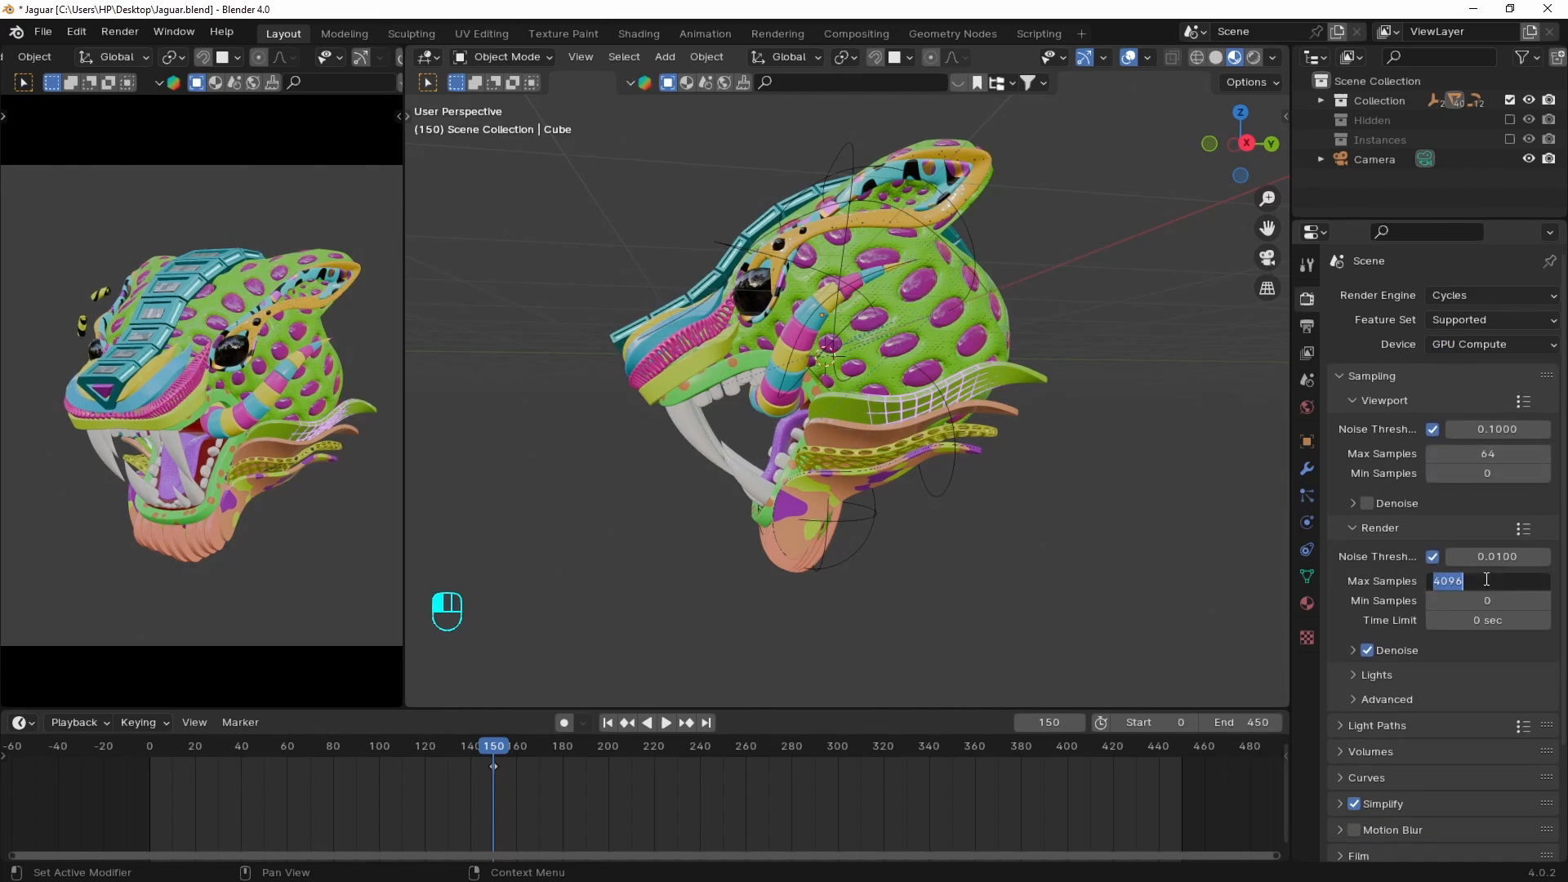
key(Return)
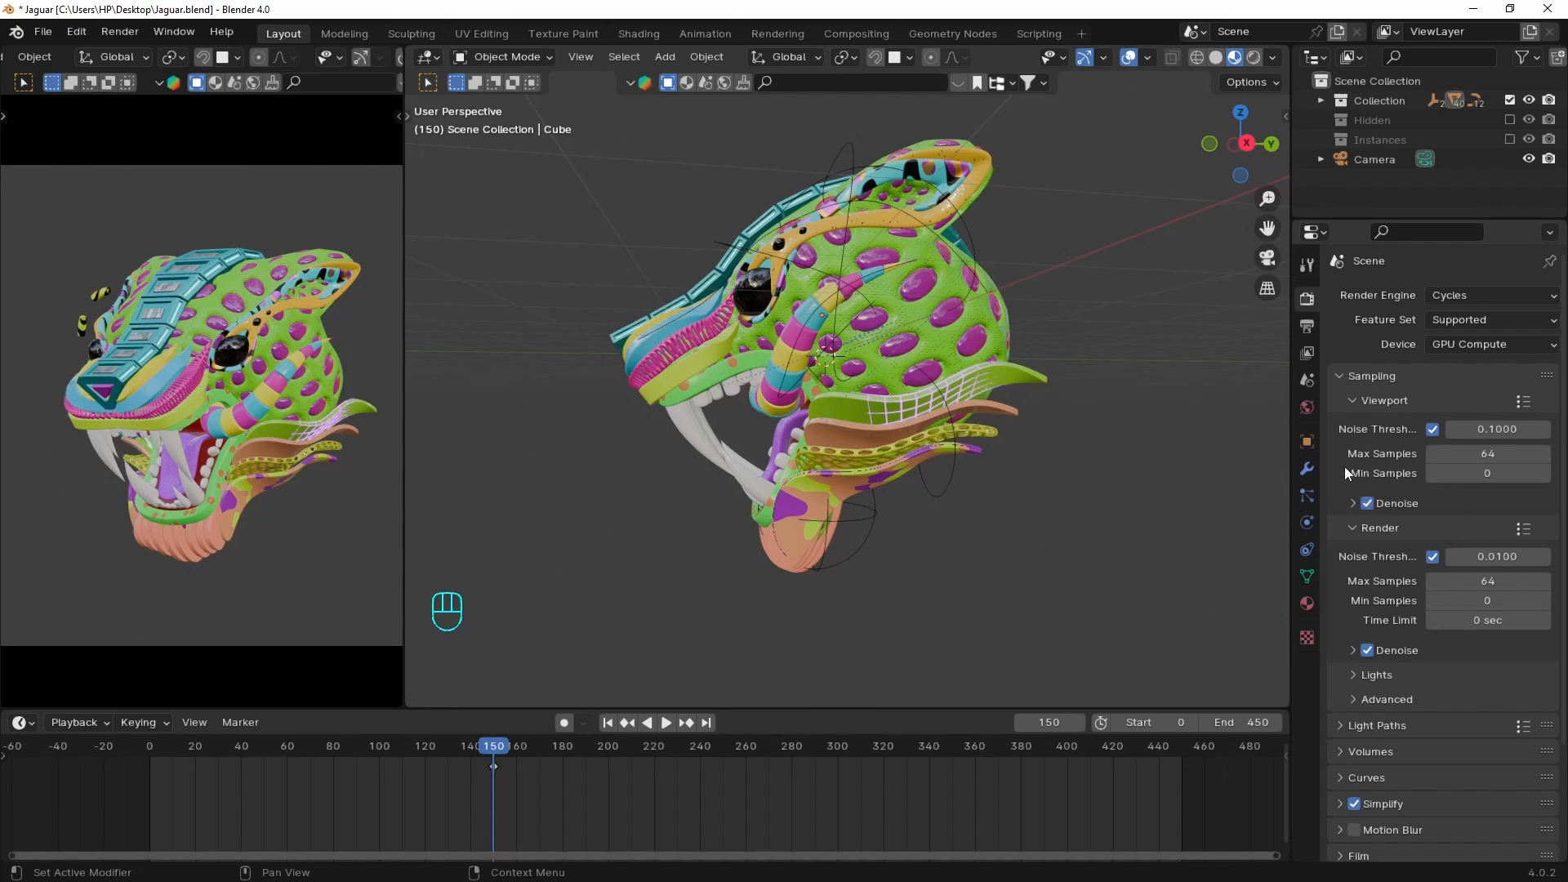
Set the Color Management look to Punchy
scroll(1344, 467, down, 4)
click(1348, 849)
scroll(1467, 683, down, 5)
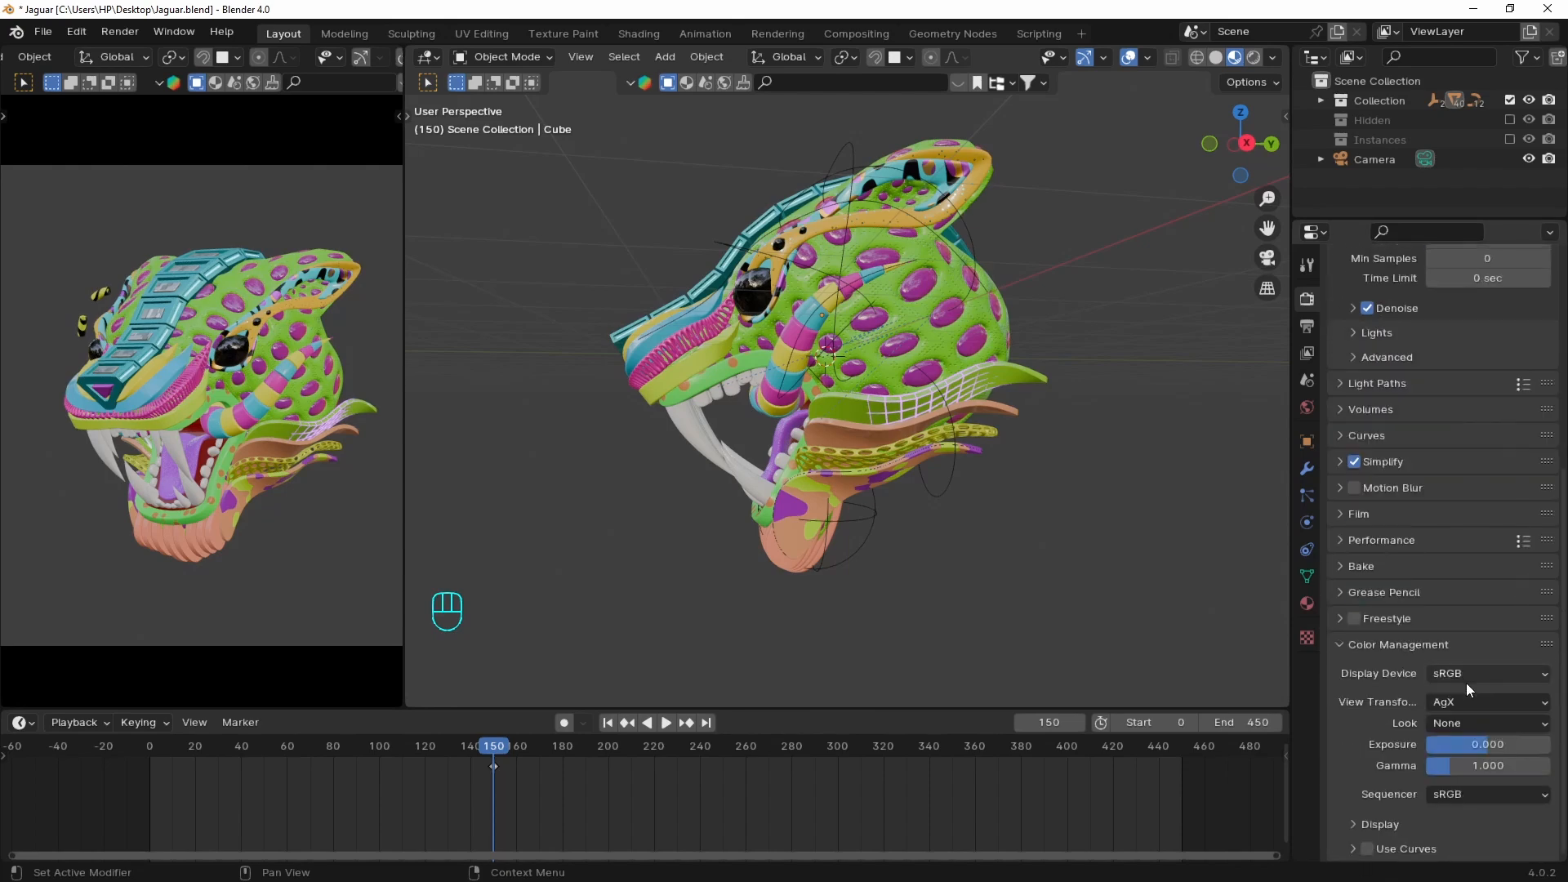
click(1466, 724)
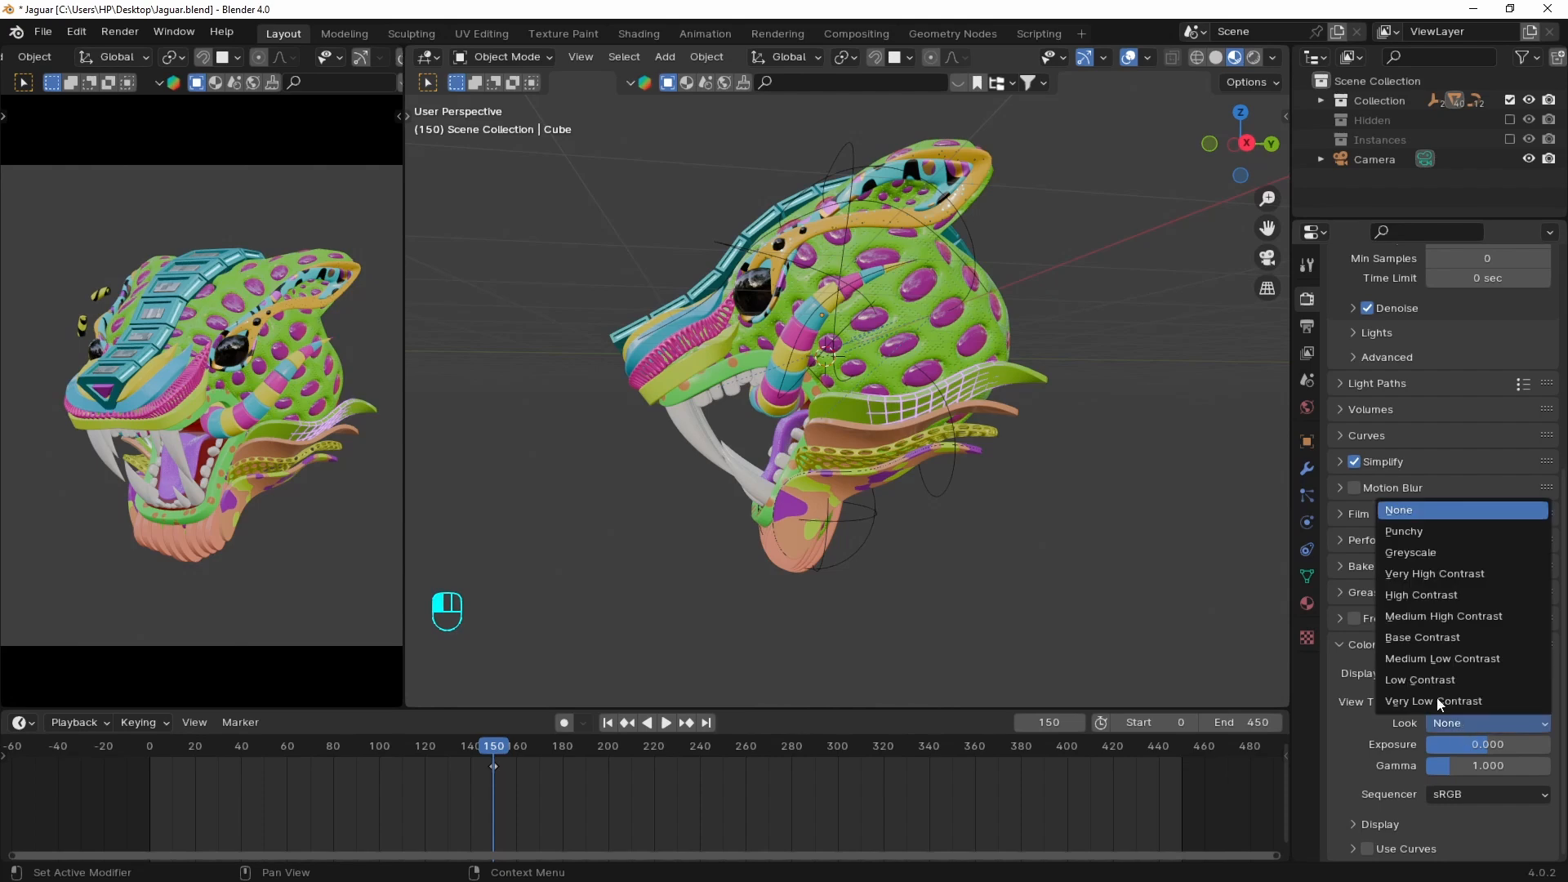
click(1411, 531)
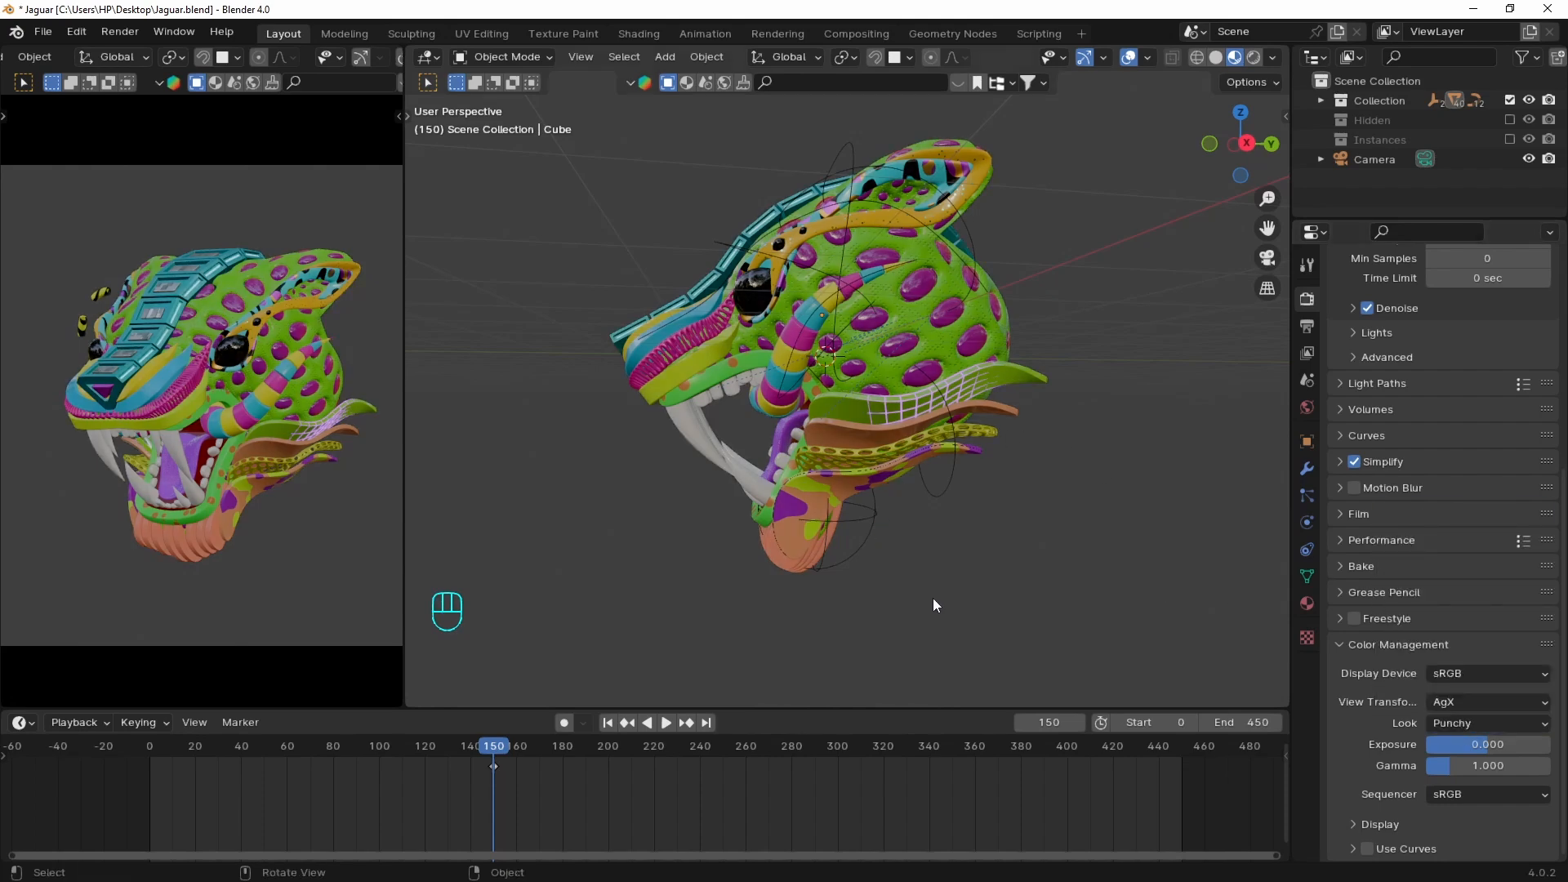
Set the output resolution to 1920 by 1080 px
click(1307, 325)
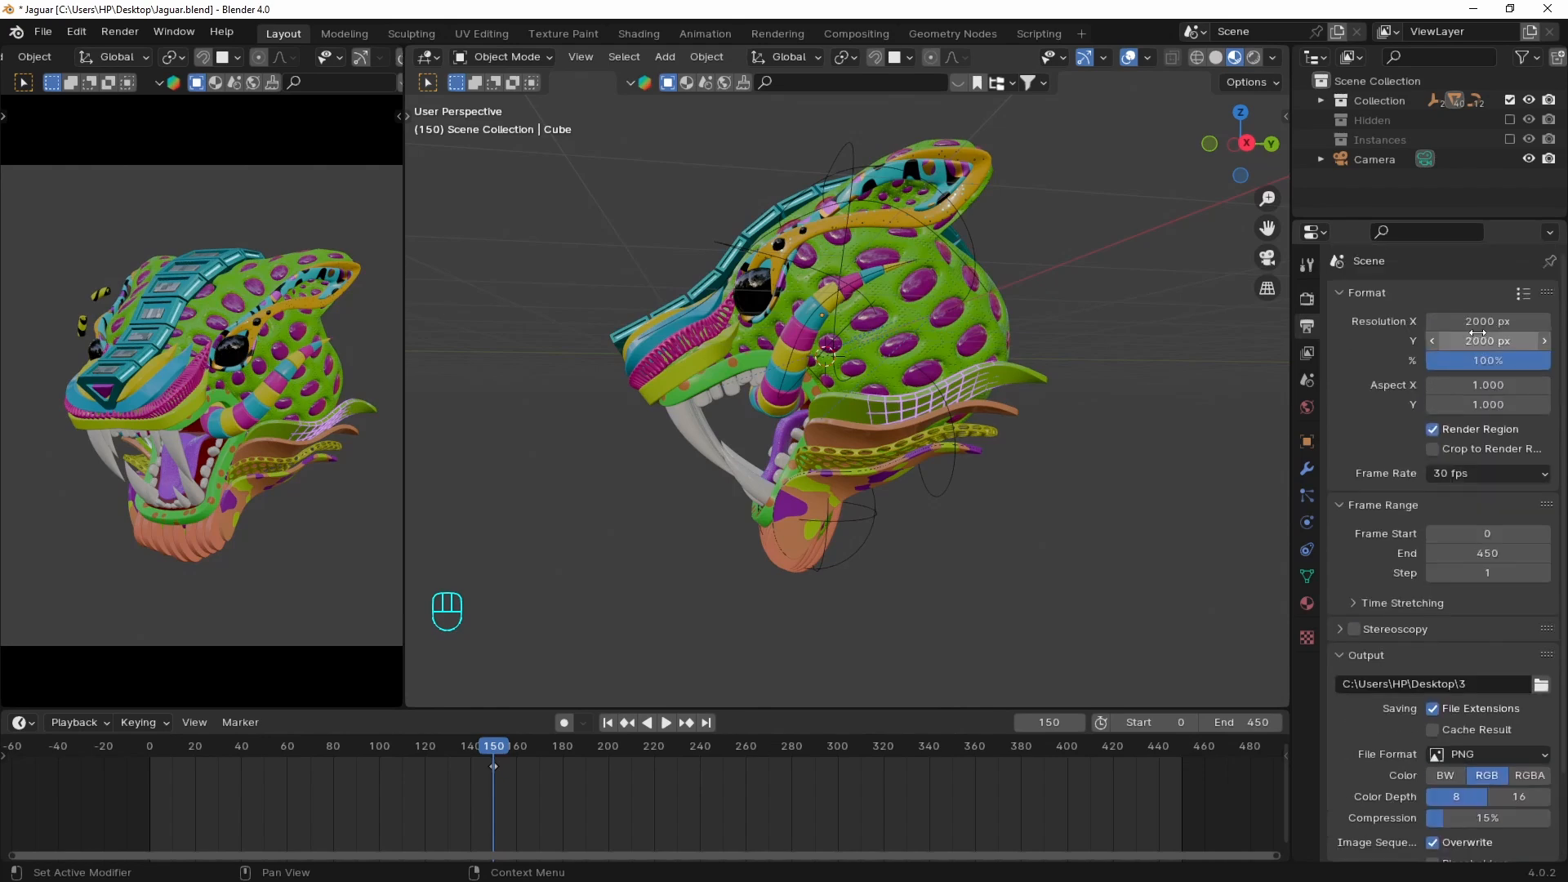
drag(1477, 332, 1481, 338)
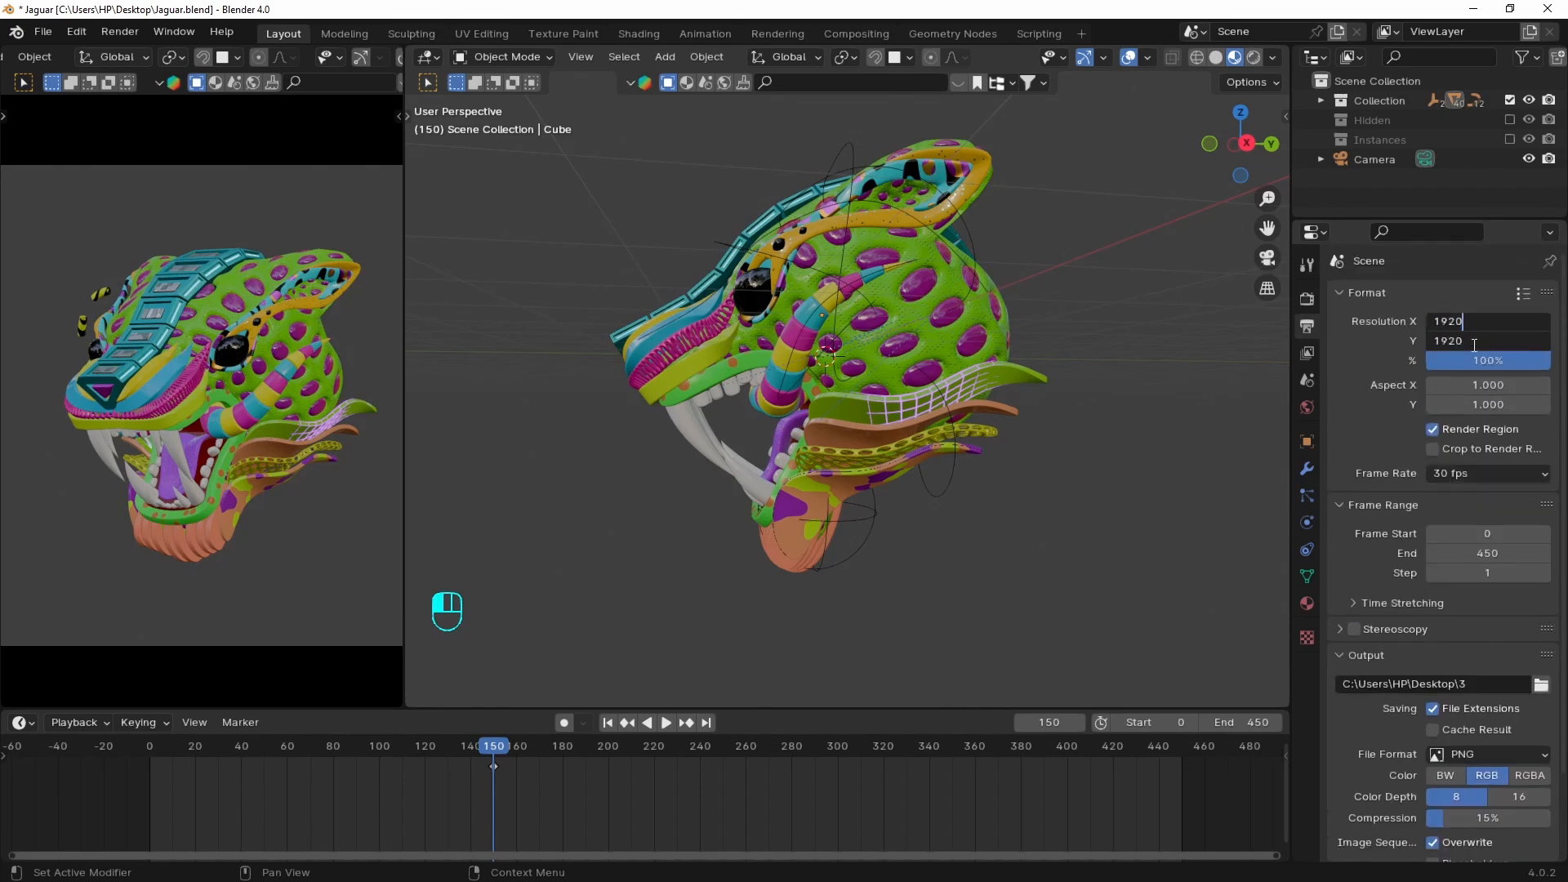
text(1920)
key(Tab)
key(Return)
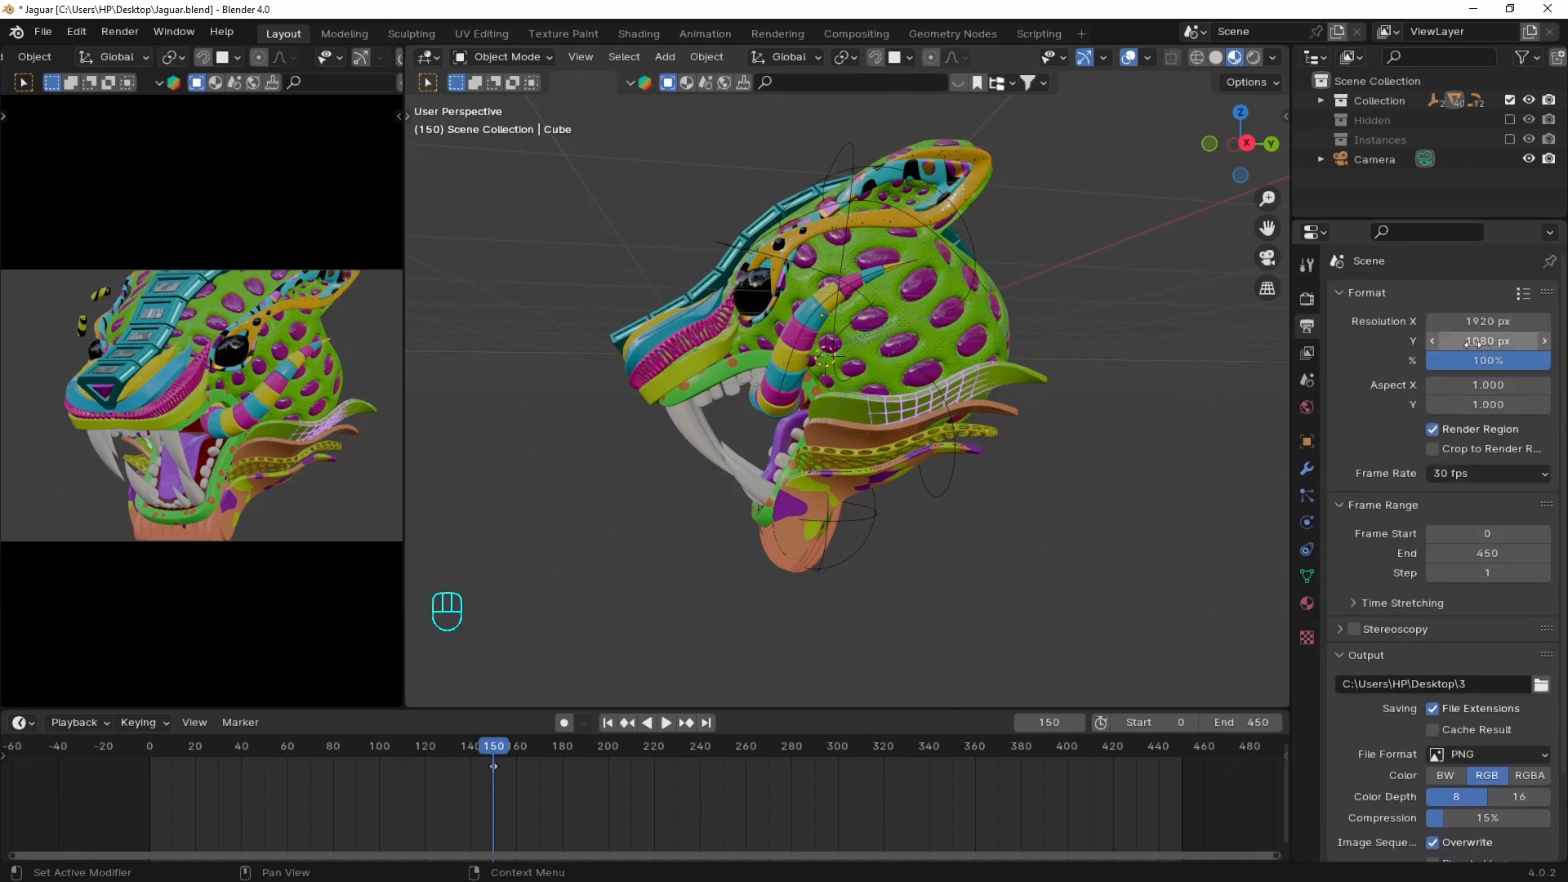
Select the camera from the top view and scale it up until its frame nearly reaches the head
scroll(1035, 369, down, 14)
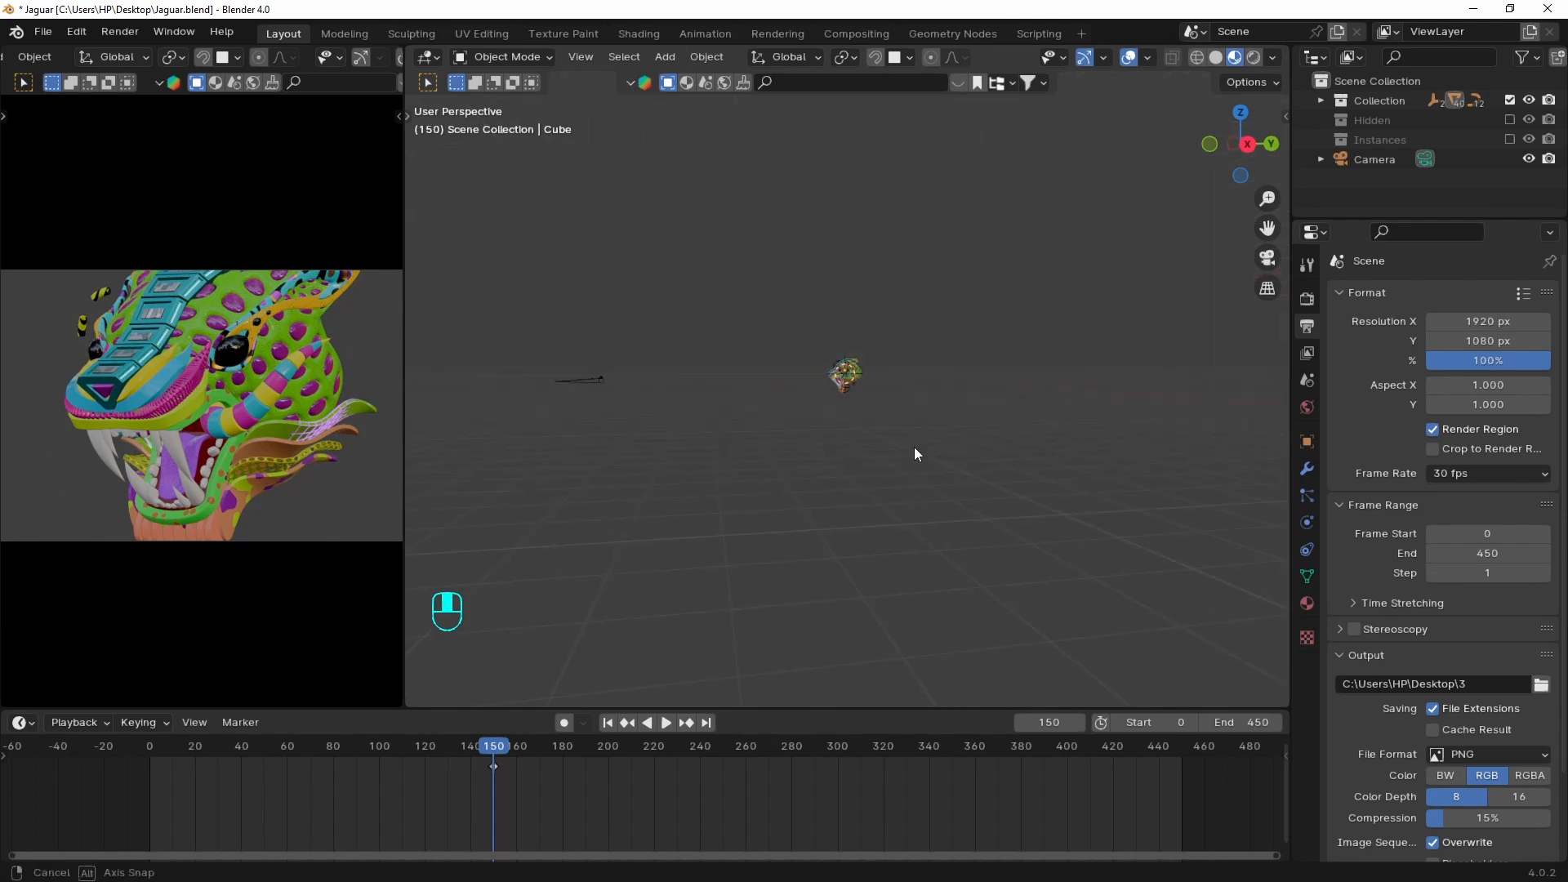
middle_drag(914, 451, 987, 441)
key(grave)
click(1137, 574)
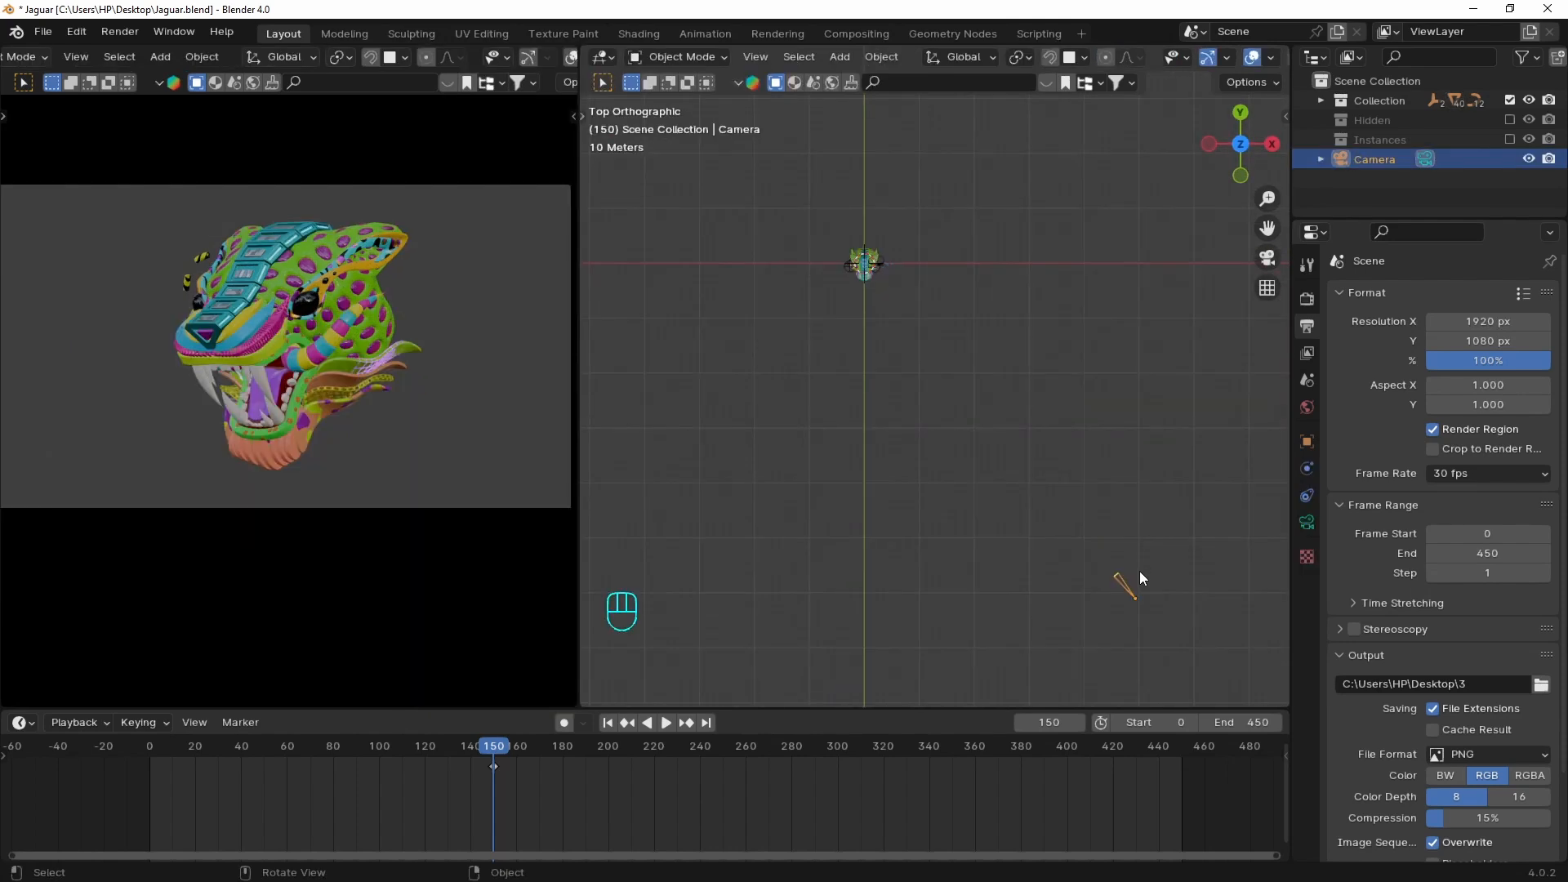
key(s)
click(1015, 247)
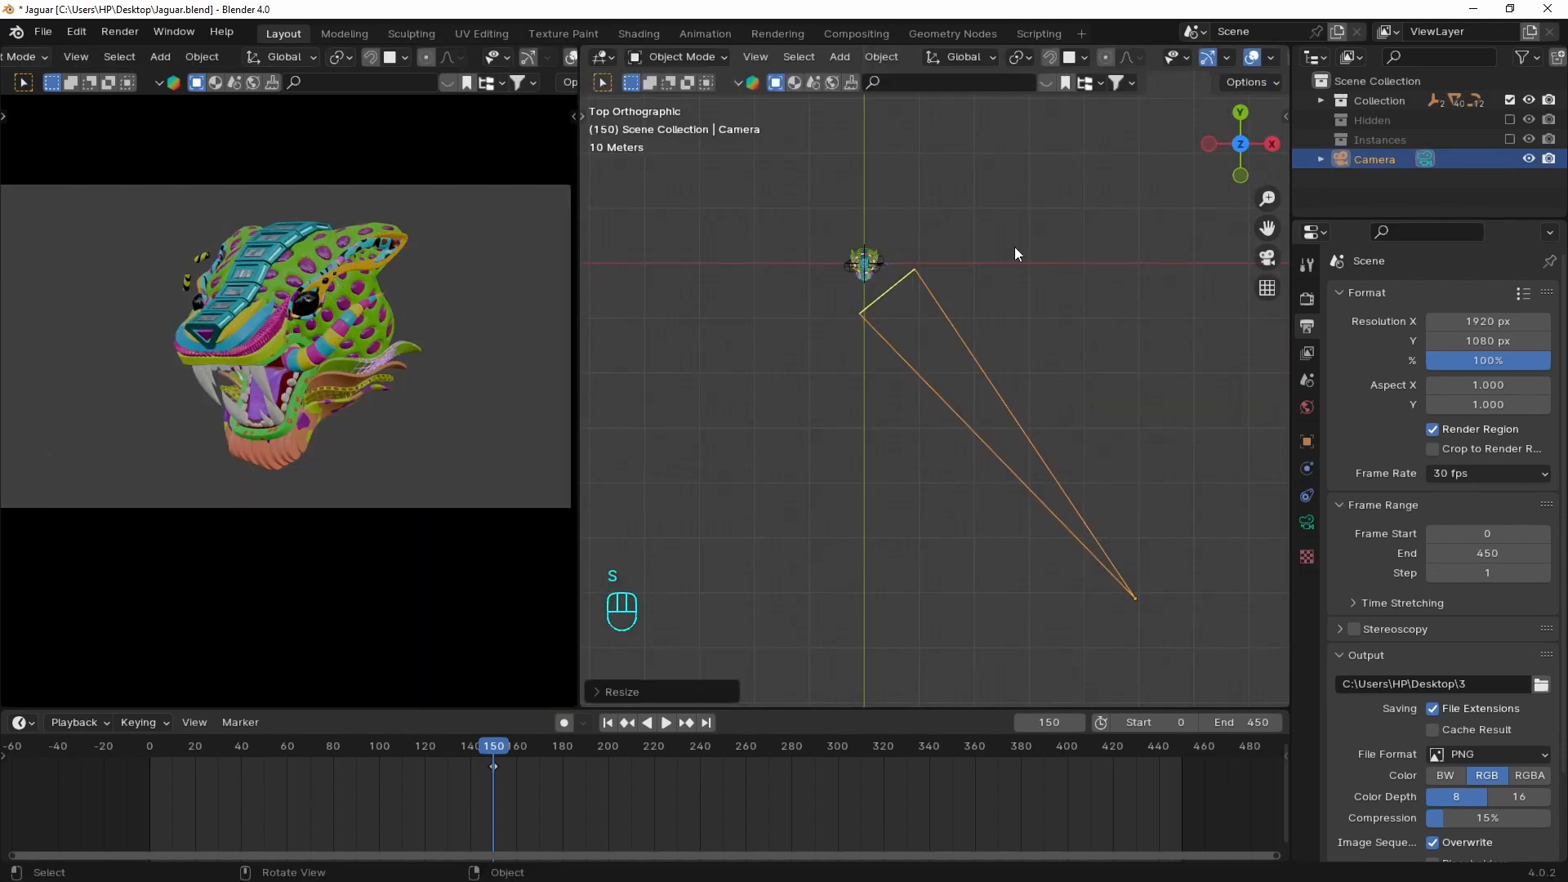
Switch the camera viewport to Rendered shading, then add an area light and raise it along Z above the head
click(405, 428)
key(z)
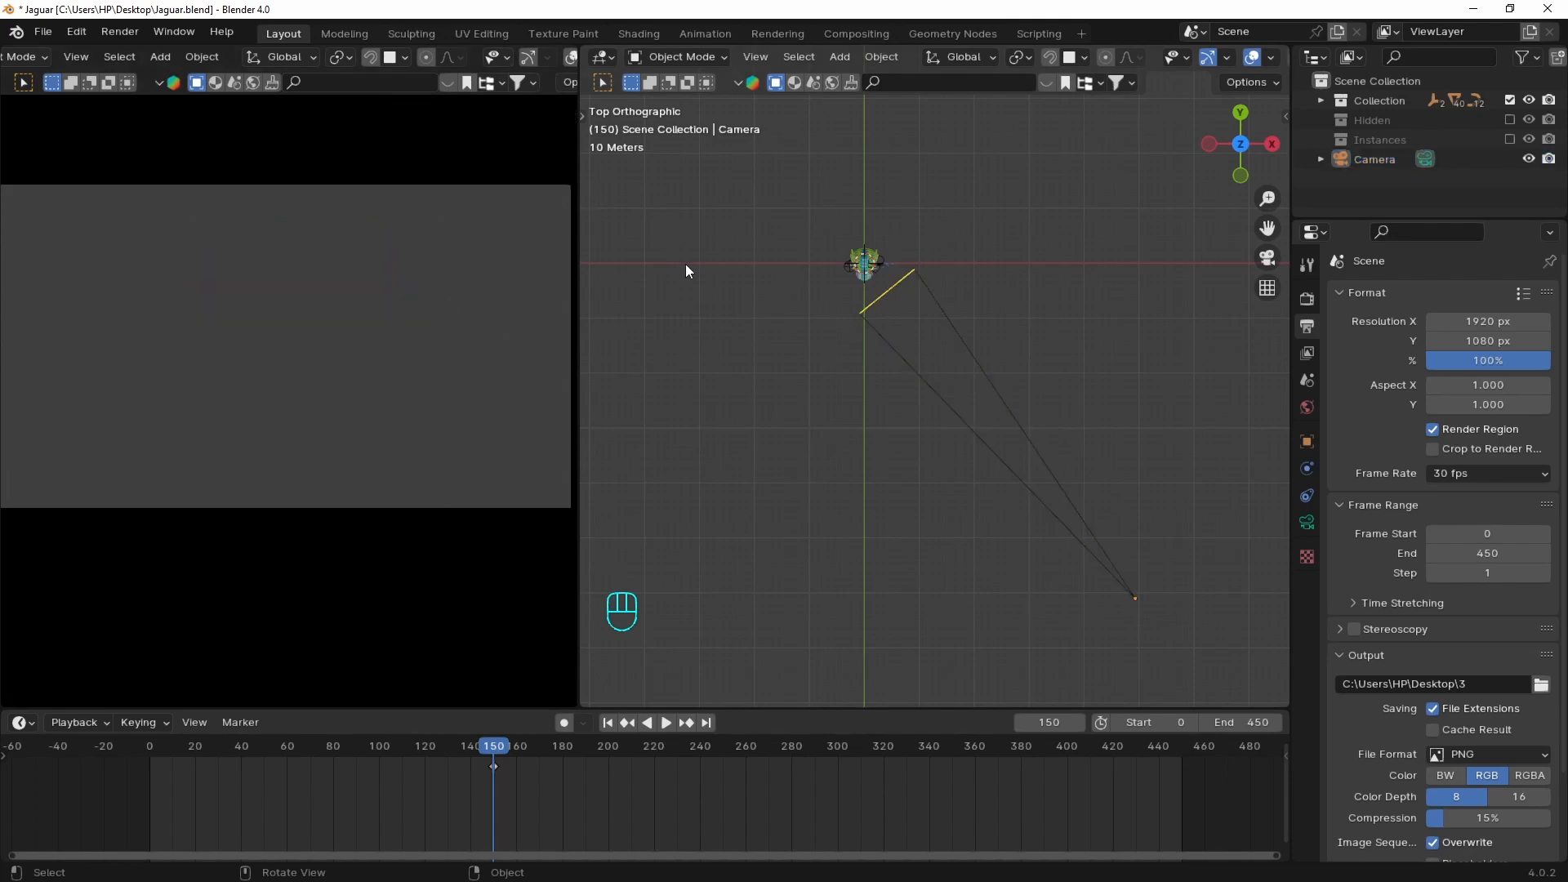
middle_drag(880, 399, 980, 397)
key(shift+a)
mouse_move(938, 598)
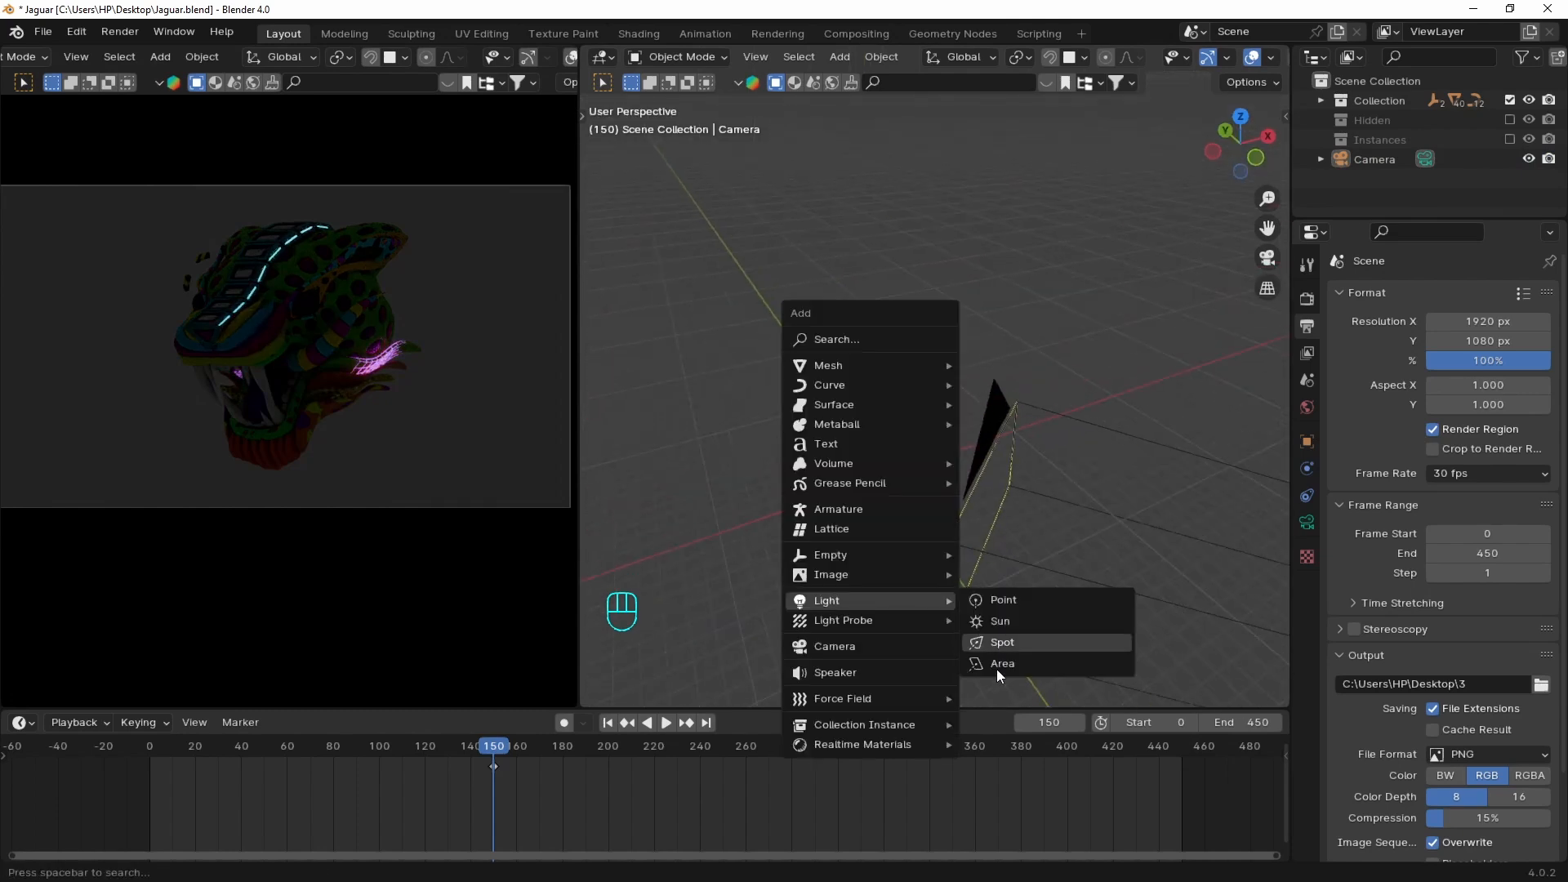
click(997, 667)
key(g)
key(z)
click(1024, 376)
Enlarge the area light until it is wider than the jaguar head
right_click(963, 367)
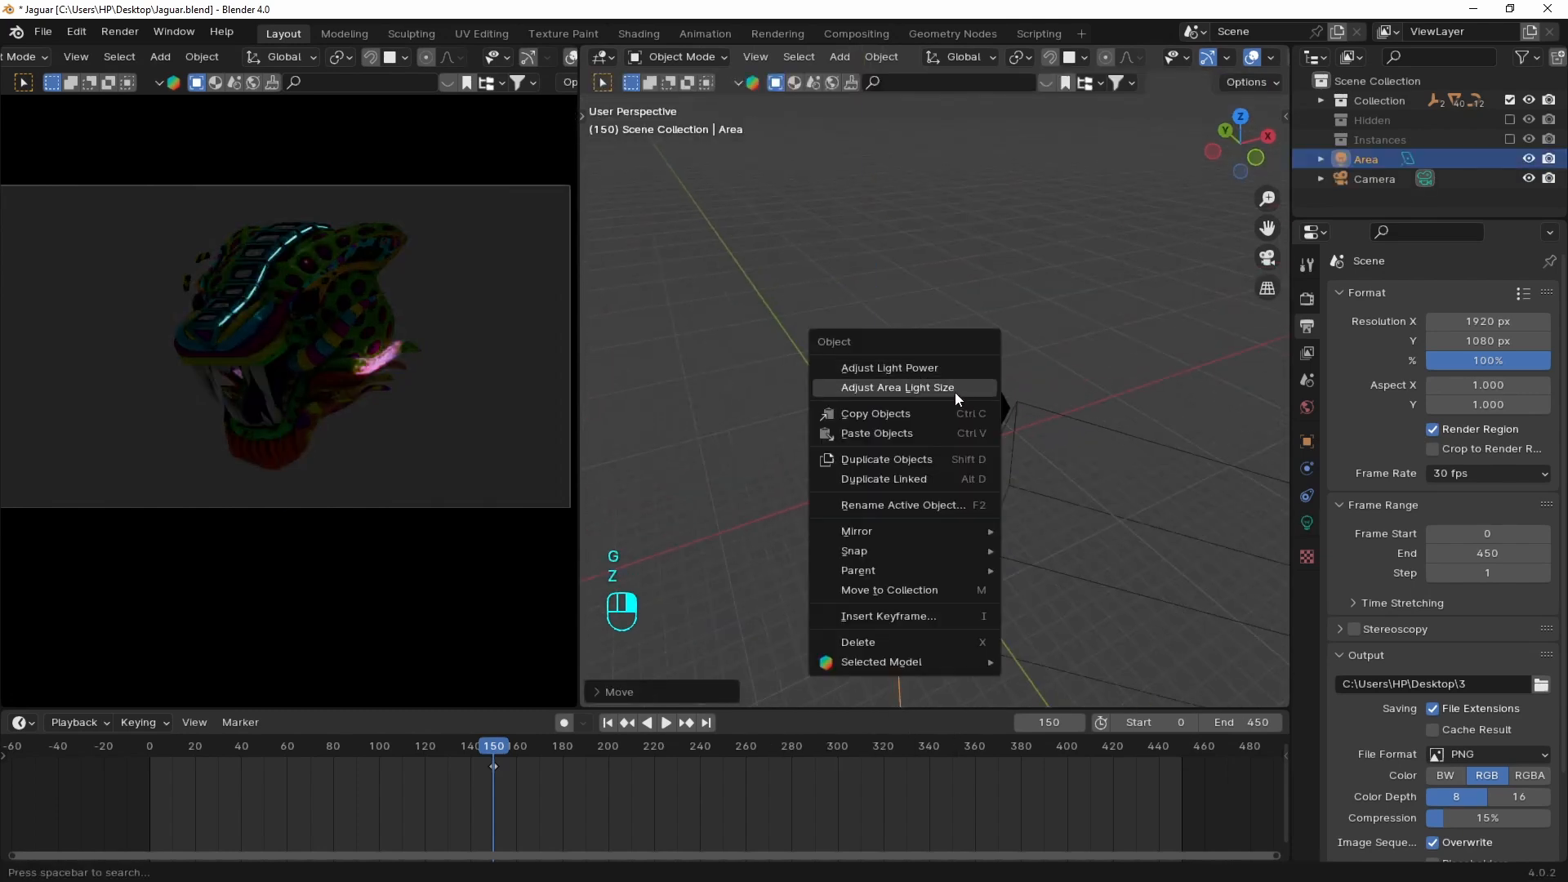
click(953, 389)
click(983, 360)
right_click(985, 350)
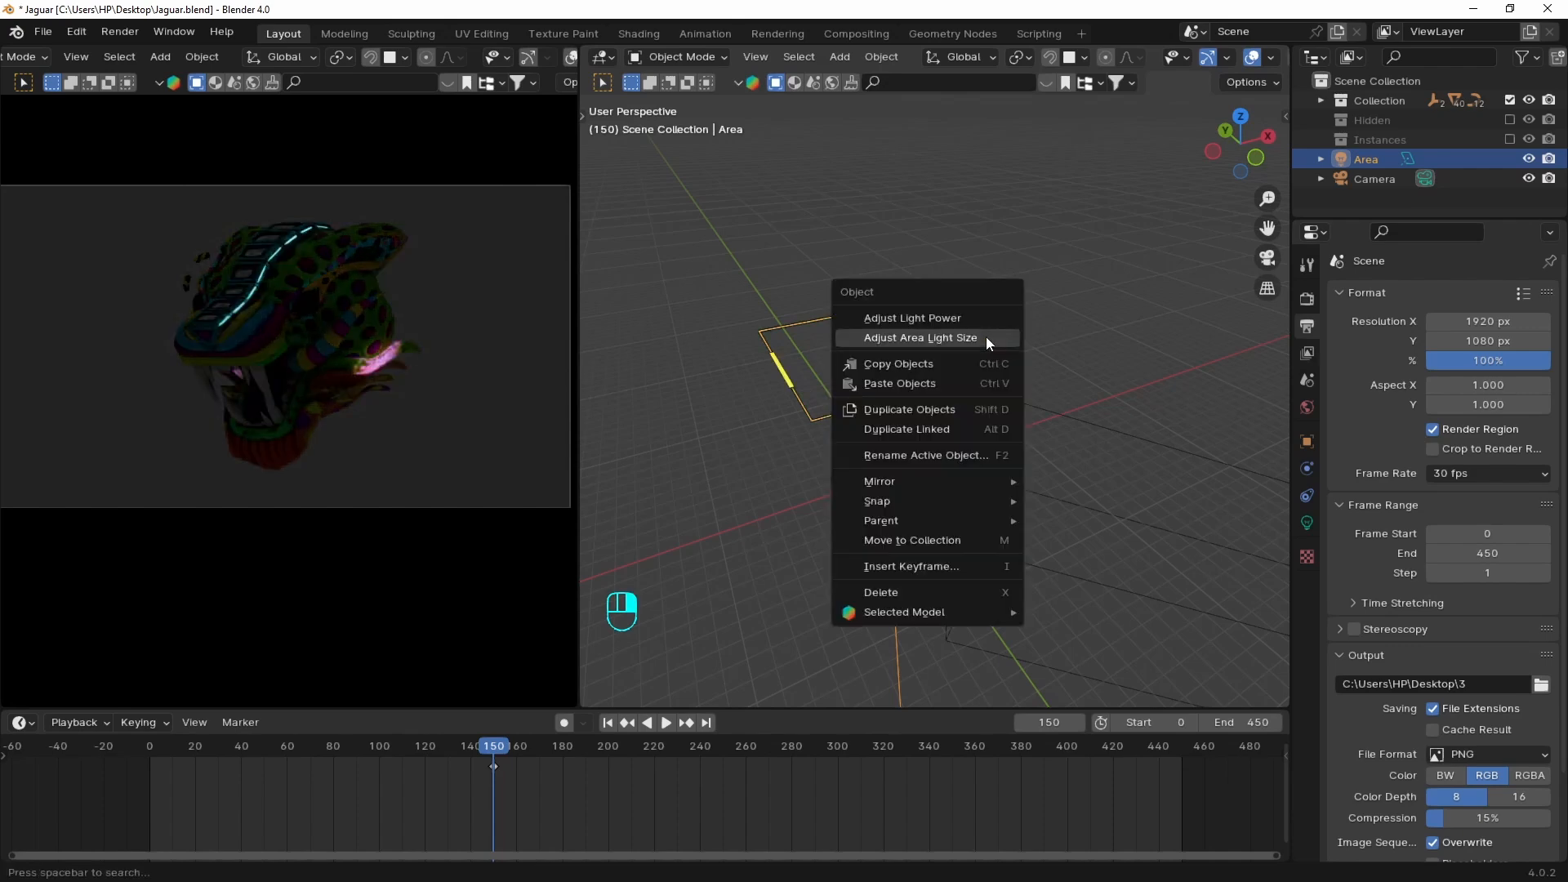
click(986, 337)
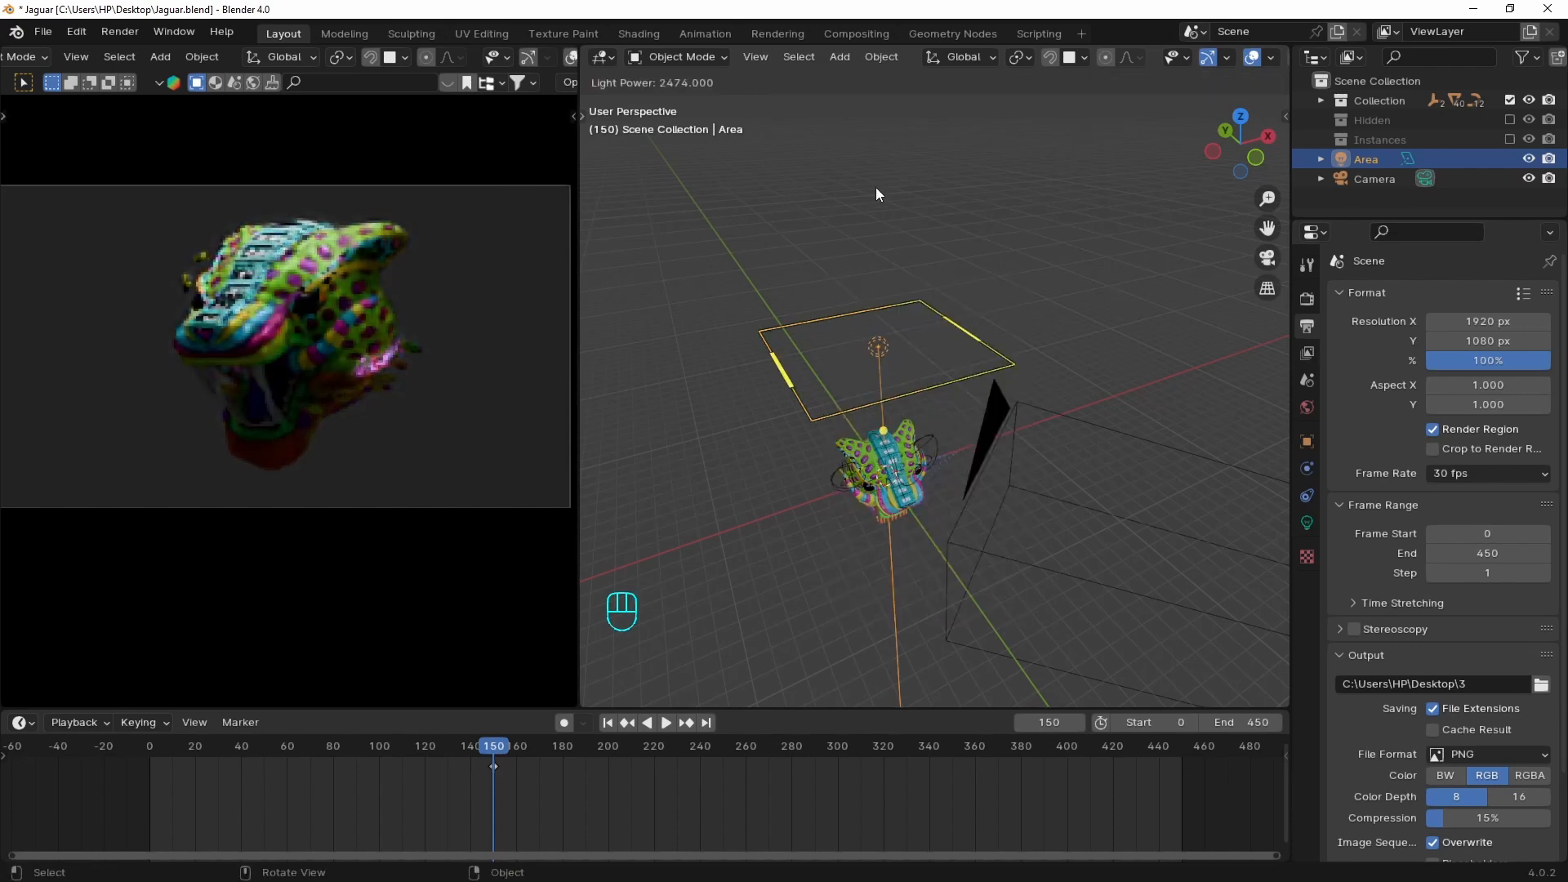
right_click(722, 279)
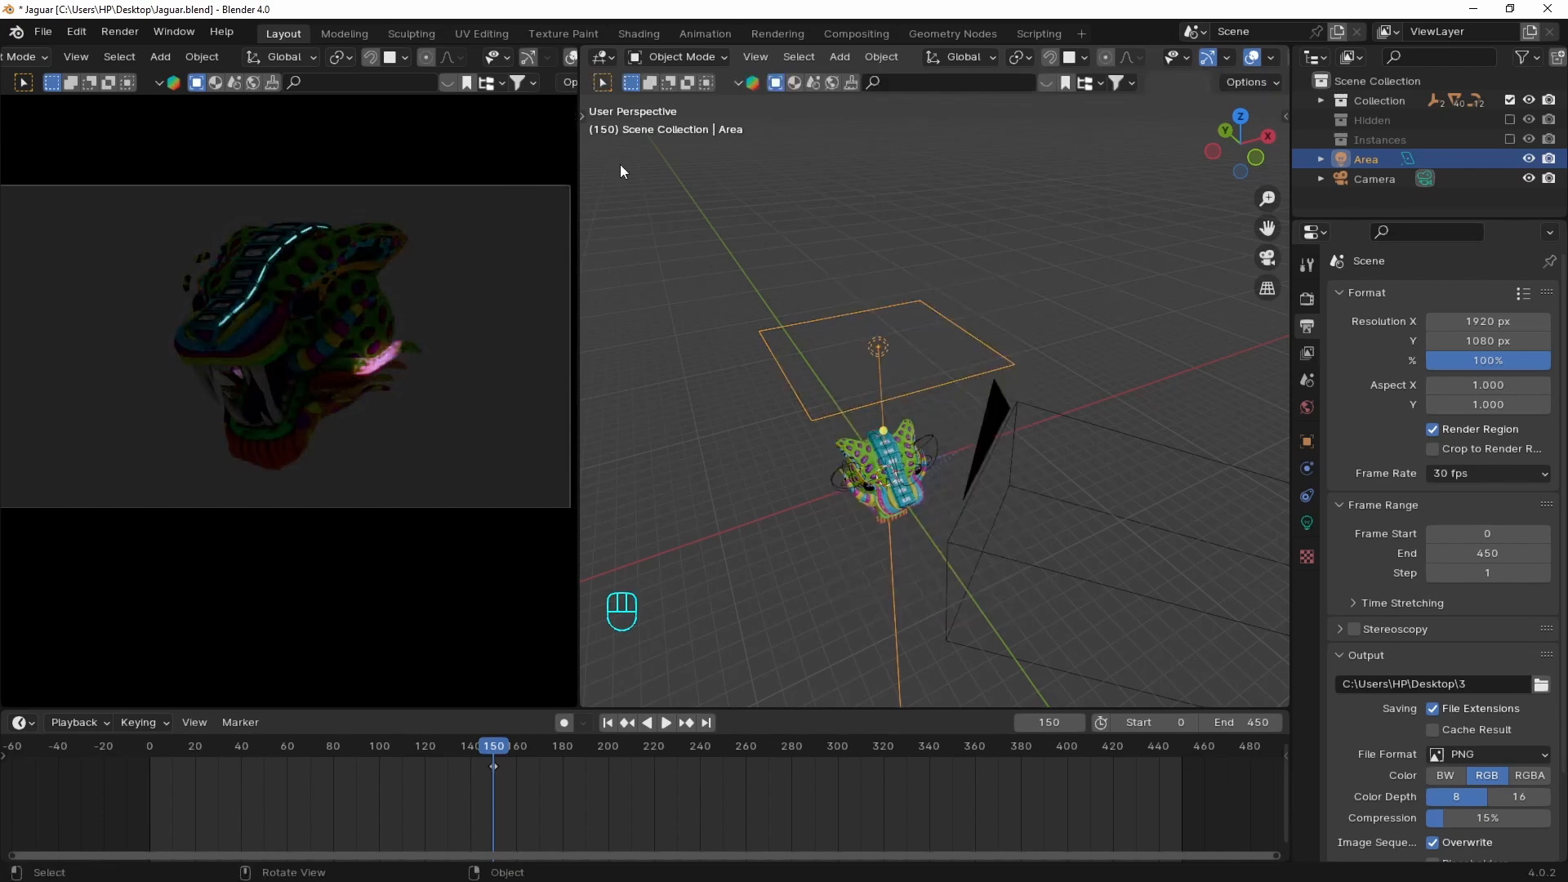
Increase the area light's power to brighten the top of the head
right_click(909, 321)
click(855, 302)
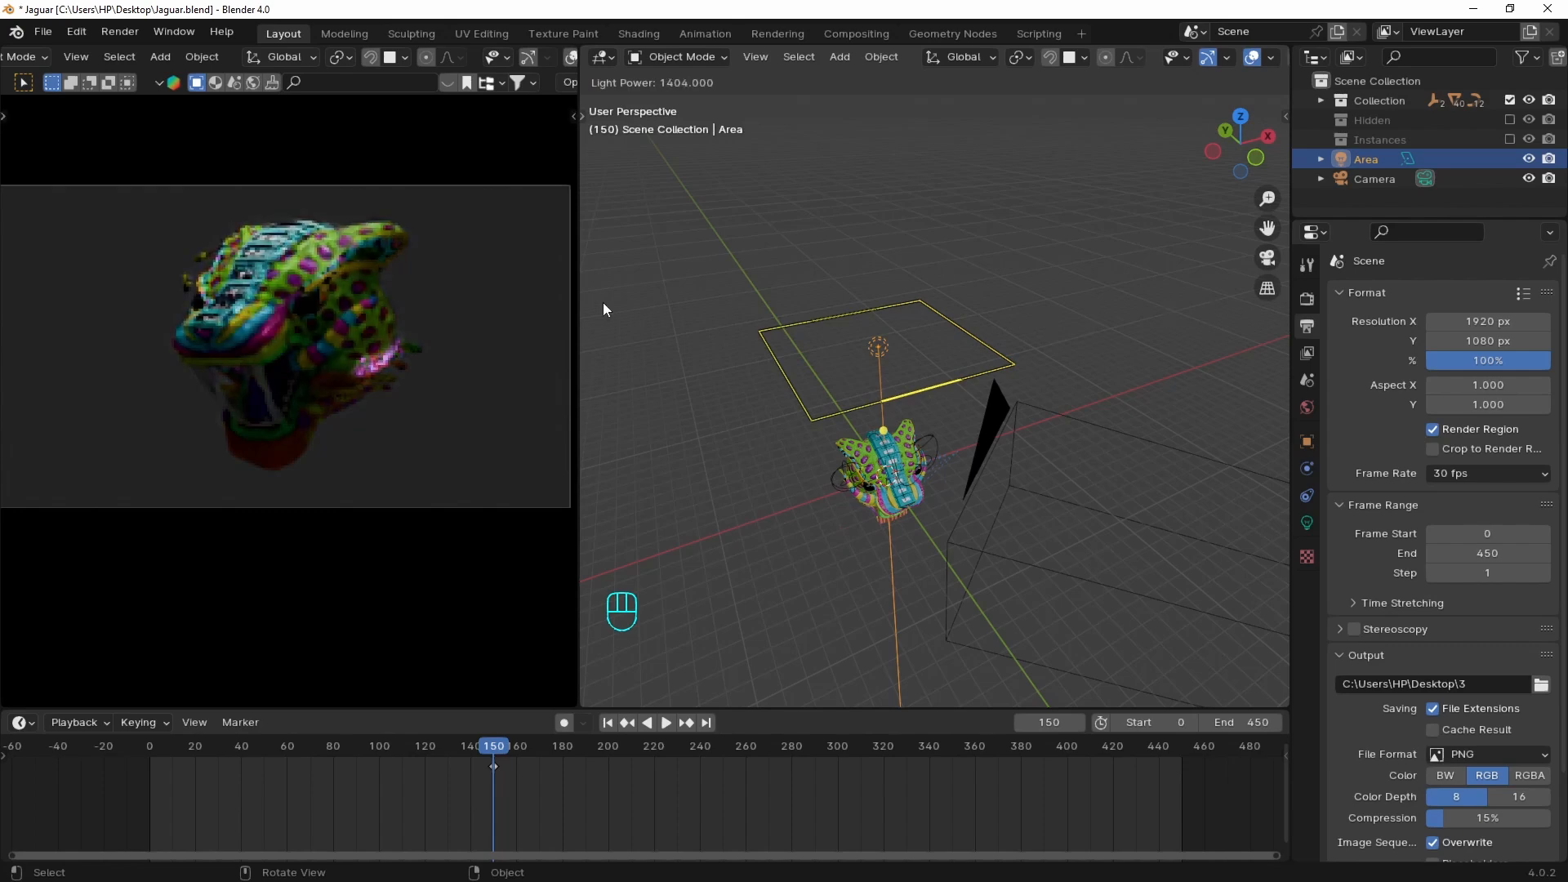
click(1099, 307)
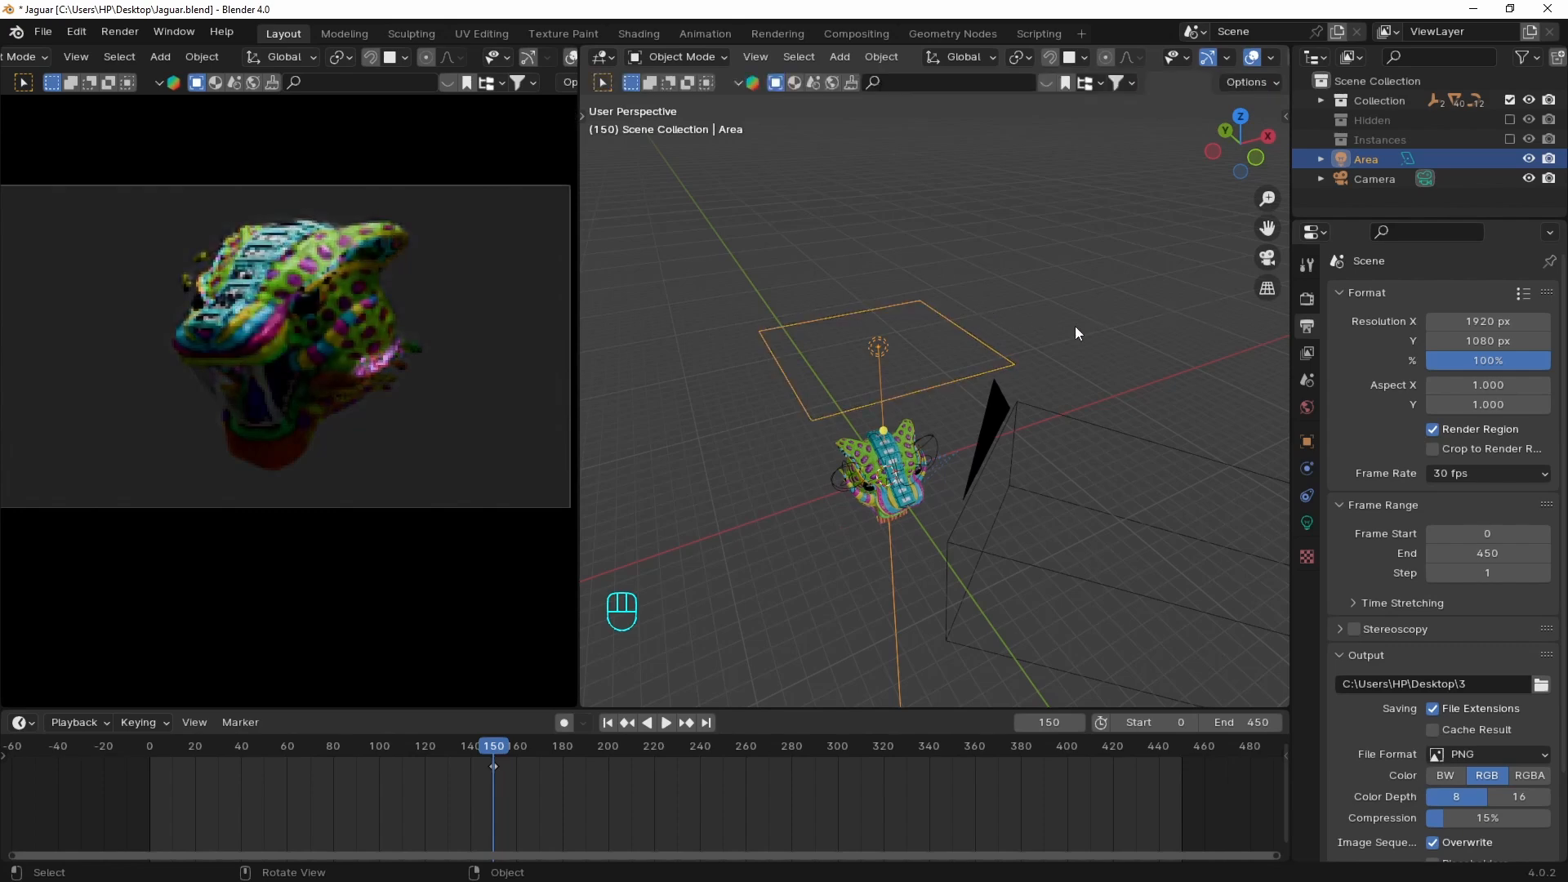
Add a plane at the origin in the front view and scale it up wider than the area light
key(KP_1)
scroll(824, 552, down, 2)
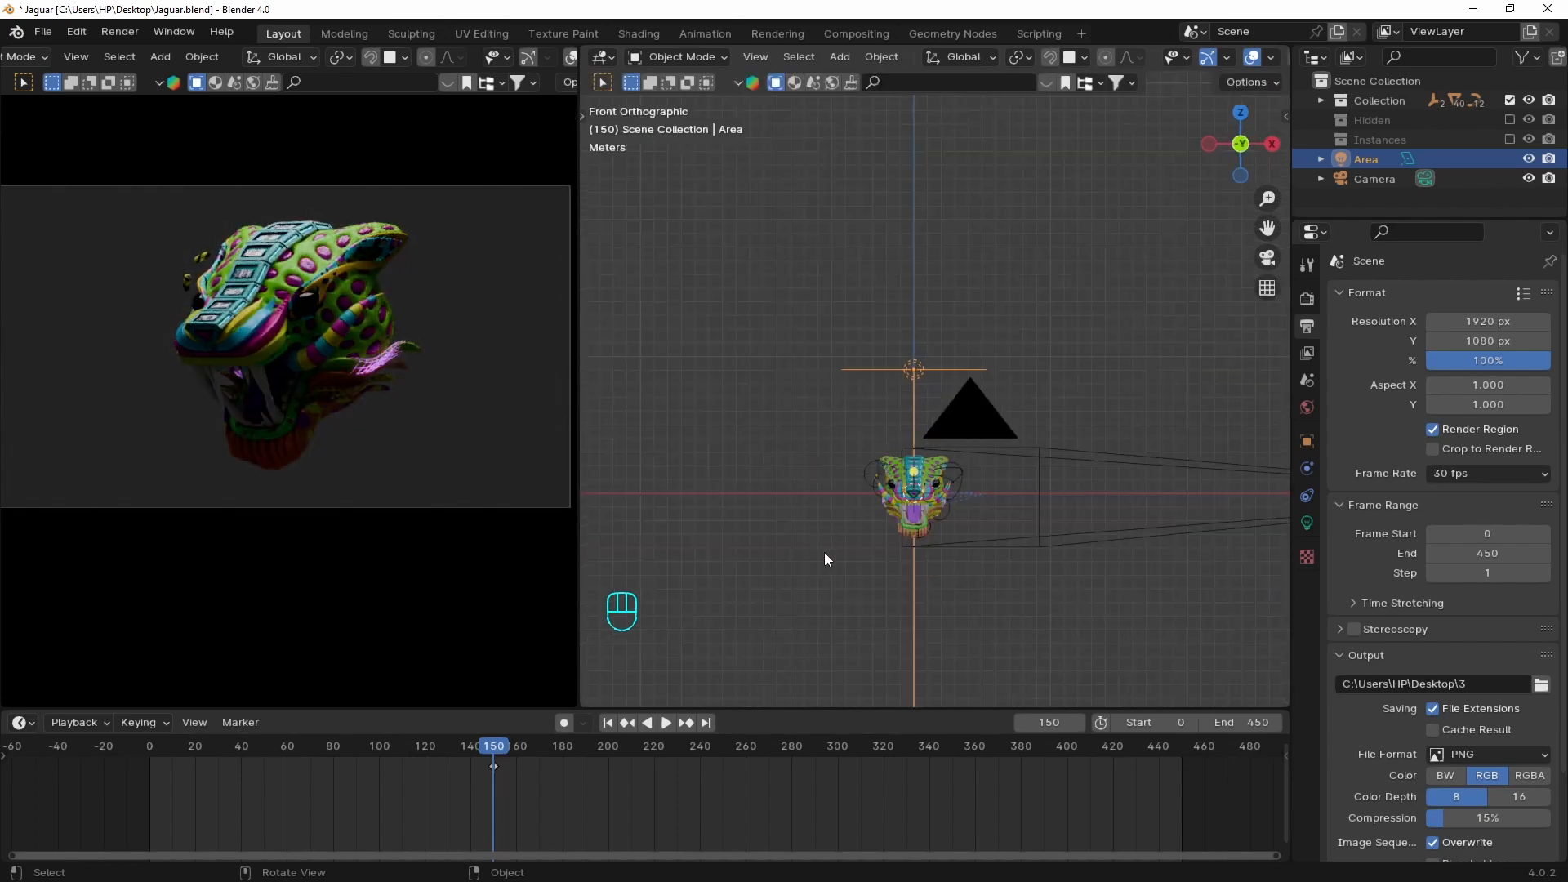
key(shift+a)
mouse_move(920, 159)
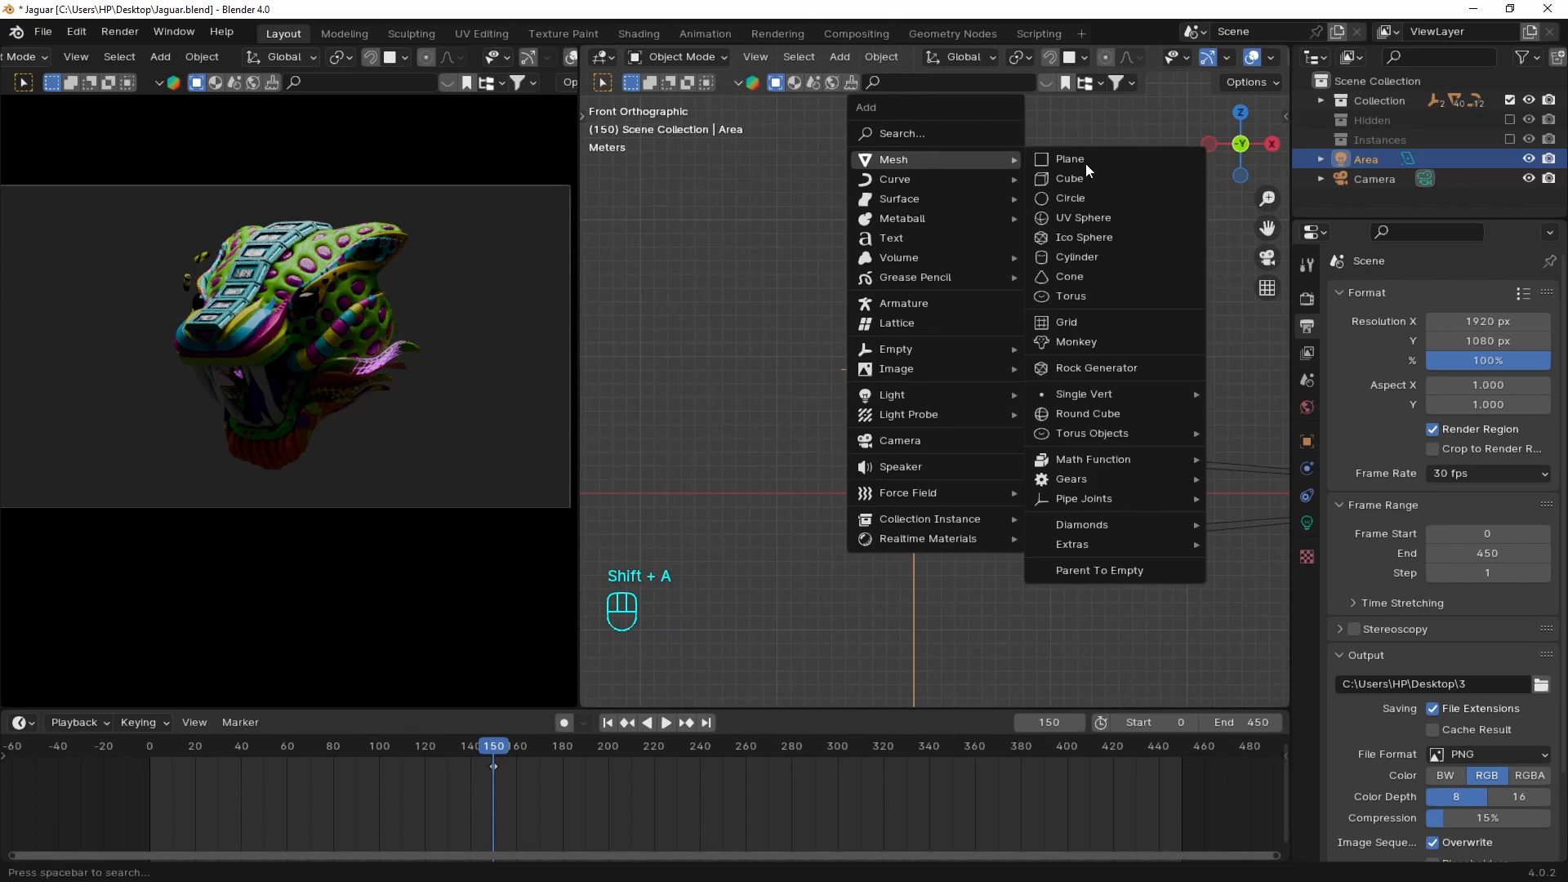
click(1085, 159)
key(s)
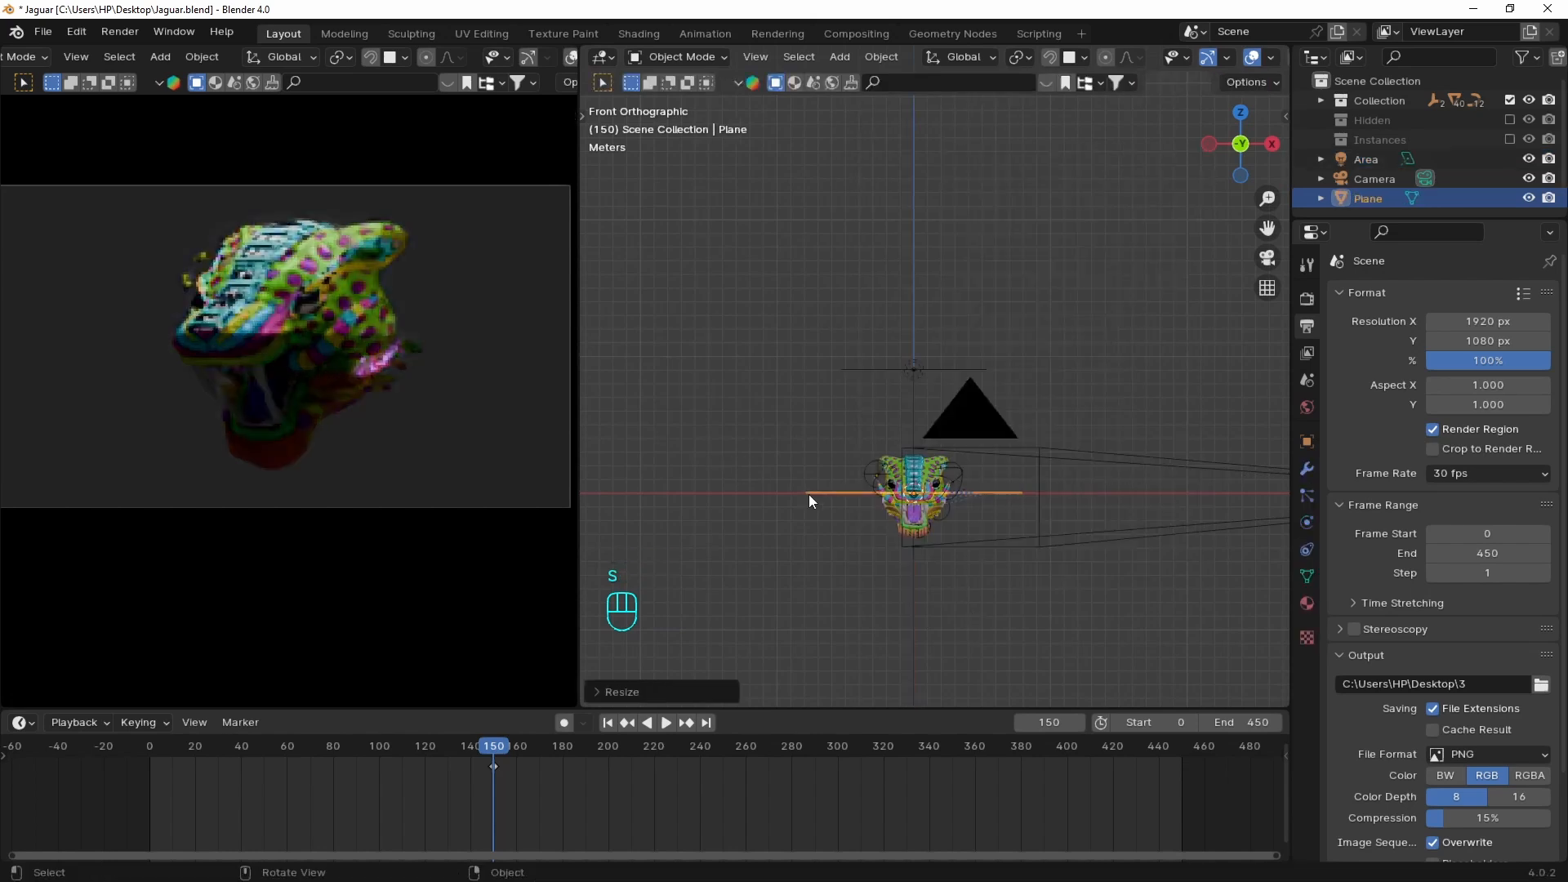
click(808, 493)
Move the plane down along Z until it sits well below the head as a floor
key(g)
key(z)
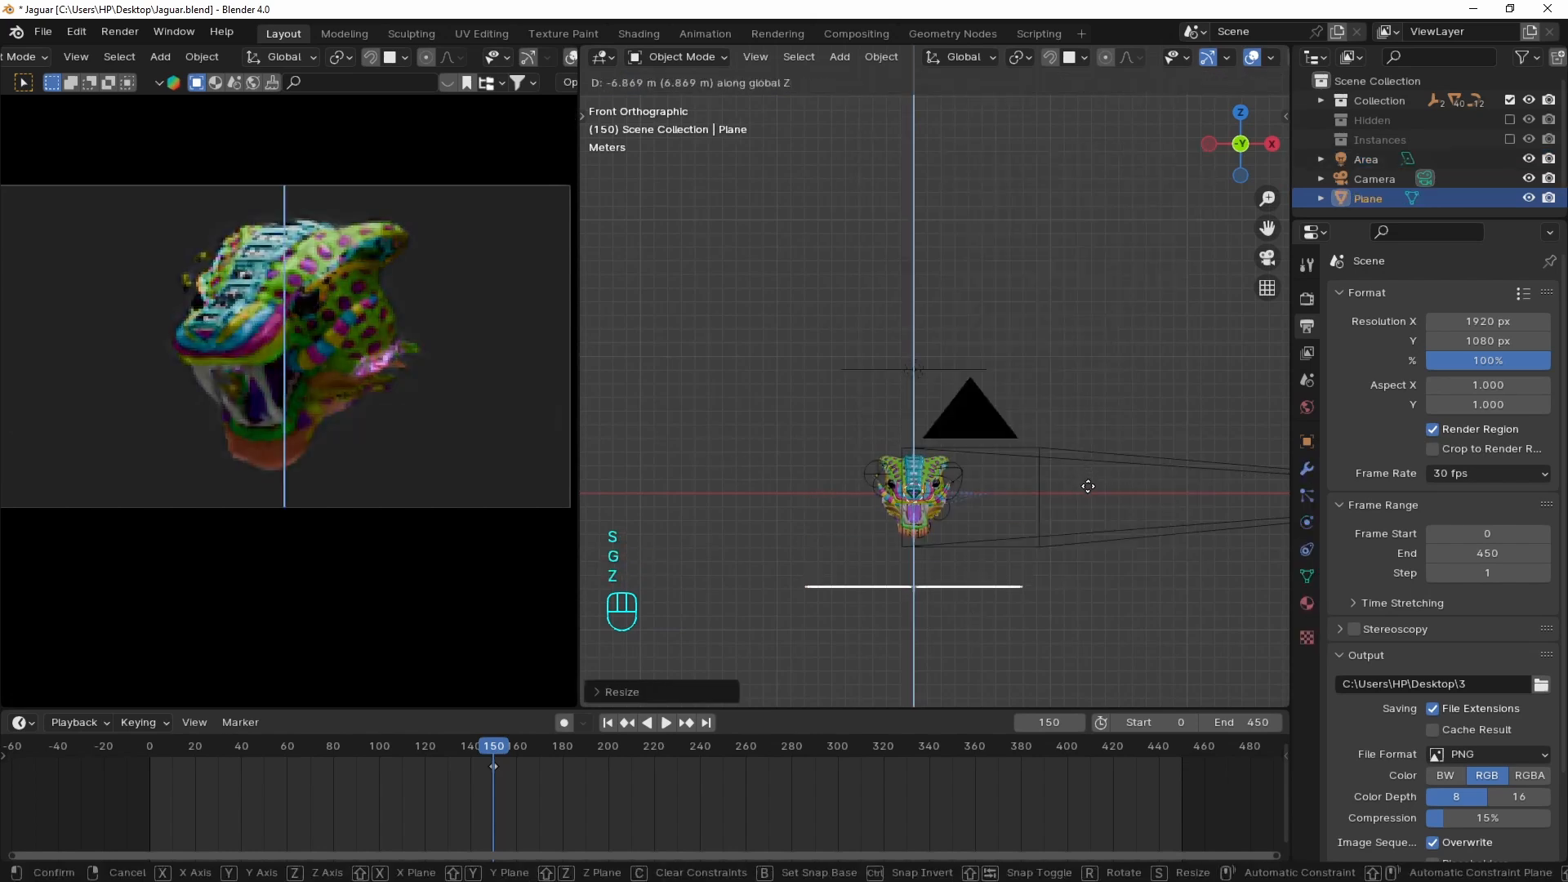
click(613, 494)
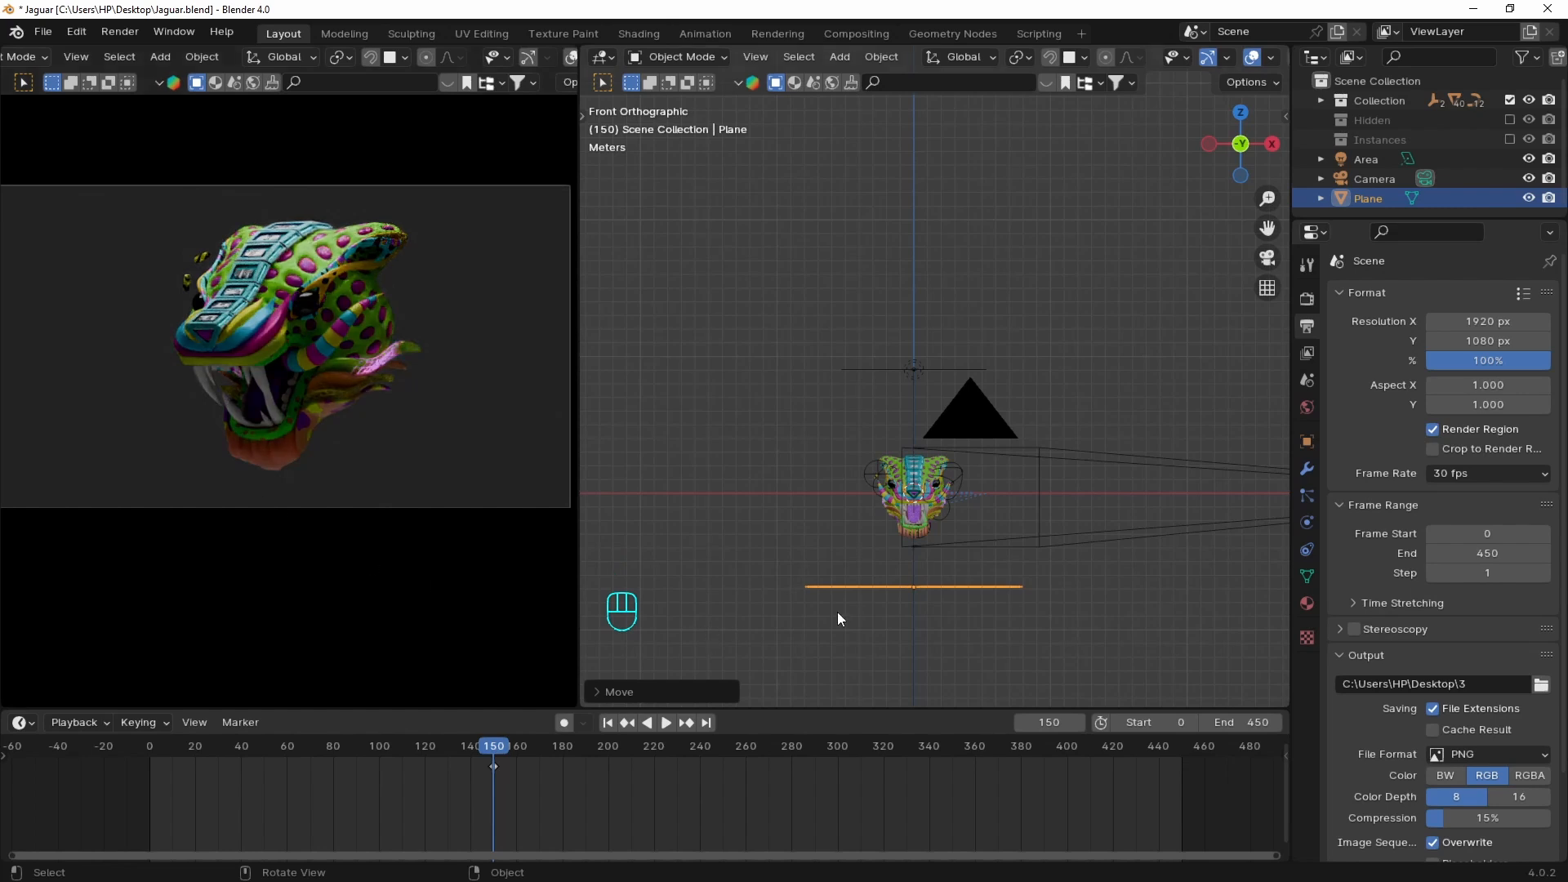
key(g)
key(z)
click(1041, 516)
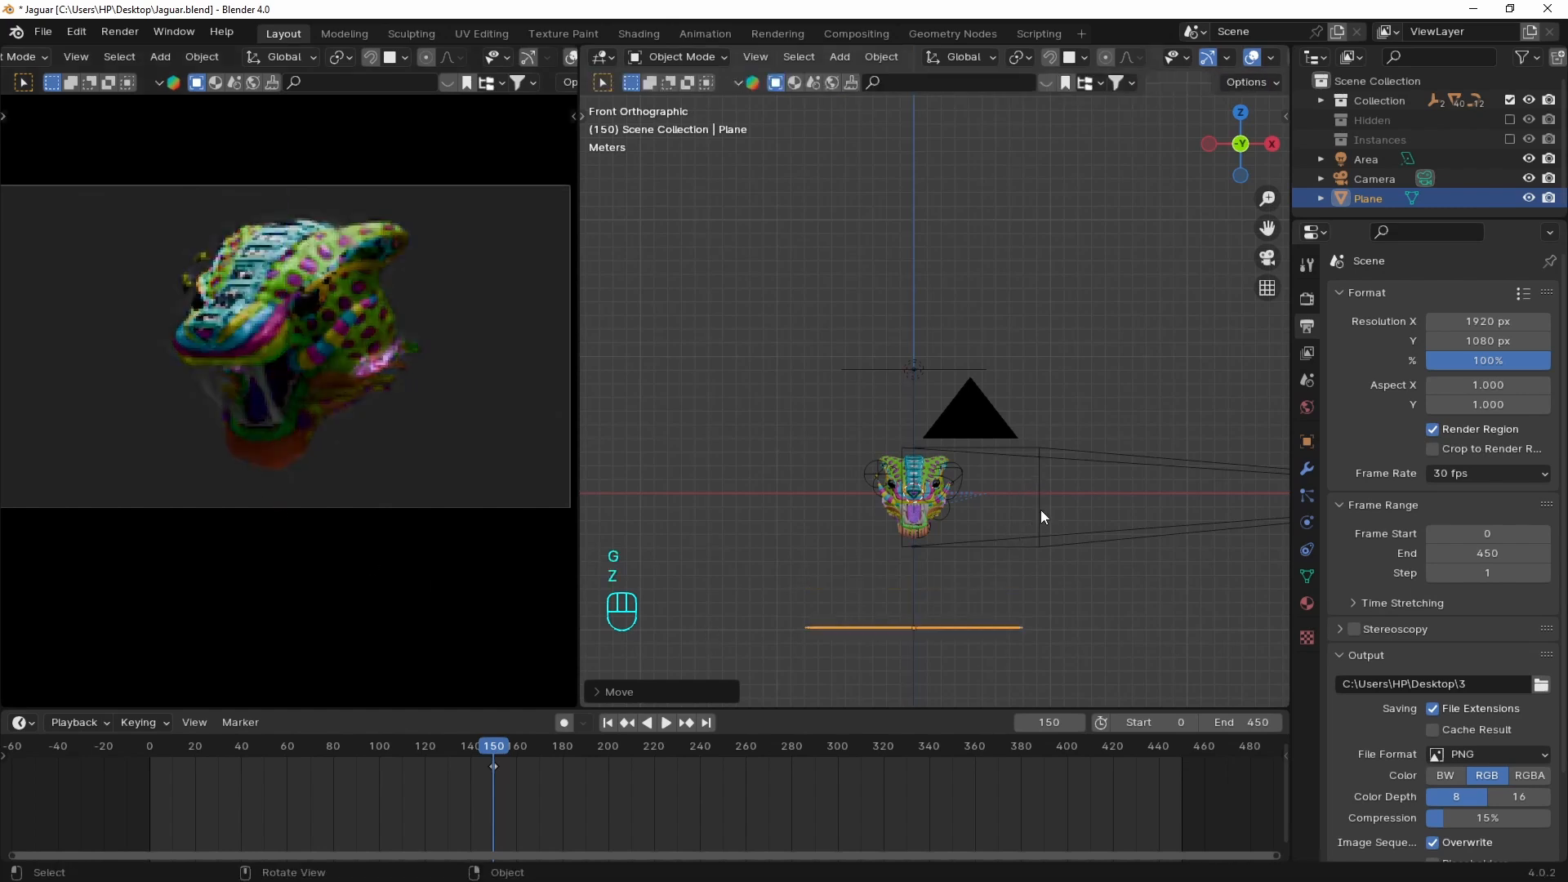
Add a second plane and rotate it 90 degrees about X so it stands upright
click(947, 370)
key(shift+a)
mouse_move(869, 364)
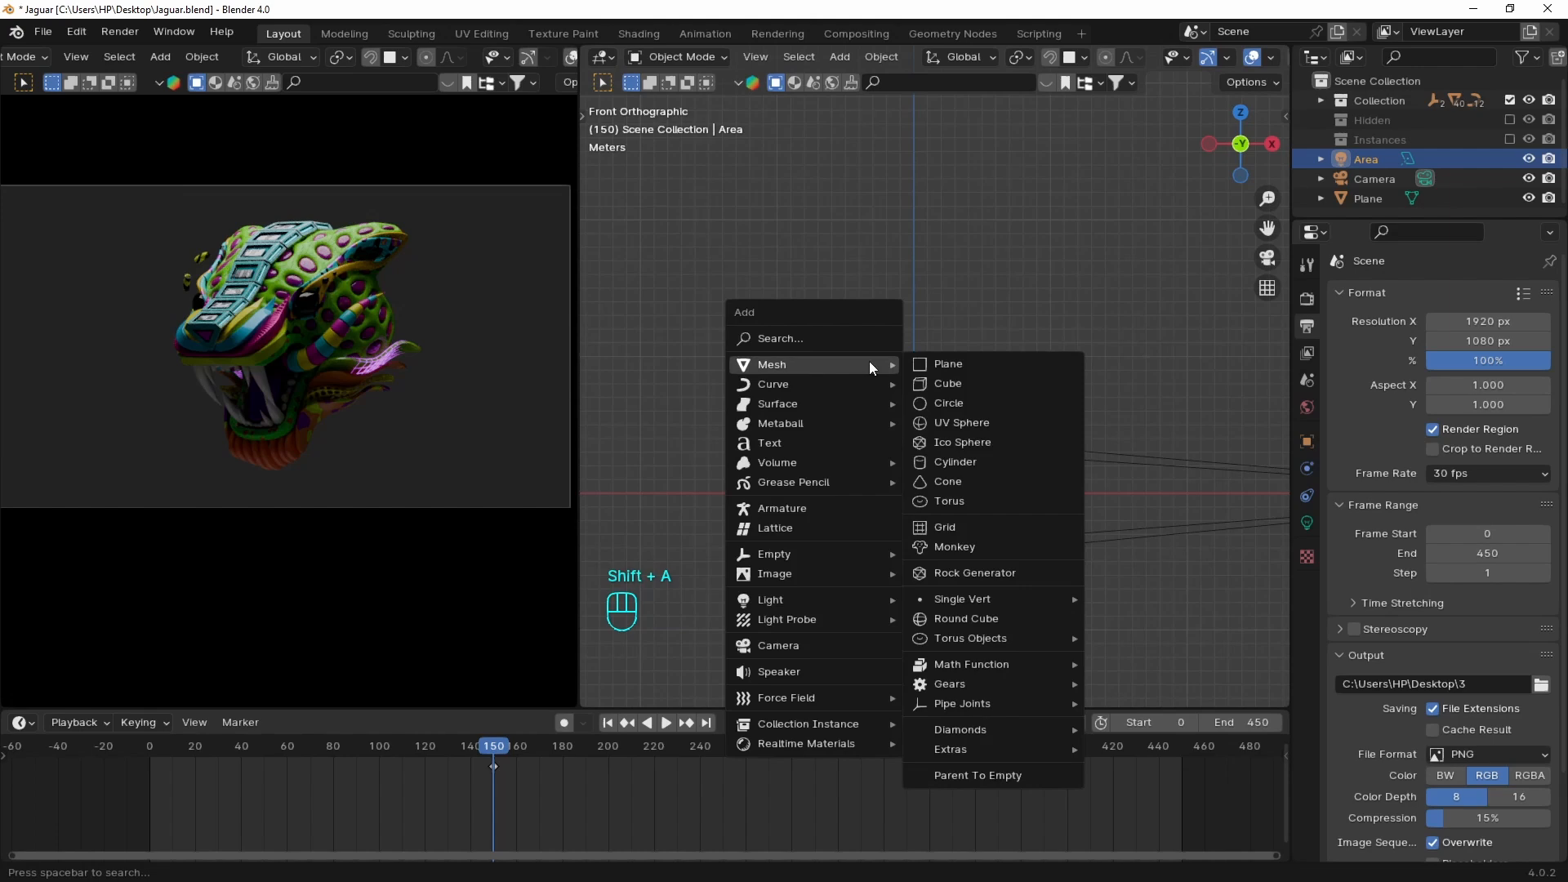
click(973, 364)
text(rx90)
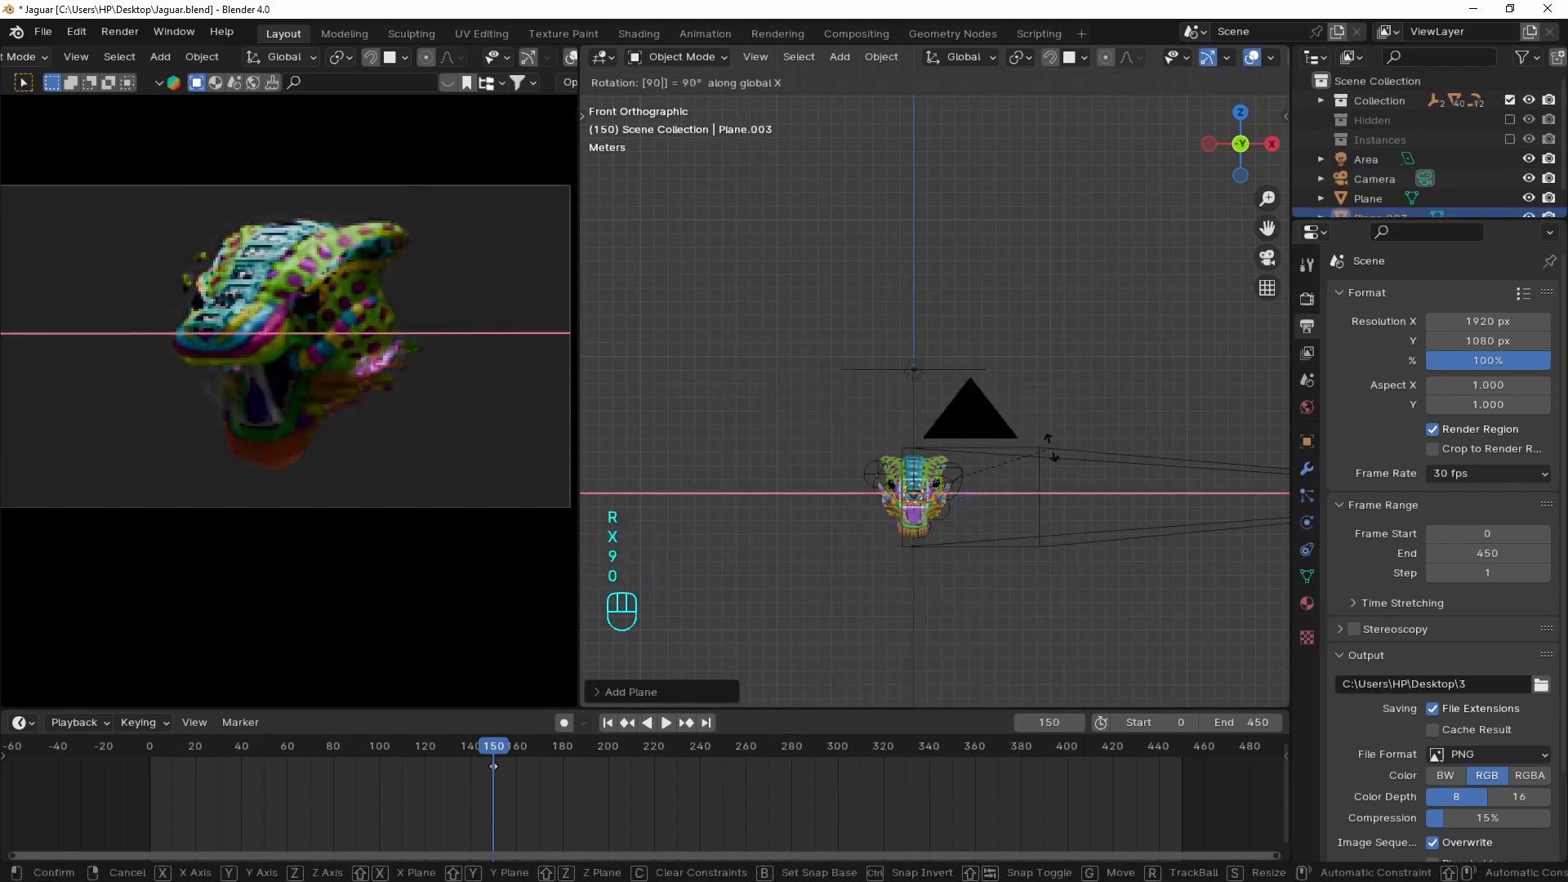
key(Return)
Enlarge the upright plane in the top view, angle it toward the camera and place it behind the head as a backdrop
key(grave)
click(1031, 448)
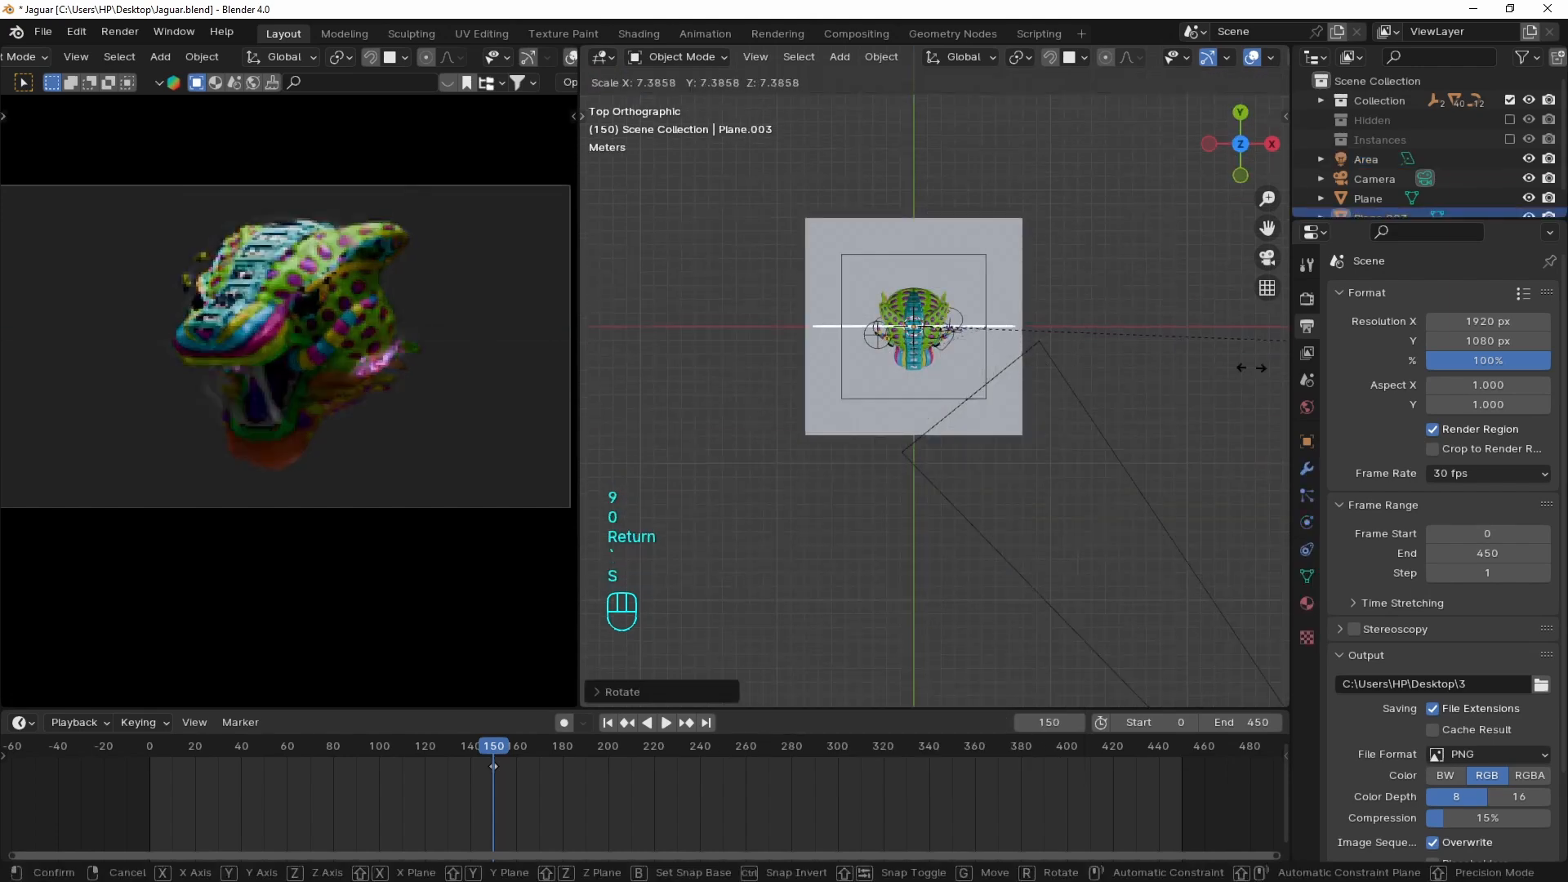
scroll(969, 584, down, 5)
key(r)
key(g)
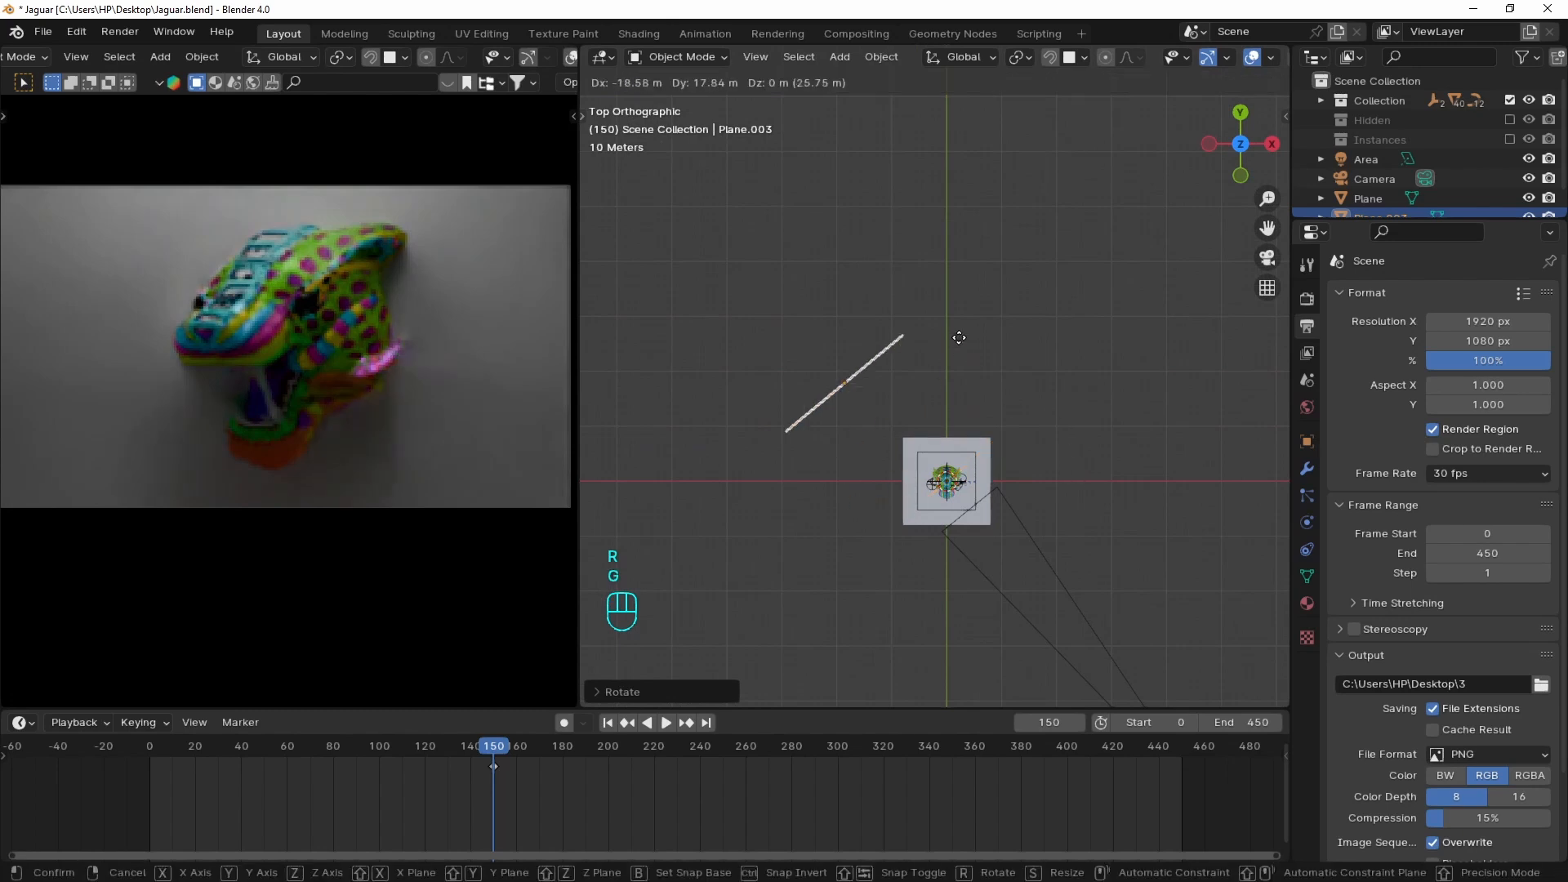
click(966, 332)
Give the backdrop plane a new material with a black base color
click(1306, 603)
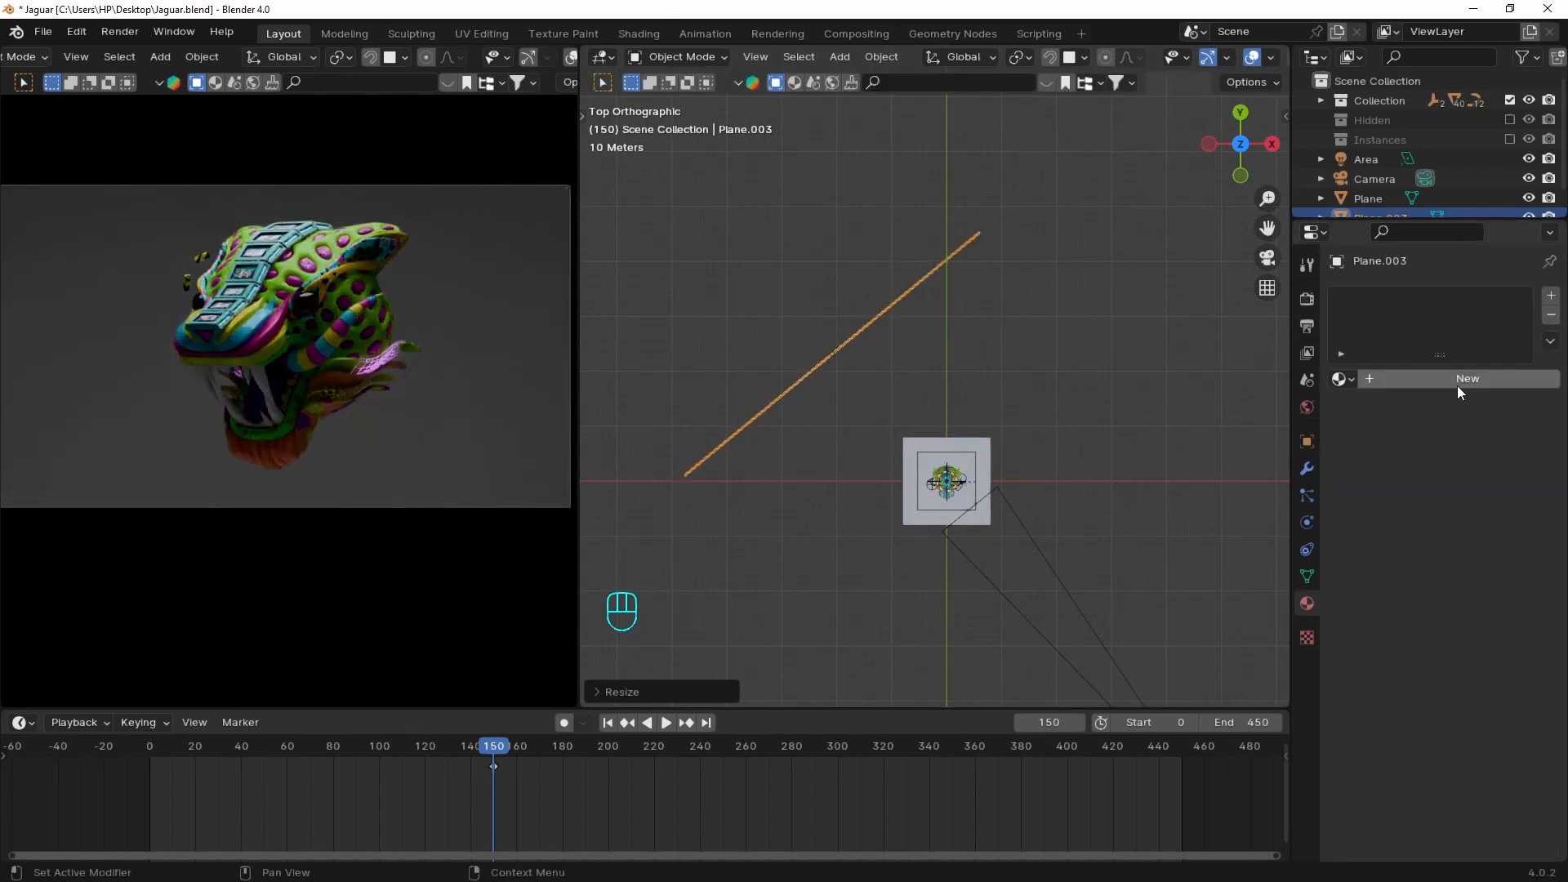
click(1456, 384)
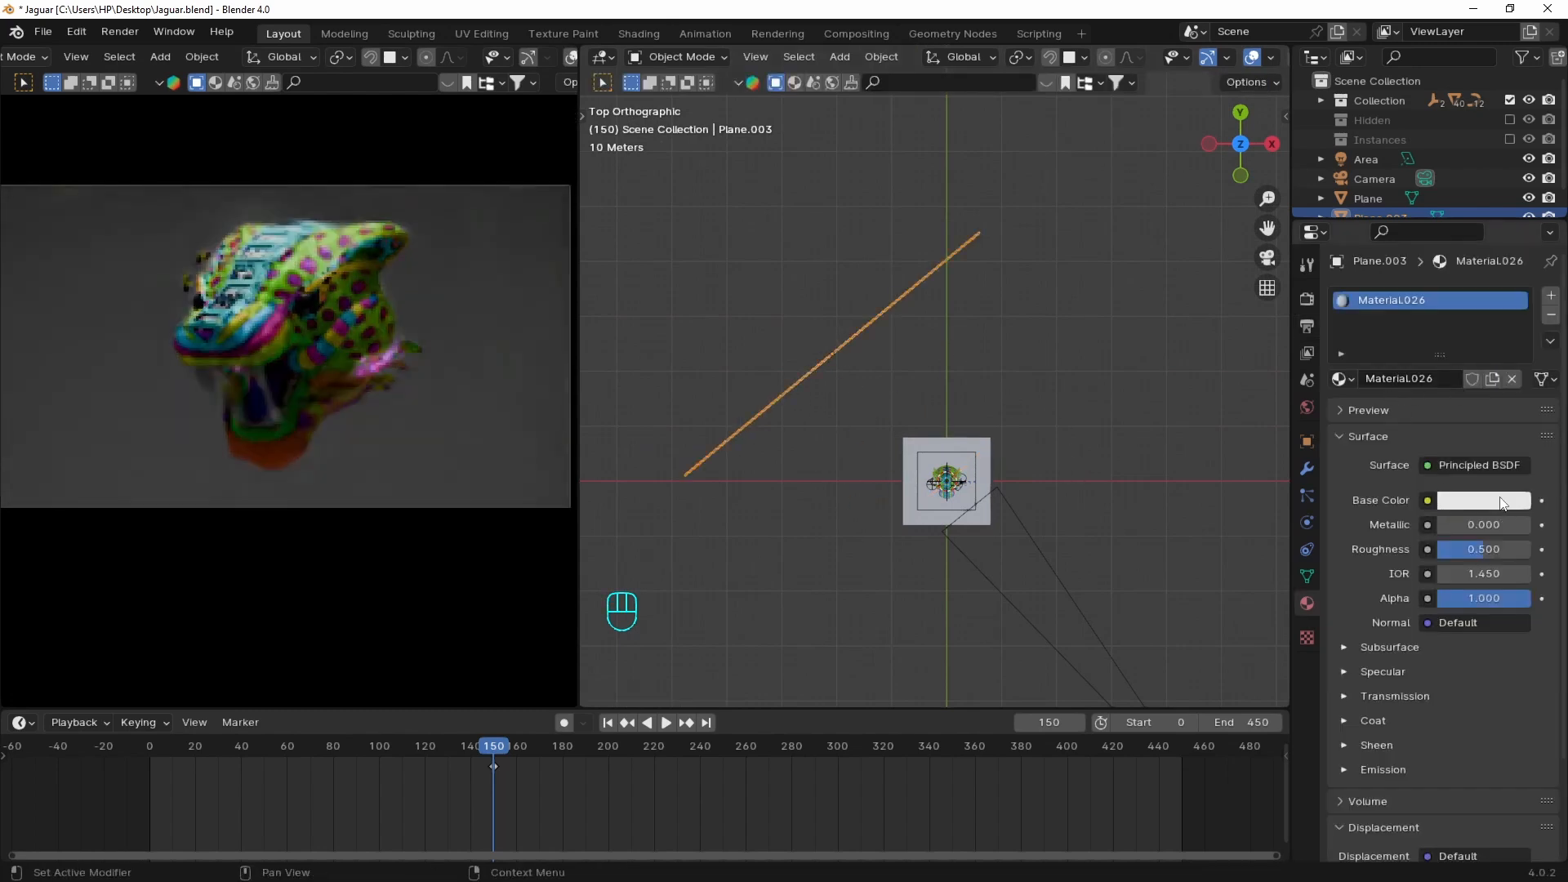
click(1500, 499)
drag(1512, 317, 1512, 382)
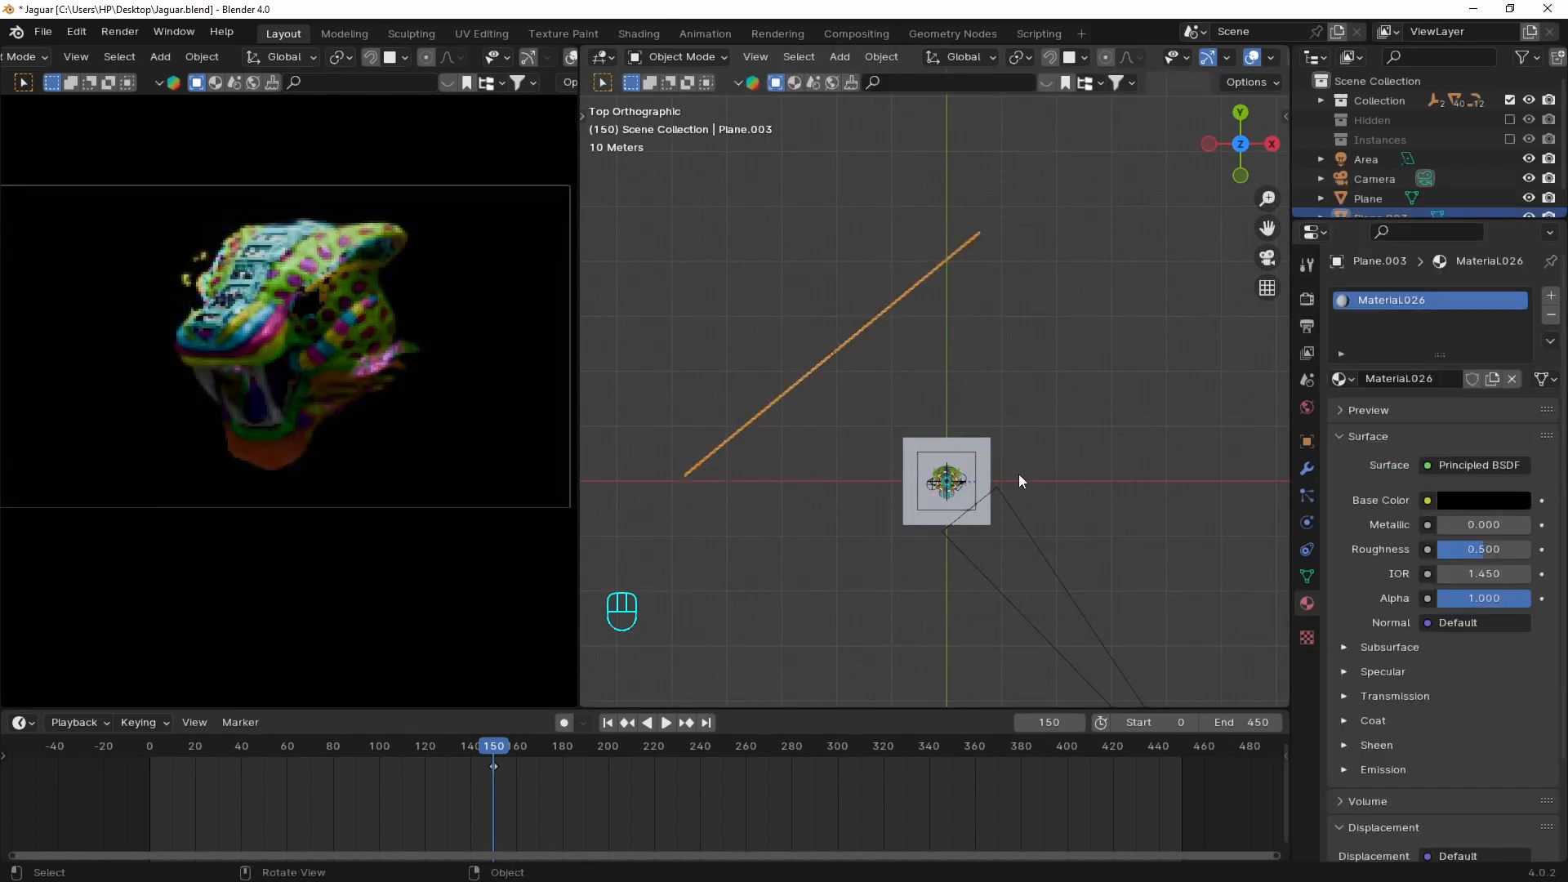
Duplicate the overhead area light and place the copy lower, between the head and the backdrop
click(1066, 422)
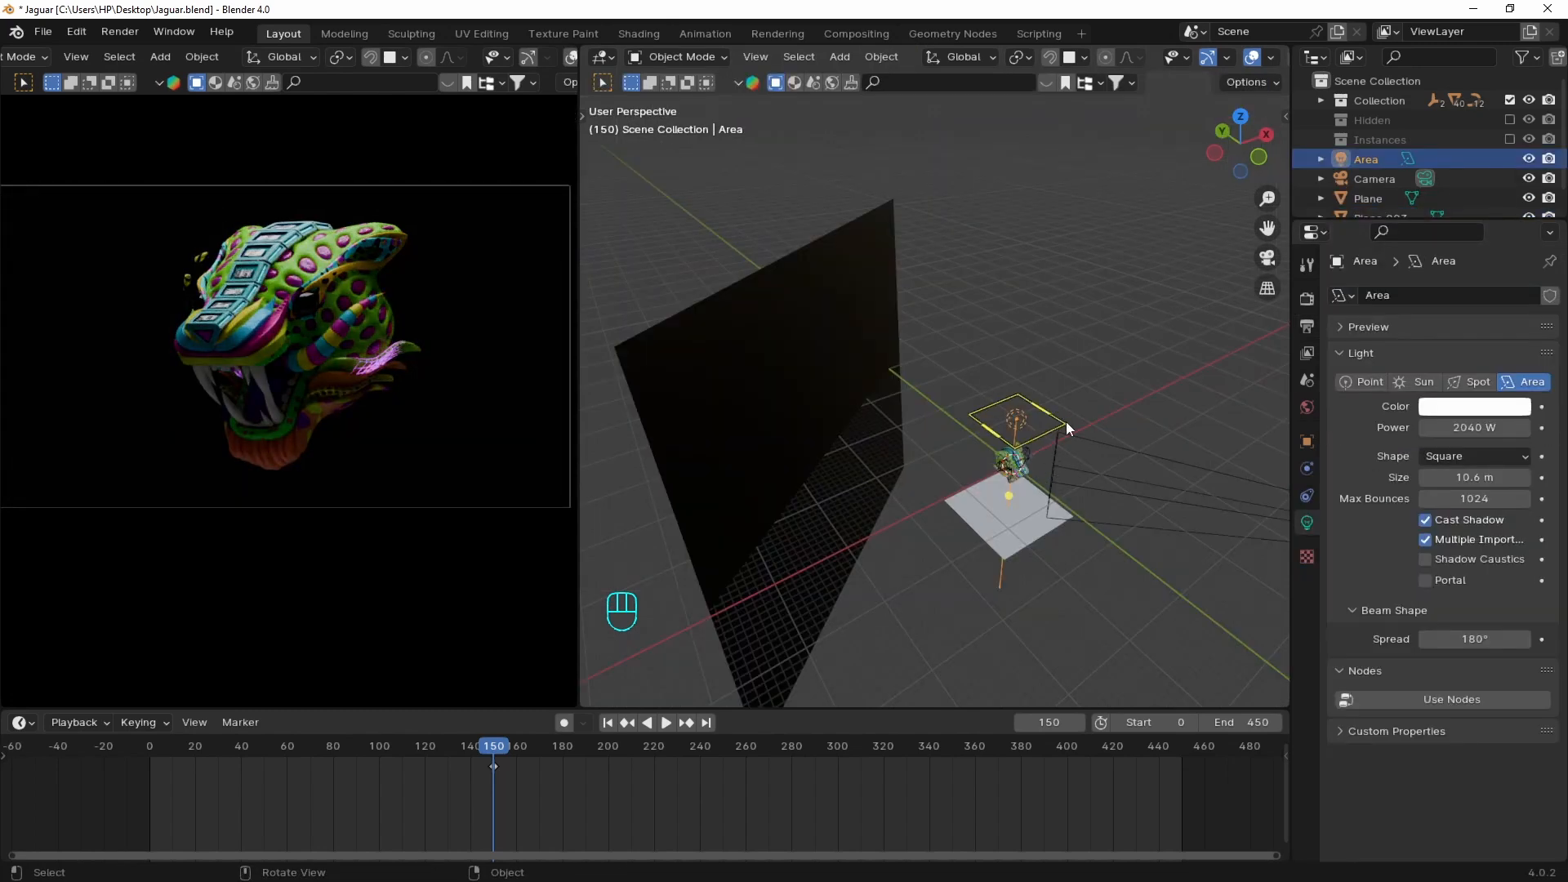
middle_drag(1066, 421, 1056, 409)
key(shift+d)
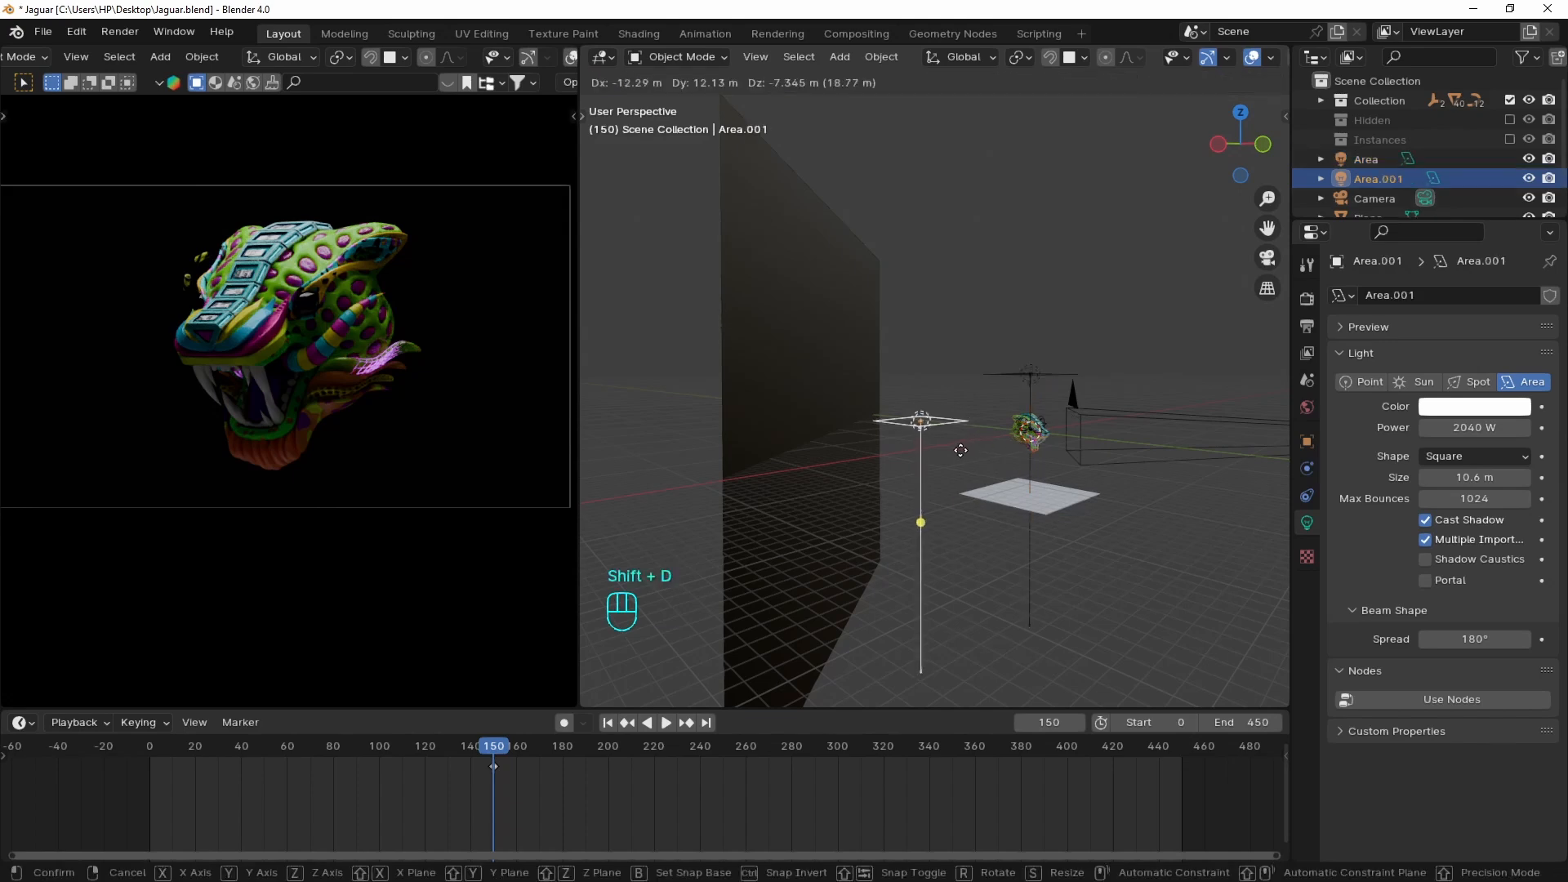
click(940, 458)
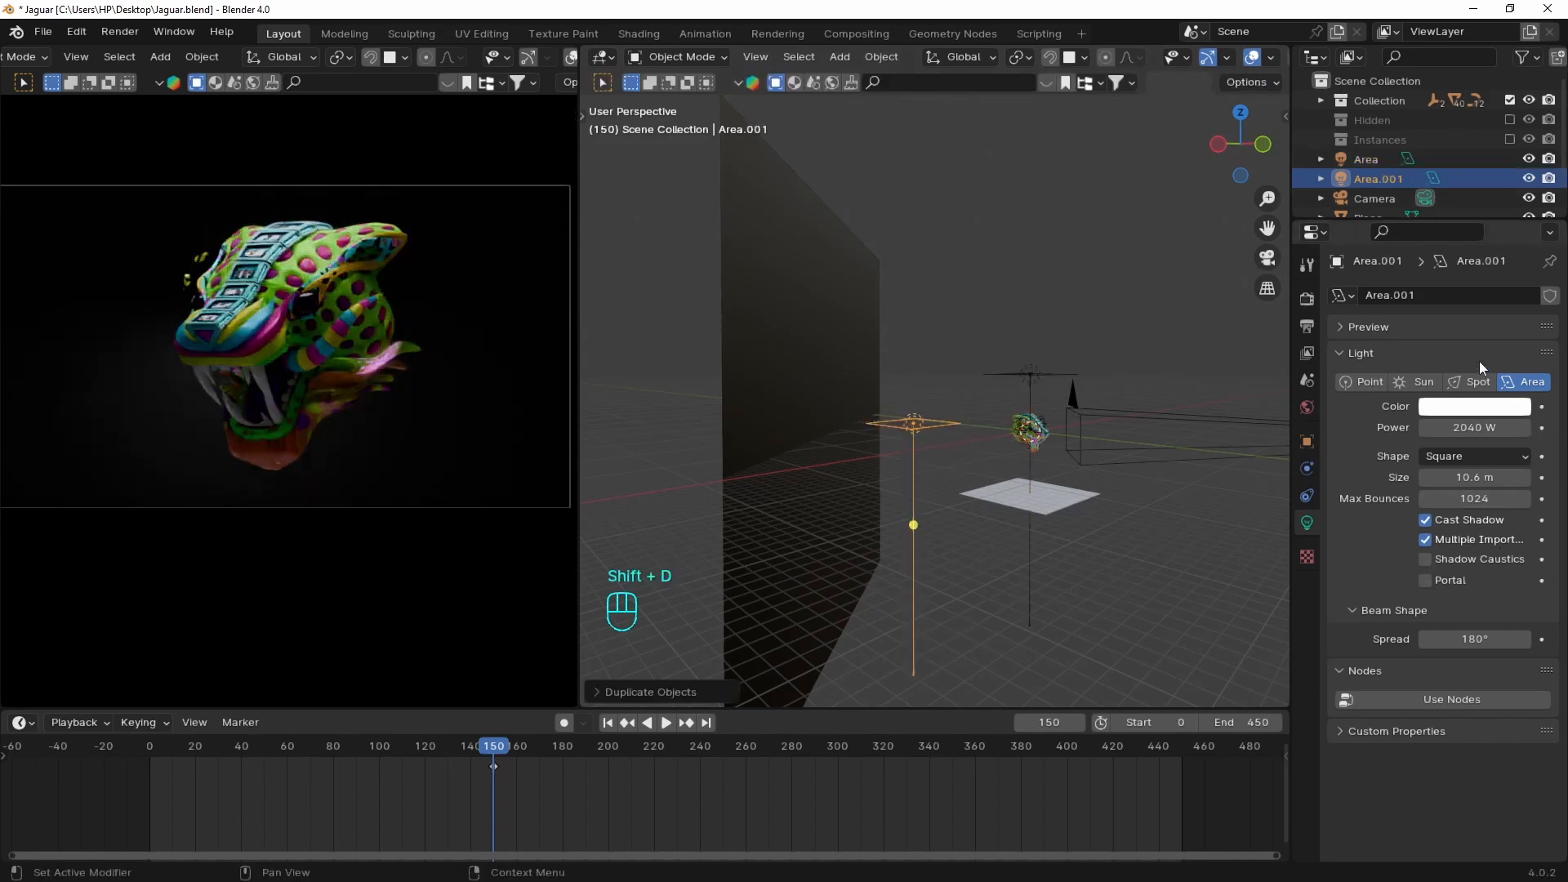
Turn the duplicated light into a purple point light with 3127.7 W power and a 6.49 m radius
click(1376, 389)
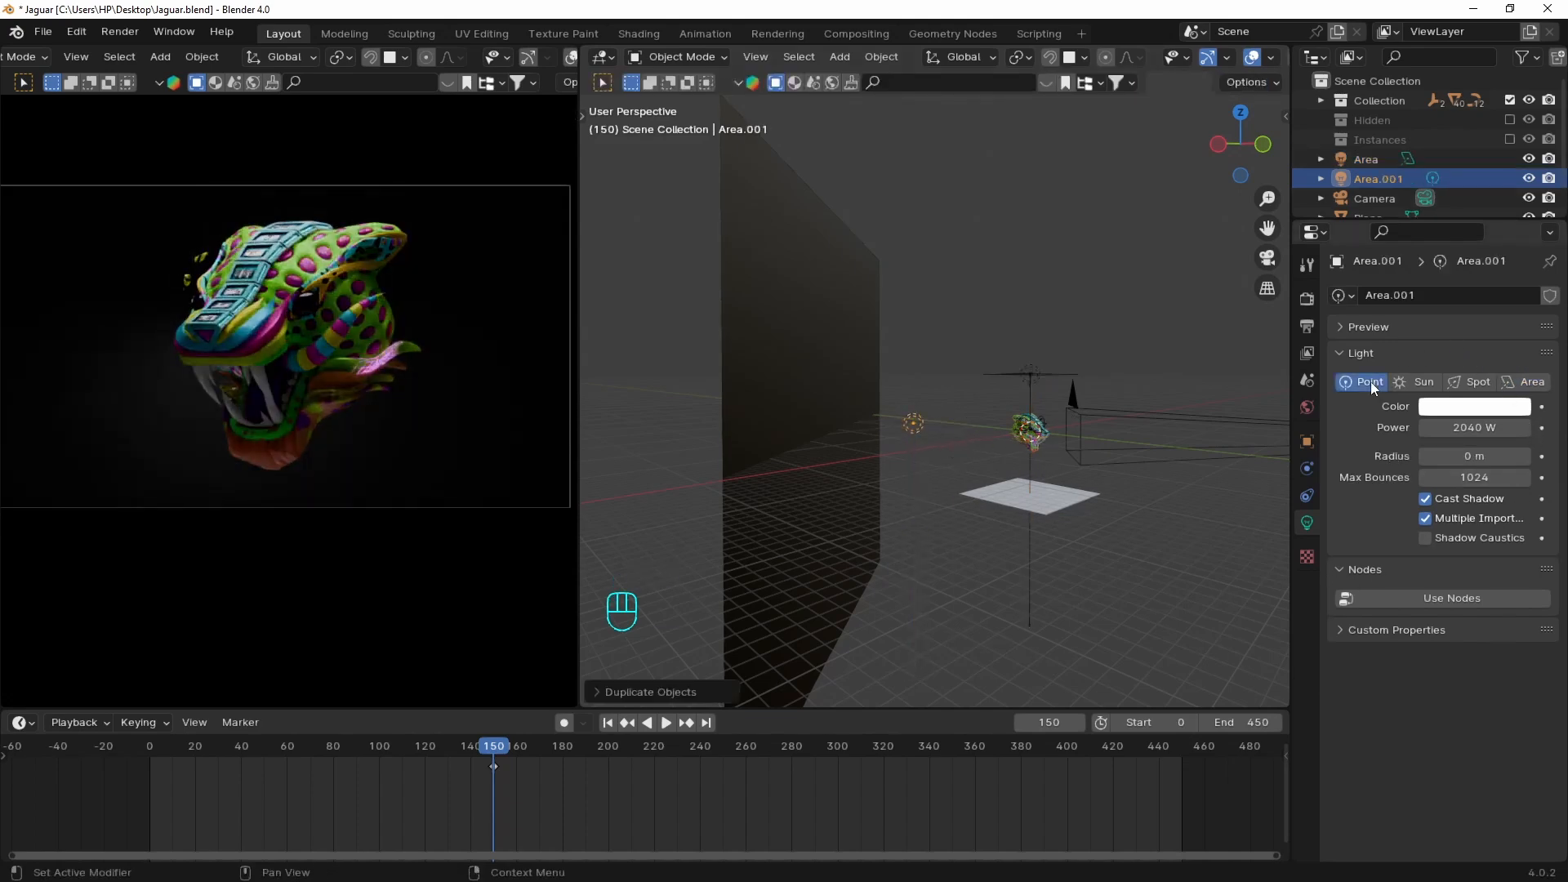
click(1469, 414)
drag(1444, 213, 1483, 218)
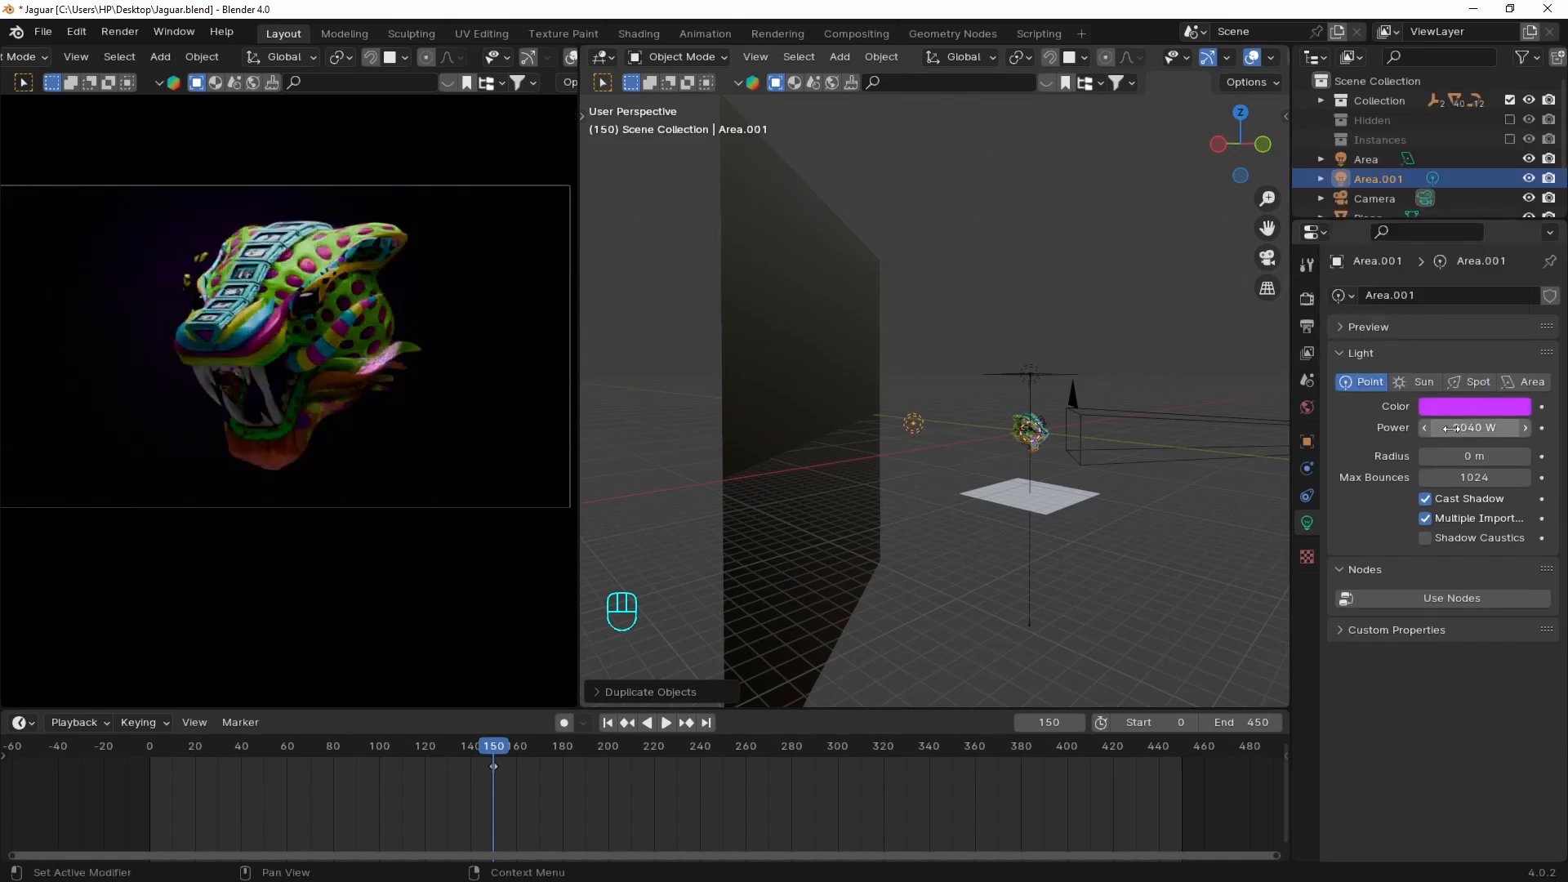
drag(1469, 427, 1527, 427)
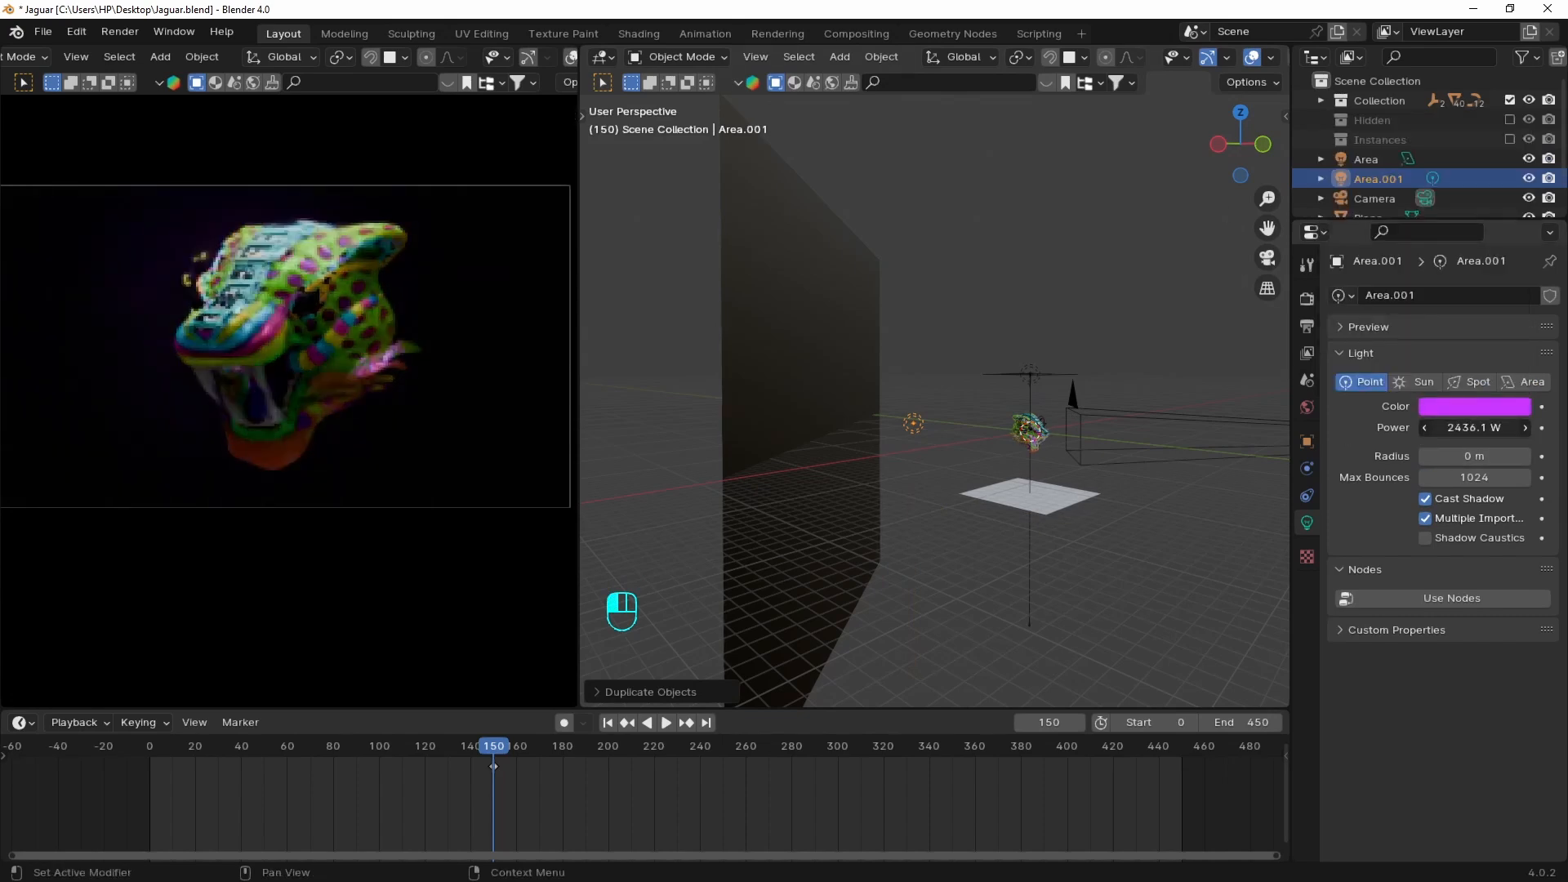
Duplicate the overhead area light in the front view, rotate it sideways and place it beside the head, pointing at it
key(grave)
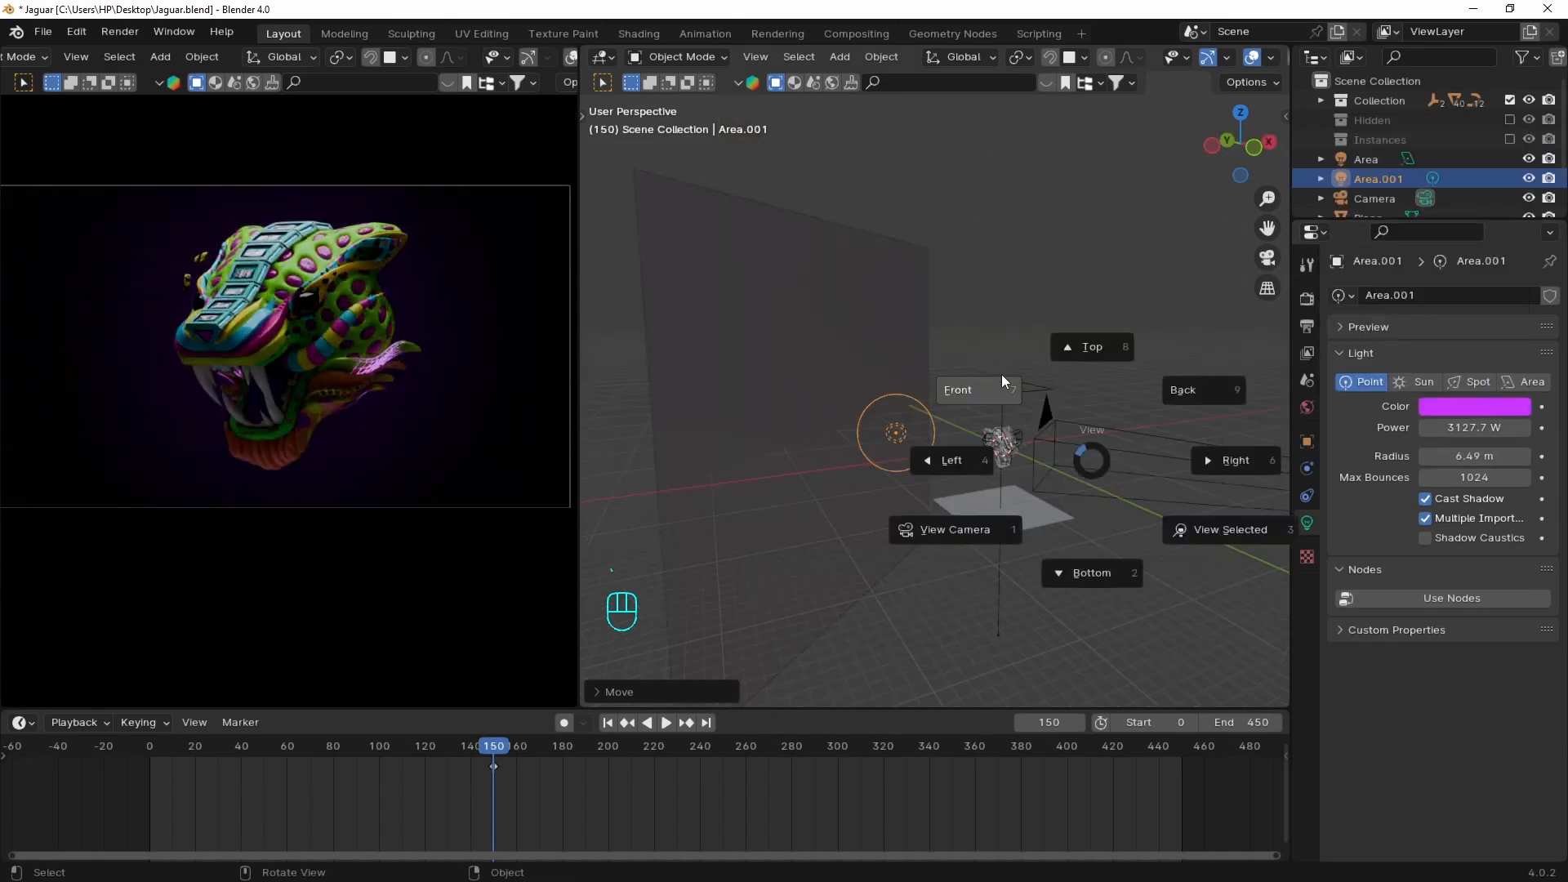
click(991, 377)
click(968, 375)
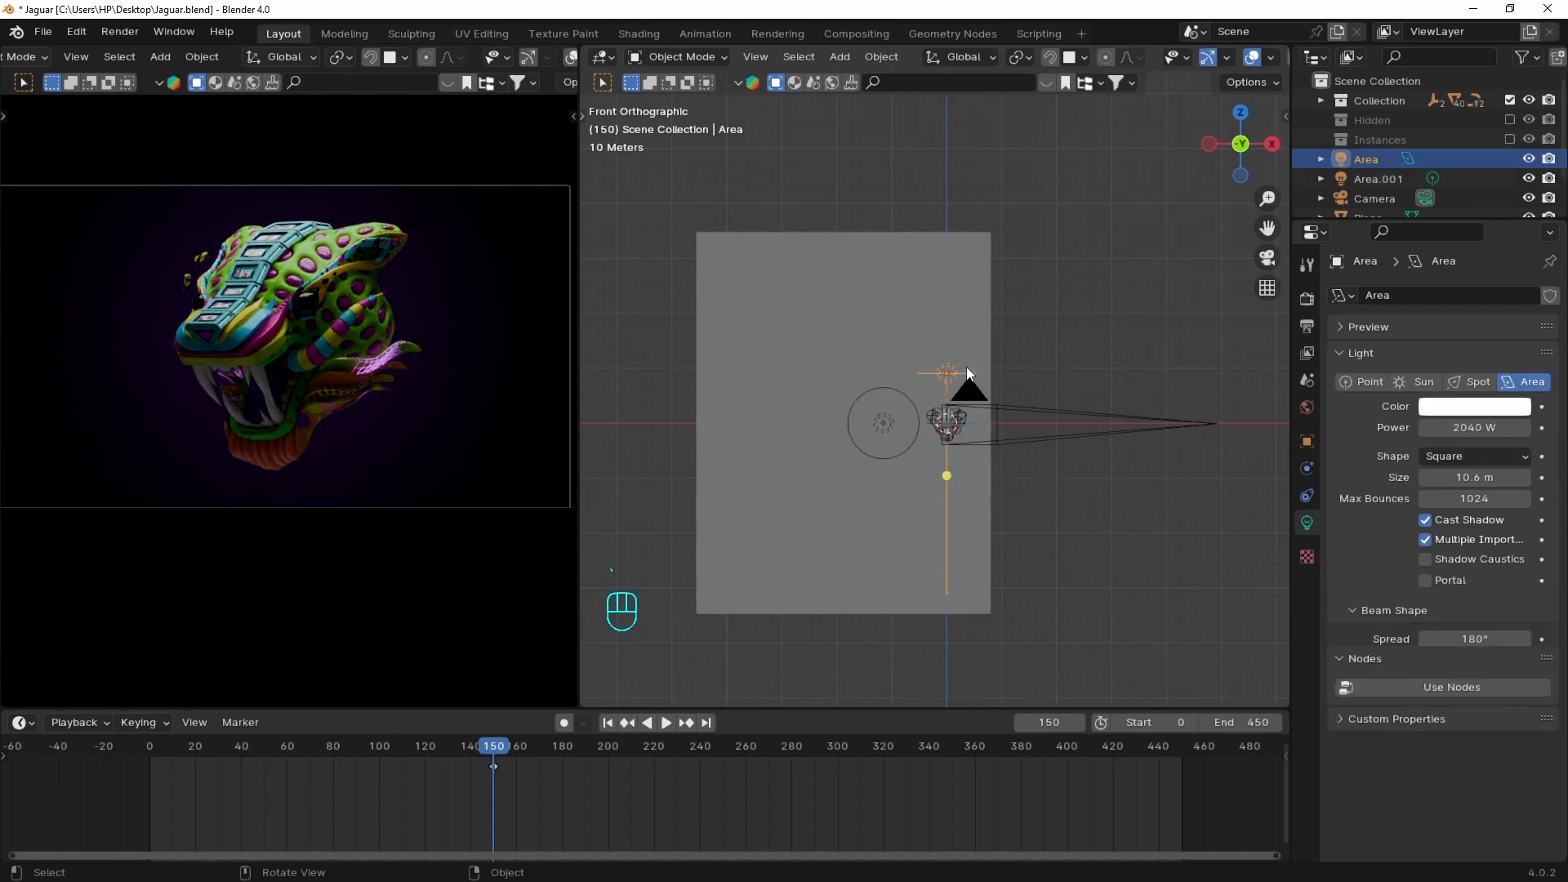
key(shift+d)
key(r)
click(918, 325)
key(g)
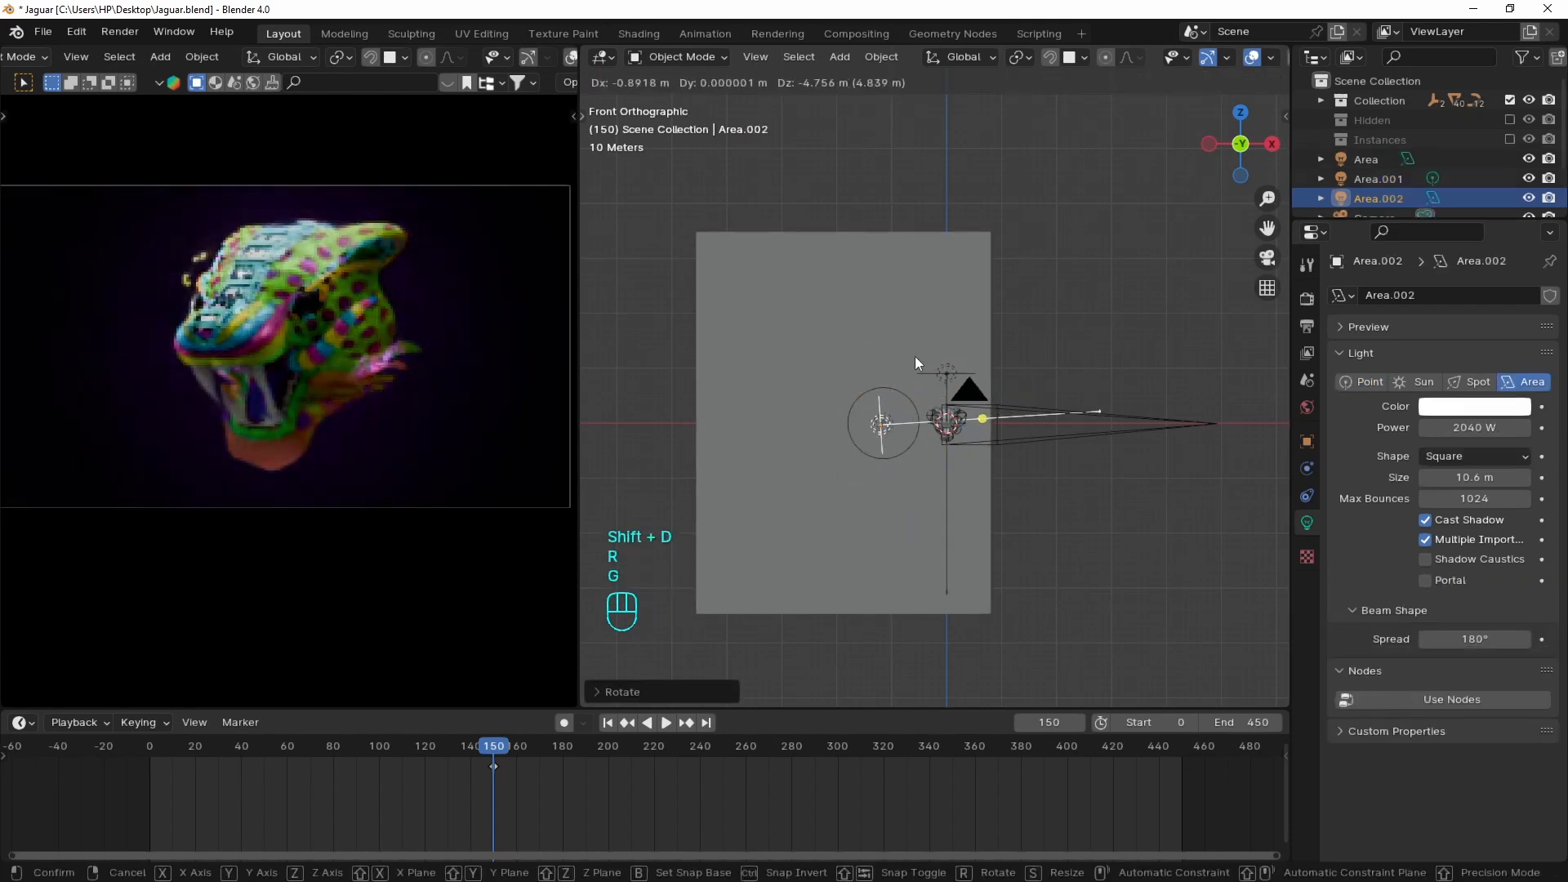
click(915, 358)
key(r)
click(929, 362)
Rotate the side area light about 21 degrees in the top view and move it slightly closer to the head
key(grave)
click(1016, 291)
scroll(948, 454, up, 1)
key(r)
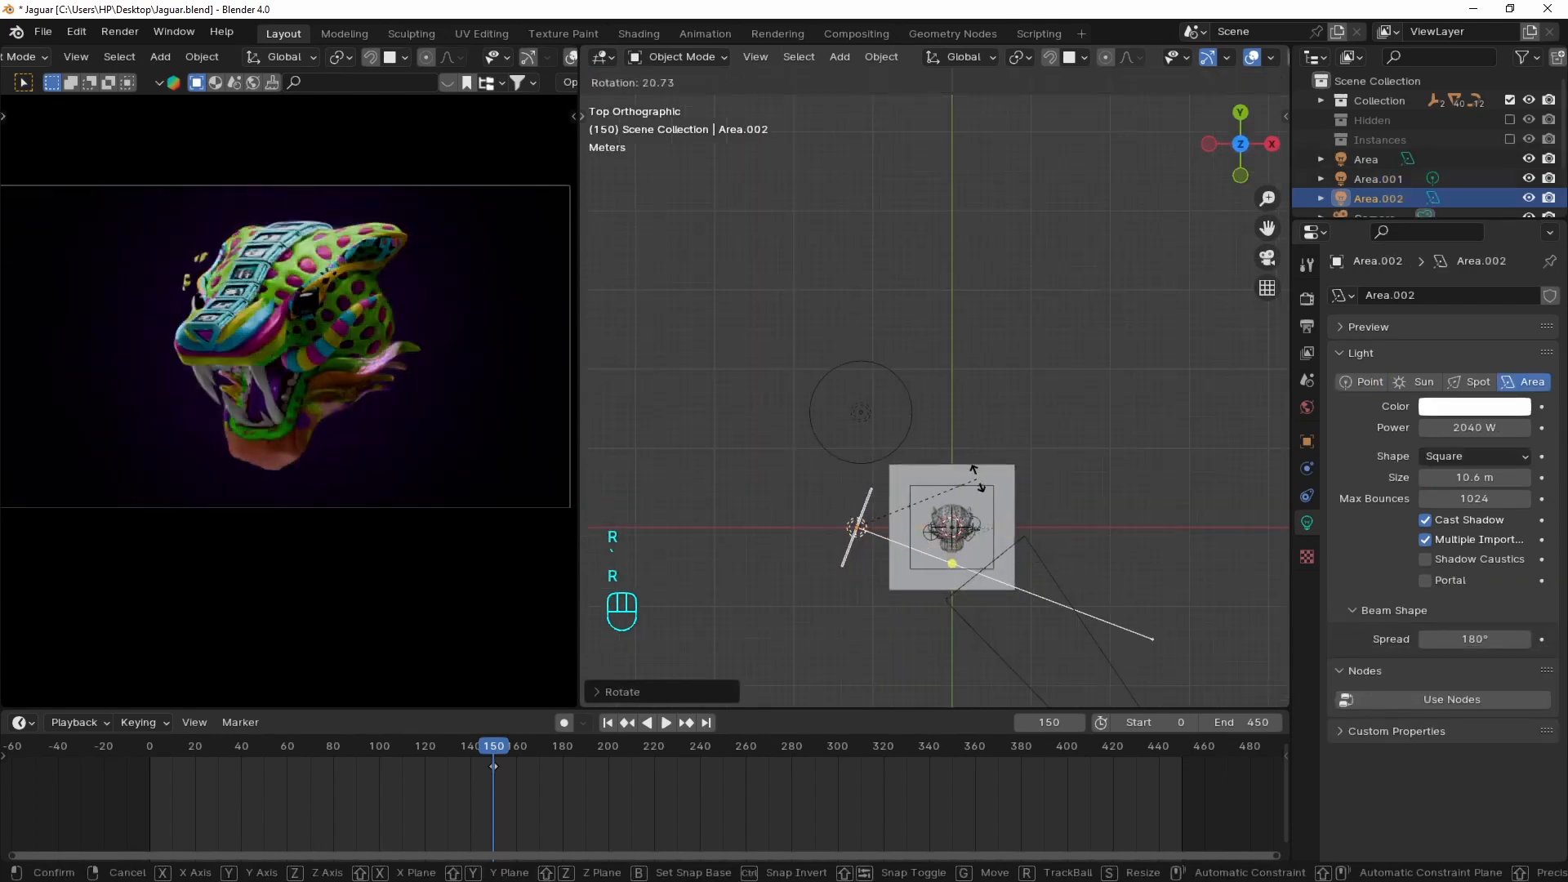
click(981, 481)
key(g)
click(995, 487)
Set the side area light's power to 7040 W
scroll(343, 287, up, 2)
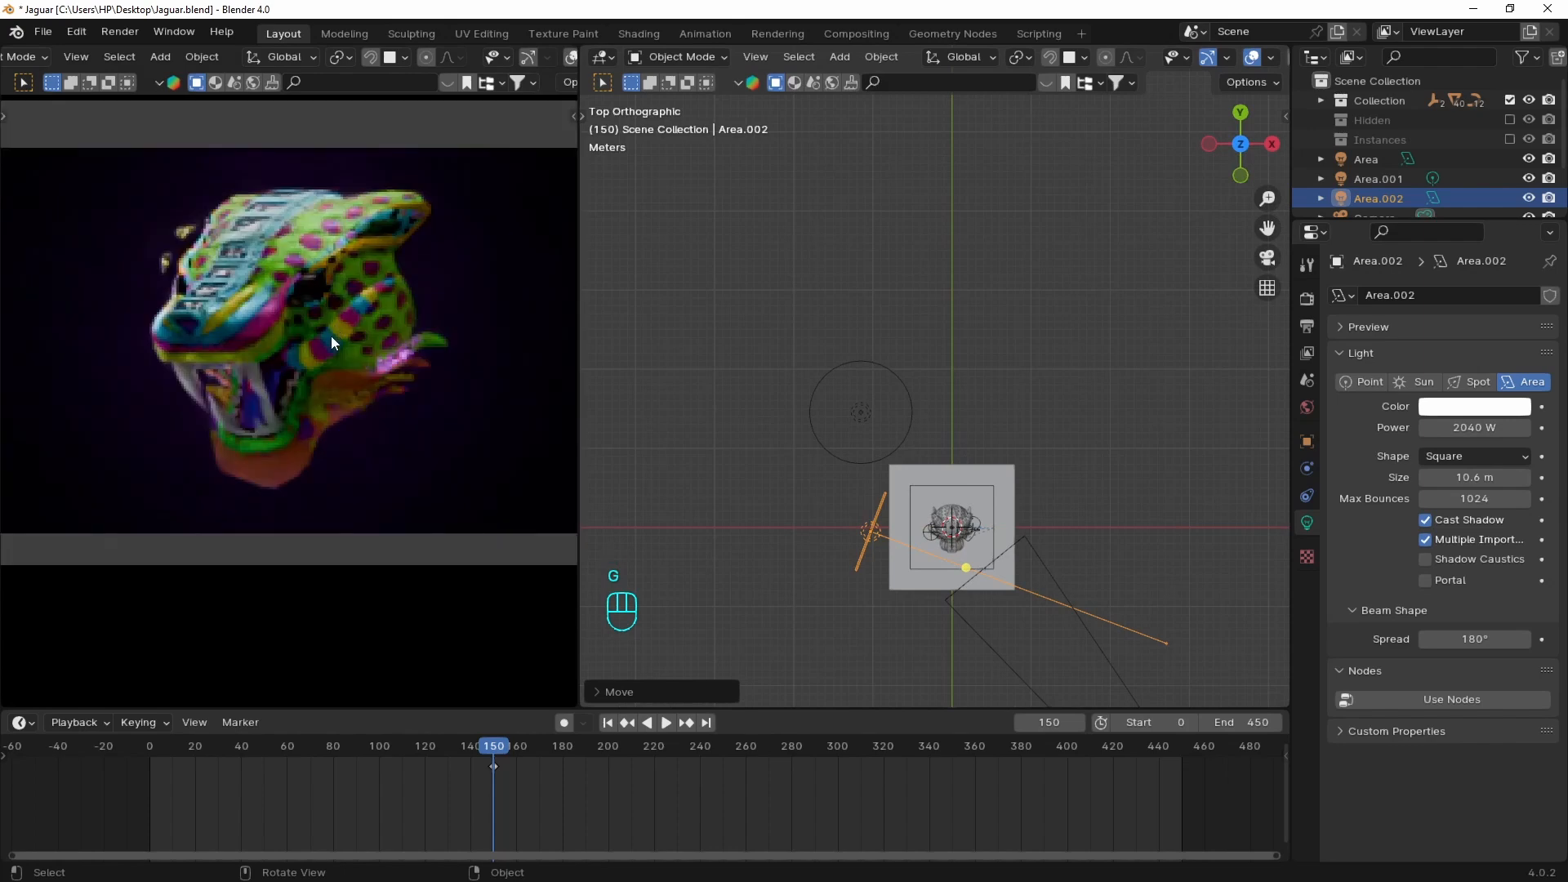
shift+middle_drag(351, 317, 350, 343)
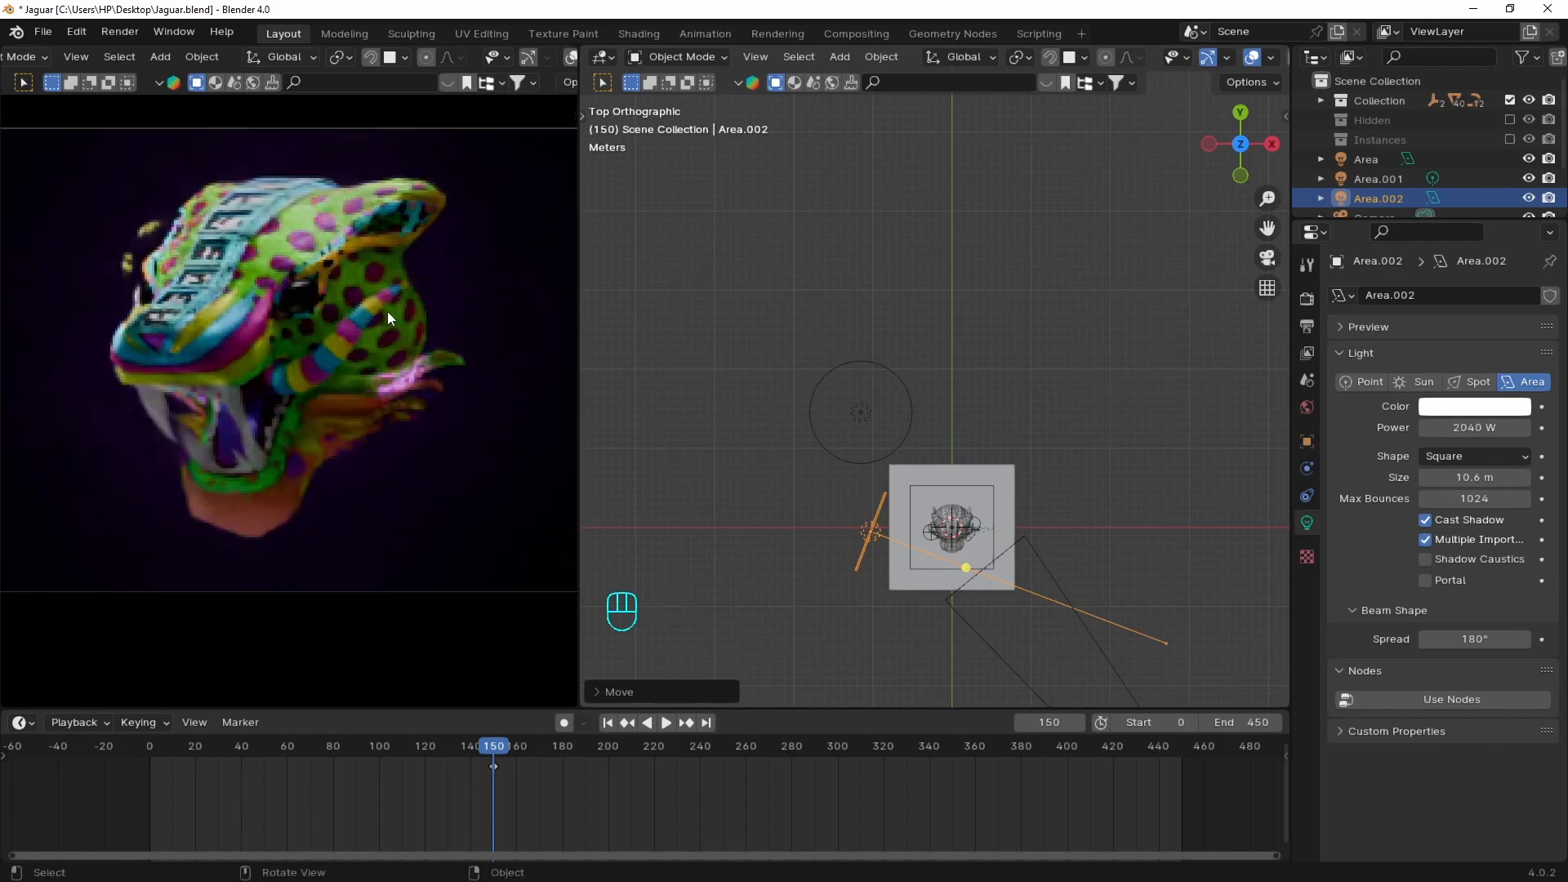
click(1472, 428)
key(Home)
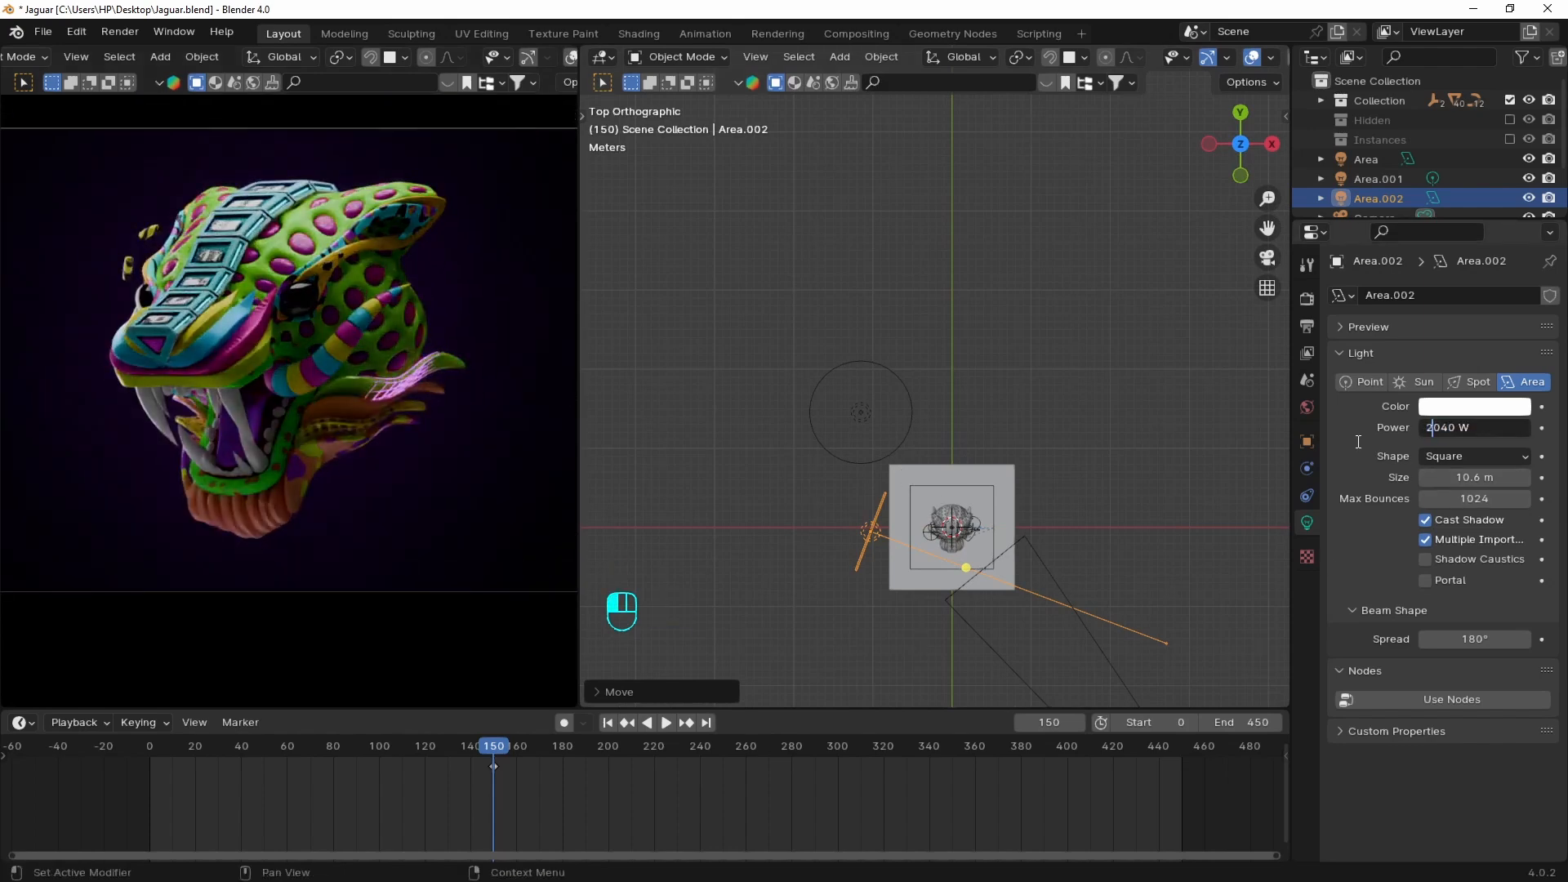
key(Delete)
text(7)
key(Return)
Duplicate the side area light to the opposite side of the head and rotate it about -185 degrees to face the head
key(shift+d)
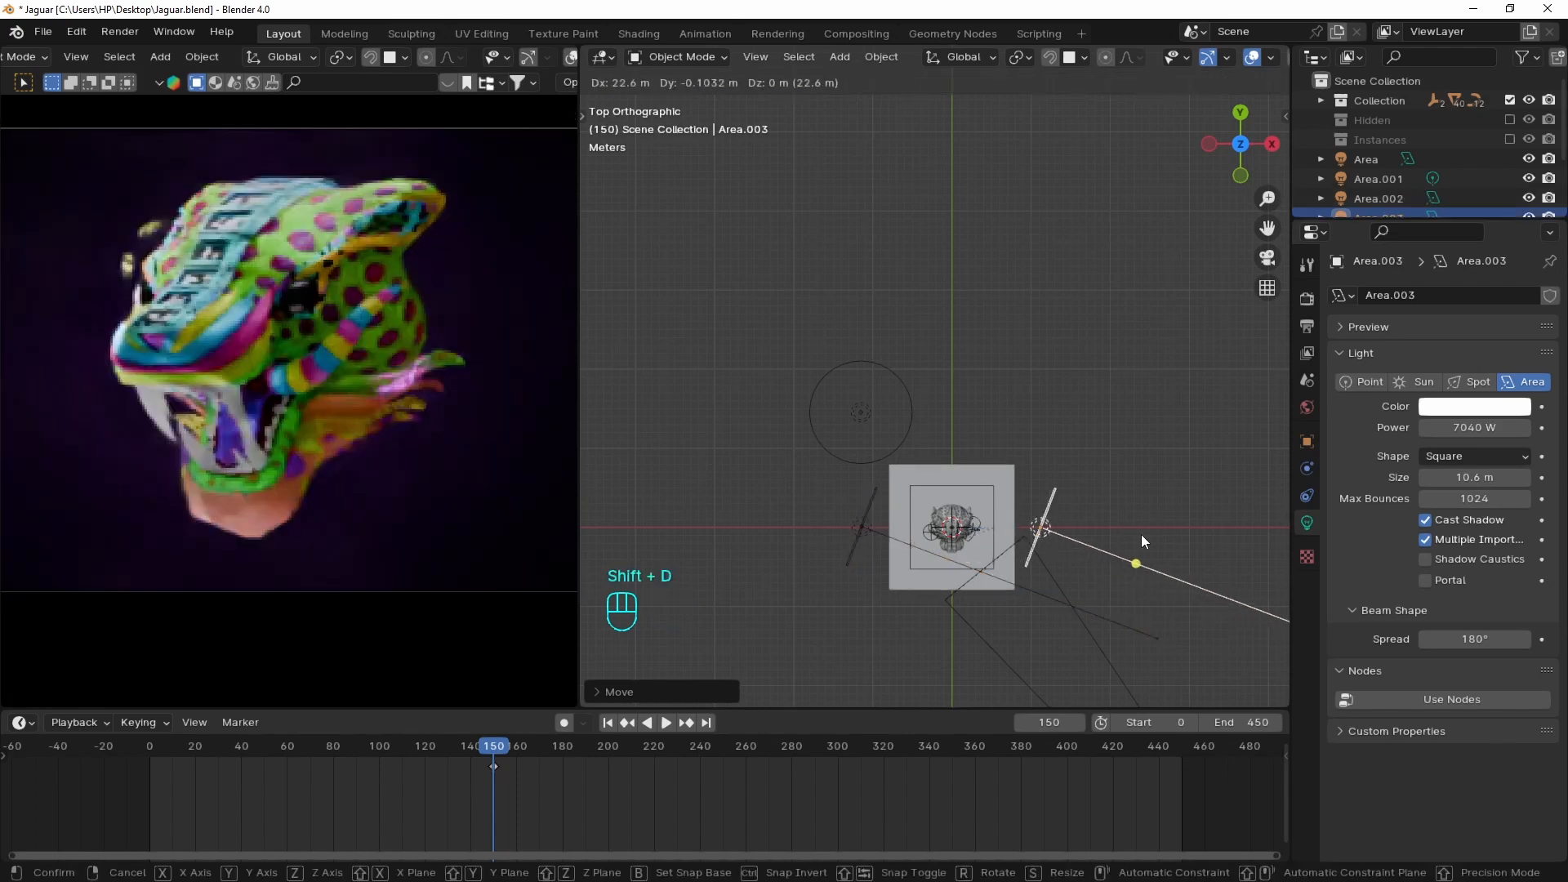
key(r)
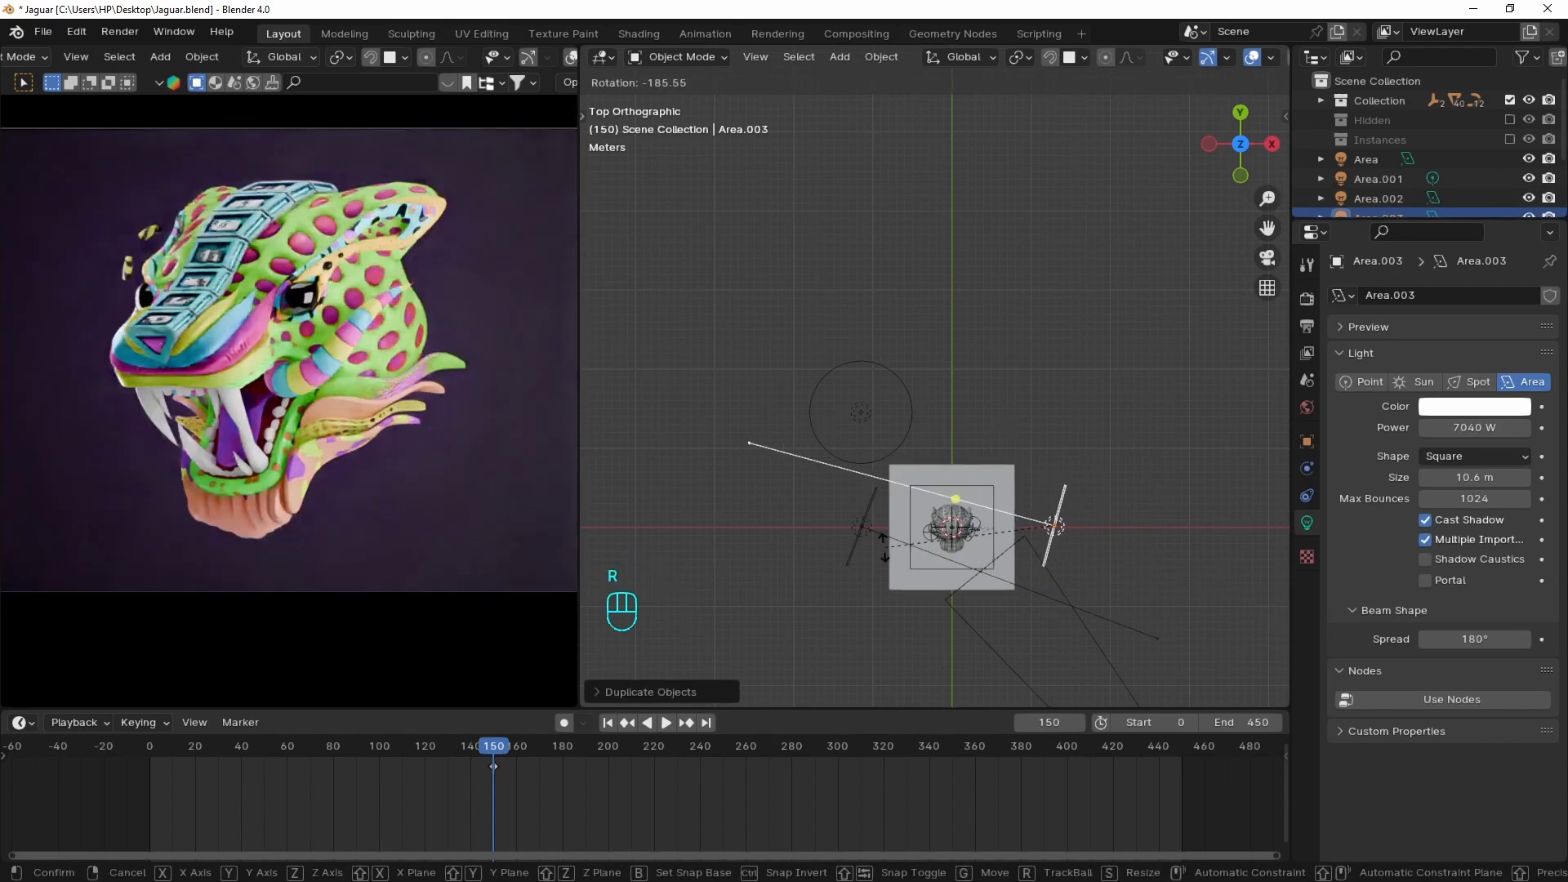
click(1109, 579)
key(r)
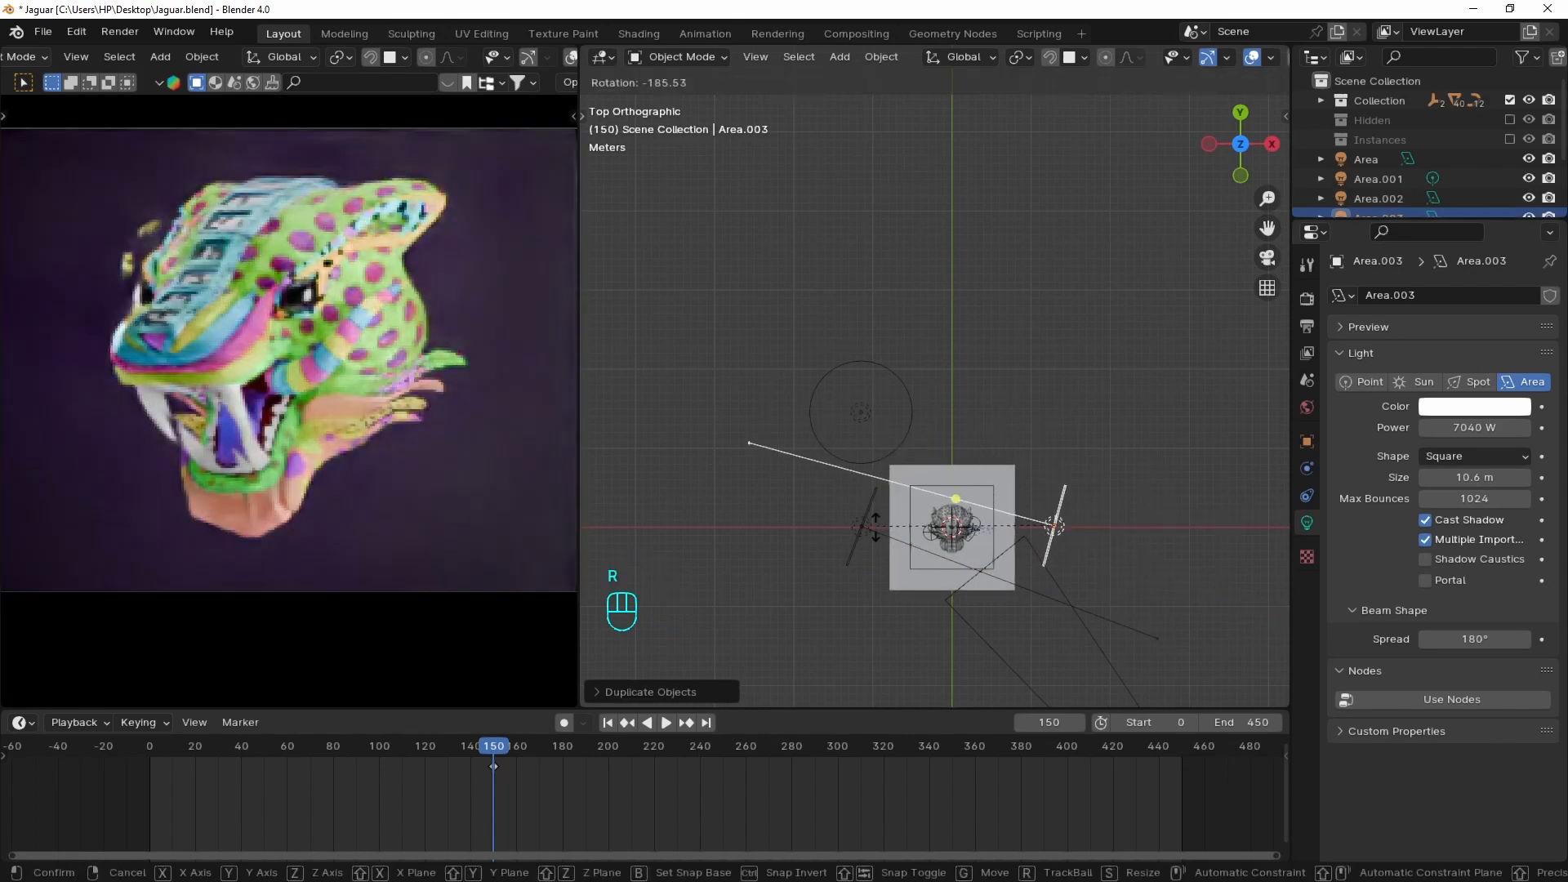
click(1080, 466)
right_click(1080, 466)
Enlarge the new opposite area light to 19.7 m and reduce its power
click(1042, 483)
click(1059, 557)
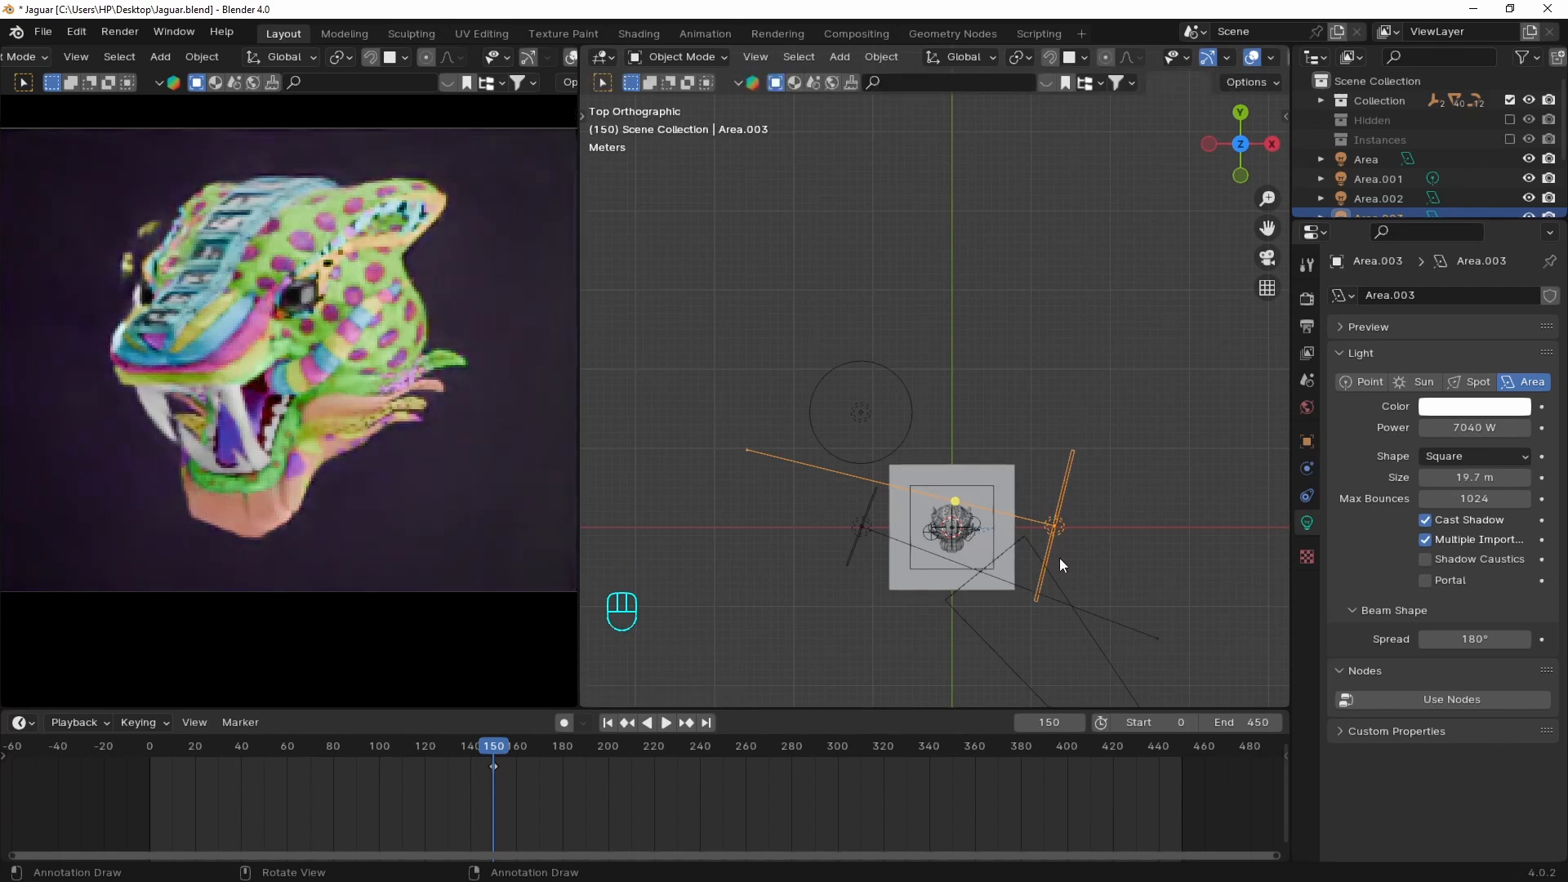
scroll(1053, 494, up, 3)
shift+middle_drag(1052, 487, 1044, 365)
click(1492, 428)
click(1432, 429)
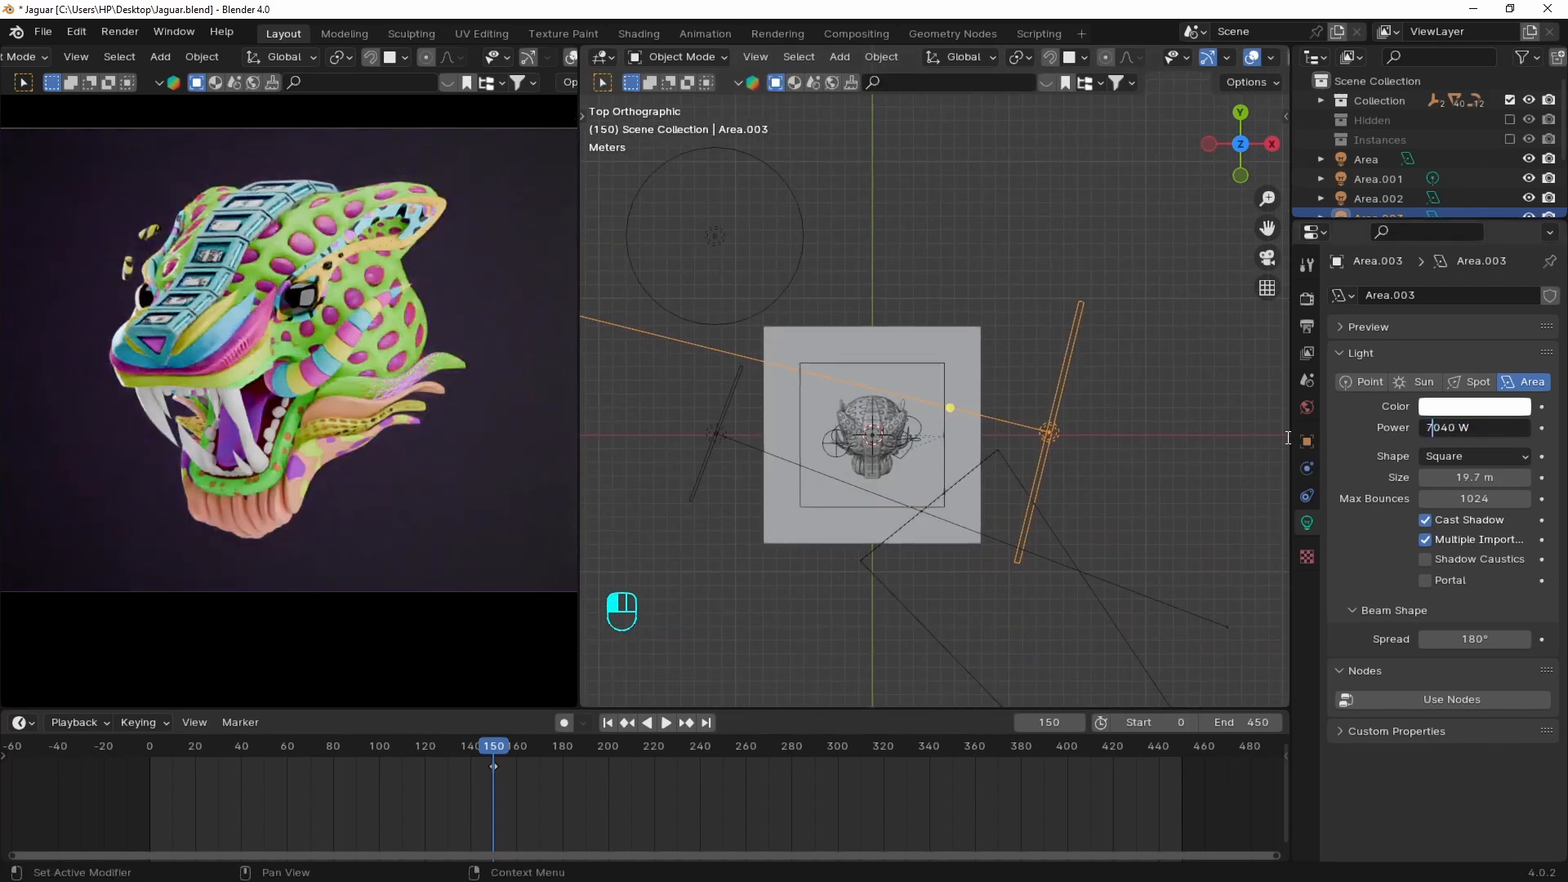
key(Return)
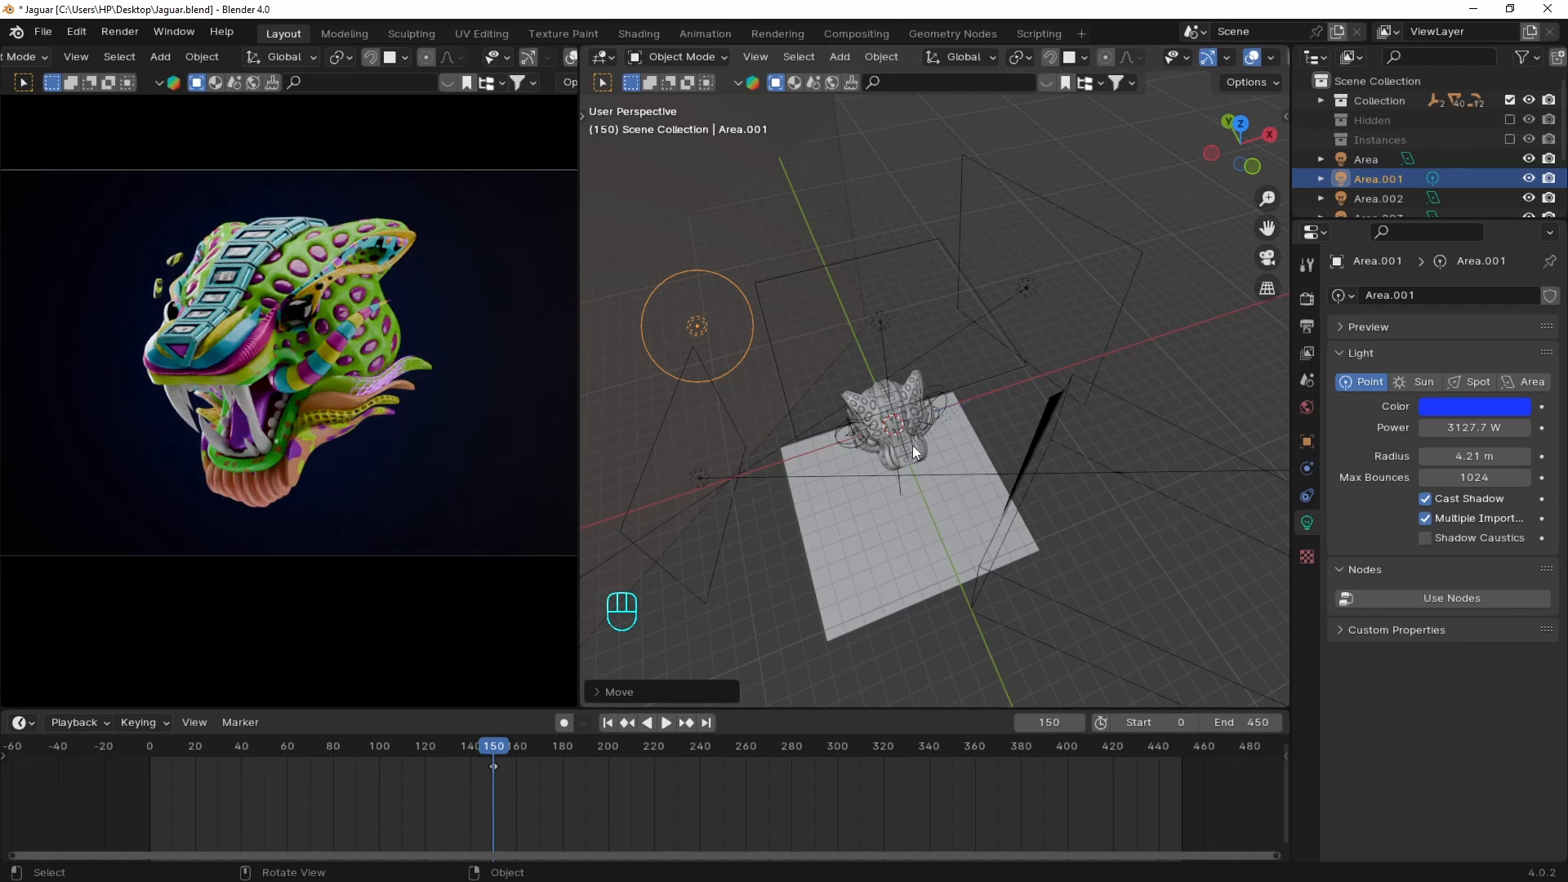
Enable depth of field on the camera and sample the focus distance from the head in the camera view, giving 79 m
click(1045, 418)
scroll(1430, 594, down, 5)
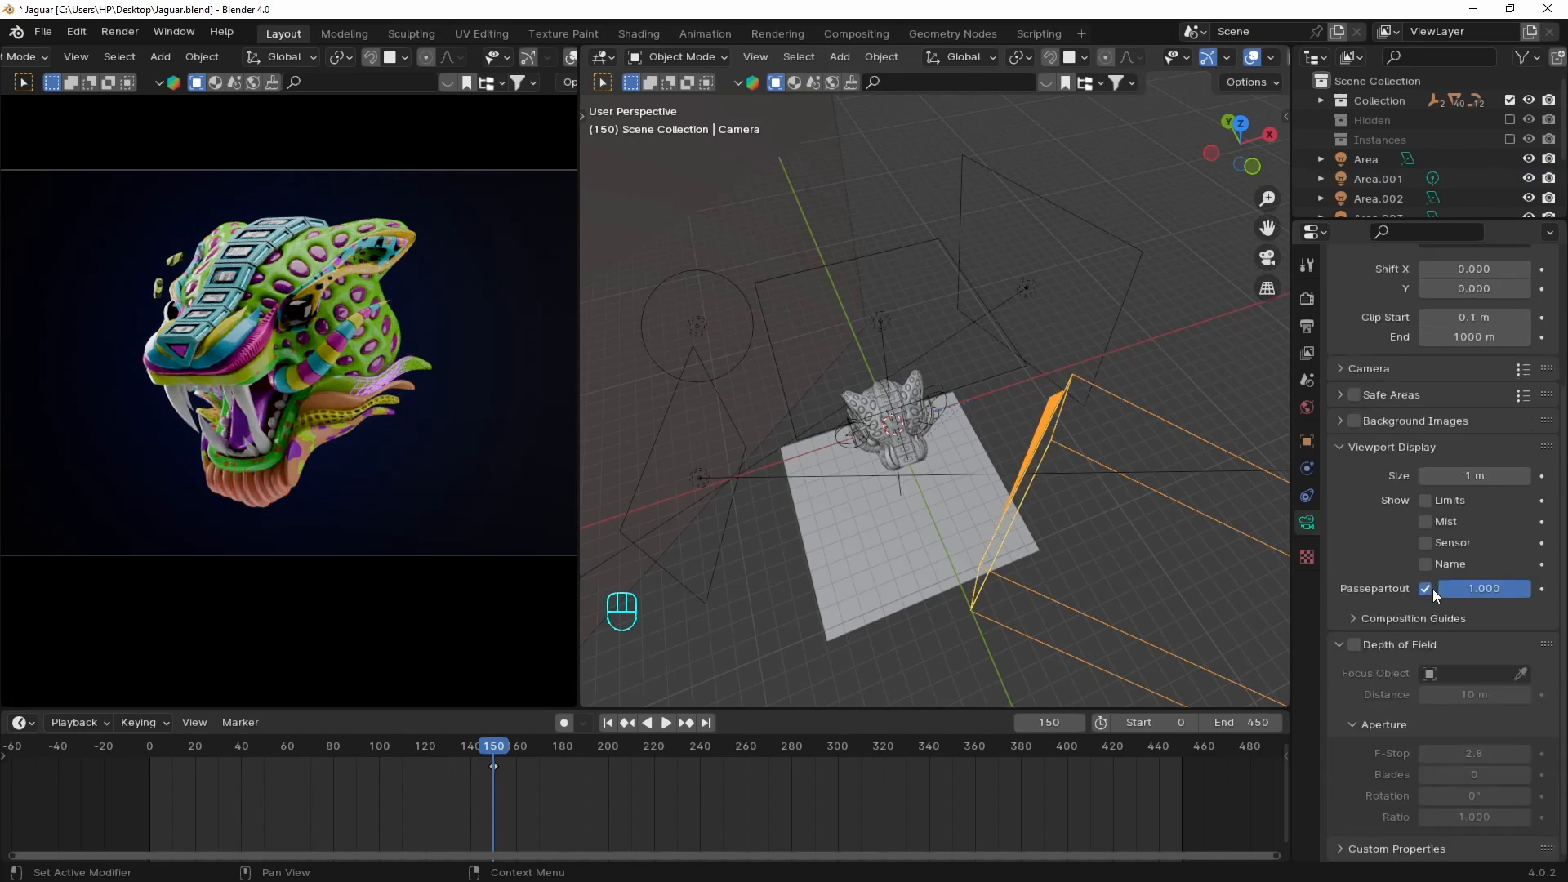
click(1354, 644)
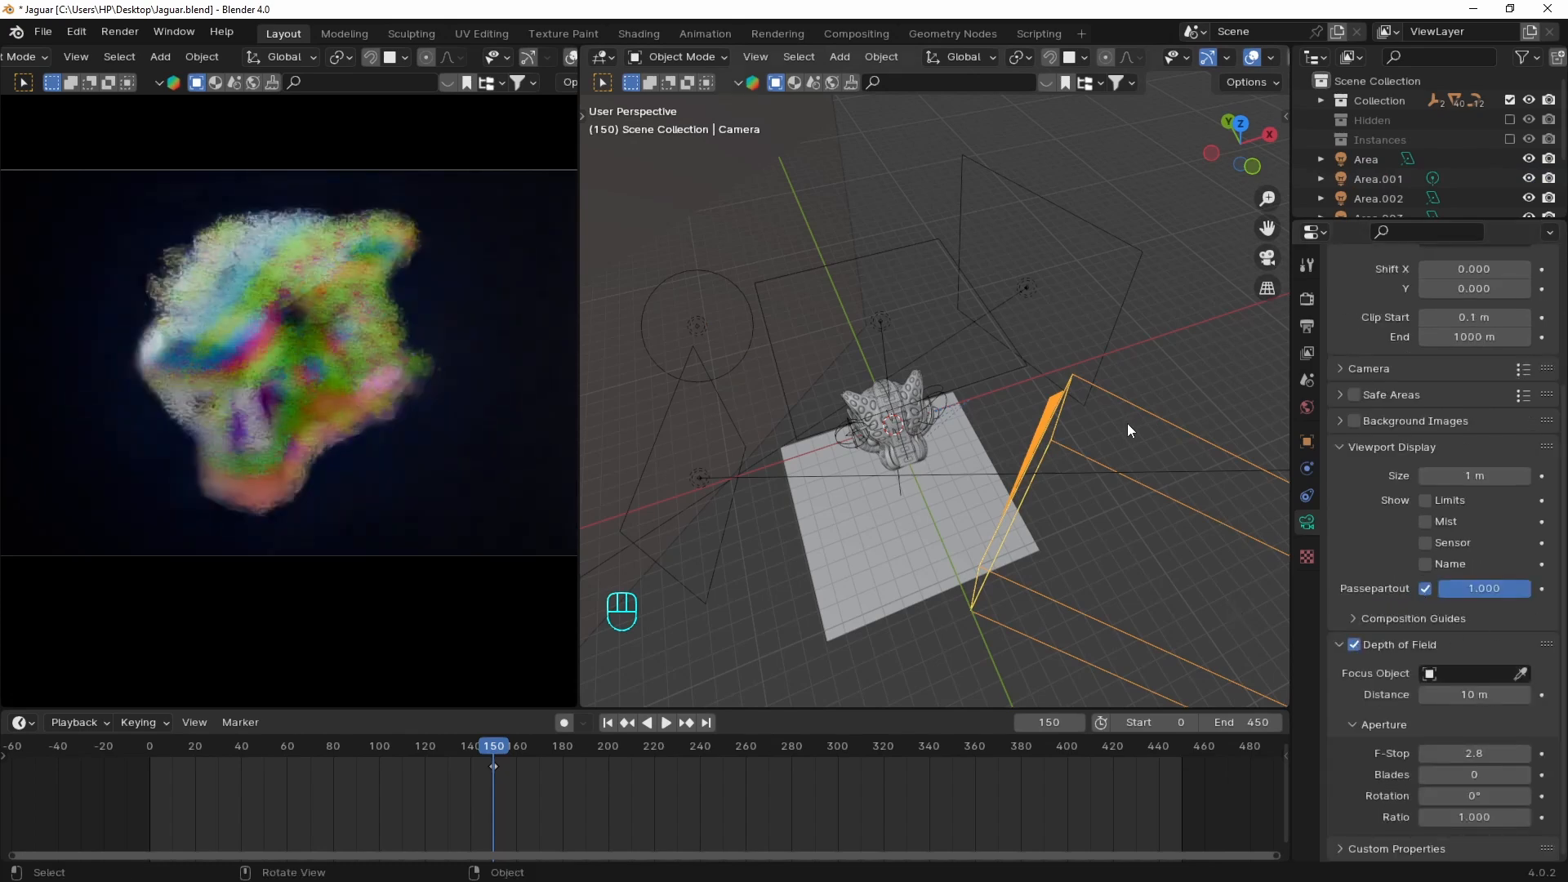
key(KP_0)
key(e)
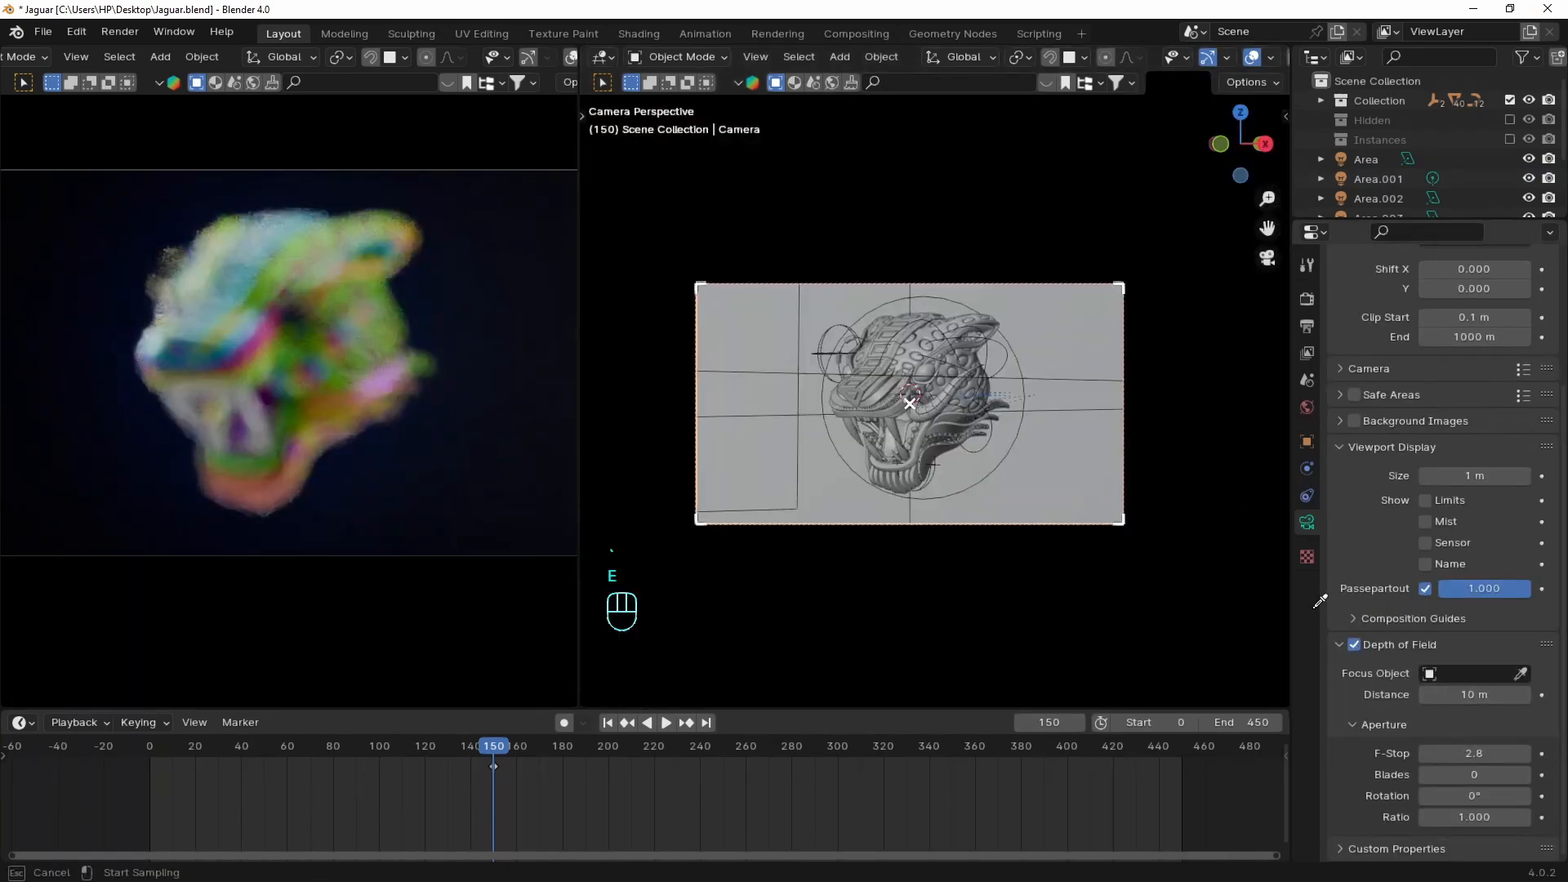
click(919, 365)
Show the camera's limits in the viewport
scroll(968, 398, up, 3)
middle_drag(988, 359, 1389, 488)
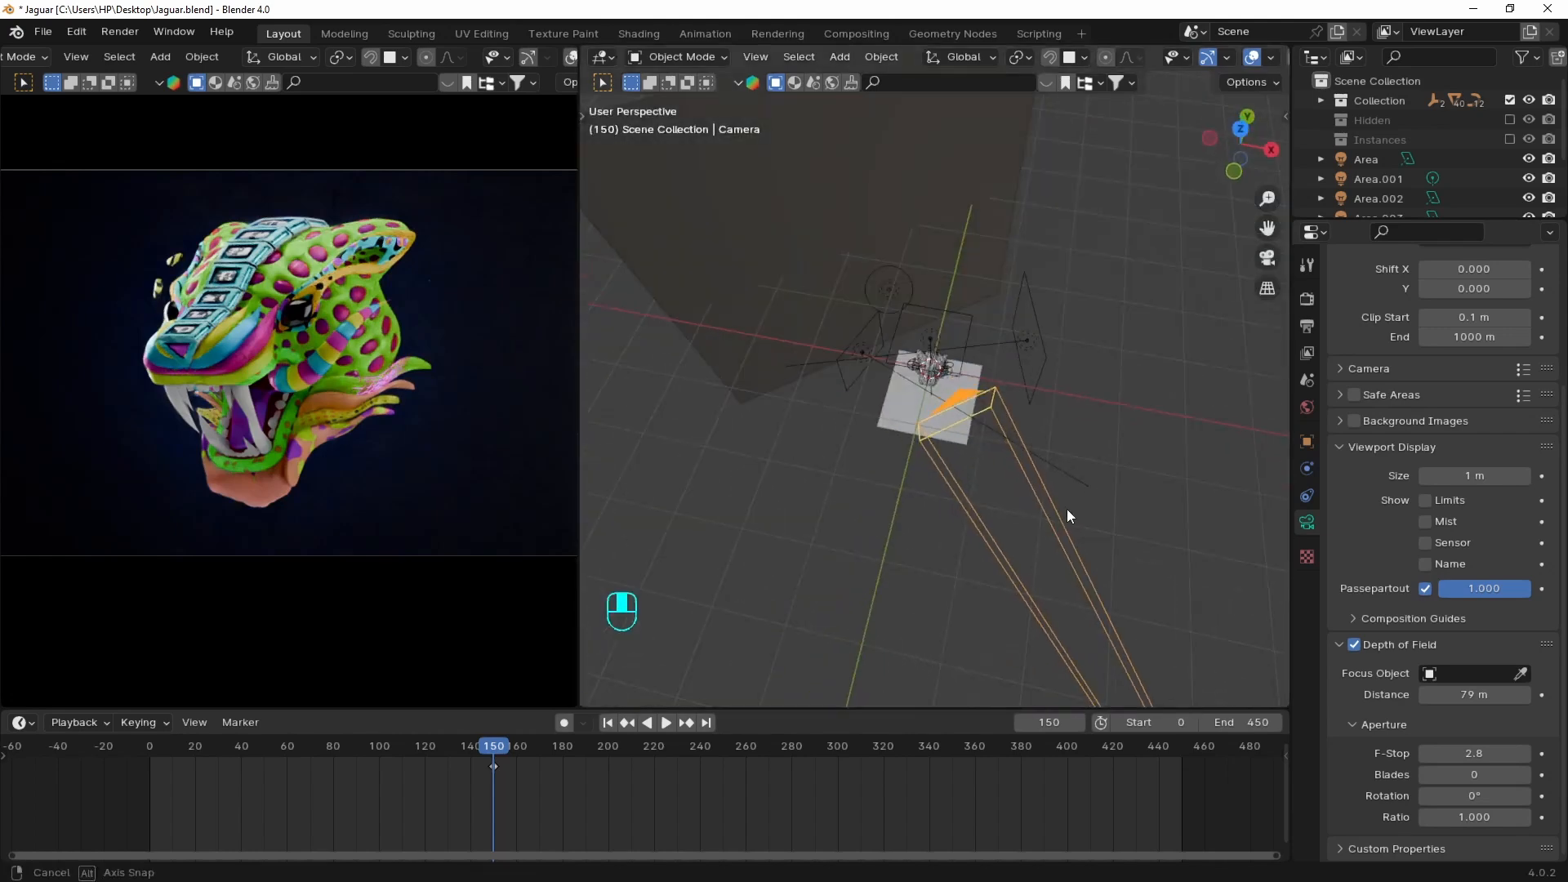
click(1425, 500)
scroll(811, 377, up, 4)
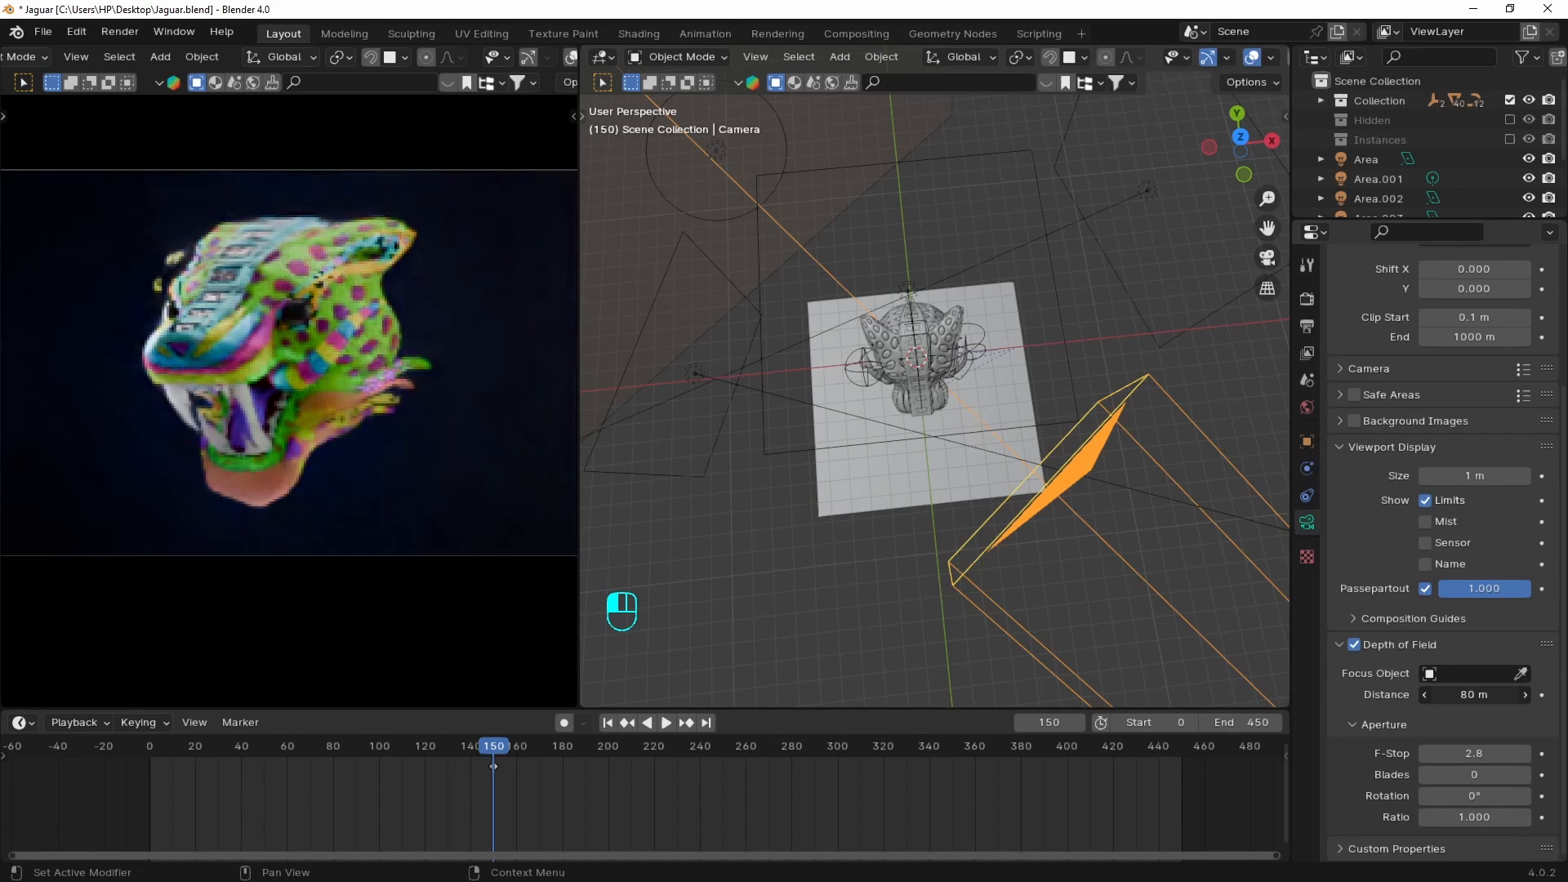
Add a sphere empty at the head and adjust its display size to 5.8 m
key(shift+a)
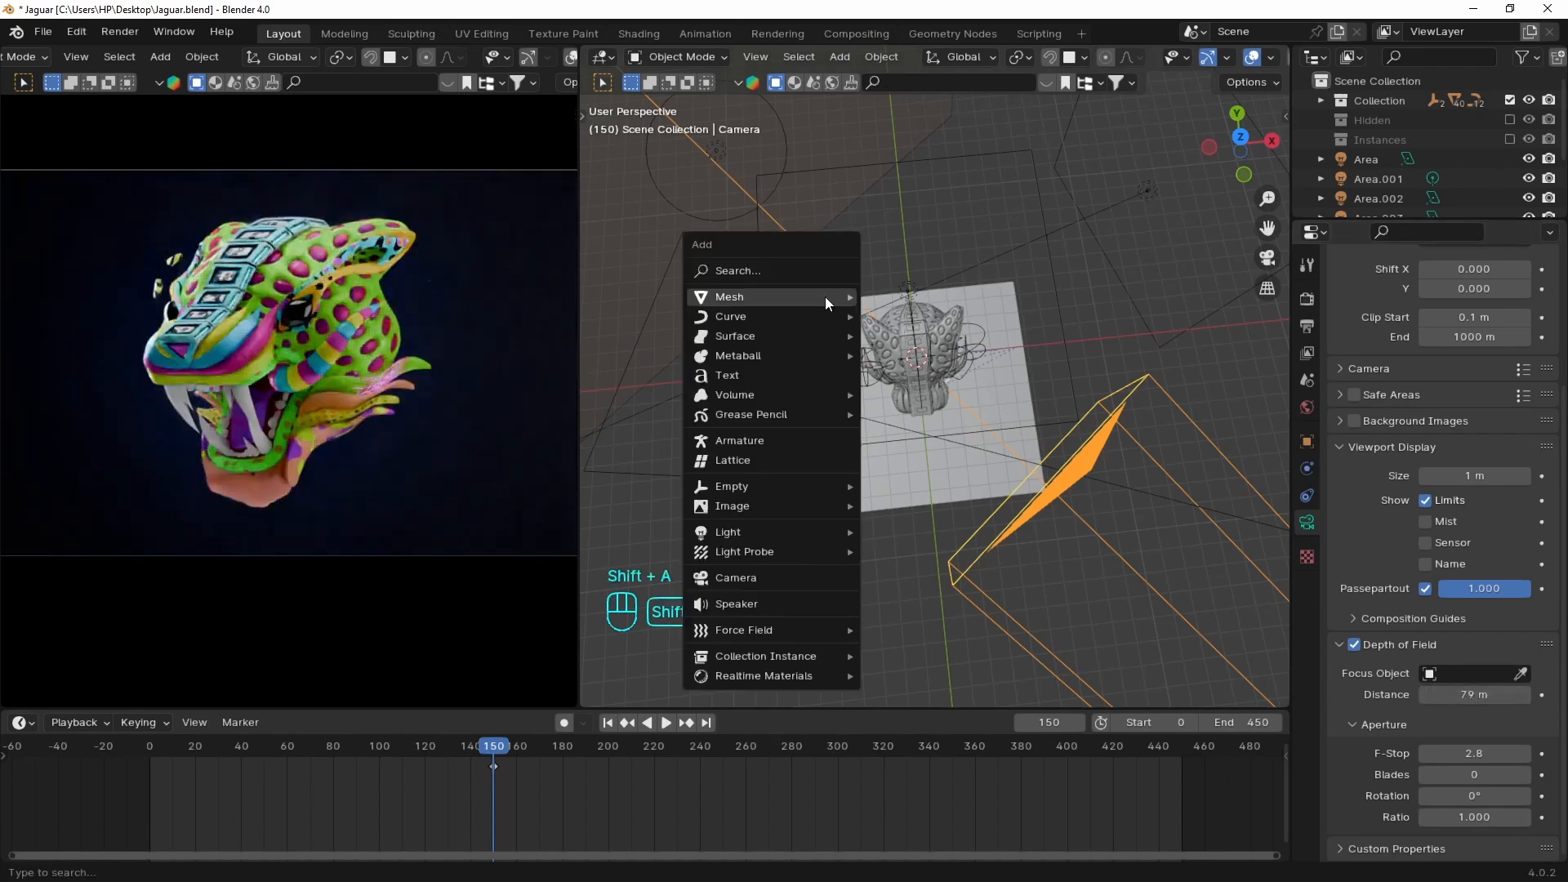
mouse_move(757, 485)
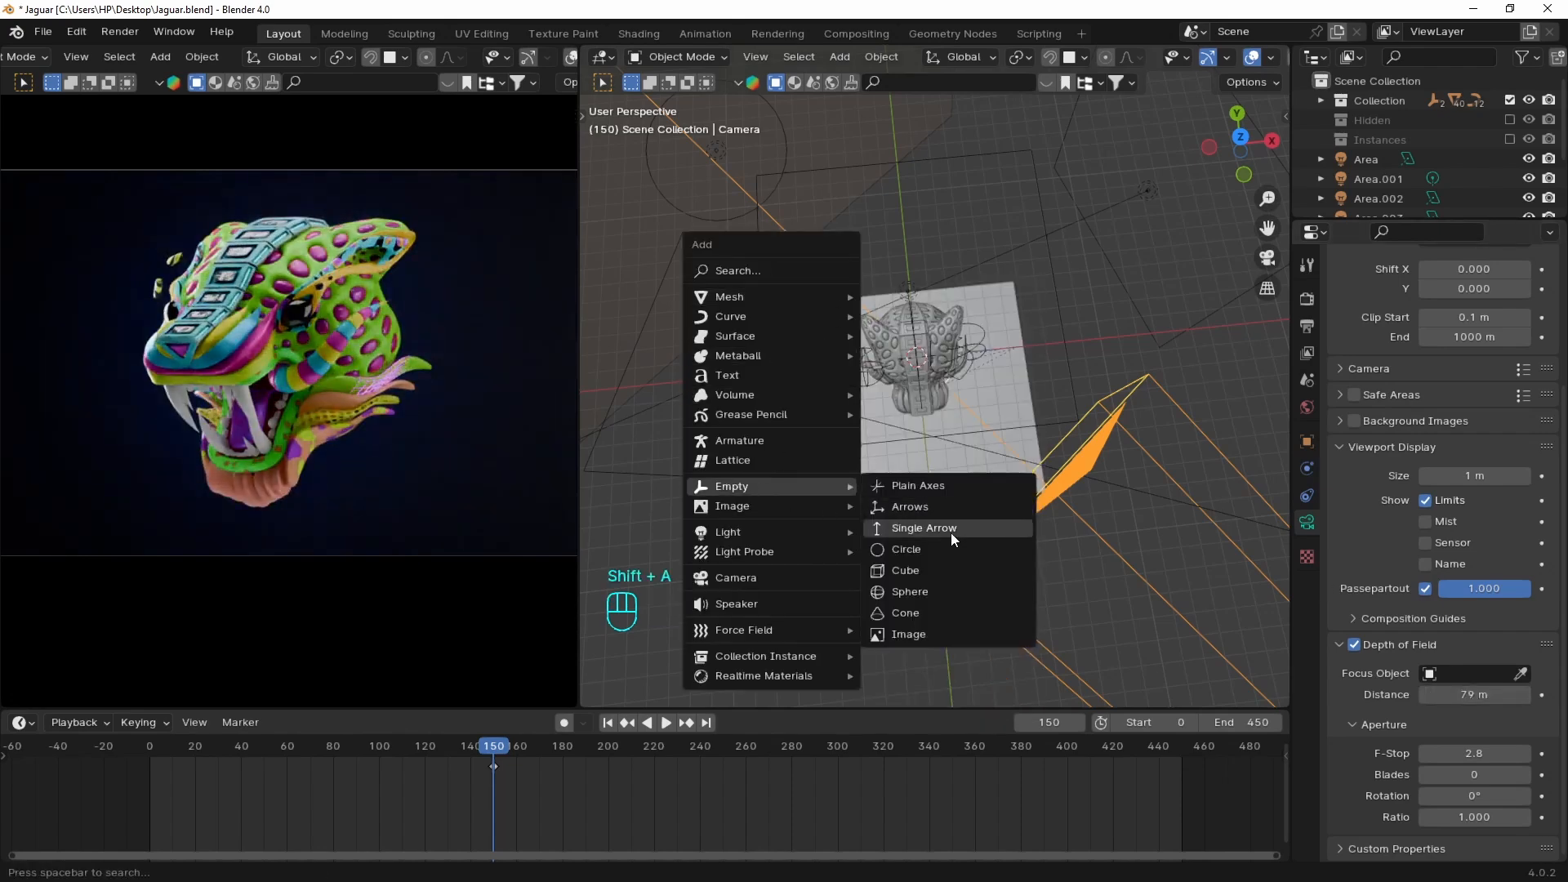
click(975, 592)
right_click(965, 393)
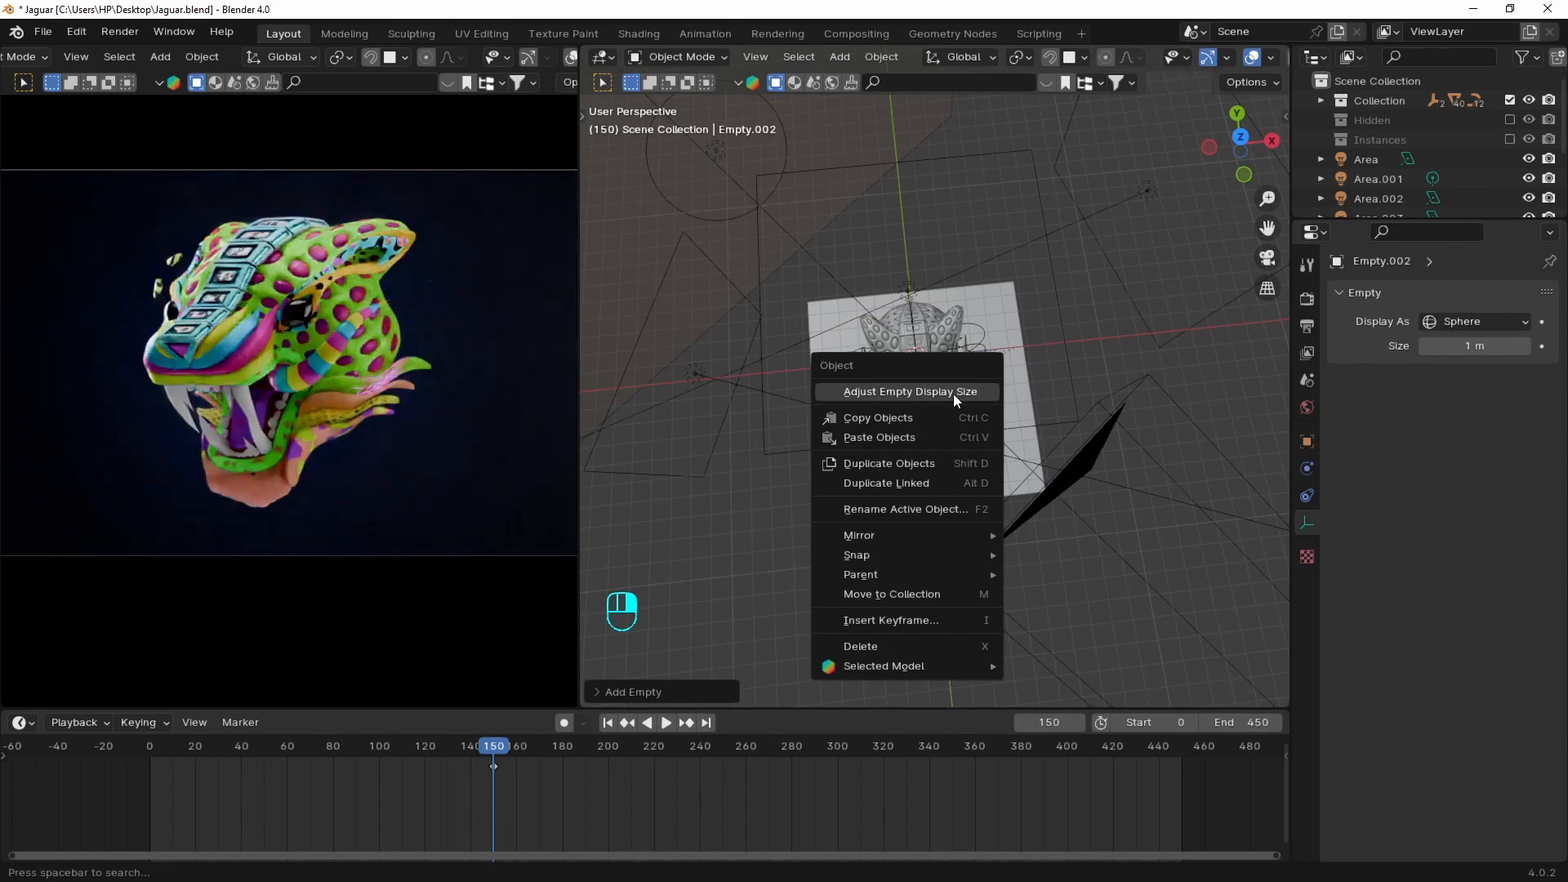
click(953, 393)
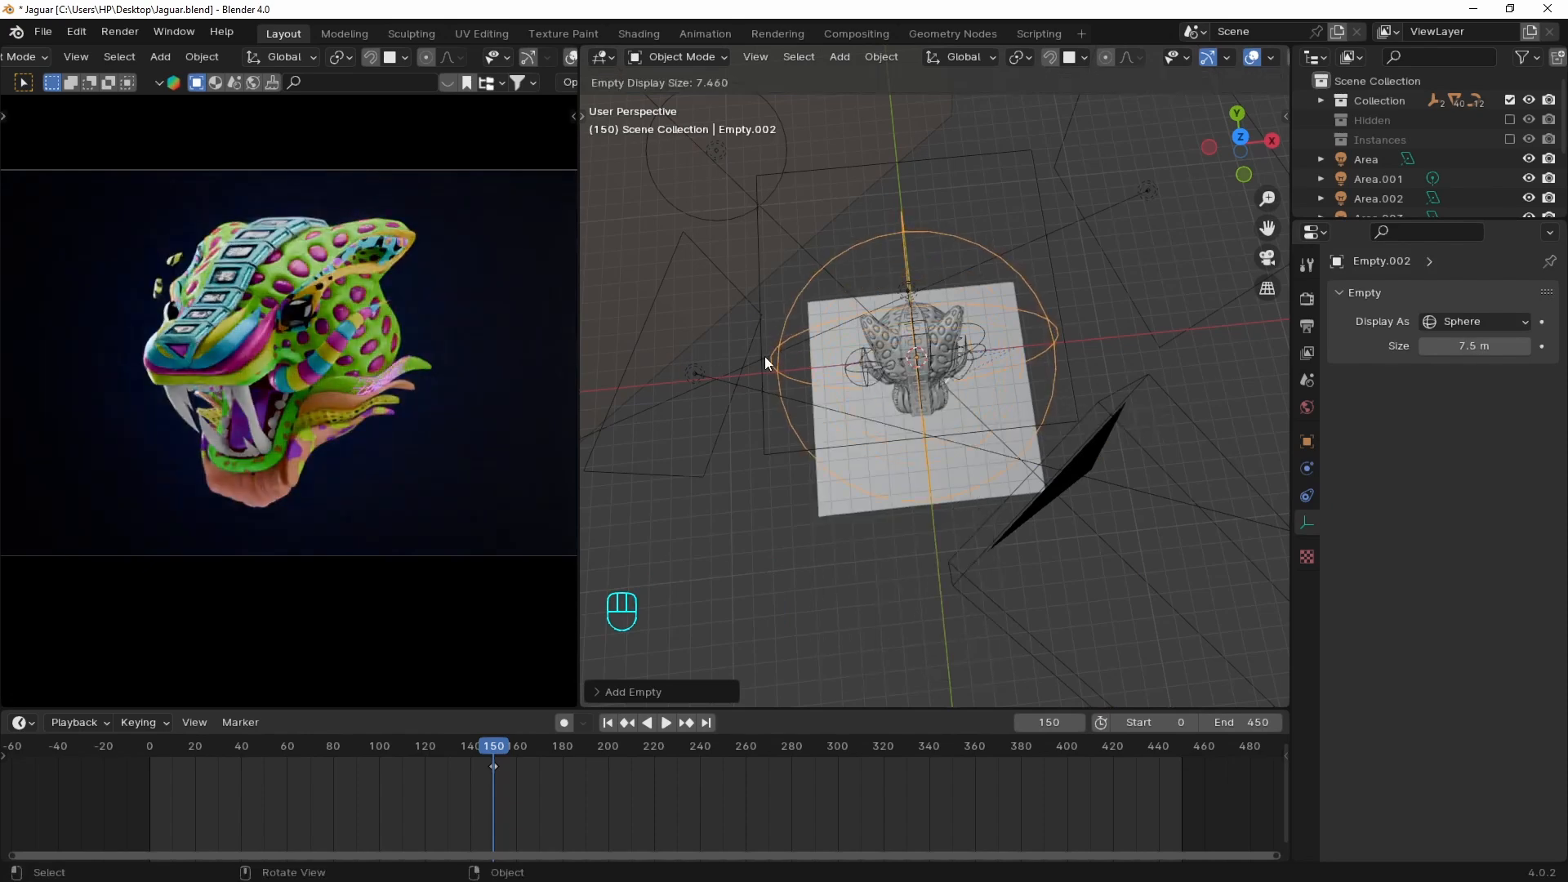
click(732, 427)
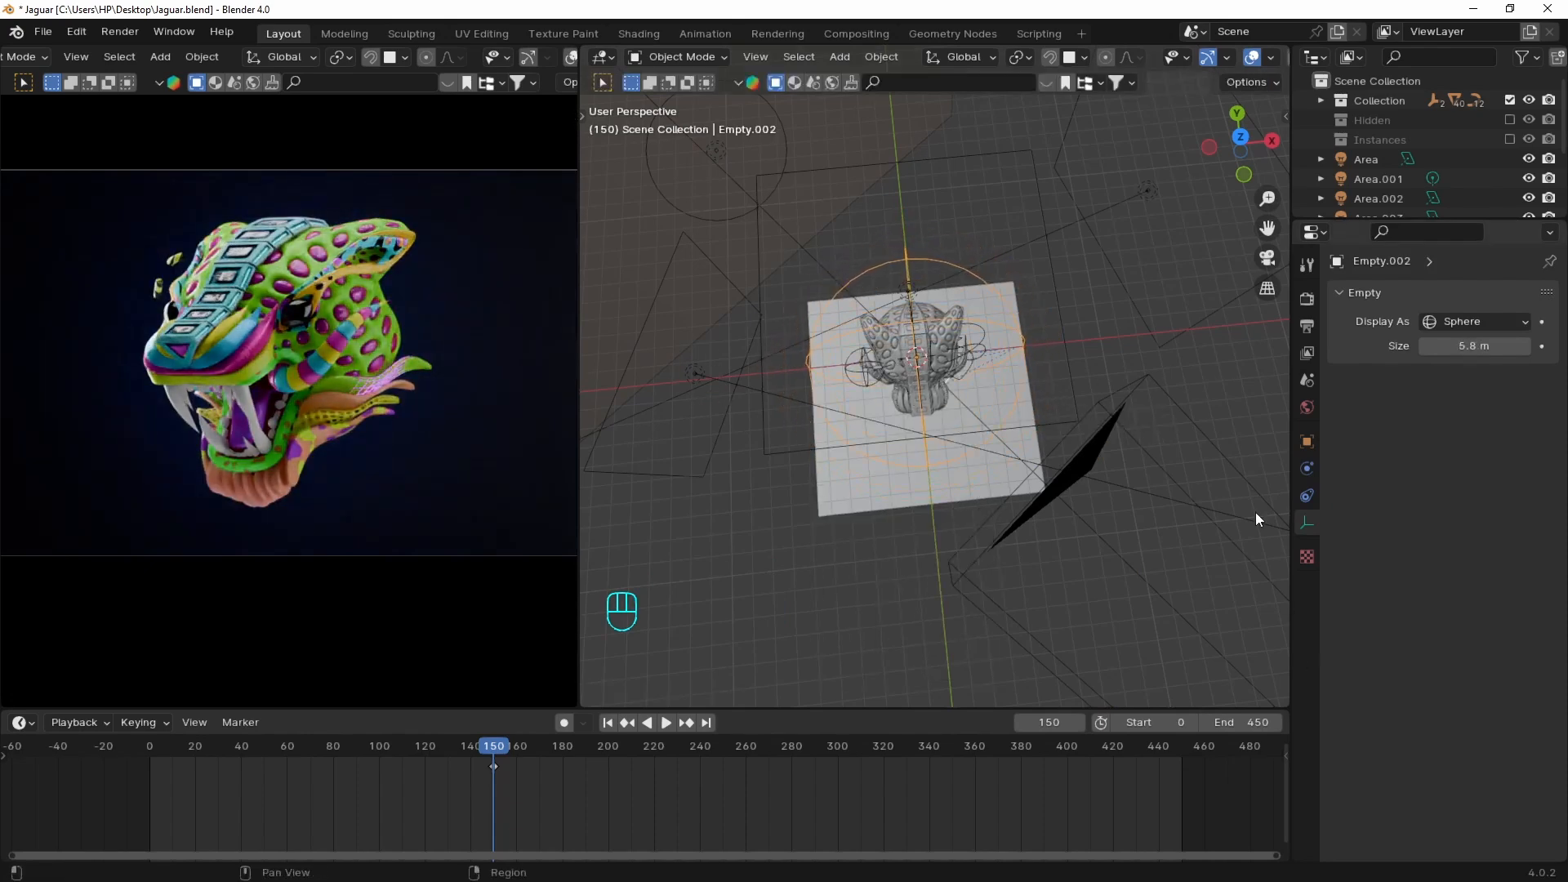
Assign the sphere empty as the camera's depth-of-field focus object and shift it toward the camera in the top view
click(1141, 384)
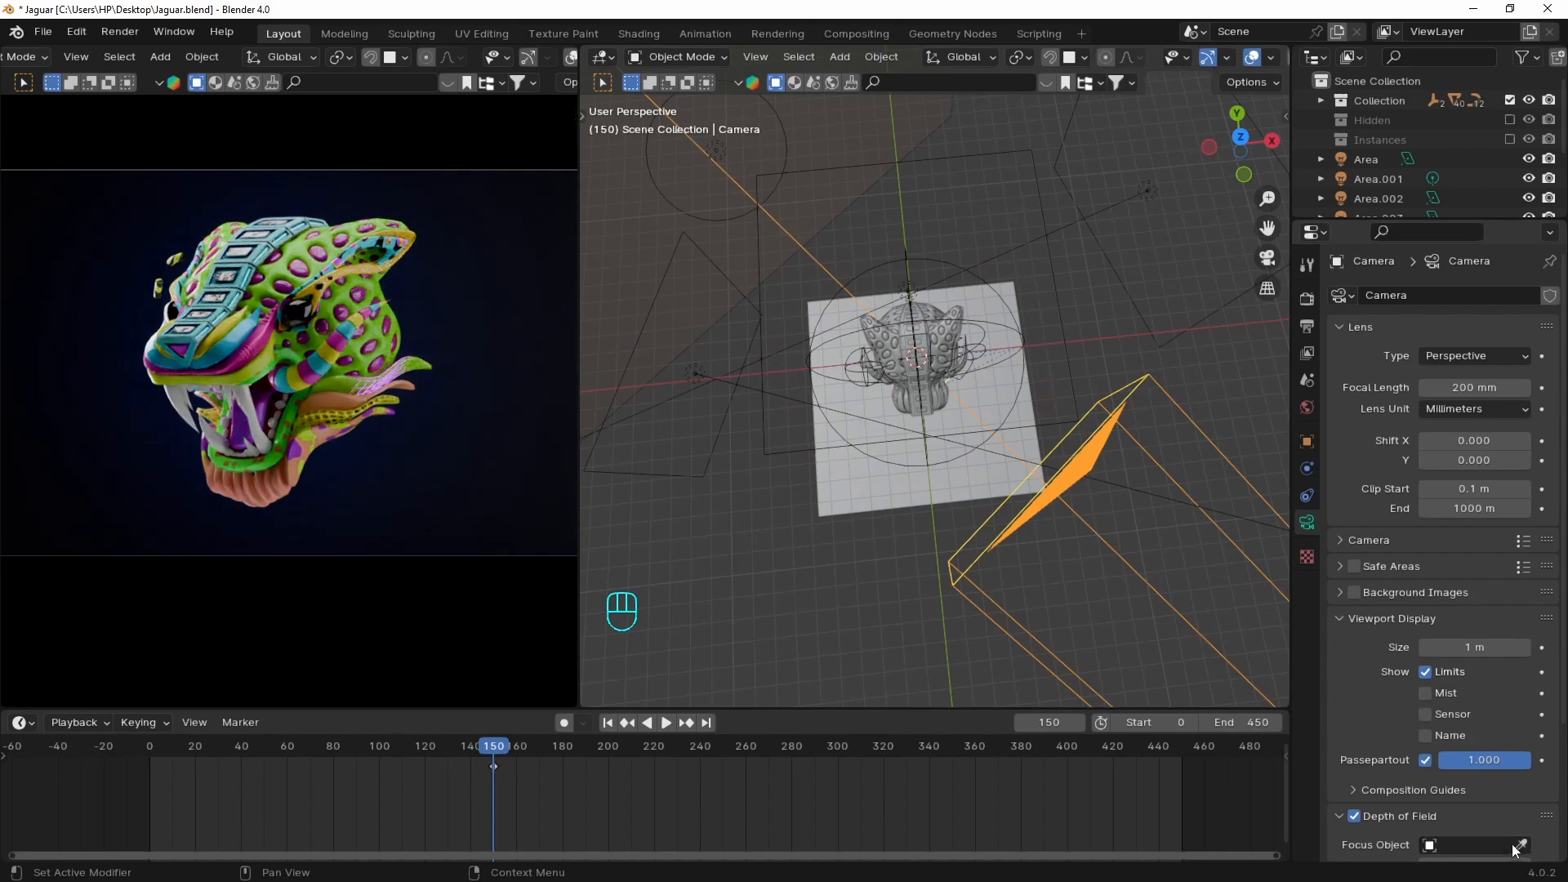
click(1022, 374)
click(1022, 374)
key(grave)
key(g)
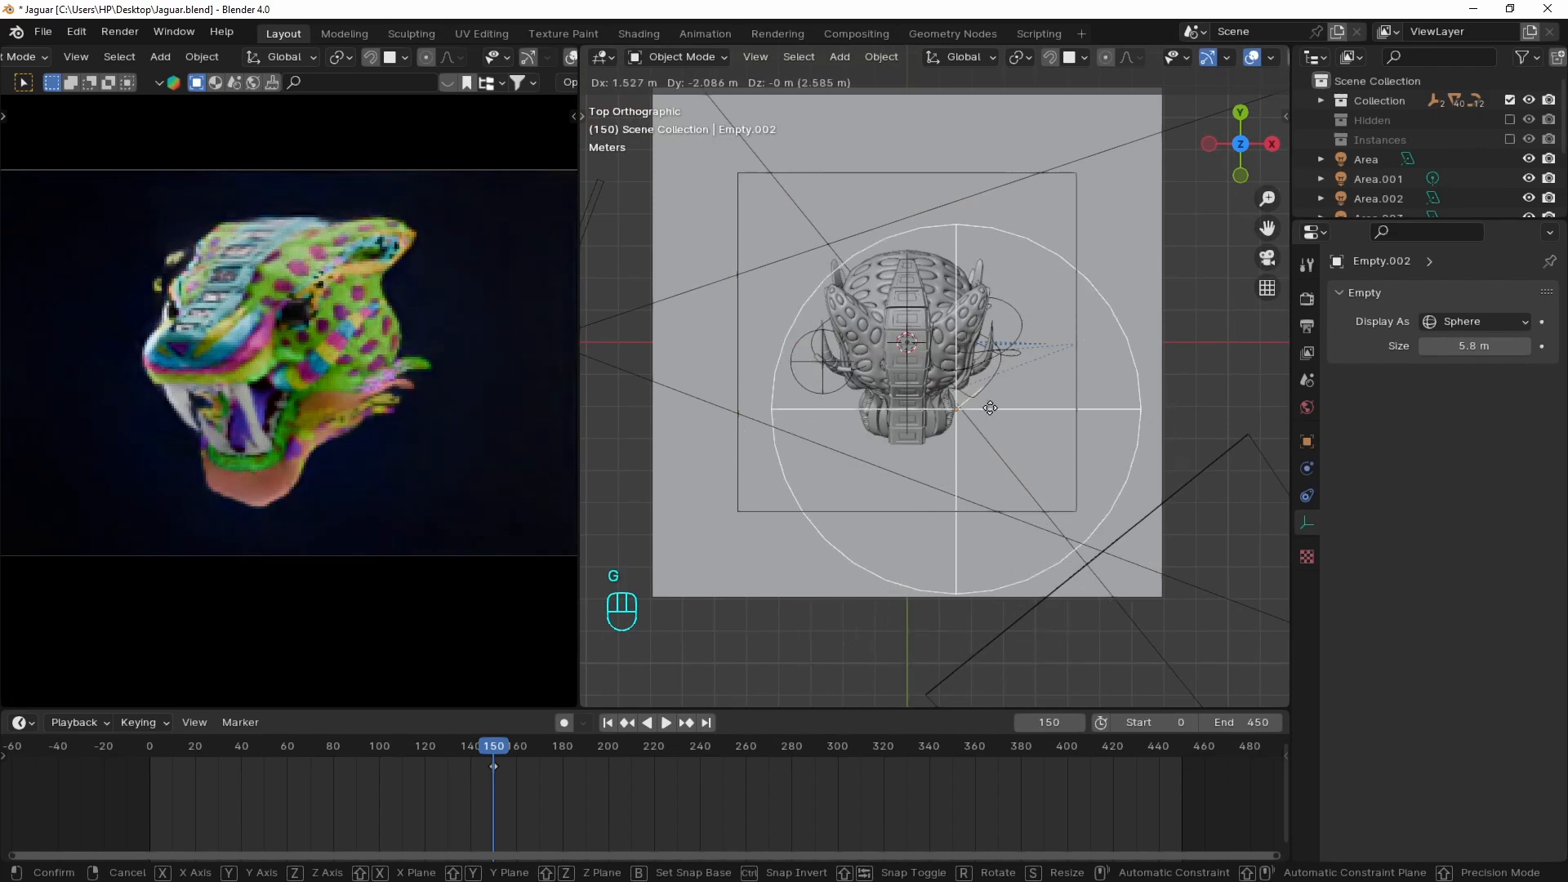
click(1010, 407)
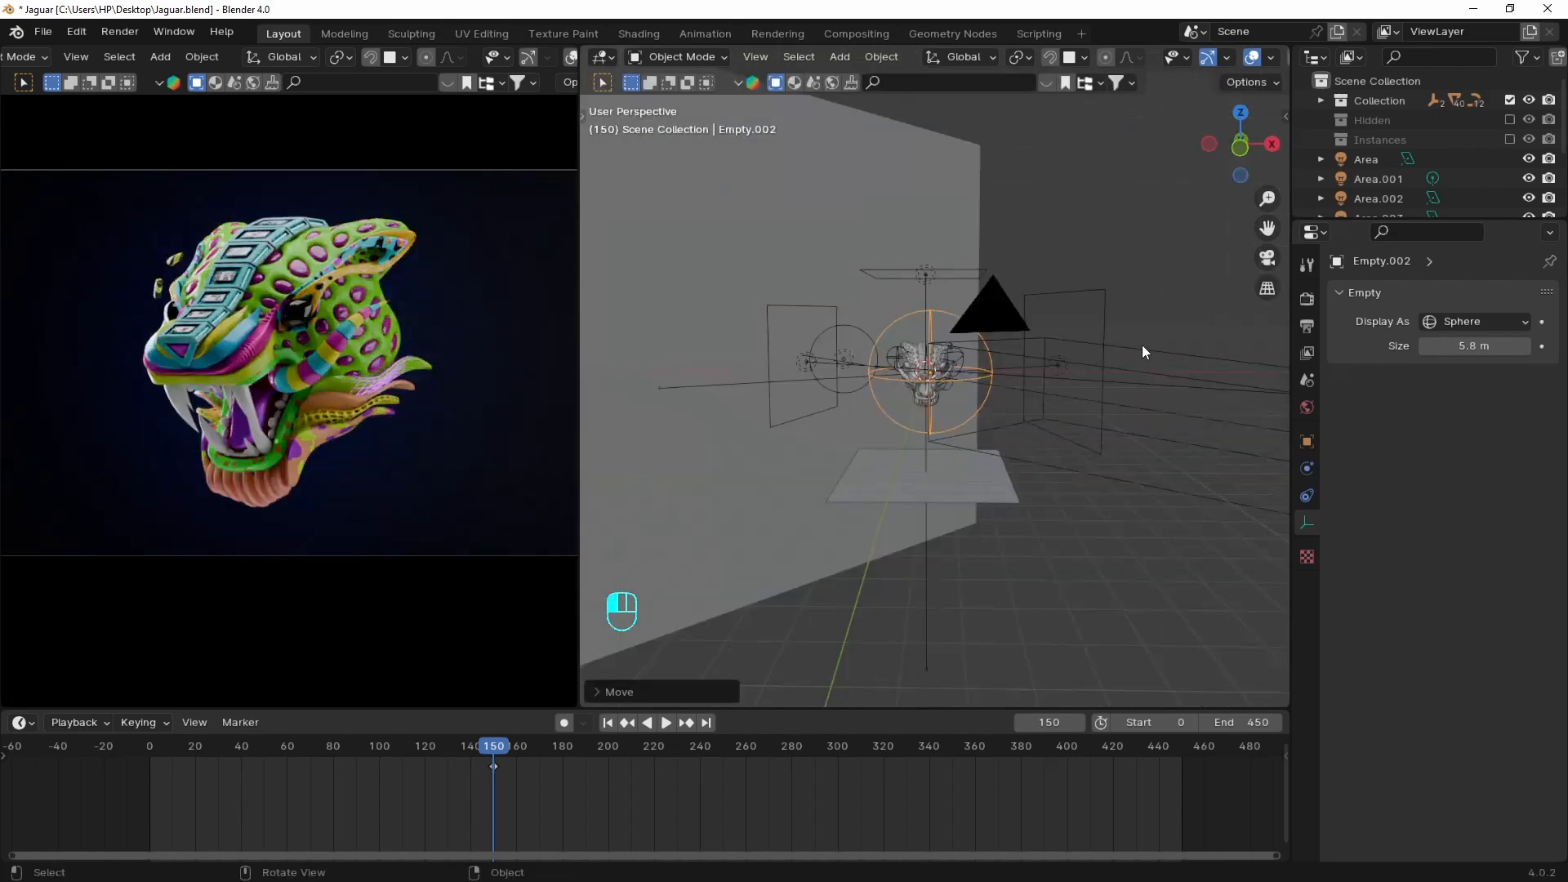
Select the camera and set its depth-of-field F-Stop to 1.1 after trying 0.5
click(1142, 345)
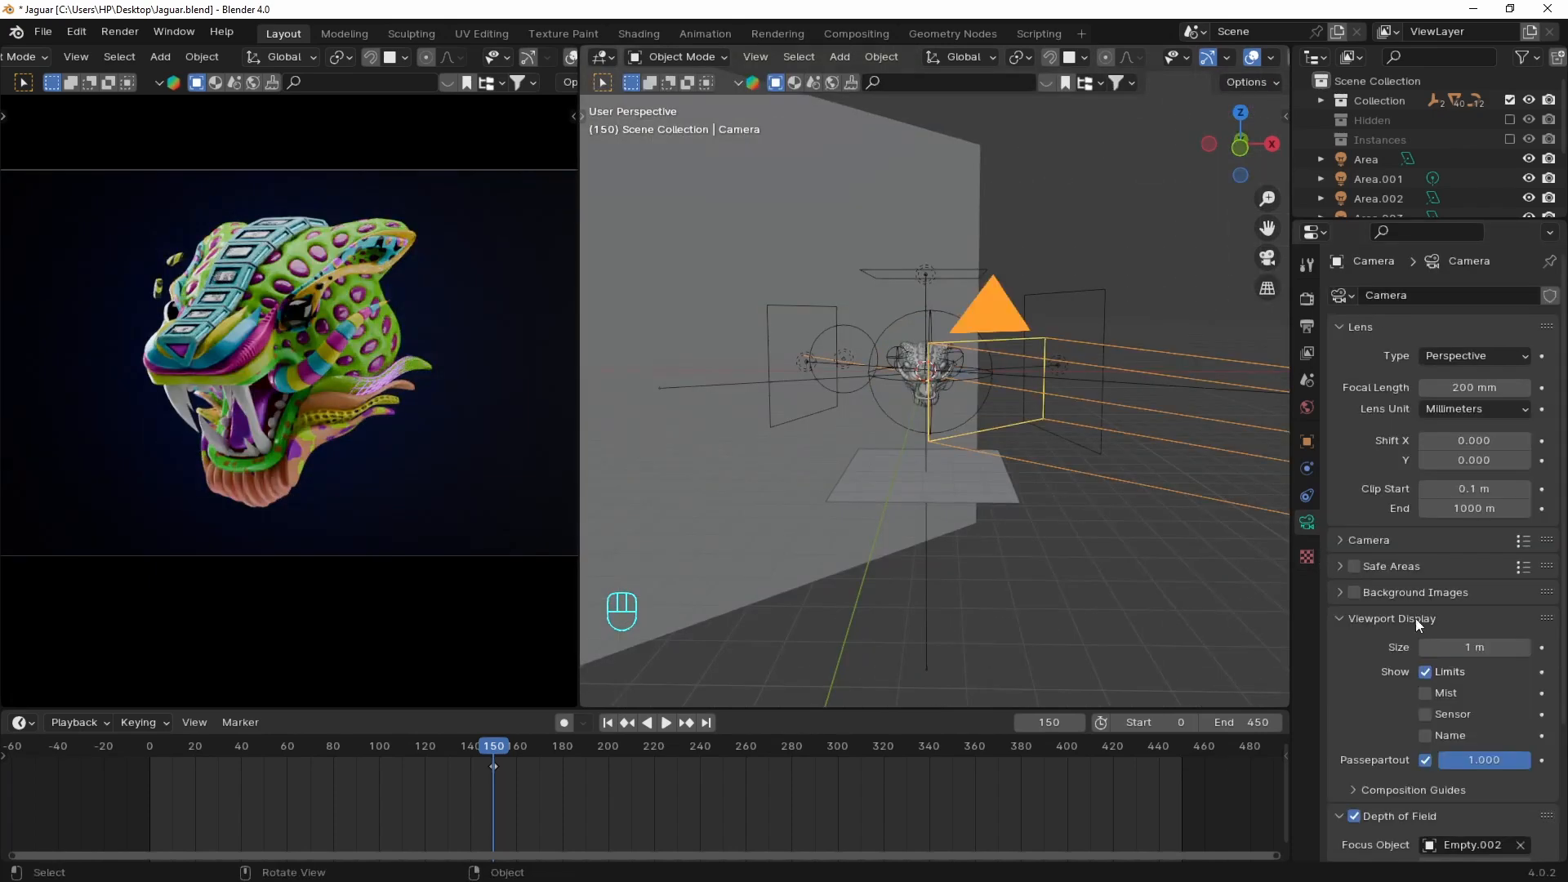
scroll(1470, 650, down, 4)
click(1498, 770)
text(0.5)
key(Return)
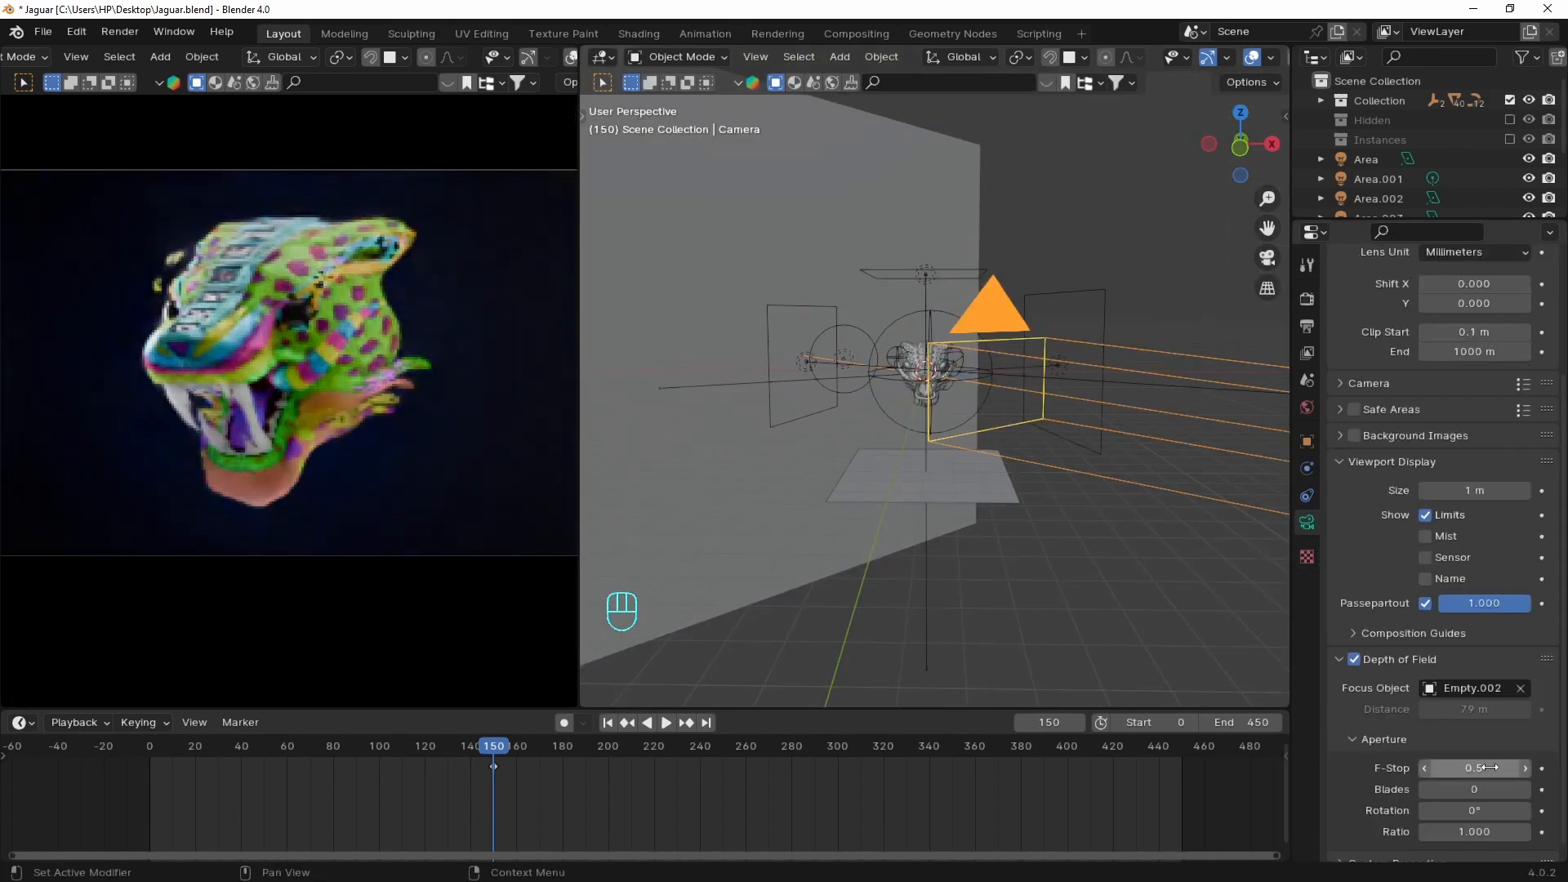
click(1491, 767)
text(1.1)
key(Return)
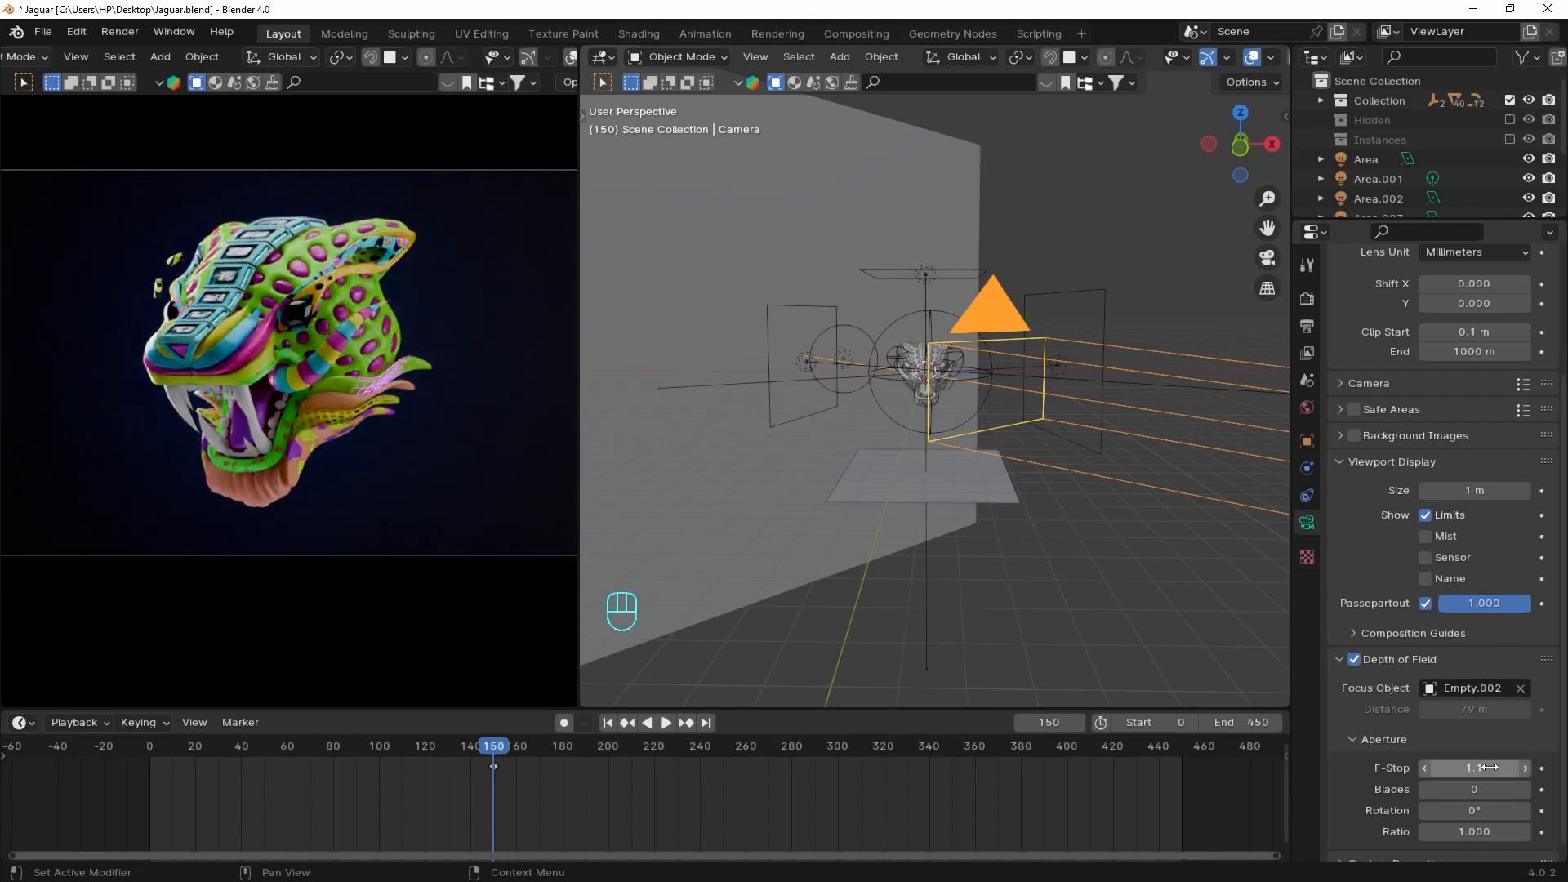
Examine the camera's composition guides in camera view with the viewport extras hidden, and return to a perspective view with extras shown
click(1365, 633)
key(KP_0)
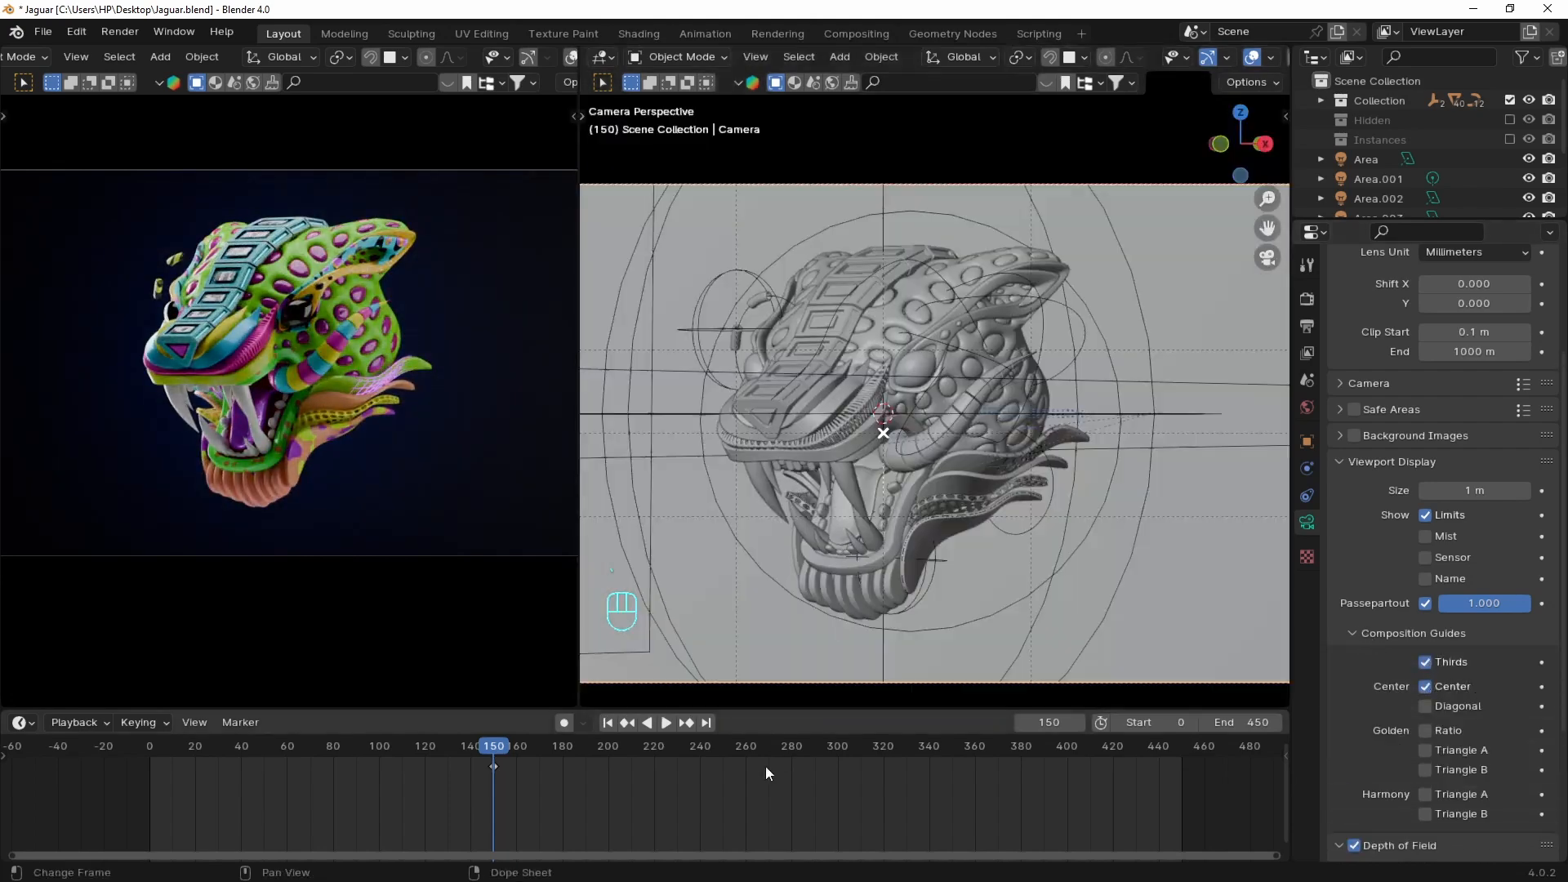
click(1270, 59)
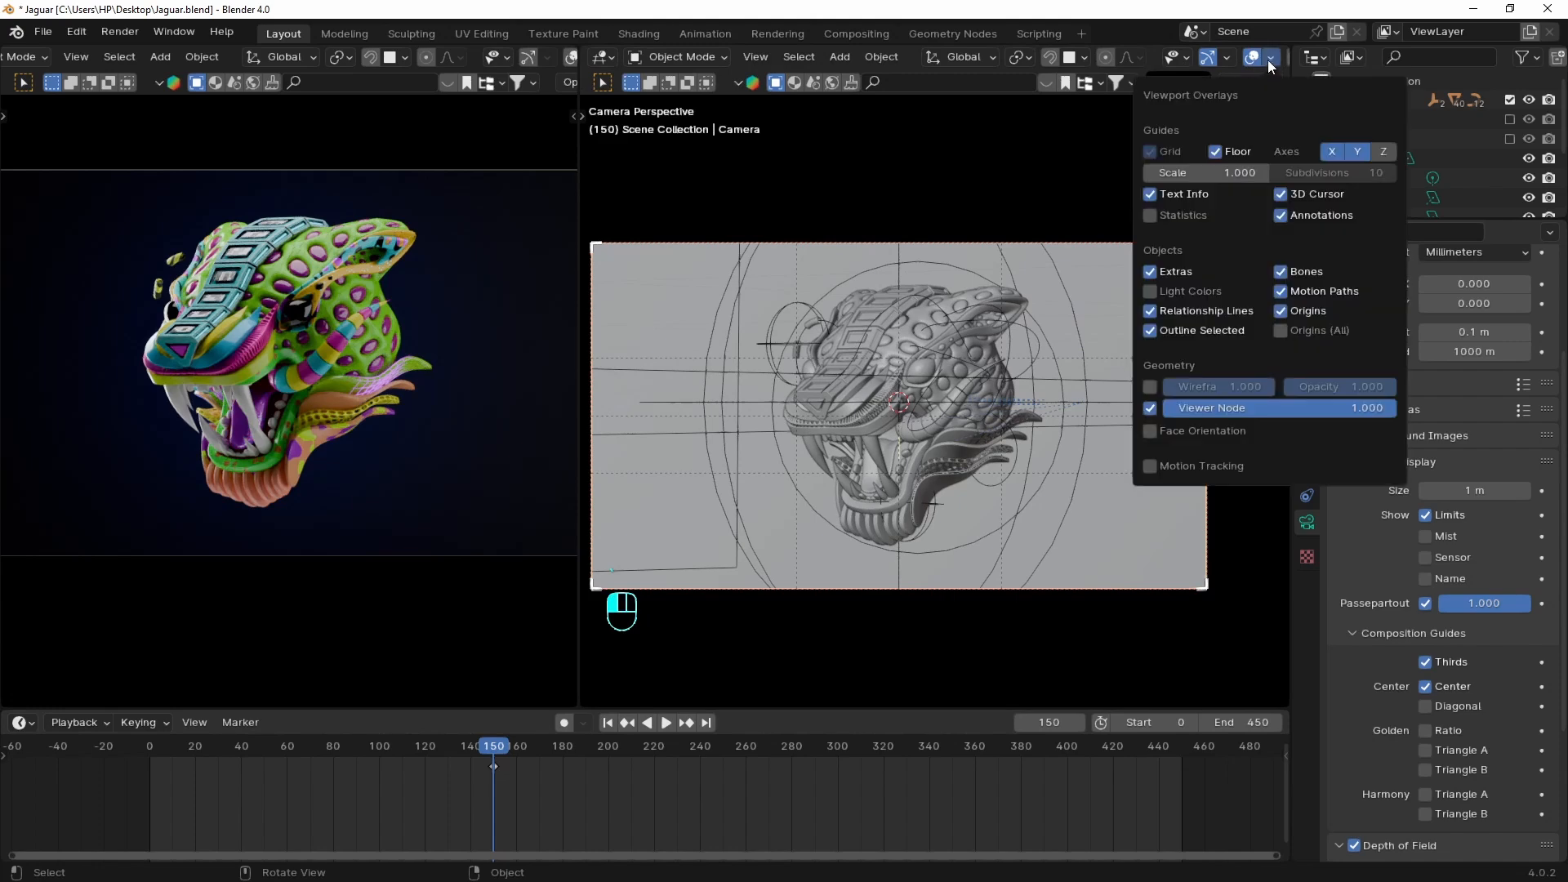
click(1150, 271)
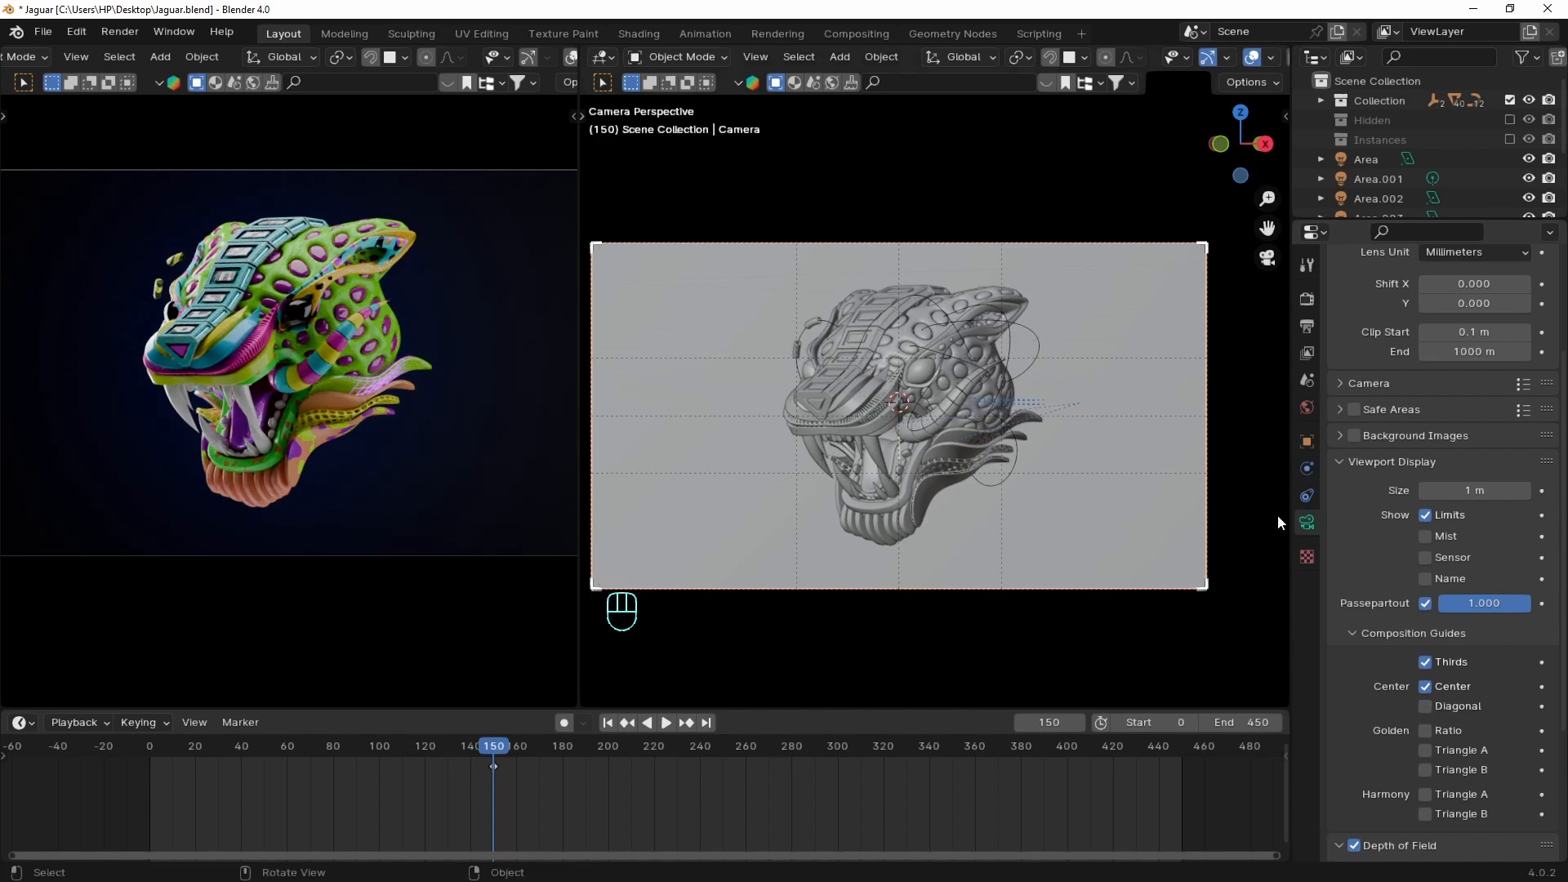
click(1353, 632)
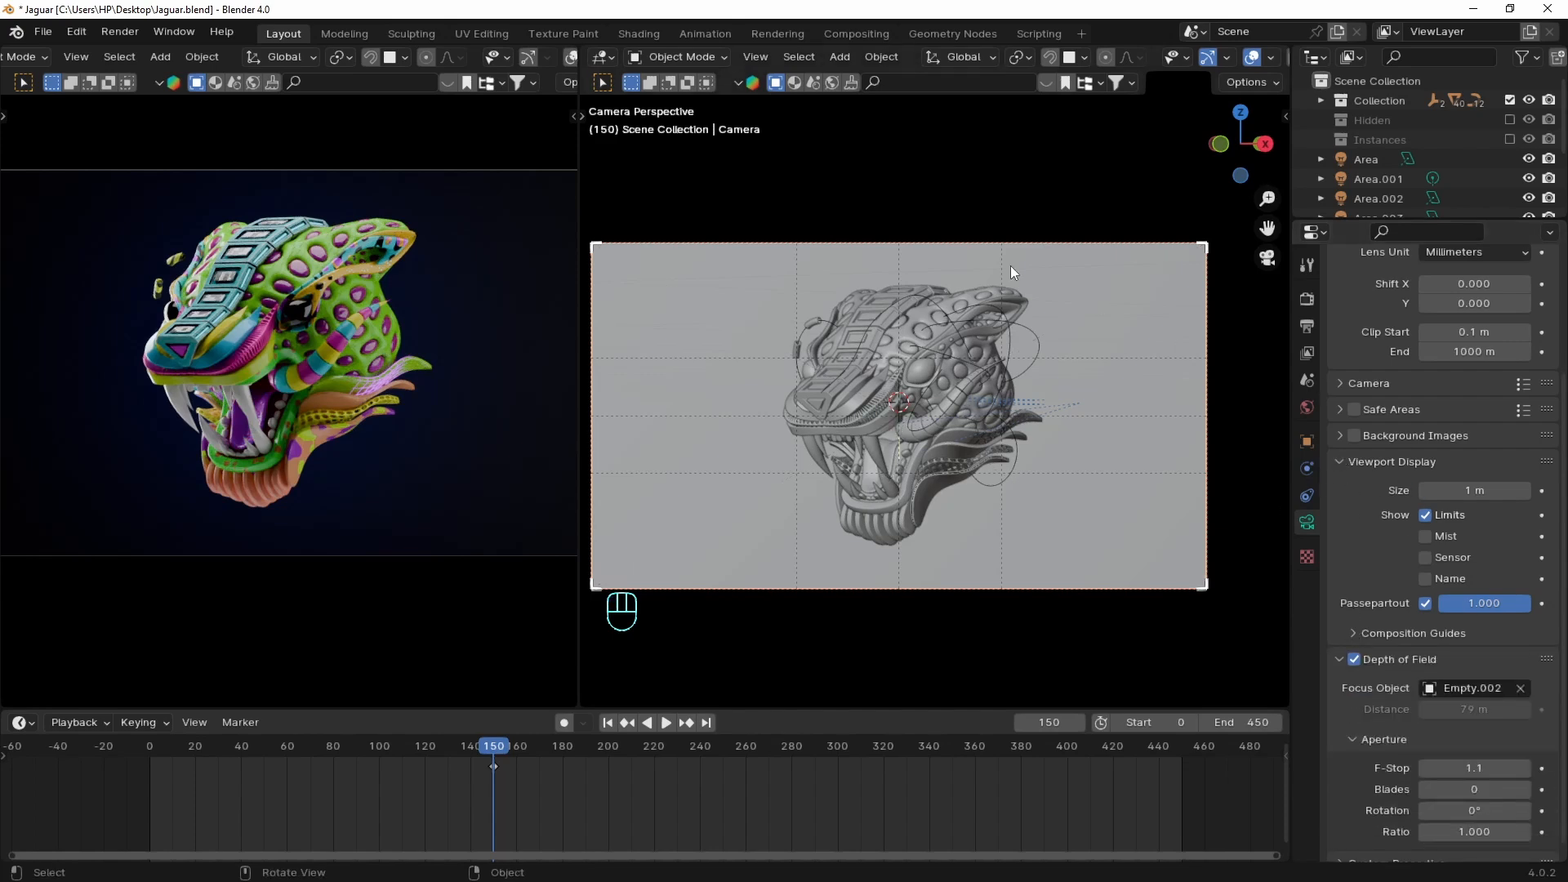
middle_drag(1011, 266, 911, 331)
scroll(1099, 430, up, 4)
click(1274, 57)
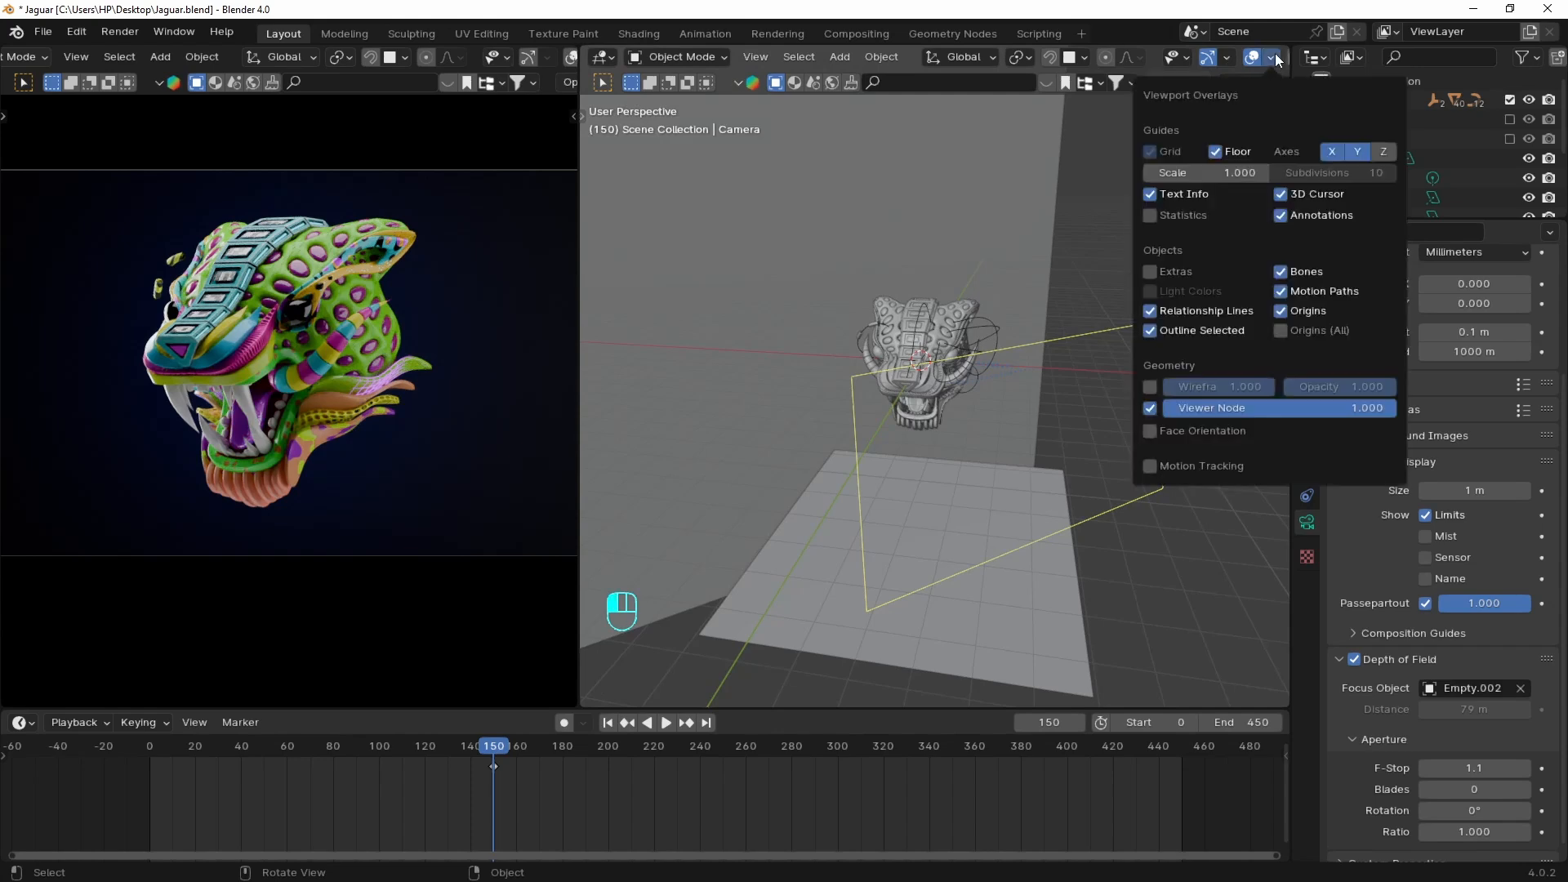
click(1151, 271)
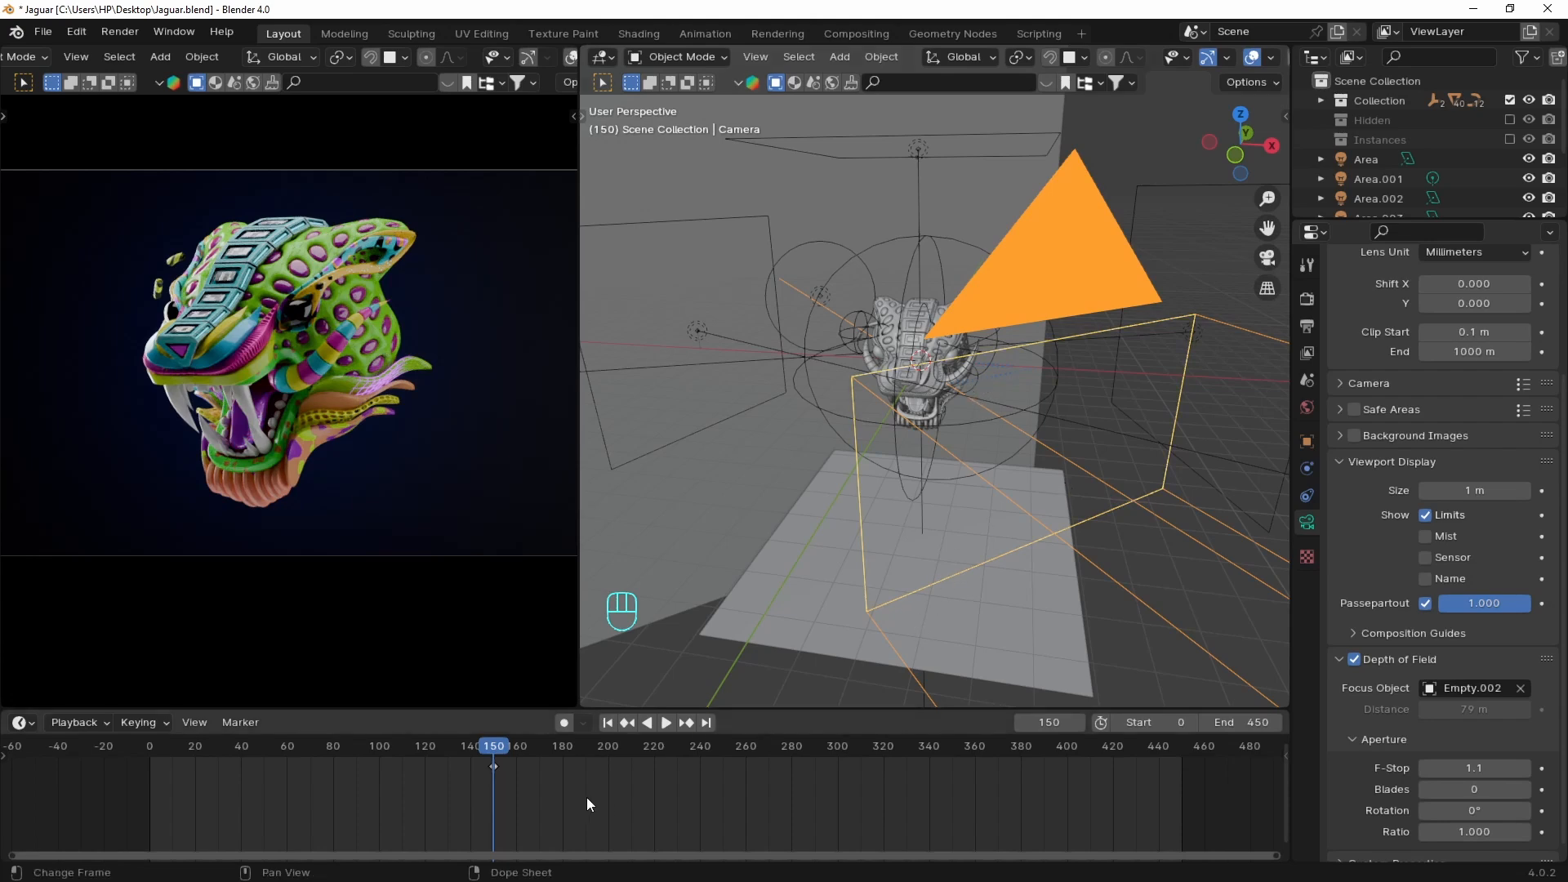
Delete the camera's keyframe at frame 150 and insert a Location & Rotation keyframe at frame 0
drag(589, 813, 441, 759)
key(Delete)
key(shift+Left)
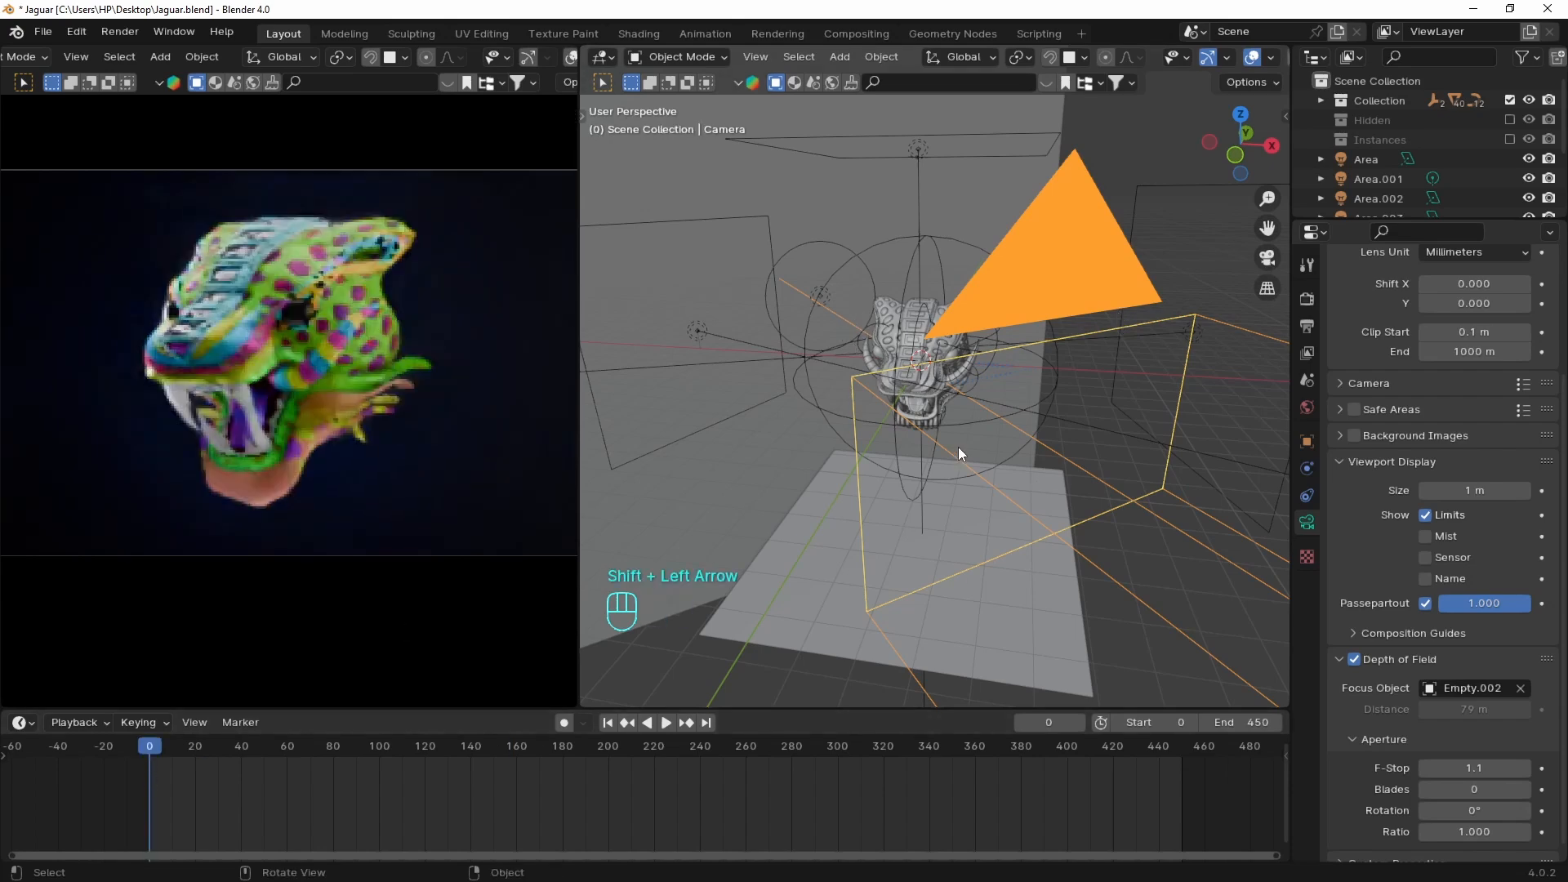
key(i)
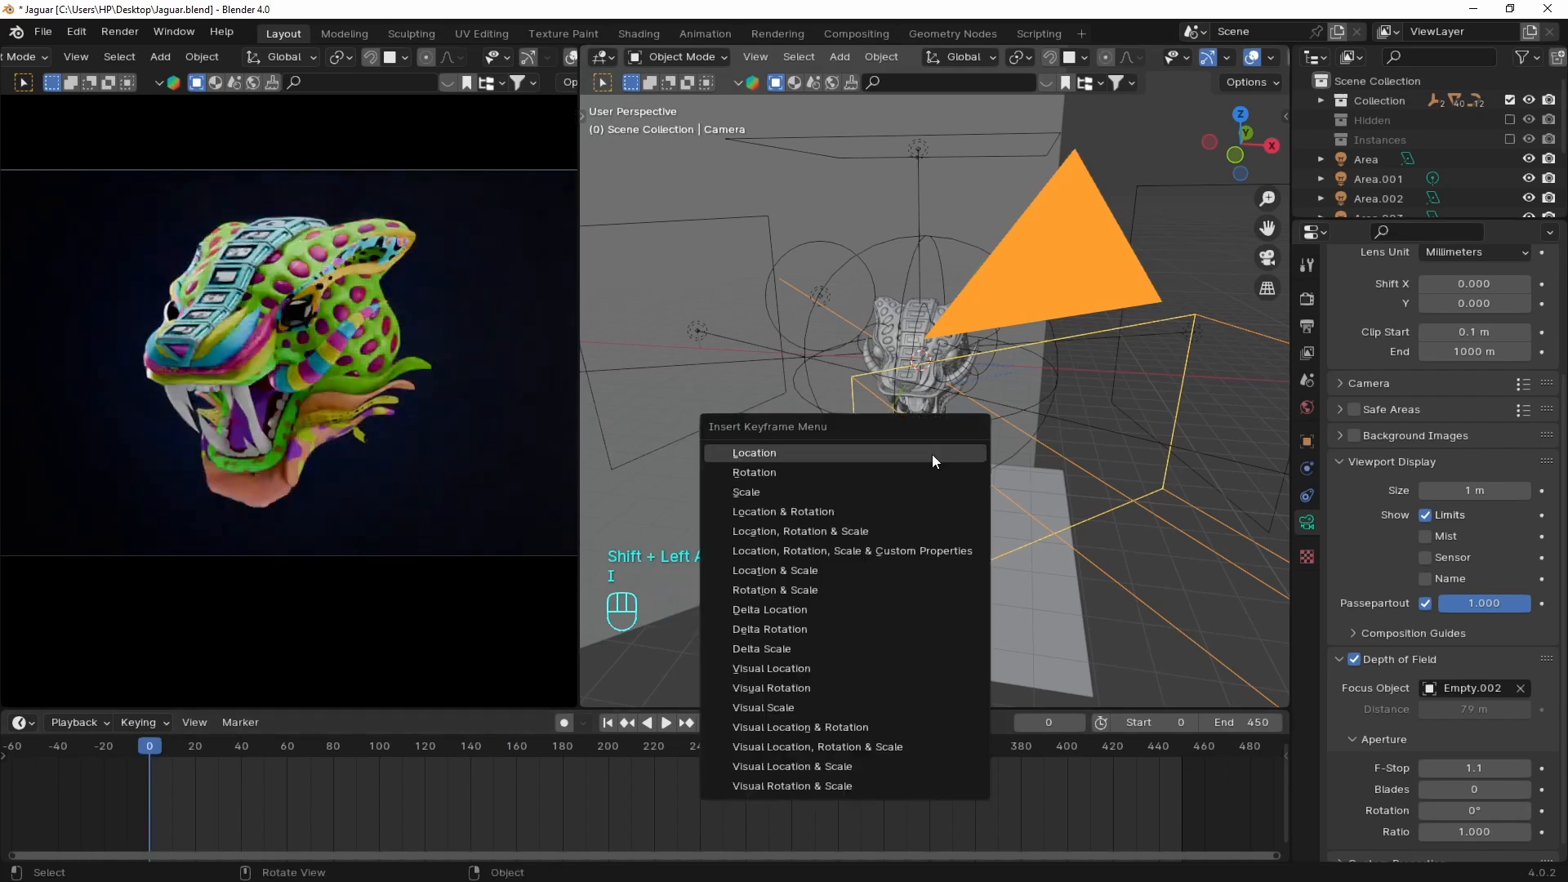
click(821, 512)
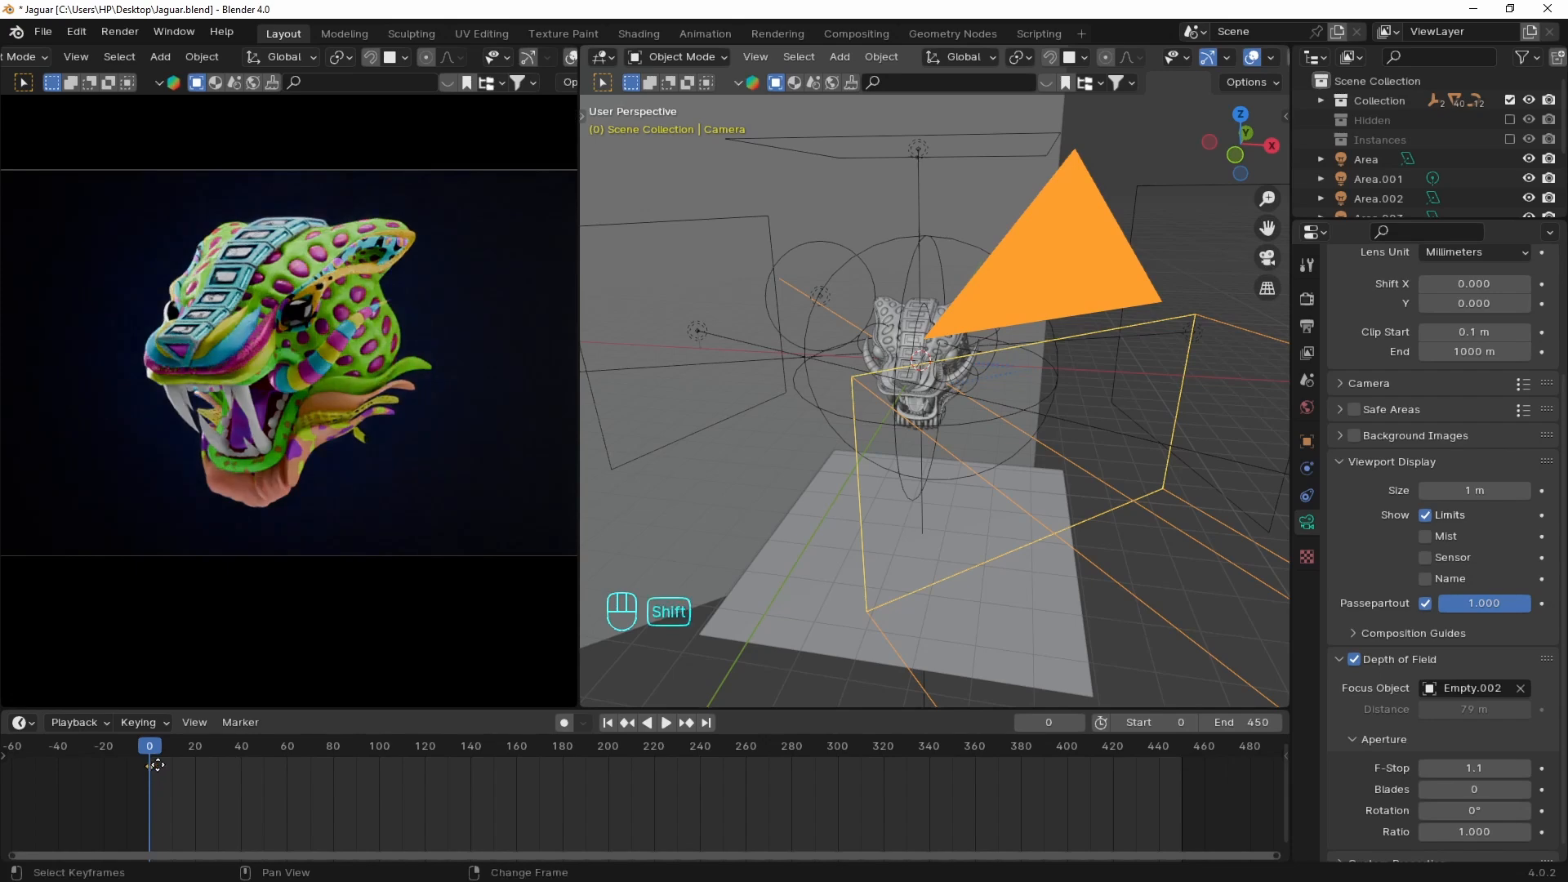
Duplicate the camera's frame 0 keyframe to frame 80 and switch the rendered camera viewport to solid shading
key(shift+d)
click(415, 314)
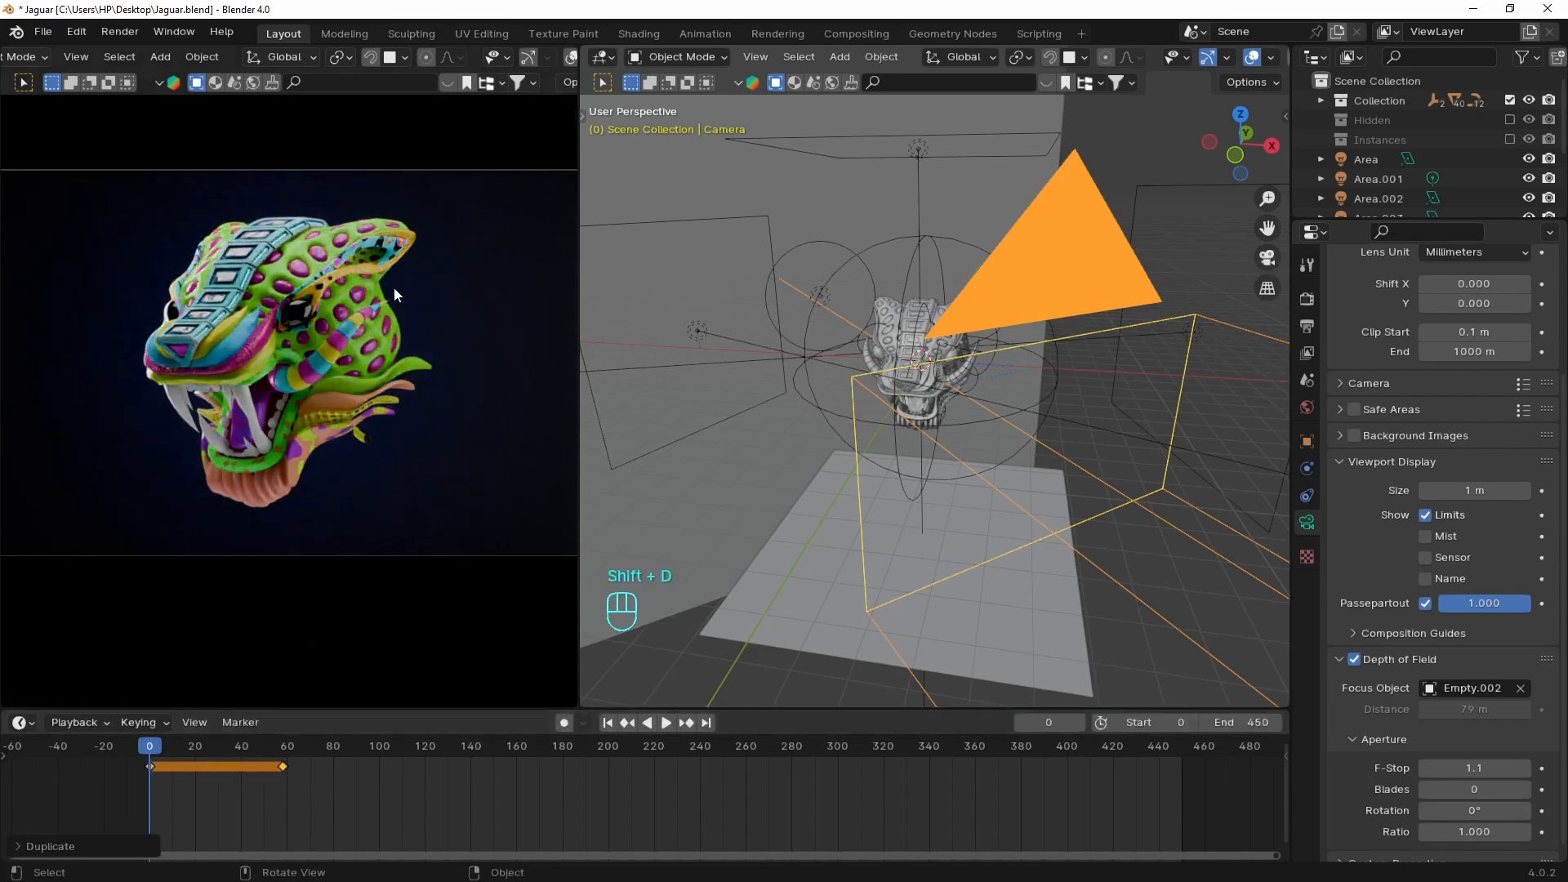
key(z)
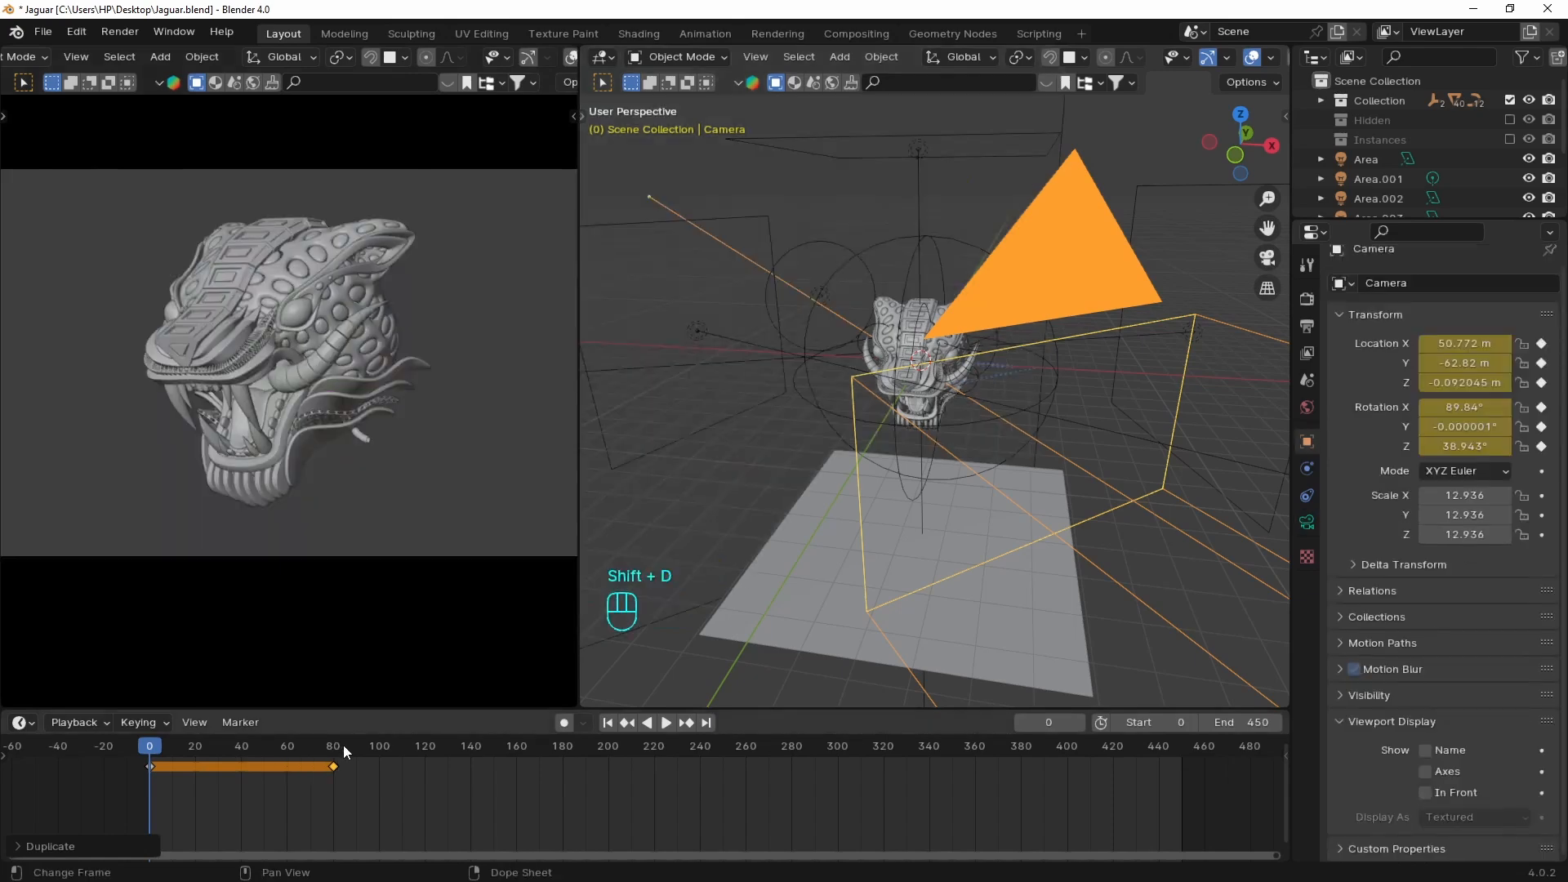
At frame 104, walk the camera around to frame the head's opposite side from slightly below, and keyframe the camera's location and rotation
click(384, 747)
click(387, 746)
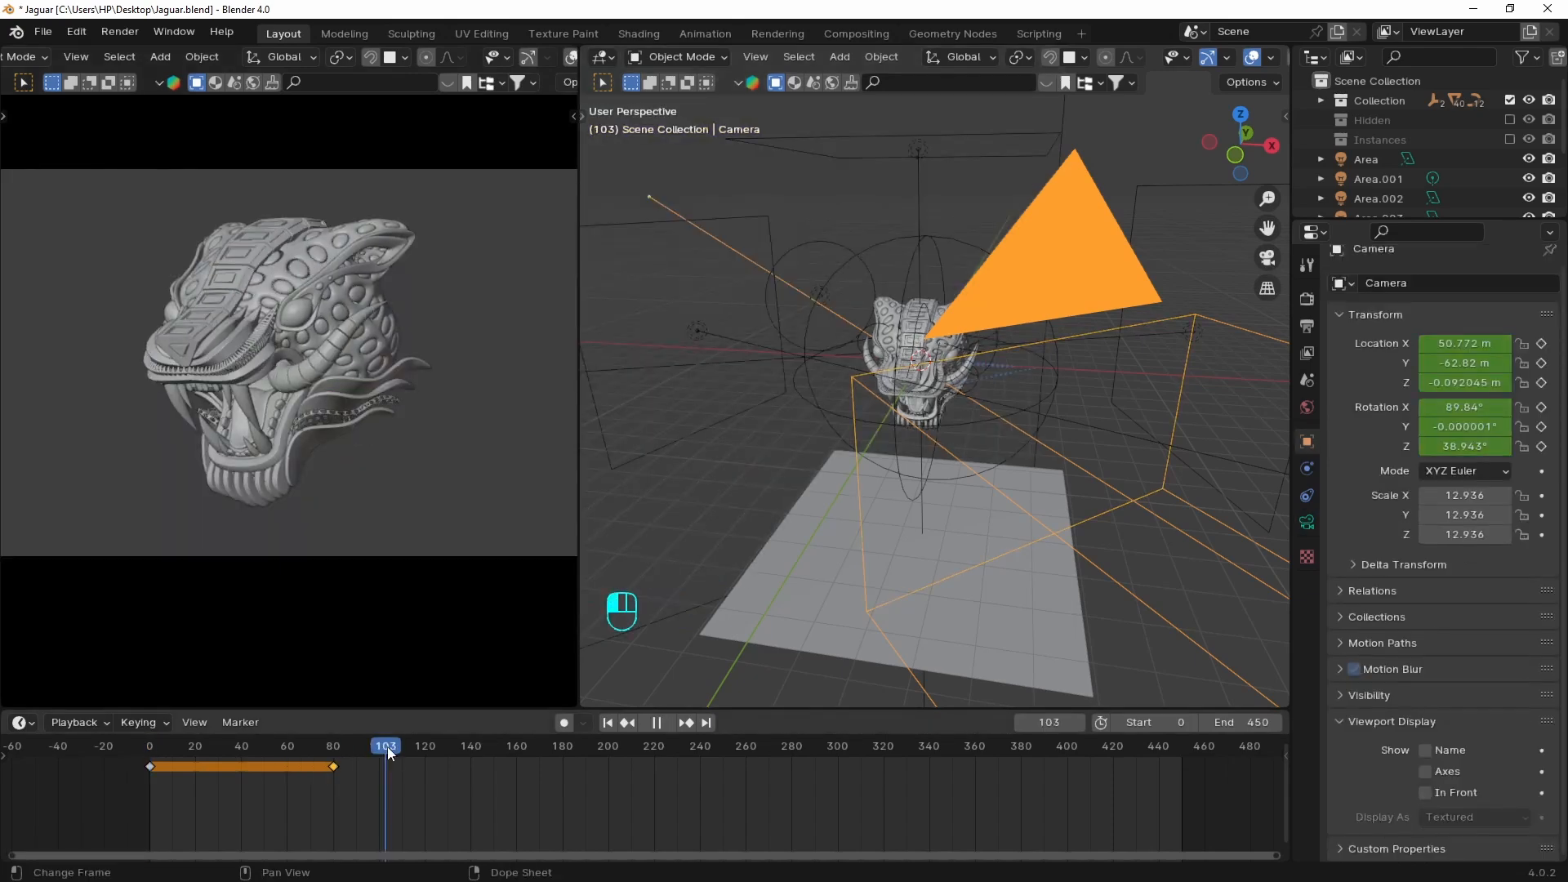
key(grave)
click(903, 488)
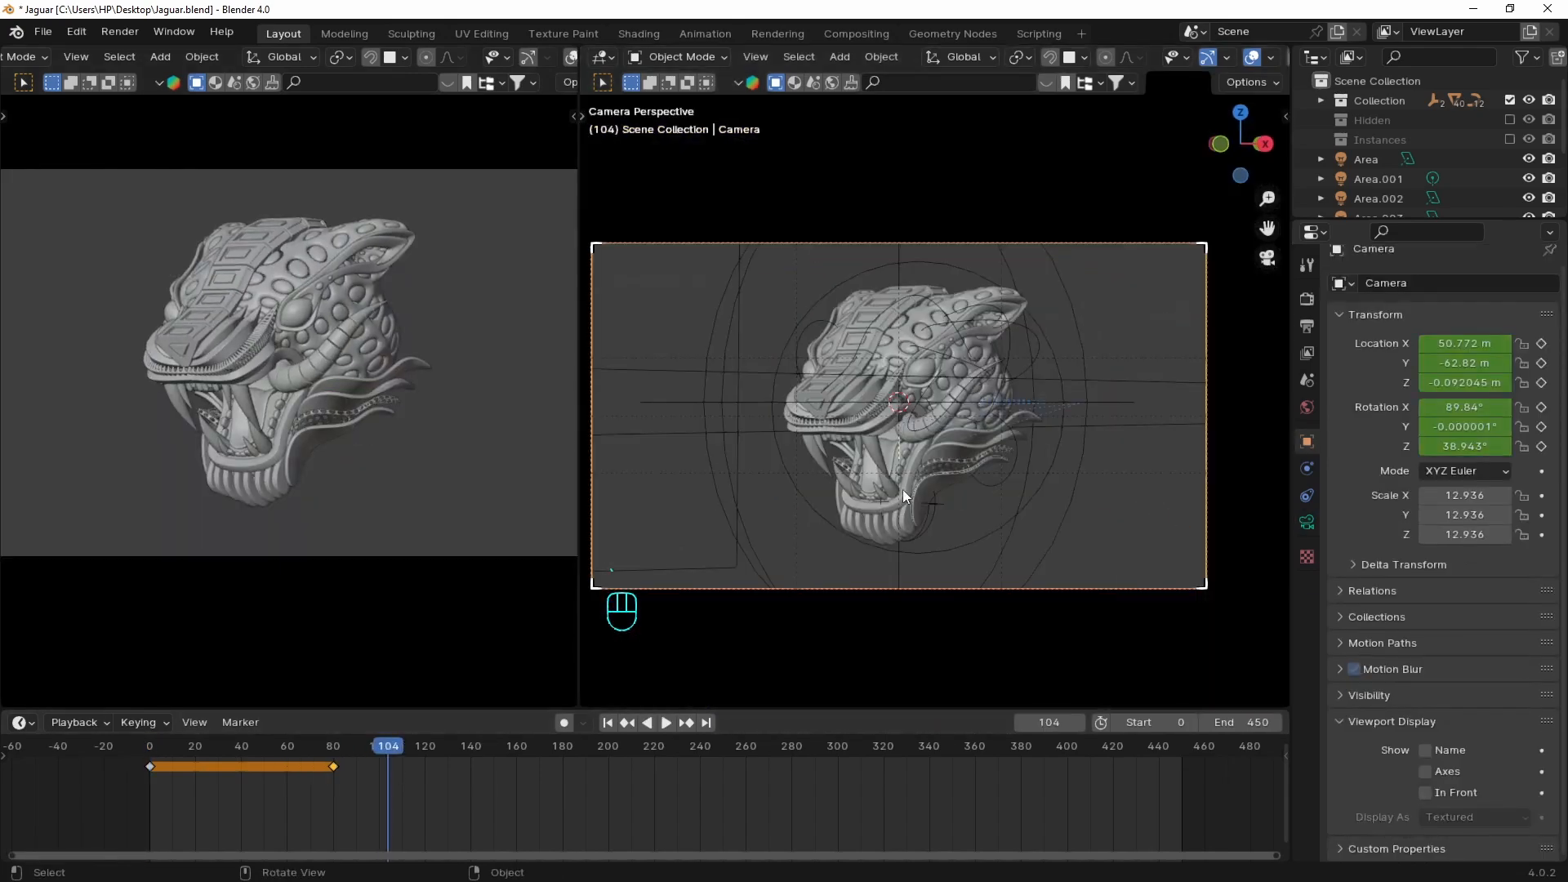
key(shift+grave)
key(a)
key(a)
key(a)
key(a)
key(a)
key(a)
key(a)
key(a)
key(a)
key(a)
key(a)
key(a)
key(a)
key(a)
key(a)
key(a)
key(a)
key(a)
key(a)
key(a)
key(a)
key(a)
key(a)
key(a)
key(a)
key(a)
key(a)
key(a)
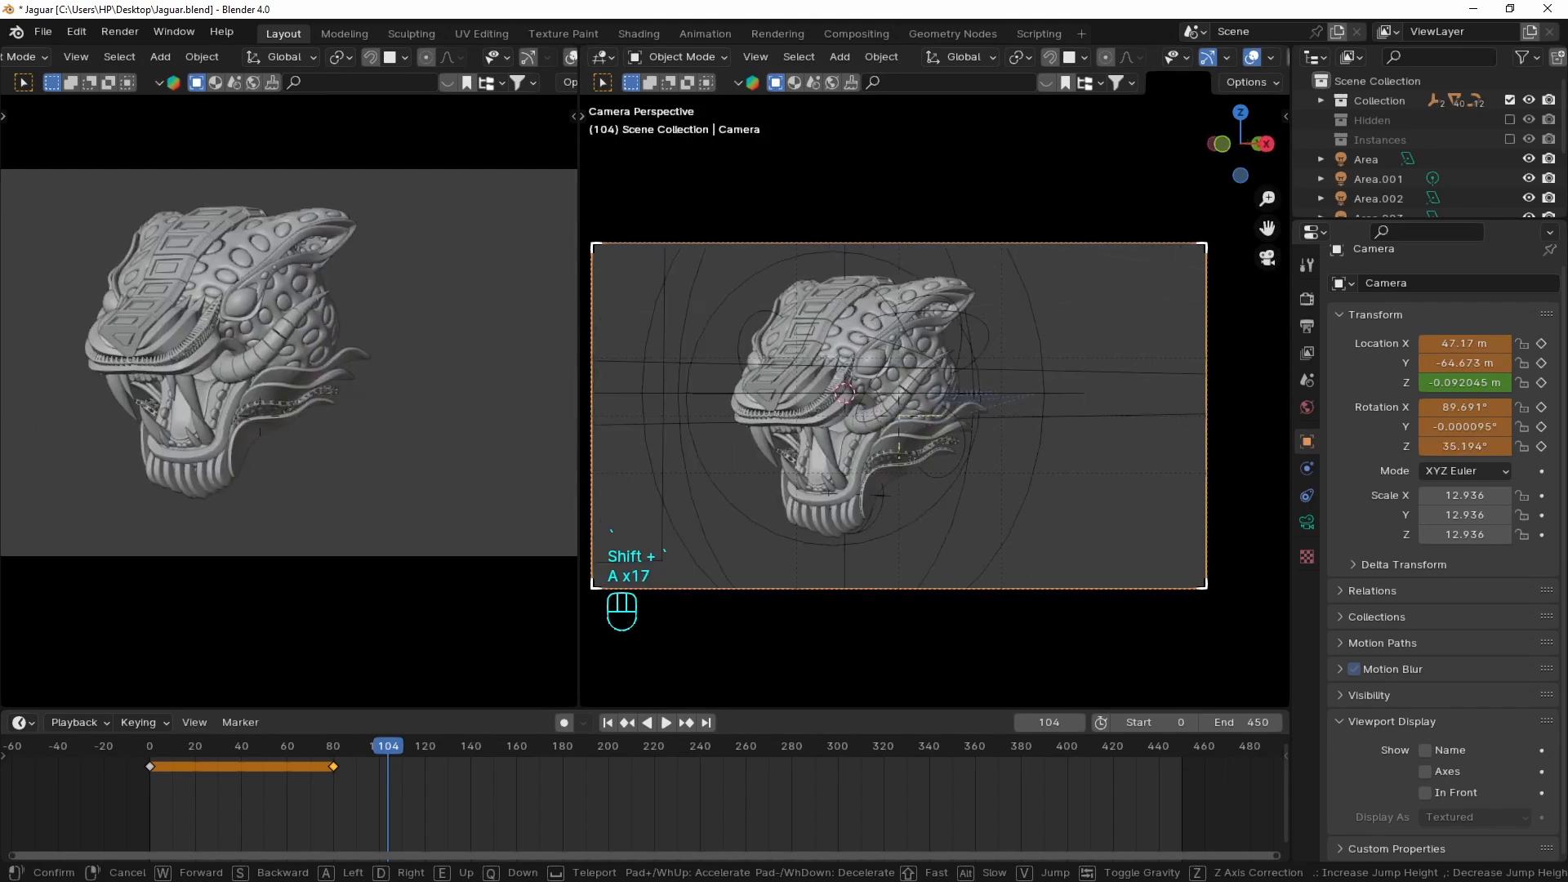
key(a)
key(a)
key(a)
key(a)
key(a)
key(a)
key(a)
key(a)
key(a)
key(a)
key(a)
key(a)
key(a)
key(a)
key(a)
key(a)
key(a)
key(a)
key(a)
key(a)
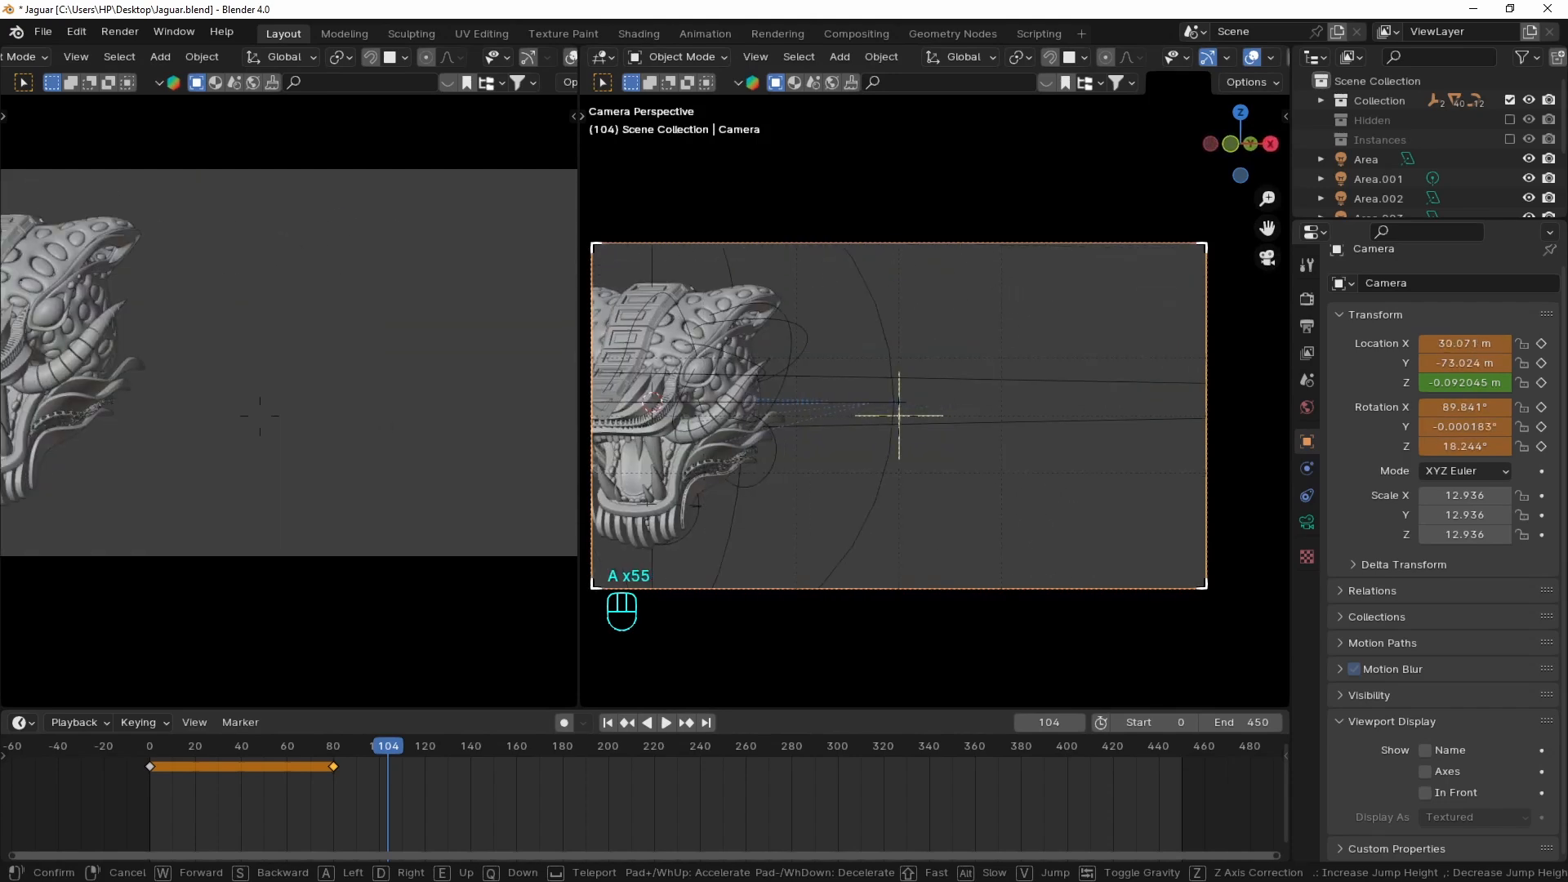
key(w)
key(s)
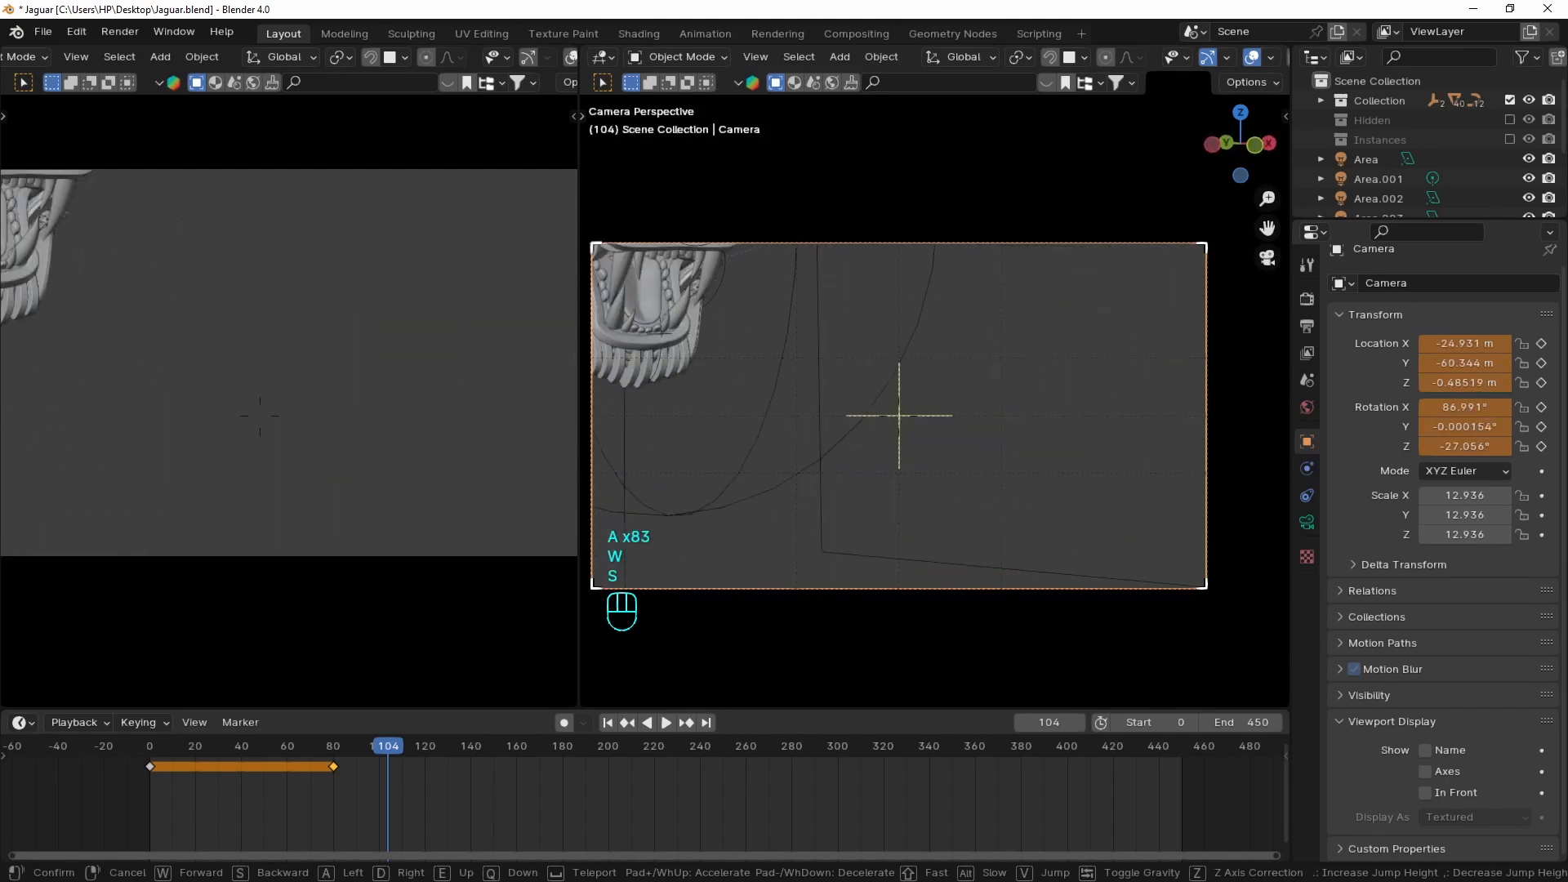
key(a)
key(a)
key(w)
key(s)
key(d)
key(a)
key(w)
key(q)
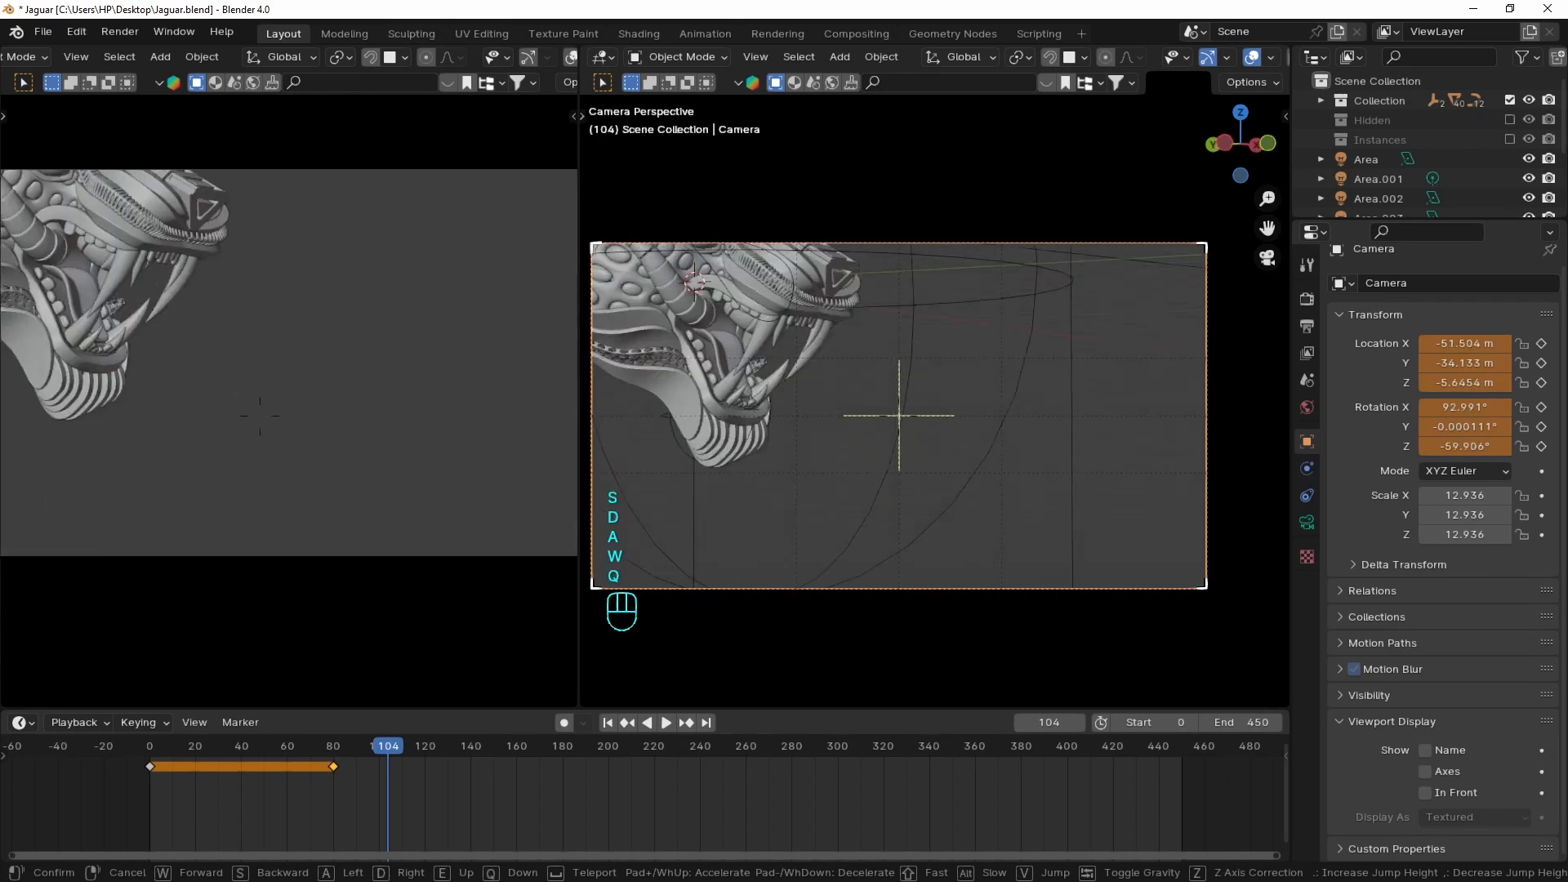
key(a)
key(d)
key(s)
key(d)
key(q)
key(s)
key(s)
key(s)
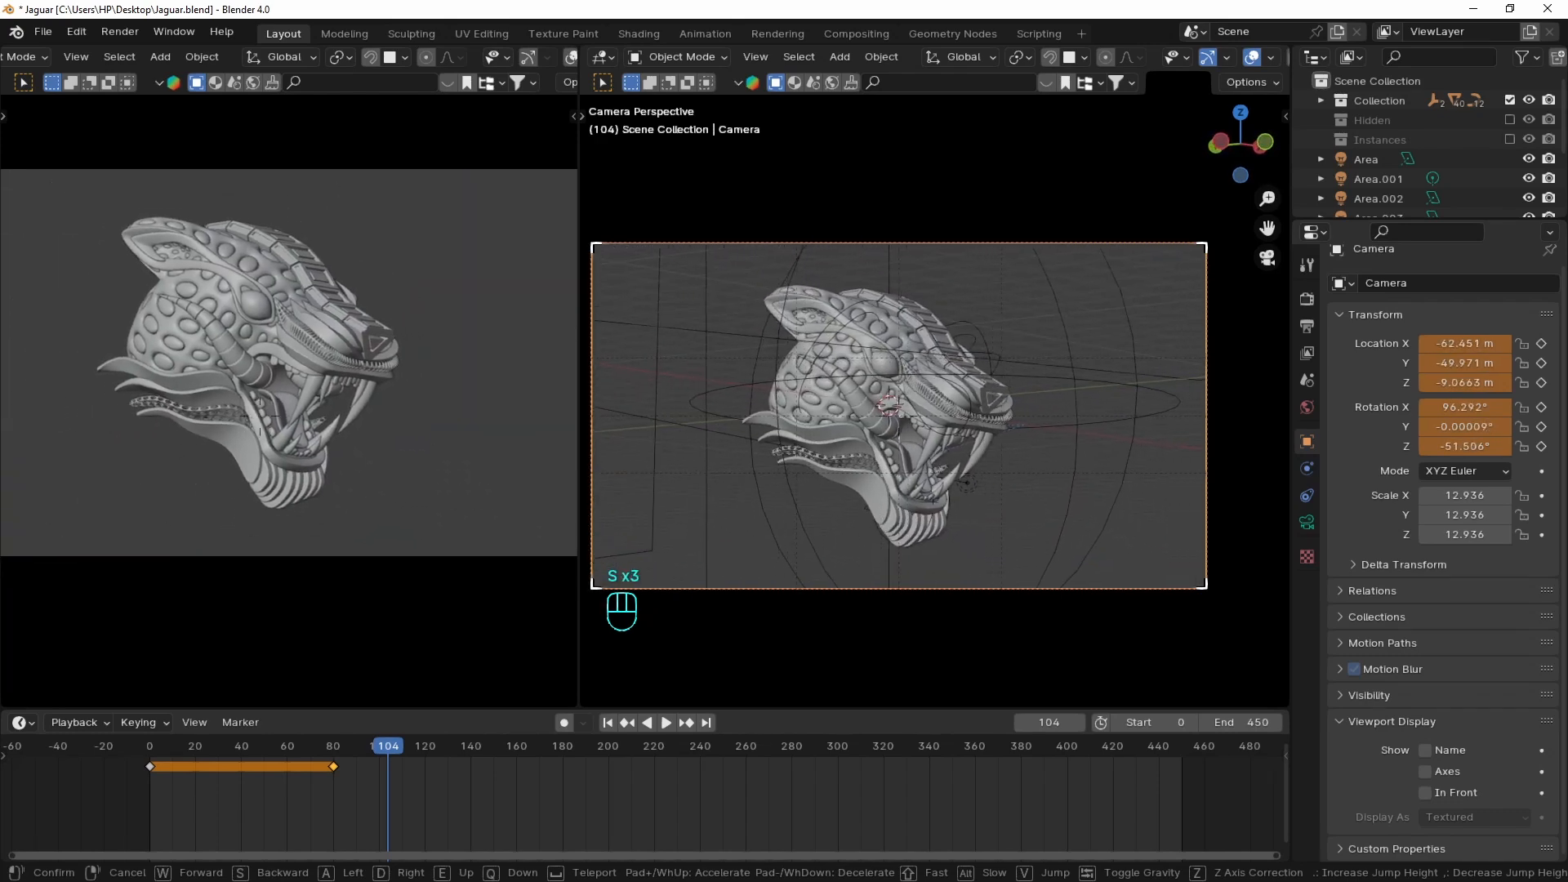
click(976, 370)
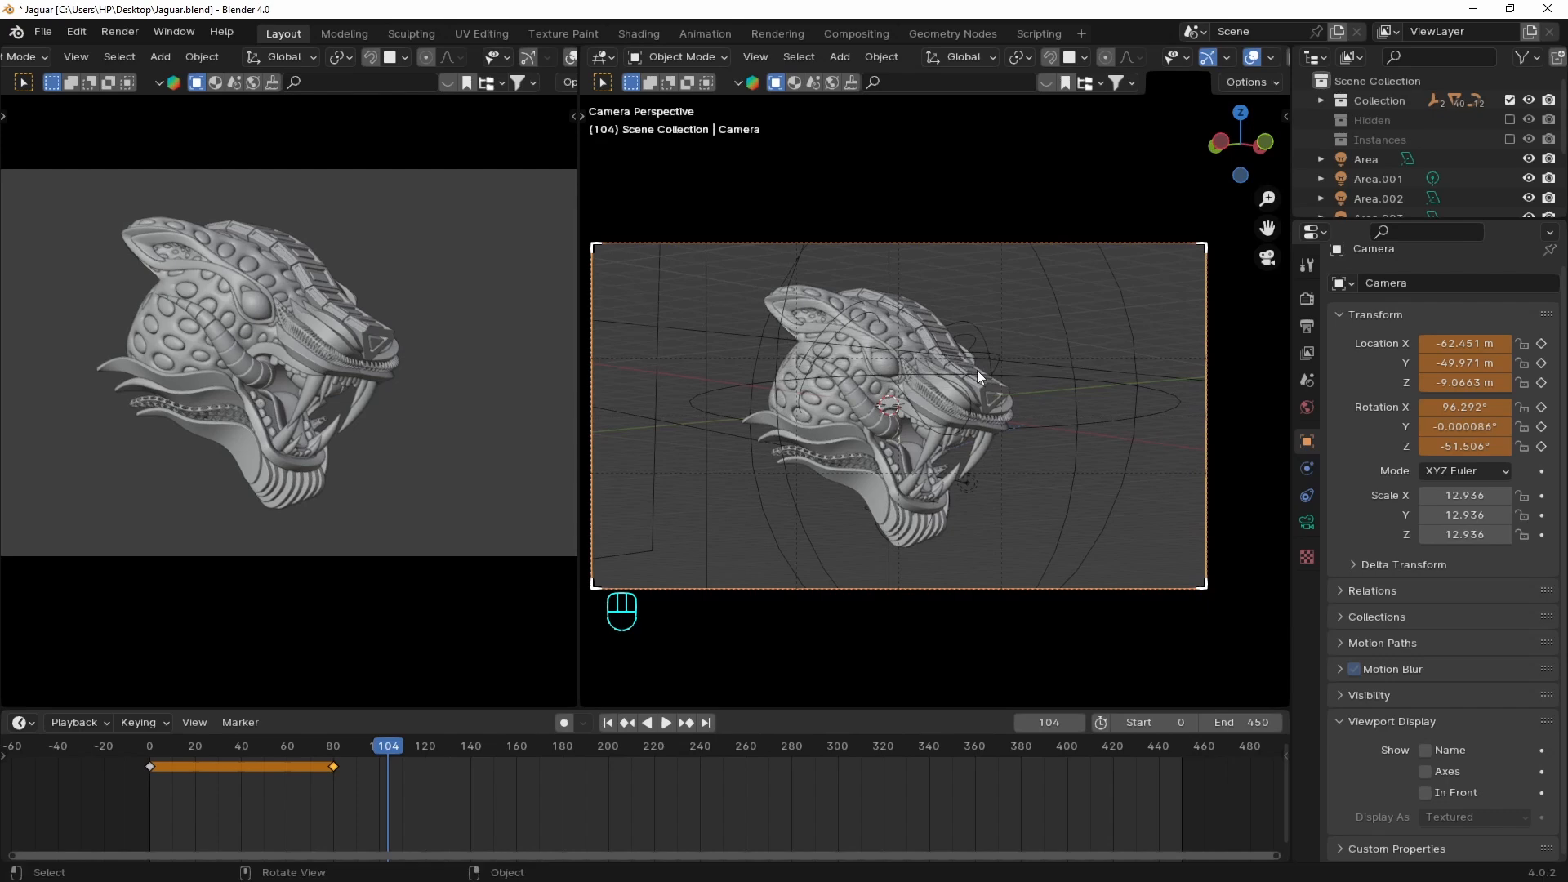
key(i)
click(976, 370)
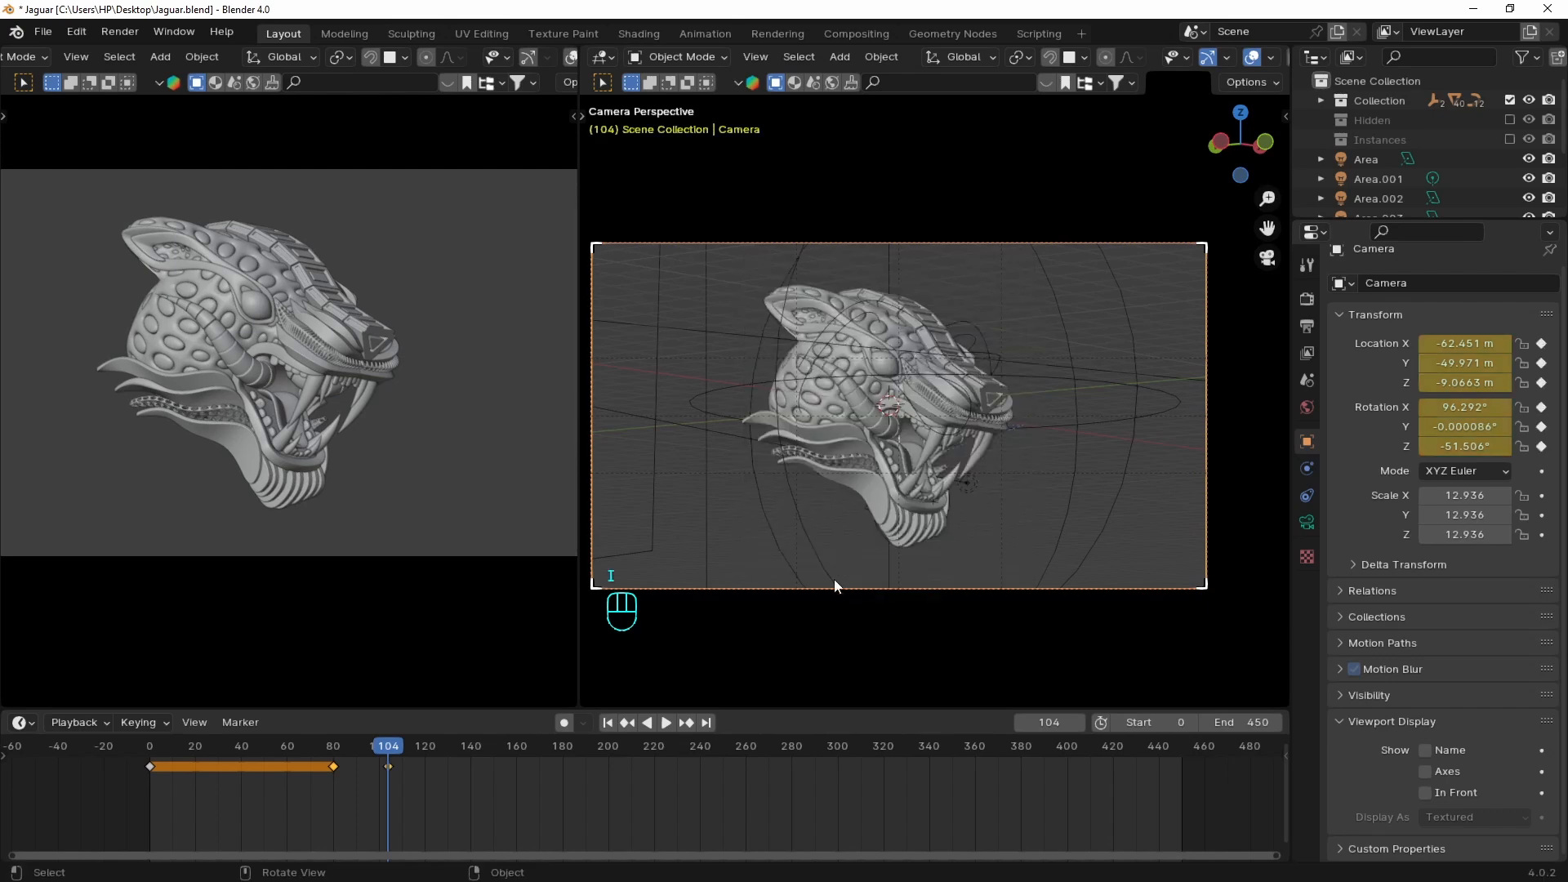
Play and step through the camera move between the frame 80 and frame 104 keyframes to check the head's framing
click(296, 744)
key(space)
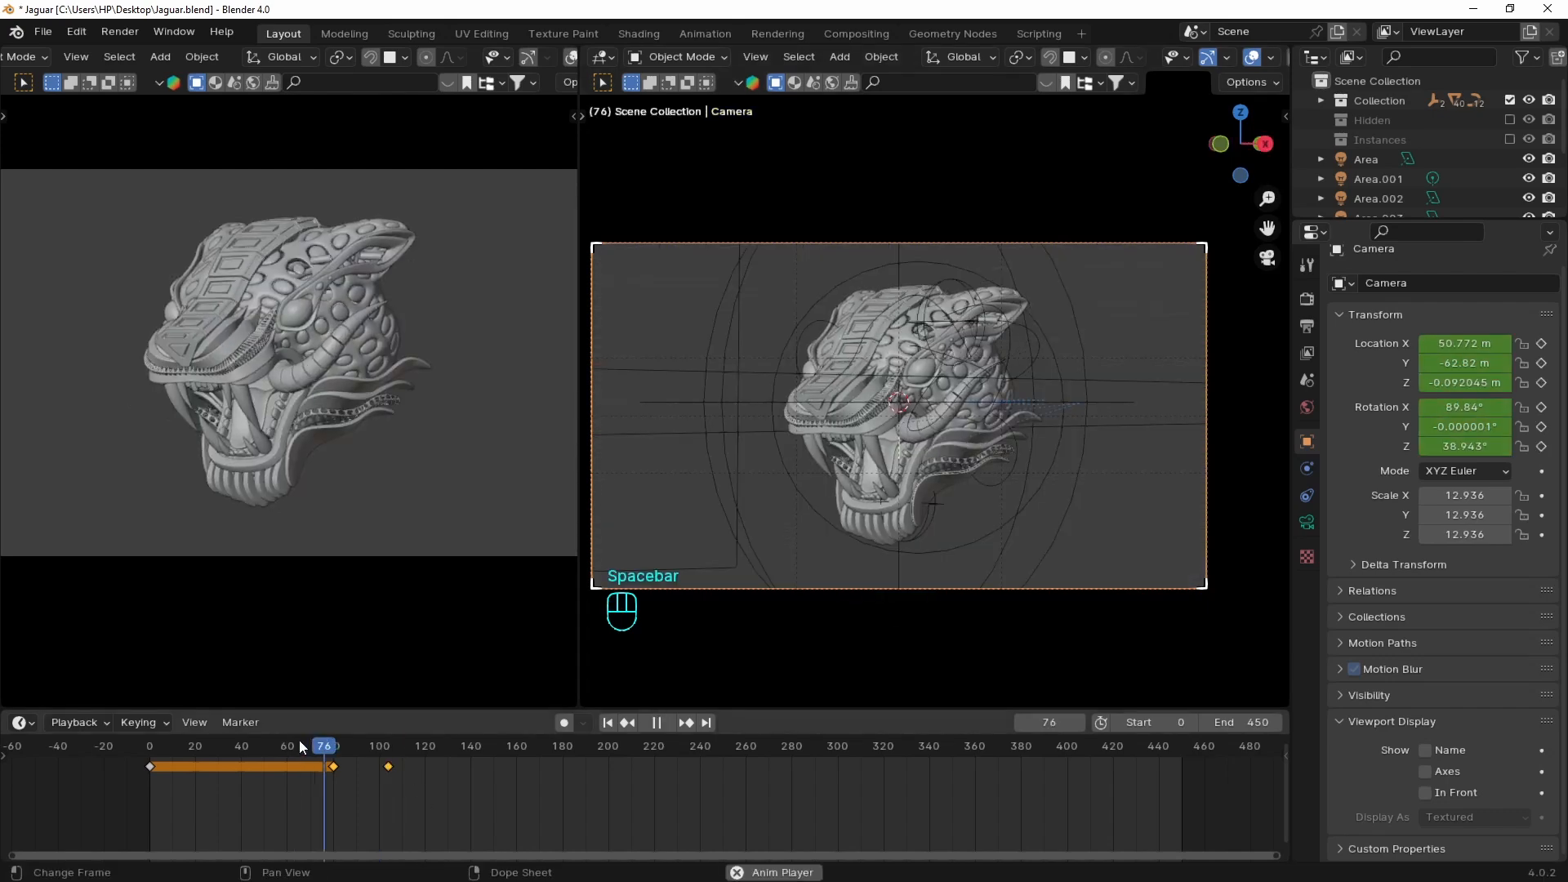
key(space)
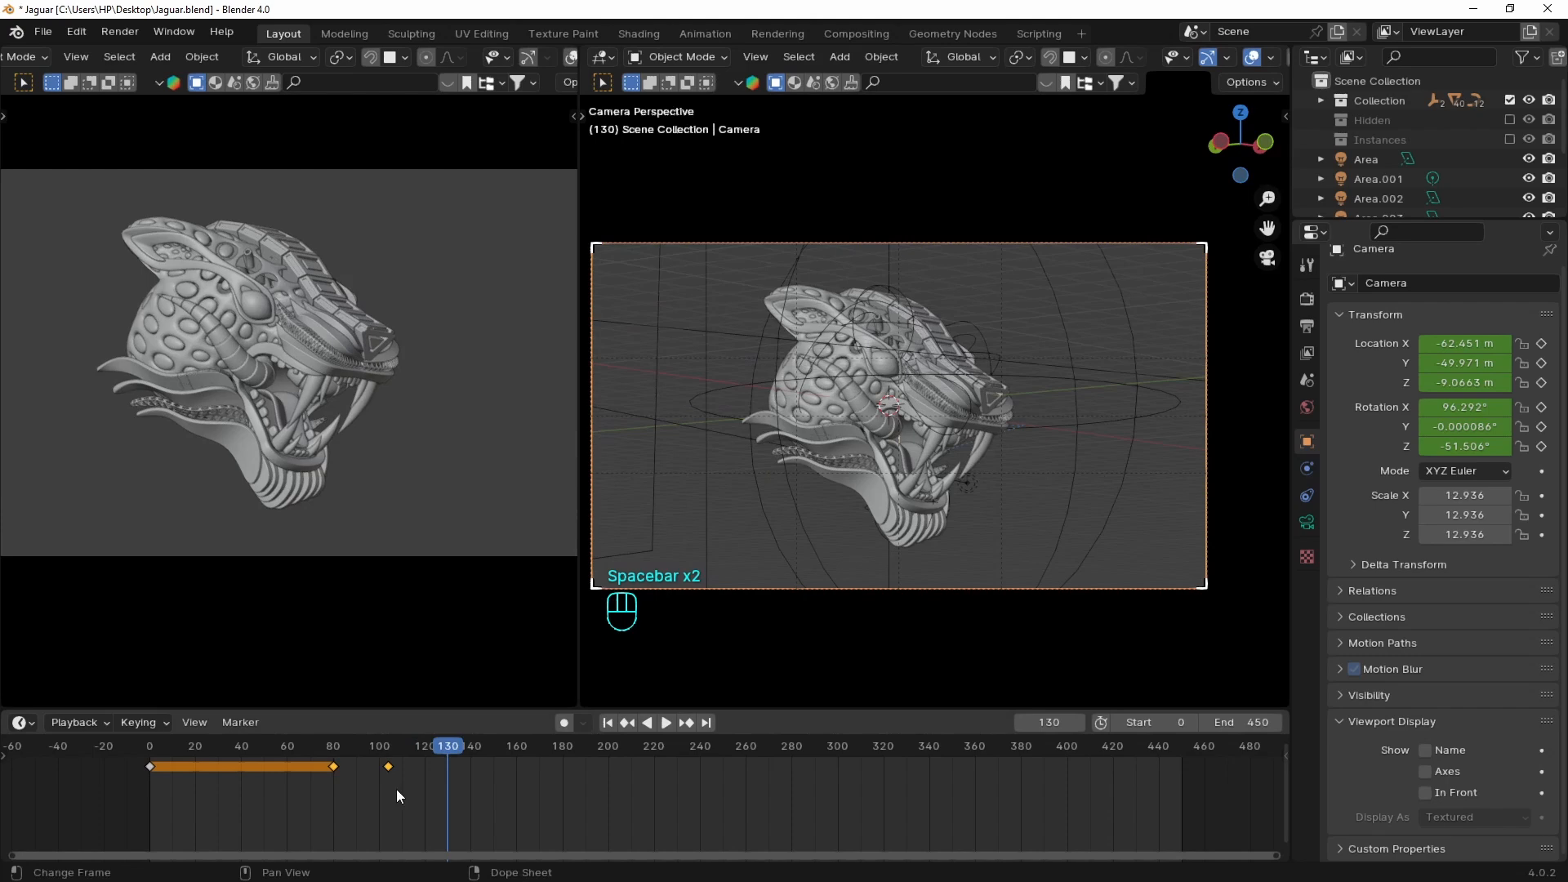
click(357, 744)
key(Right)
key(Right)
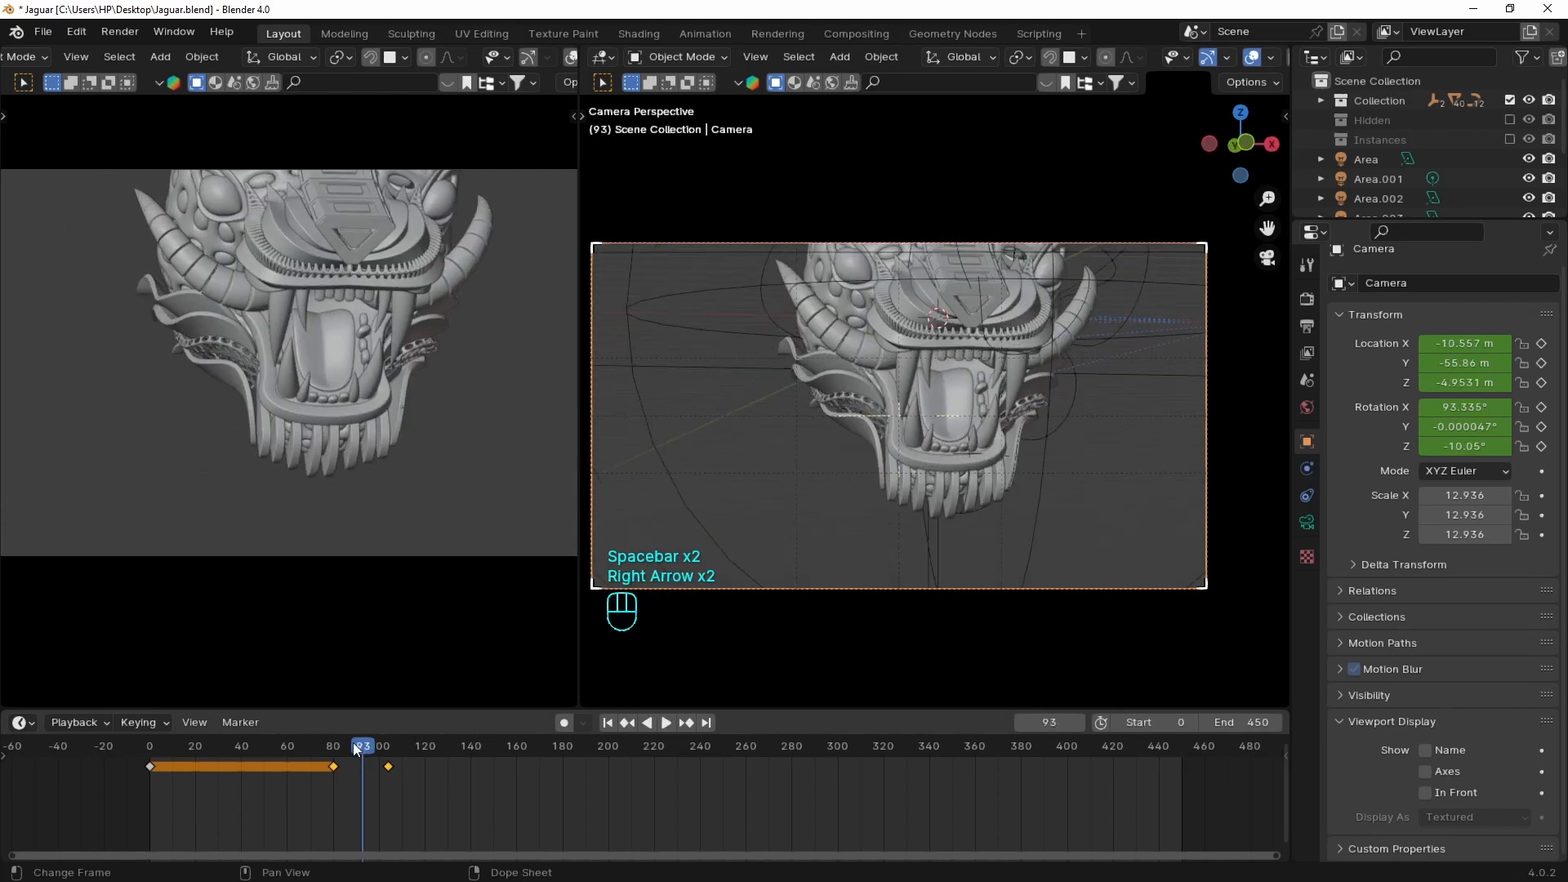
key(Right)
key(Right)
key(Right)
key(Right)
key(Right)
key(Right)
key(Right)
key(Right)
key(Right)
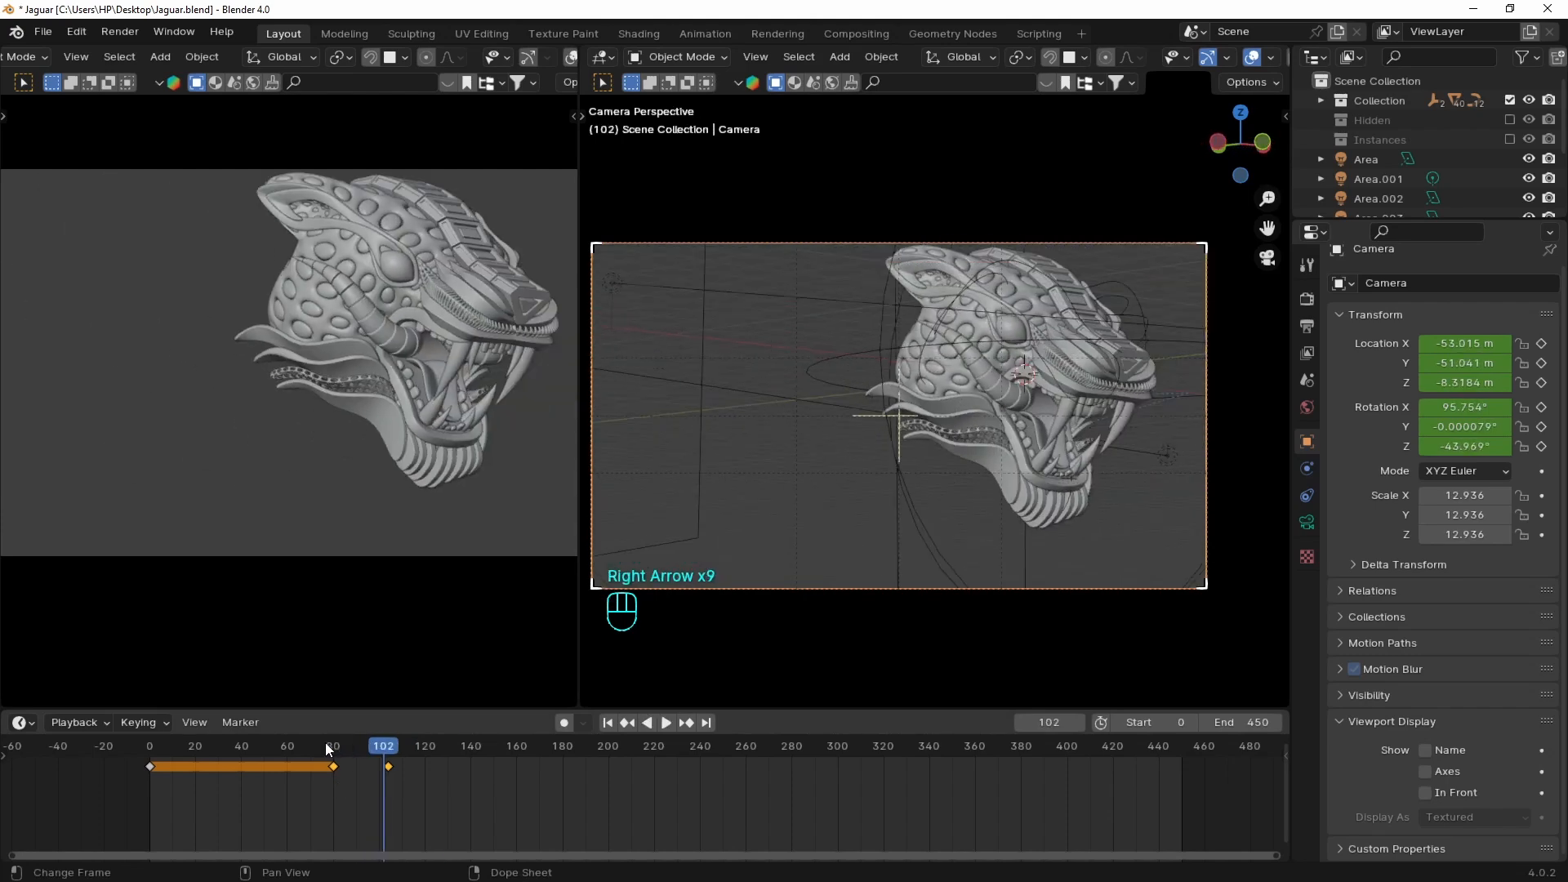
Try a Track To constraint on the camera at frame 76, targeting the Area.001 light
click(325, 744)
click(1306, 523)
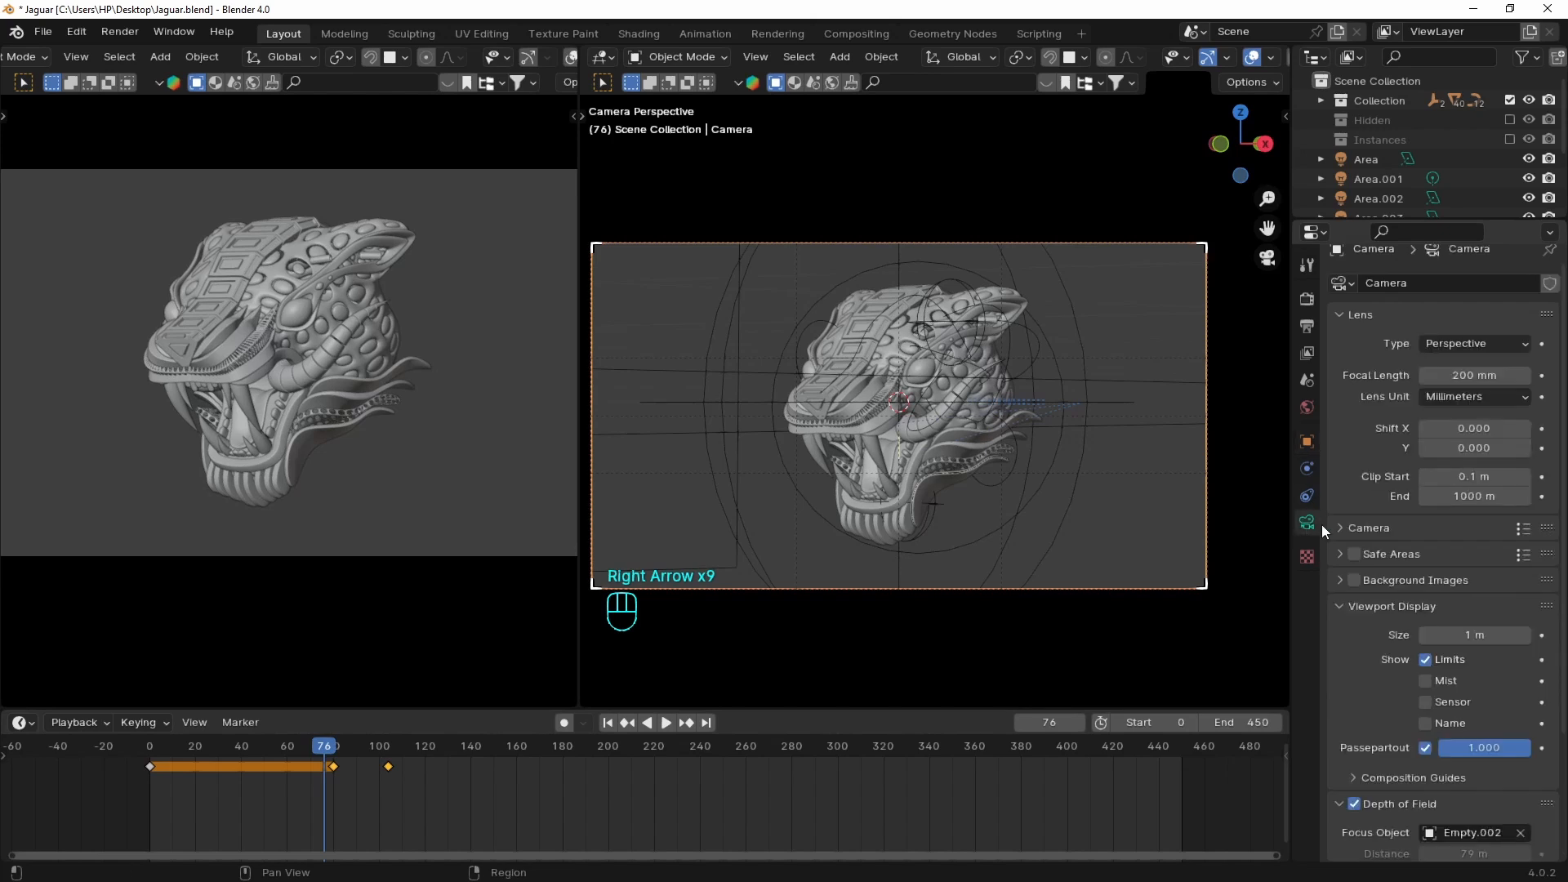
click(1307, 495)
click(1479, 295)
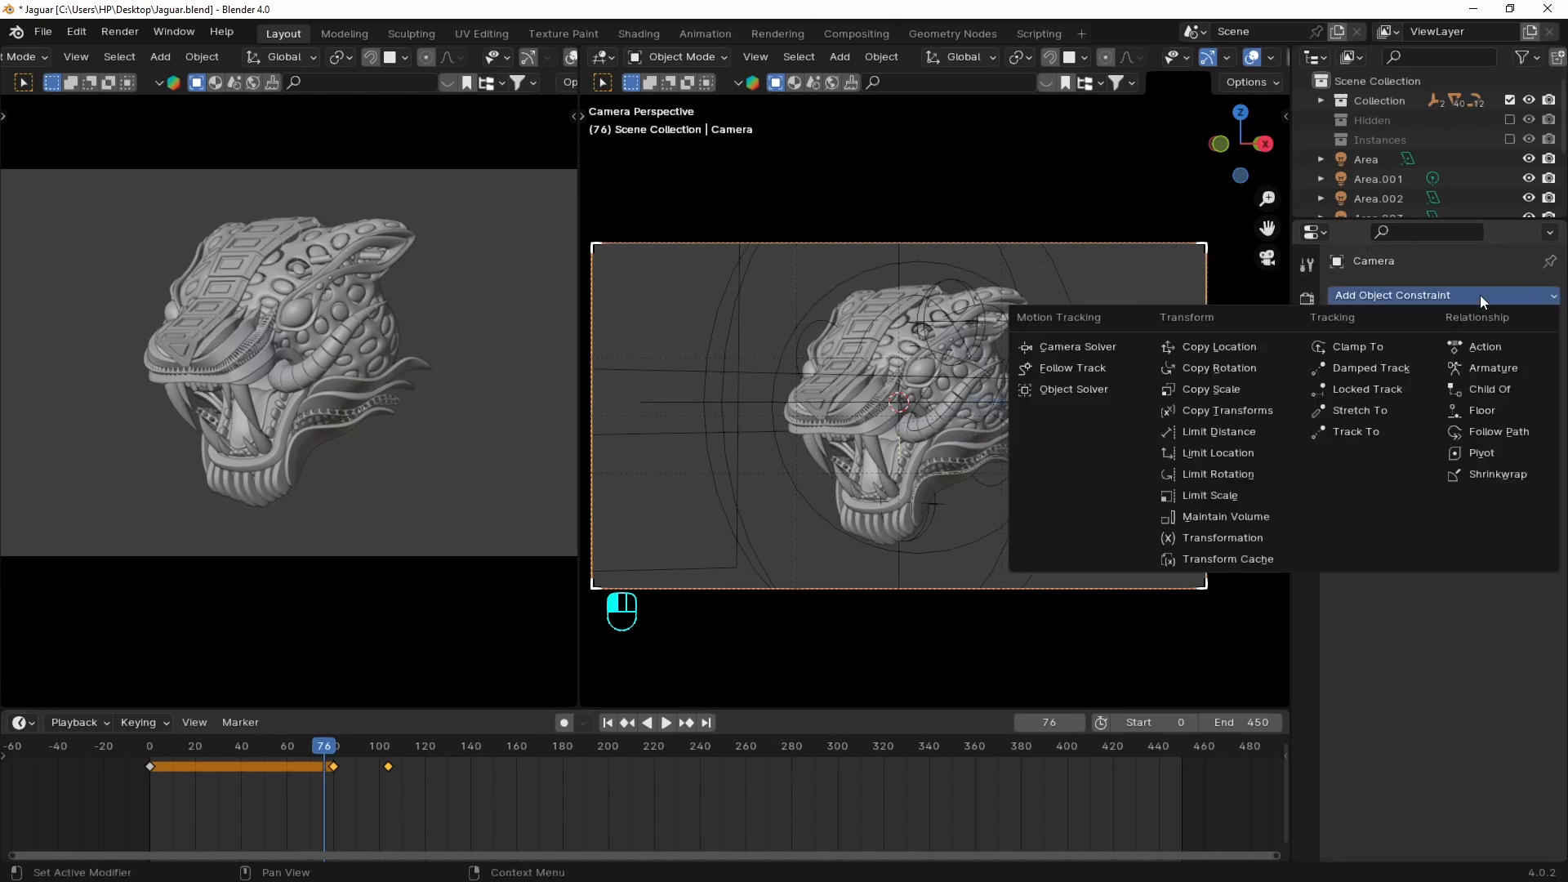
click(1353, 431)
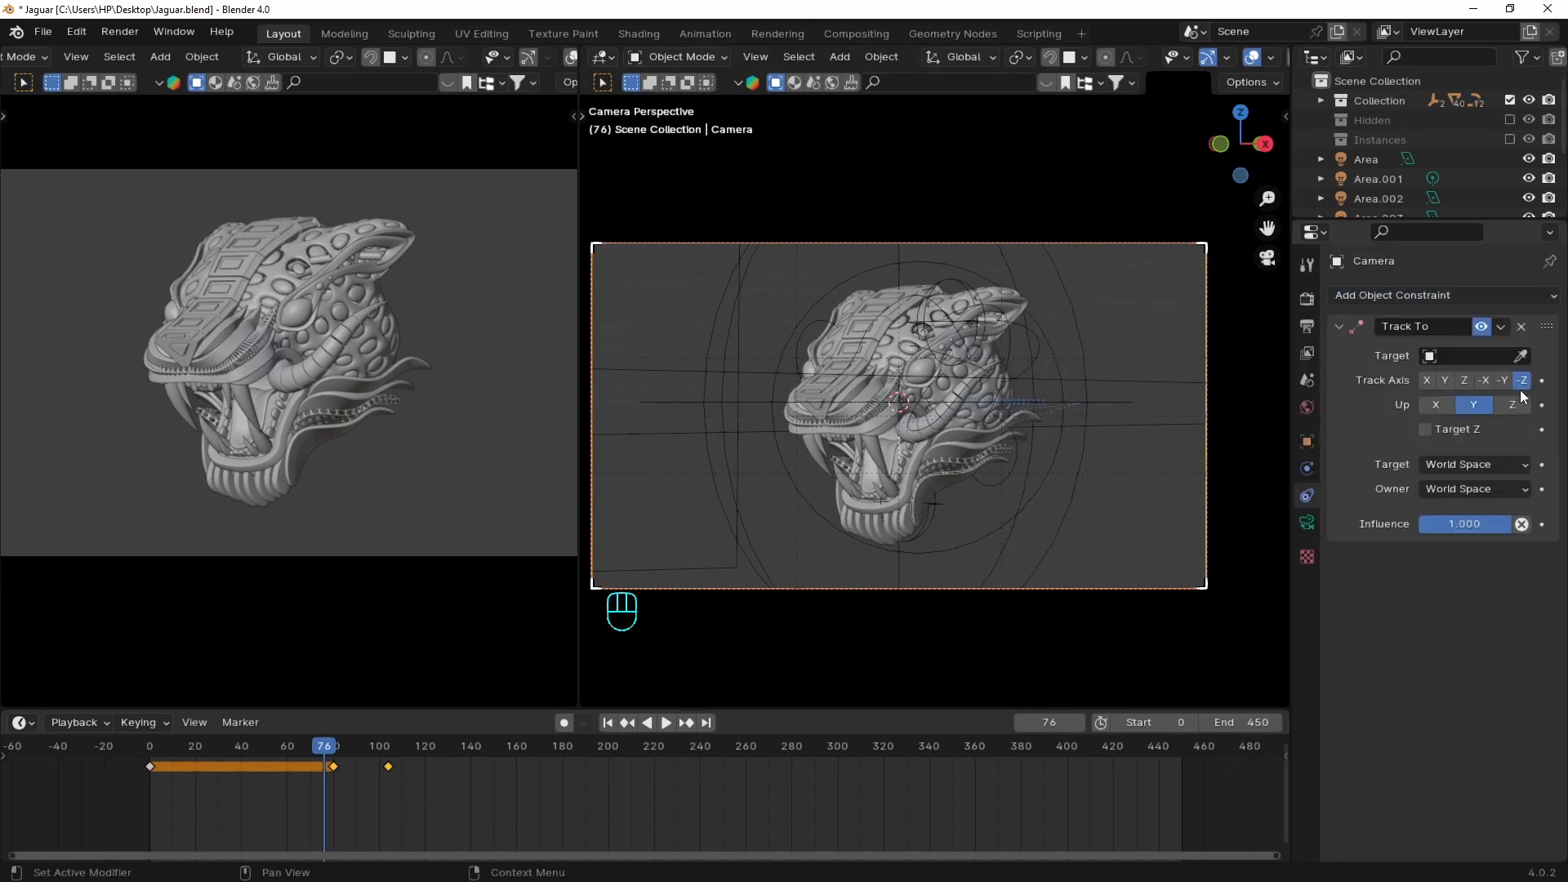
click(1521, 355)
click(854, 276)
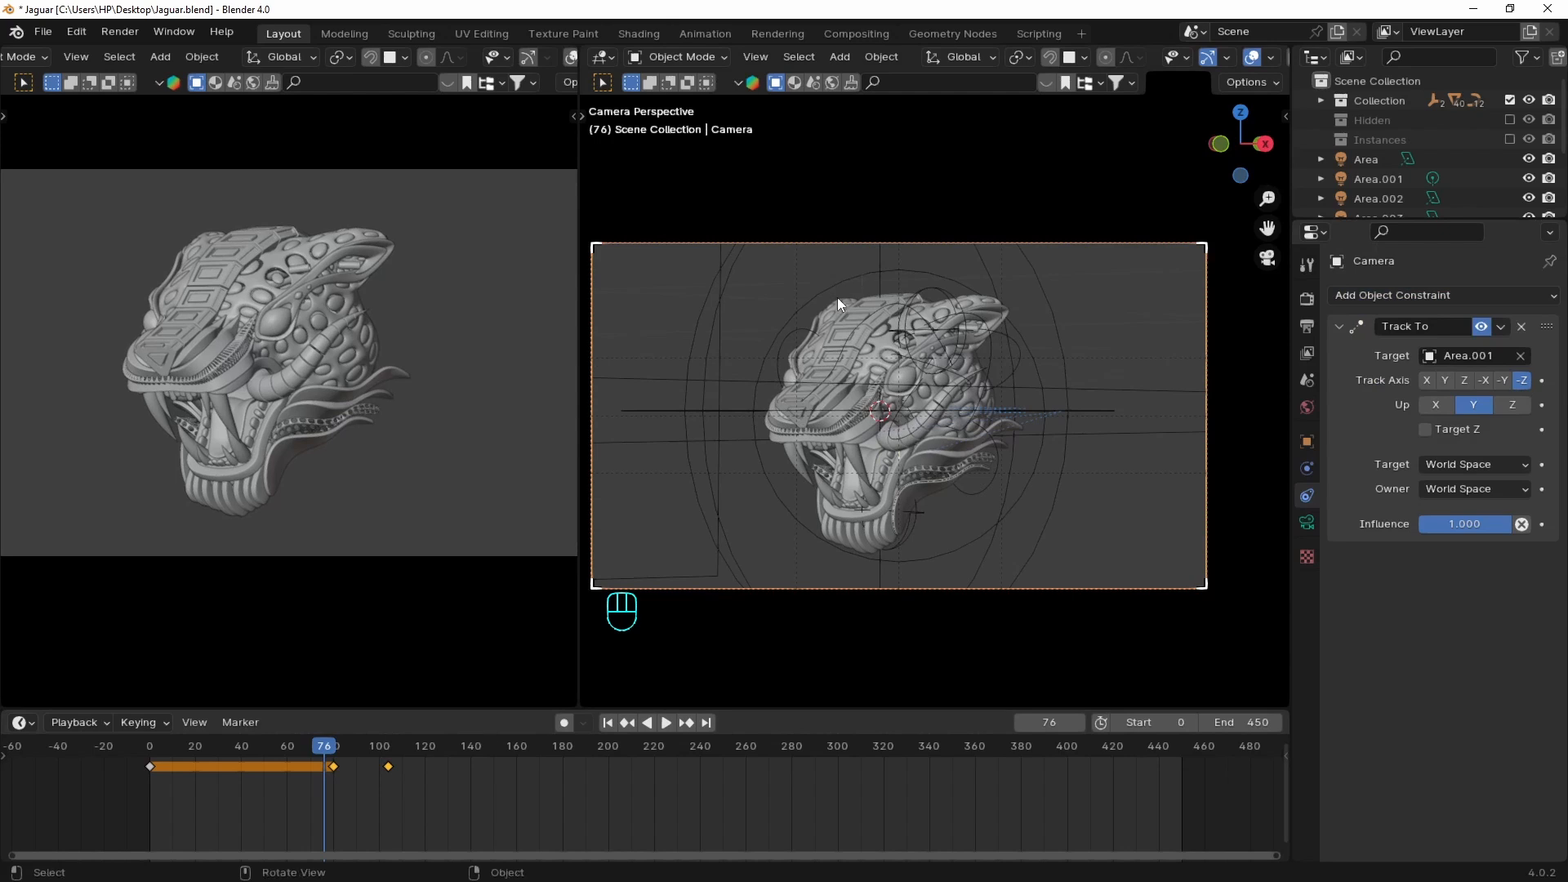
Play back the camera transition to examine how the Track To constraint affects the framing
click(298, 752)
key(space)
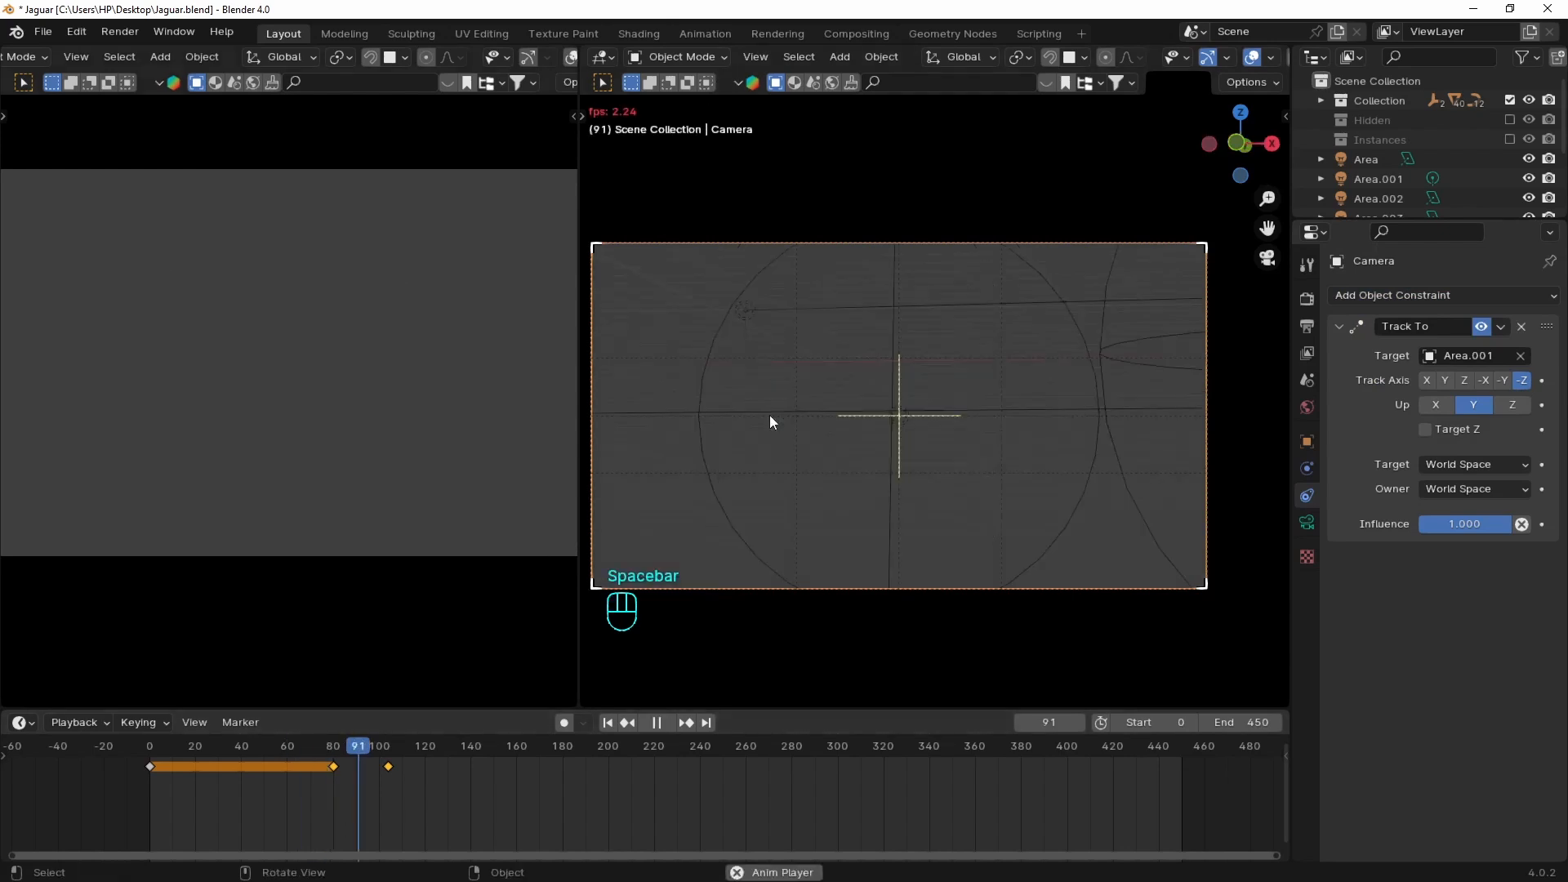
key(space)
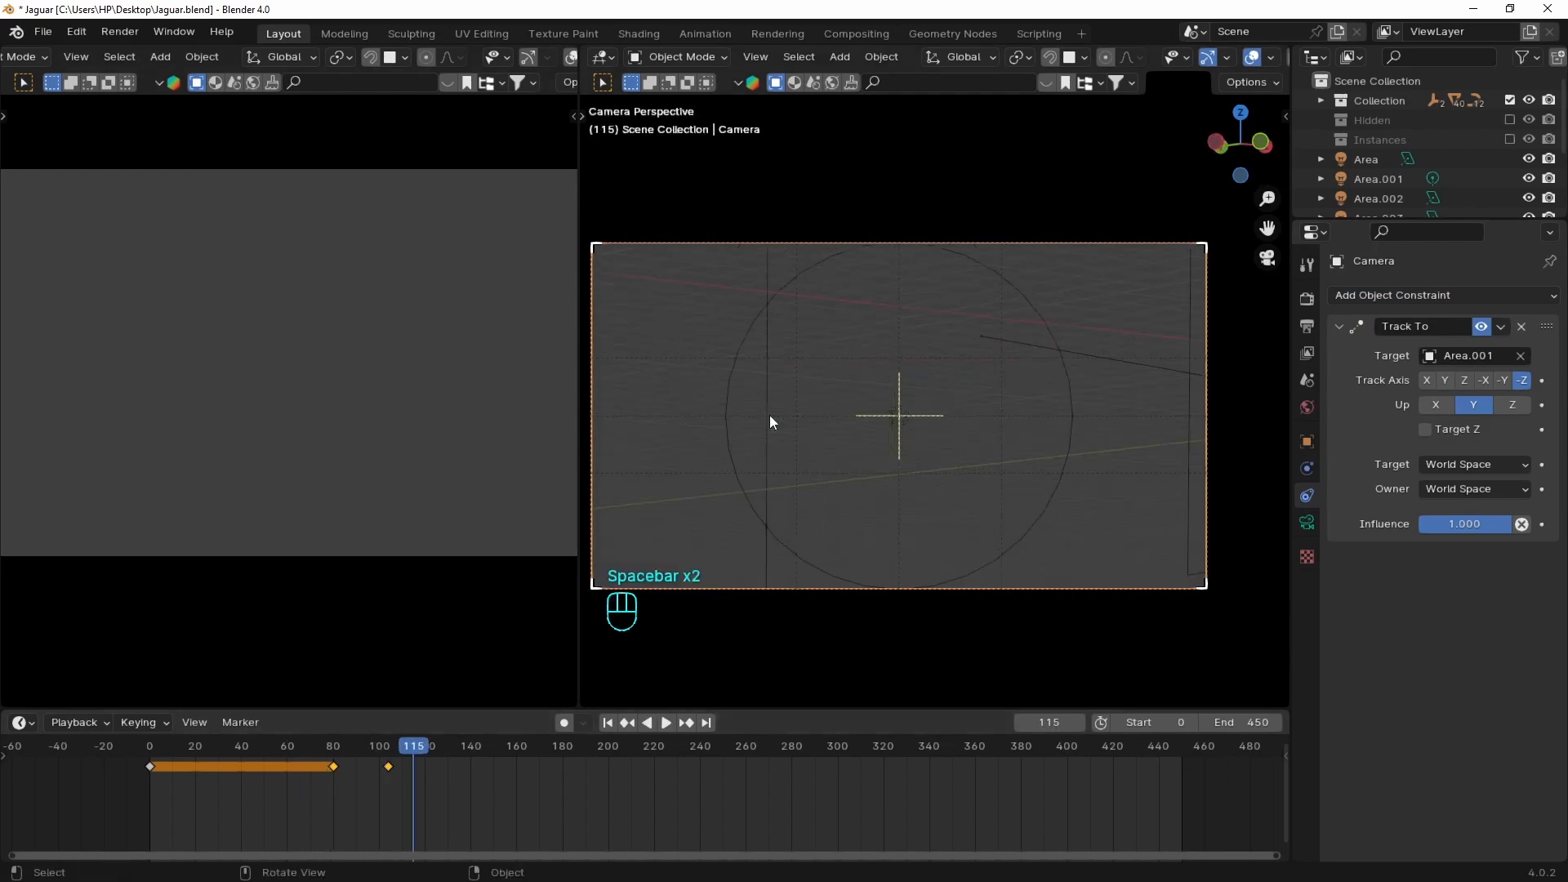
click(358, 748)
click(317, 745)
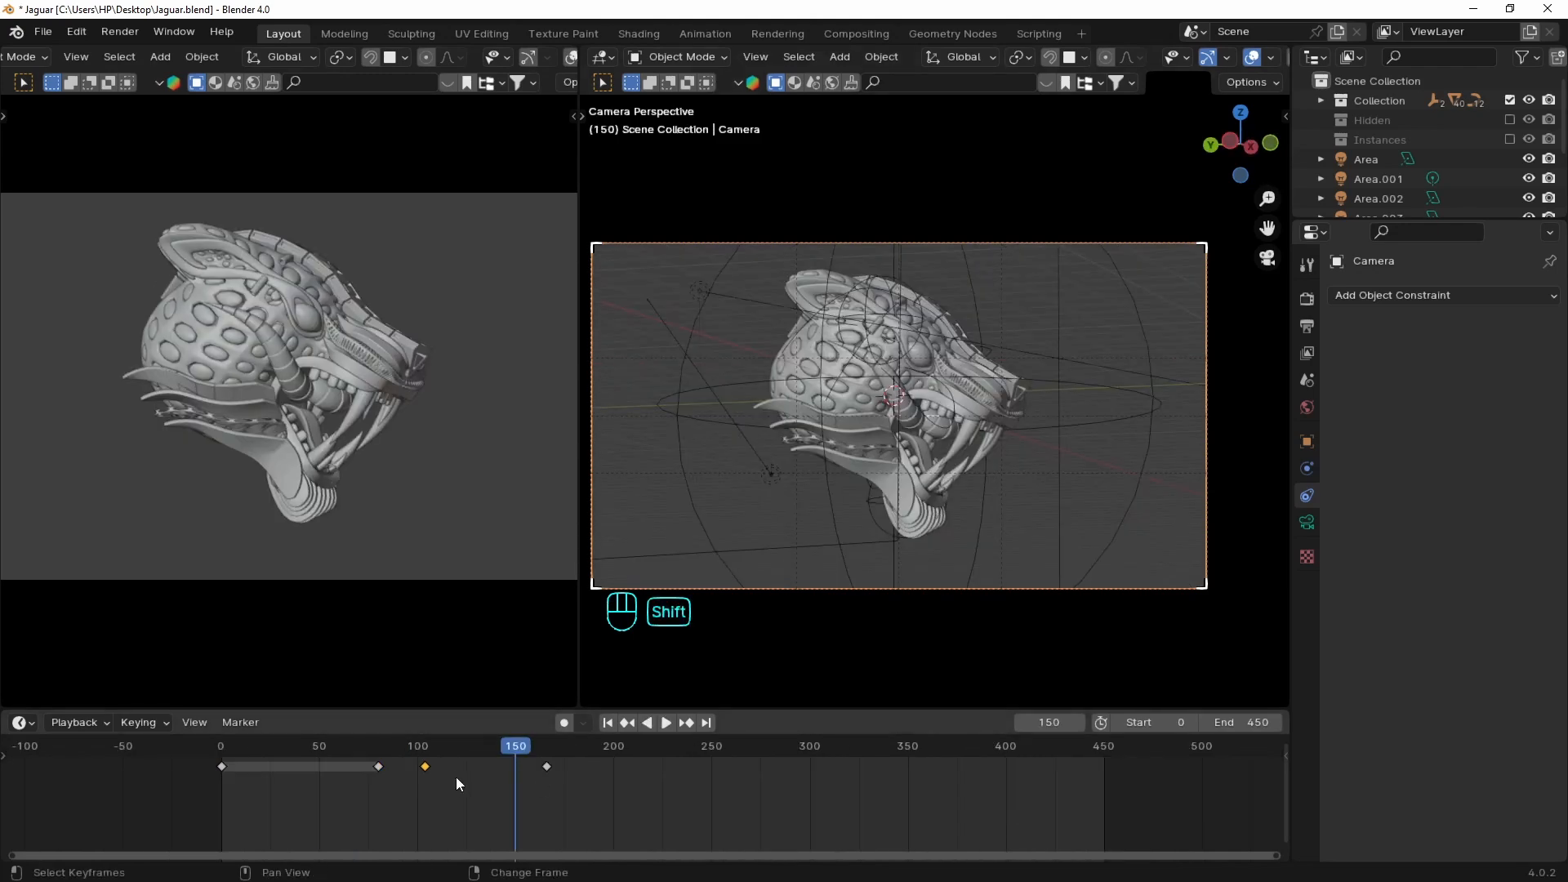
Duplicate the camera's frame 104 keyframe to about frame 148 and its next keyframe to about frame 226
key(shift+d)
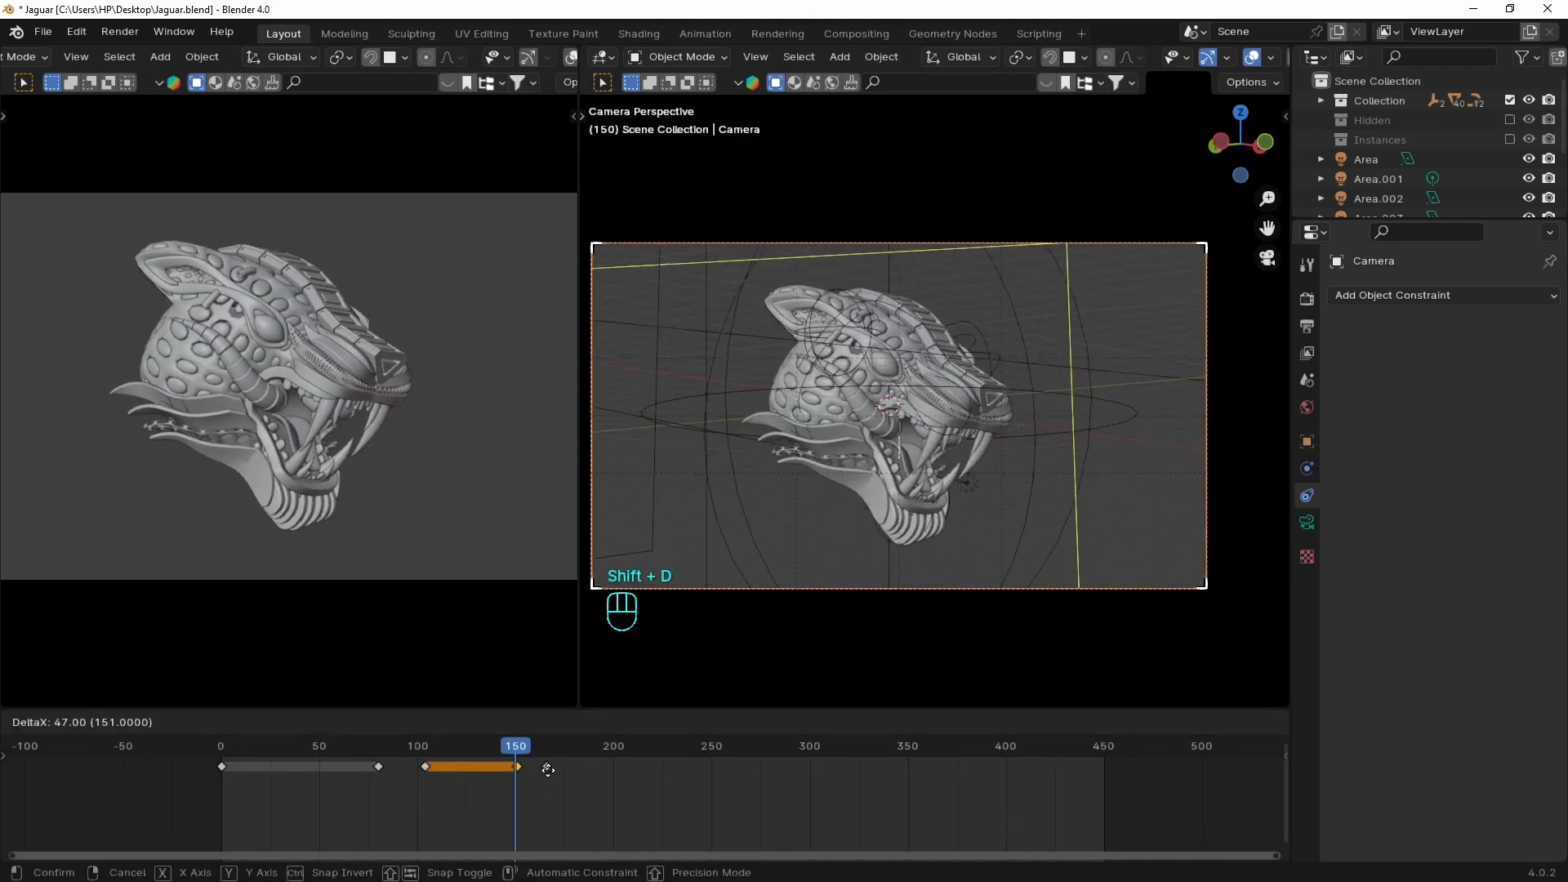
click(542, 770)
drag(542, 746, 560, 746)
drag(617, 811, 539, 755)
key(shift+d)
click(668, 768)
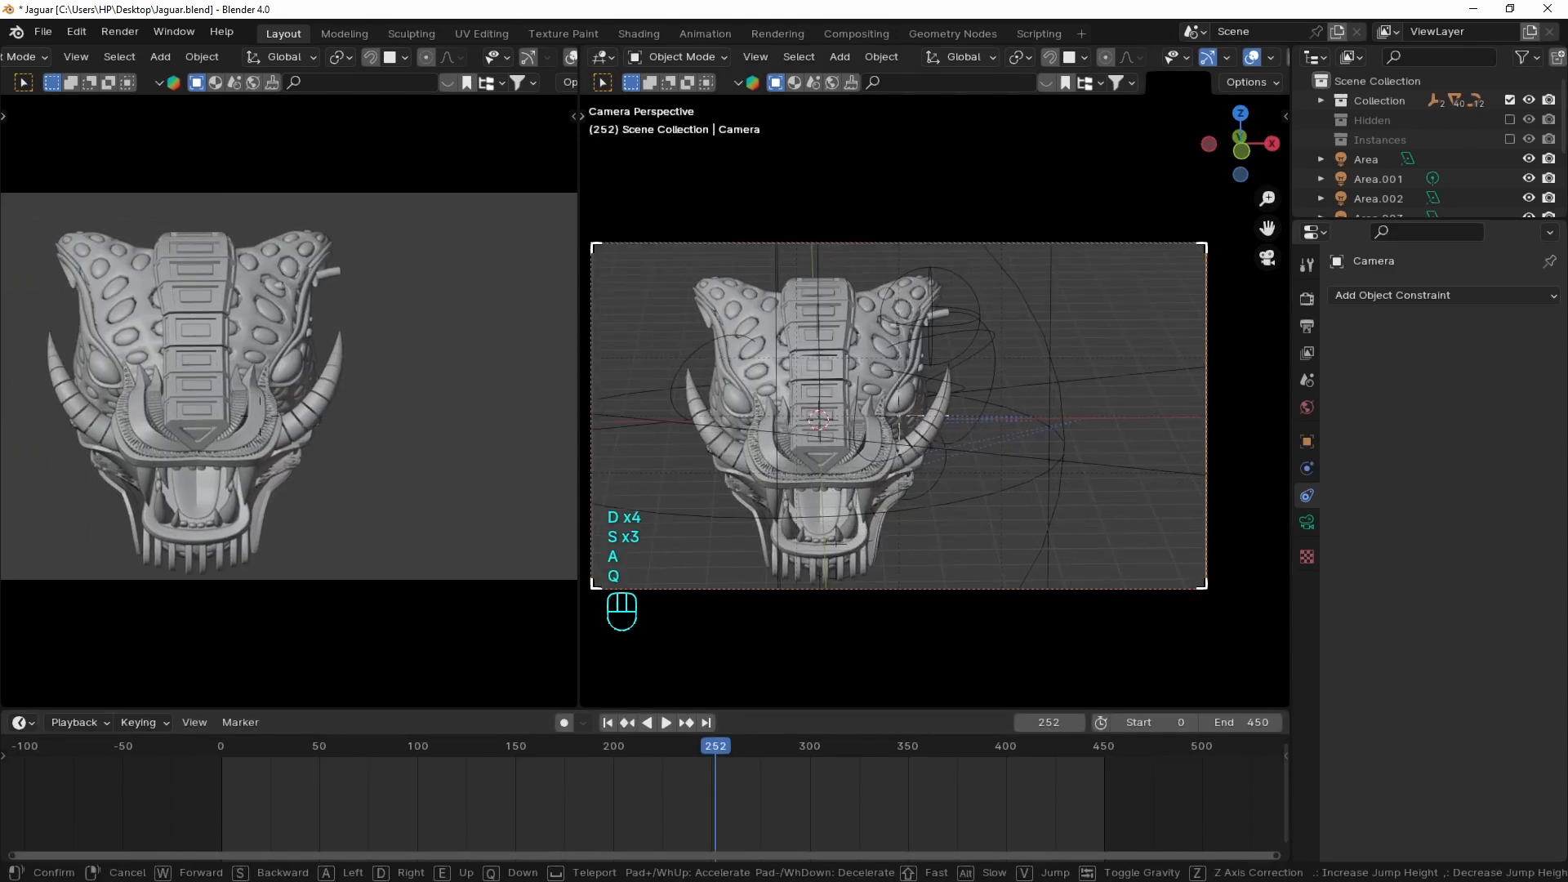
At frame 252, walk the camera sideways and slightly backward to frame the head's front from a three-quarter angle
key(a)
key(q)
key(a)
key(a)
key(a)
key(a)
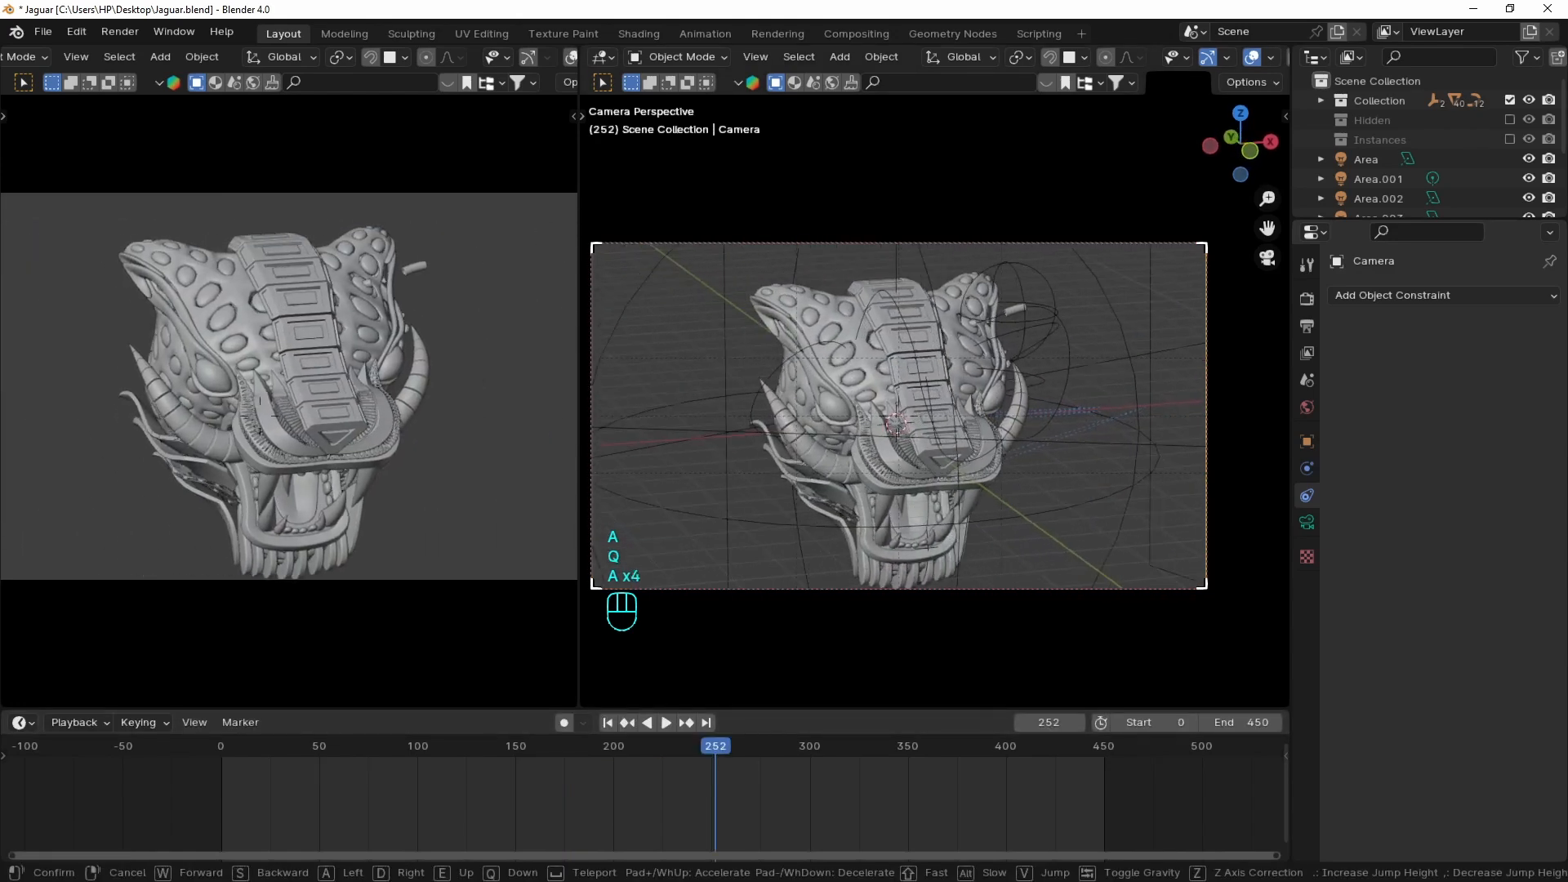
key(s)
key(s)
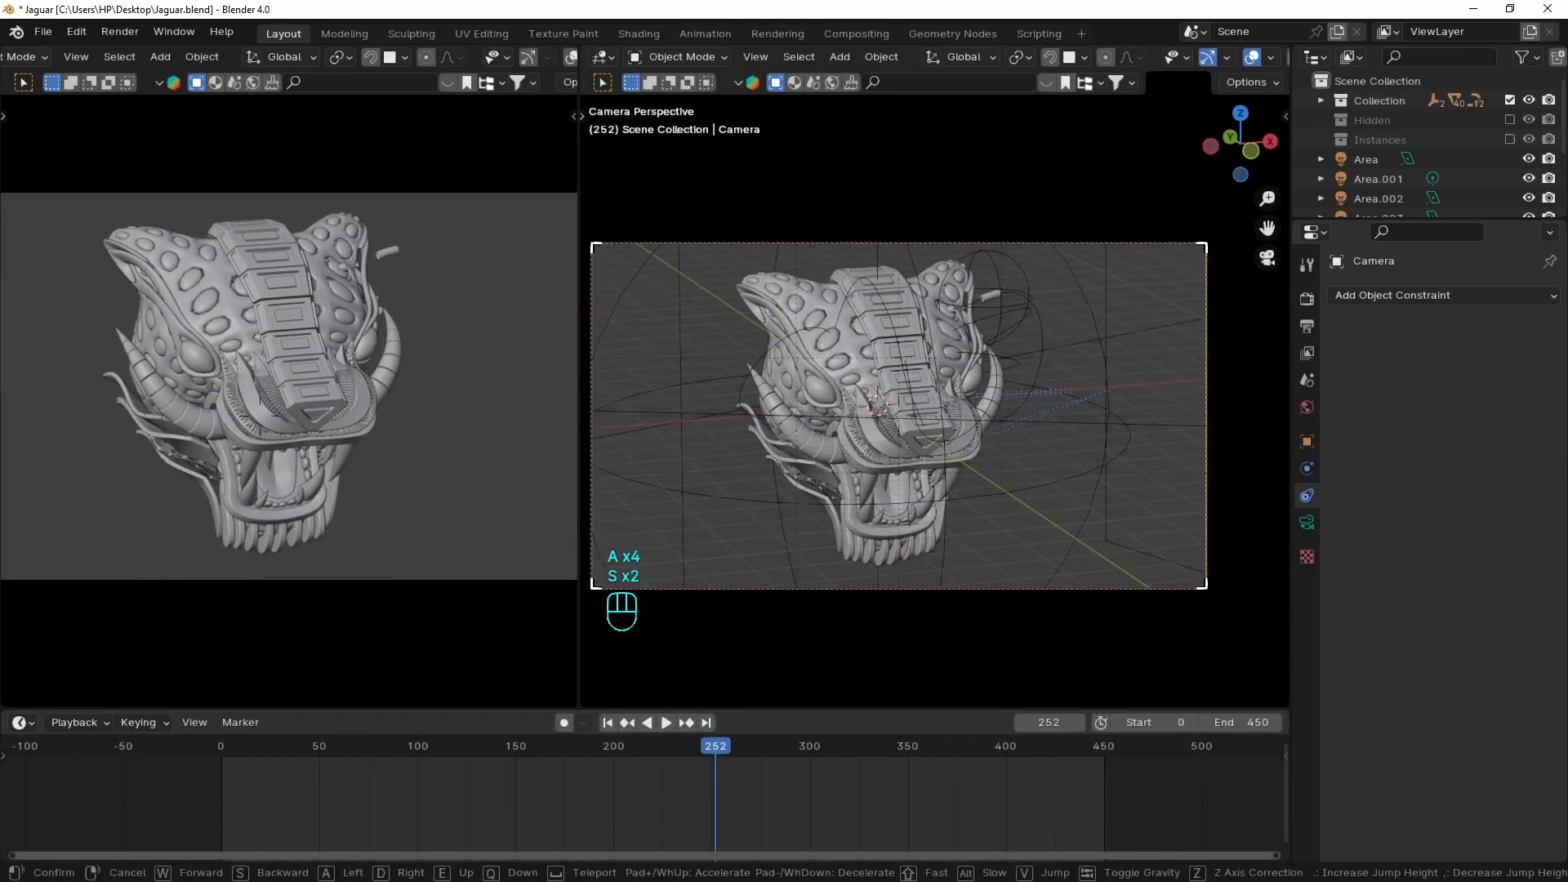
Duplicate the camera's frame 322 keyframe to about frame 367 and play the animation briefly
key(shift+d)
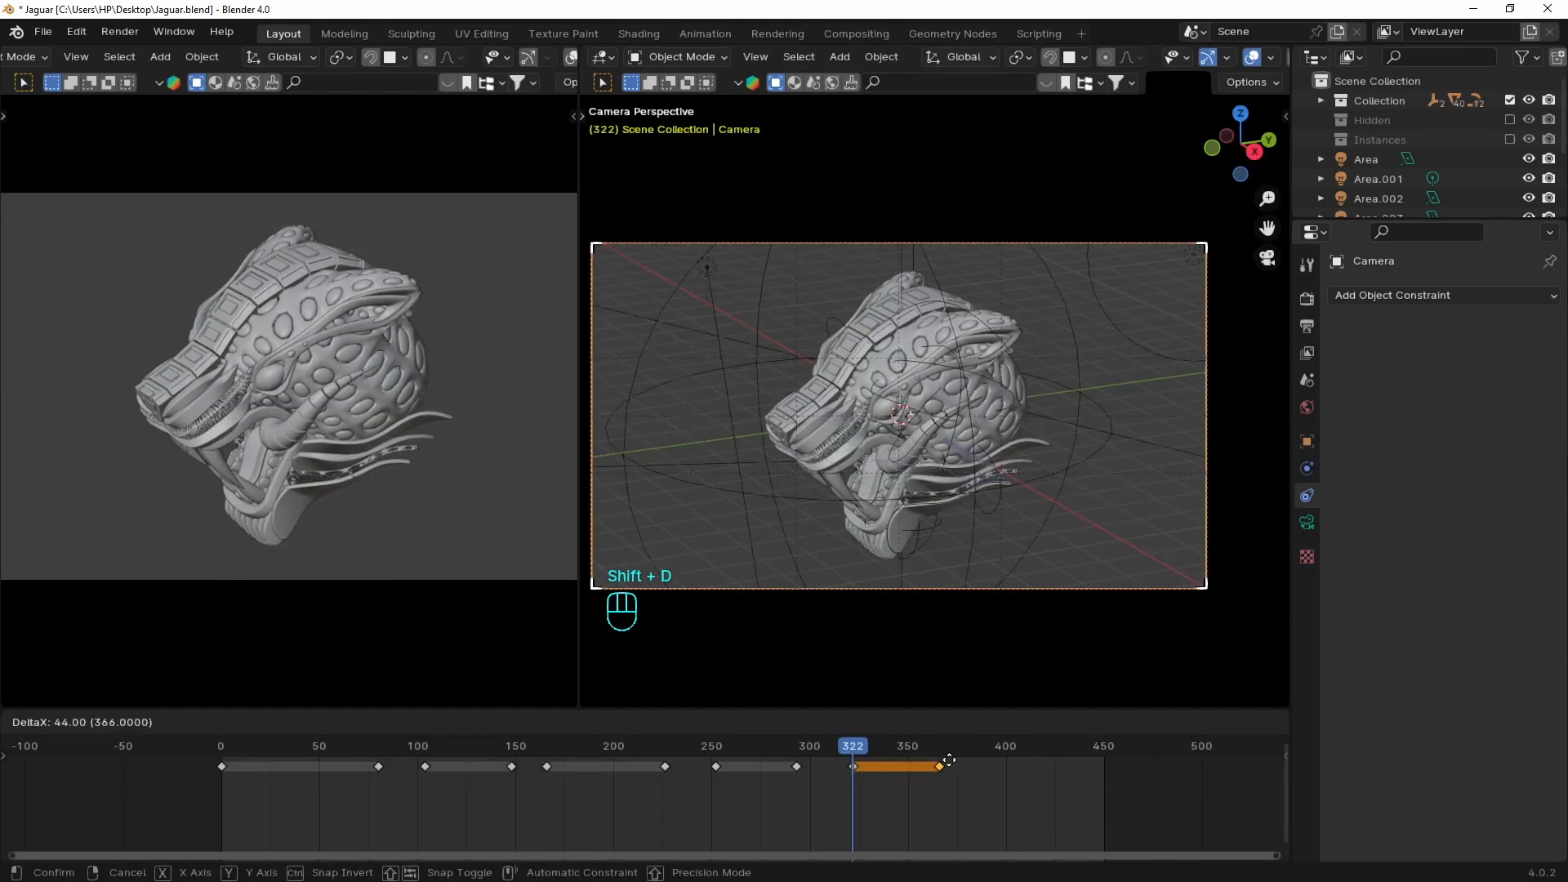
click(939, 741)
key(space)
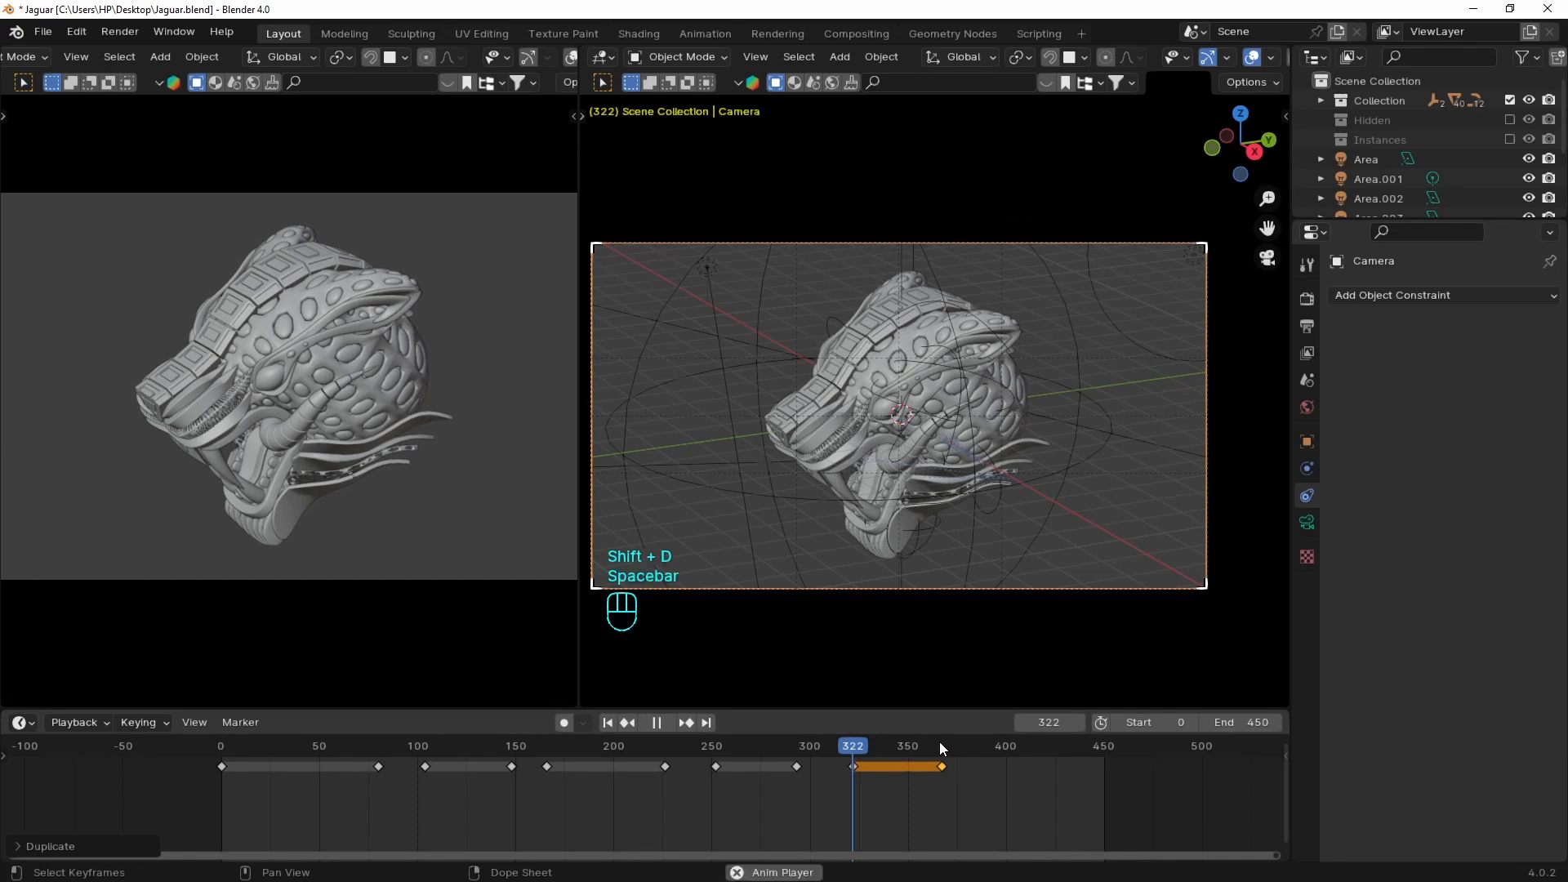
key(space)
Duplicate the camera's first two keyframes to close the animation, starting at about frame 384 and ending at about frame 451, and play that stretch
click(267, 783)
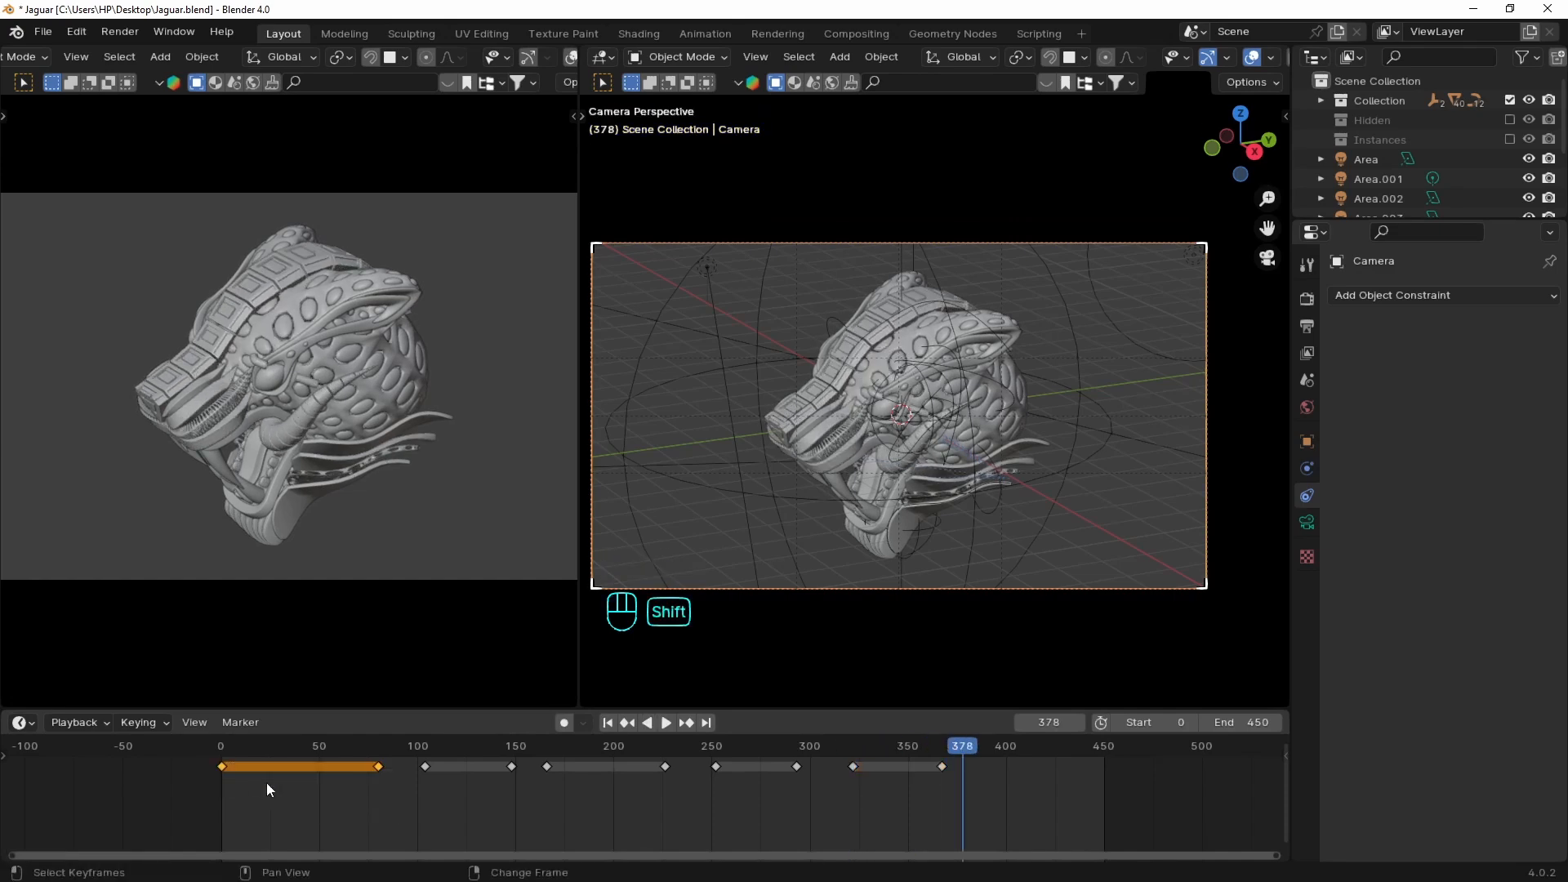
key(shift+d)
click(1148, 800)
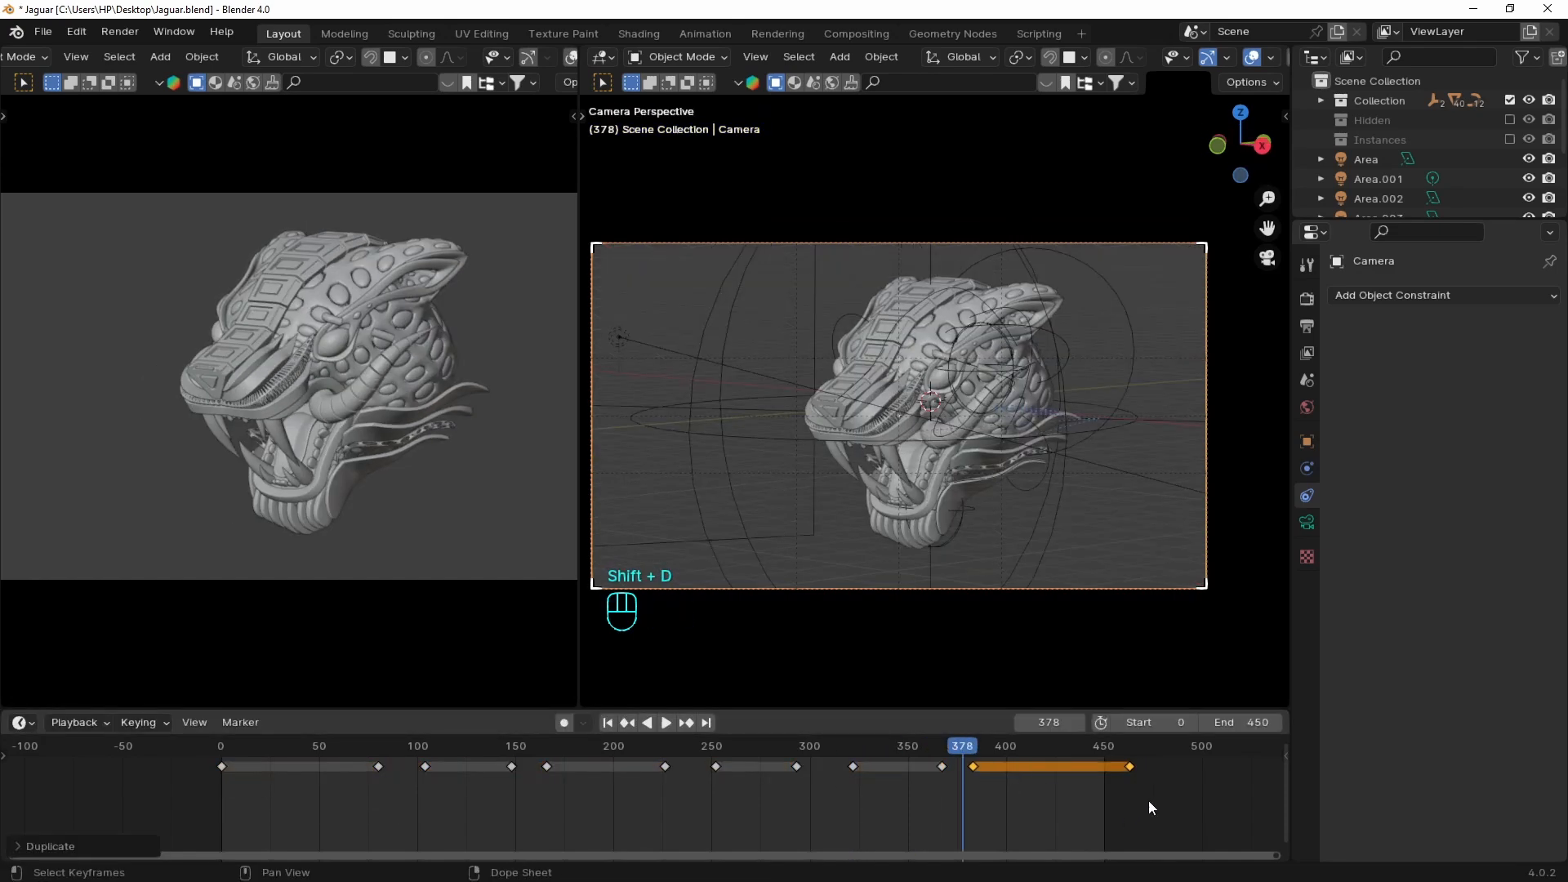
key(g)
click(1098, 774)
key(space)
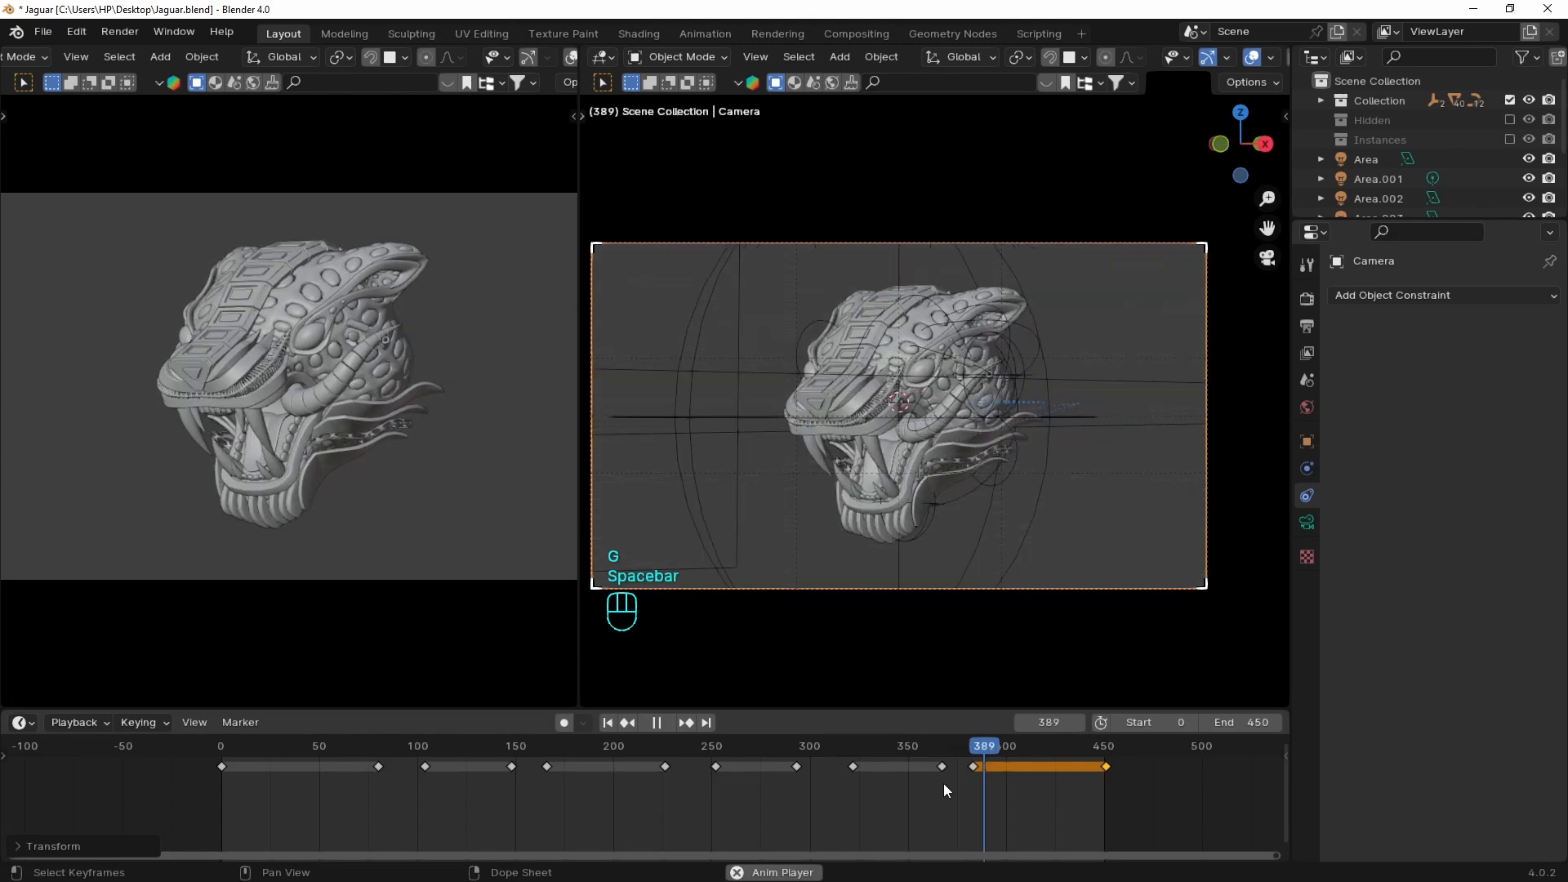
key(space)
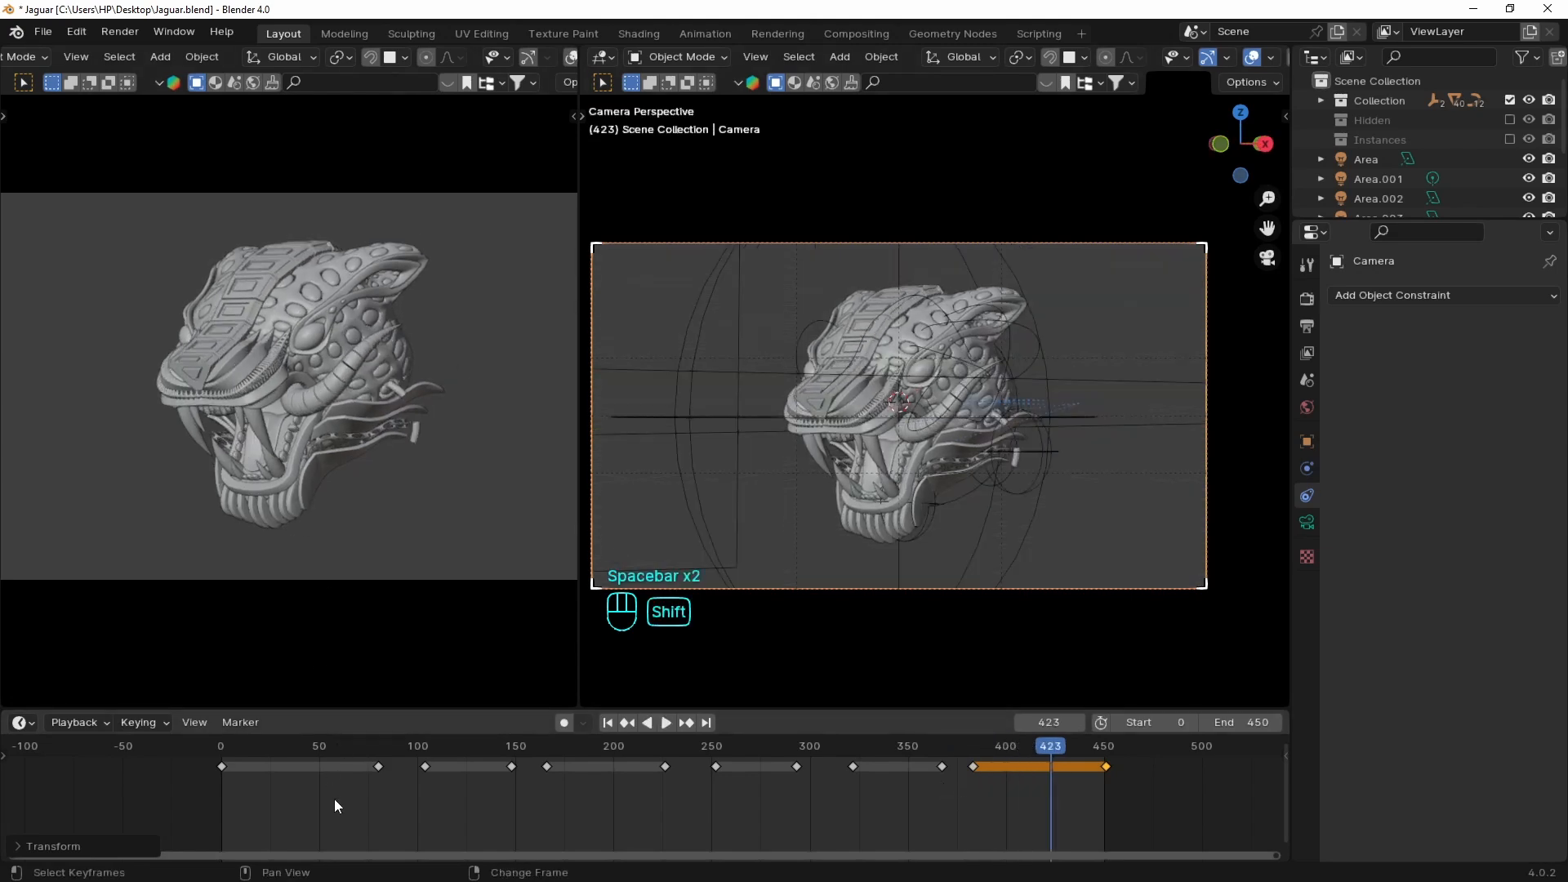
Play the animation from the start, check the rendered lighting at frames 122, 150 and 173, and save the file
key(shift+Left)
key(space)
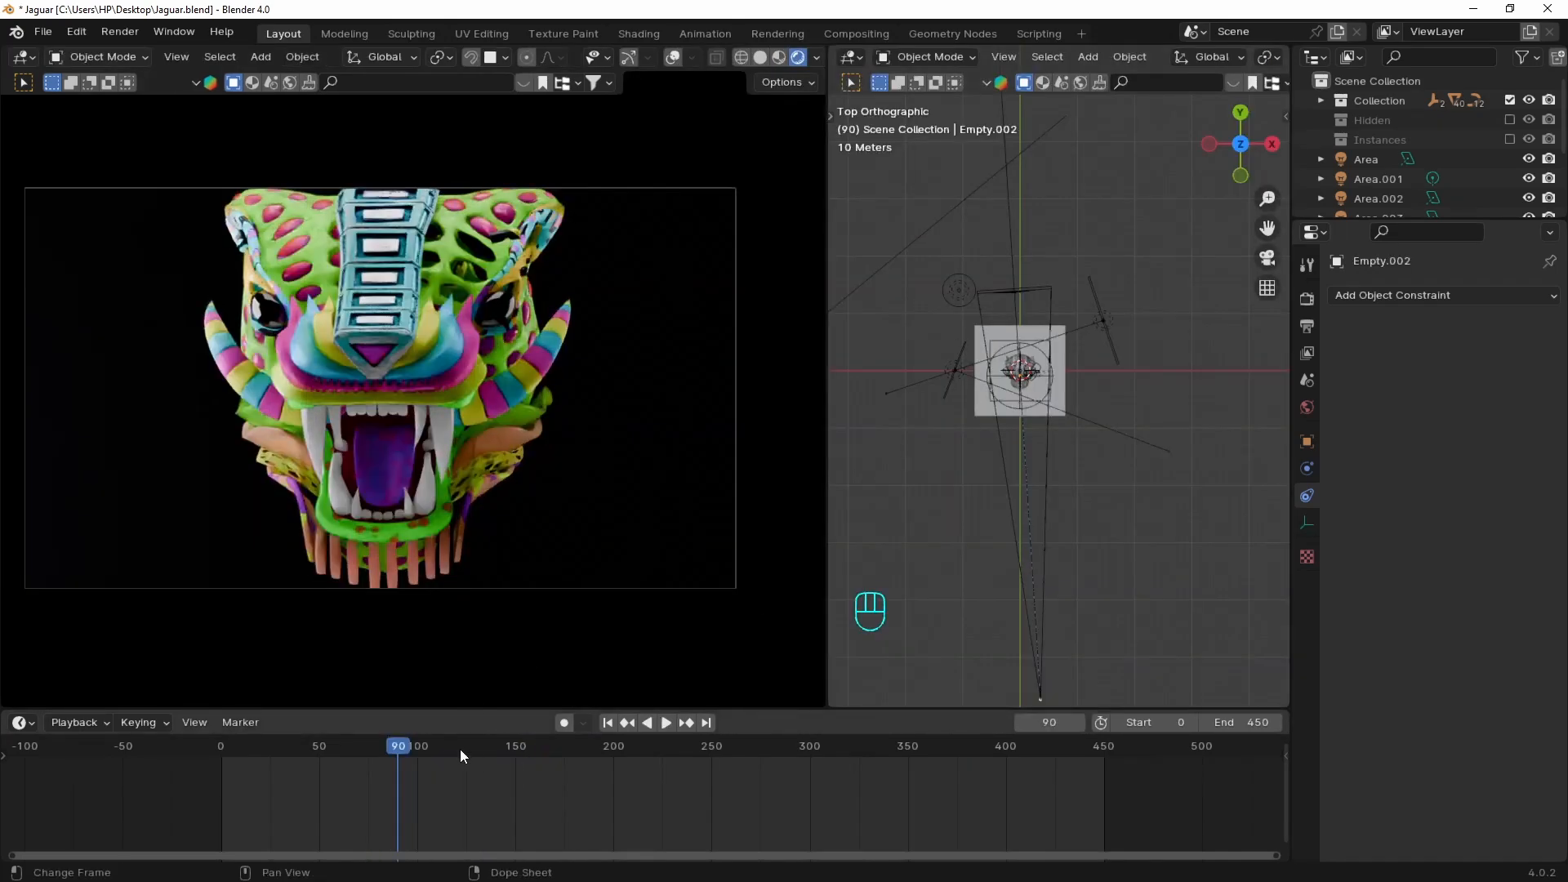
click(459, 748)
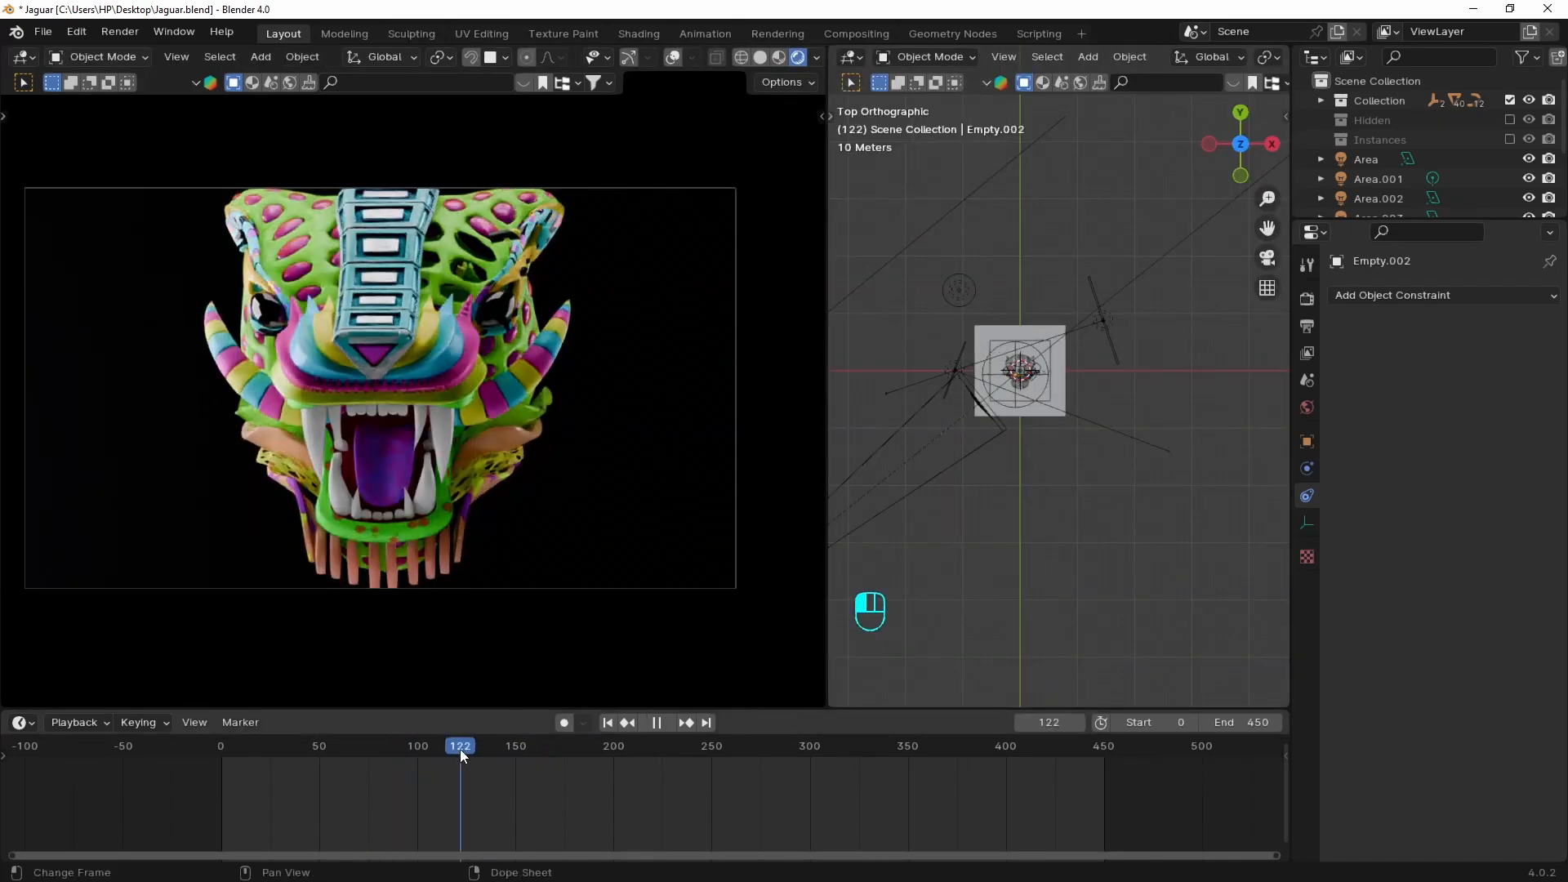
key(space)
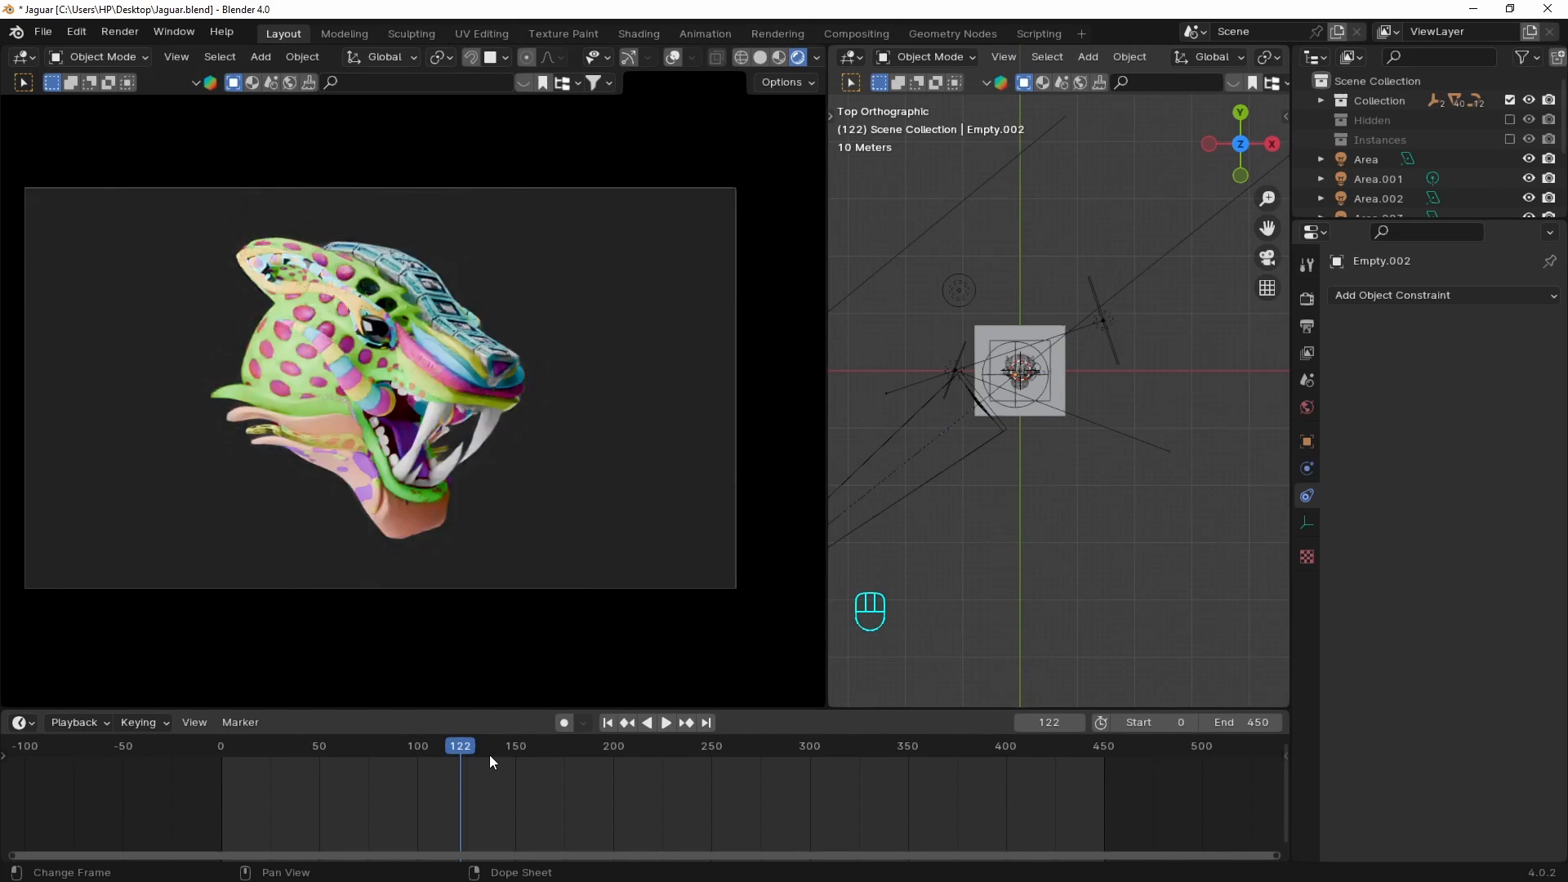
key(ctrl+s)
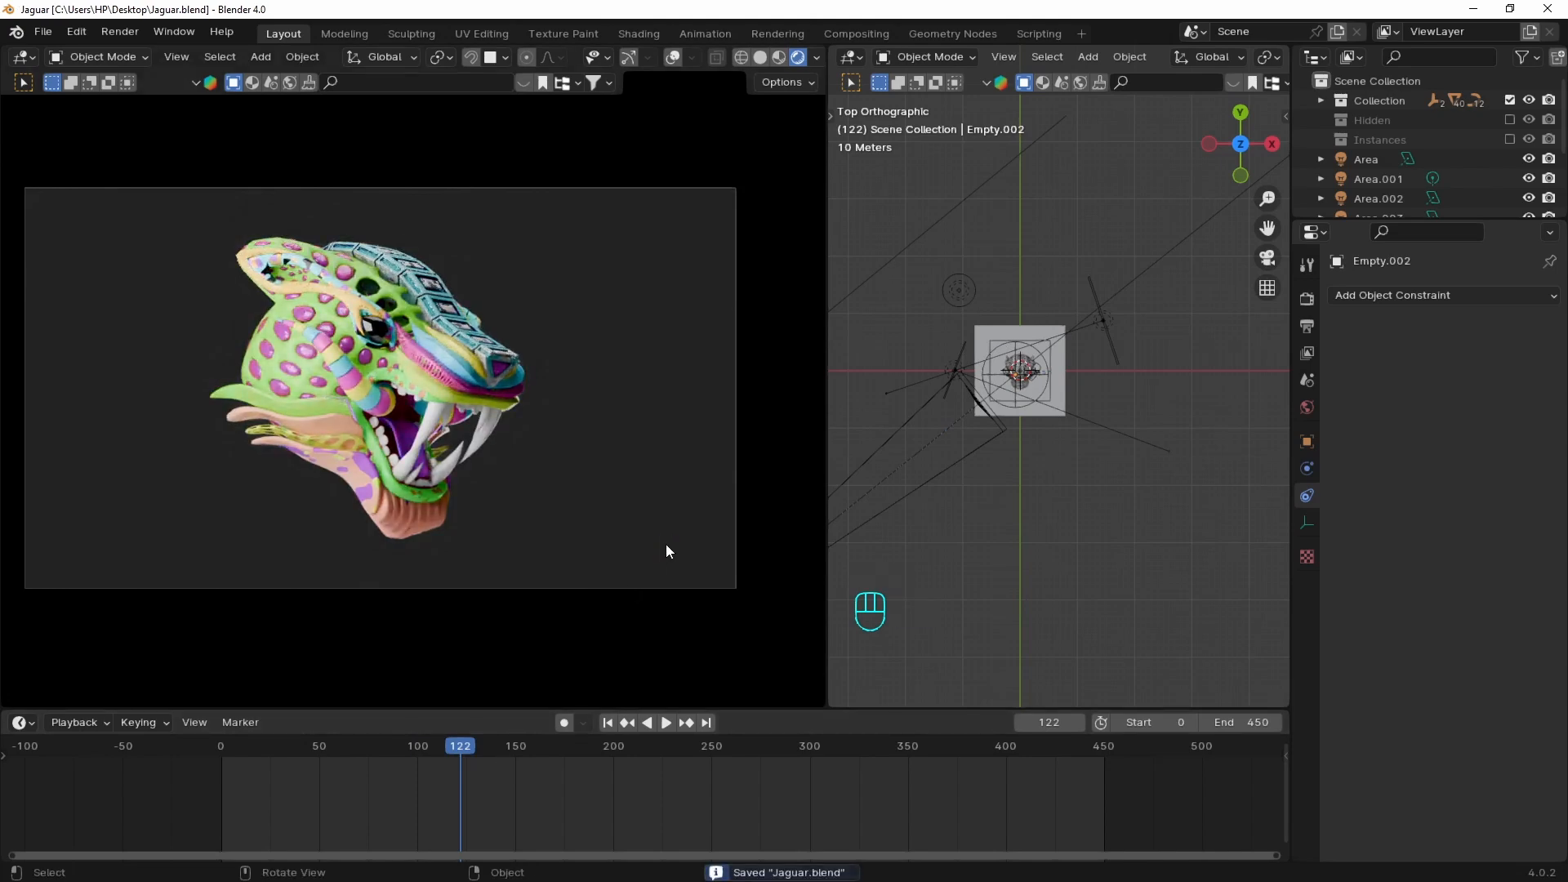
click(515, 746)
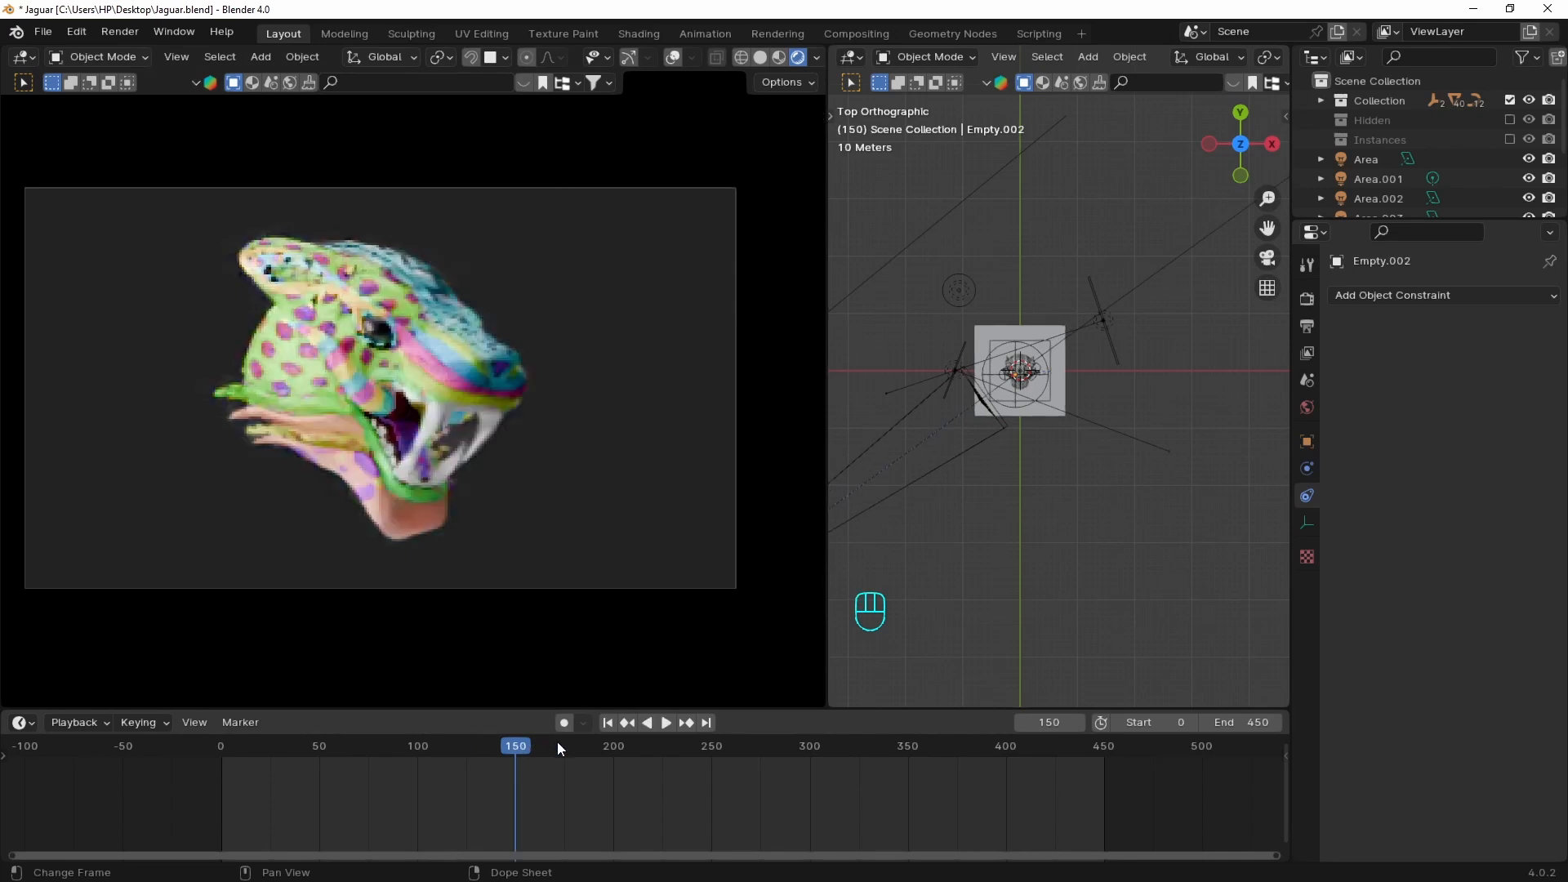
click(560, 748)
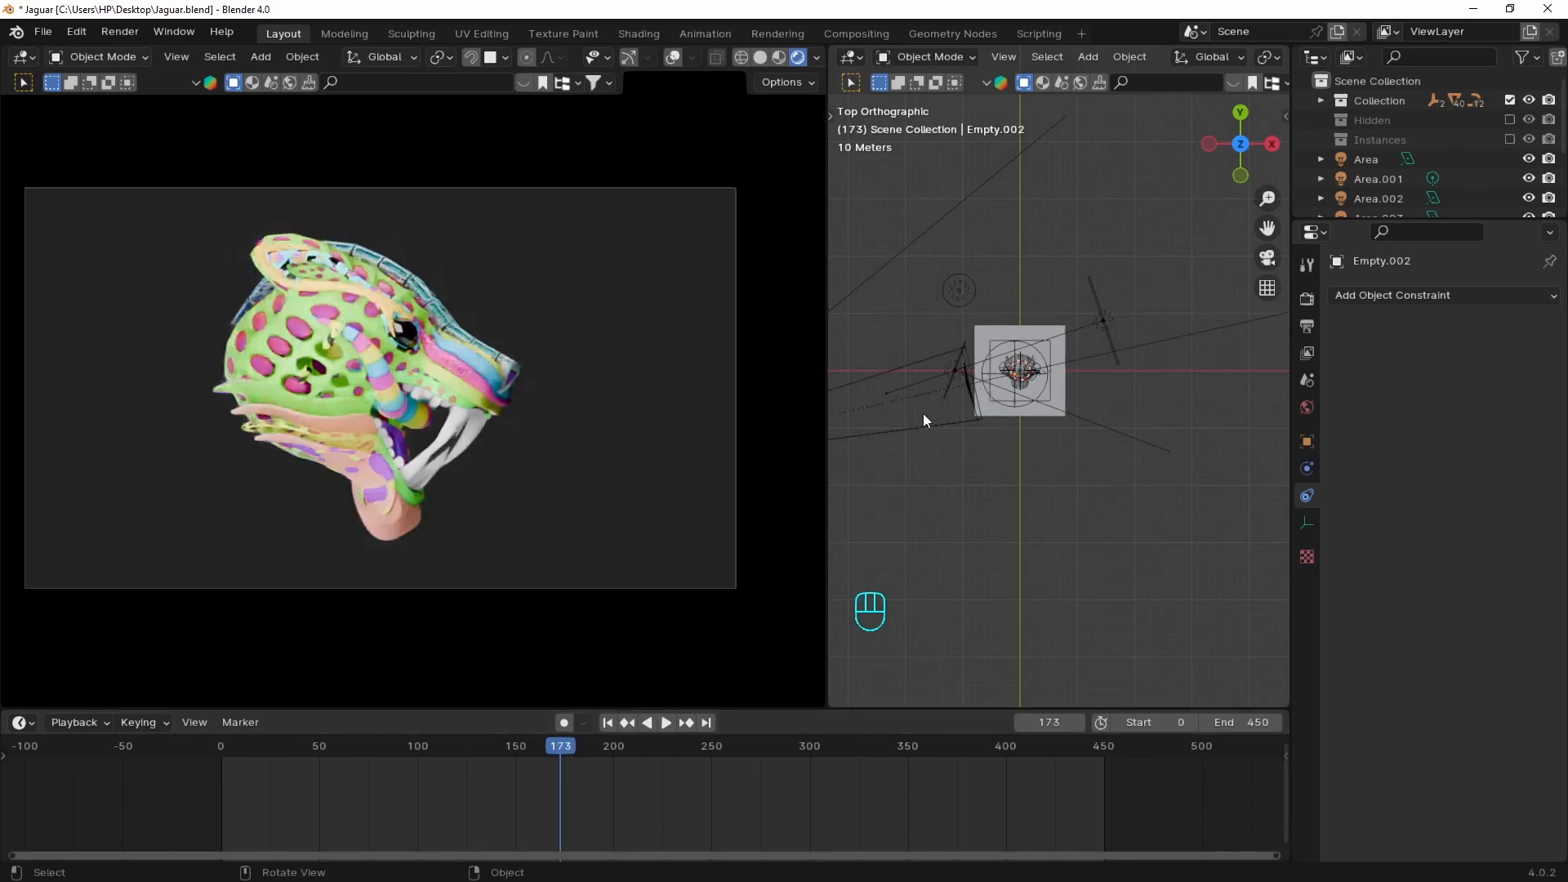
Return to frame 0 and parent the Area.001 light to the camera
key(shift+Left)
middle_drag(1080, 508, 1127, 396)
click(931, 375)
shift+click(943, 310)
shift+click(1135, 385)
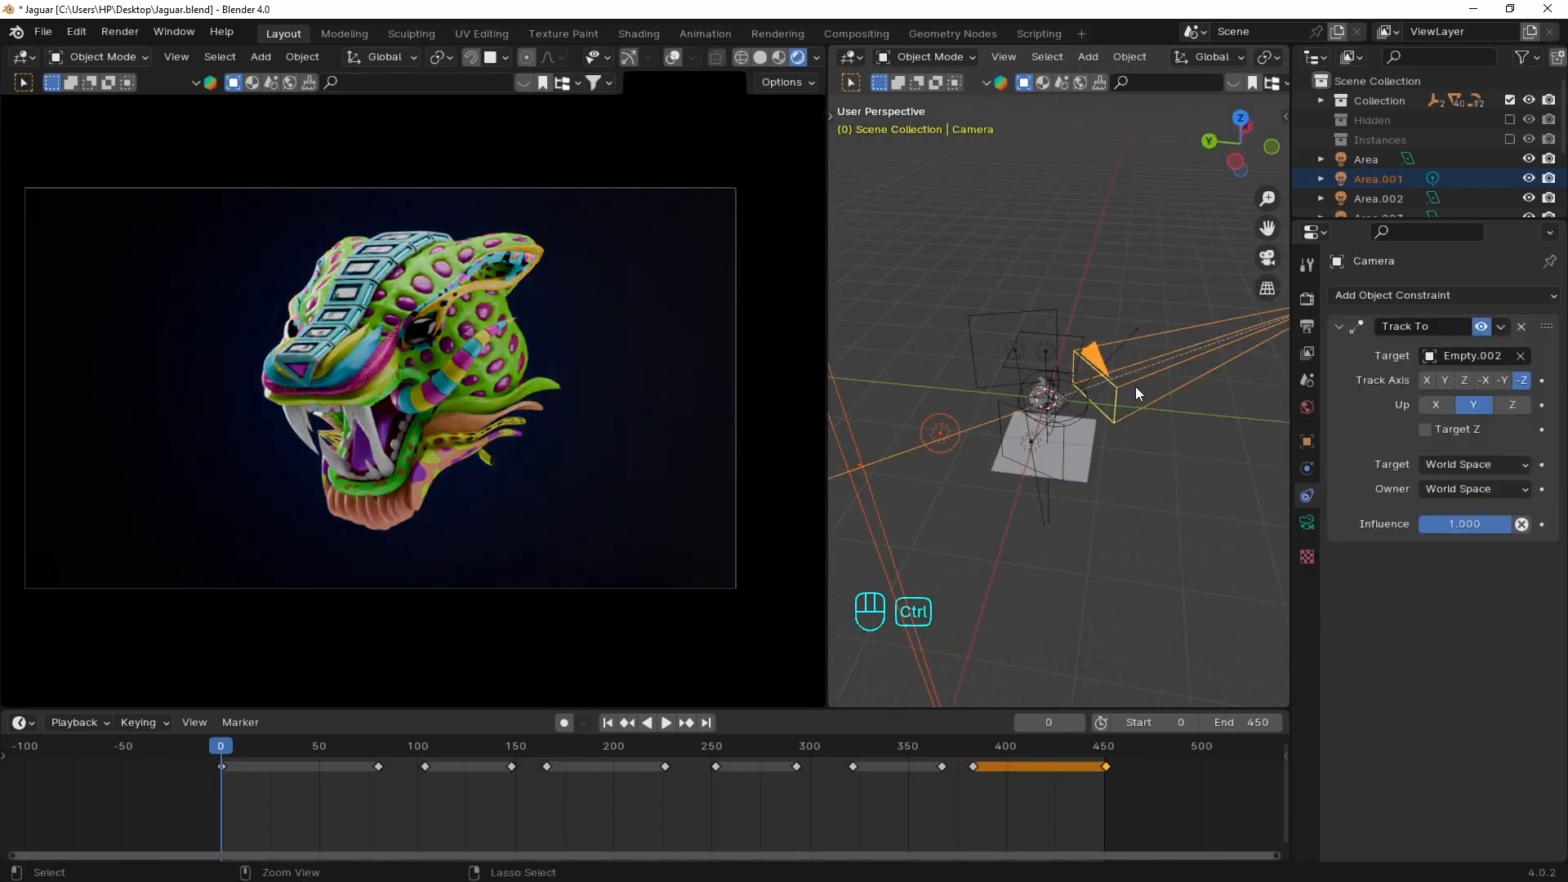
key(ctrl+p)
click(1135, 386)
Check from the top view how the parented light follows the camera at frame 103 and beyond
key(grave)
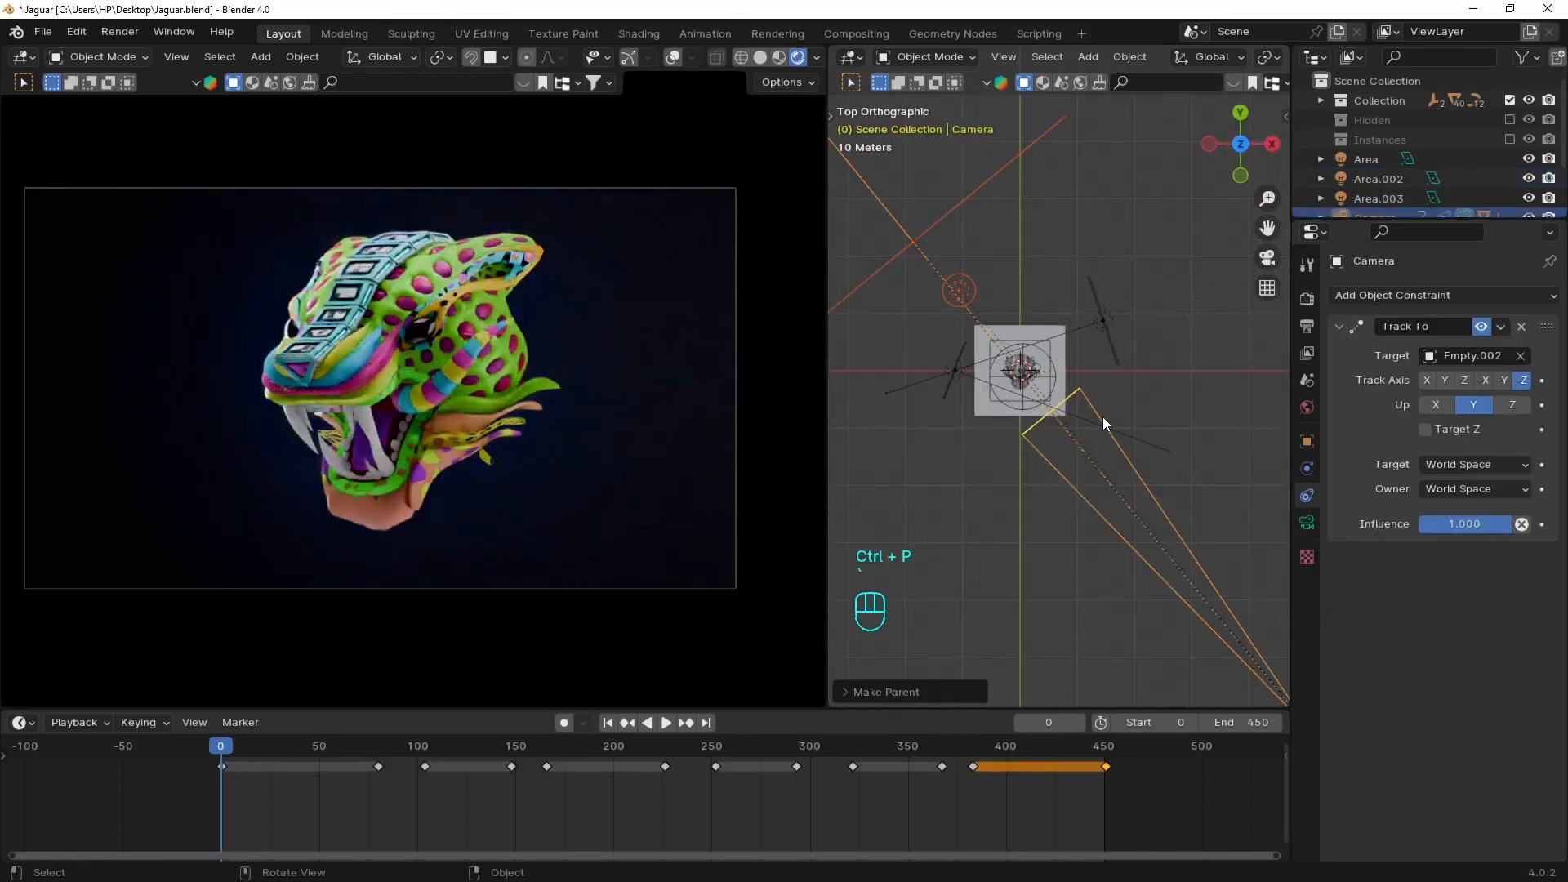
scroll(1102, 416, down, 2)
click(423, 746)
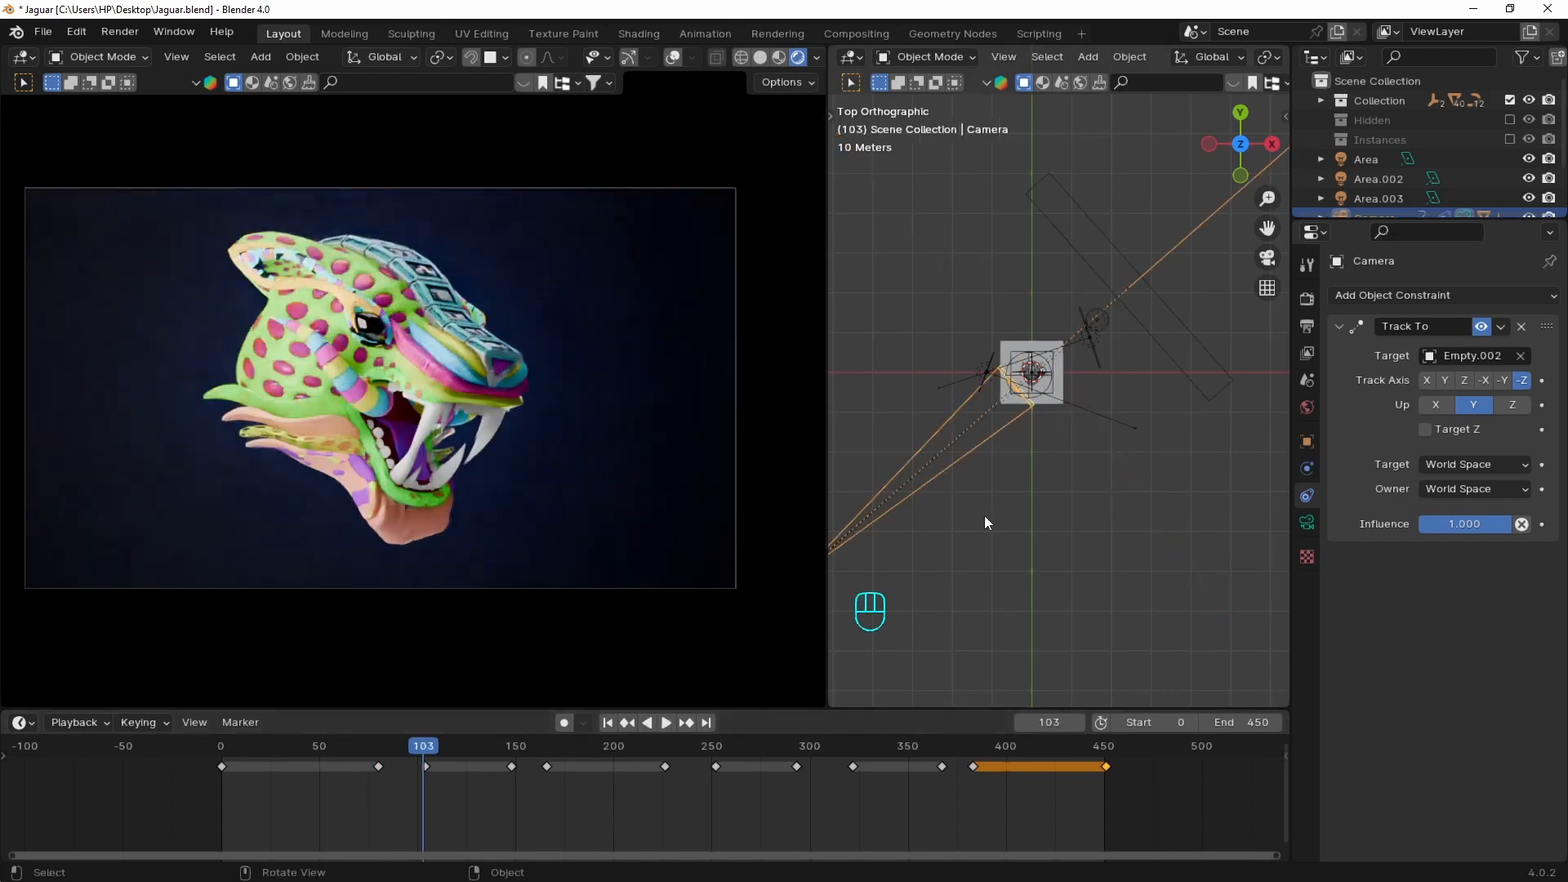
click(552, 755)
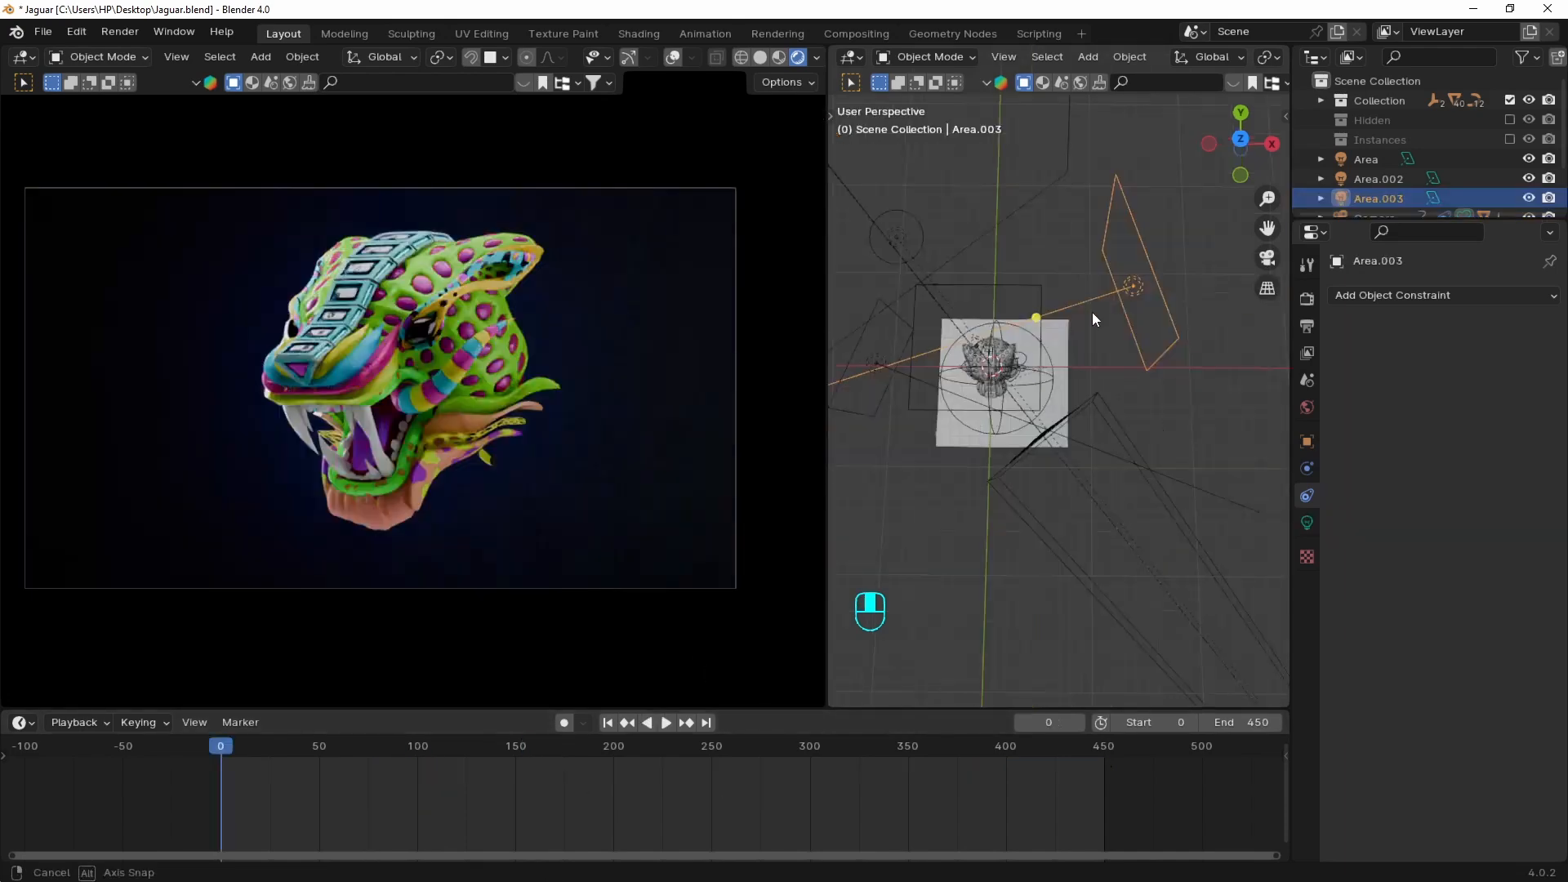
At frame 0, add a Cube empty at the jaguar head and enlarge it to surround the head
middle_drag(1095, 319, 1068, 279)
key(shift+a)
mouse_move(1066, 282)
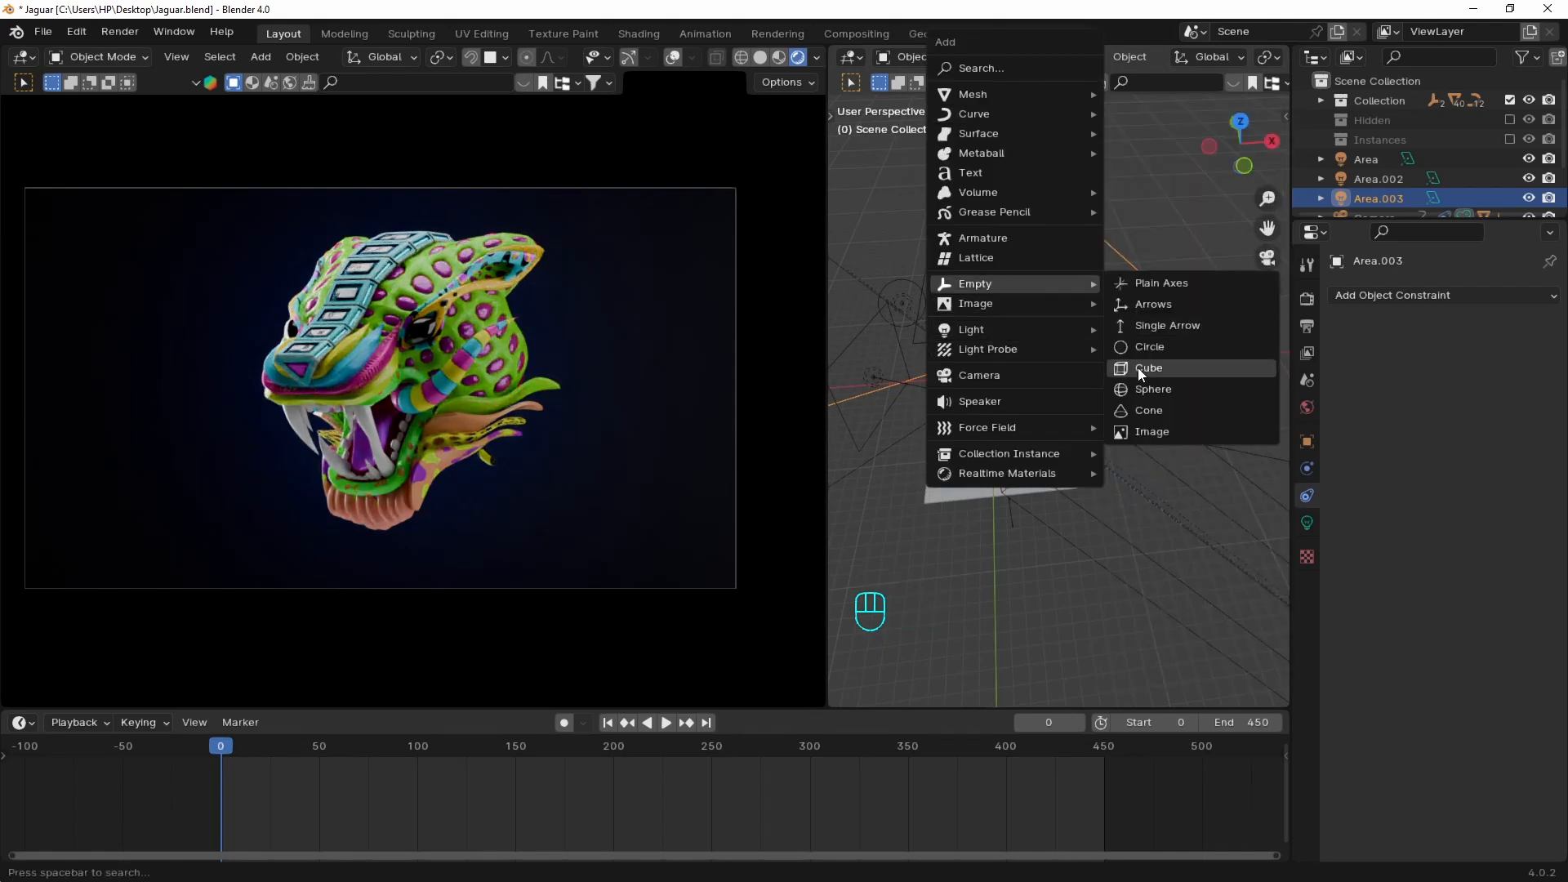
click(1138, 367)
right_click(1026, 360)
click(1026, 360)
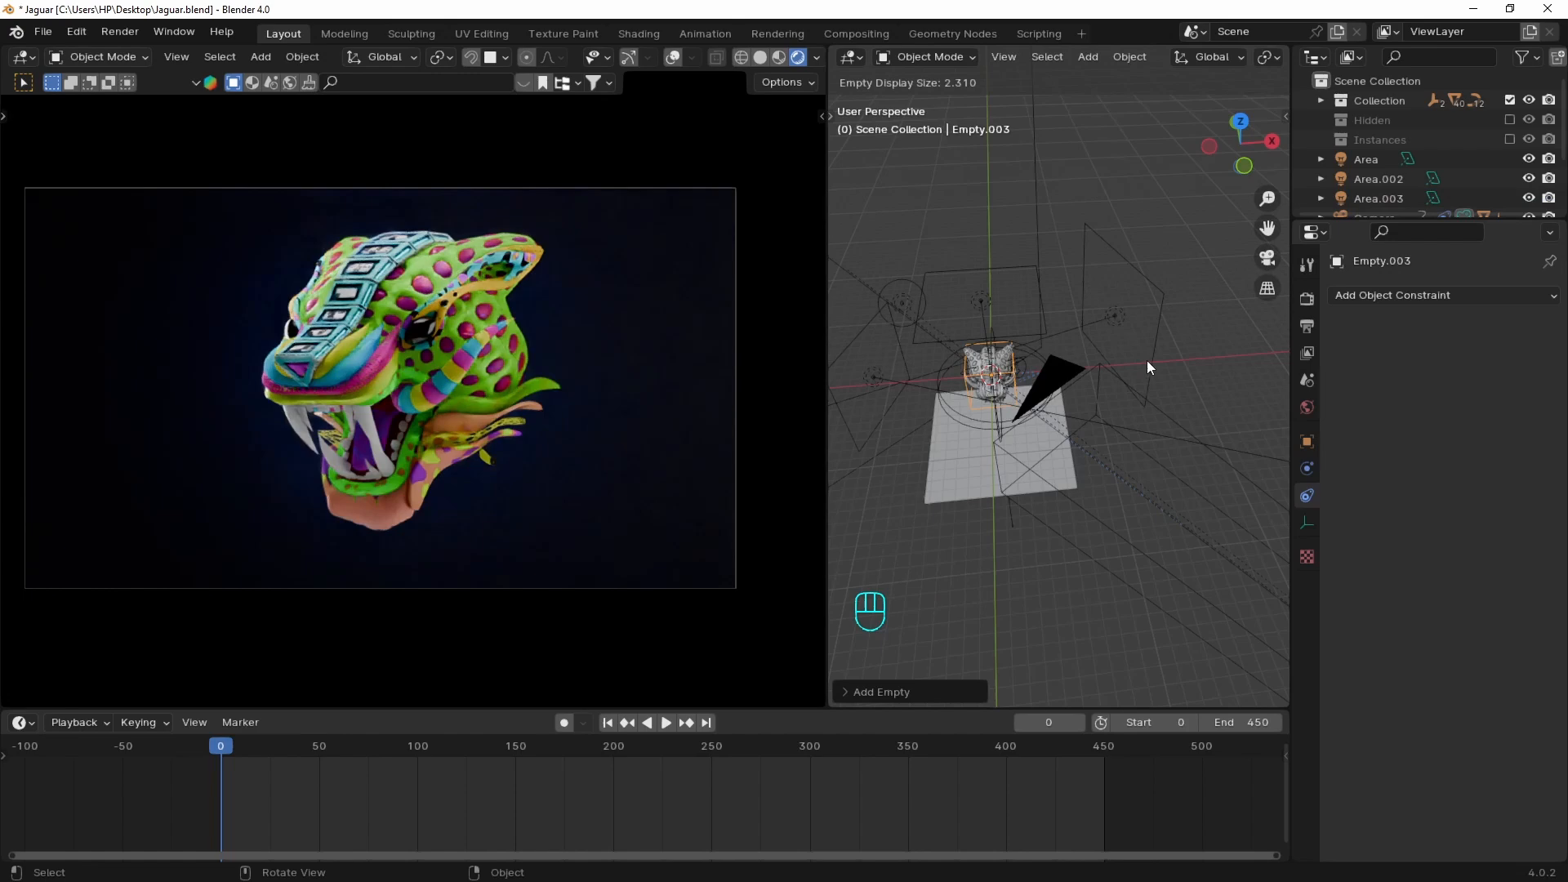
click(831, 326)
Parent the two side lights, Area.002 and Area.003, to the new cube empty
middle_drag(919, 432, 1099, 343)
click(962, 362)
middle_drag(1012, 400, 1195, 299)
shift+click(1166, 310)
shift+click(1018, 334)
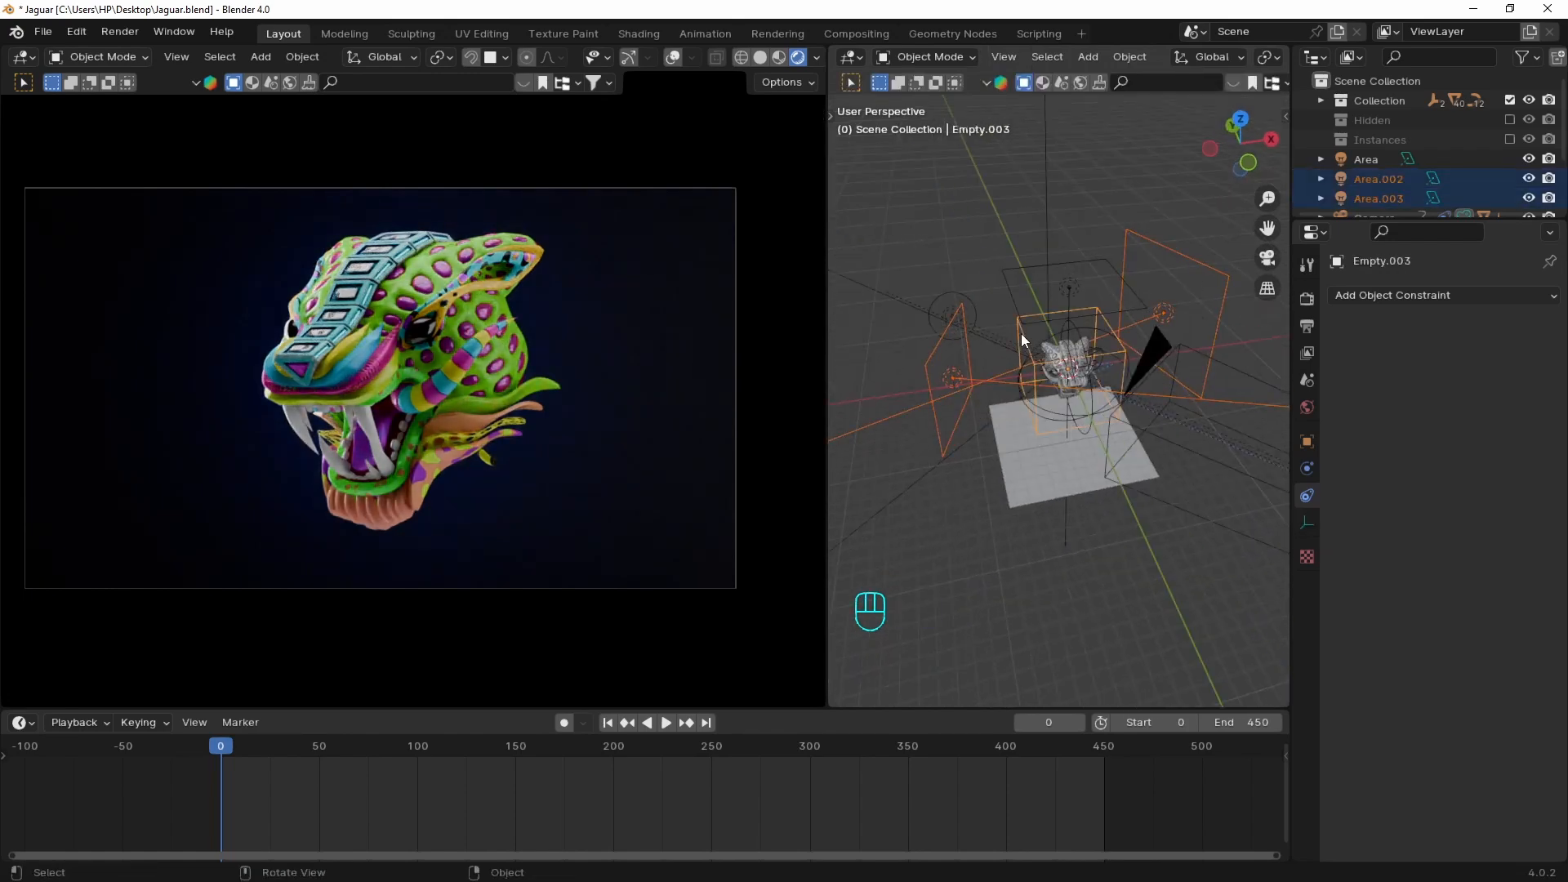
key(ctrl+p)
click(1021, 334)
Try rotating the cube empty to check that both side lights follow it
key(r)
key(r)
key(r)
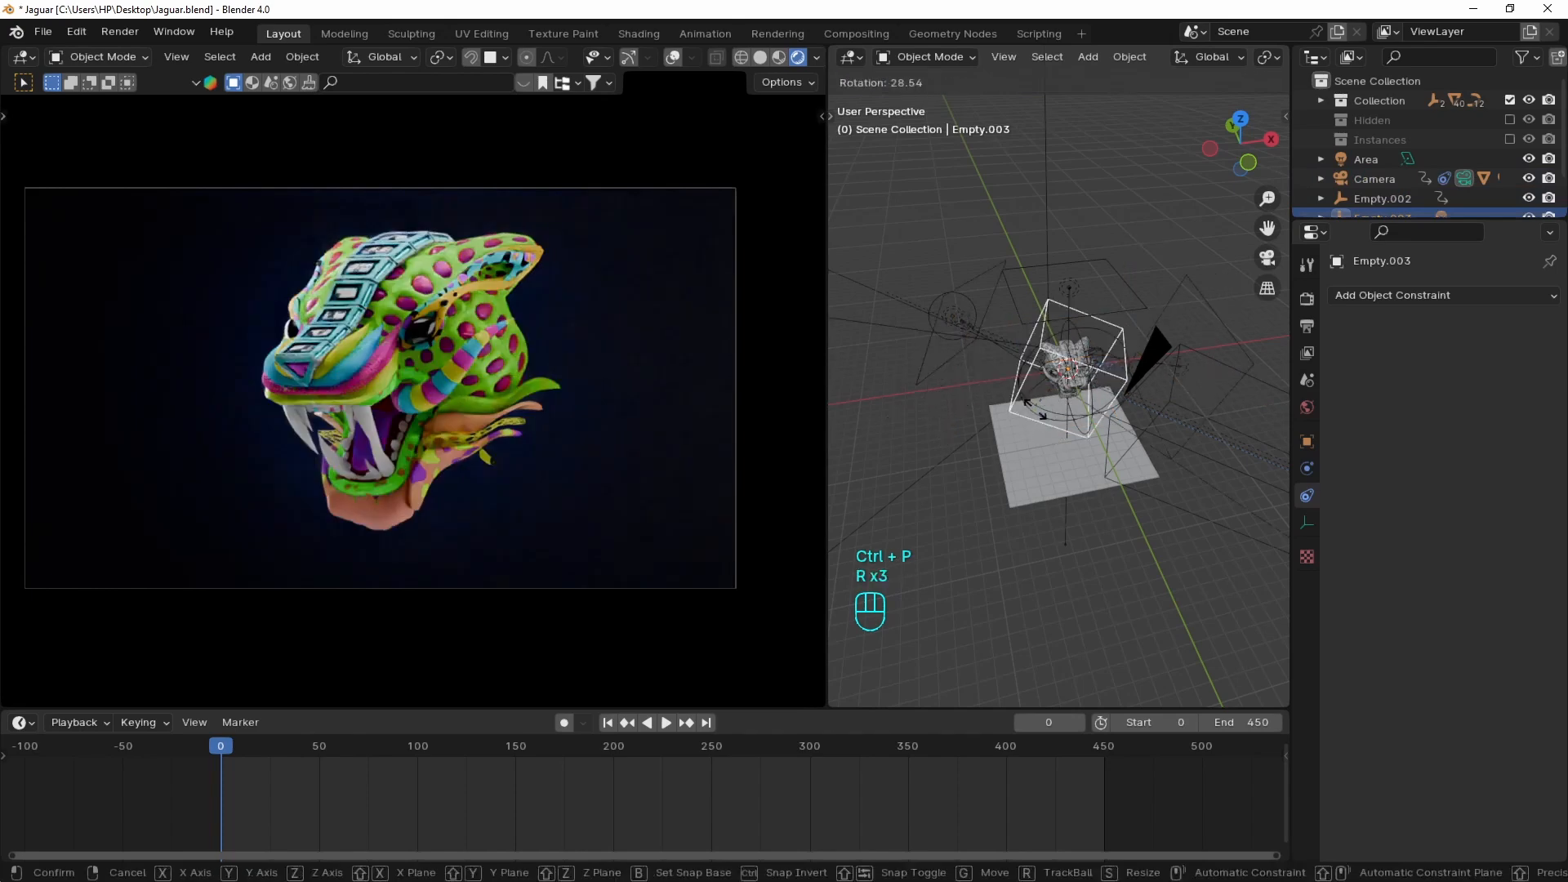
right_click(518, 733)
Keyframe the cube empty at frame 0 and duplicate that keyframe to frame 80, matching the camera's first pair of keyframes
click(1141, 443)
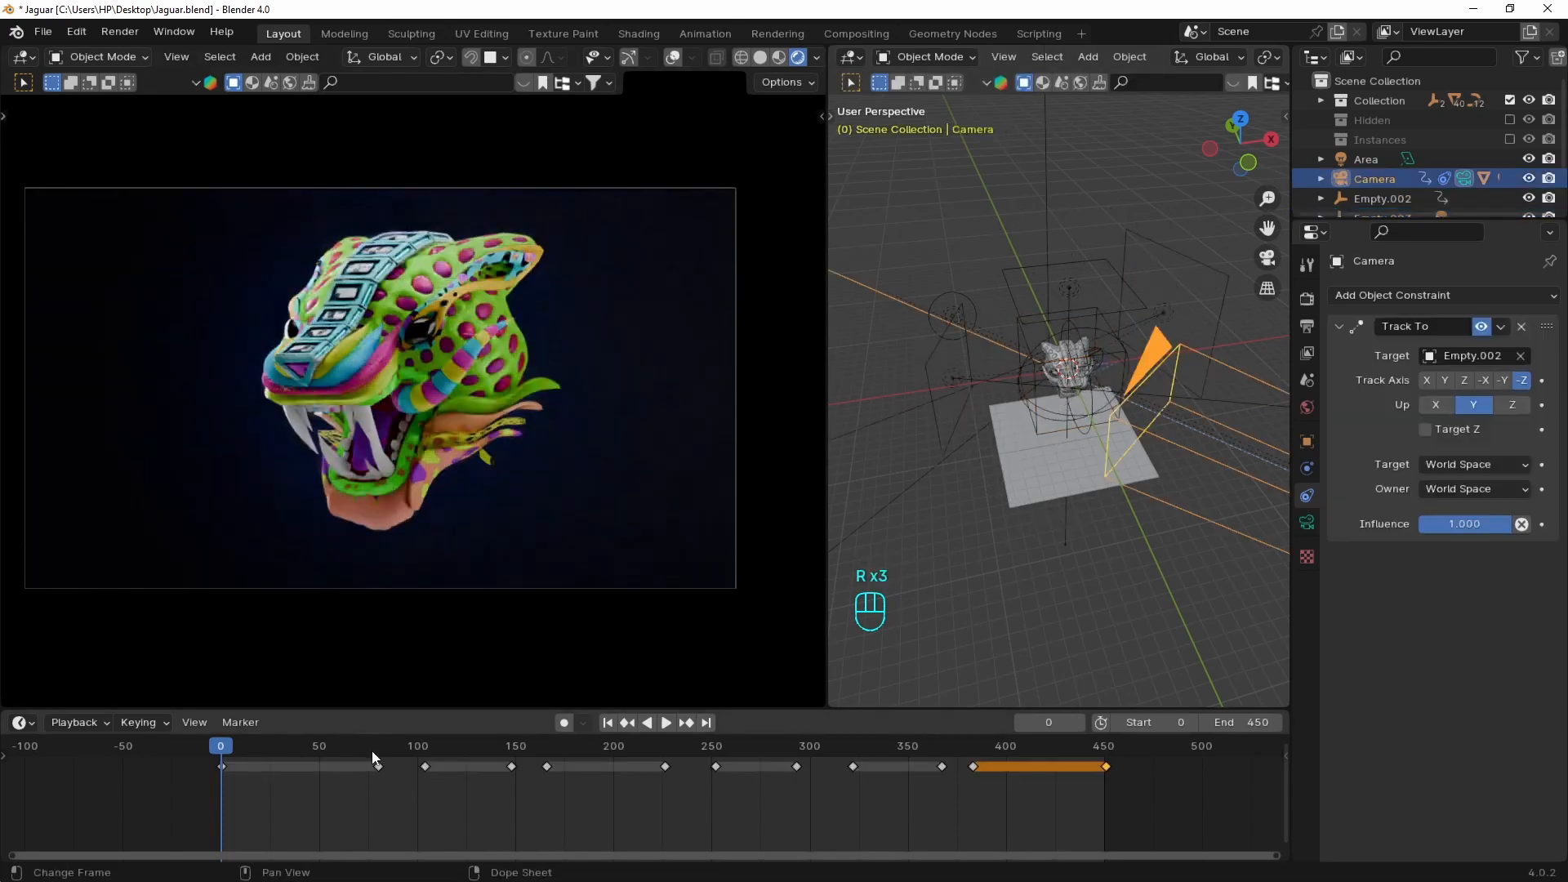
click(378, 748)
key(shift+Left)
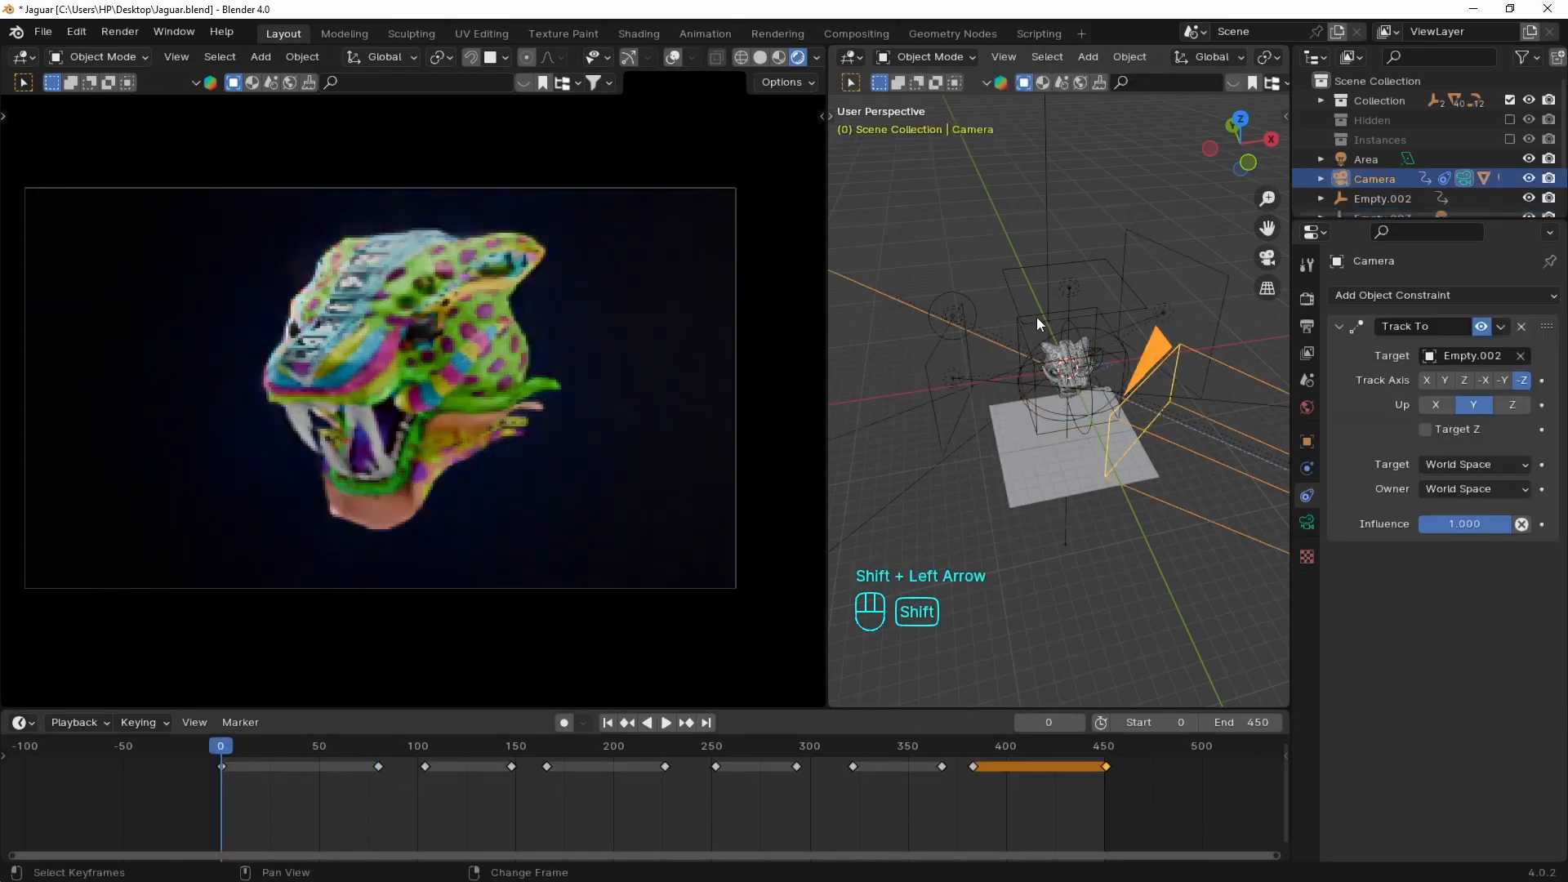
click(1017, 325)
key(i)
click(1073, 345)
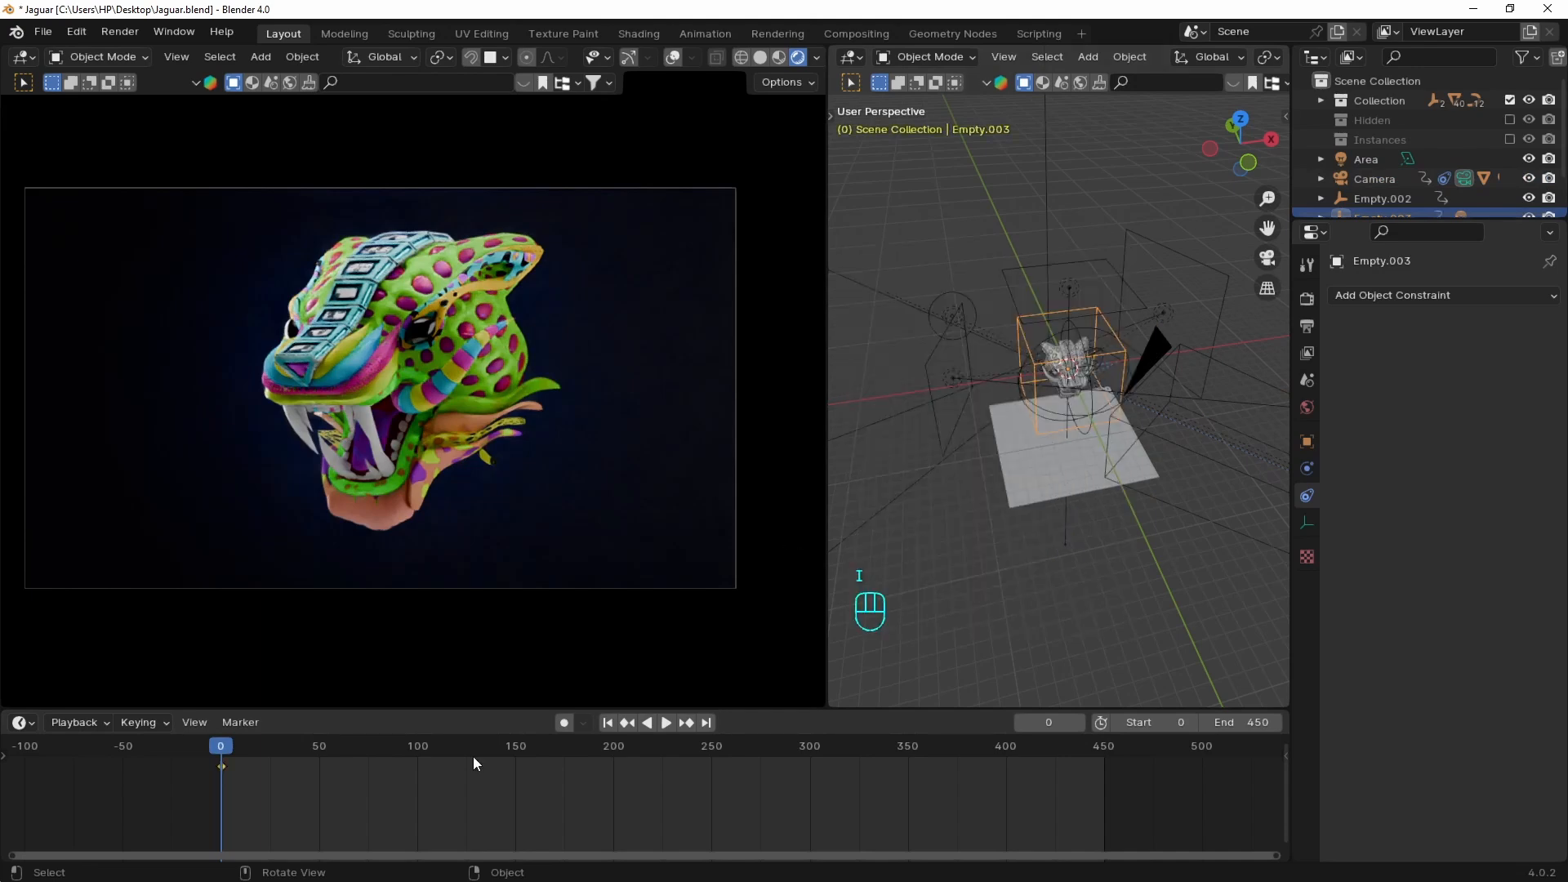
drag(209, 767, 210, 763)
key(shift+d)
click(378, 764)
Examine the camera's position from frame 80 to its frame 104 keyframe, using the top view for reference
click(1213, 453)
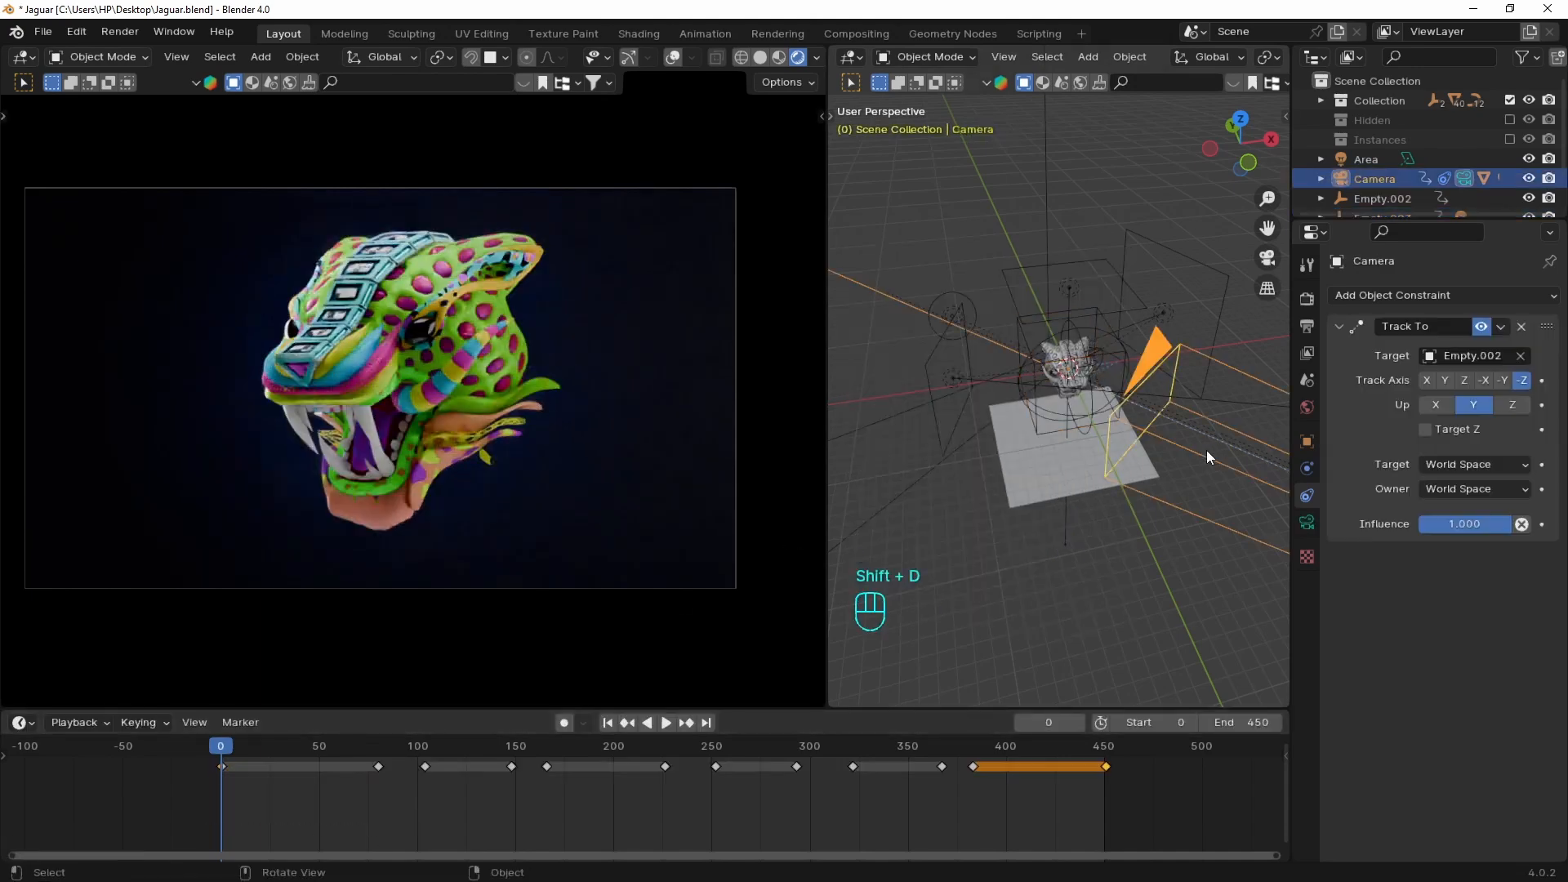
click(377, 747)
key(Right)
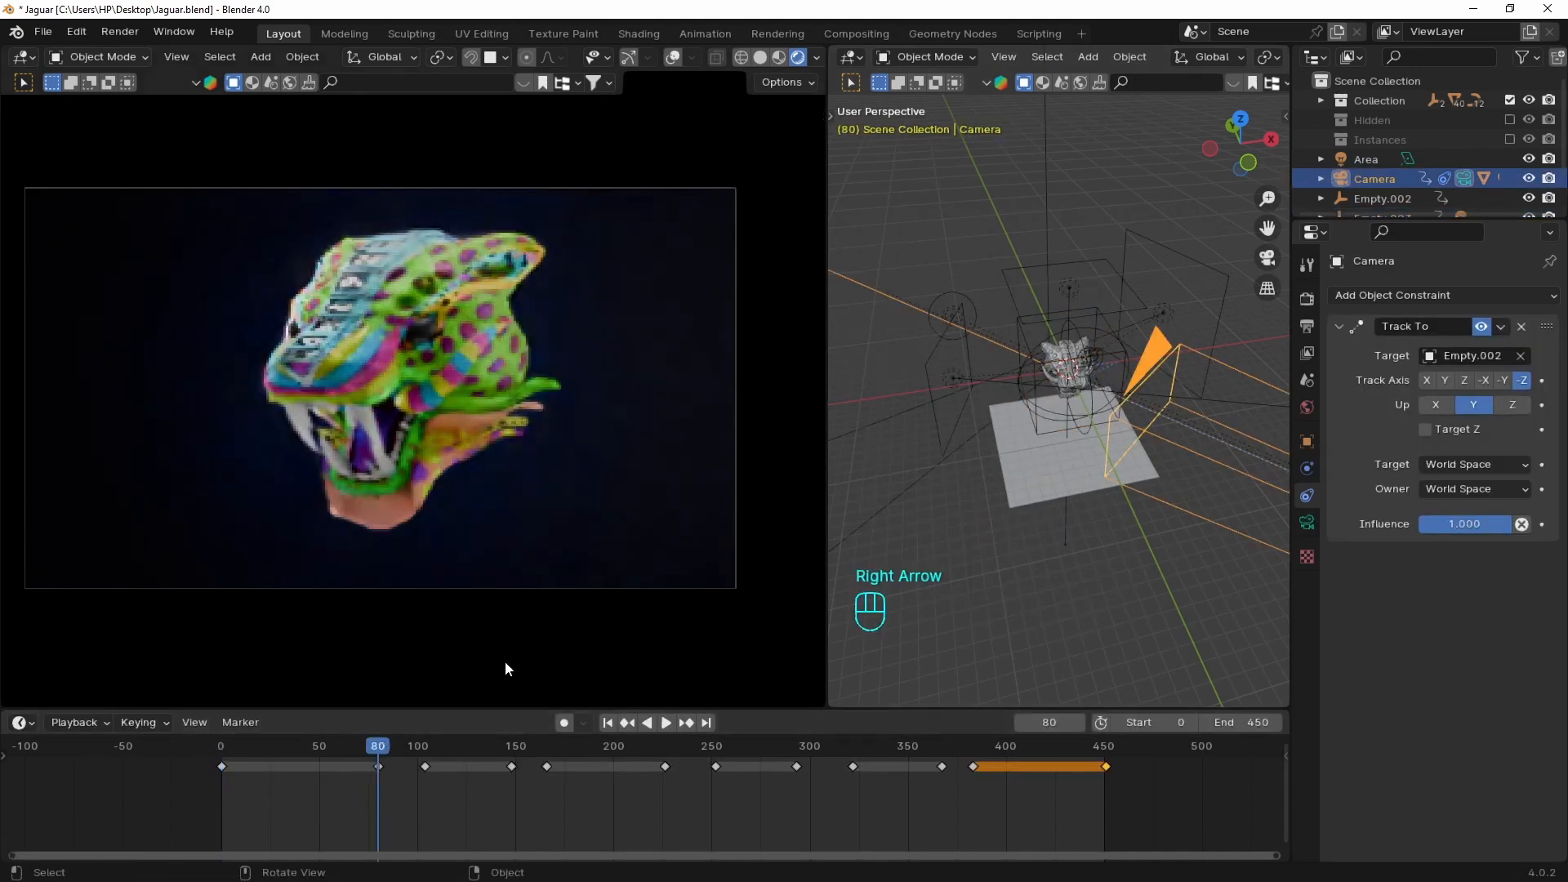
key(n)
key(n)
click(1018, 330)
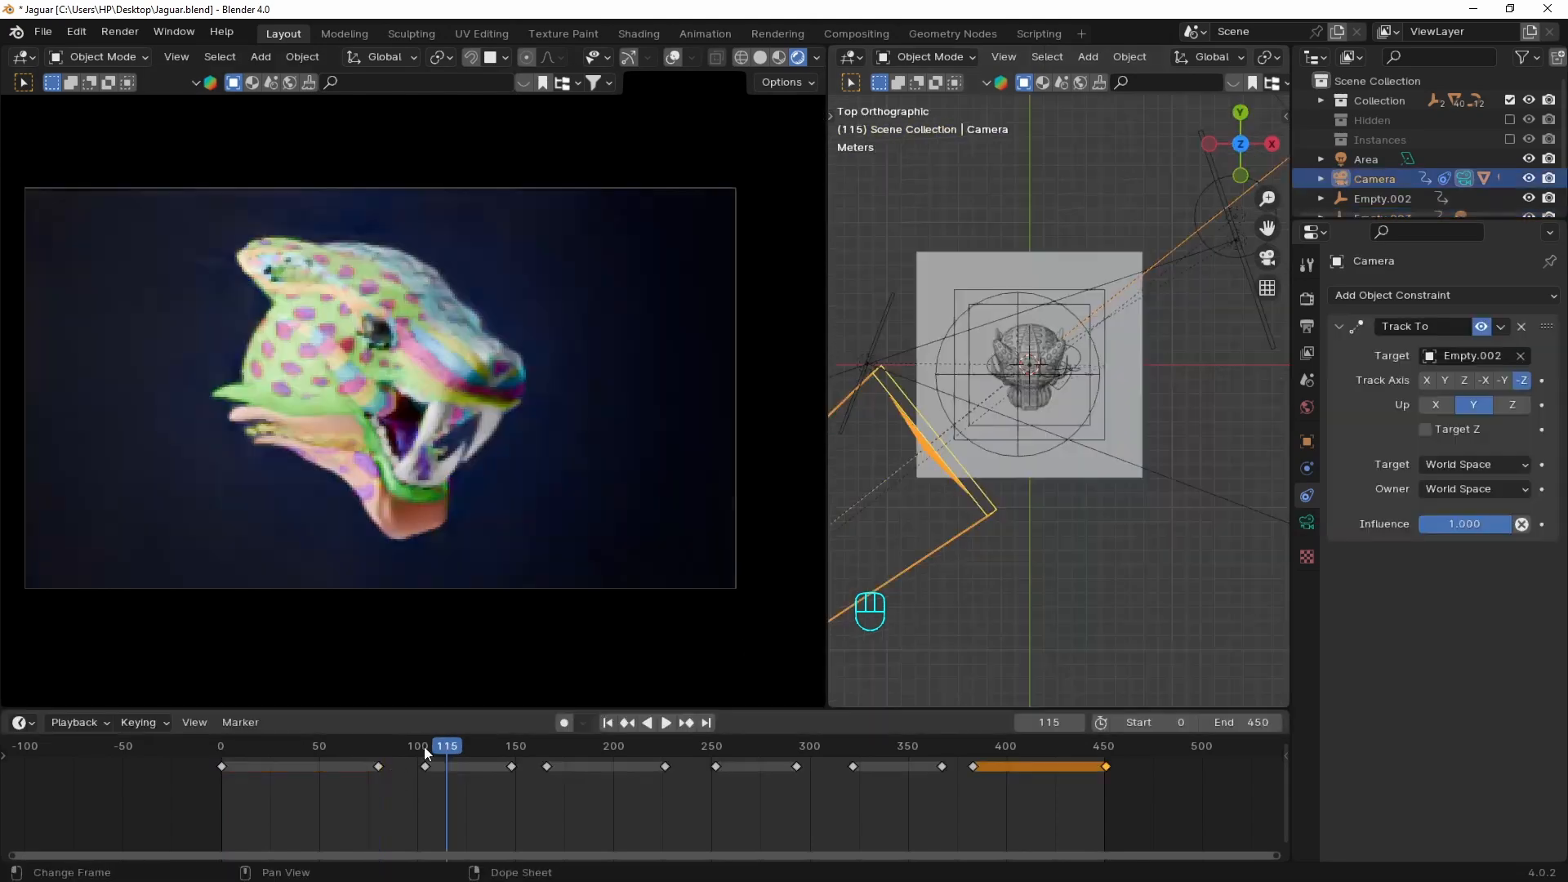
key(space)
key(Right)
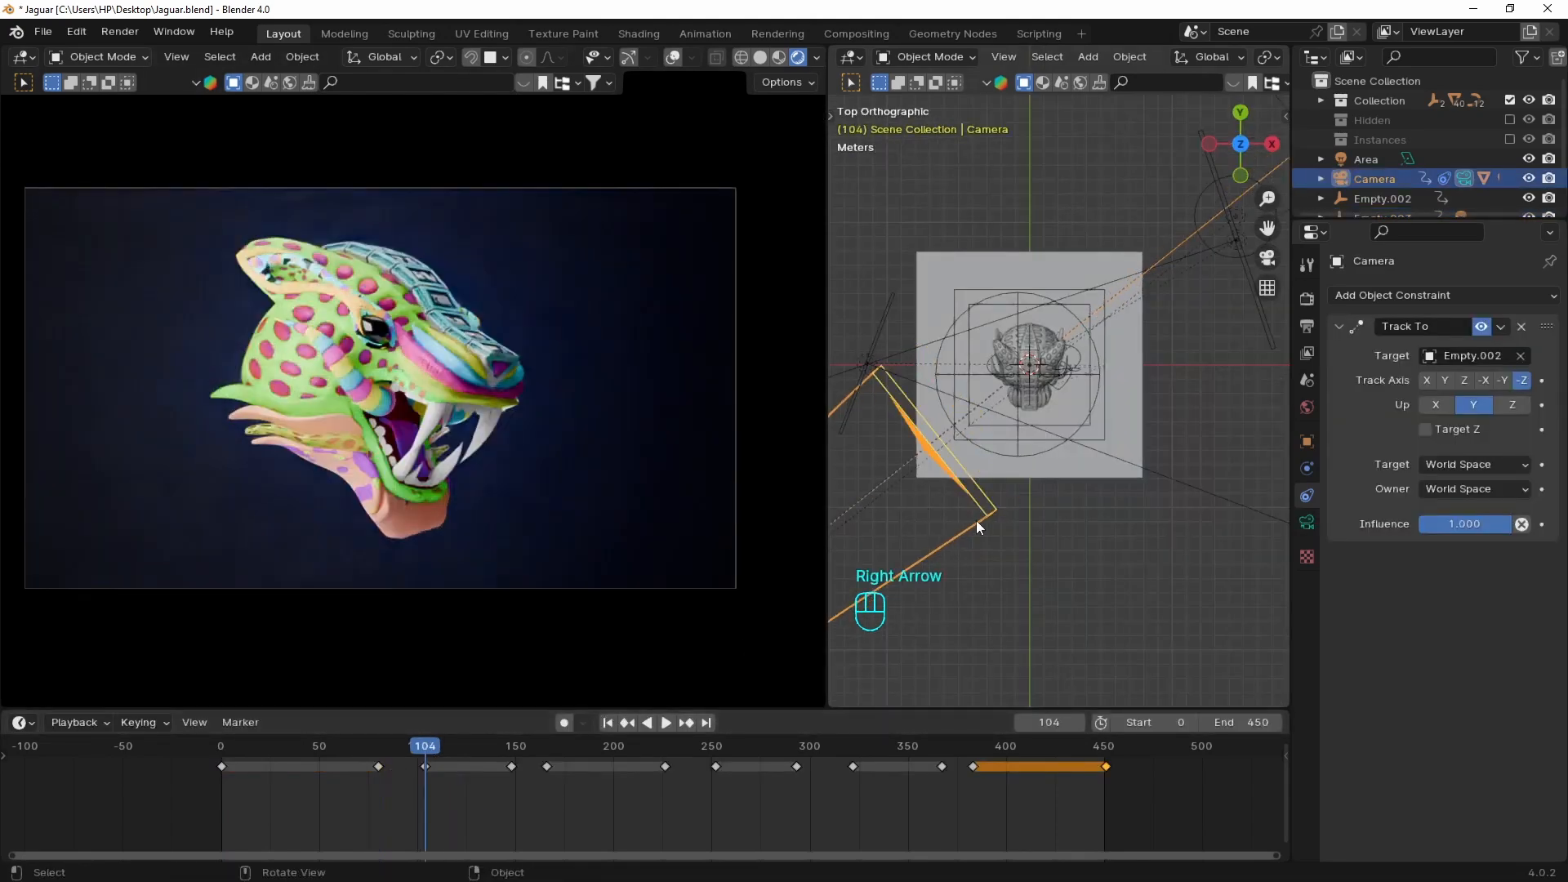
At frame 104, rotate the cube empty about 60 degrees clockwise in the top view and keyframe its available channels
click(1088, 305)
key(r)
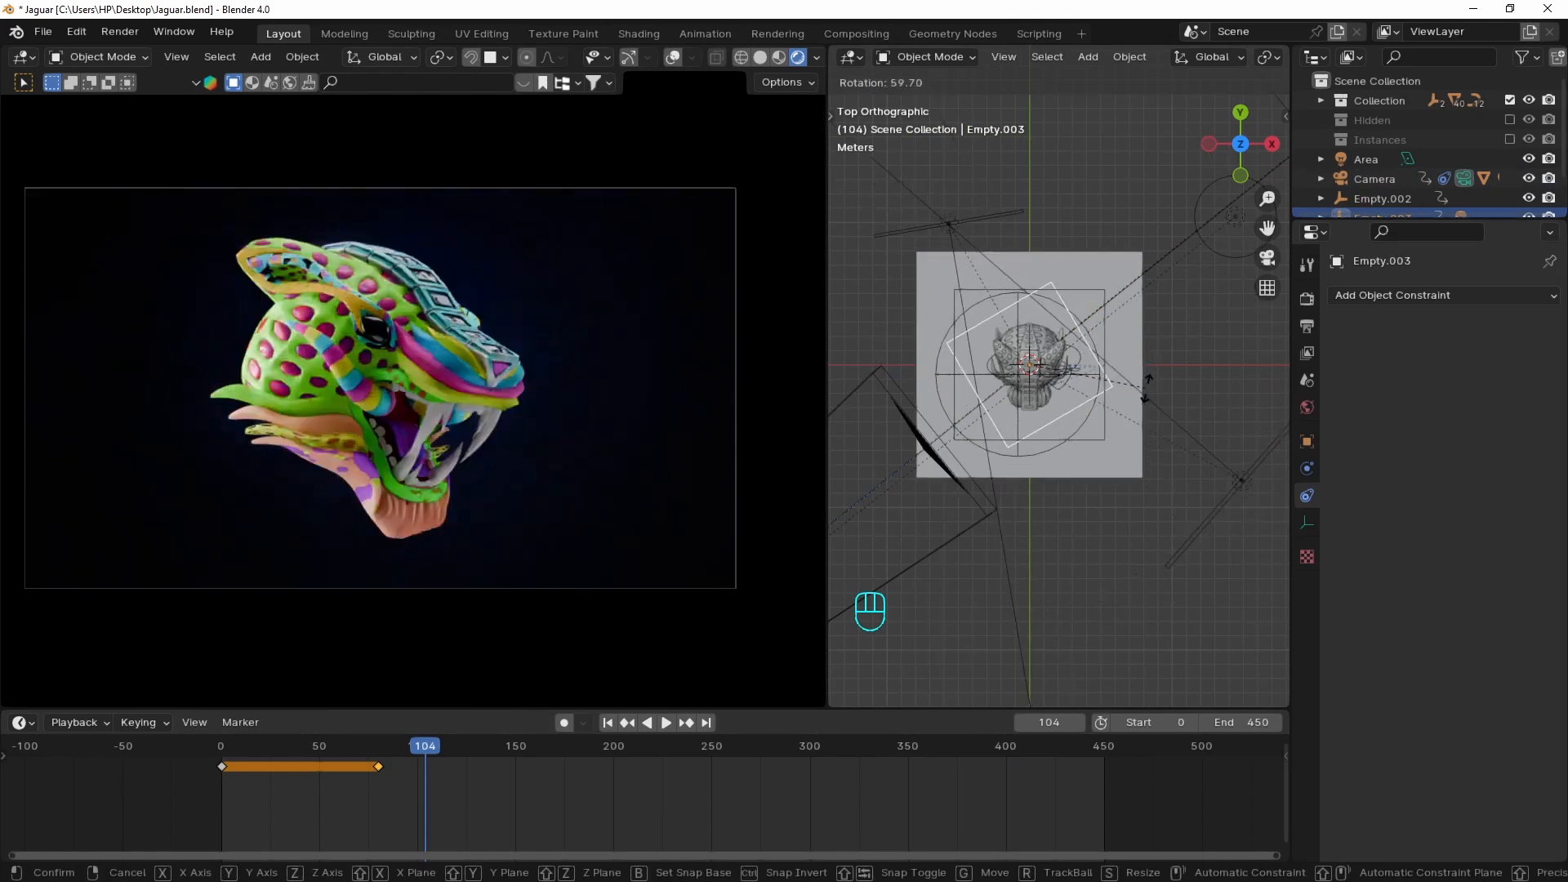
click(1161, 366)
key(i)
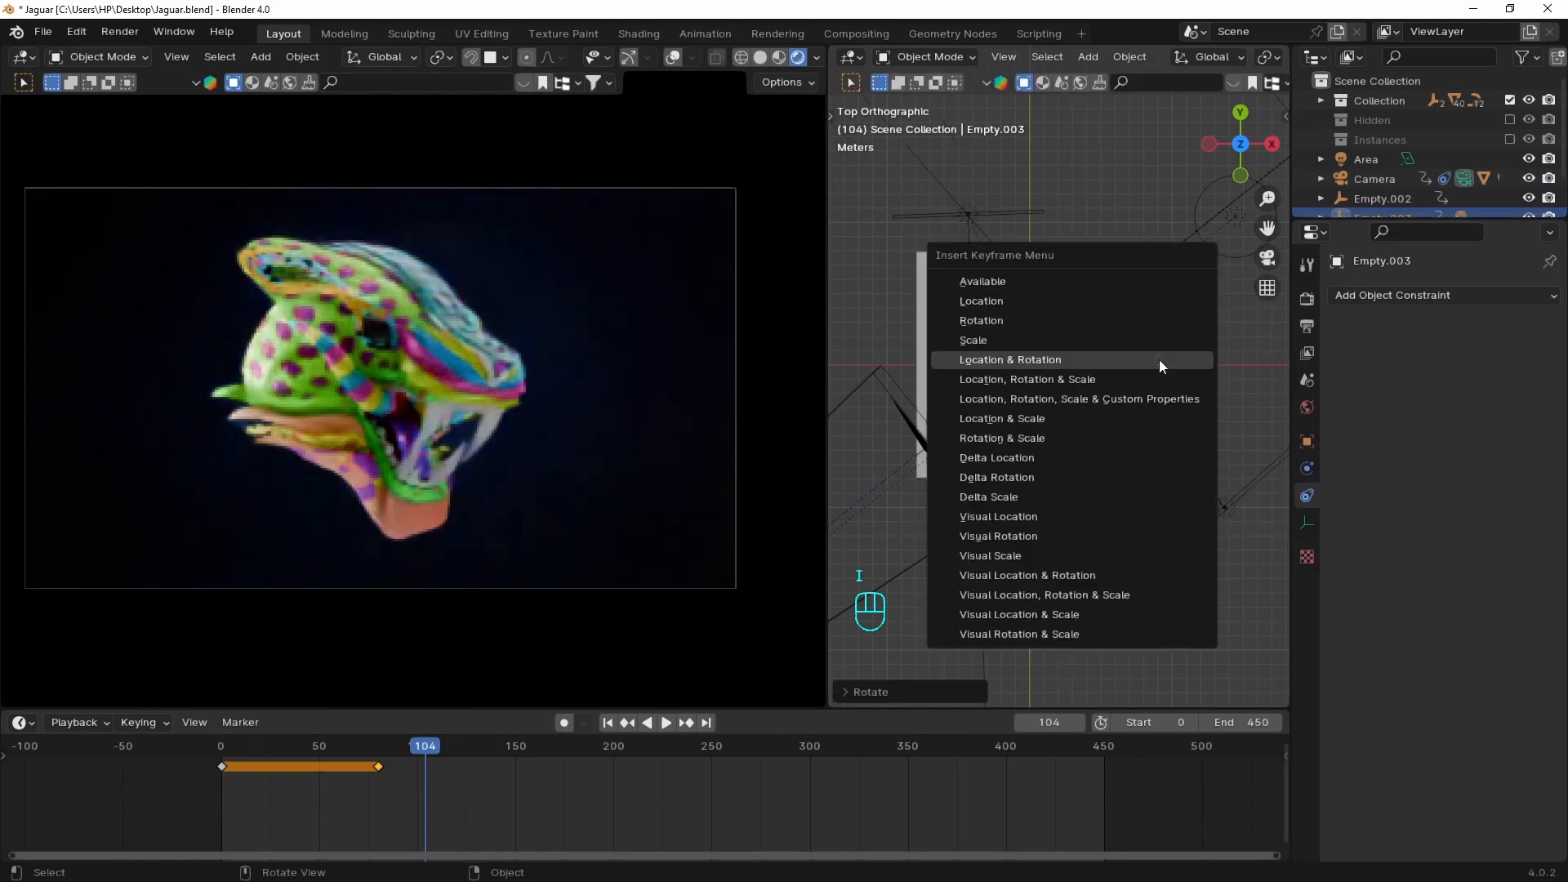
click(993, 281)
Duplicate the cube empty's frame 104 keyframe further along the timeline and switch the camera view to solid shading
drag(482, 809, 412, 744)
key(shift+d)
click(588, 681)
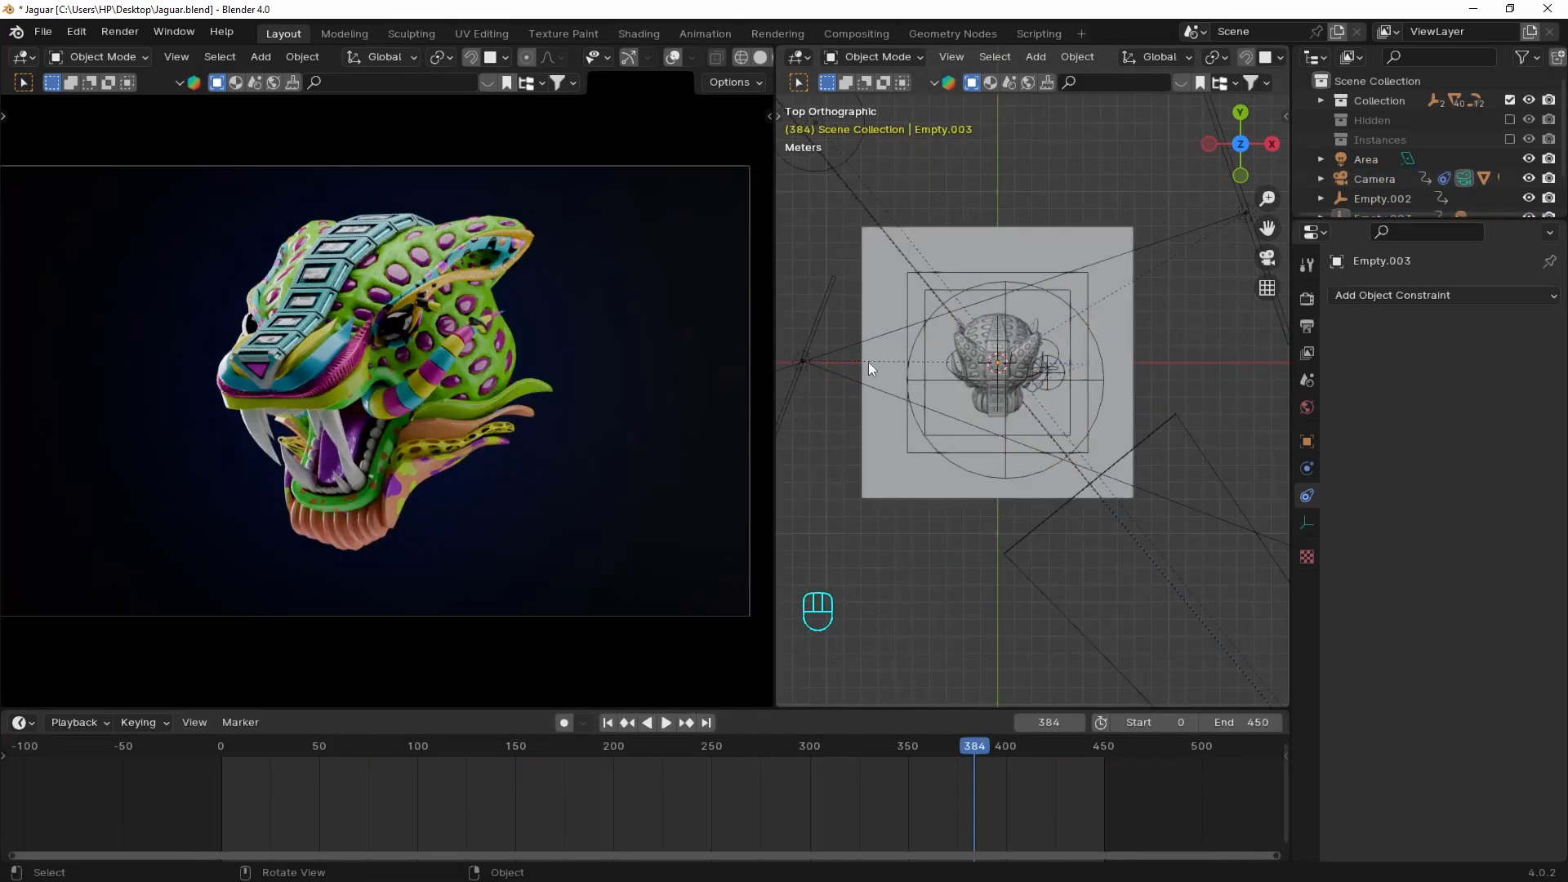
key(z)
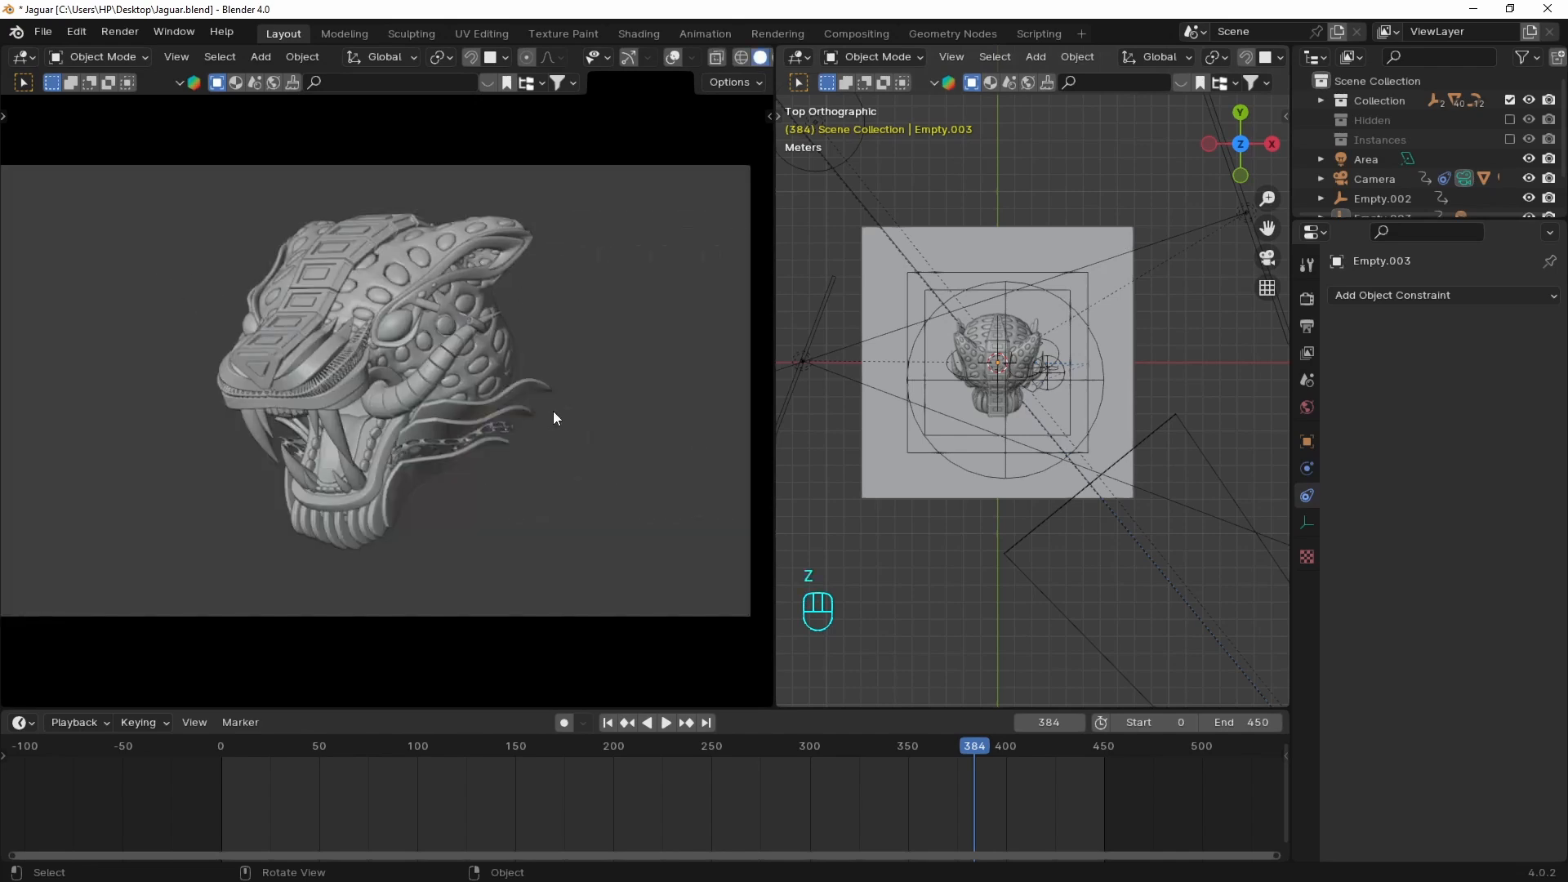
Set the render output to Test_01 on the Desktop as FFmpeg Video and render a viewport animation from the camera view
click(1308, 299)
scroll(1423, 531, down, 8)
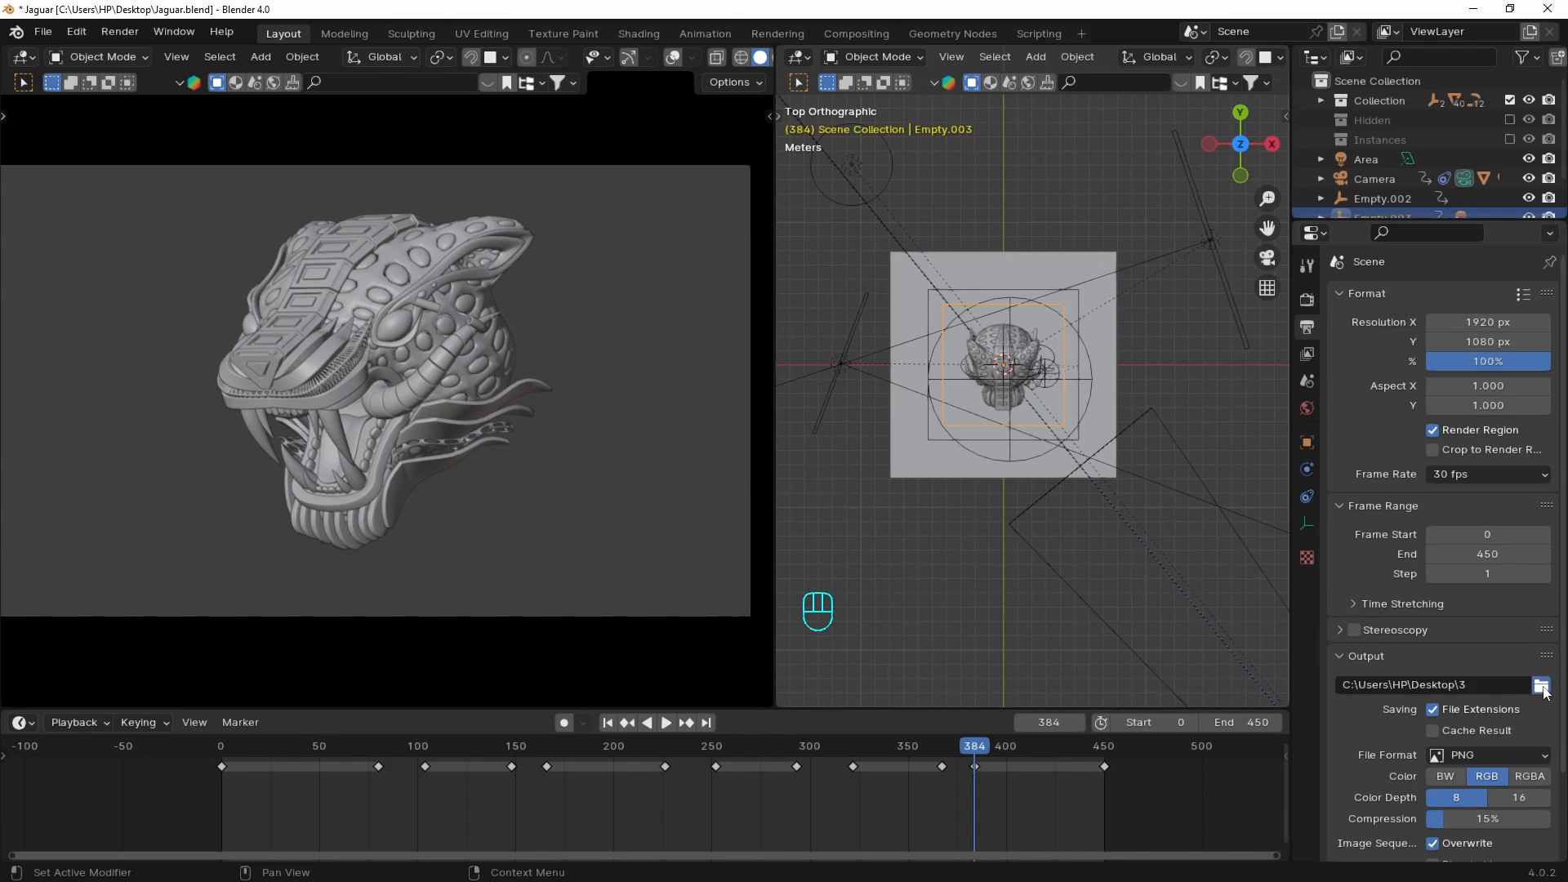
click(1542, 685)
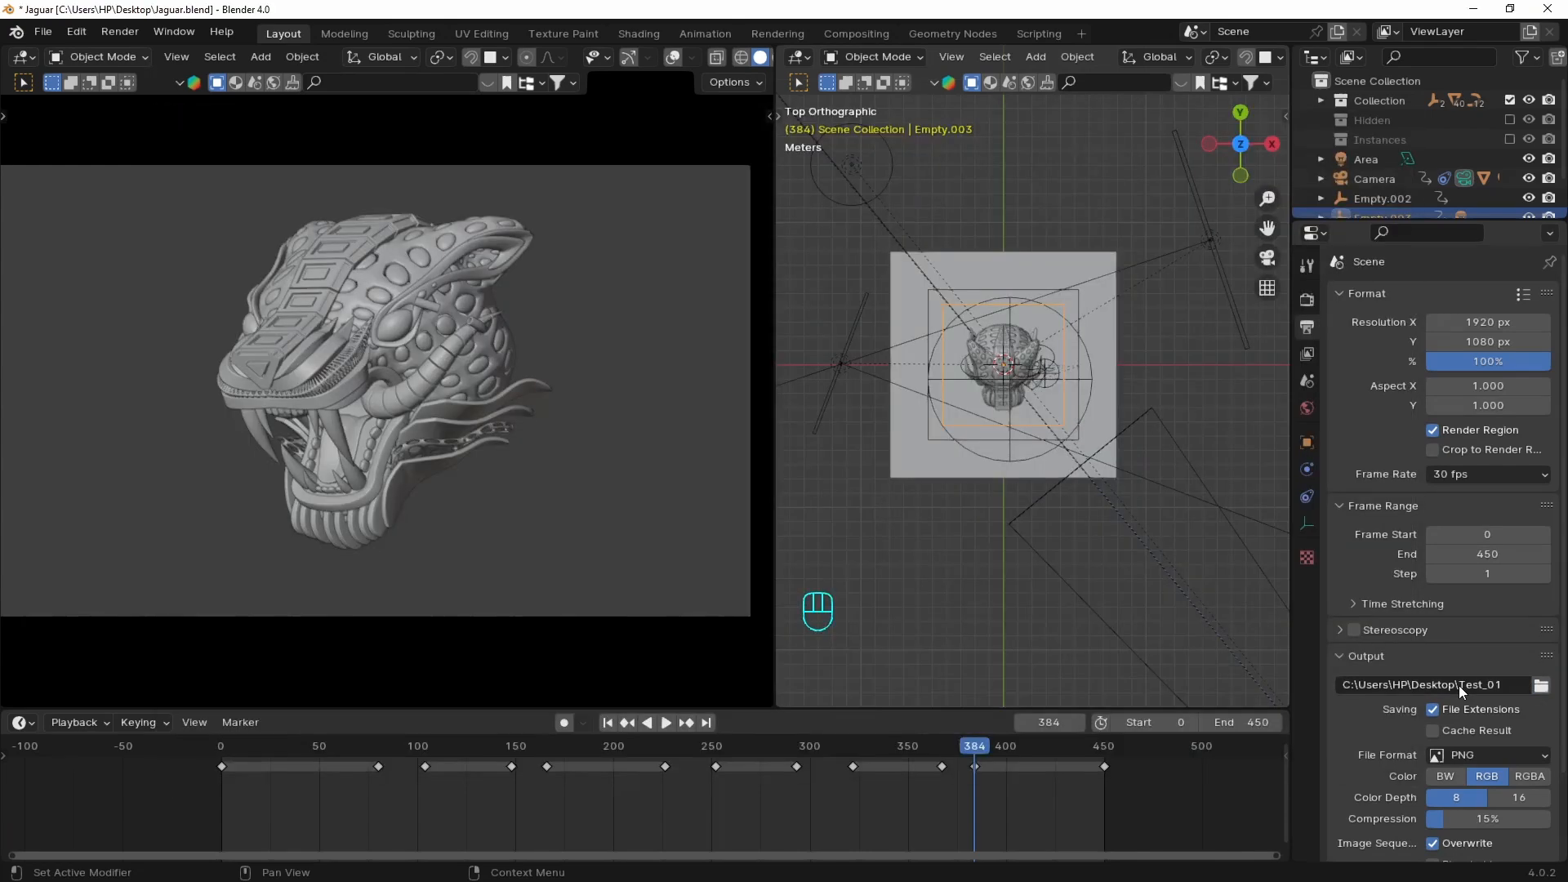
scroll(1458, 685, down, 2)
click(1501, 680)
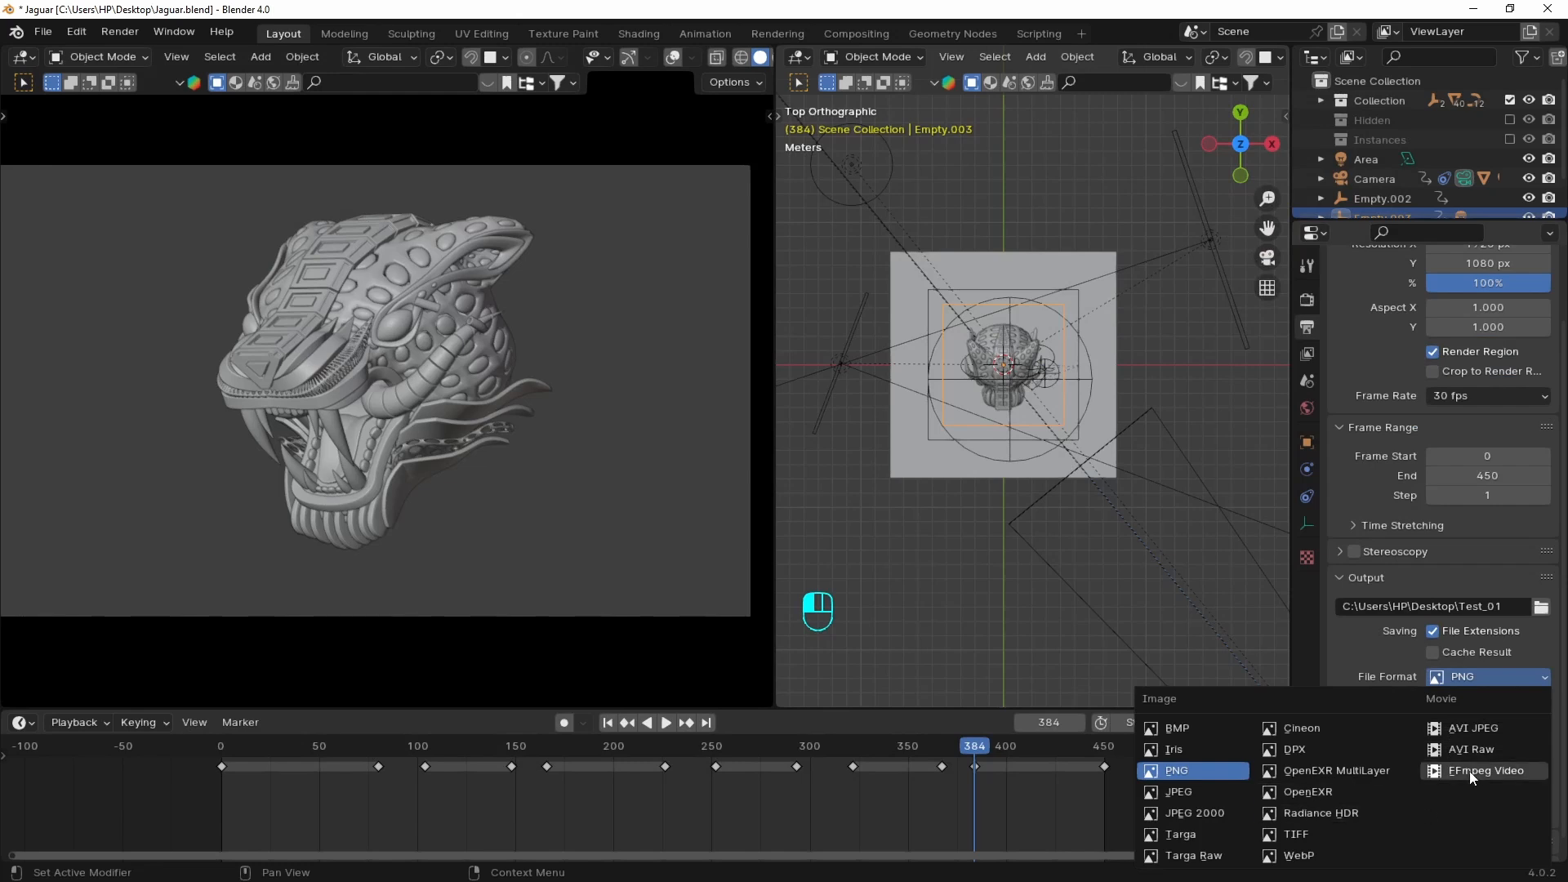
click(1468, 771)
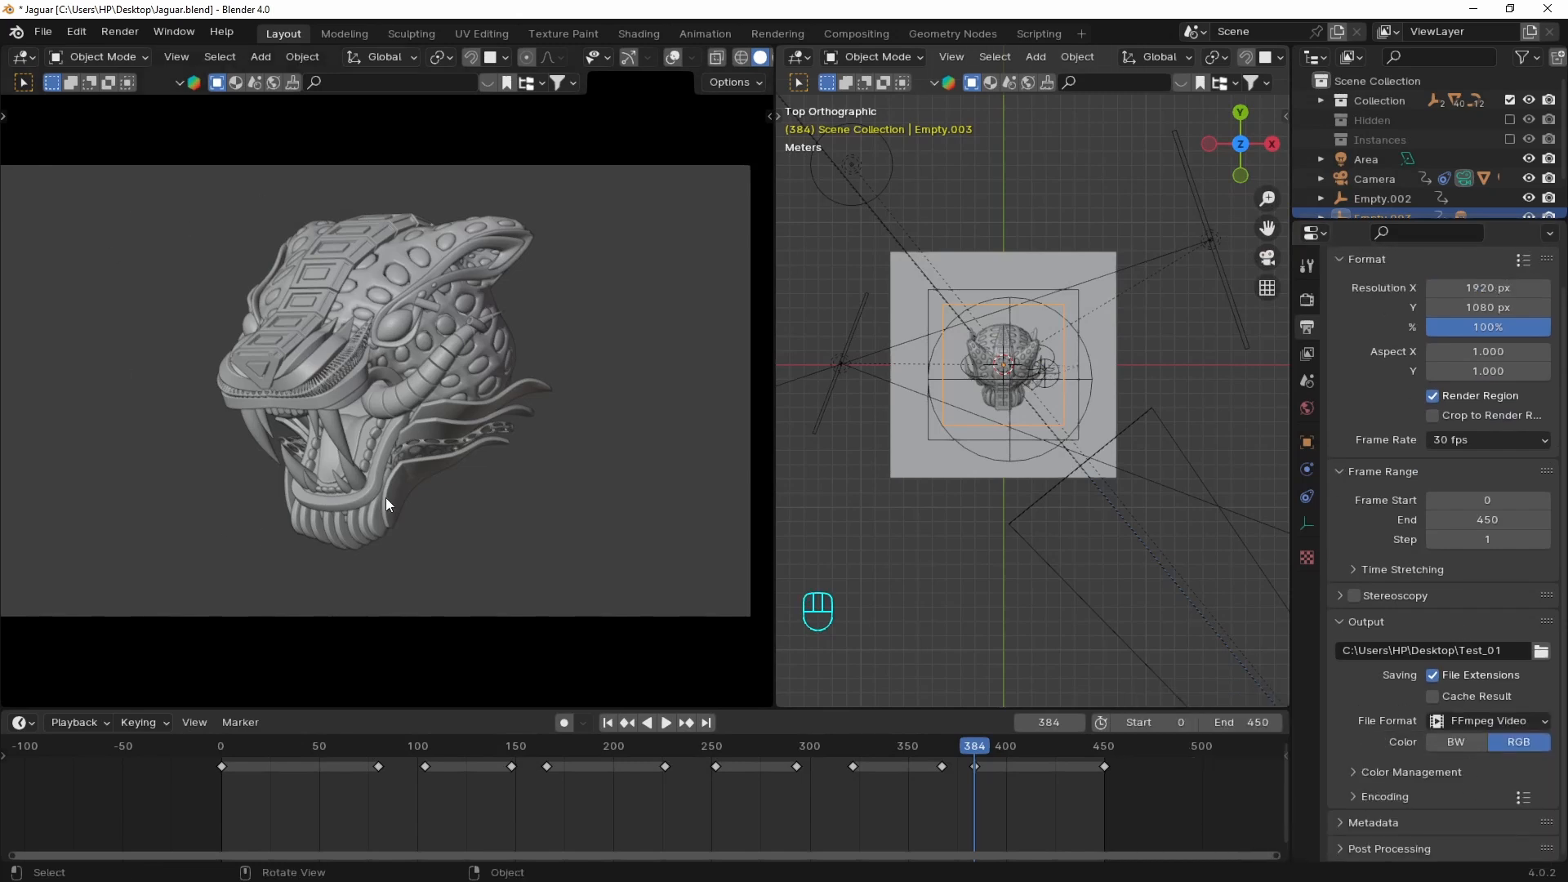
click(163, 55)
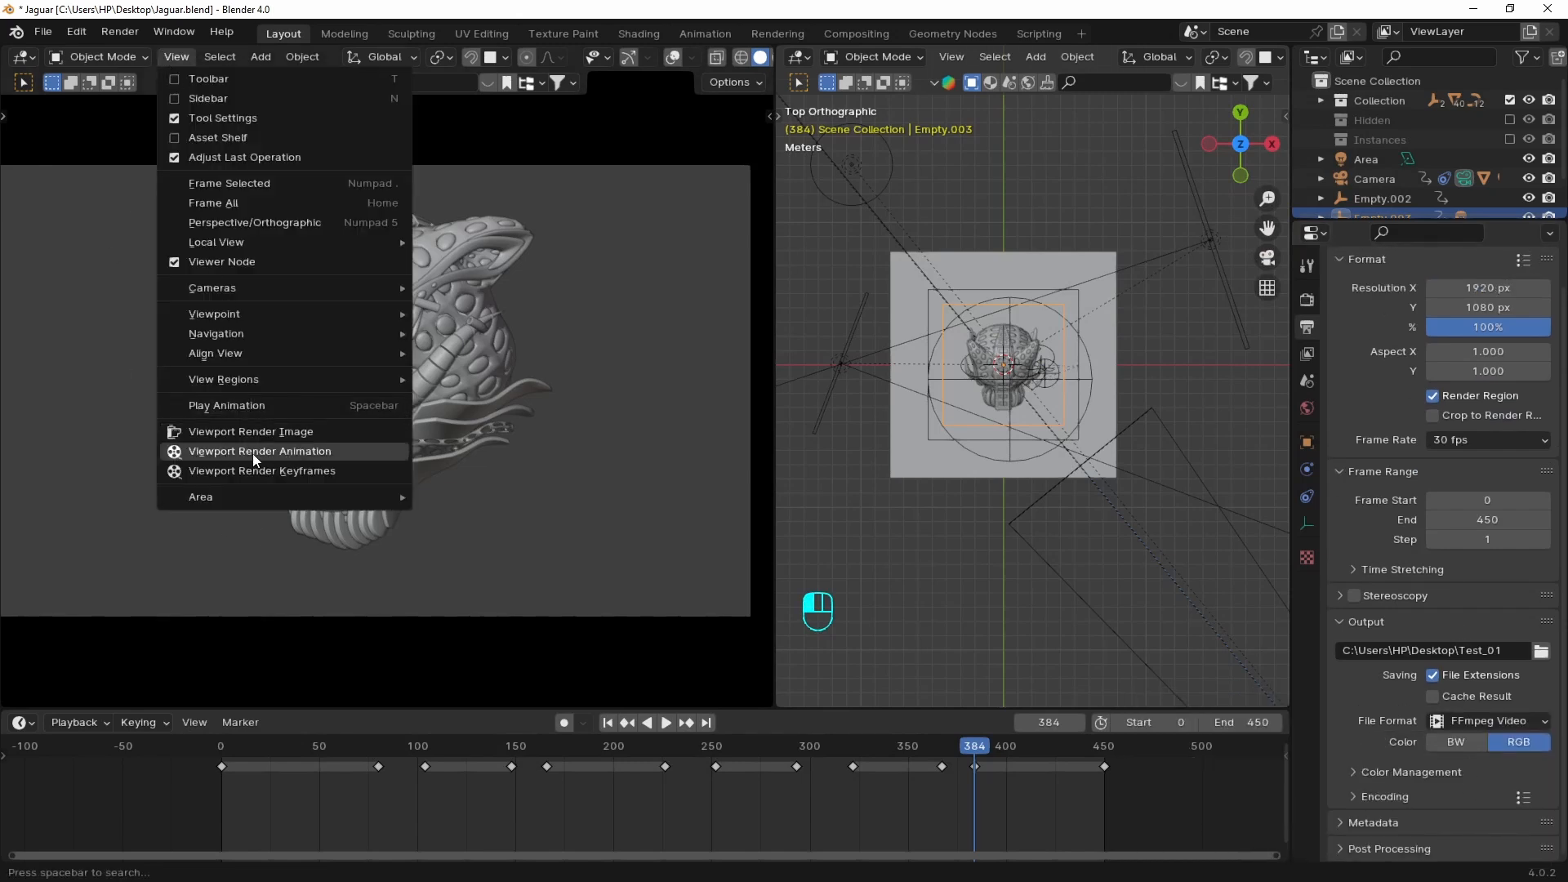
click(254, 454)
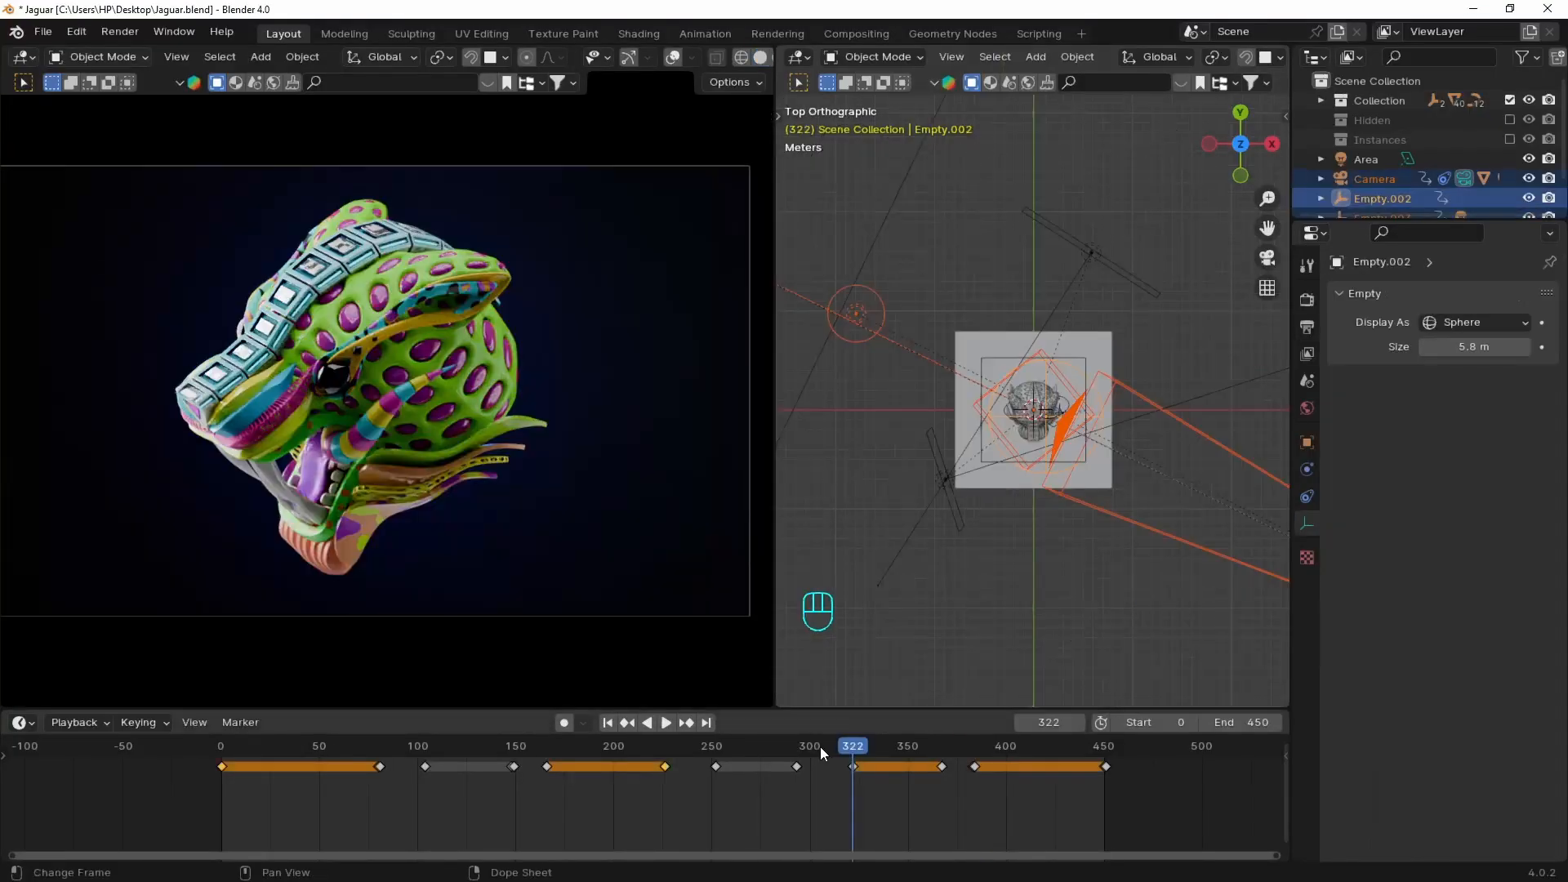
Play back the animation, then select the keyframes around frames 293 and 322 and move them along the timeline
key(space)
drag(769, 825, 863, 747)
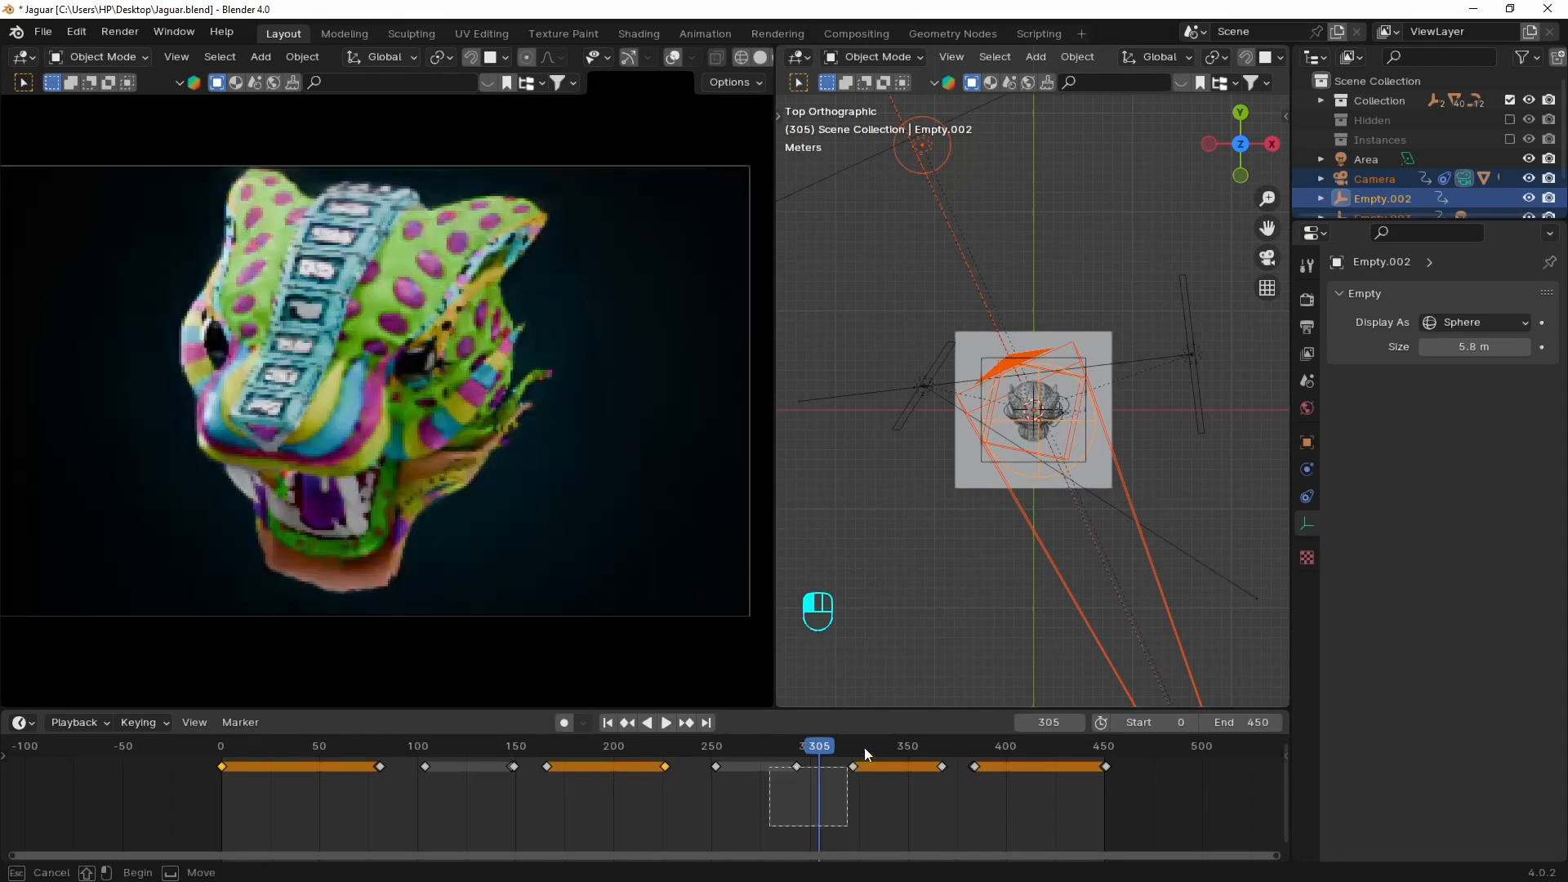
key(g)
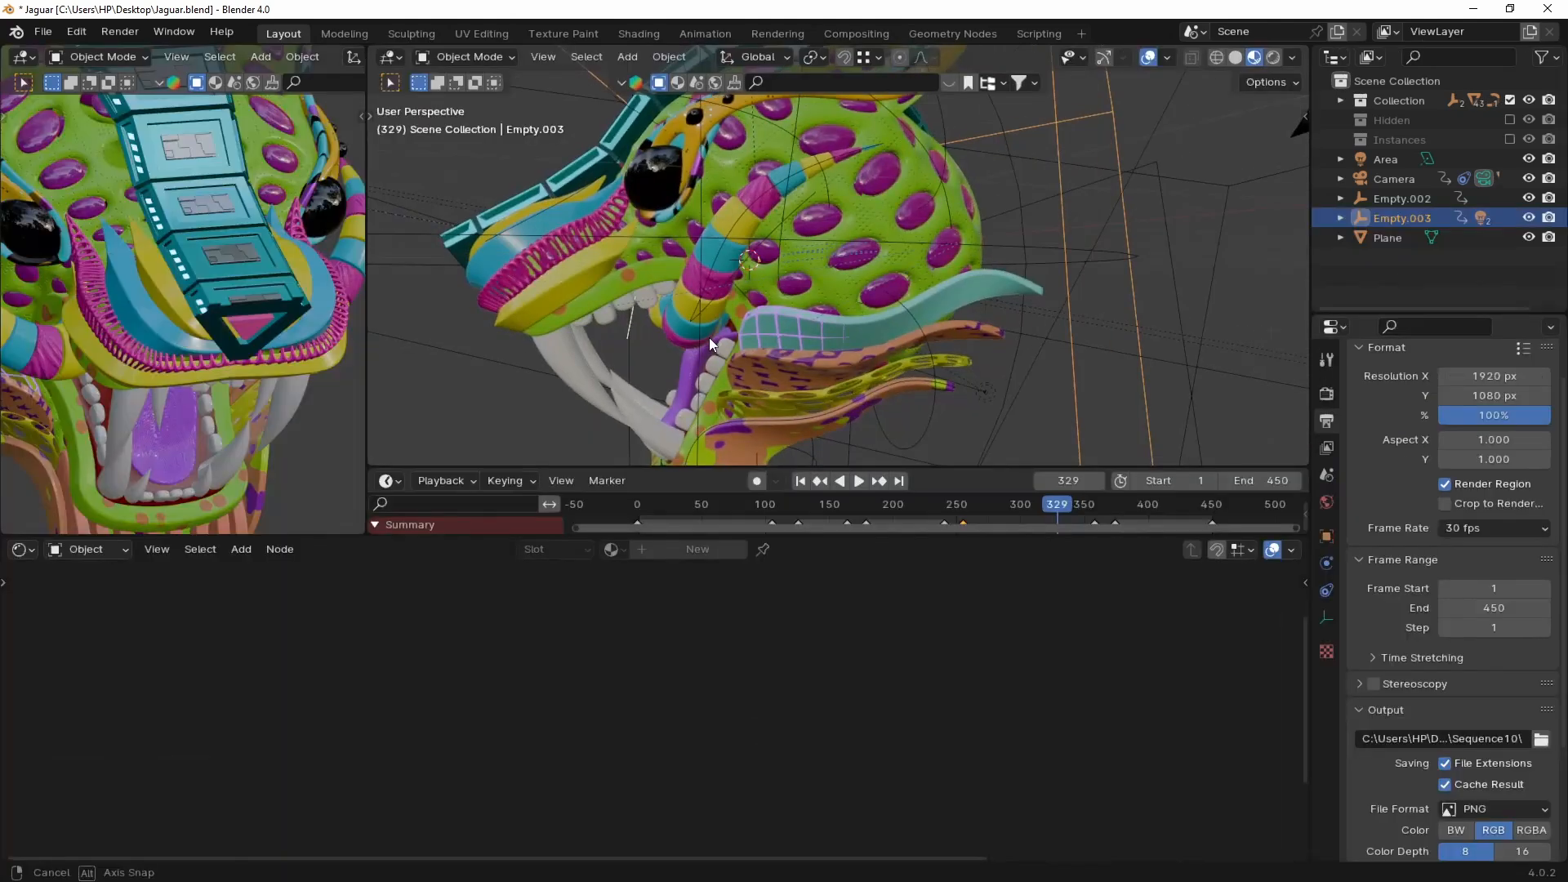
Examine the shader nodes of the patterned flaps behind the jaw, including the Musgrave Texture and Magic Texture setups feeding their color ramps
middle_drag(708, 336, 860, 326)
click(861, 326)
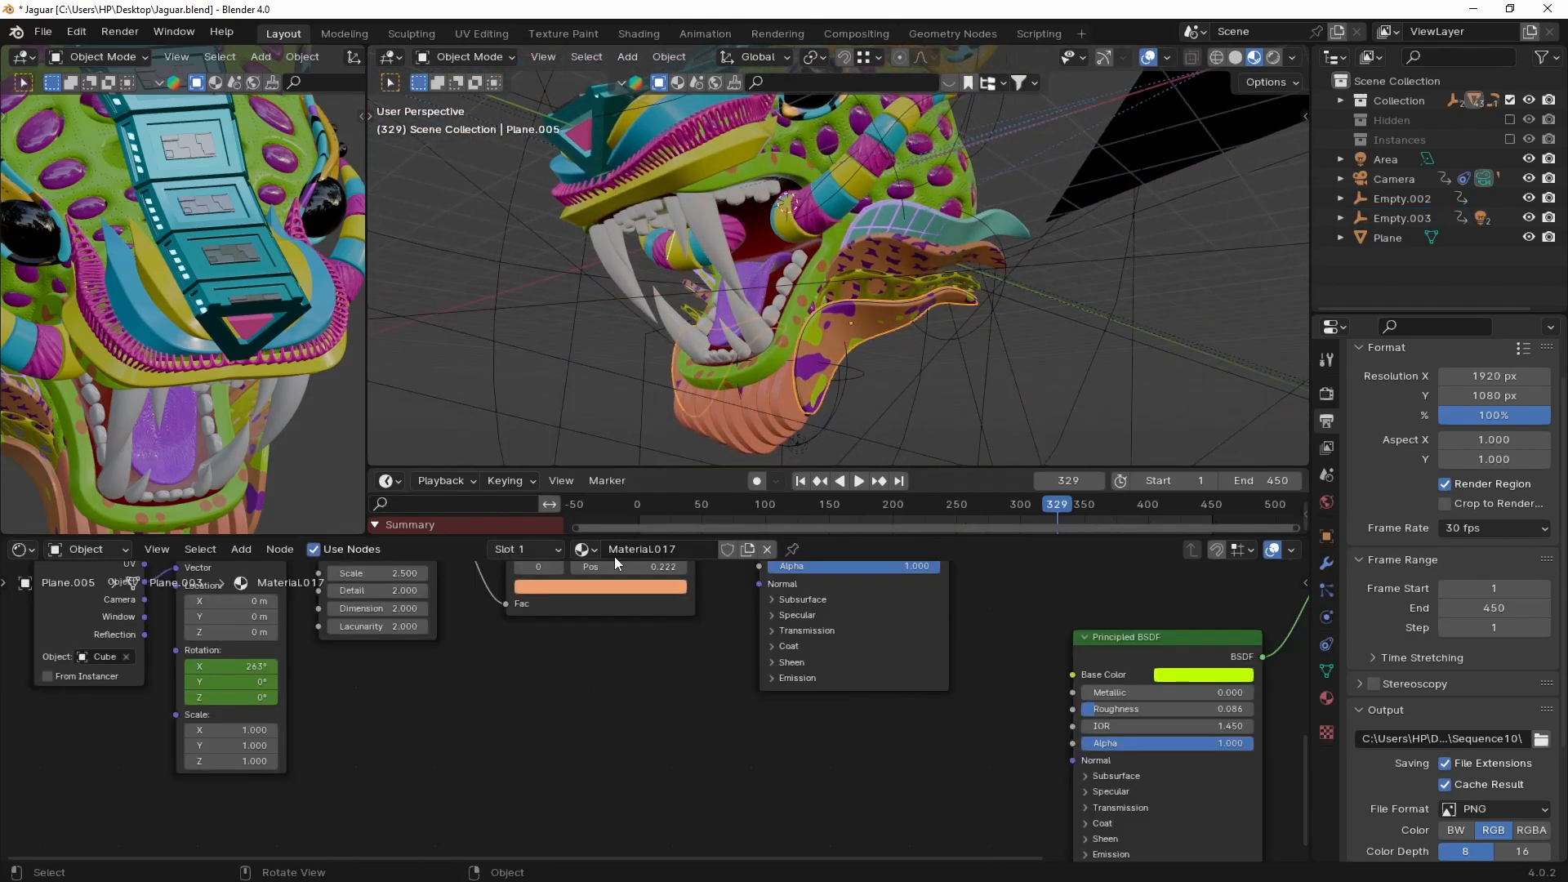
scroll(601, 680, down, 1)
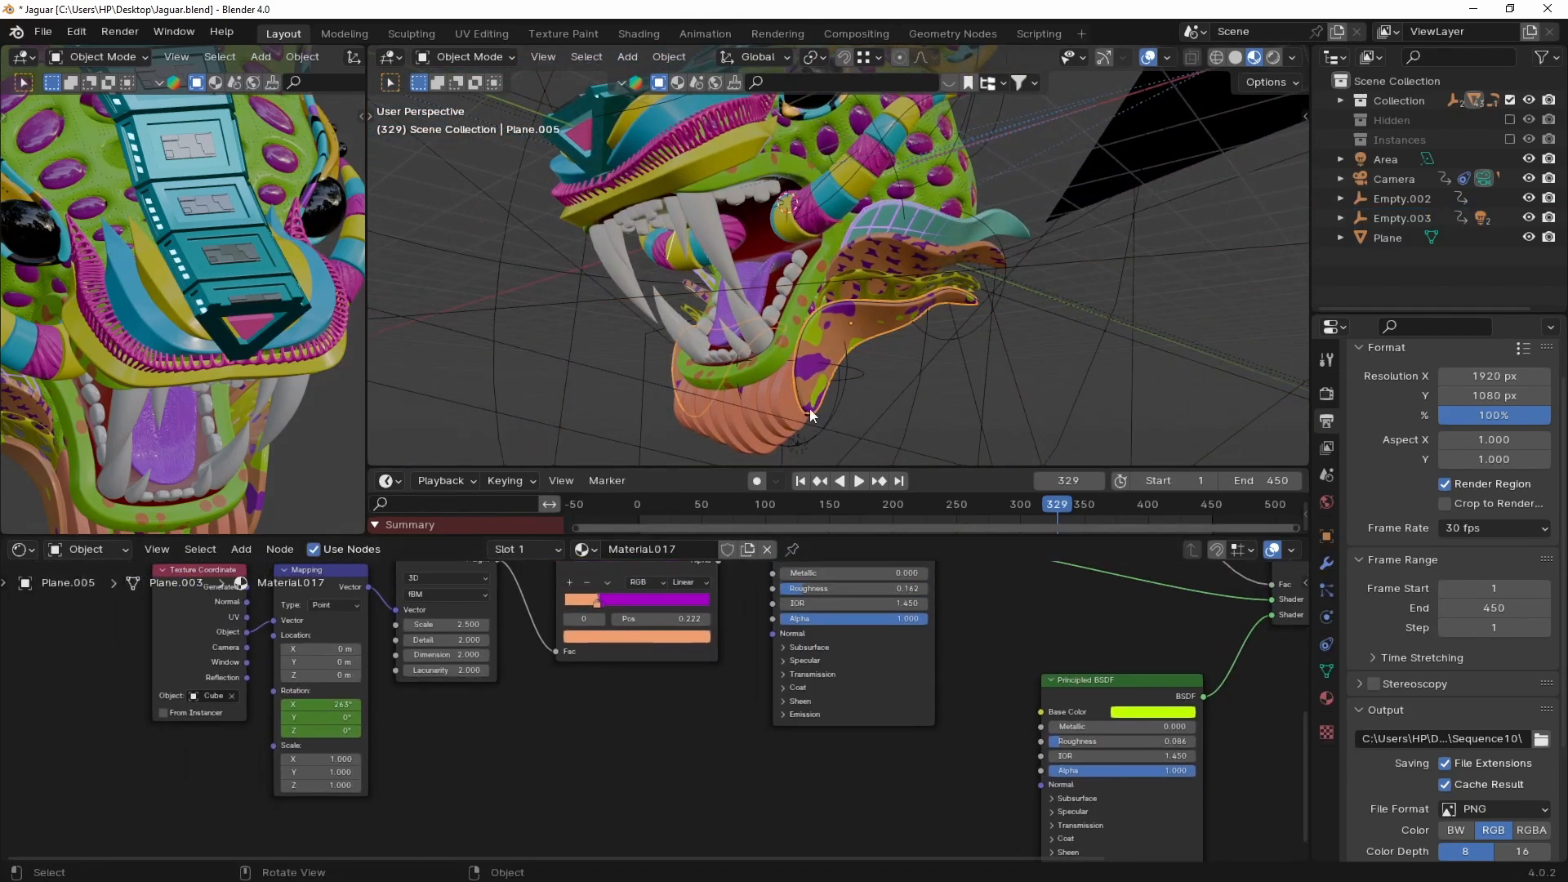
scroll(1013, 660, down, 5)
middle_drag(1012, 660, 893, 739)
scroll(882, 738, up, 1)
middle_drag(544, 740, 588, 718)
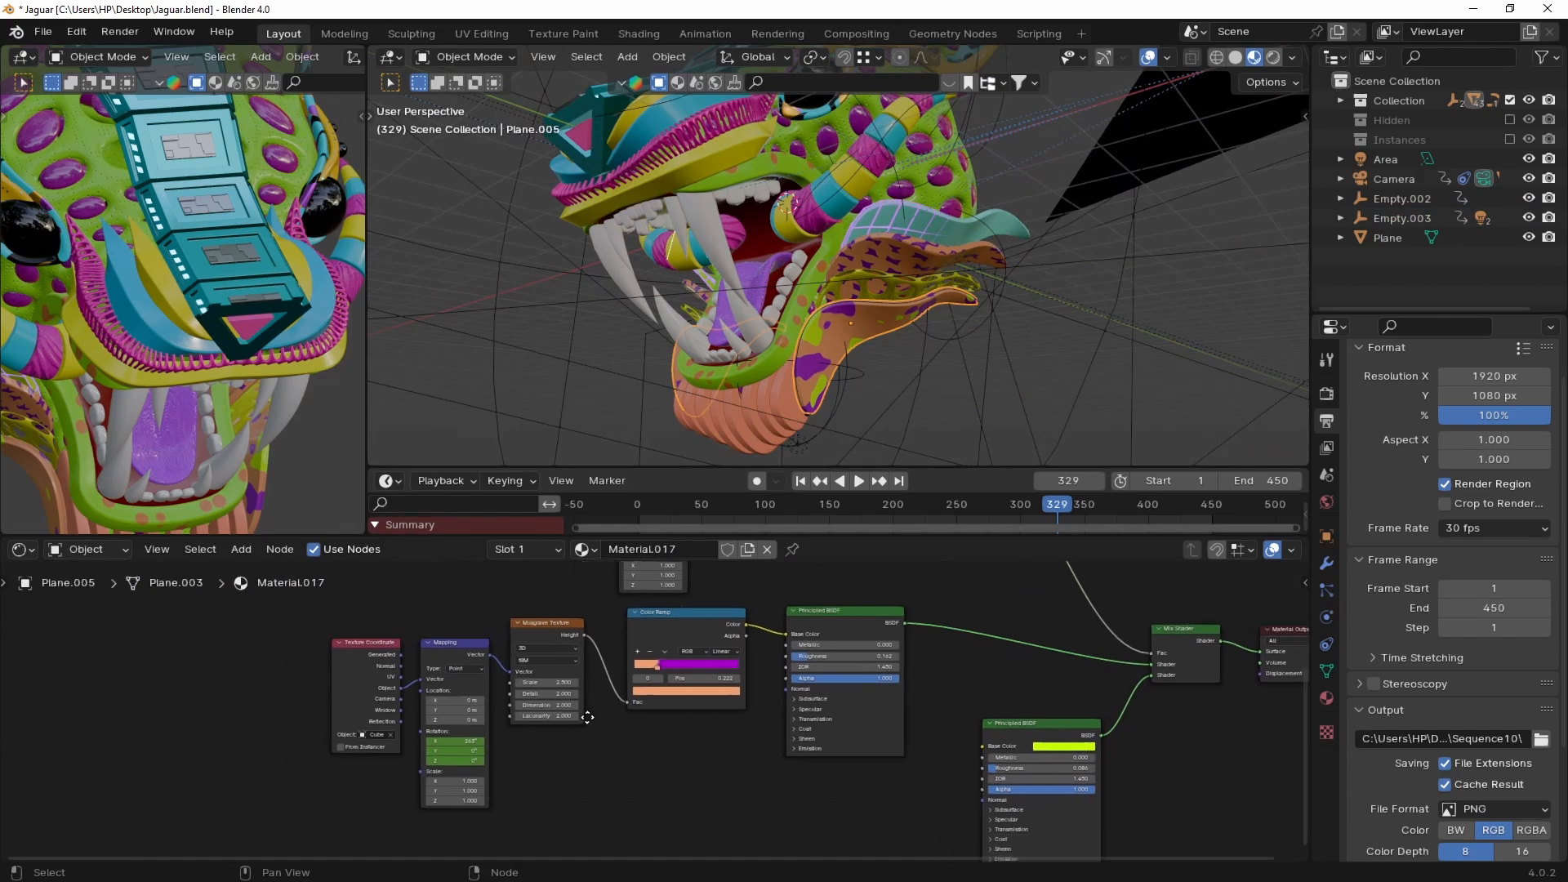
scroll(587, 718, up, 3)
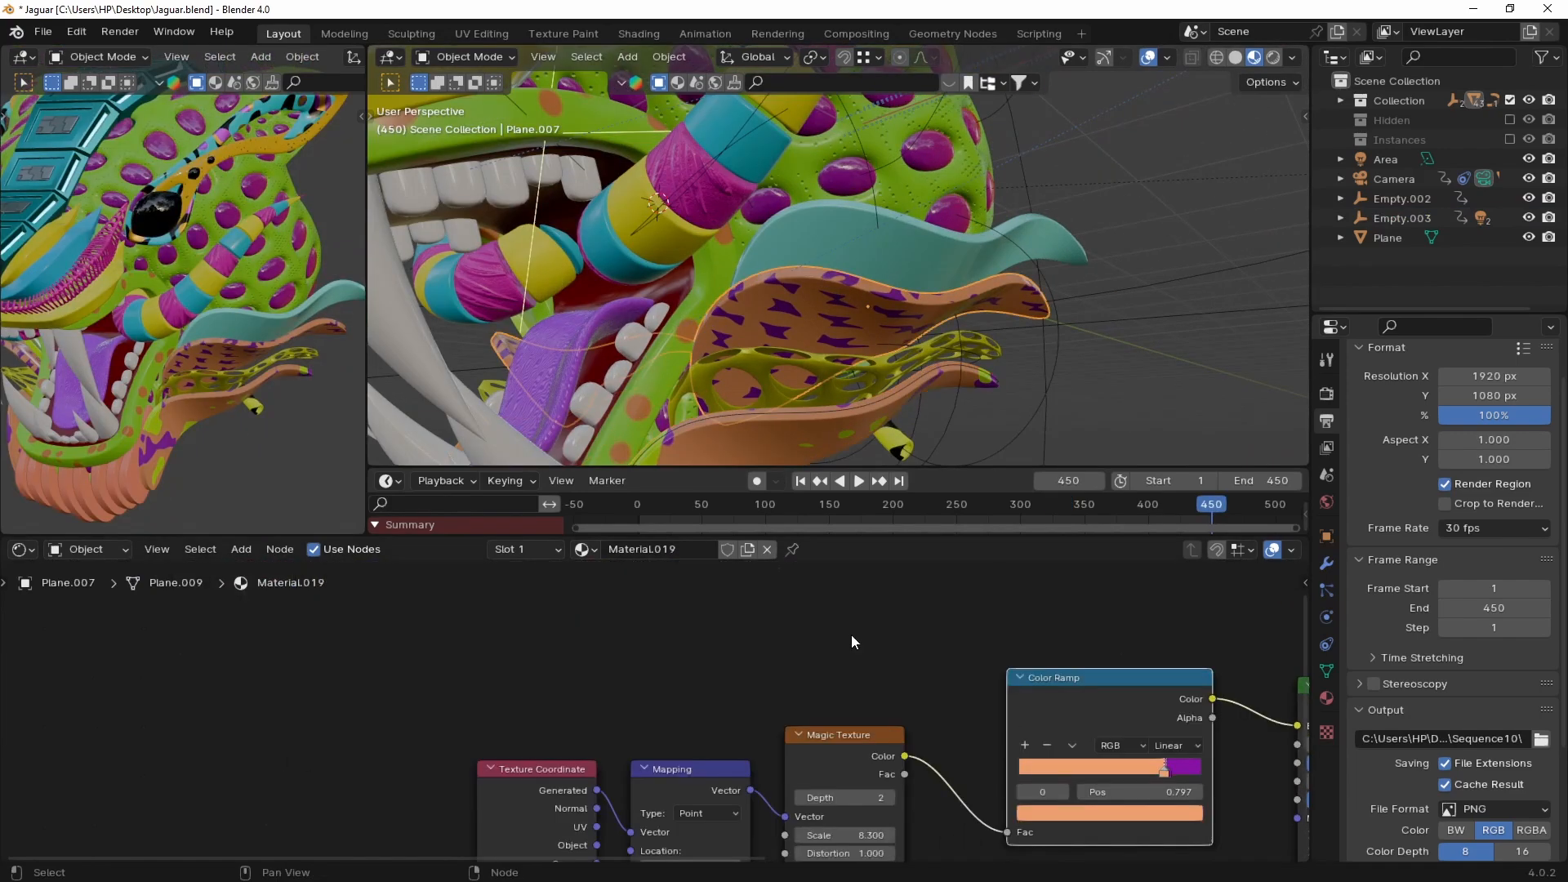
scroll(978, 757, down, 2)
middle_drag(978, 757, 766, 723)
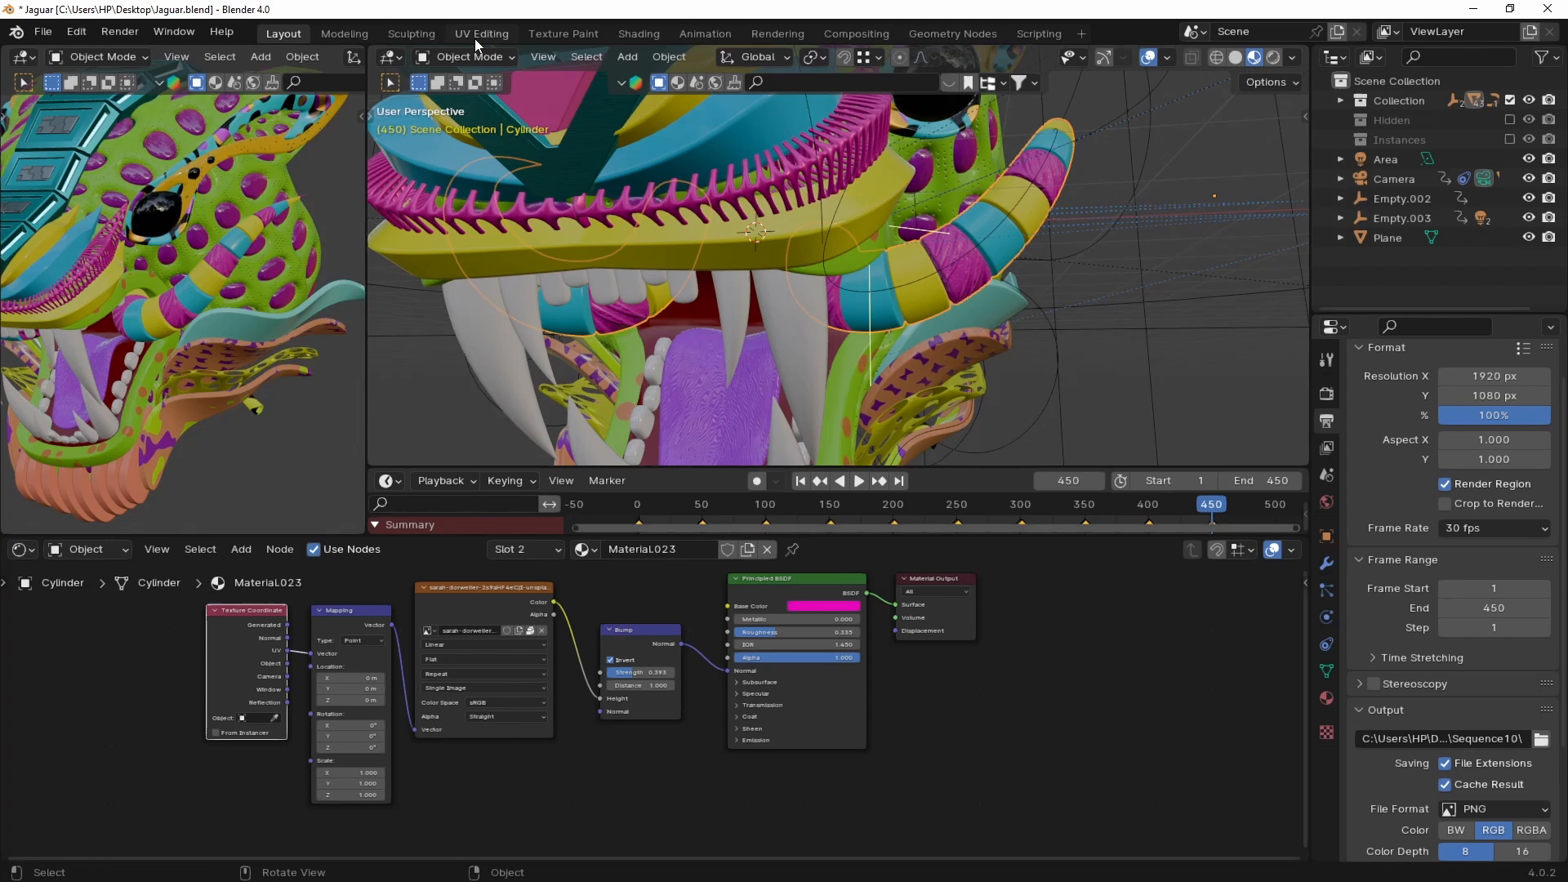
In the UV Editing workspace, select the magenta ring's linked faces and examine their UV layout and the material's Bump node
click(475, 38)
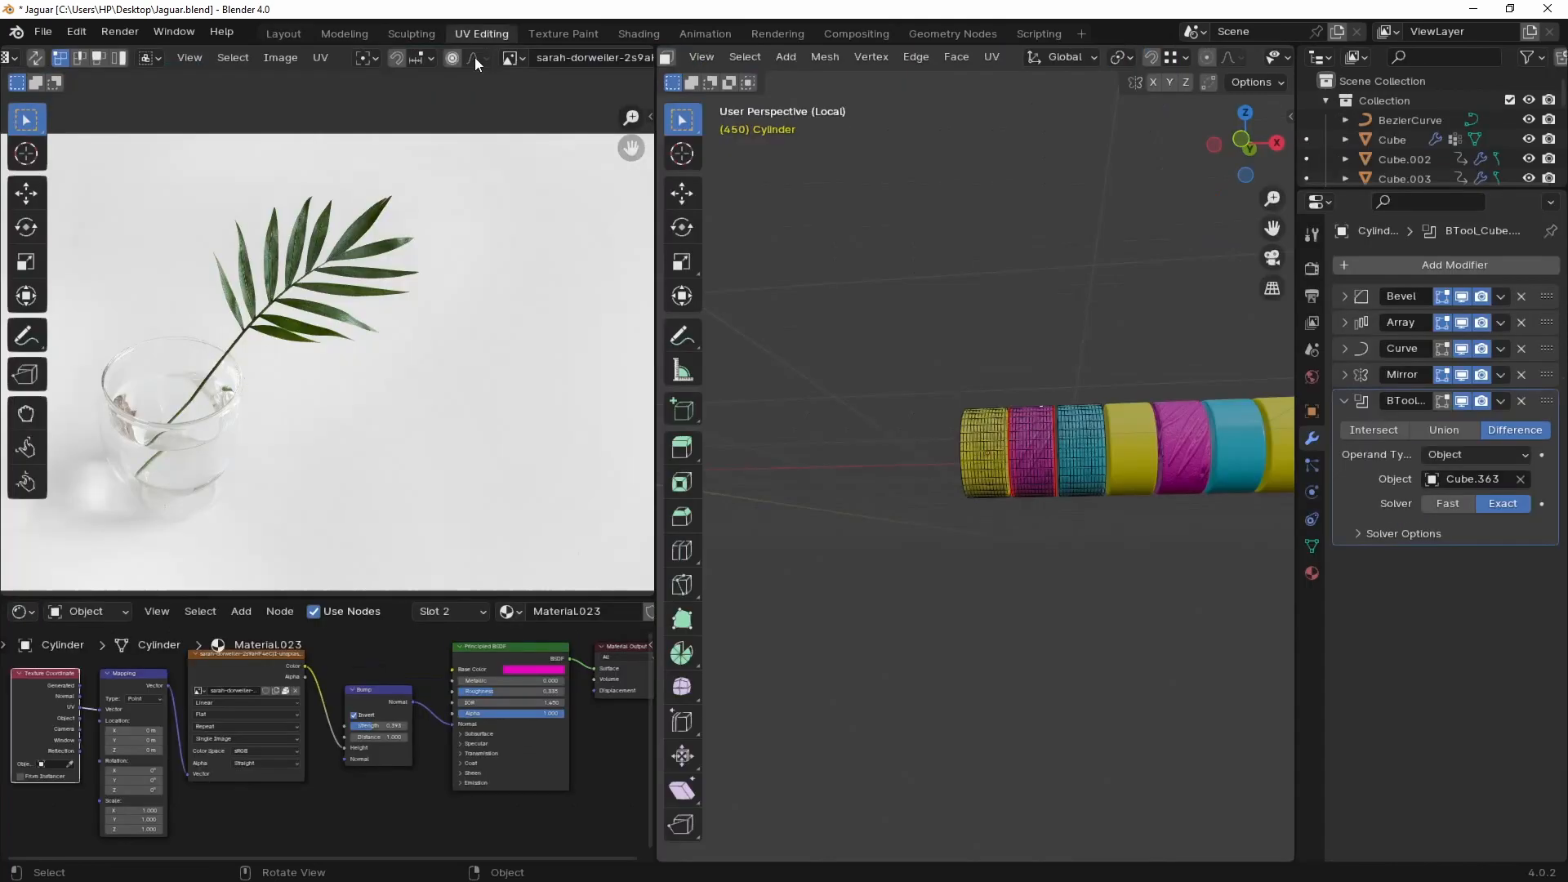
click(1030, 425)
key(ctrl+l)
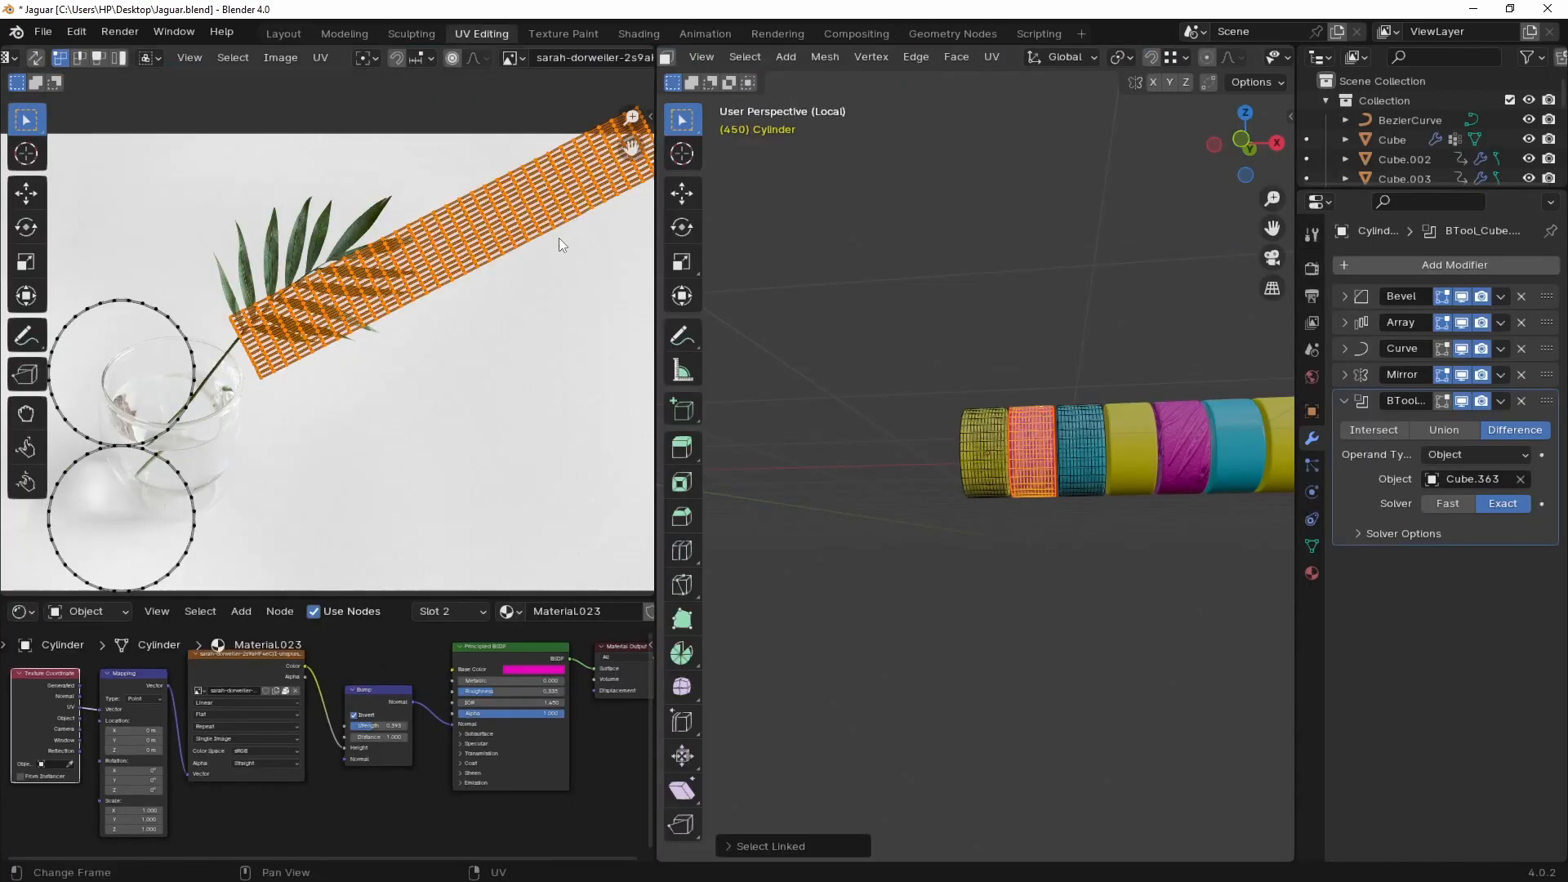
scroll(454, 760, up, 4)
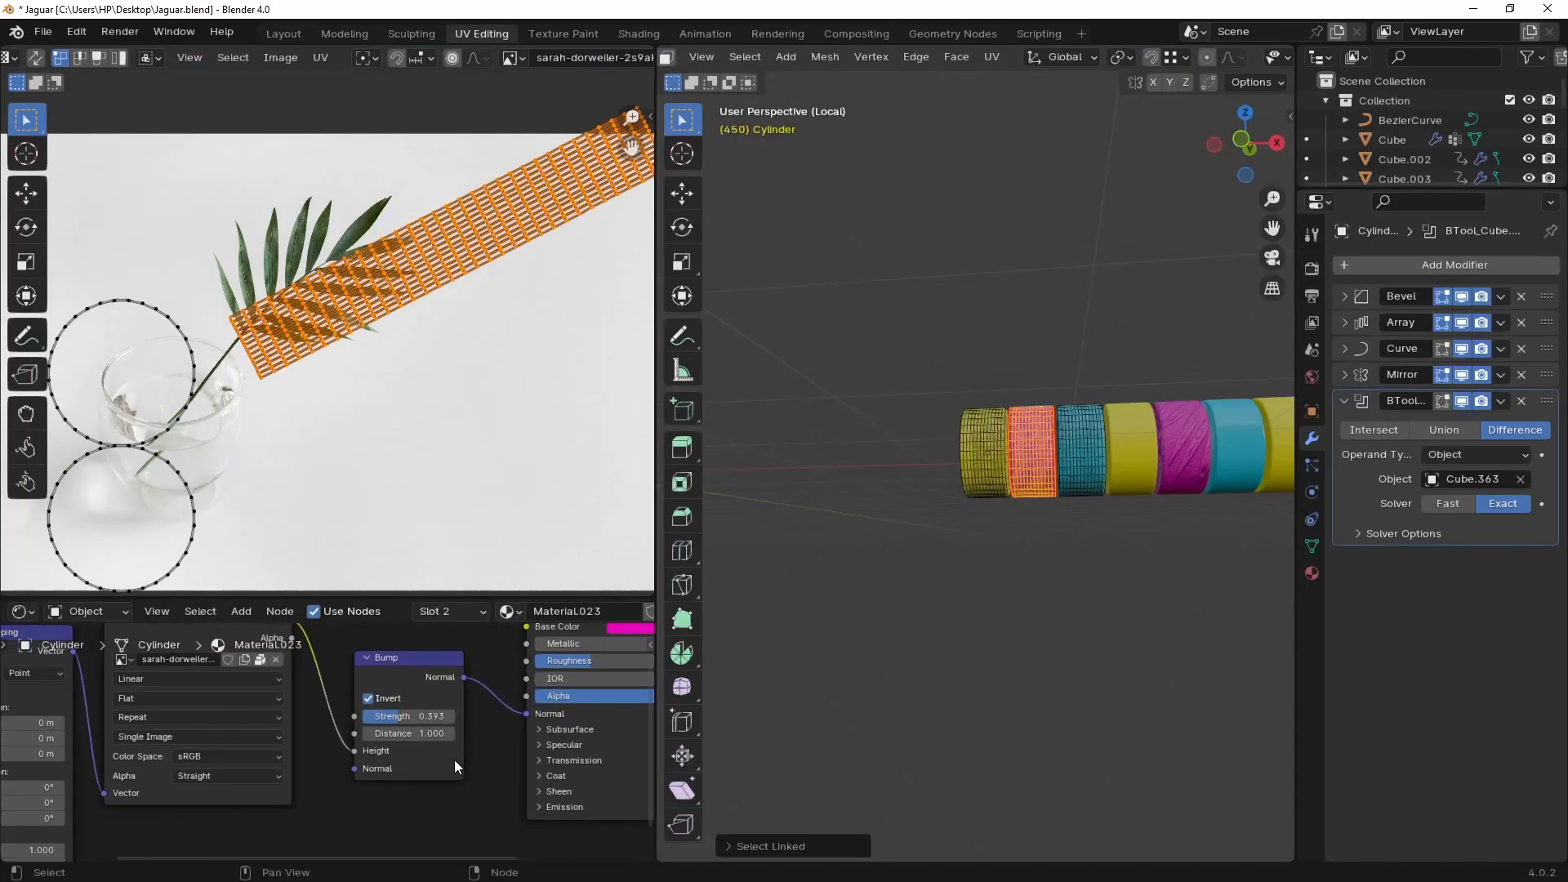
middle_drag(453, 786, 479, 773)
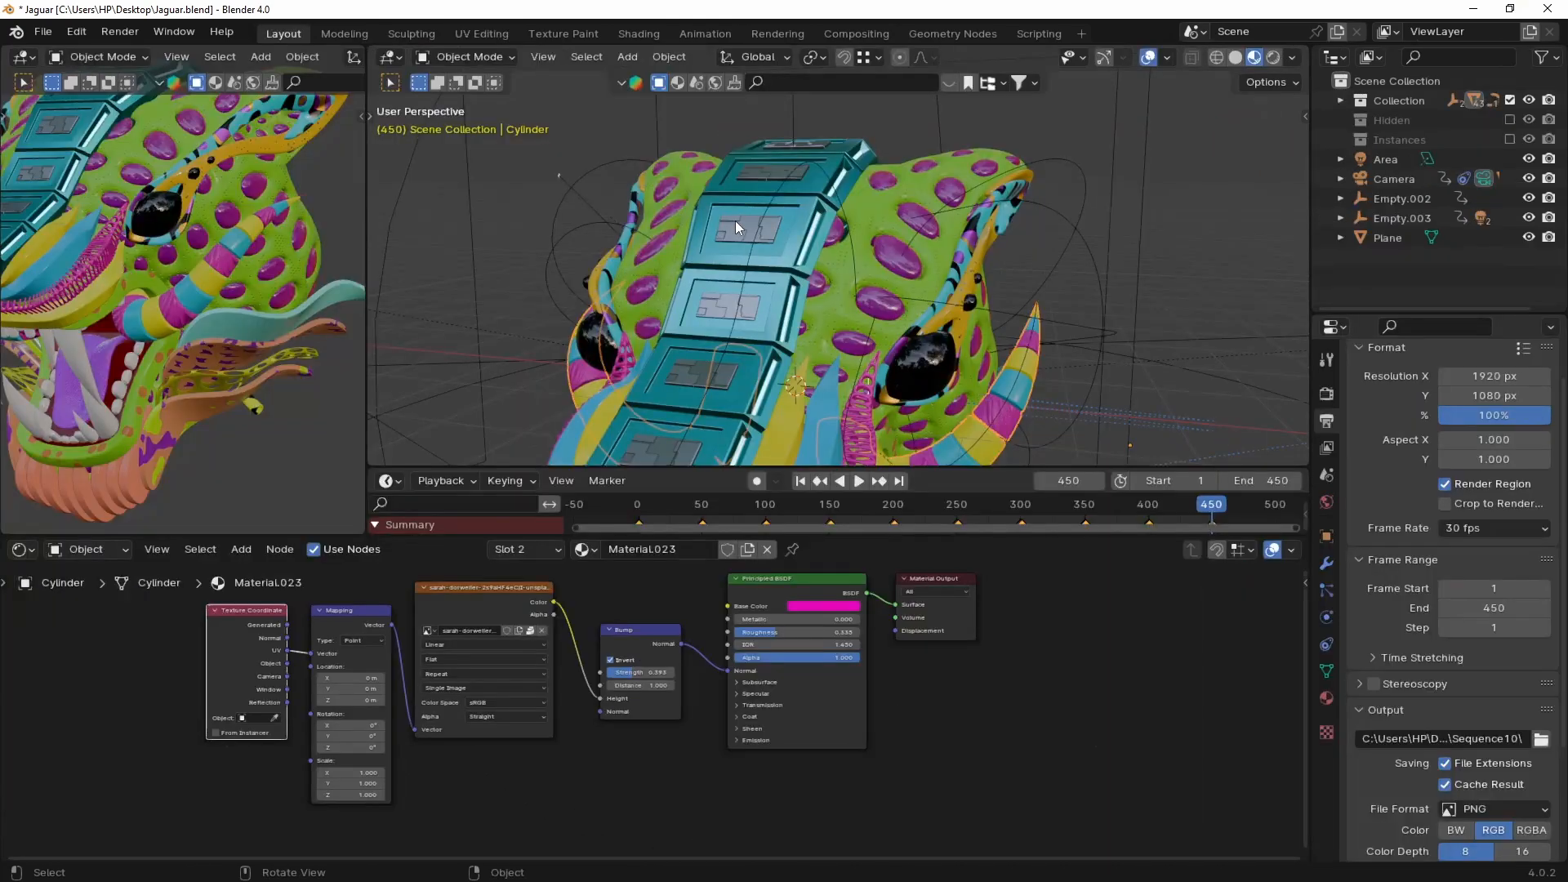
Select the inset panels on the head's teal plates and examine their Voronoi Texture, Color Ramp and Bump shader nodes
click(735, 222)
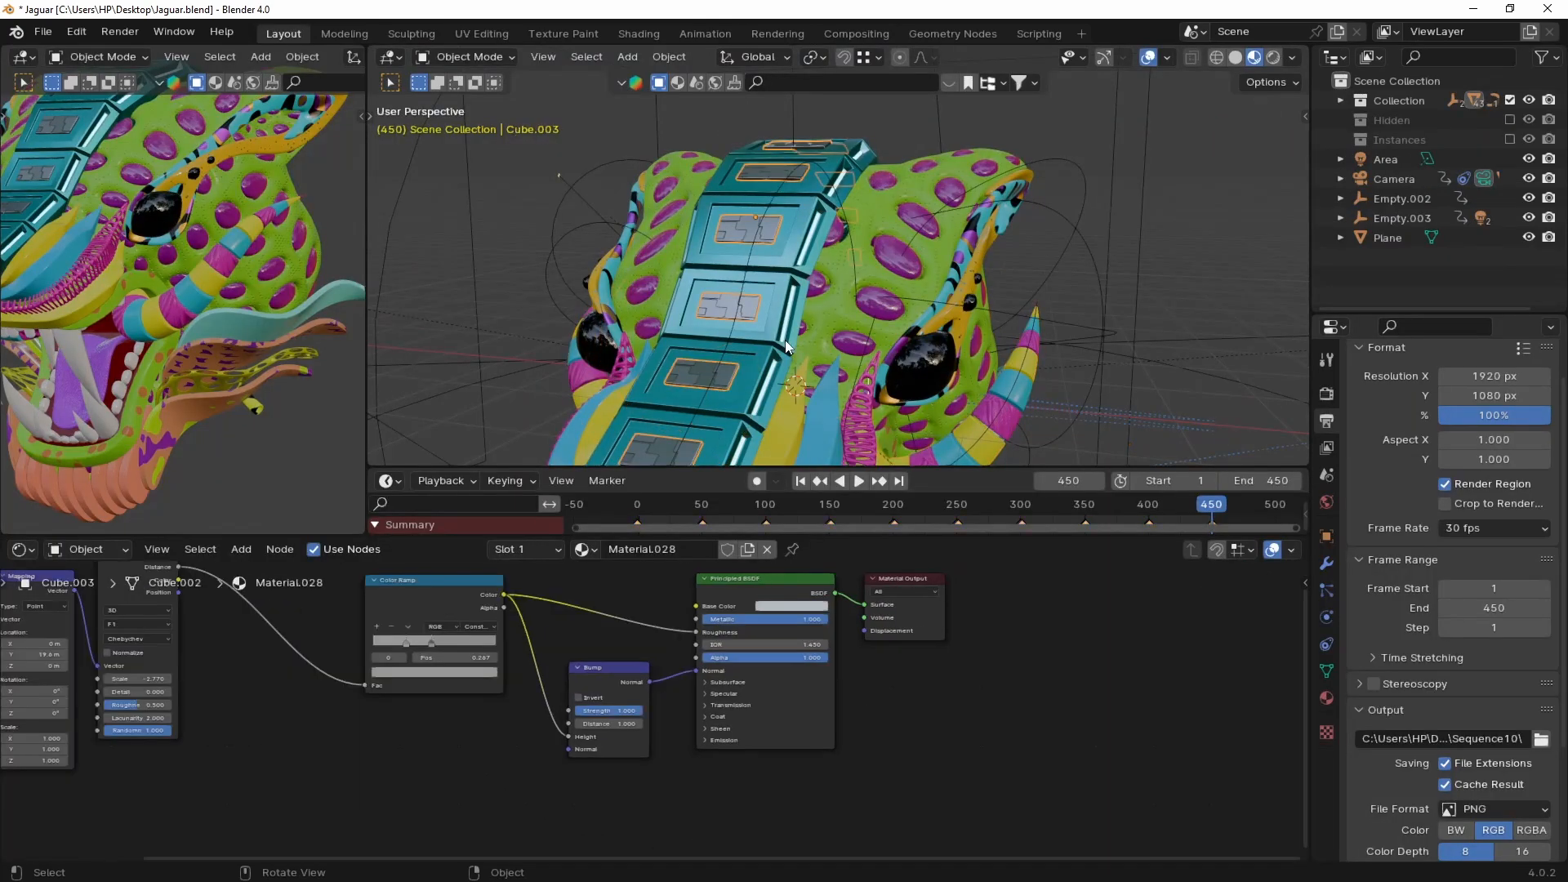
middle_drag(289, 679, 598, 713)
scroll(599, 714, up, 2)
middle_drag(461, 707, 524, 712)
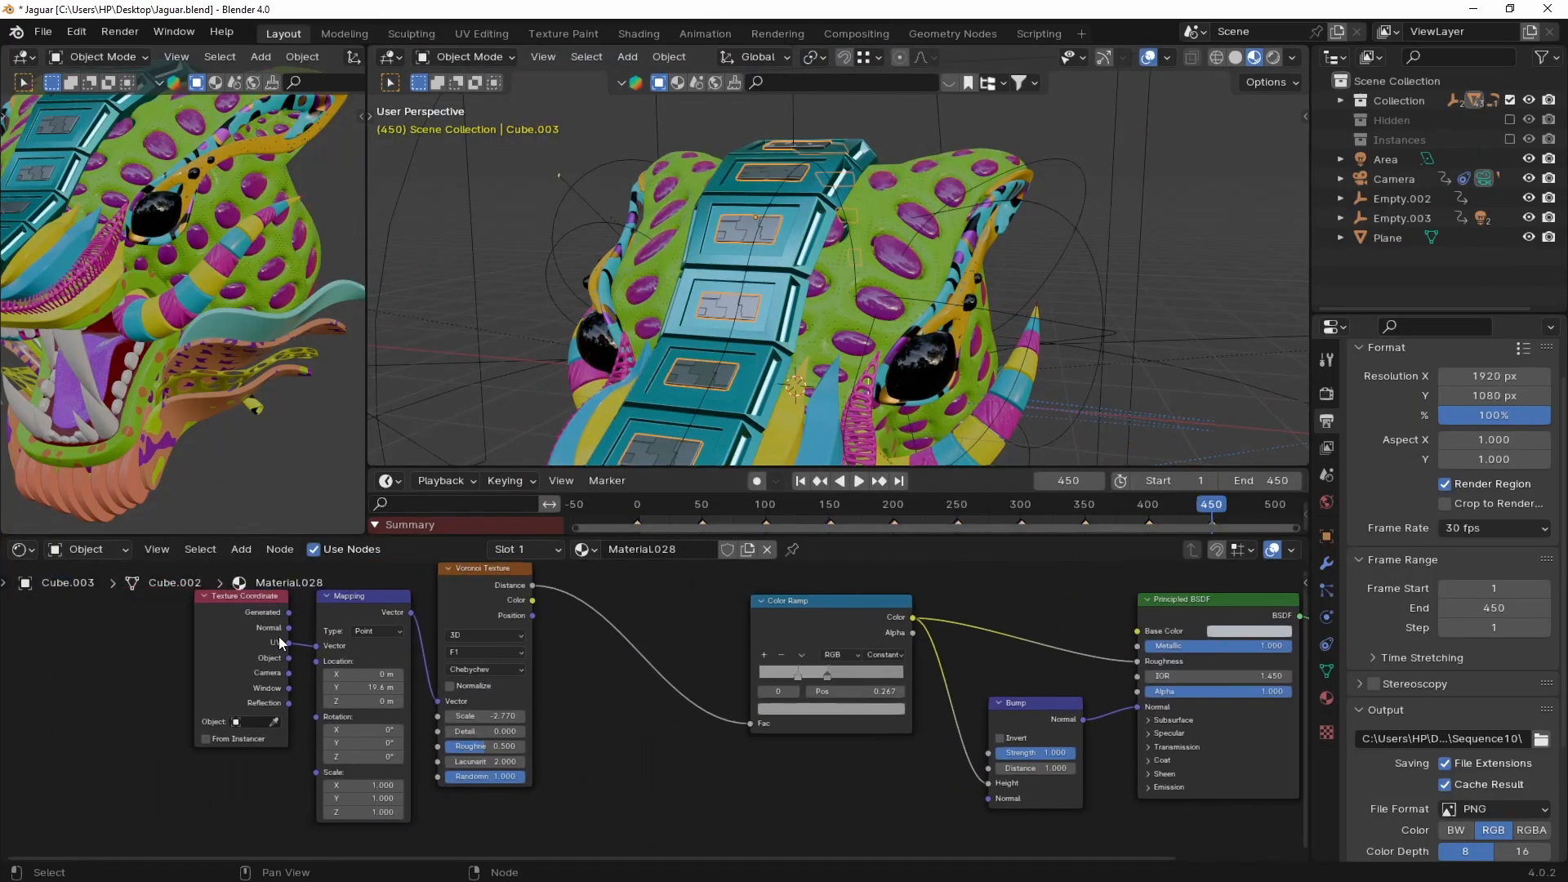
Examine the Wave Texture material of the small yellow-and-black cylinder behind the jaw and inspect the underside of the head
middle_drag(917, 334, 872, 324)
scroll(849, 300, down, 3)
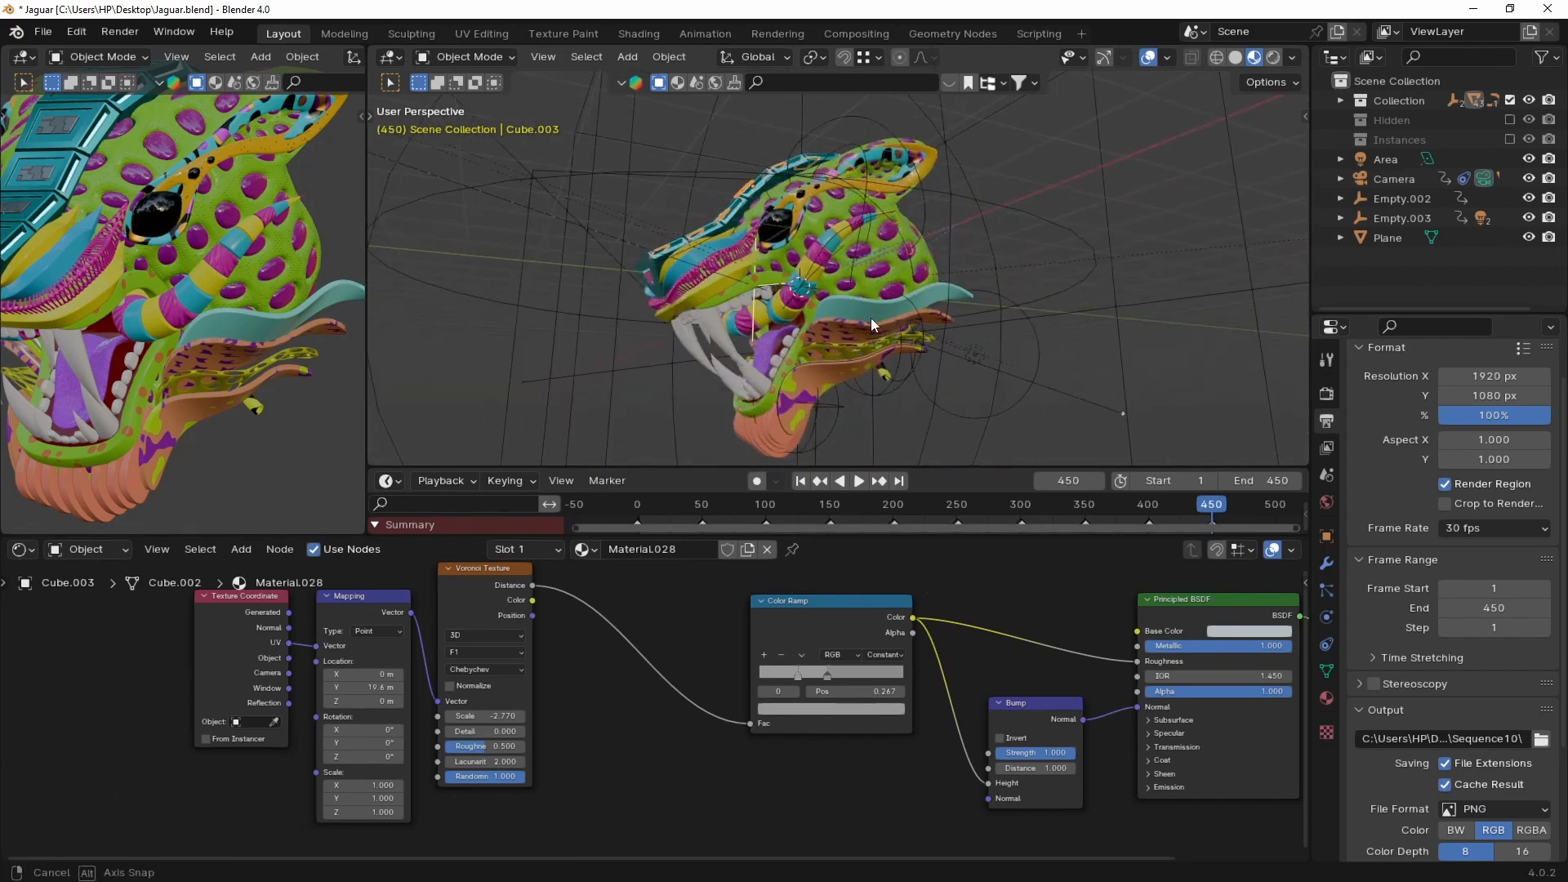
click(884, 369)
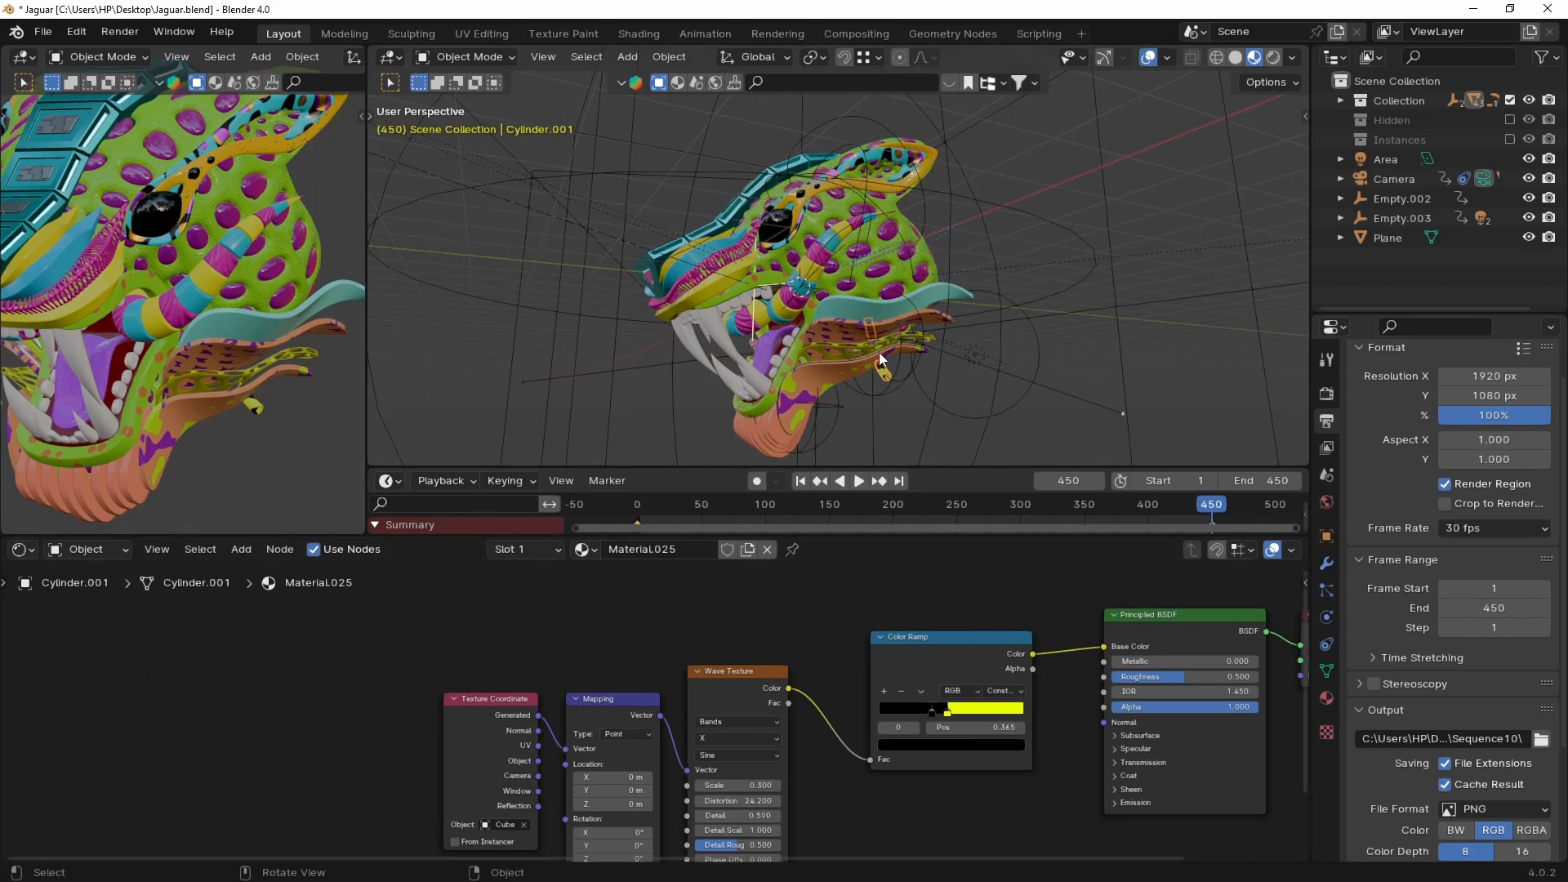
scroll(982, 270, up, 5)
middle_drag(878, 351, 697, 316)
click(986, 280)
click(1020, 389)
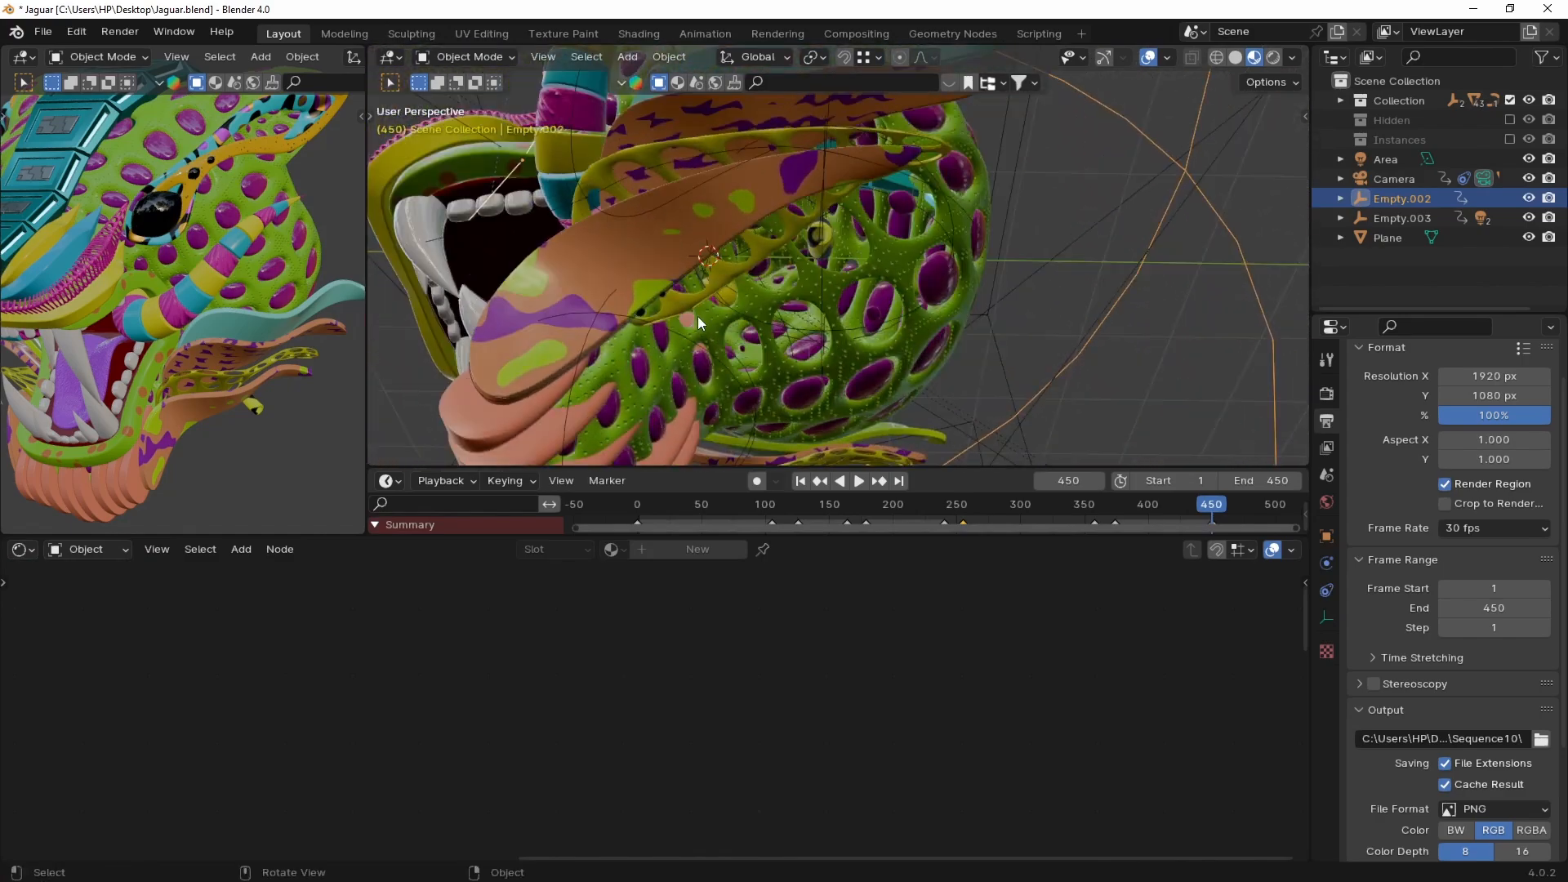